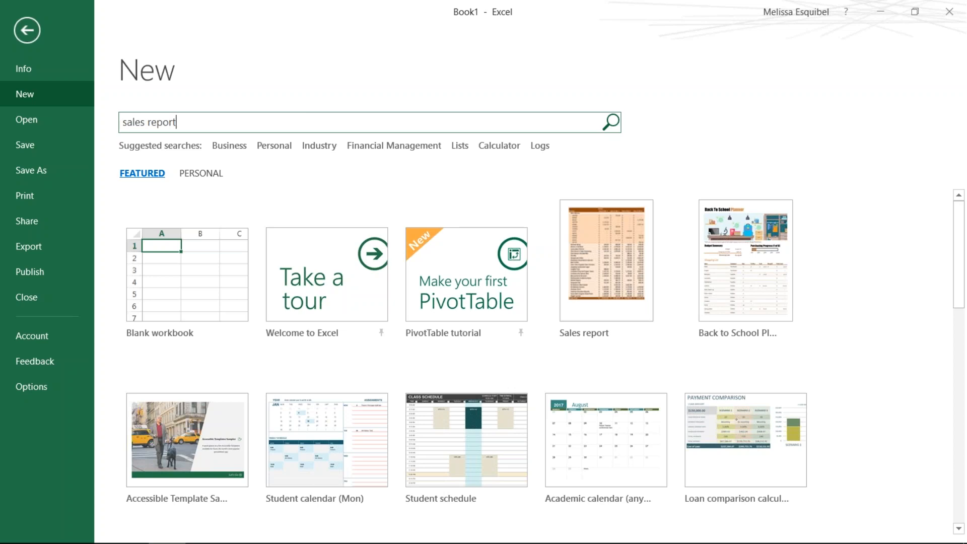
# Step: Search the templates for "sales report" and create a workbook from the Sales report template
pyautogui.press('Return')
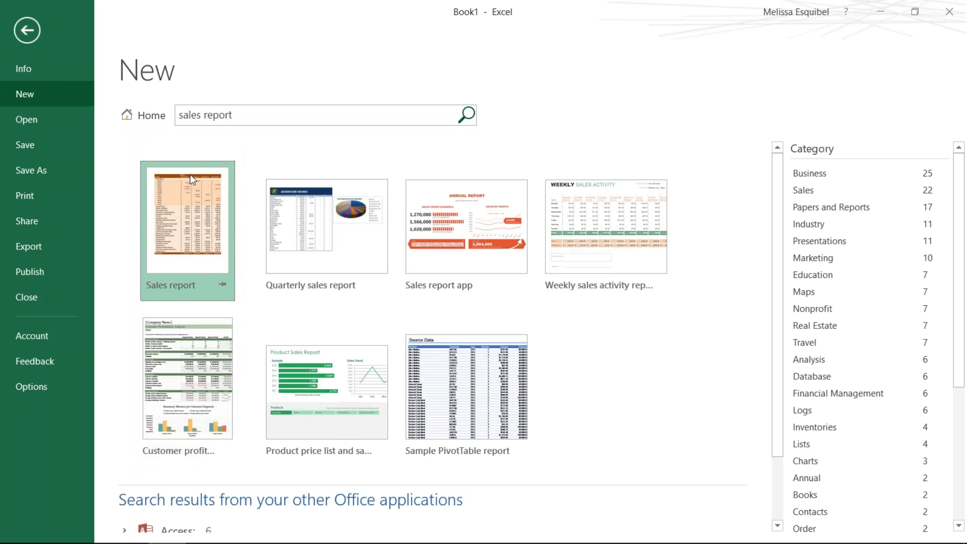
pyautogui.click(177, 211)
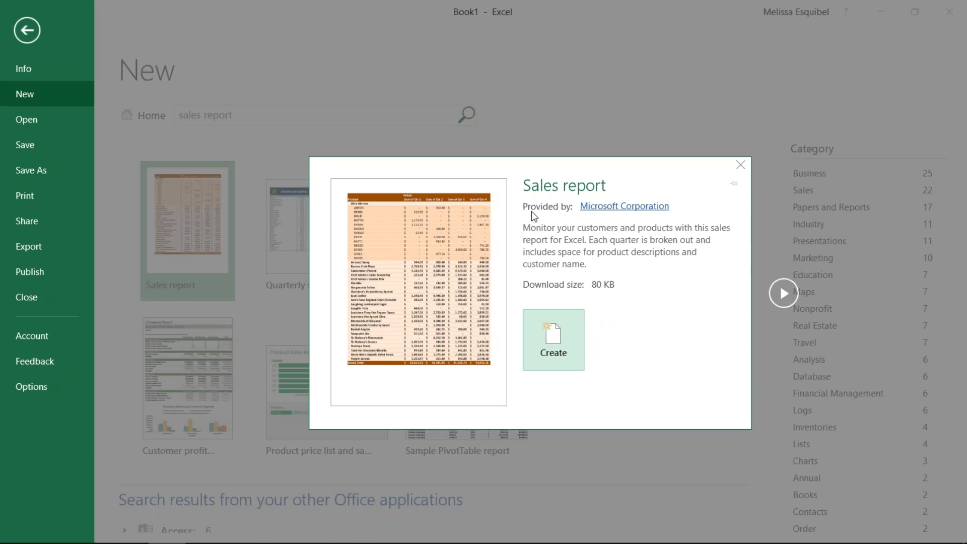
pyautogui.click(562, 348)
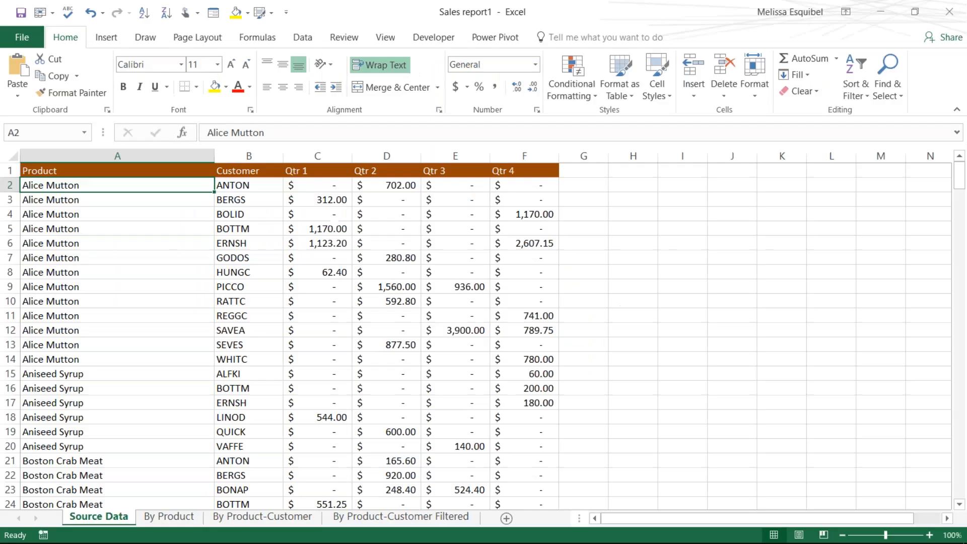
# Step: Switch to the PowerPoint slide on data requirements and back to Excel, and examine how the source records are laid out
pyautogui.click(382, 329)
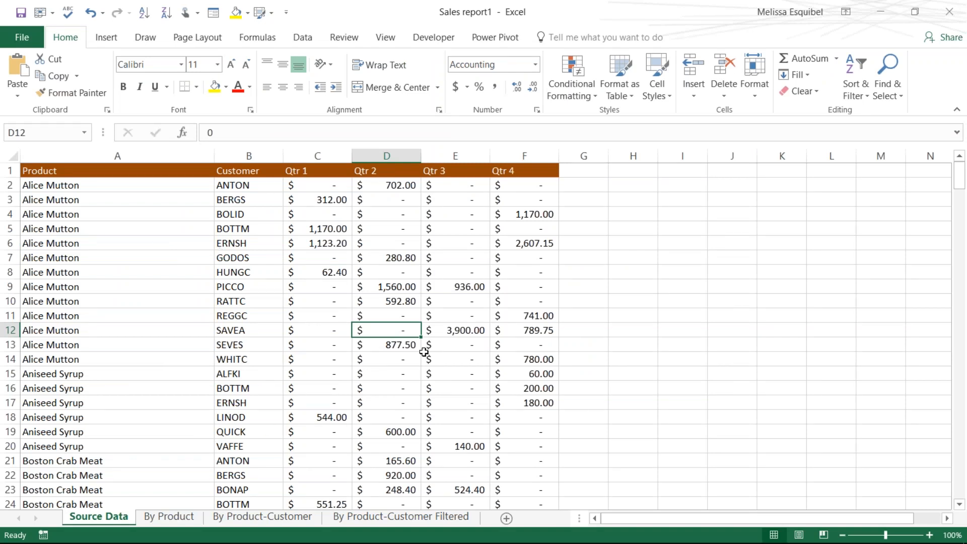
pyautogui.hotkey('alt', 'Tab')
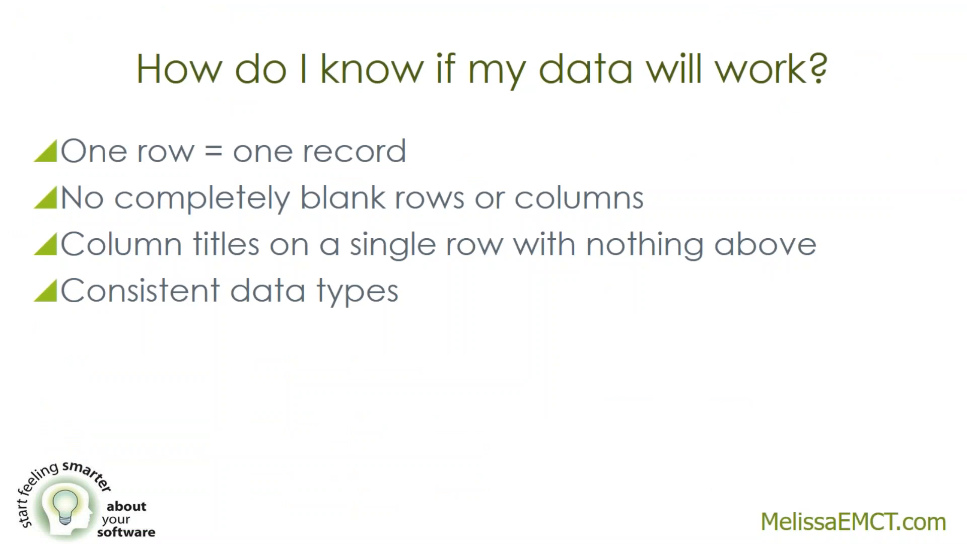
pyautogui.hotkey('alt', 'Tab')
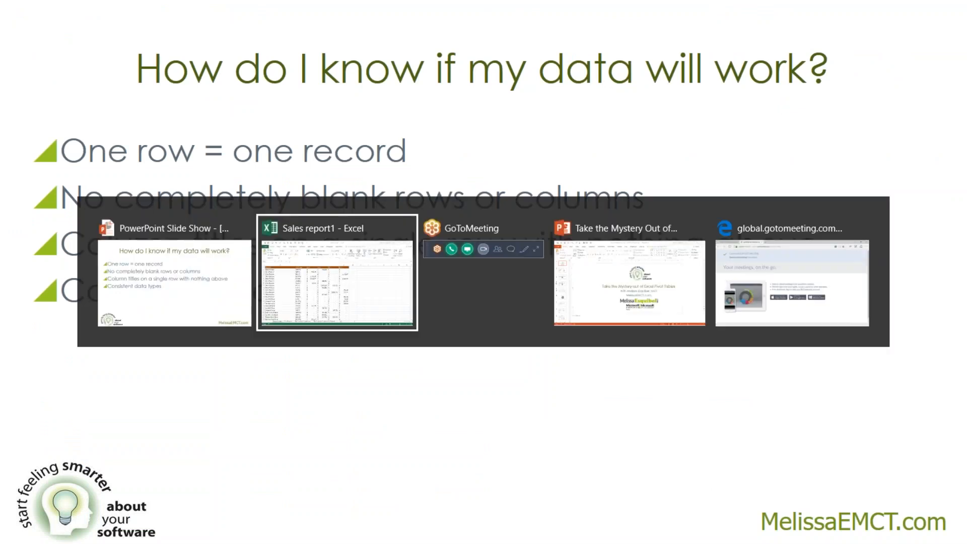
pyautogui.click(316, 301)
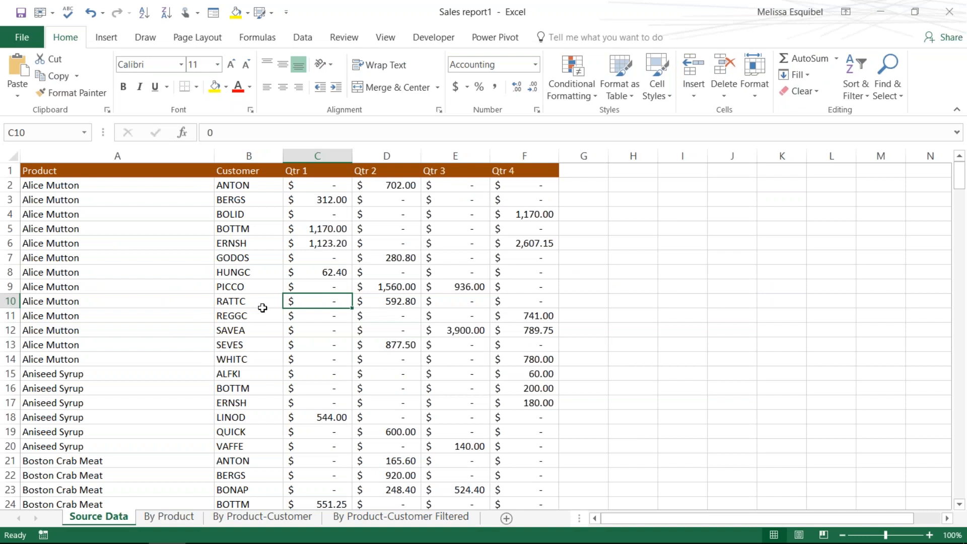
pyautogui.press('pagedown')
pyautogui.press('pagedown')
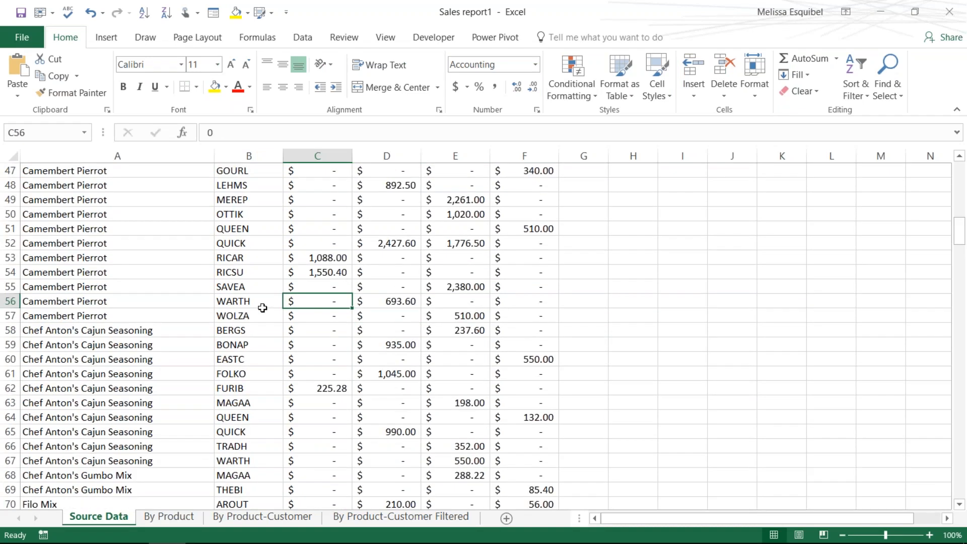
pyautogui.press('pageup')
pyautogui.press('pageup')
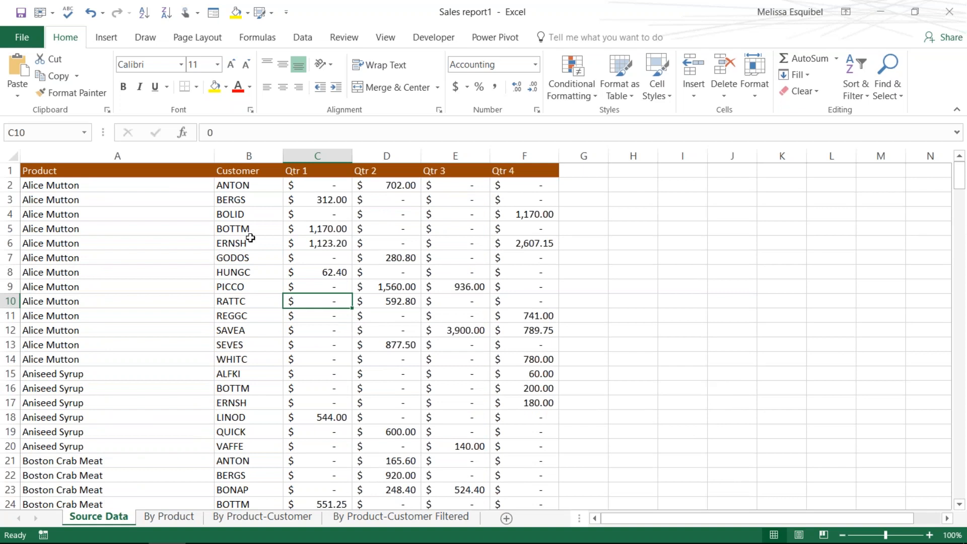
# Step: Insert a blank column before Qtr 1 and narrow it to a thin spacer
pyautogui.click(308, 156)
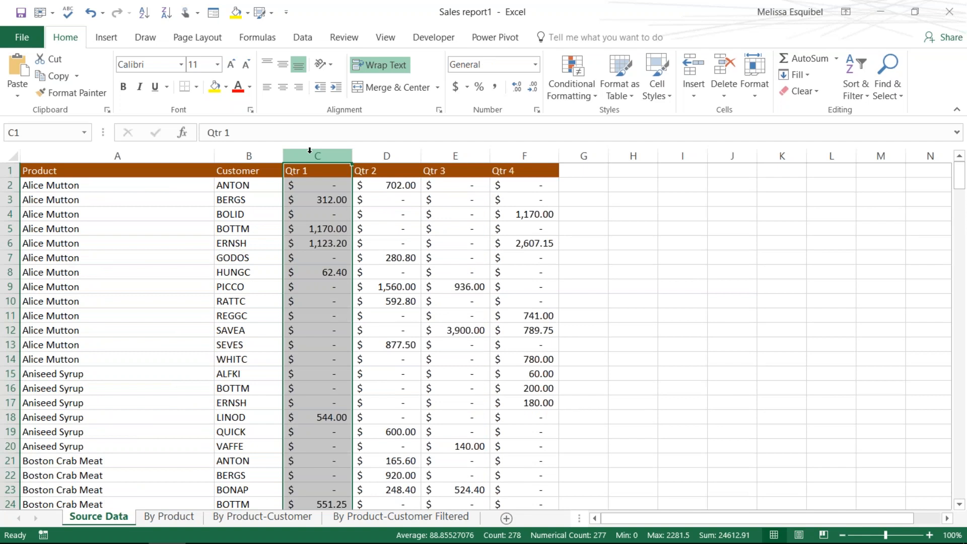
pyautogui.hotkey('ctrl', 'shift', '+')
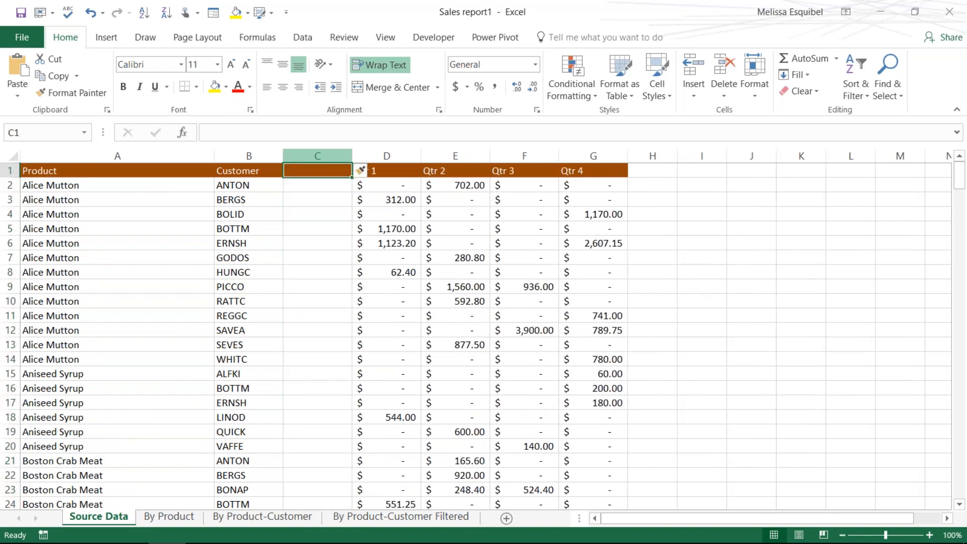
pyautogui.moveTo(350, 152); pyautogui.dragTo(307, 155)
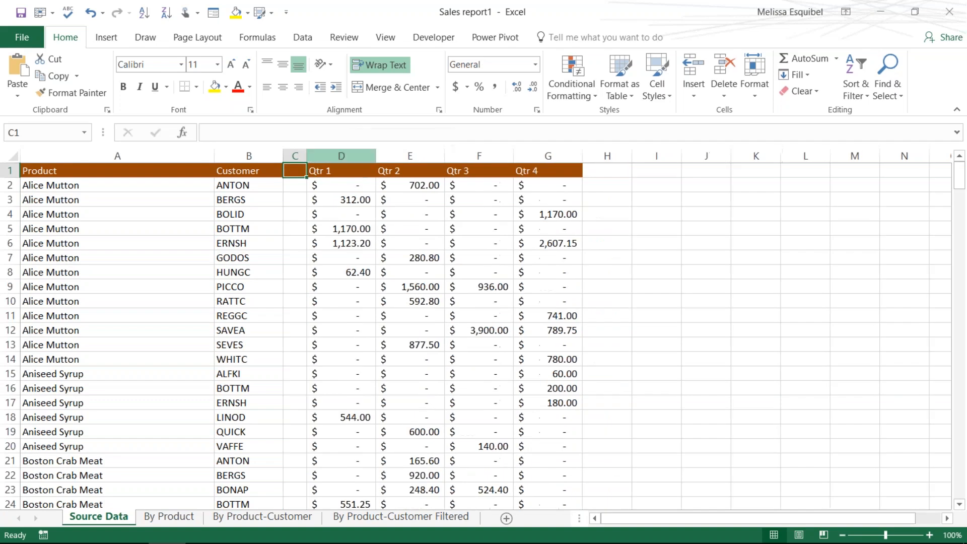
pyautogui.click(405, 153)
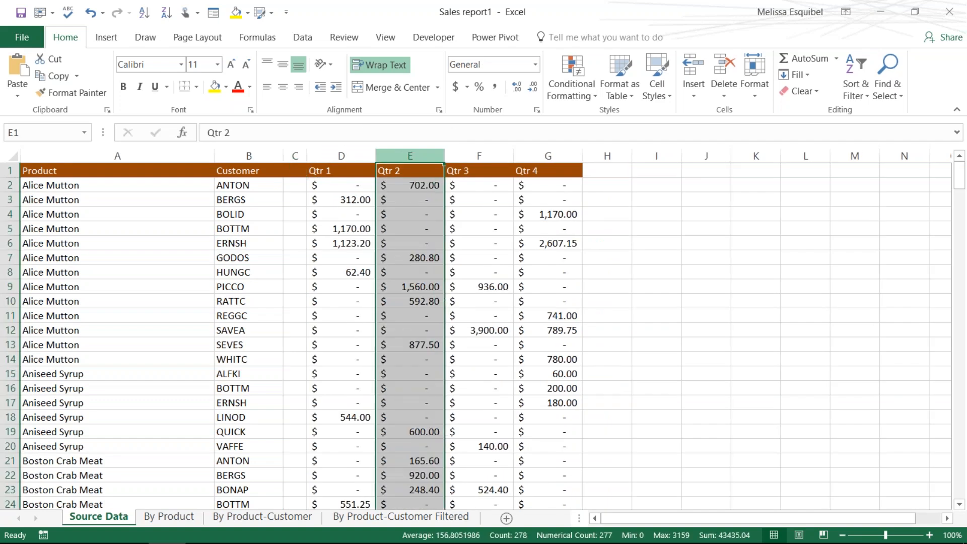
# Step: Delete the narrow blank column C between Customer and Qtr 1
pyautogui.click(296, 156)
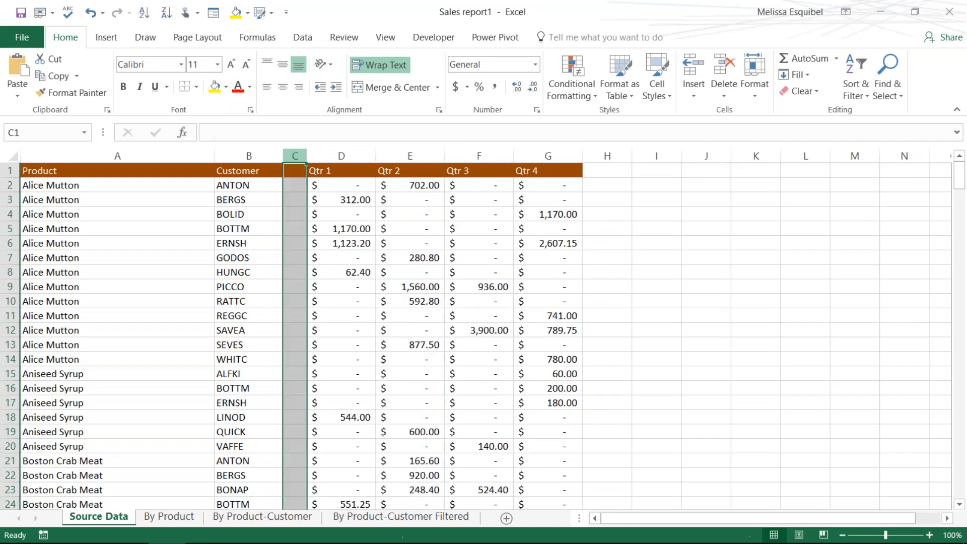
pyautogui.rightClick(297, 155)
pyautogui.click(334, 277)
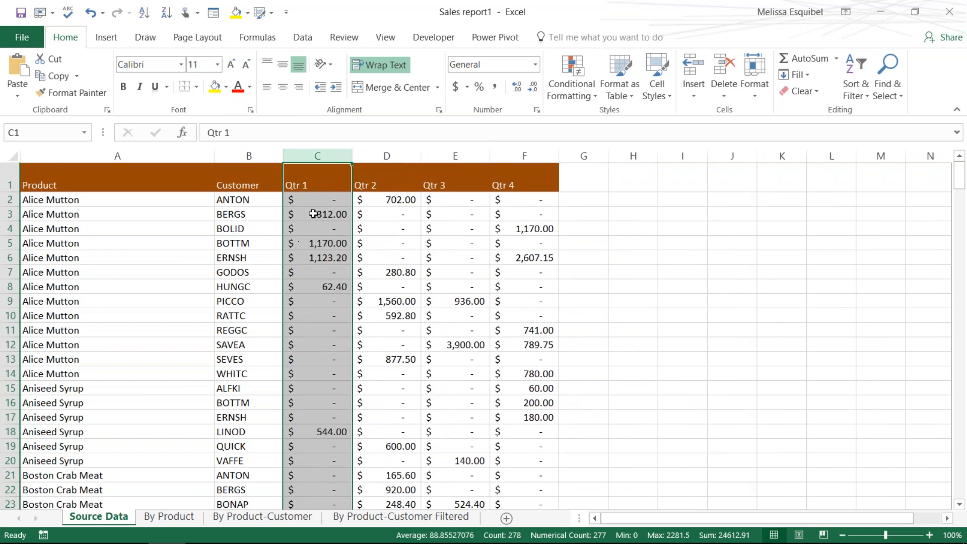
pyautogui.click(231, 314)
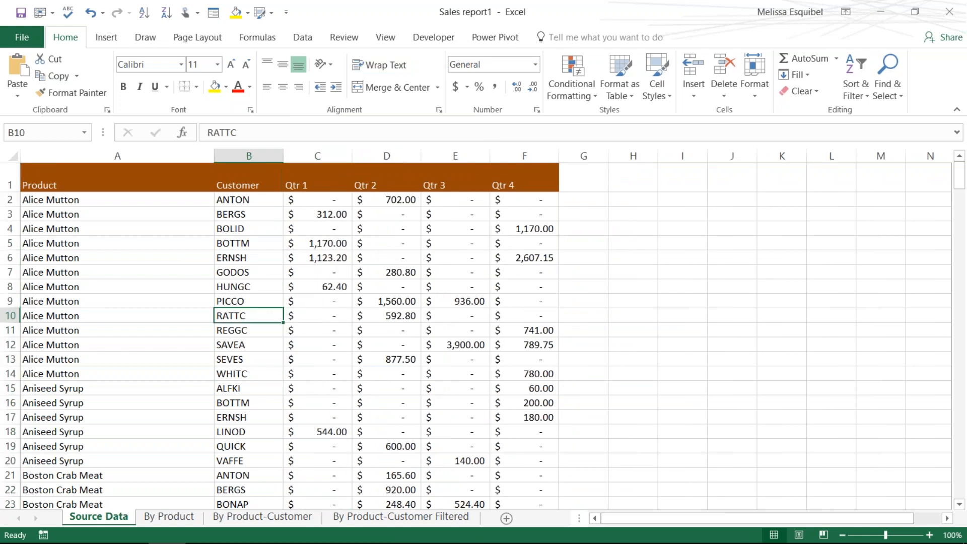
# Step: Insert a blank row at row 15, between the Alice Mutton and Aniseed Syrup records
pyautogui.click(10, 388)
pyautogui.rightClick(10, 388)
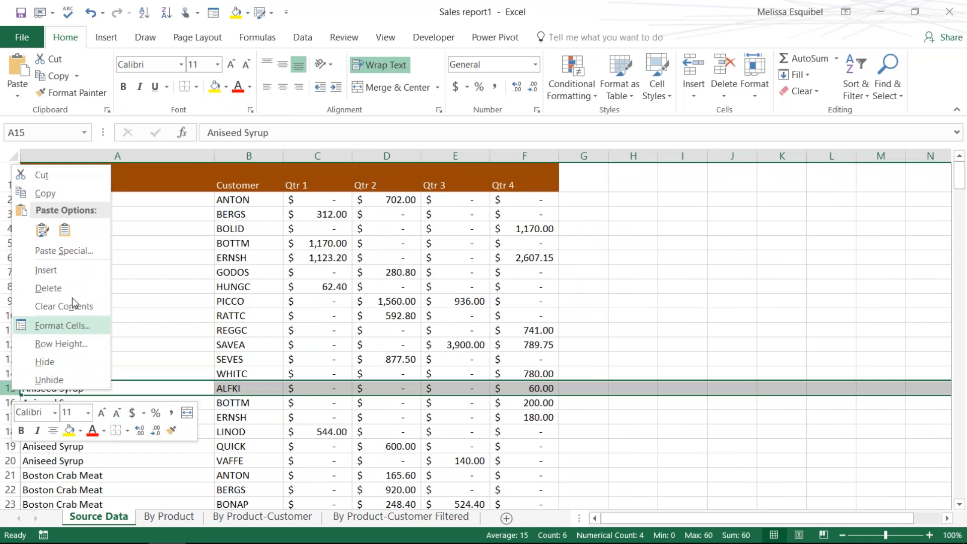
pyautogui.click(45, 271)
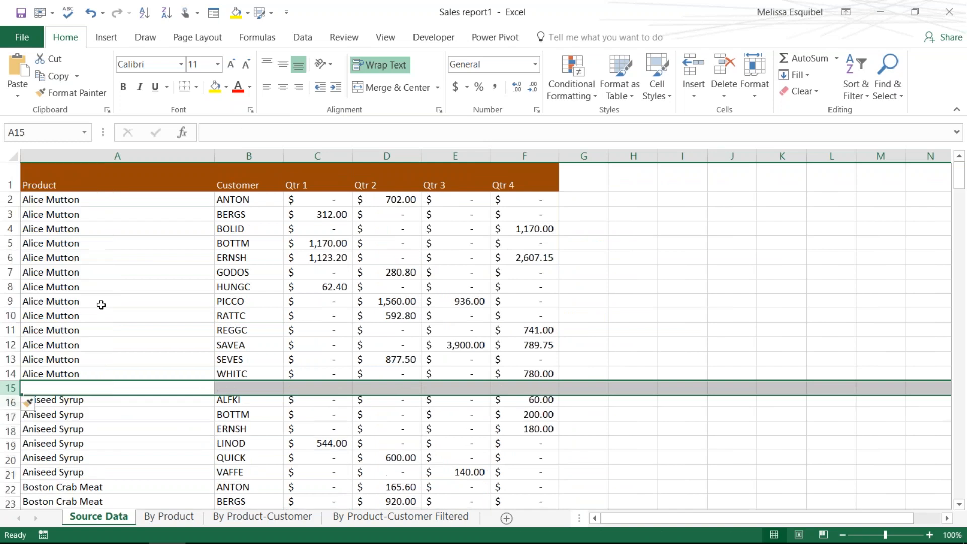
pyautogui.click(177, 430)
# Step: Insert a blank row at row 22, between the Aniseed Syrup and Boston Crab Meat records
pyautogui.scroll(-3, 76, 382)
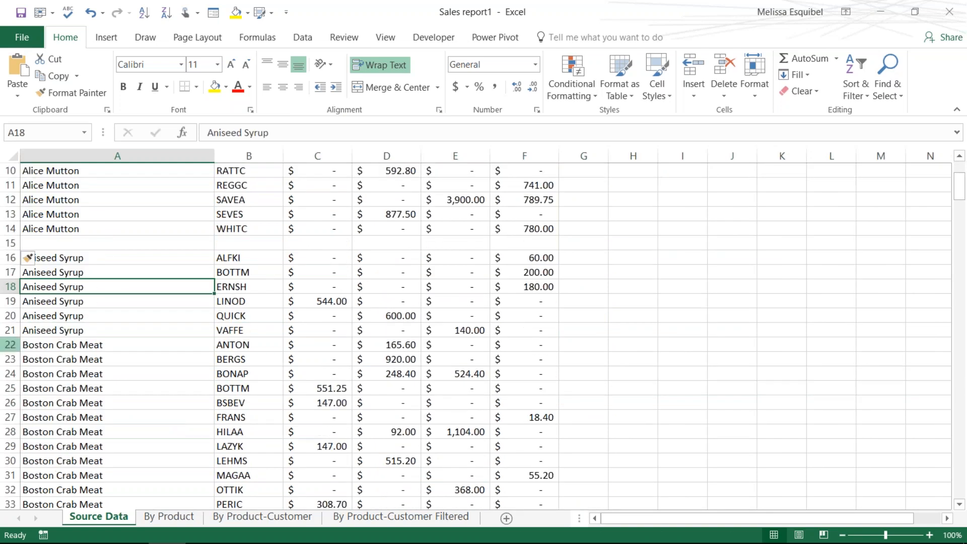
pyautogui.click(6, 346)
pyautogui.rightClick(7, 347)
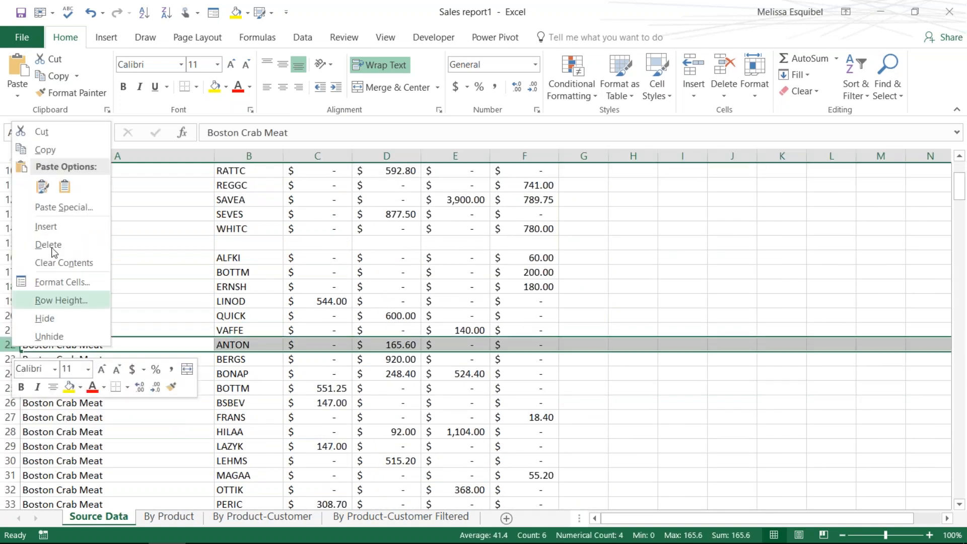
pyautogui.click(47, 225)
pyautogui.click(248, 359)
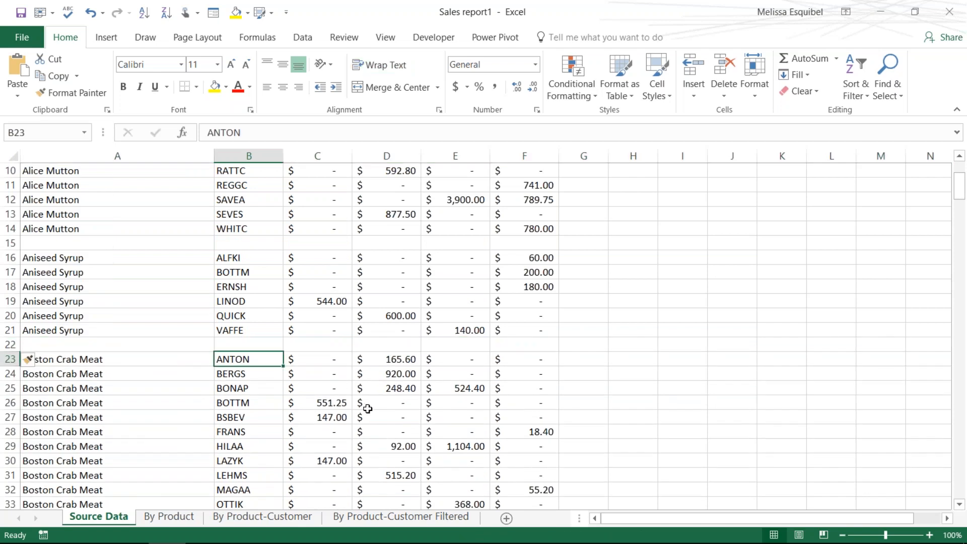
pyautogui.scroll(3, 367, 406)
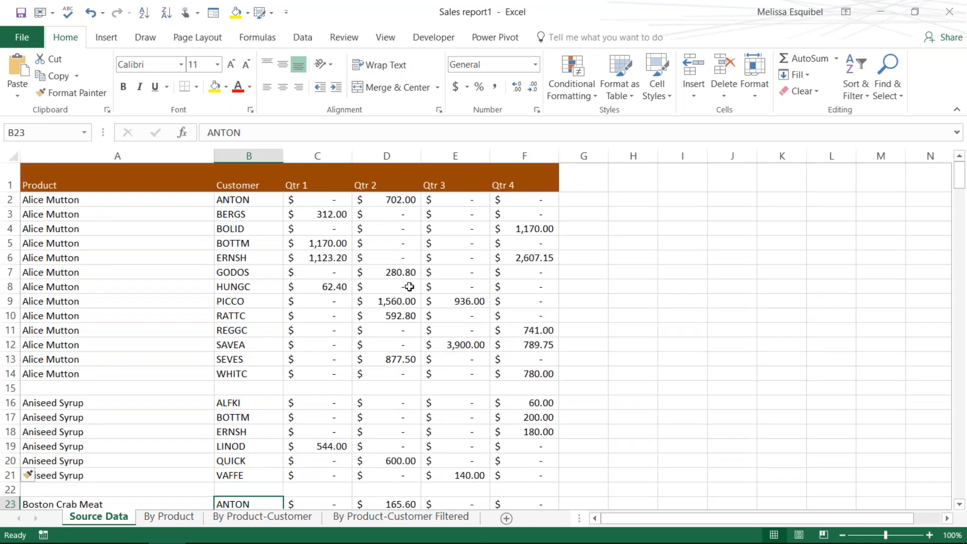
# Step: Undo both blank row insertions between the product groups
pyautogui.hotkey('ctrl', 'z')
pyautogui.hotkey('ctrl', 'z')
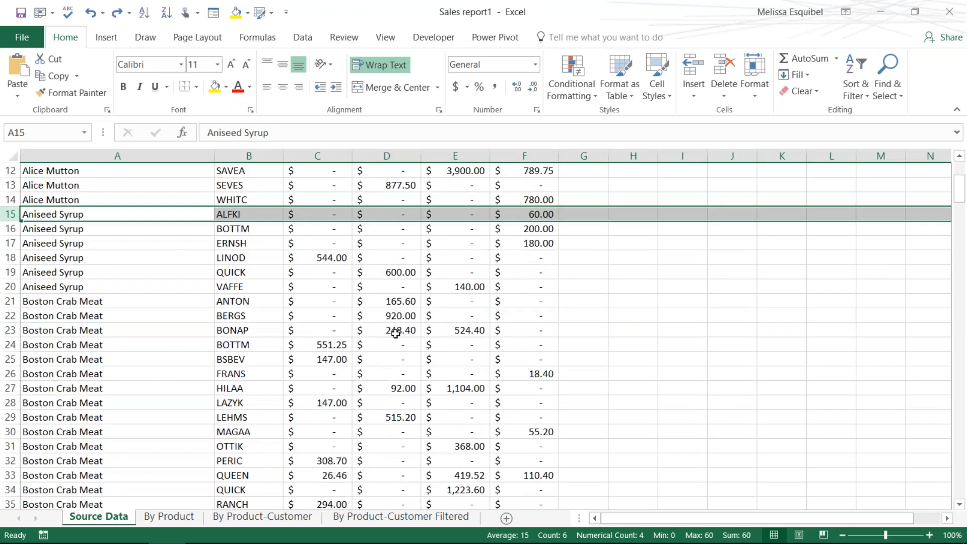
pyautogui.click(393, 343)
pyautogui.scroll(4, 391, 340)
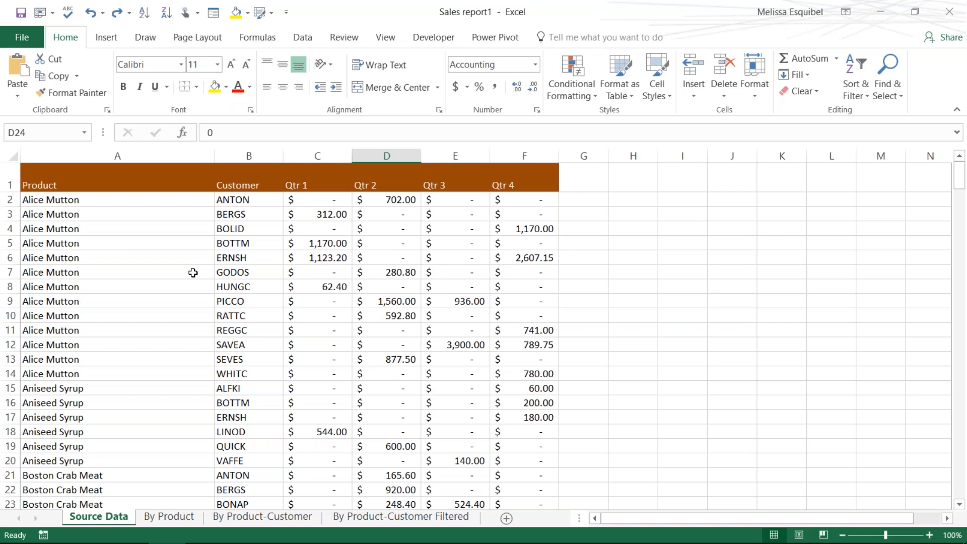
# Step: Insert a blank row below the first record and enter "Seattle, WA" in its Customer cell, B3
pyautogui.click(9, 214)
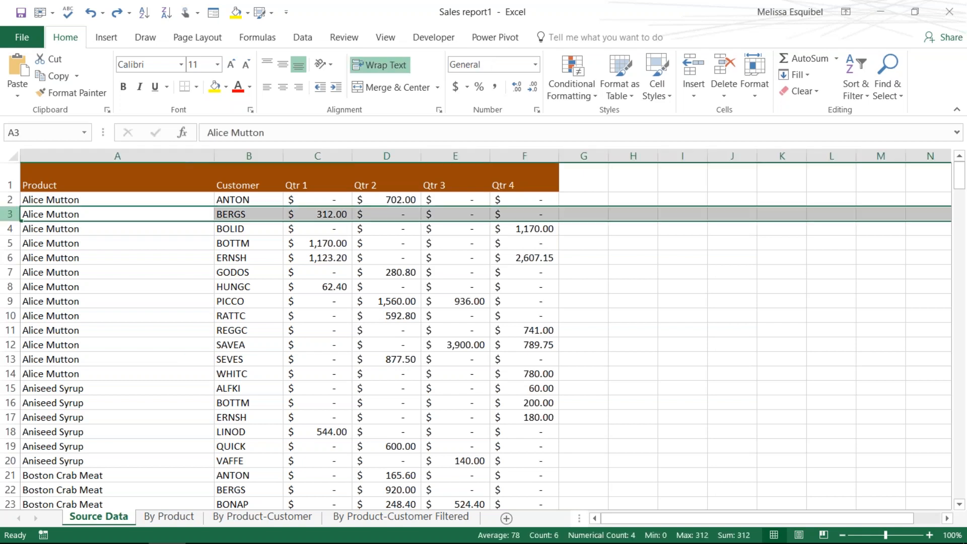
pyautogui.hotkey('ctrl', 'shift', '+')
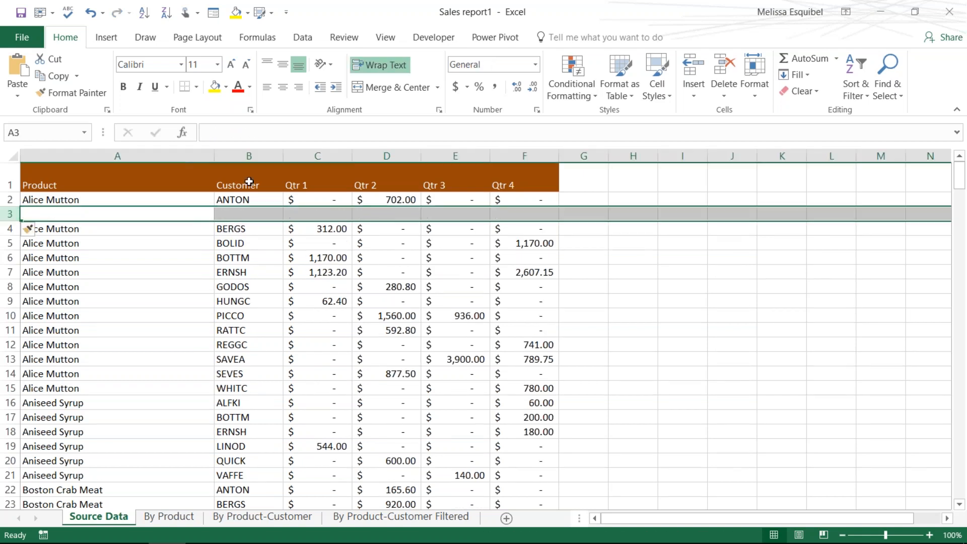
pyautogui.click(249, 214)
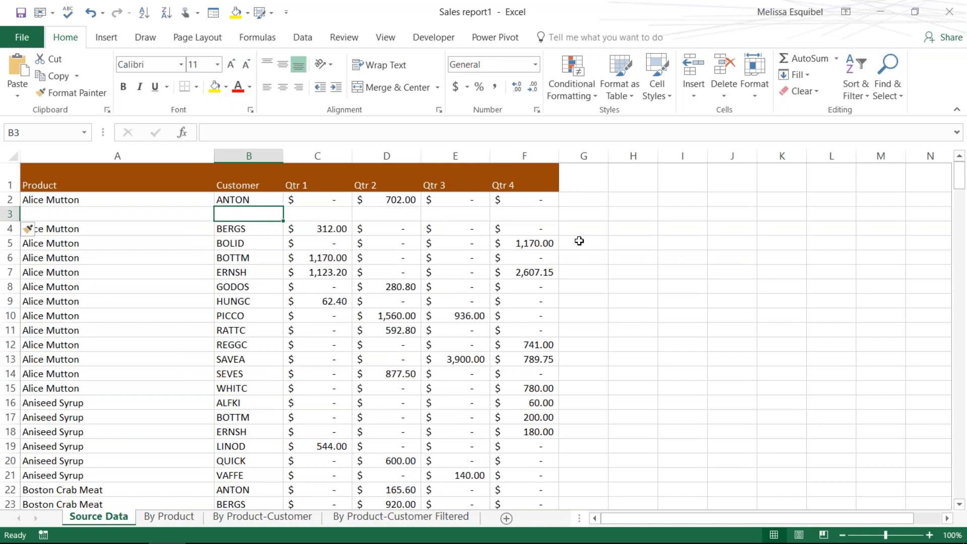
pyautogui.write('Sea')
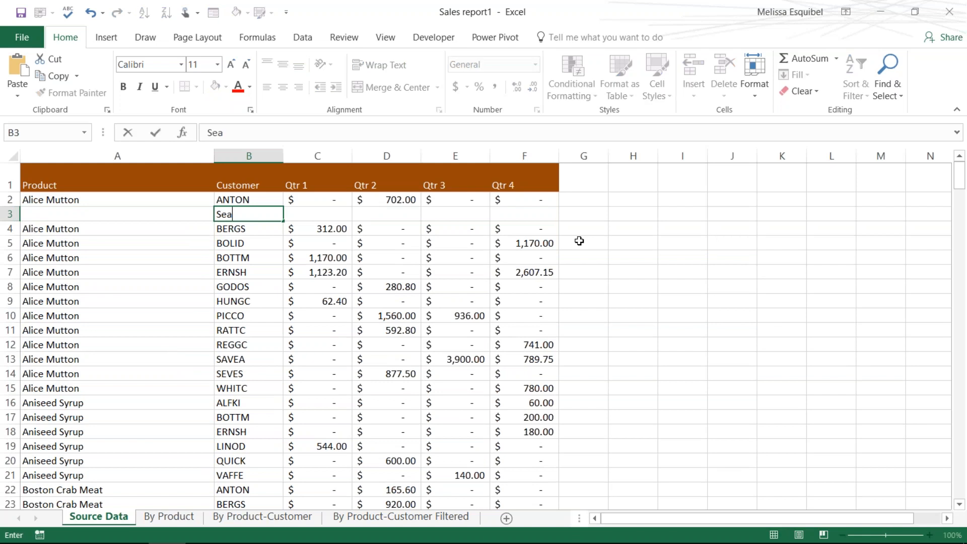
pyautogui.write('ttle, WA')
pyautogui.press('Return')
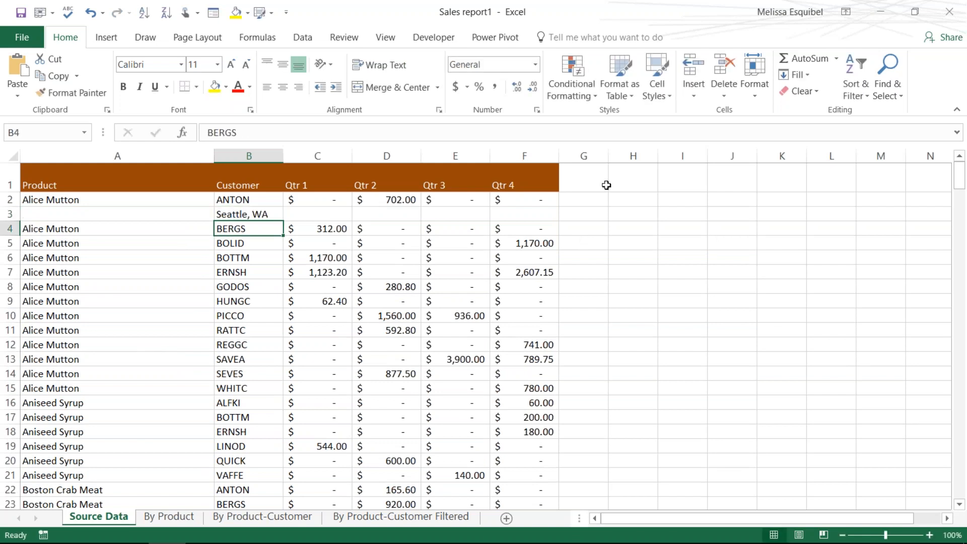
# Step: Insert a blank column before Qtr 1 and move "Seattle, WA" from B3 to C2 on the first record's row
pyautogui.click(345, 156)
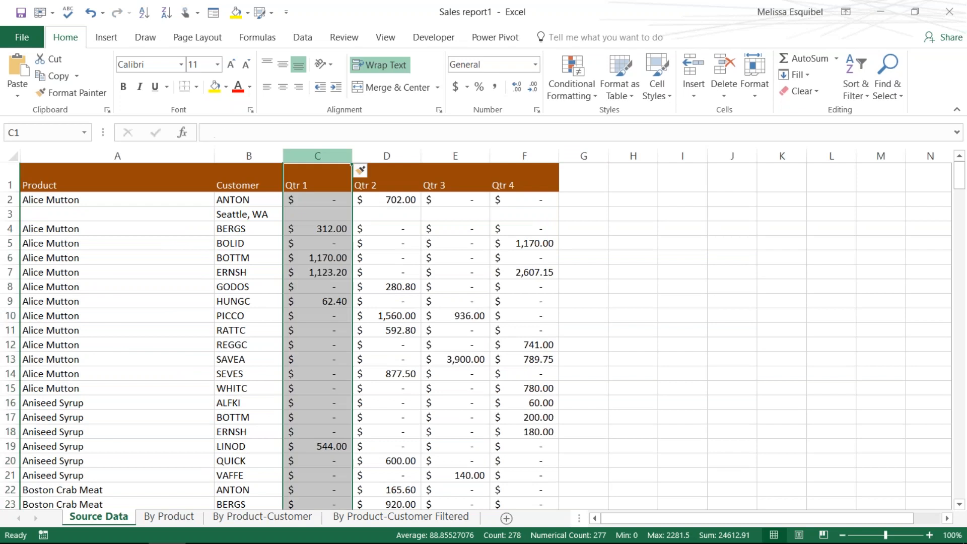
pyautogui.hotkey('ctrl', 'shift', '+')
pyautogui.click(252, 199)
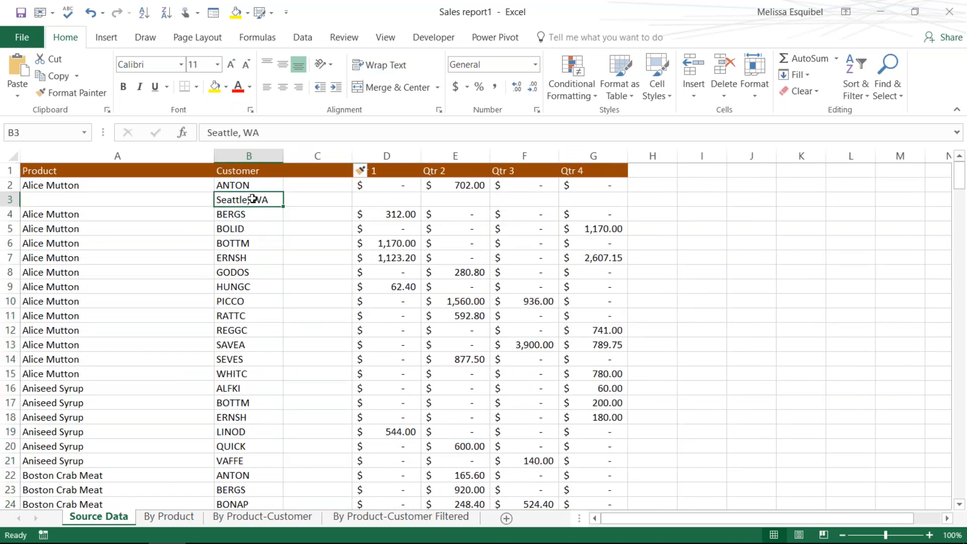
pyautogui.hotkey('ctrl', 'c')
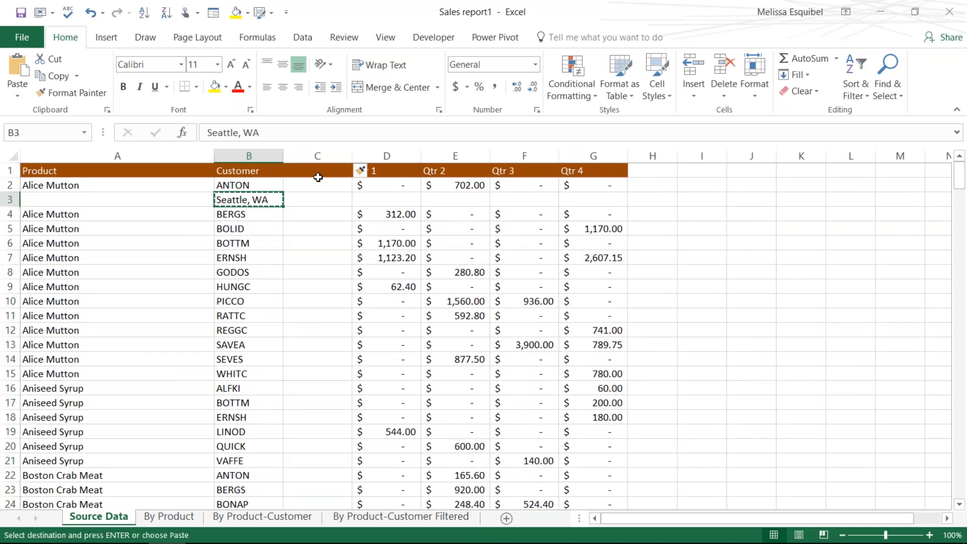
pyautogui.click(318, 176)
pyautogui.click(317, 183)
pyautogui.press('Return')
# Step: Title the new column "City,ST" in cell C1
pyautogui.click(314, 173)
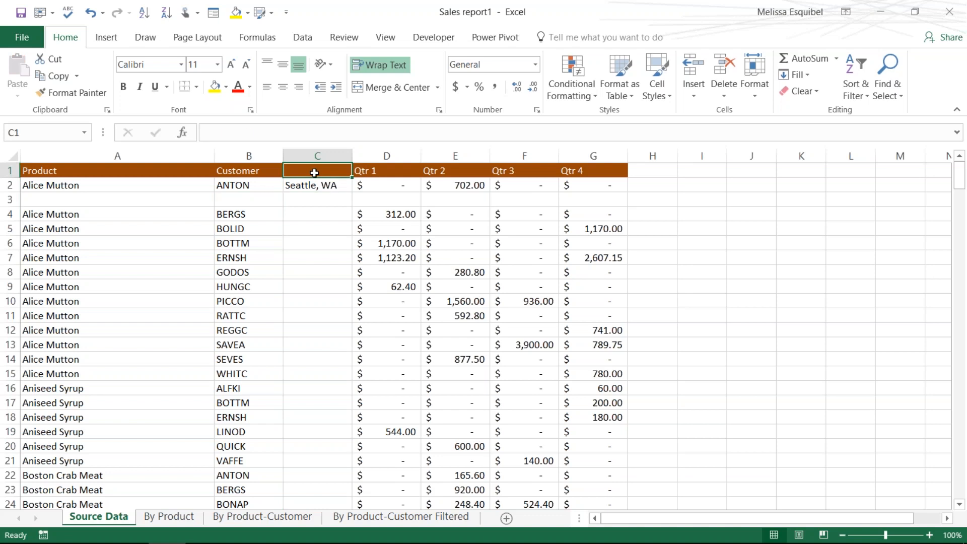
pyautogui.write('City,ST')
pyautogui.press('Return')
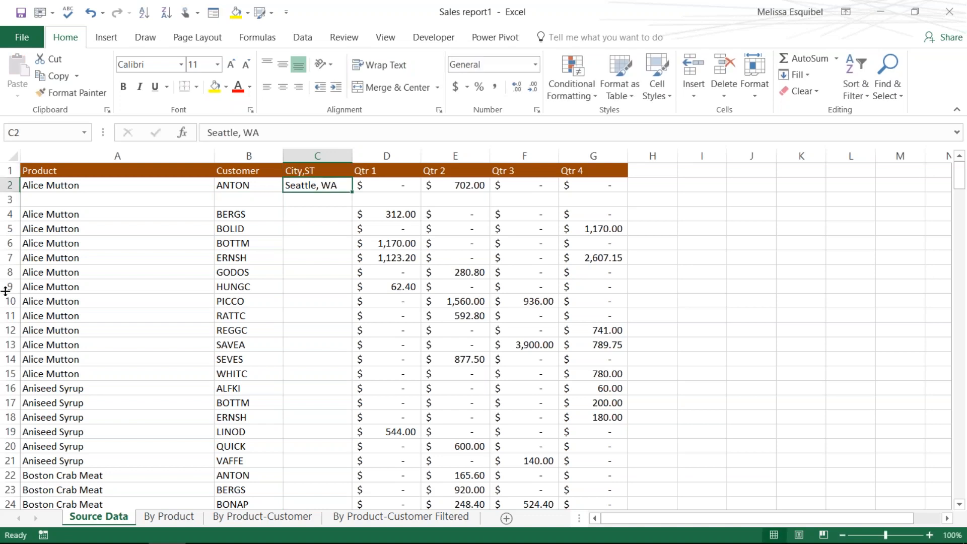
# Step: Delete the blank row 3 and the City,ST column from the source data
pyautogui.click(10, 199)
pyautogui.rightClick(10, 200)
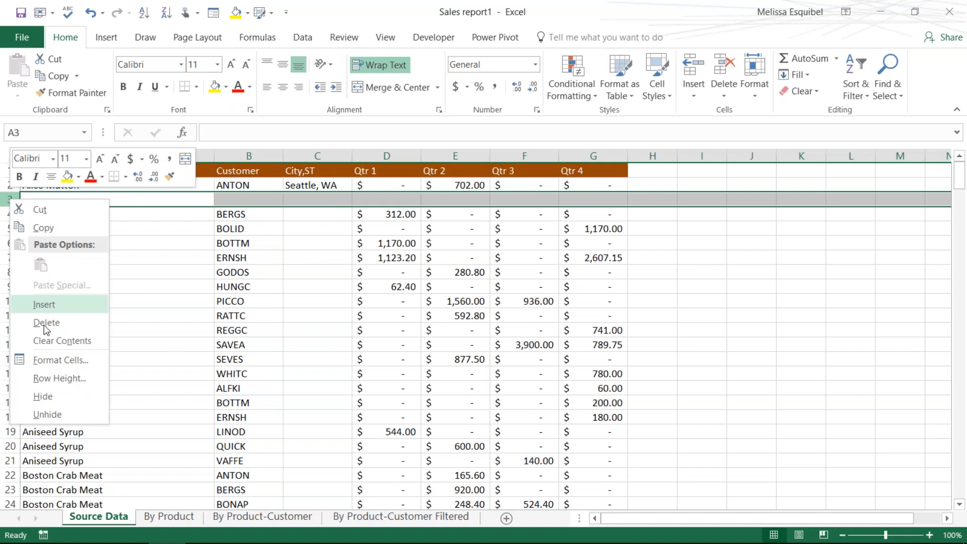
pyautogui.click(41, 329)
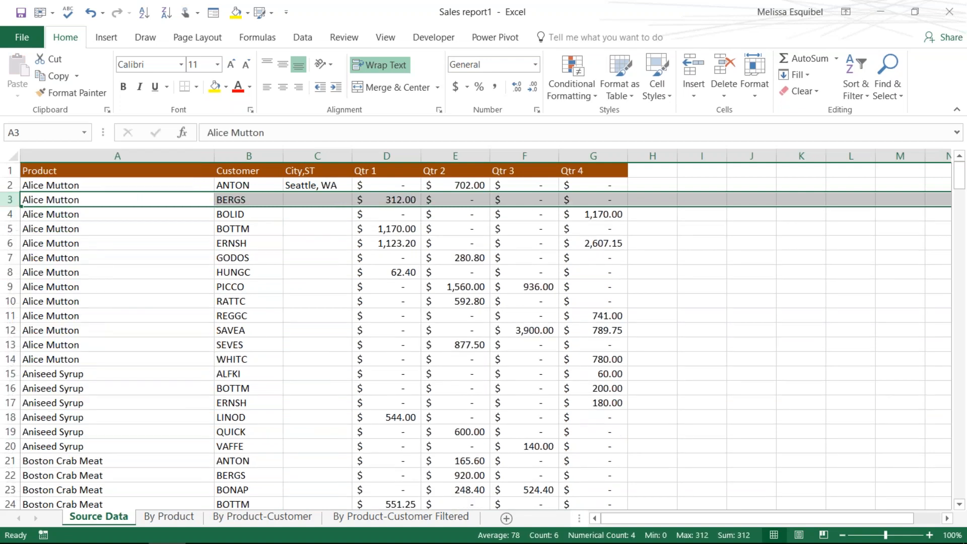
pyautogui.click(317, 153)
pyautogui.hotkey('ctrl', '-')
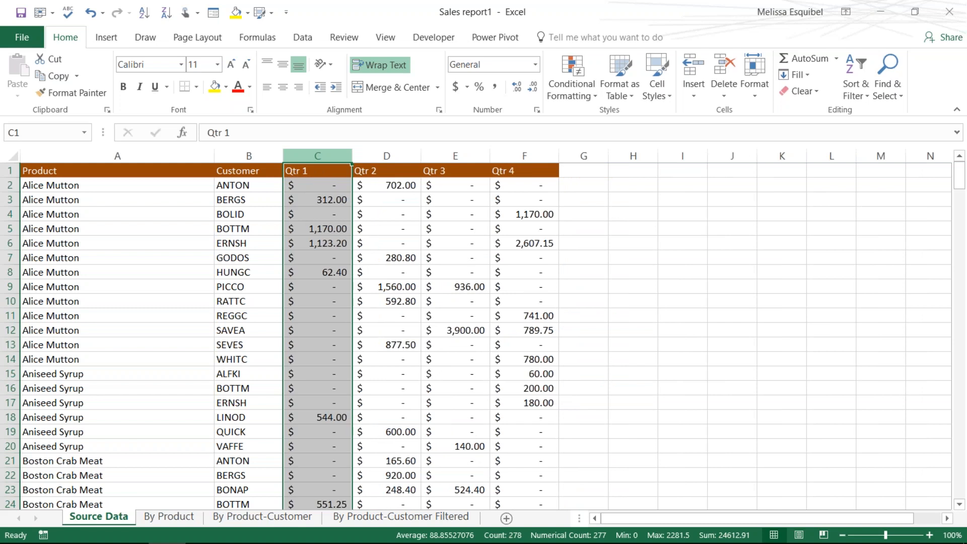
# Step: Insert two blank rows above the header row and enter "Report Title" in cell A1
pyautogui.hotkey('alt', 'Tab')
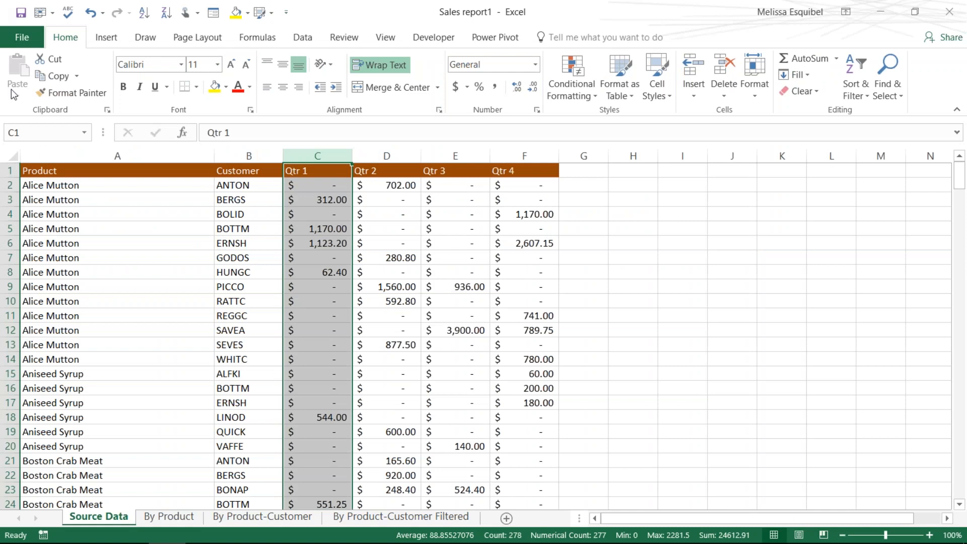
pyautogui.click(207, 243)
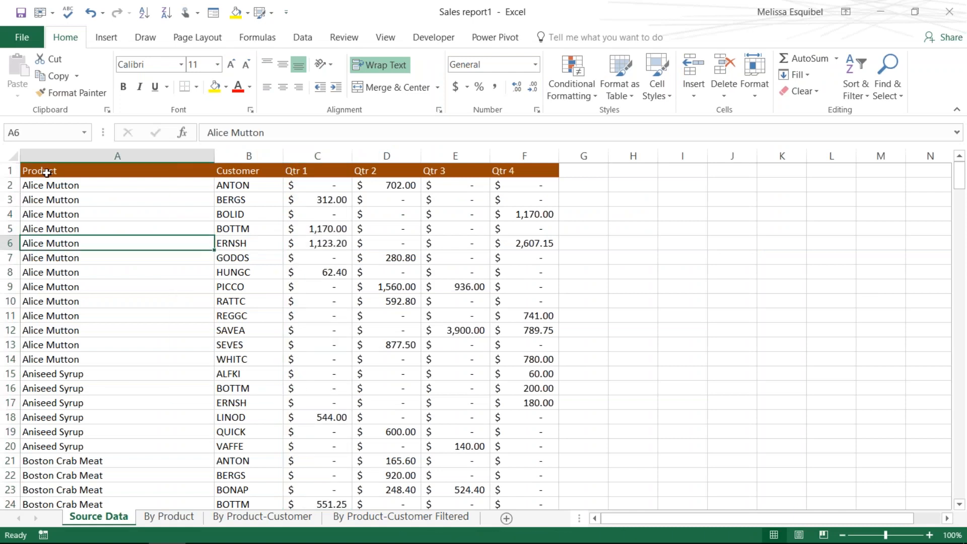
pyautogui.click(10, 171)
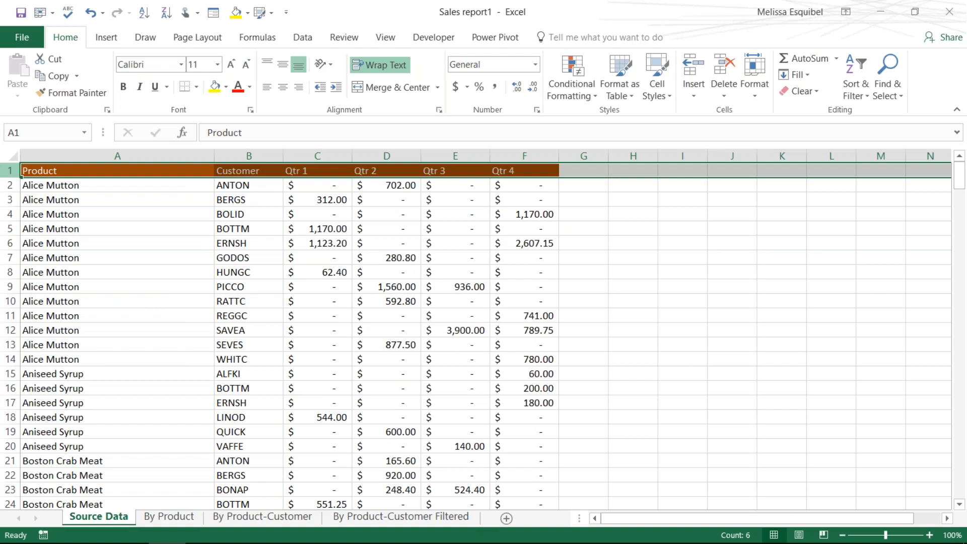
pyautogui.hotkey('ctrl', 'shift', '+')
pyautogui.hotkey('ctrl', 'shift', '+')
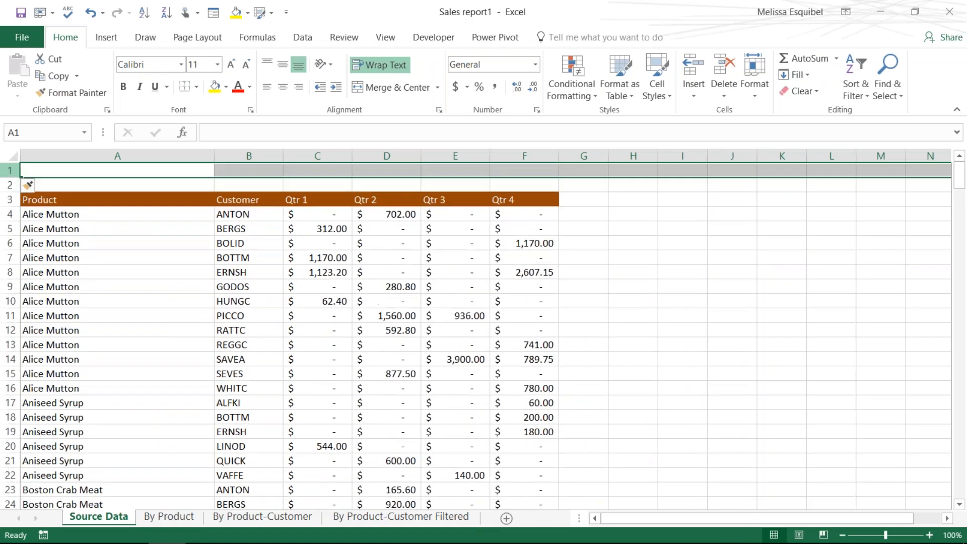
pyautogui.hotkey('ctrl', 'Home')
pyautogui.write('Report Title')
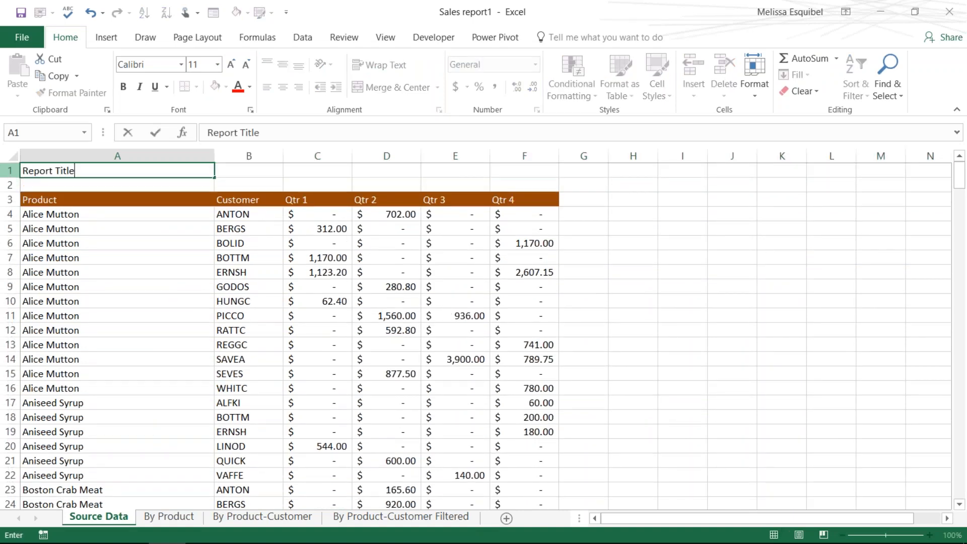
pyautogui.press('Return')
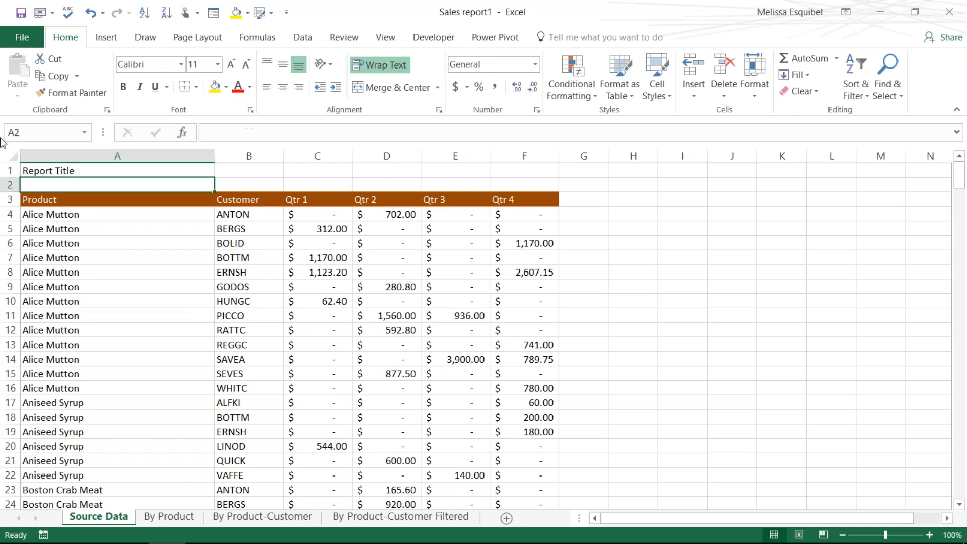
# Step: Examine the blank row 2 between the report title and the data block that starts at the Product header
pyautogui.click(10, 185)
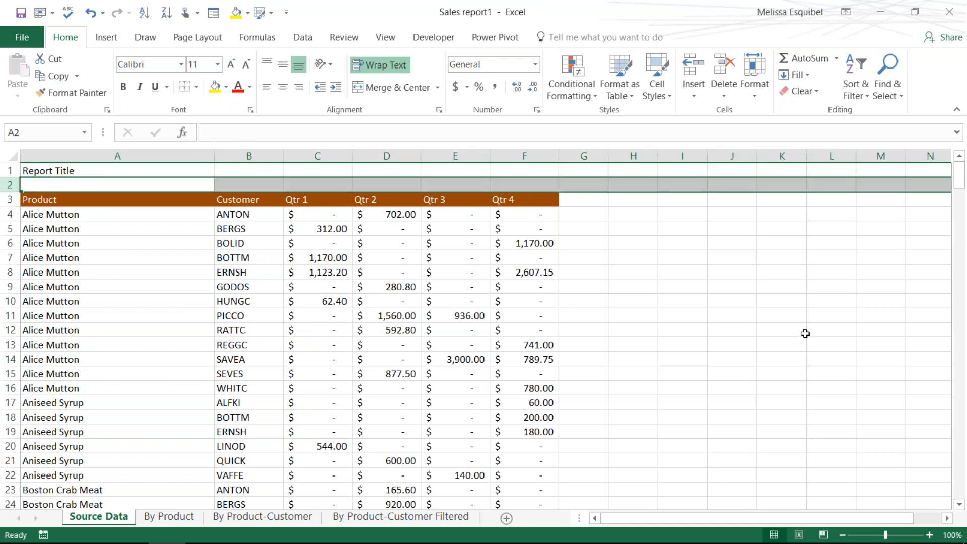
pyautogui.click(361, 346)
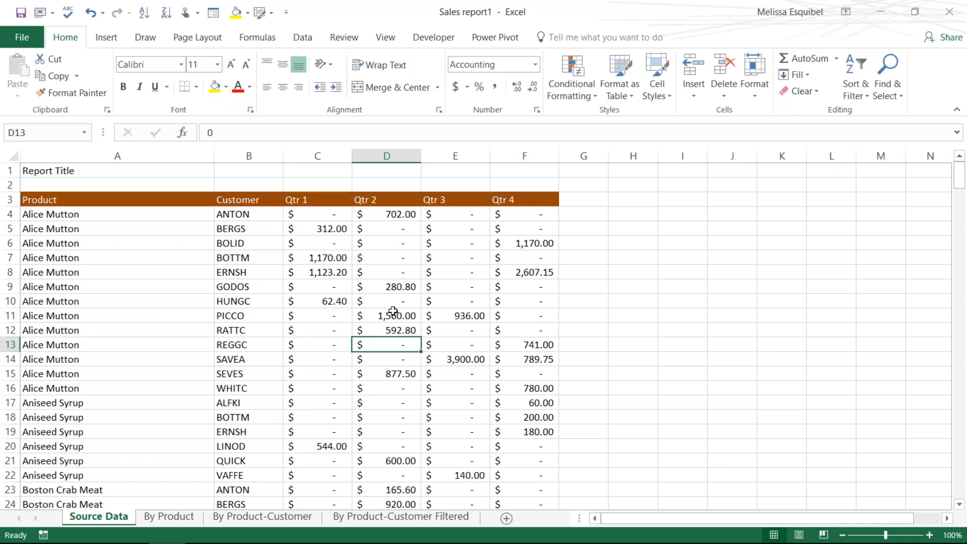
pyautogui.moveTo(107, 199); pyautogui.dragTo(521, 460)
pyautogui.click(10, 185)
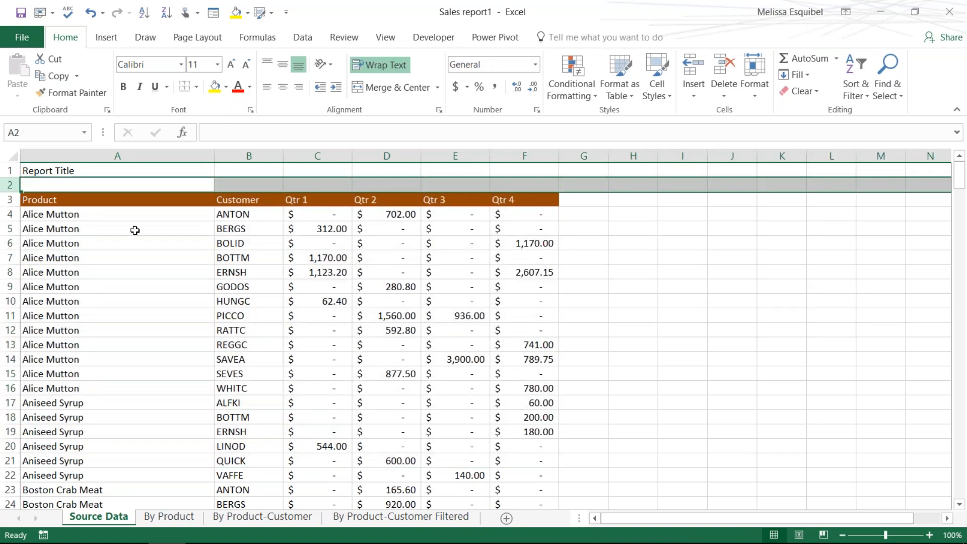
pyautogui.click(131, 200)
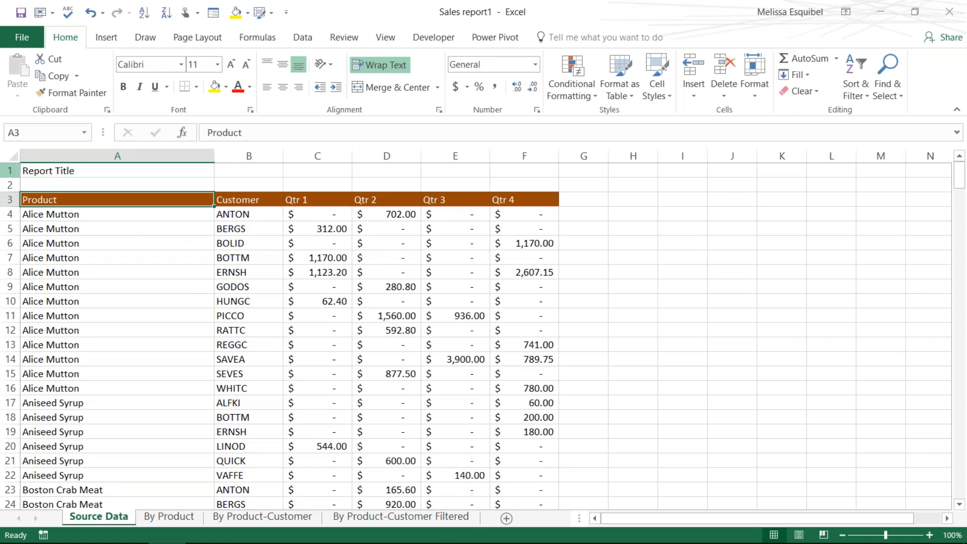
pyautogui.click(10, 171)
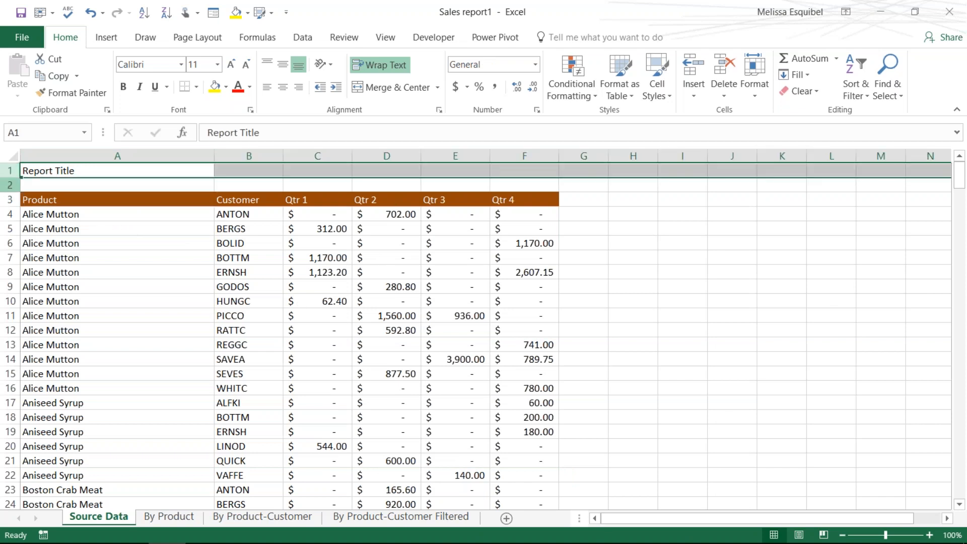
pyautogui.click(10, 184)
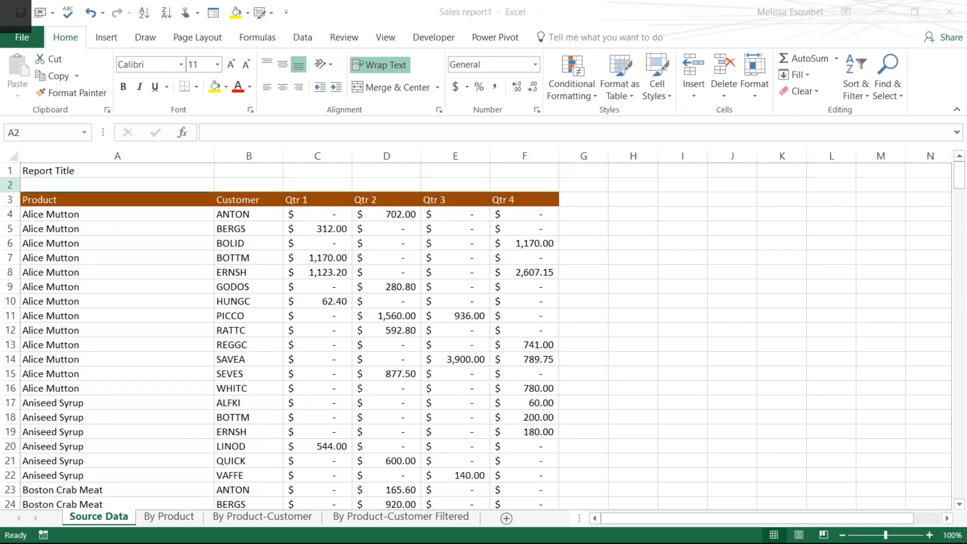
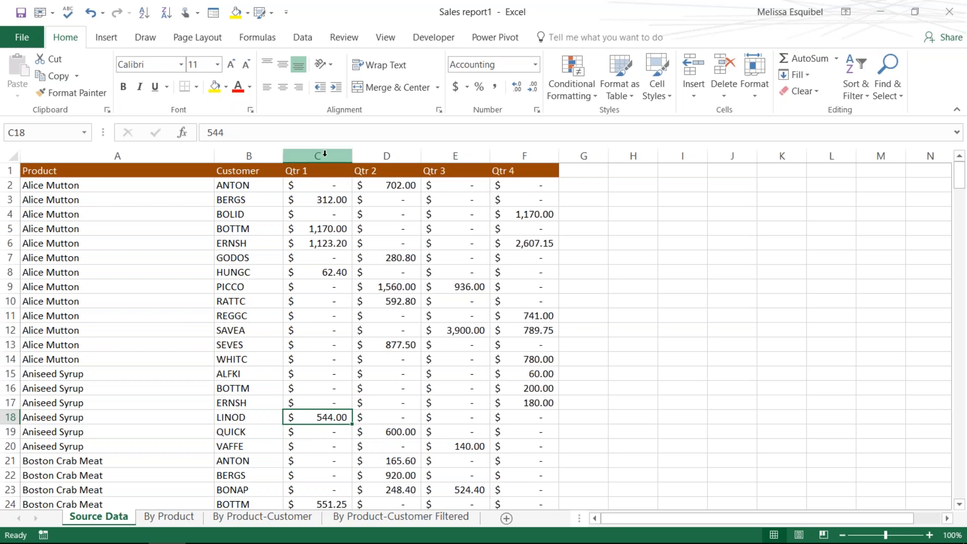
# Step: Insert a blank spacer column before Qtr 1 and another before Qtr 2
pyautogui.click(325, 154)
pyautogui.hotkey('ctrl', 'shift', '+')
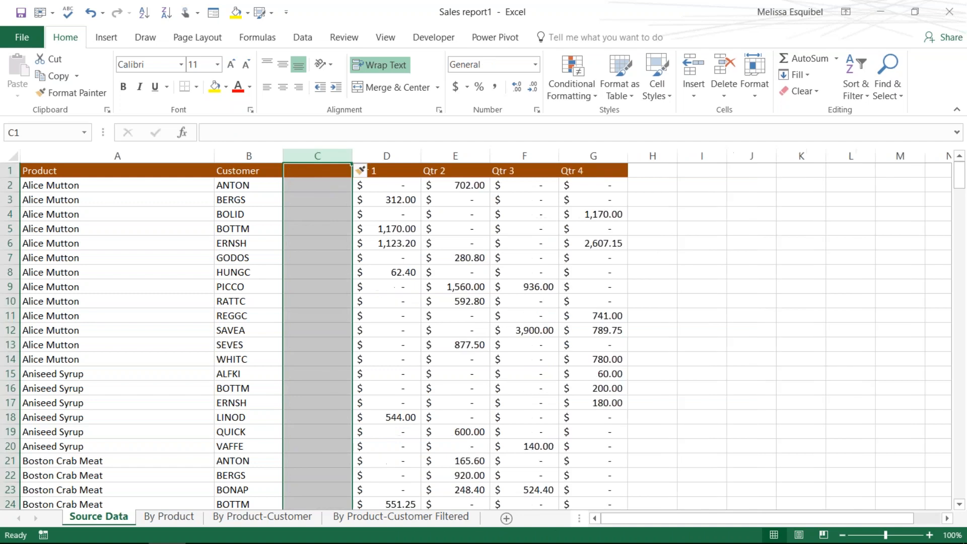
pyautogui.click(473, 156)
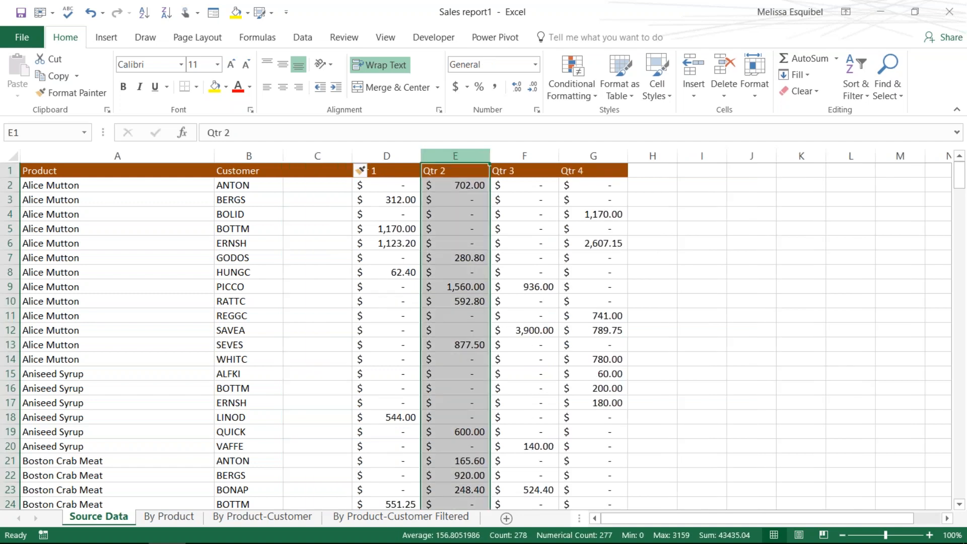
pyautogui.hotkey('ctrl', 'shift', '+')
pyautogui.click(537, 242)
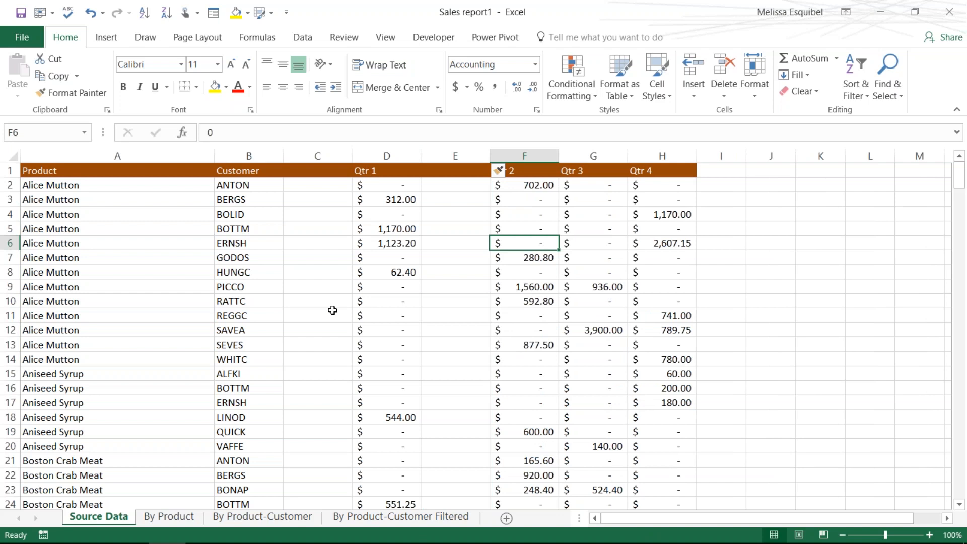
# Step: Narrow the blank spacer columns C and E to thin gaps beside the quarter columns
pyautogui.click(320, 170)
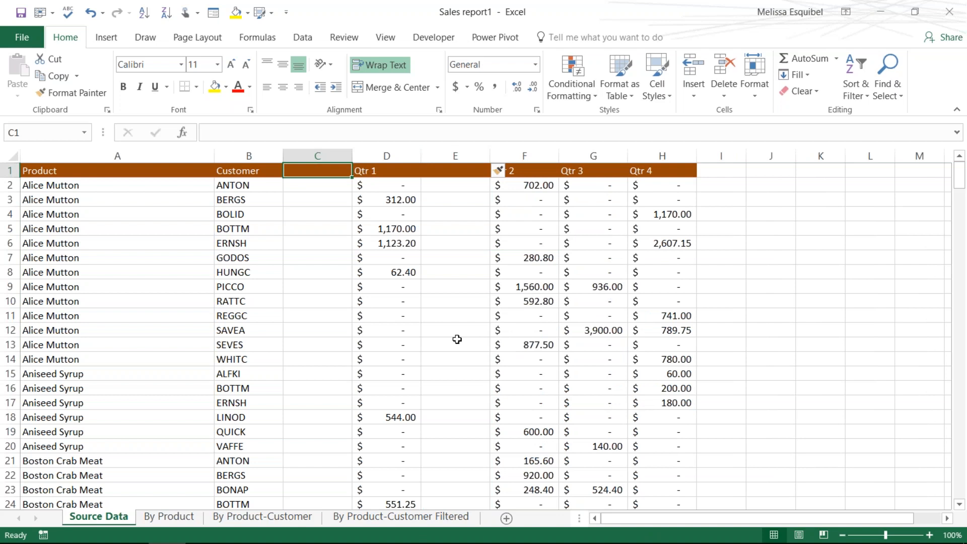
pyautogui.moveTo(352, 152); pyautogui.dragTo(307, 154)
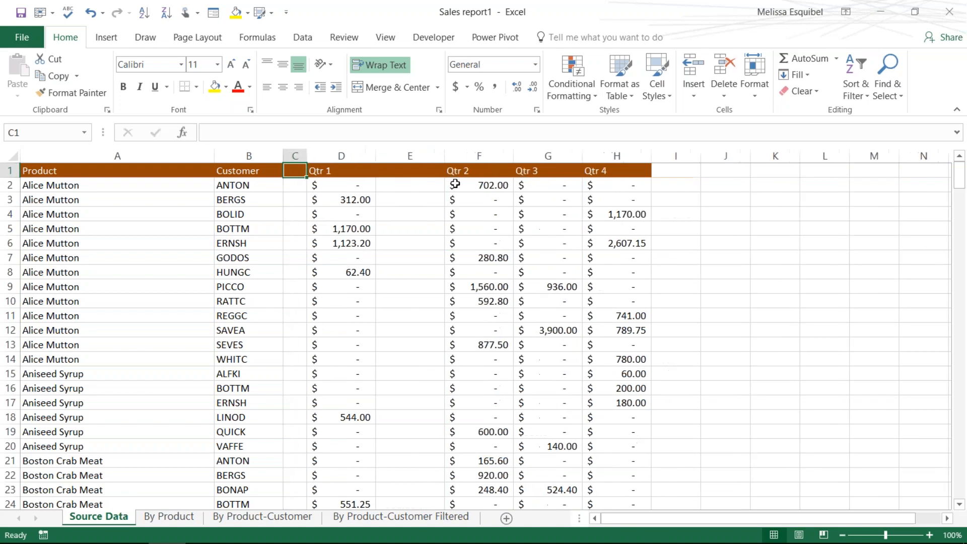
pyautogui.click(410, 155)
pyautogui.moveTo(445, 154); pyautogui.dragTo(391, 155)
pyautogui.click(491, 257)
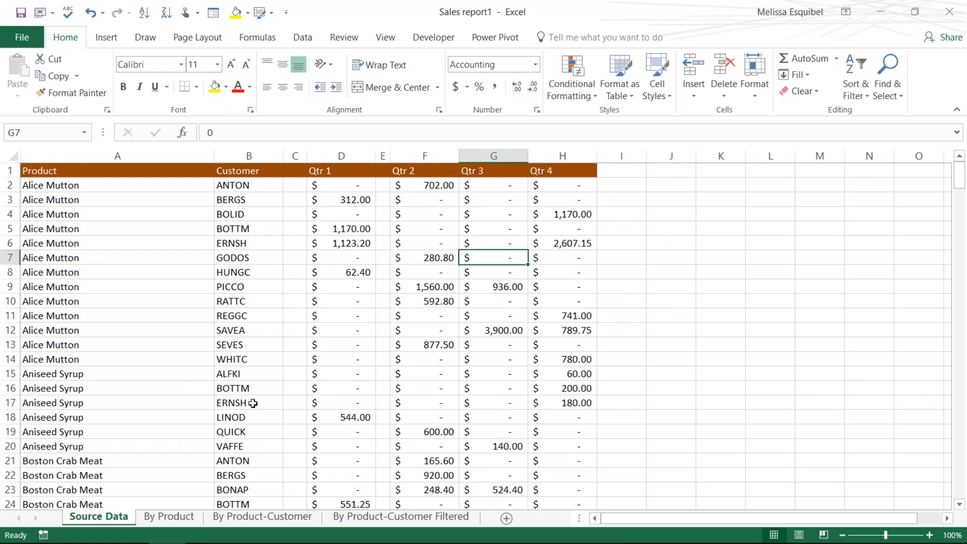
# Step: Delete both narrow spacer columns so the quarter columns directly follow the Customer column
pyautogui.click(294, 155)
pyautogui.rightClick(295, 155)
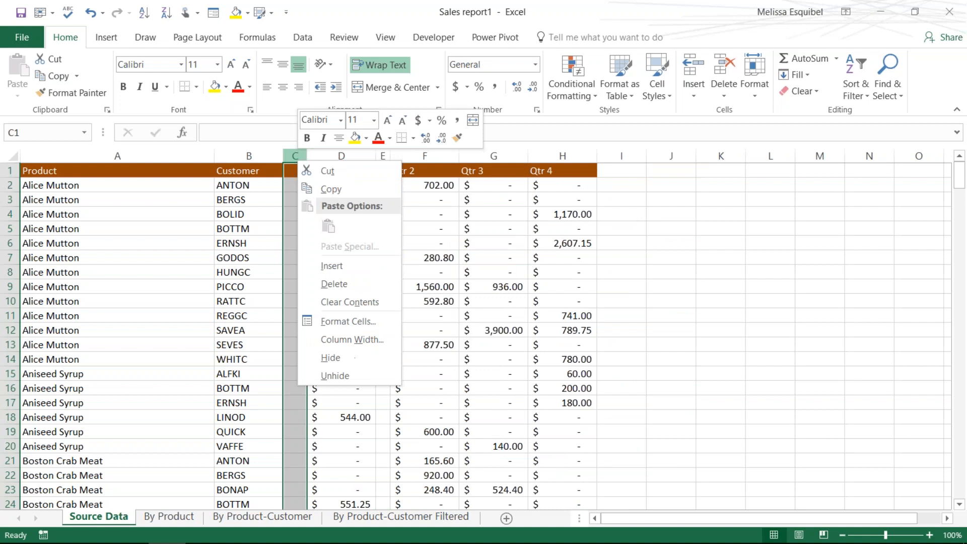
pyautogui.click(377, 285)
pyautogui.click(359, 156)
pyautogui.rightClick(360, 156)
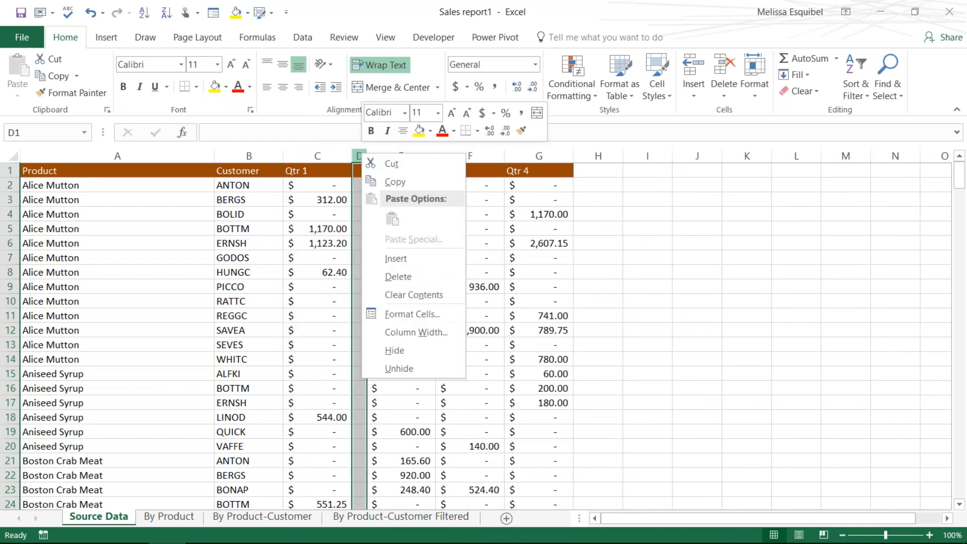
pyautogui.click(414, 275)
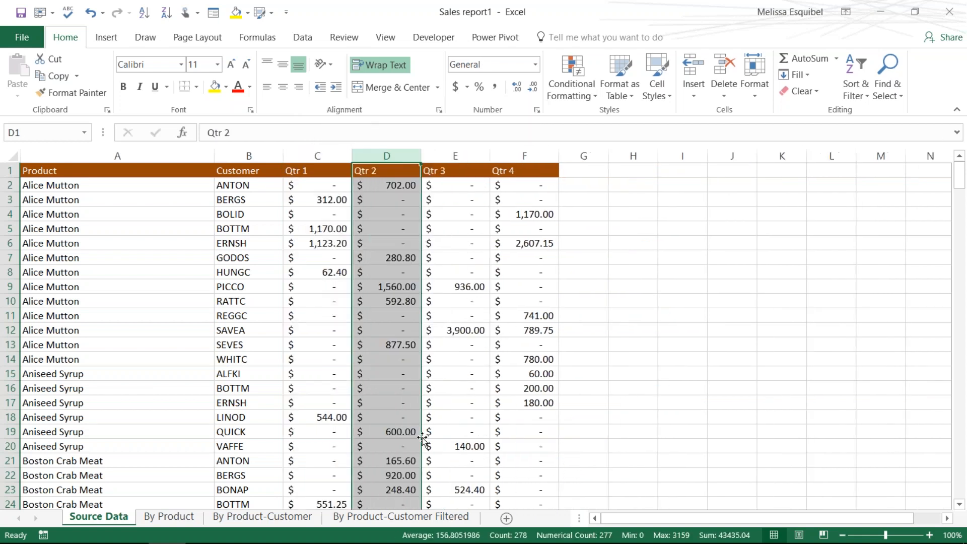
# Step: Increase the indent of the Qtr 1 through Qtr 4 columns by two levels
pyautogui.moveTo(328, 151); pyautogui.dragTo(529, 156)
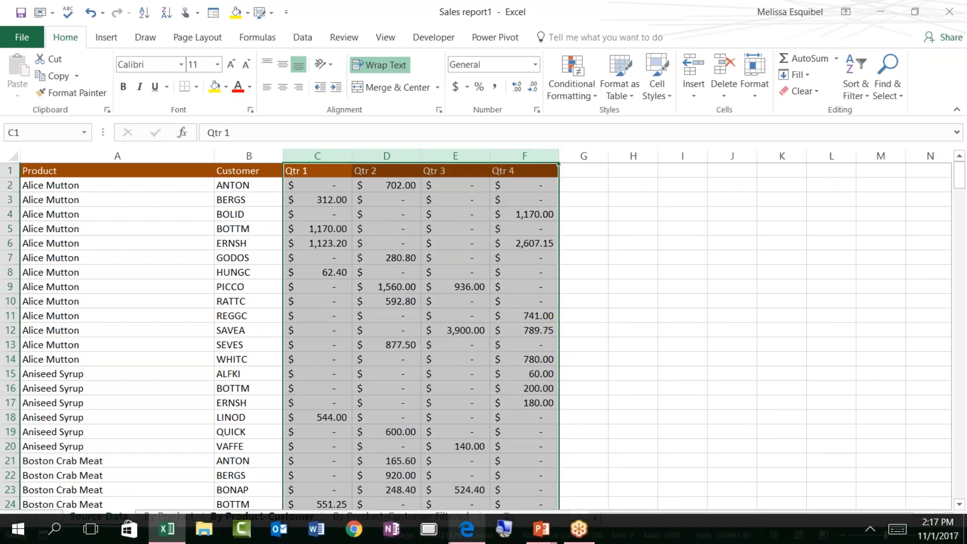
pyautogui.click(428, 531)
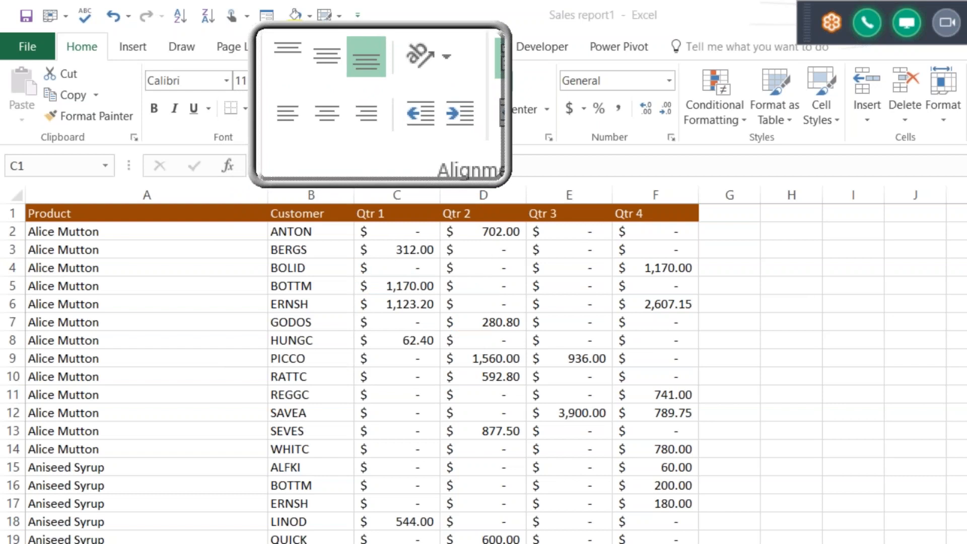
pyautogui.click(381, 105)
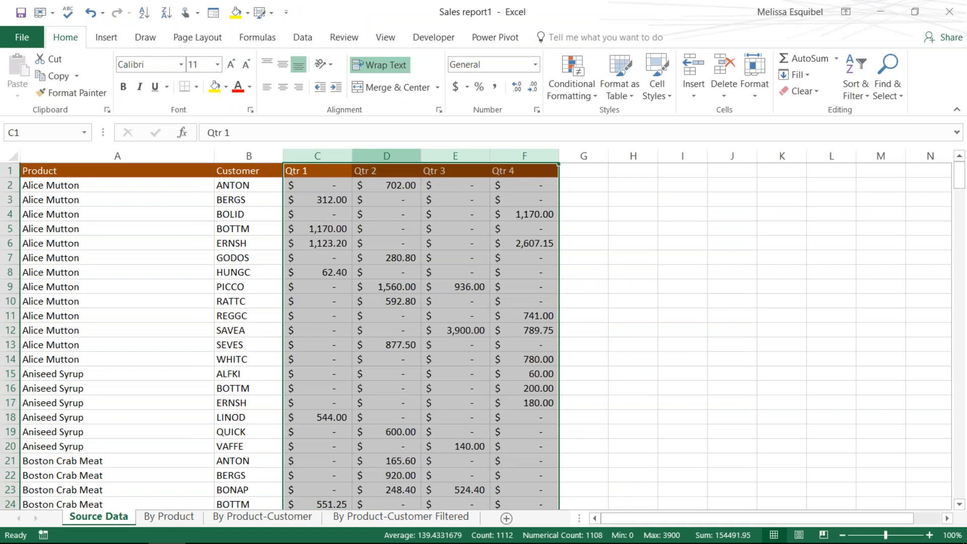
pyautogui.click(335, 89)
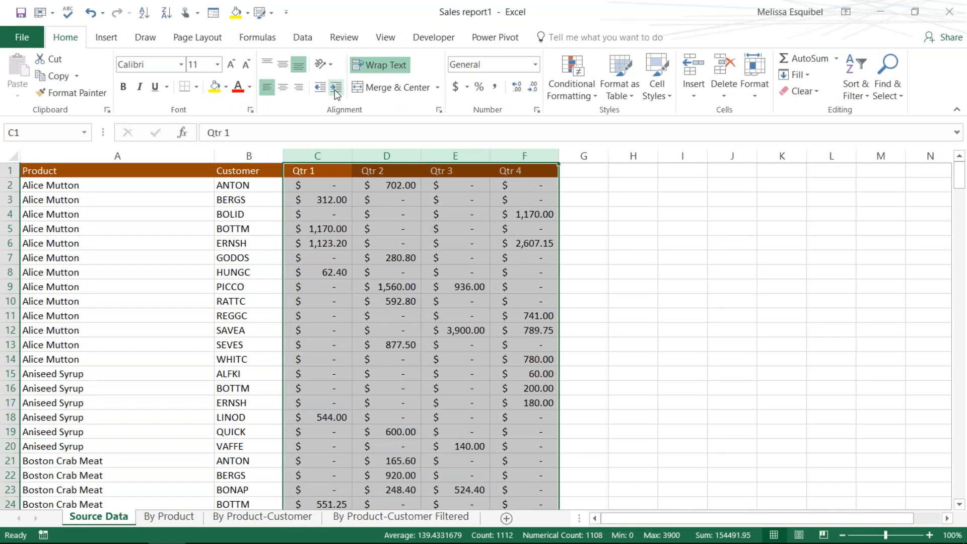
pyautogui.click(334, 90)
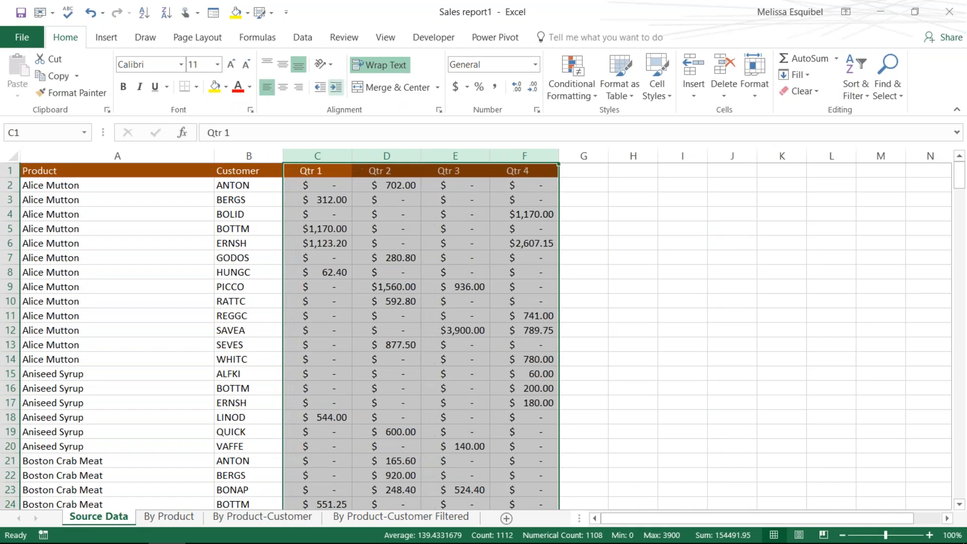
pyautogui.click(631, 303)
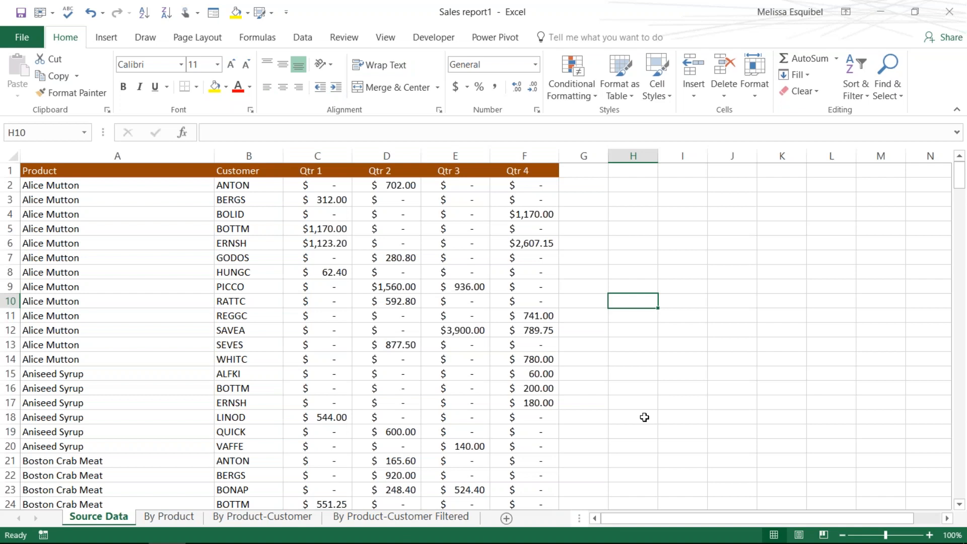
# Step: Widen the Qtr 1 through Qtr 4 columns together to an equal, roomier width
pyautogui.moveTo(318, 155); pyautogui.dragTo(497, 185)
pyautogui.moveTo(558, 155); pyautogui.dragTo(612, 155)
pyautogui.click(587, 373)
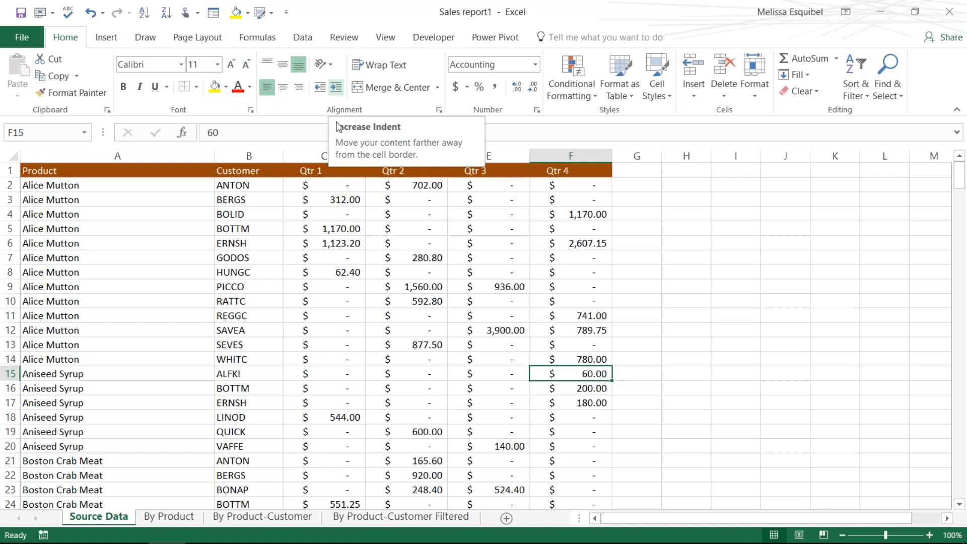
pyautogui.click(438, 331)
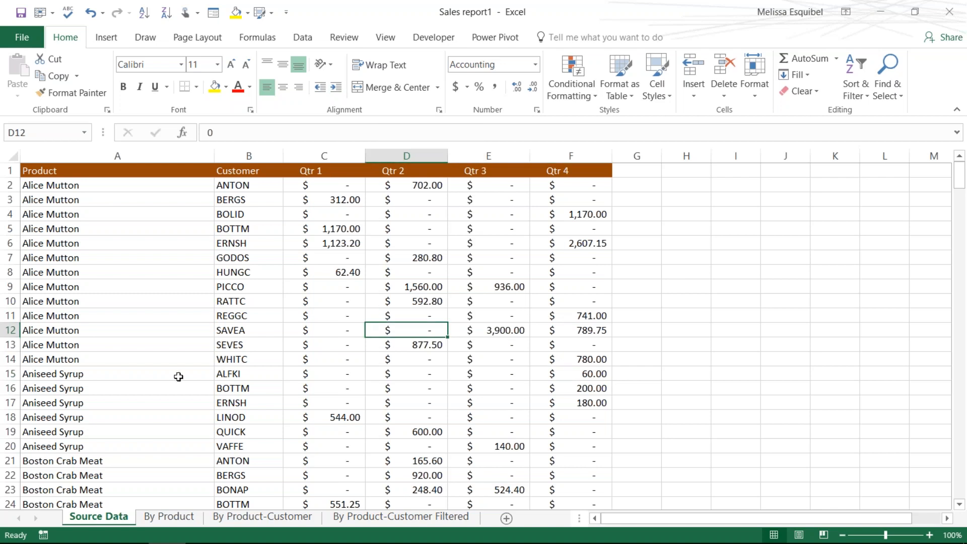
# Step: Insert a blank row above the first Aniseed Syrup record and above the first Boston Crab Meat record
pyautogui.click(8, 374)
pyautogui.hotkey('ctrl', 'shift', '+')
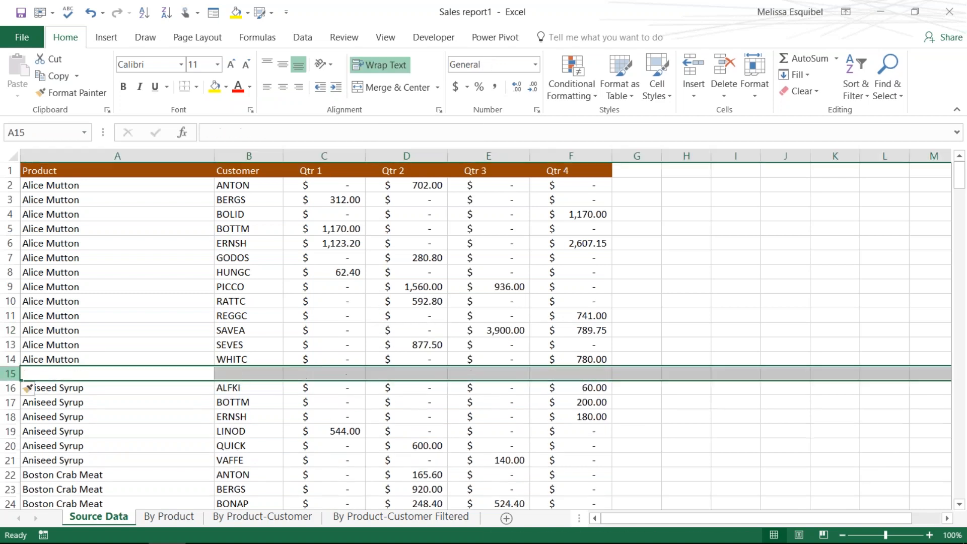
pyautogui.click(9, 475)
pyautogui.hotkey('ctrl', 'shift', '+')
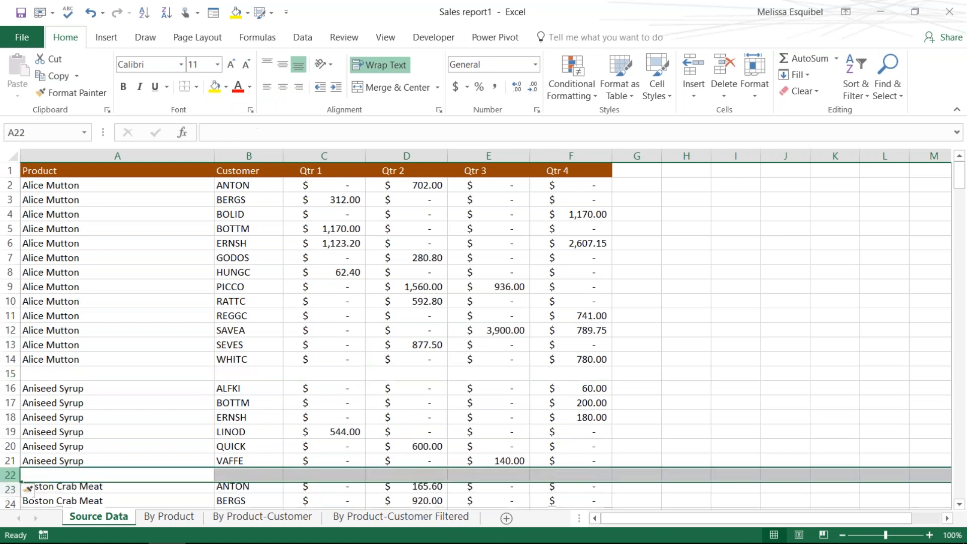
# Step: Select the contiguous region around an Aniseed Syrup cell, then the one around an Alice Mutton cell, to compare what each covers
pyautogui.scroll(-1, 303, 403)
pyautogui.scroll(-2, 308, 385)
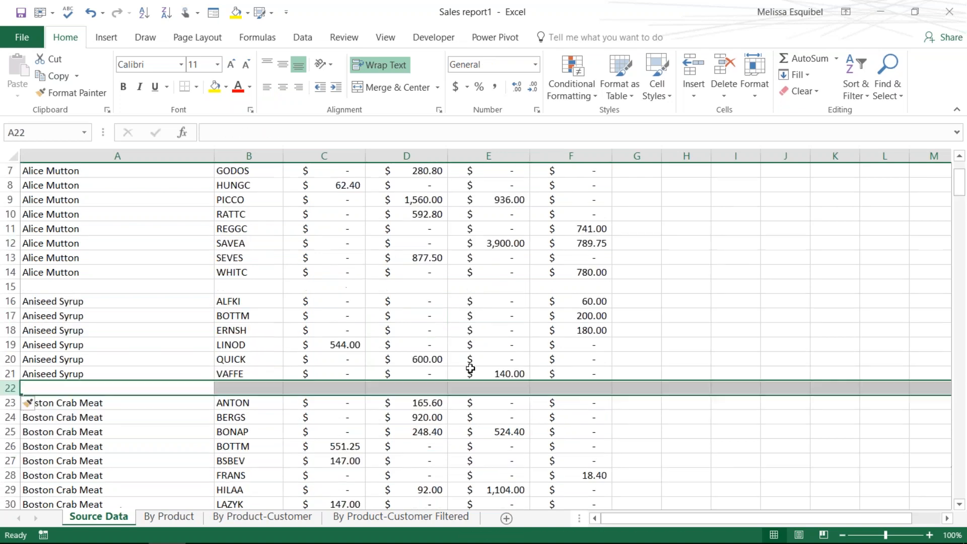
pyautogui.click(593, 298)
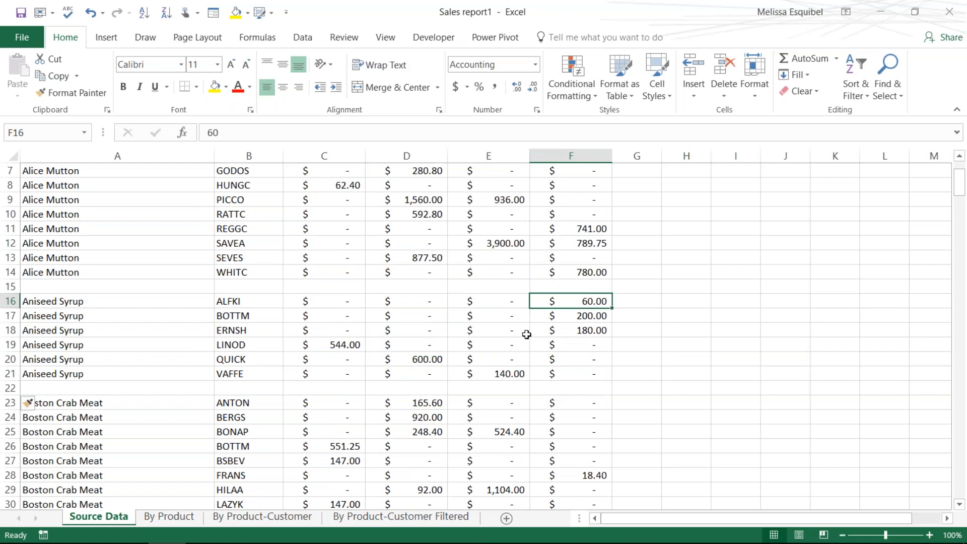
pyautogui.scroll(2, 410, 342)
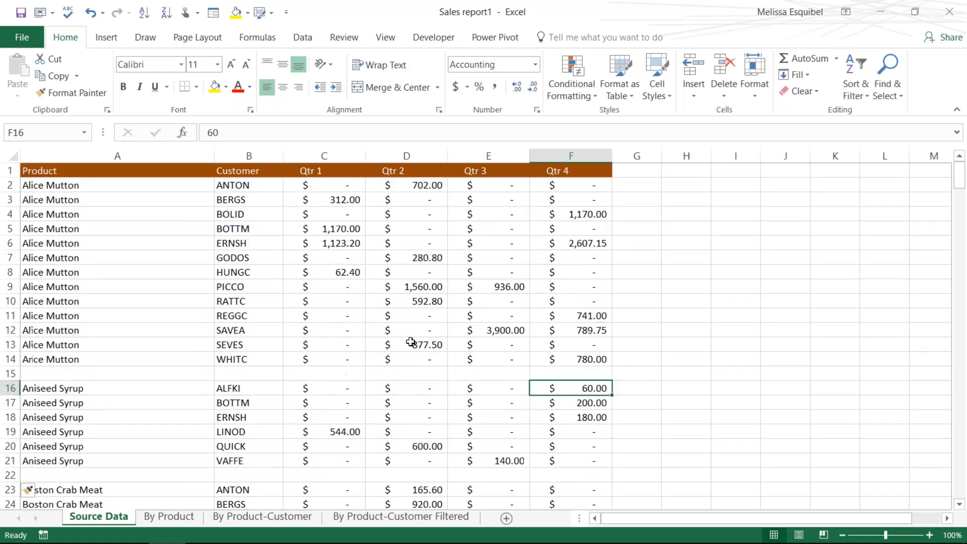
pyautogui.click(323, 317)
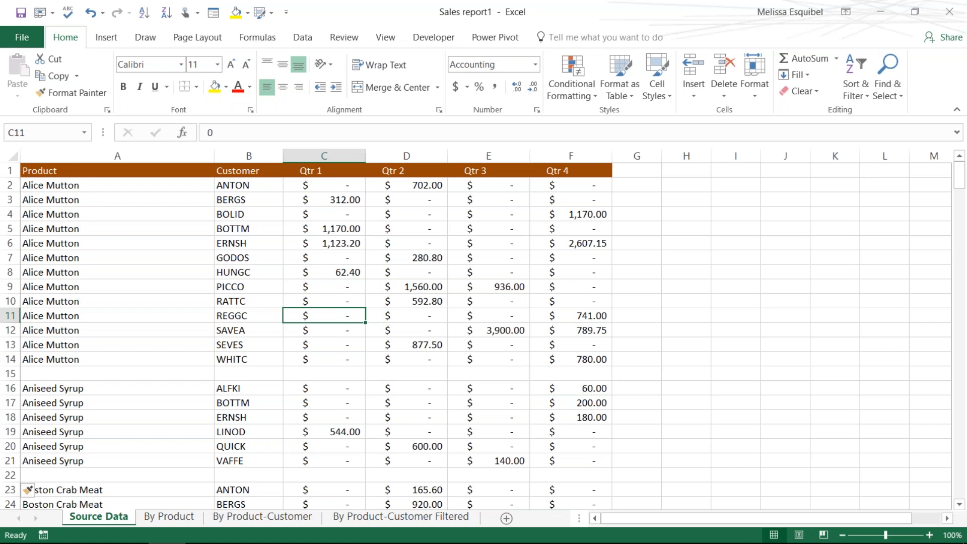
pyautogui.click(328, 419)
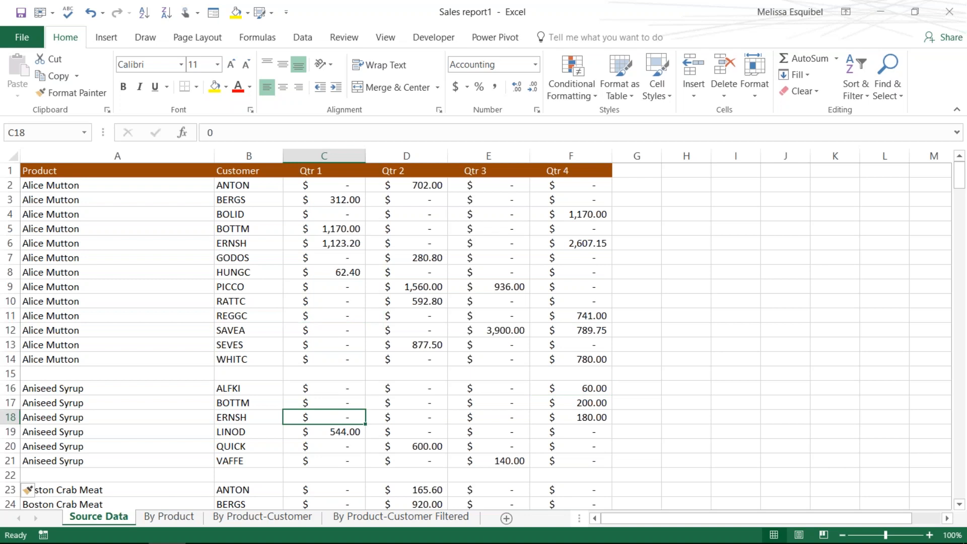
pyautogui.click(29, 489)
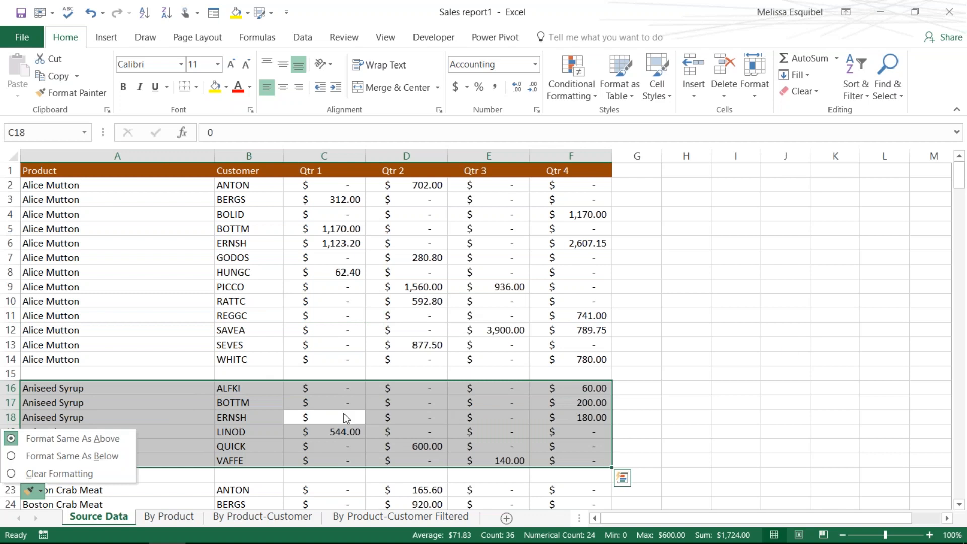
pyautogui.click(353, 284)
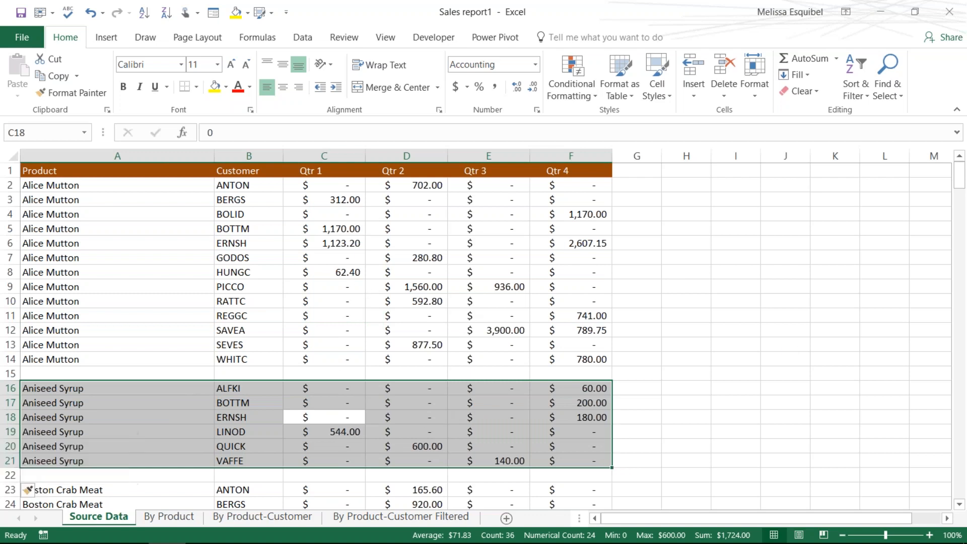
pyautogui.click(350, 283)
pyautogui.hotkey('ctrl', 'a')
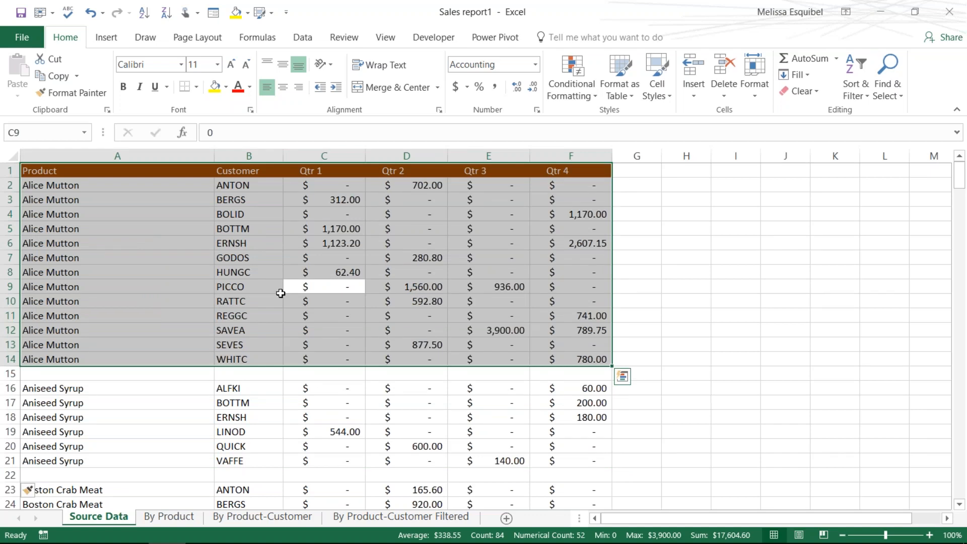
pyautogui.click(751, 329)
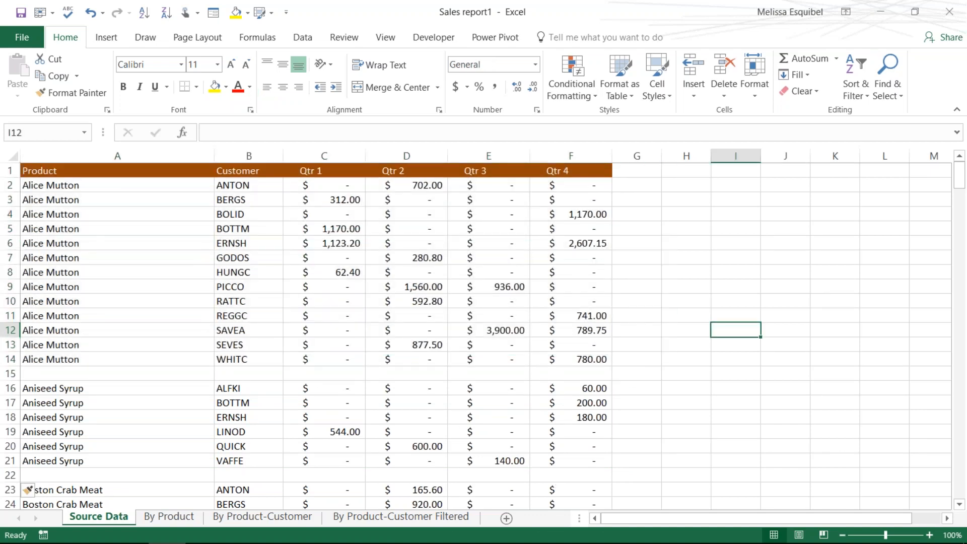
# Step: Select the whole list from the Product header down to the last Veggie-spread record and across to Qtr 4
pyautogui.click(93, 173)
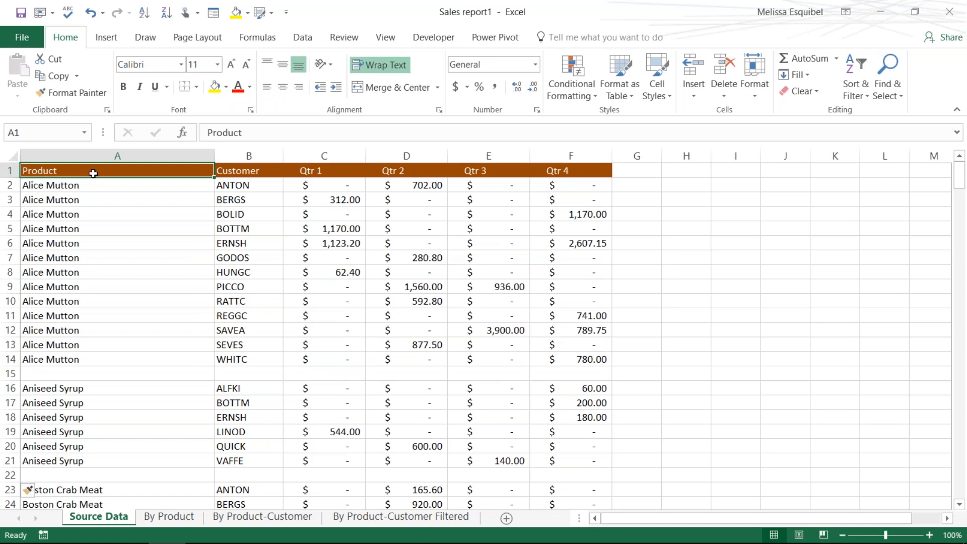
pyautogui.hotkey('ctrl', 'shift', 'Down')
pyautogui.hotkey('ctrl', 'shift', 'Down')
pyautogui.hotkey('ctrl', 'shift', 'Down')
pyautogui.hotkey('ctrl', 'shift', 'Down')
pyautogui.hotkey('ctrl', 'shift', 'Down')
pyautogui.hotkey('ctrl', 'shift', 'Down')
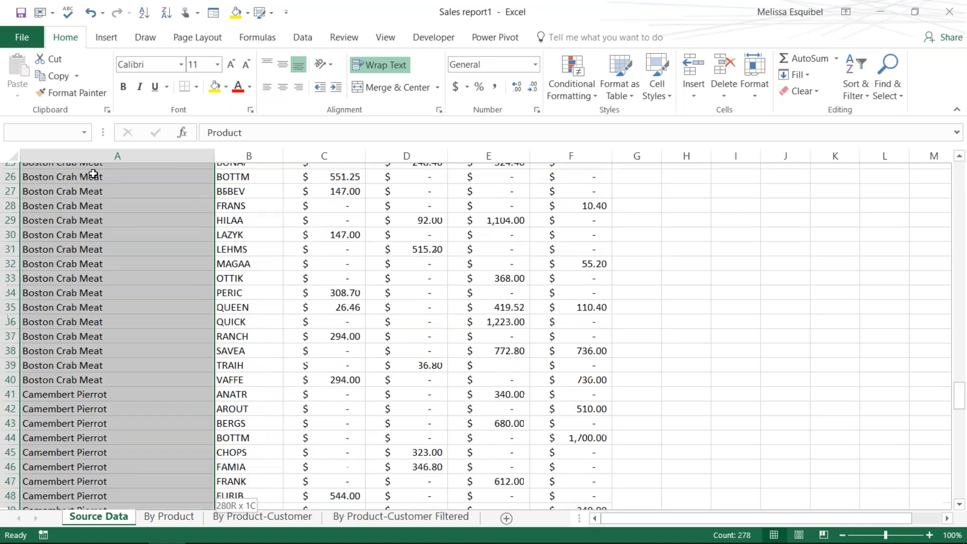
pyautogui.hotkey('ctrl', 'shift', 'Right')
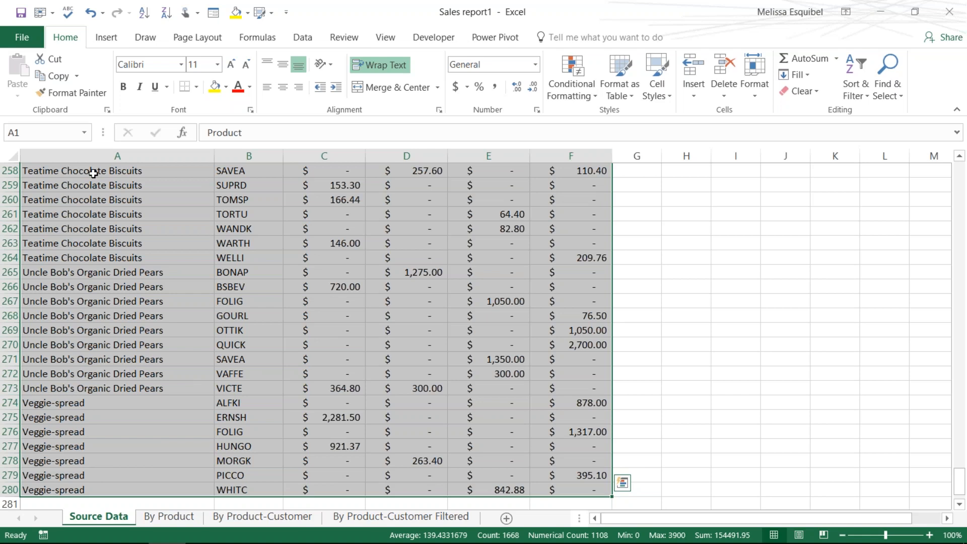
# Step: Undo both blank row insertions above the Aniseed Syrup and Boston Crab Meat records
pyautogui.scroll(20, 93, 174)
pyautogui.click(93, 173)
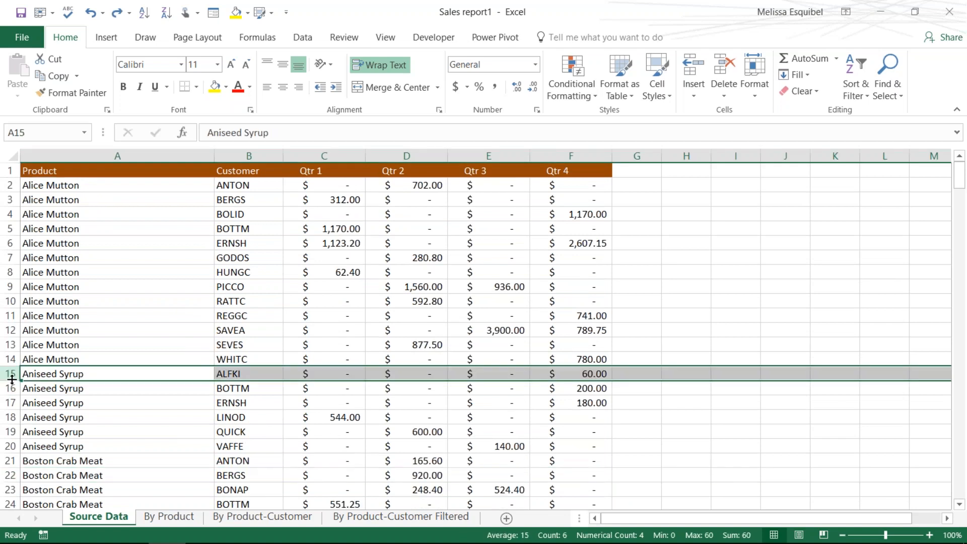
pyautogui.click(36, 359)
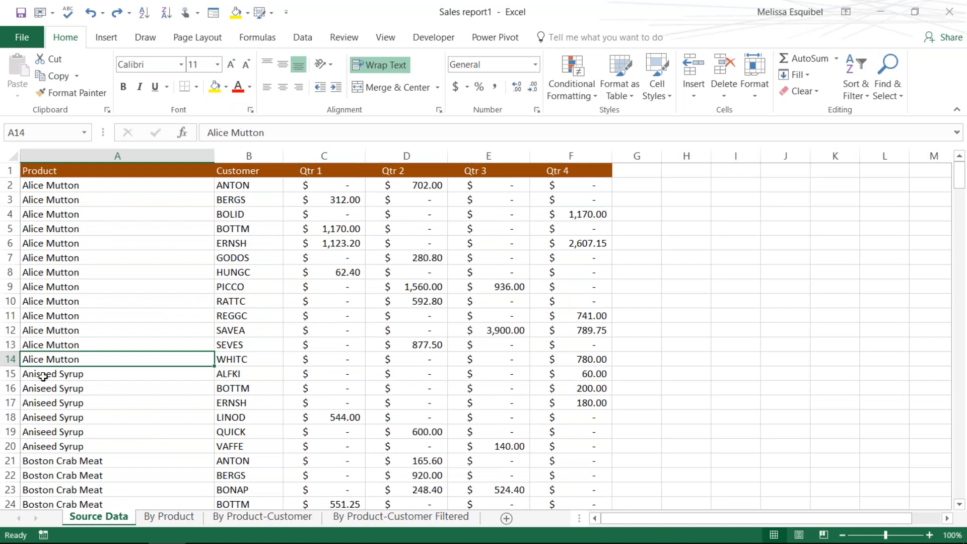
pyautogui.click(43, 378)
# Step: Increase the height of the first Aniseed Syrup row and the first Boston Crab Meat row to about double
pyautogui.moveTo(11, 380); pyautogui.dragTo(12, 397)
pyautogui.click(270, 378)
pyautogui.scroll(-4, 166, 412)
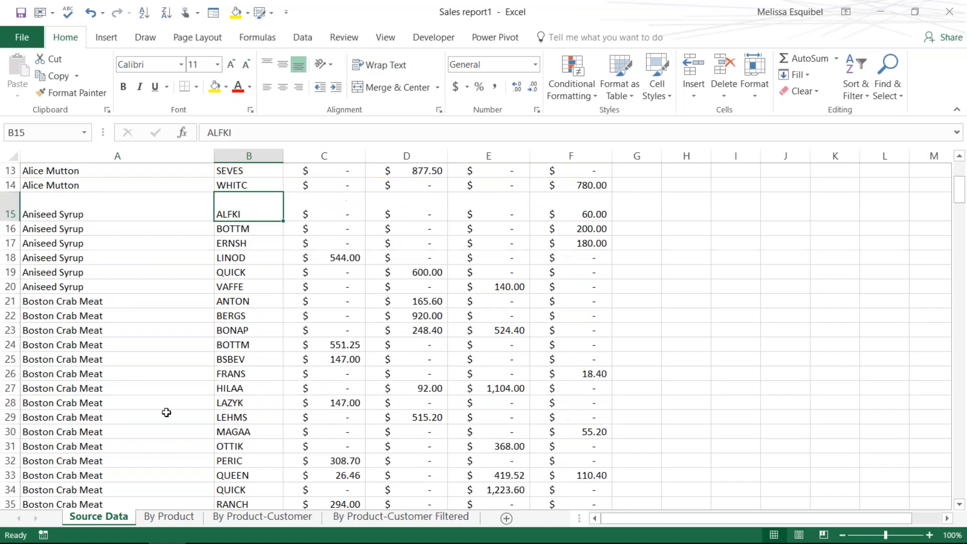
pyautogui.click(10, 301)
pyautogui.moveTo(13, 309); pyautogui.dragTo(12, 319)
pyautogui.click(142, 261)
pyautogui.scroll(4, 700, 452)
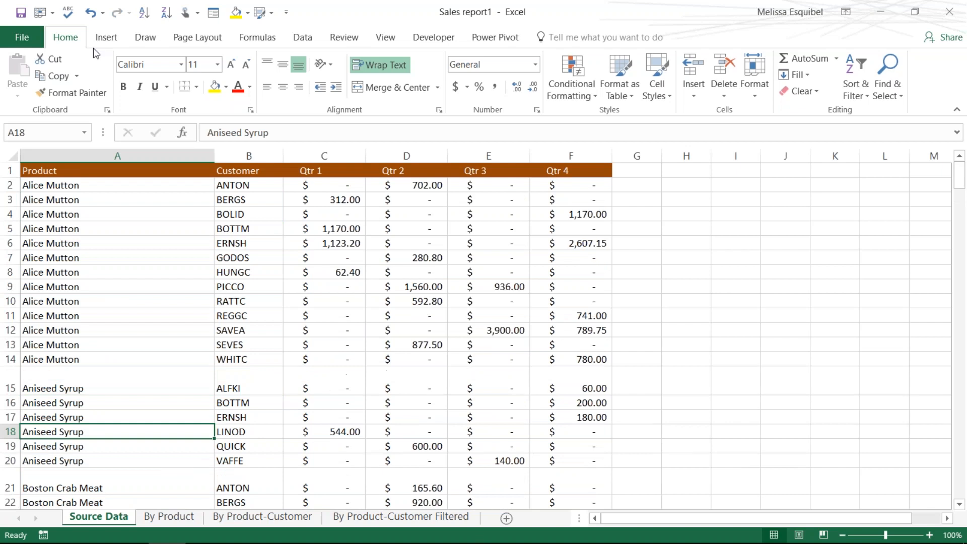
# Step: Check the spacing between product groups in the print preview and return to the Source Data sheet
pyautogui.click(21, 38)
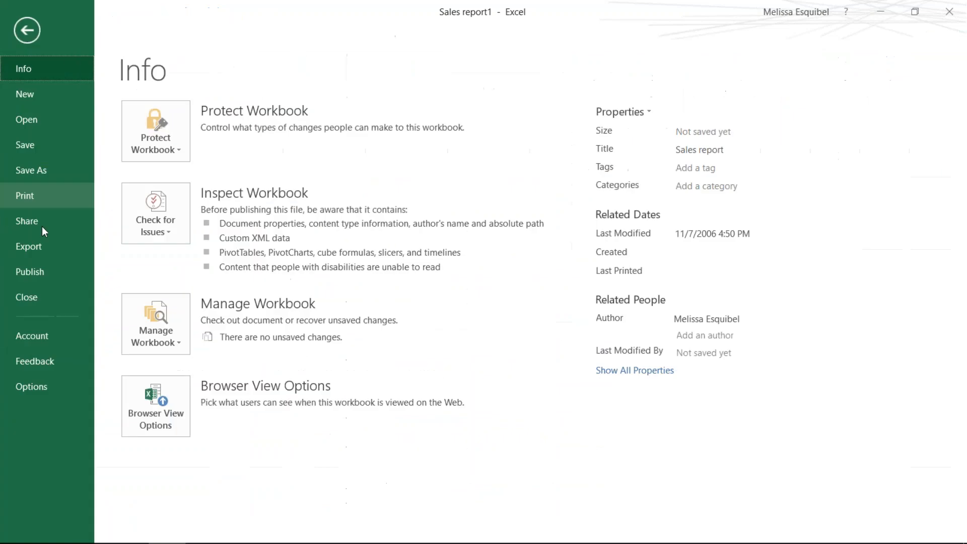
pyautogui.click(29, 201)
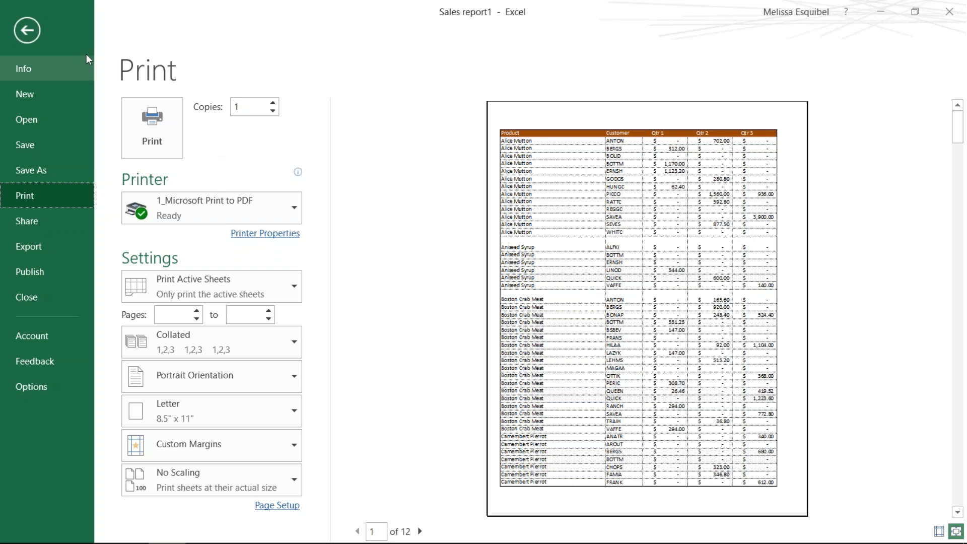
pyautogui.click(36, 31)
pyautogui.click(319, 302)
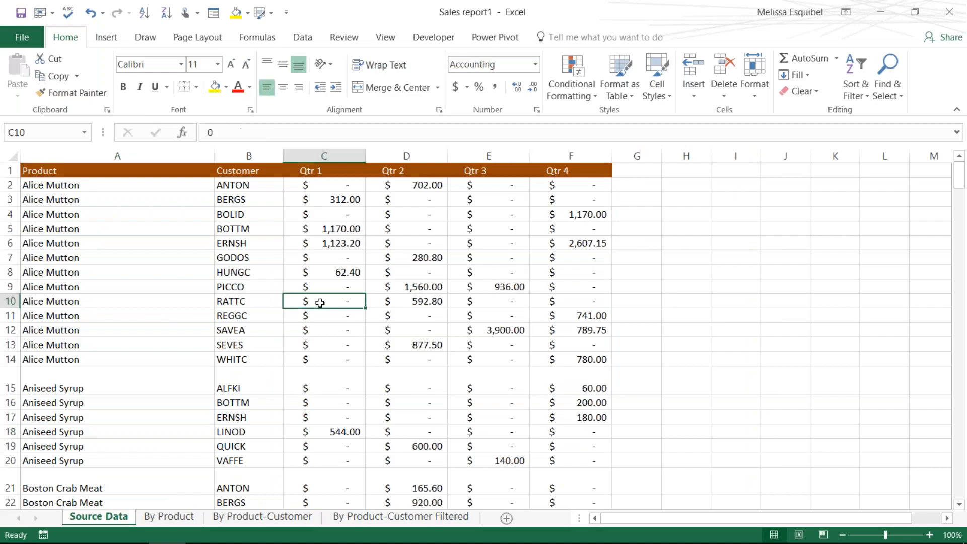
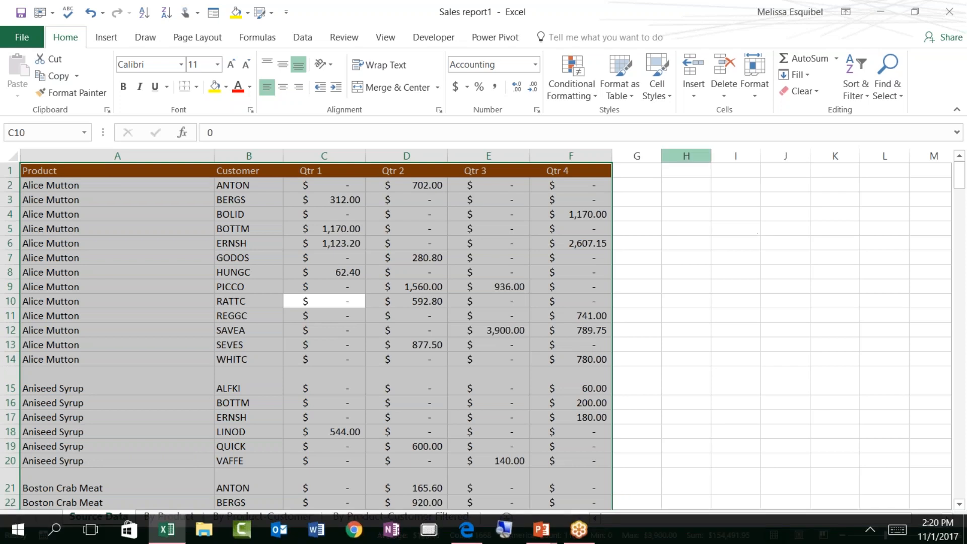
# Step: Fit the height of all rows on the Source Data sheet automatically to their contents
pyautogui.click(16, 157)
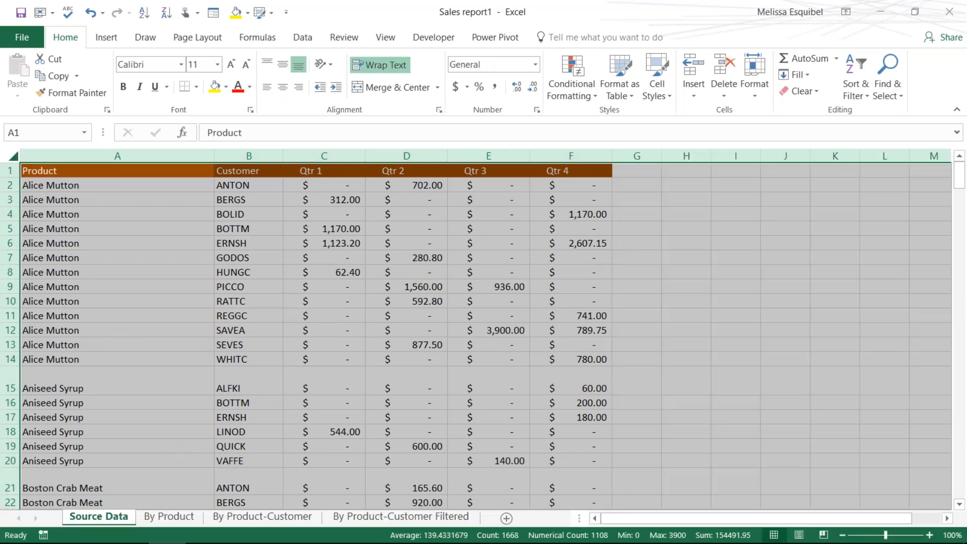
pyautogui.doubleClick(11, 207)
pyautogui.click(157, 278)
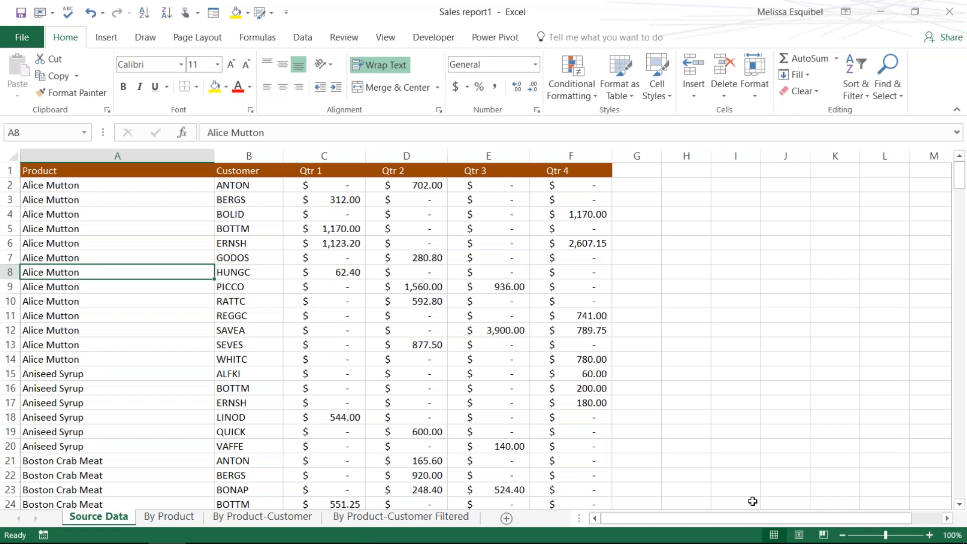
# Step: Zoom the sheet out to 24%, select the whole list to examine its extent, and zoom back in to 98%
pyautogui.moveTo(885, 535); pyautogui.dragTo(856, 535)
pyautogui.click(98, 291)
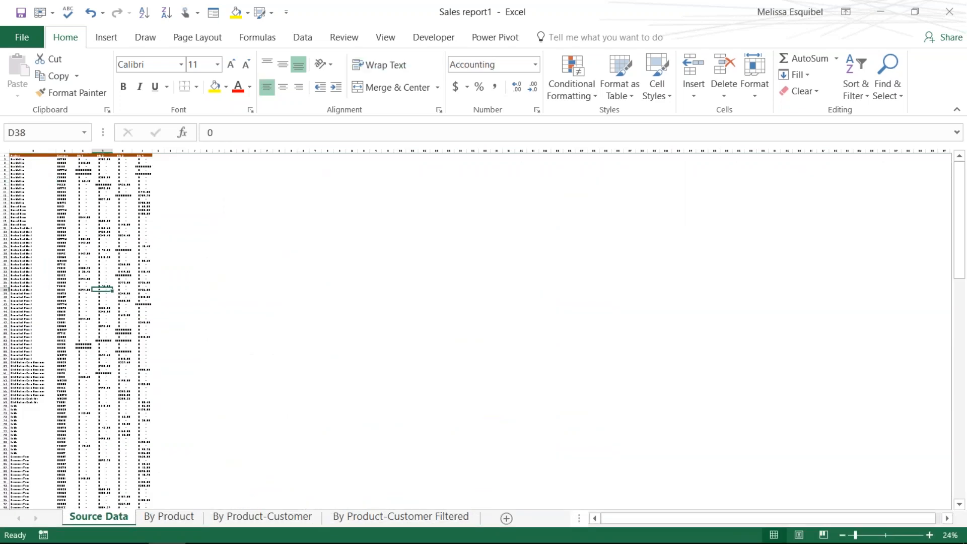
pyautogui.hotkey('ctrl', 'a')
pyautogui.moveTo(960, 206); pyautogui.dragTo(960, 166)
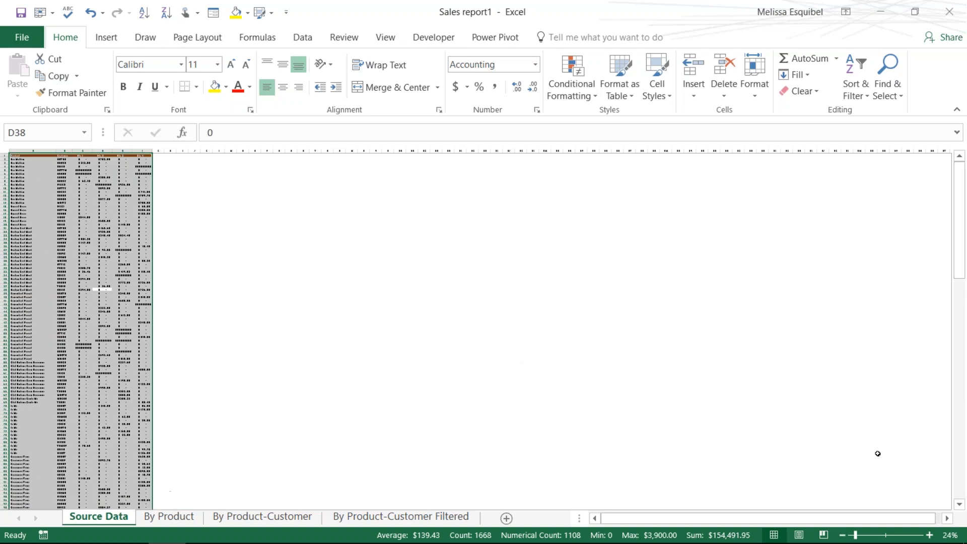
pyautogui.hotkey('ctrl', 'q')
pyautogui.click(887, 538)
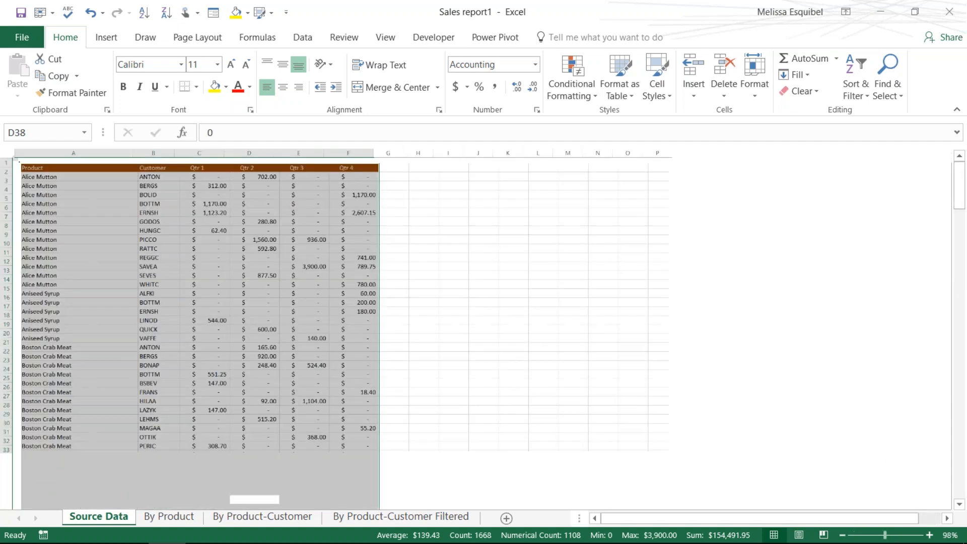
pyautogui.click(404, 315)
pyautogui.hotkey('alt', 'Tab')
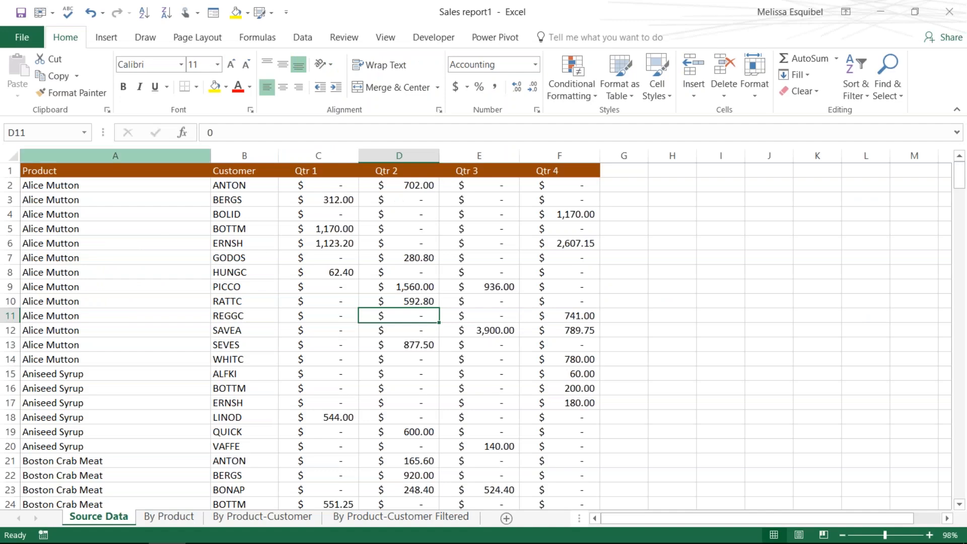
# Step: Close the Sales report1 workbook without saving its changes
pyautogui.click(18, 36)
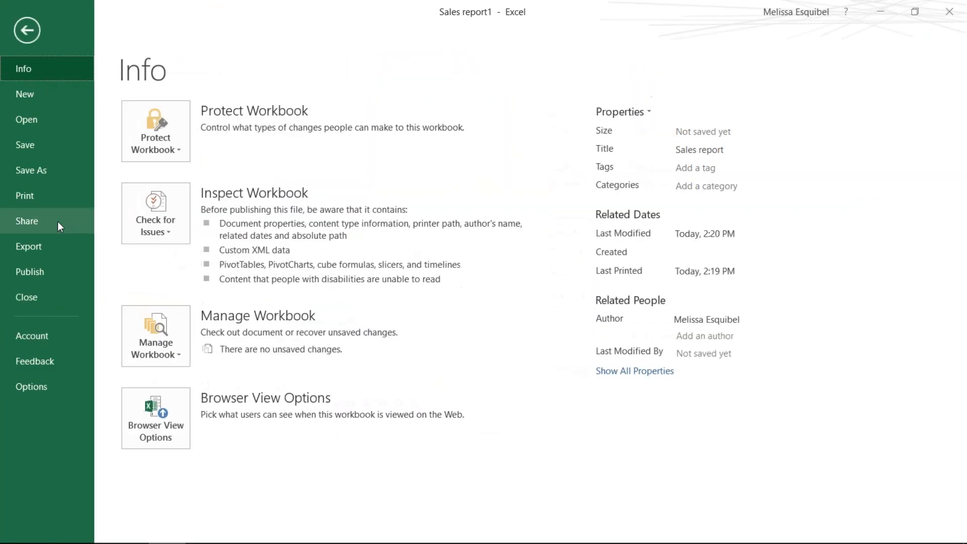
pyautogui.click(47, 298)
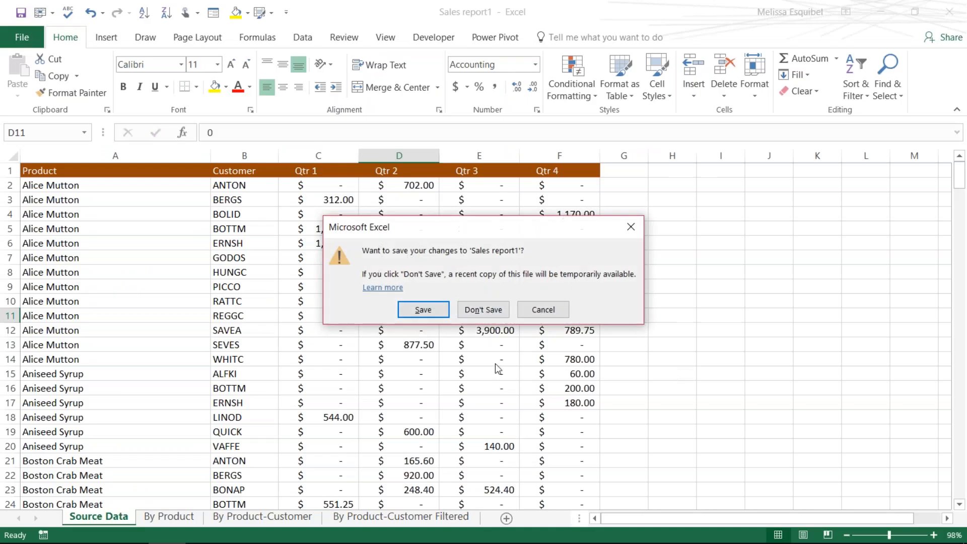
pyautogui.click(483, 309)
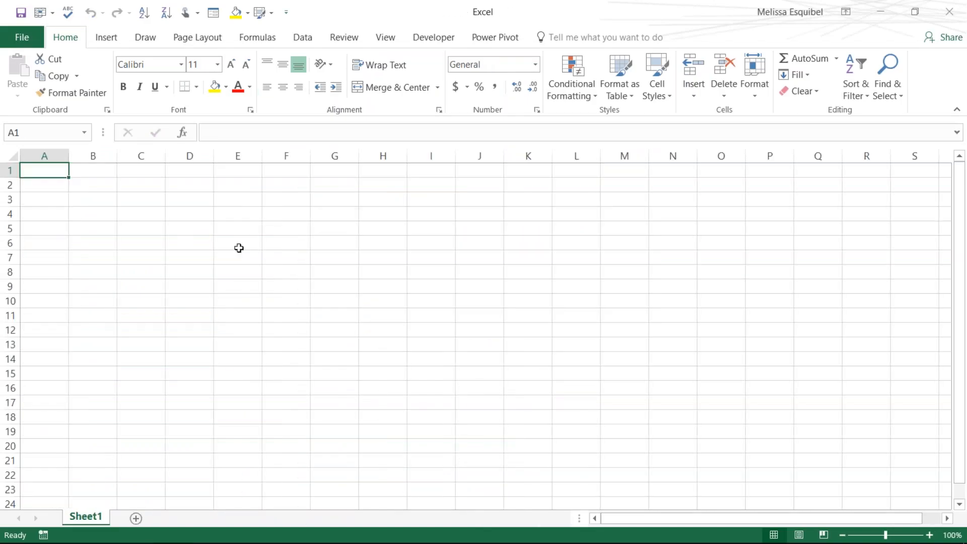
# Step: Search the online templates for "sales report" and create a new workbook from the Sales report template
pyautogui.click(32, 35)
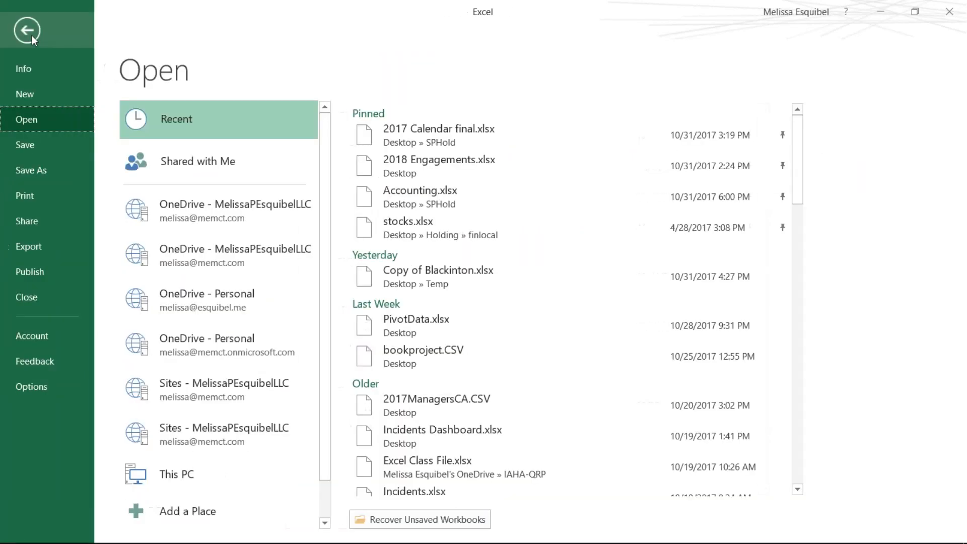
pyautogui.click(35, 100)
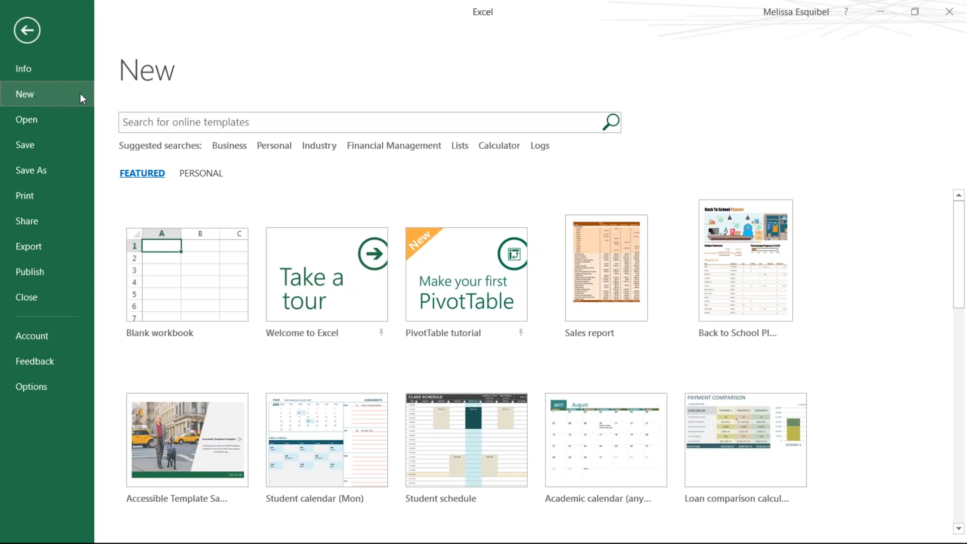
pyautogui.click(251, 126)
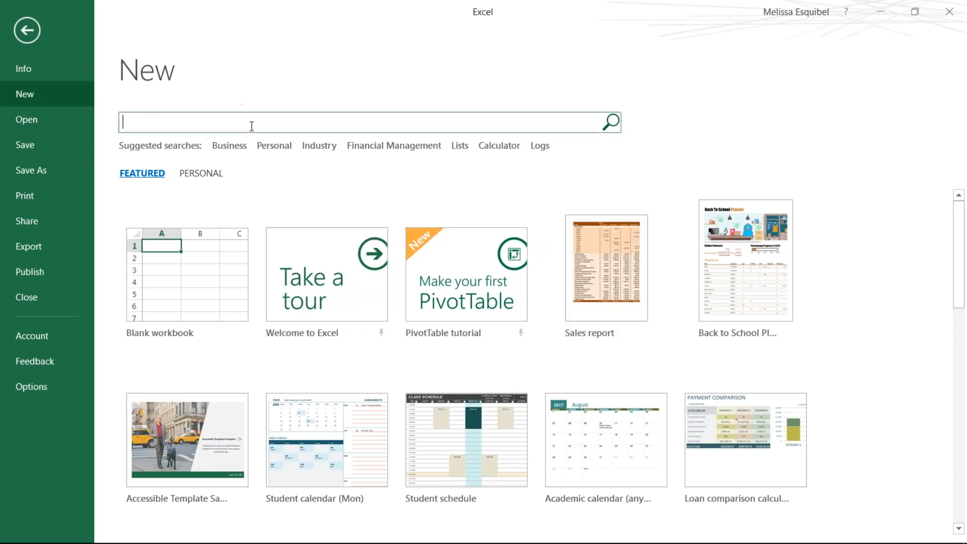
pyautogui.write('sales ')
pyautogui.write('res')
pyautogui.write('port')
pyautogui.press('Return')
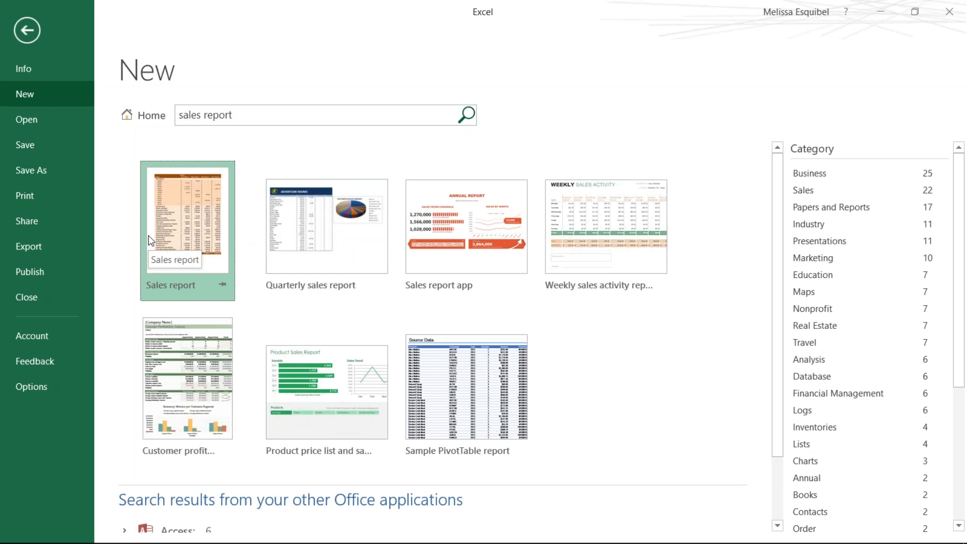
pyautogui.click(170, 242)
pyautogui.click(171, 240)
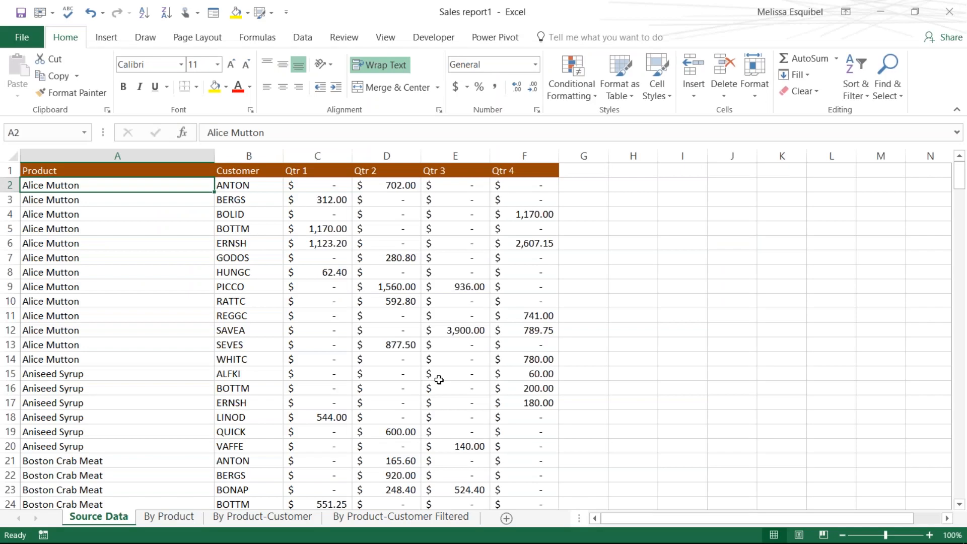
pyautogui.click(419, 316)
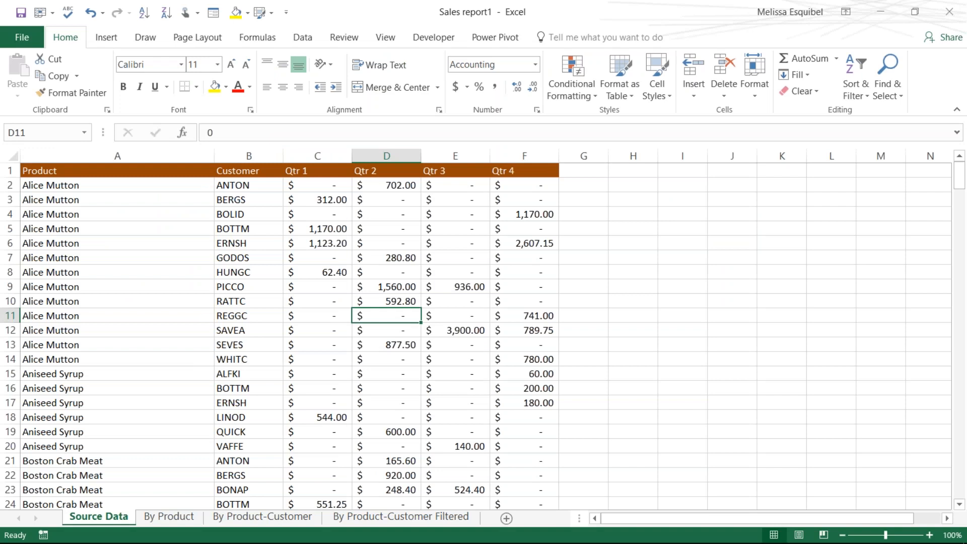
# Step: Look through the By Product, By Product-Customer and By Product-Customer Filtered pivot table sheets, and return to the Source Data sheet
pyautogui.click(320, 328)
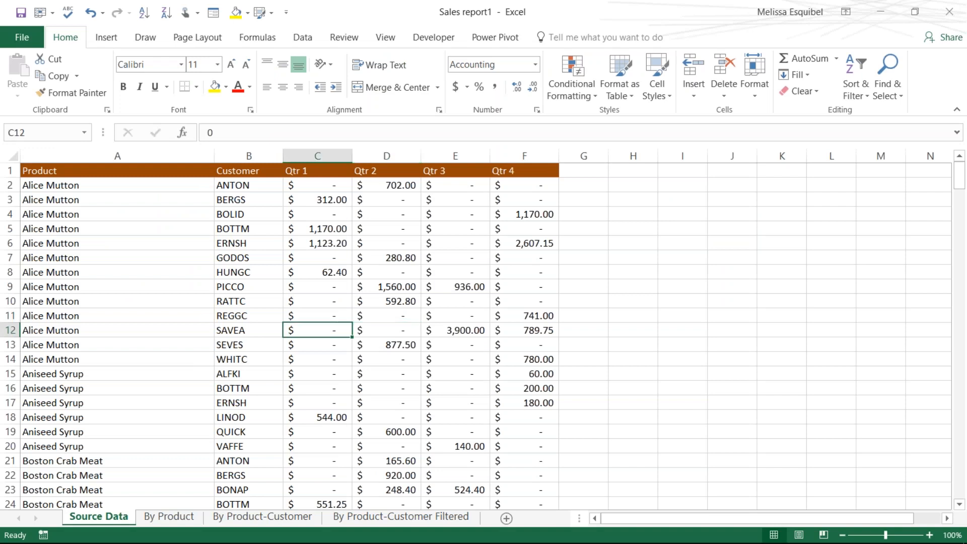
pyautogui.click(171, 521)
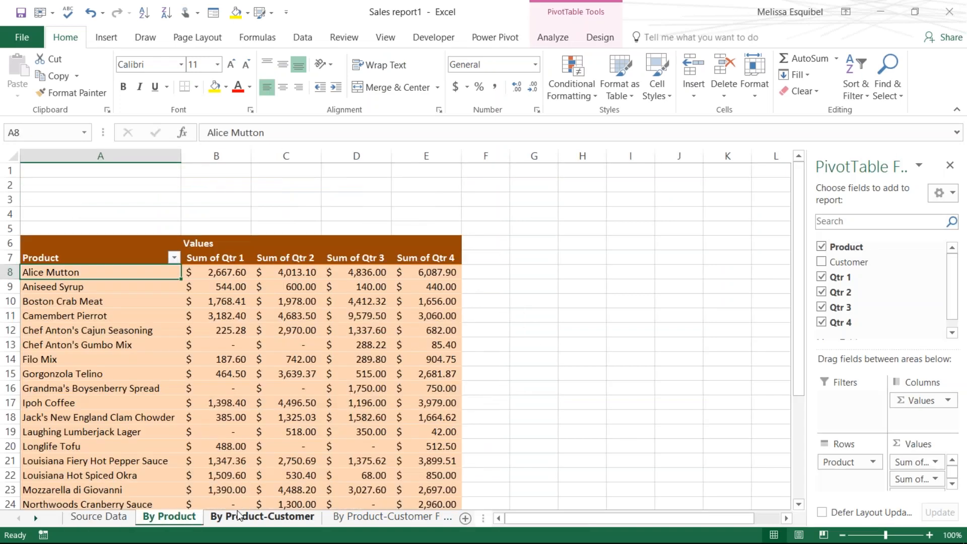
pyautogui.click(292, 519)
pyautogui.click(354, 518)
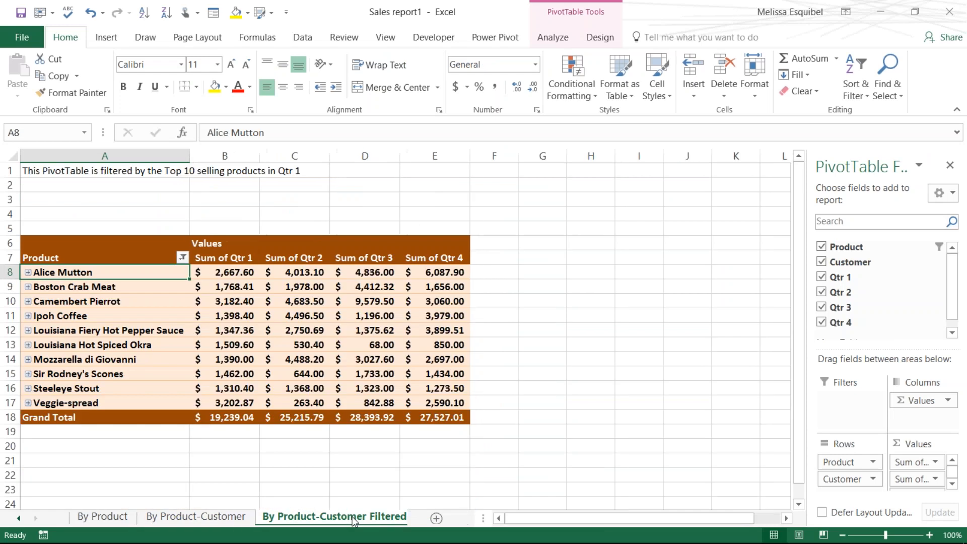
pyautogui.click(207, 522)
pyautogui.click(108, 516)
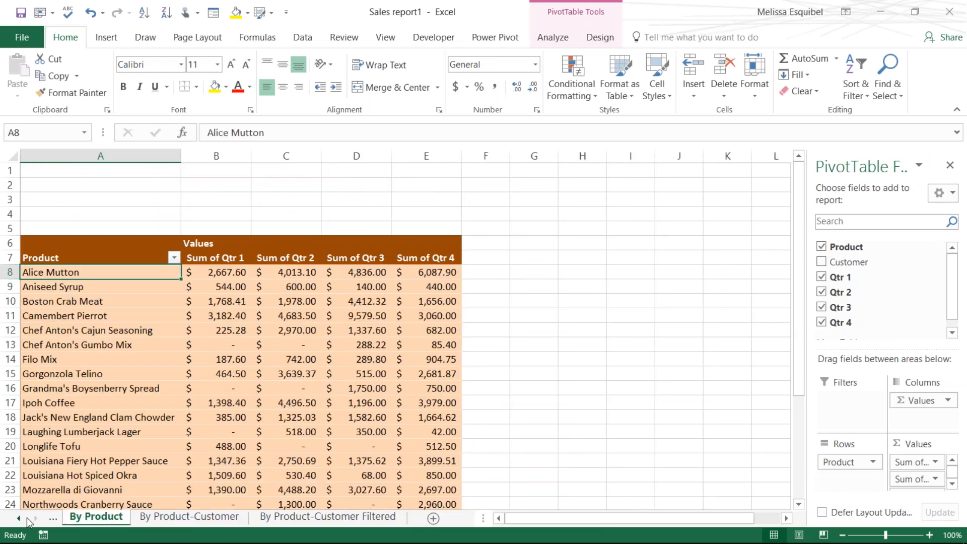
pyautogui.click(19, 518)
pyautogui.click(96, 517)
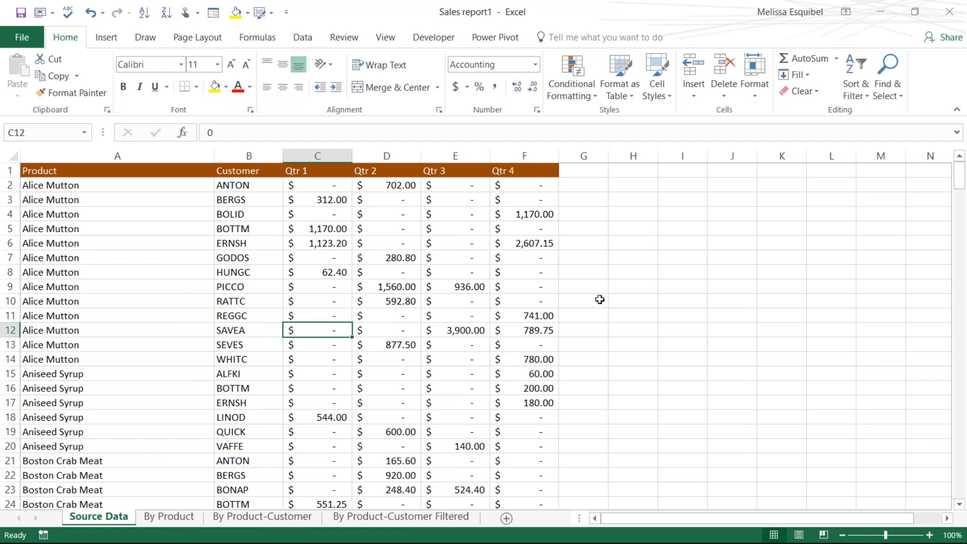
pyautogui.hotkey('alt', 'Tab')
pyautogui.click(844, 286)
pyautogui.press('ctrl')
pyautogui.press('ctrl')
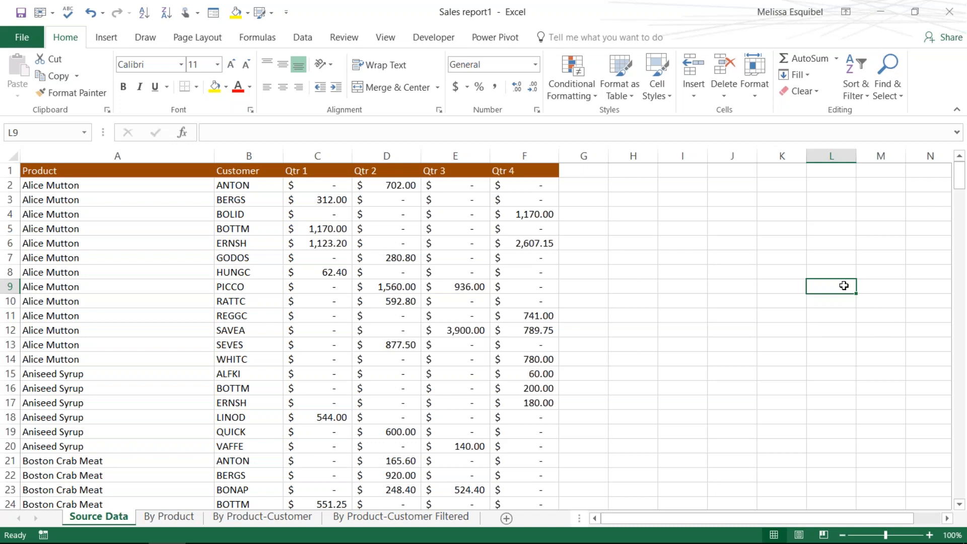
pyautogui.press('ctrl')
pyautogui.press('ctrl')
pyautogui.press('ctrl')
pyautogui.press('ctrl')
pyautogui.press('ctrl')
pyautogui.press('ctrl')
pyautogui.press('ctrl')
pyautogui.press('ctrl')
pyautogui.press('ctrl')
pyautogui.press('ctrl')
pyautogui.click(230, 270)
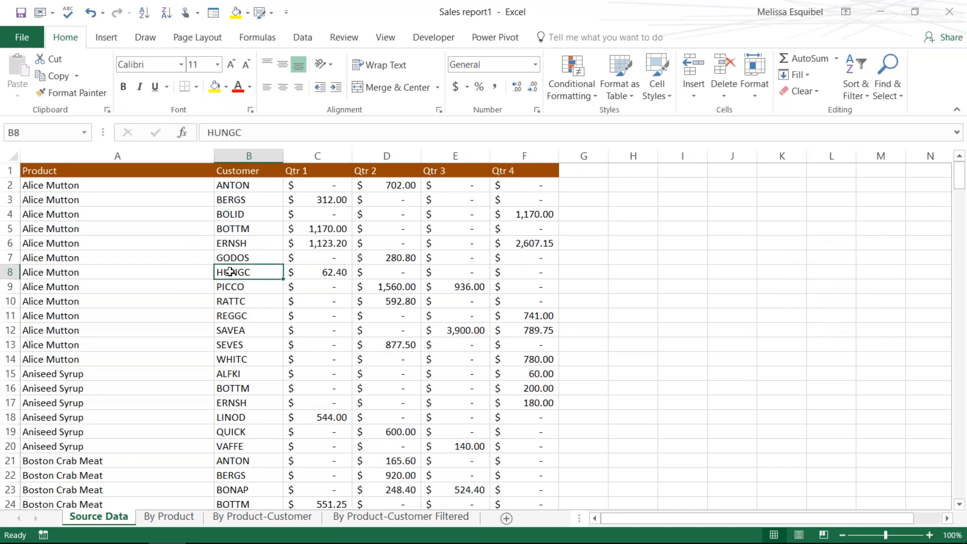
pyautogui.press('ctrl')
pyautogui.press('ctrl')
# Step: Create a pivot table from the Source Data range A1:F278, placed on a new worksheet
pyautogui.click(347, 362)
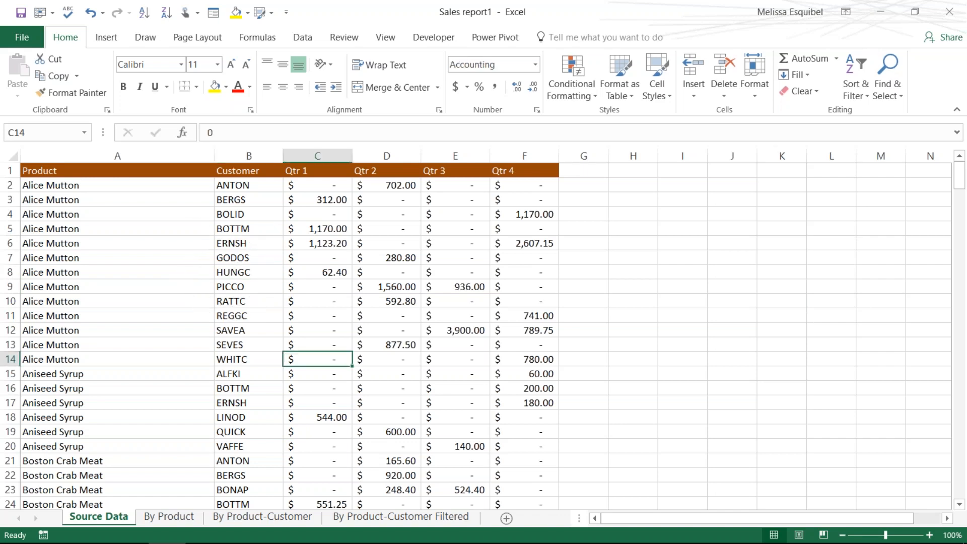
pyautogui.press('ctrl')
pyautogui.press('ctrl')
pyautogui.click(106, 38)
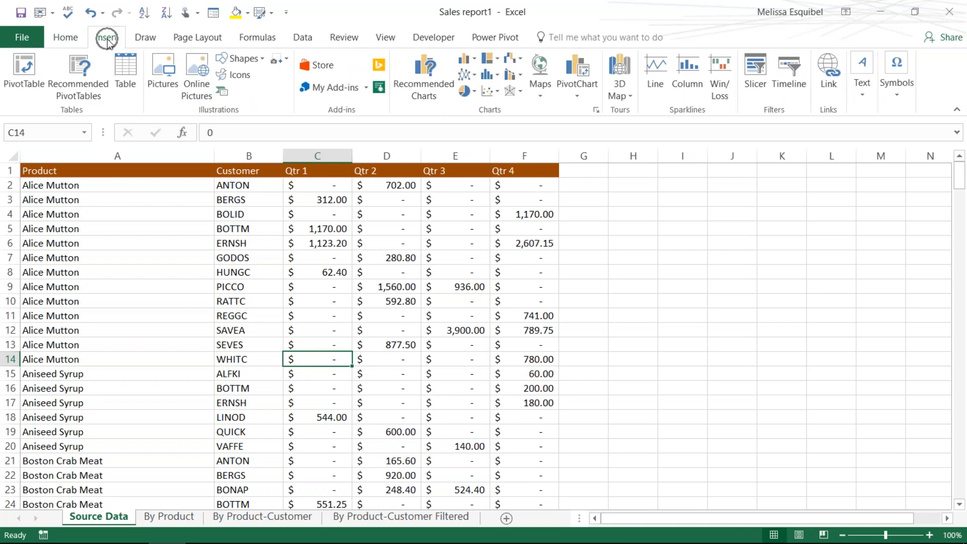
pyautogui.press('ctrl')
pyautogui.press('ctrl')
pyautogui.click(108, 40)
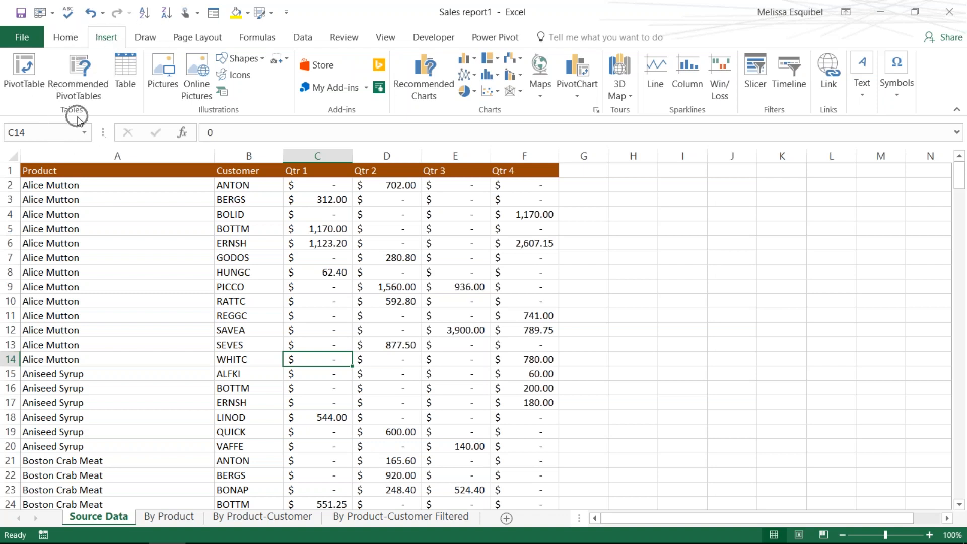
pyautogui.click(19, 69)
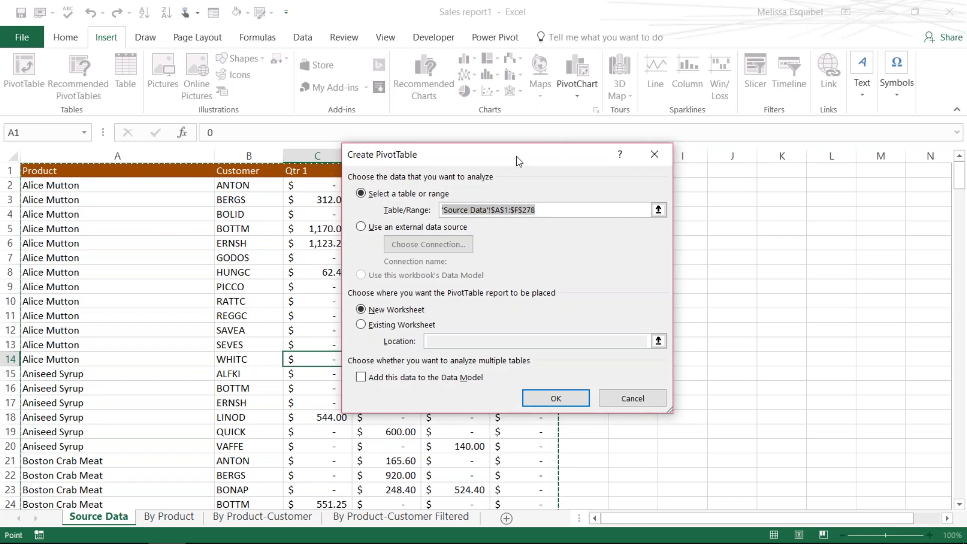
pyautogui.moveTo(517, 156); pyautogui.dragTo(470, 120)
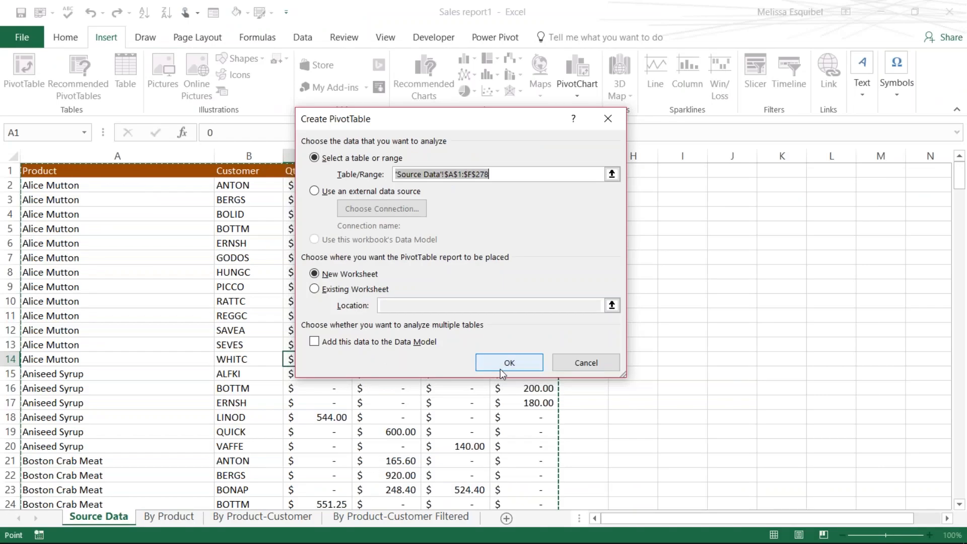
pyautogui.click(508, 362)
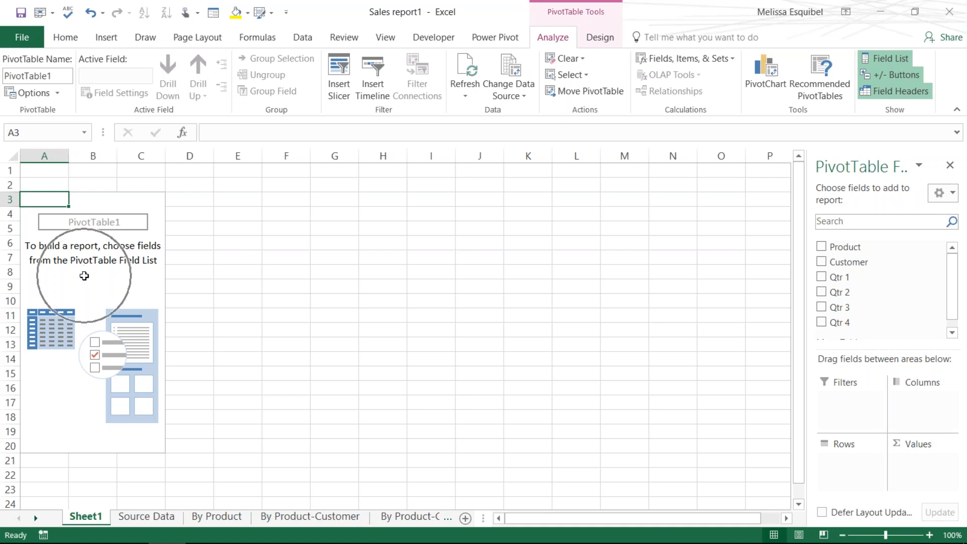
# Step: Enable the classic PivotTable layout in the display options of the new empty pivot table
pyautogui.rightClick(84, 276)
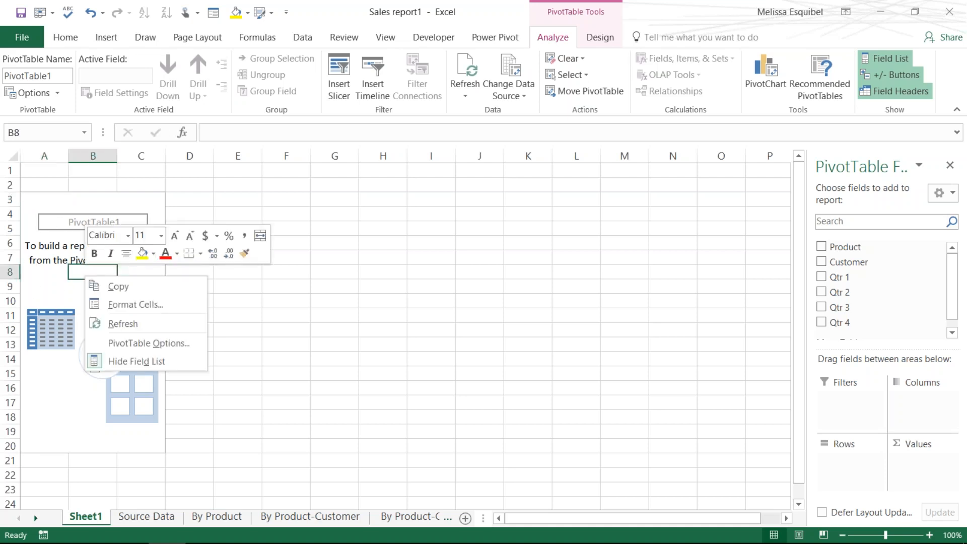
pyautogui.click(154, 344)
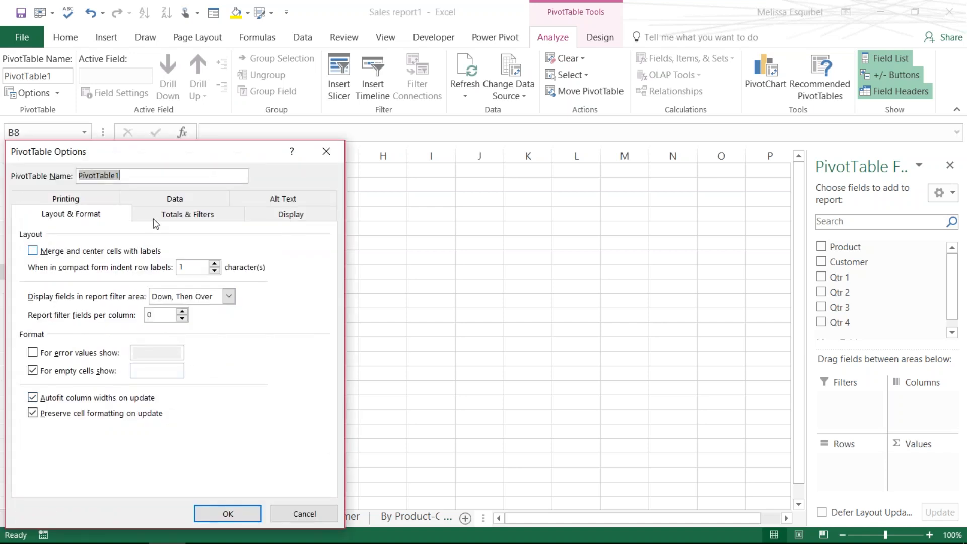
pyautogui.click(275, 219)
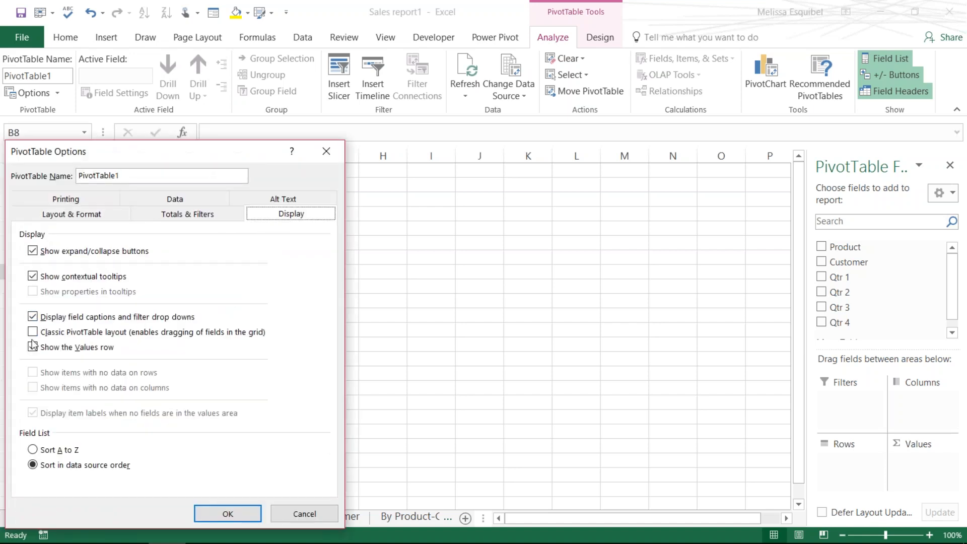
pyautogui.click(32, 333)
pyautogui.click(227, 513)
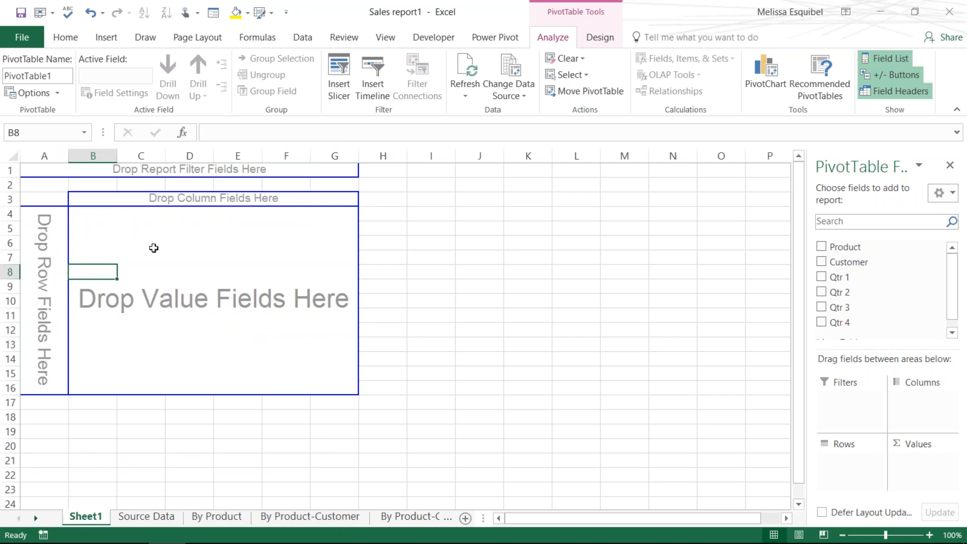
# Step: Turn off the classic PivotTable layout in the display options of the empty pivot table on Sheet1
pyautogui.rightClick(154, 245)
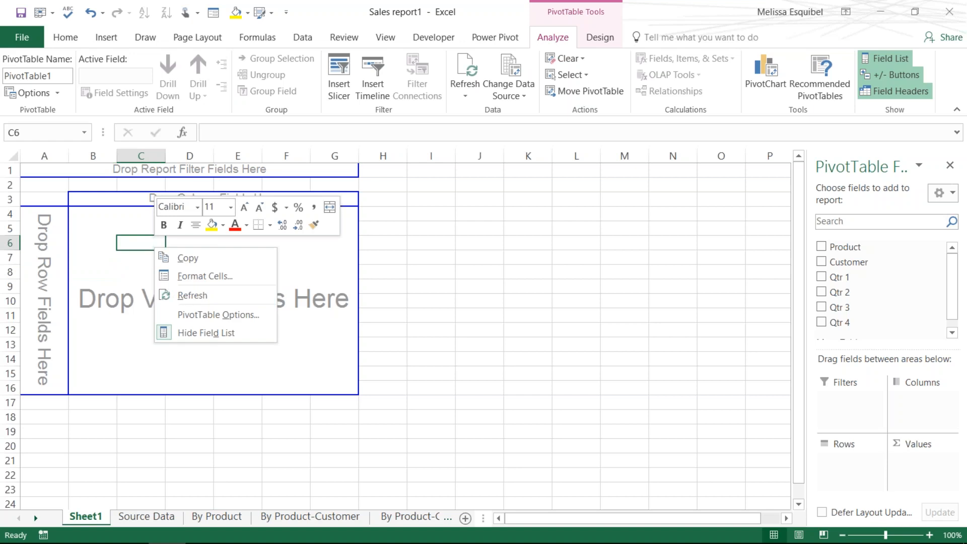
pyautogui.click(218, 315)
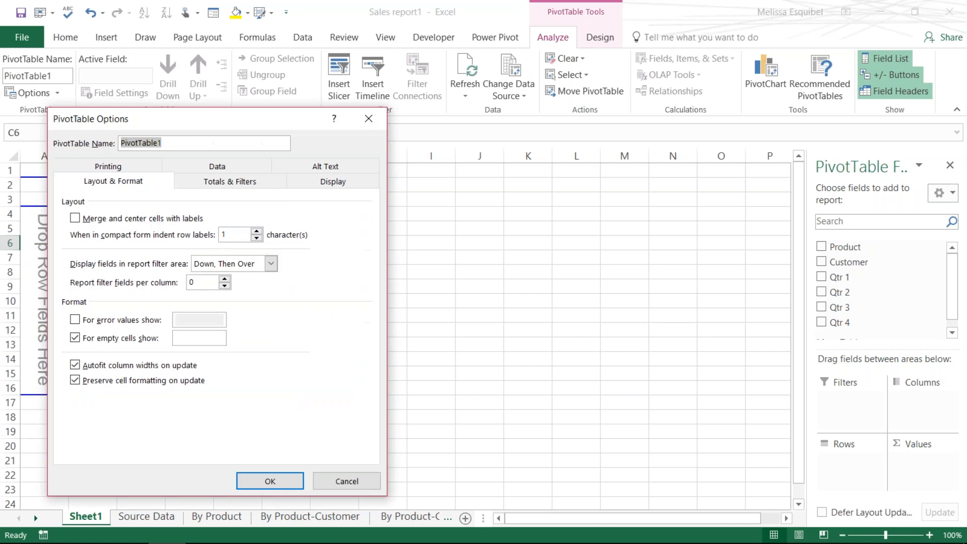
pyautogui.click(330, 182)
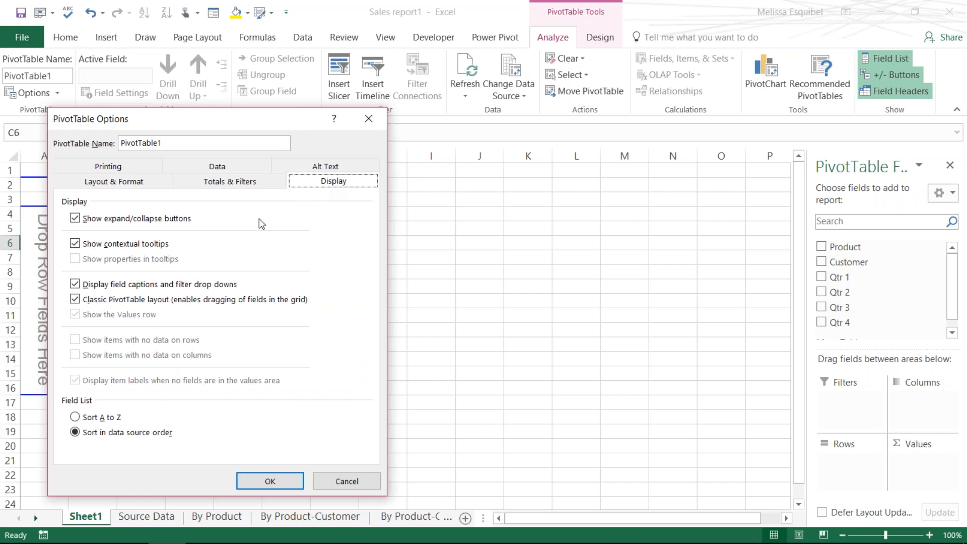
pyautogui.click(76, 300)
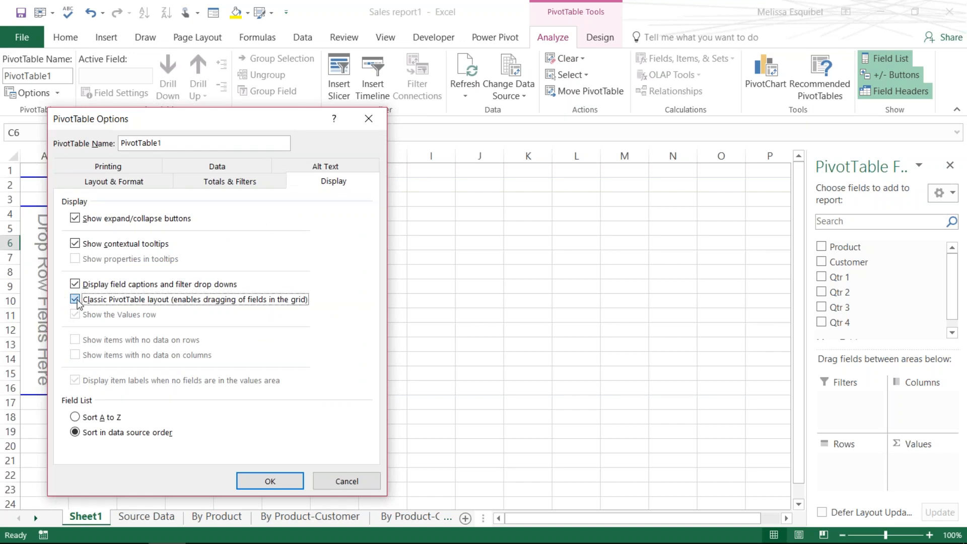
pyautogui.click(277, 481)
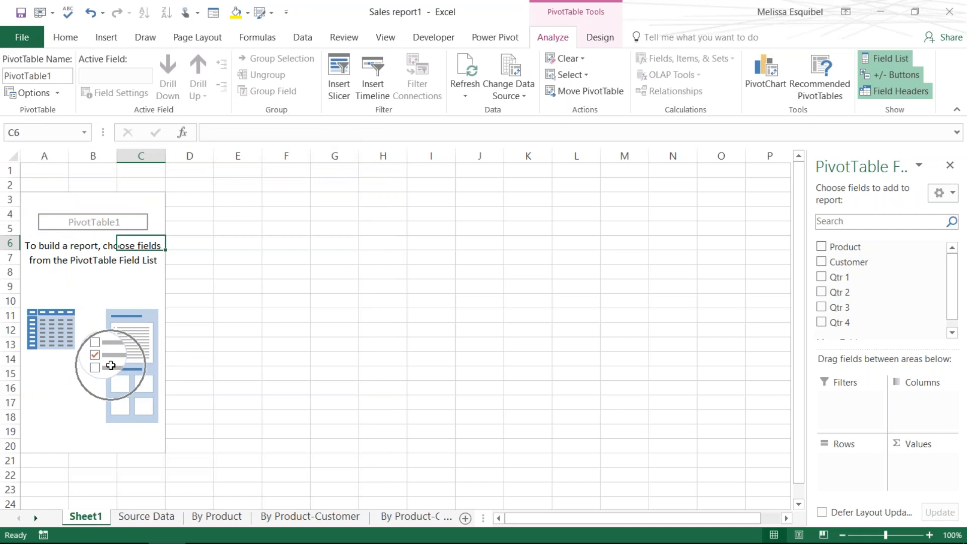
# Step: Switch the empty pivot table on Sheet1 to the classic layout again through its PivotTable options
pyautogui.rightClick(104, 327)
pyautogui.click(186, 397)
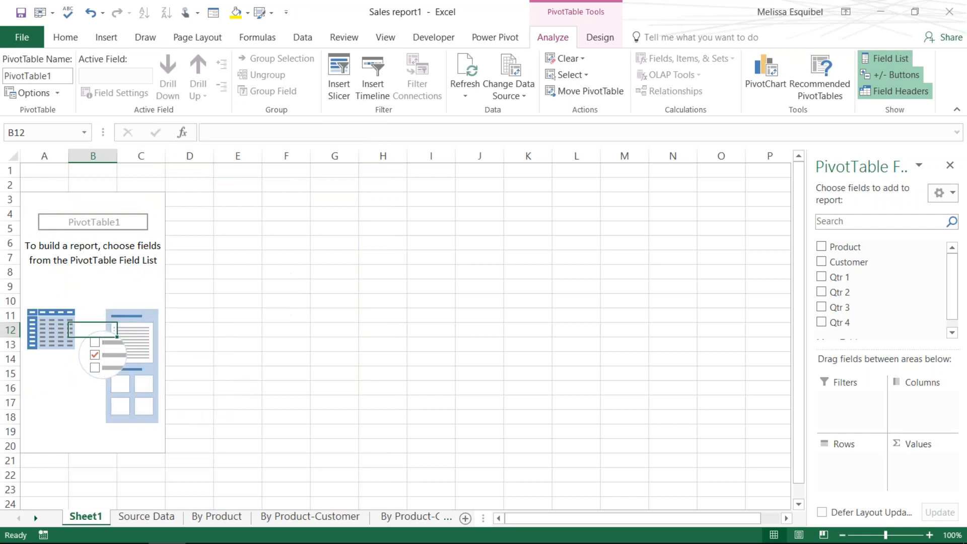
pyautogui.click(284, 233)
pyautogui.click(44, 342)
pyautogui.click(239, 523)
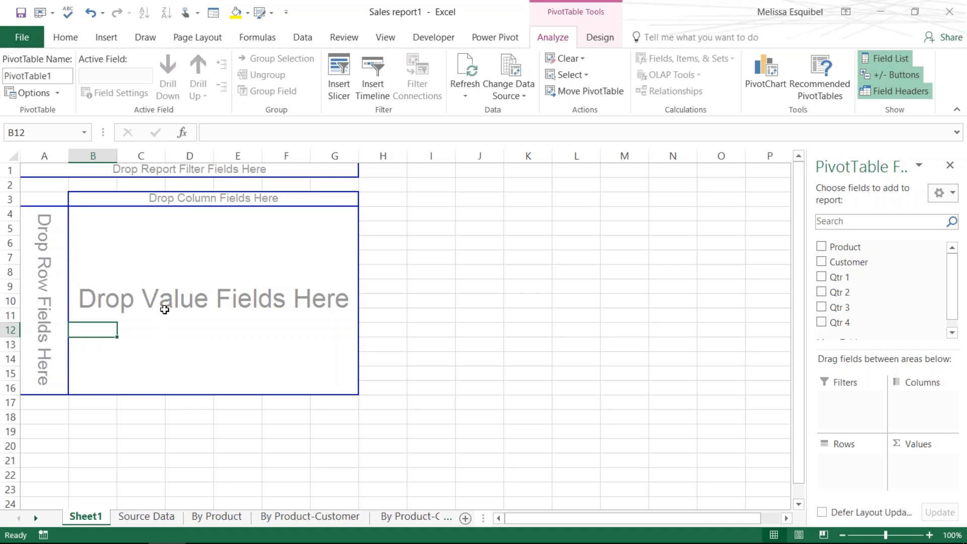
# Step: Return the empty pivot table to the standard layout by disabling the classic PivotTable layout option
pyautogui.rightClick(171, 292)
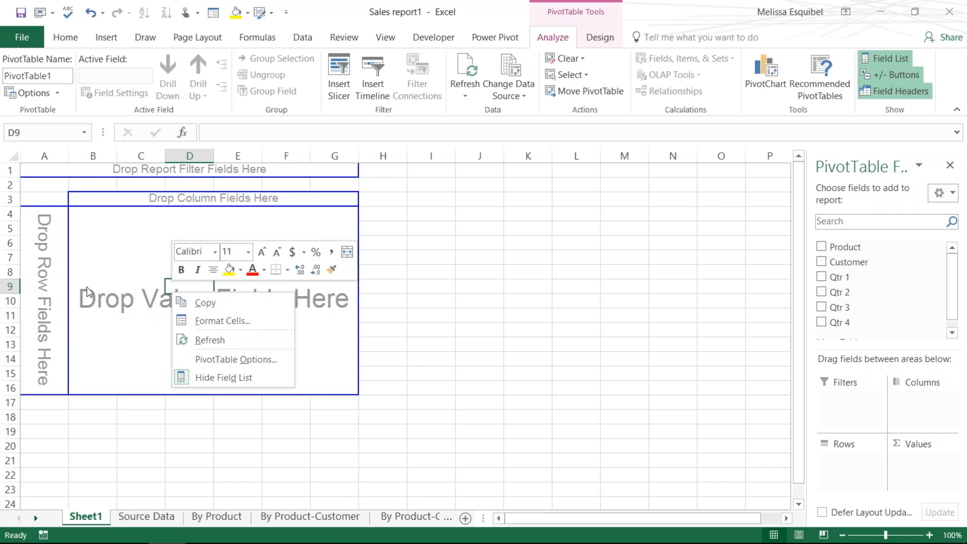
pyautogui.click(230, 359)
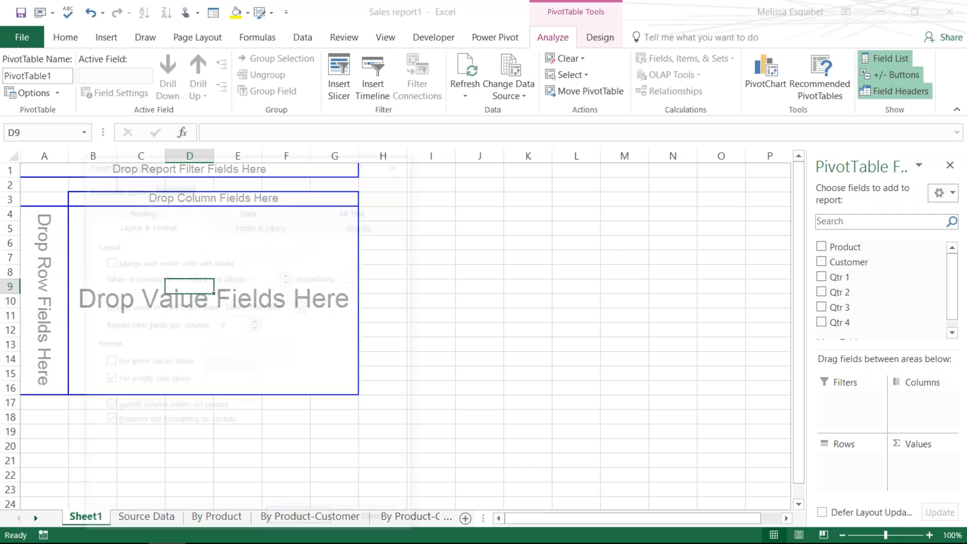
pyautogui.click(365, 224)
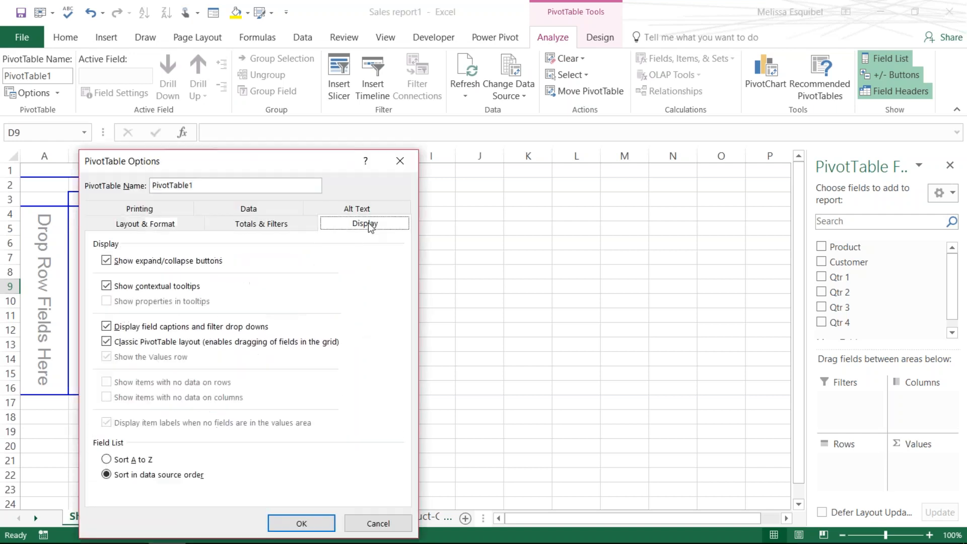
pyautogui.click(108, 342)
pyautogui.click(107, 342)
pyautogui.click(313, 525)
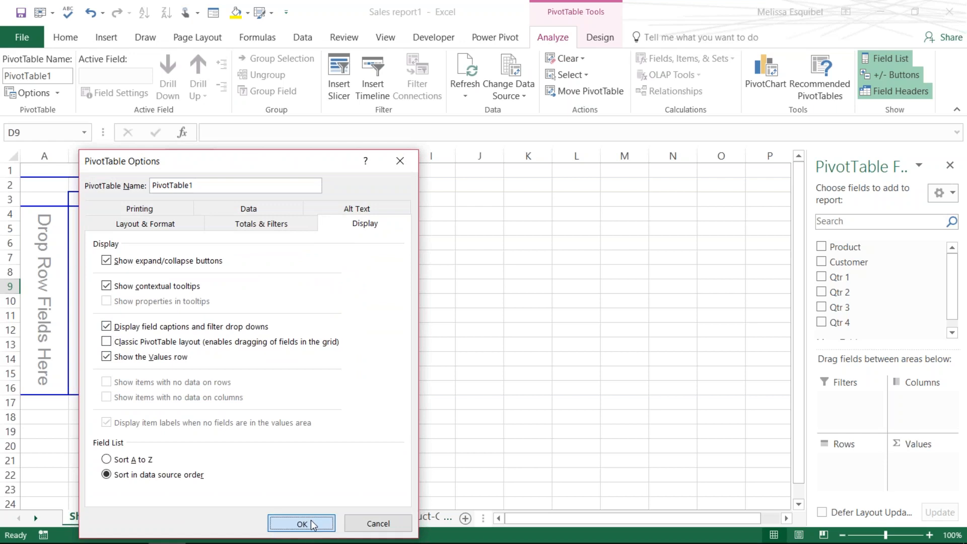
pyautogui.click(141, 315)
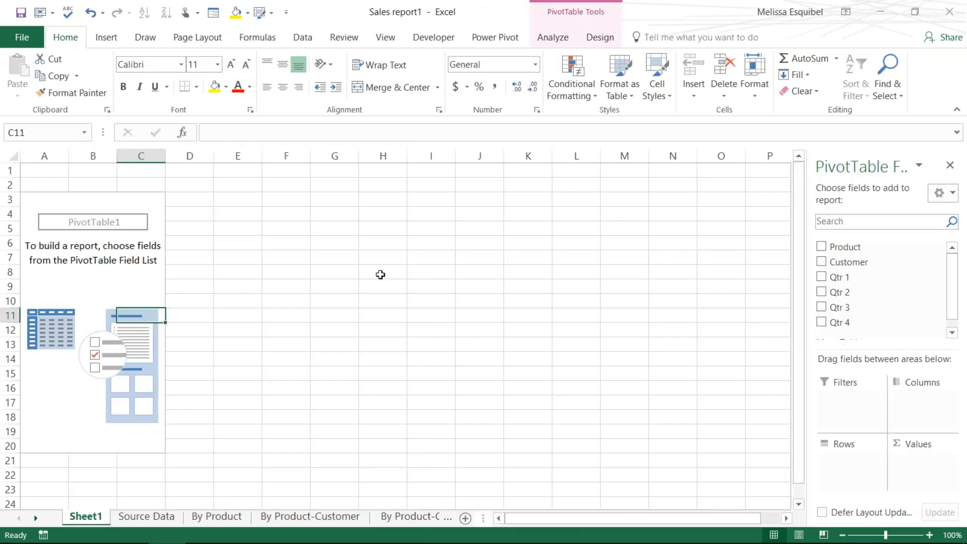
# Step: Select cells alternately outside and inside the empty pivot table to examine when its field list and contextual tools are available
pyautogui.click(681, 291)
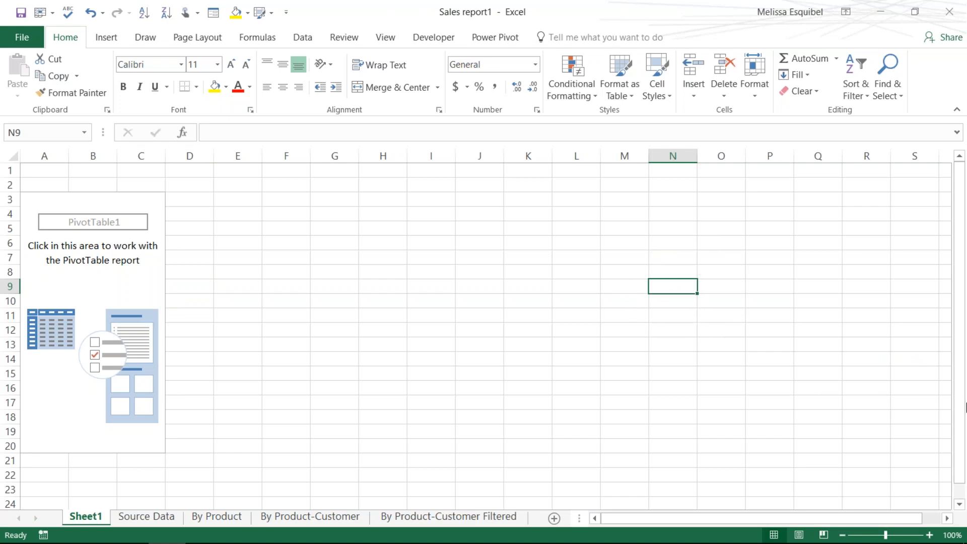
pyautogui.click(79, 284)
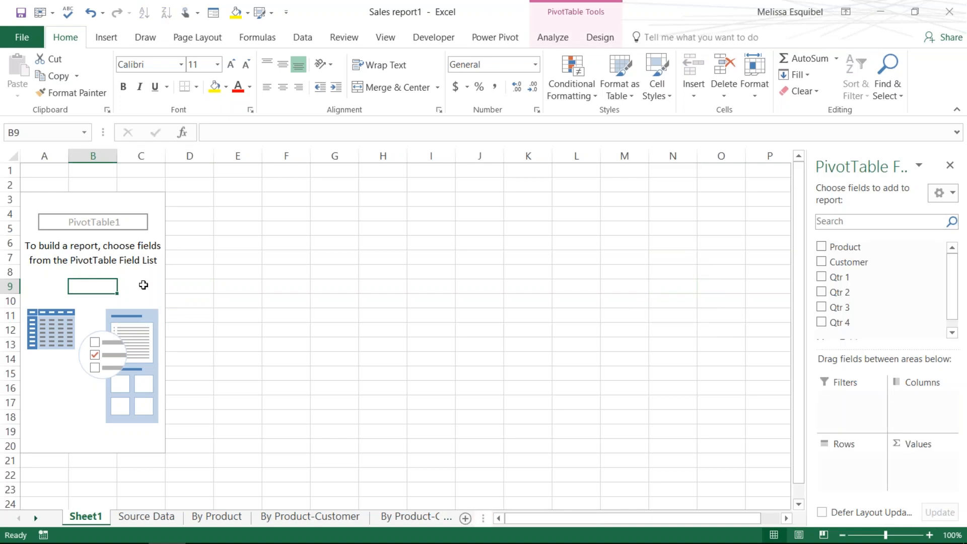
pyautogui.press('ctrl')
pyautogui.click(511, 297)
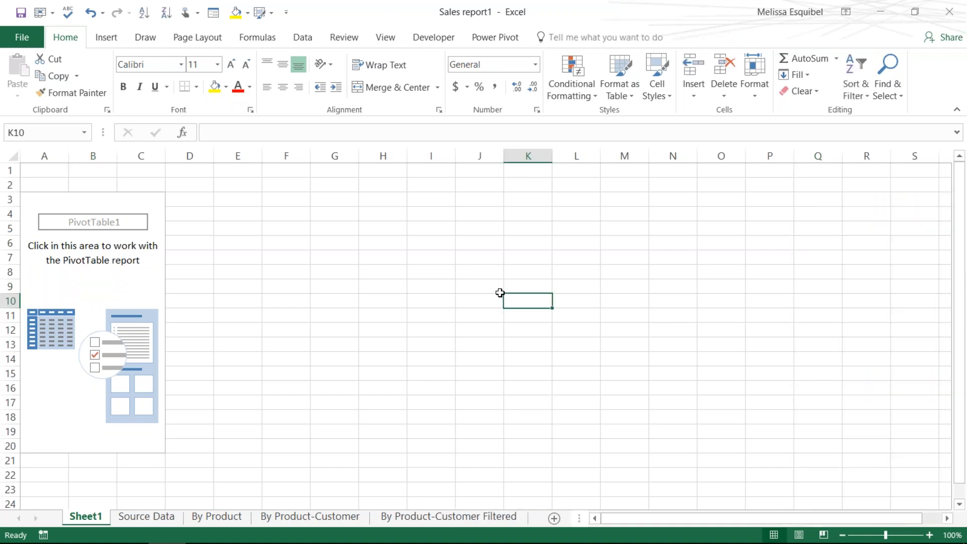
pyautogui.click(79, 260)
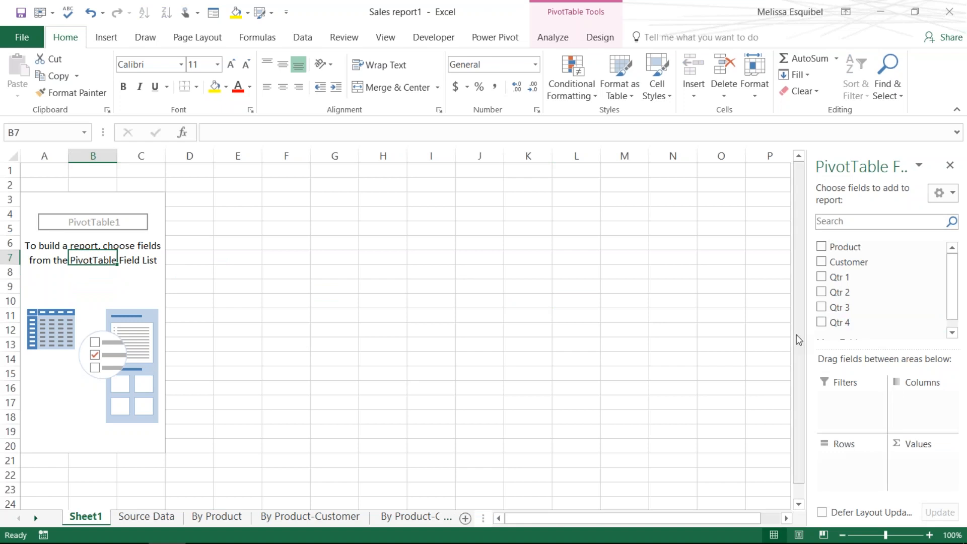
pyautogui.click(855, 25)
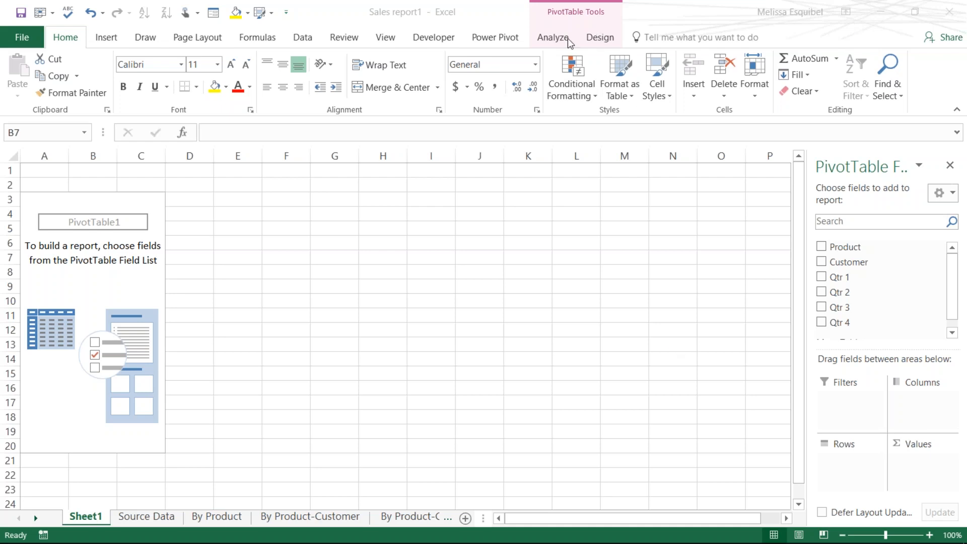
pyautogui.click(553, 41)
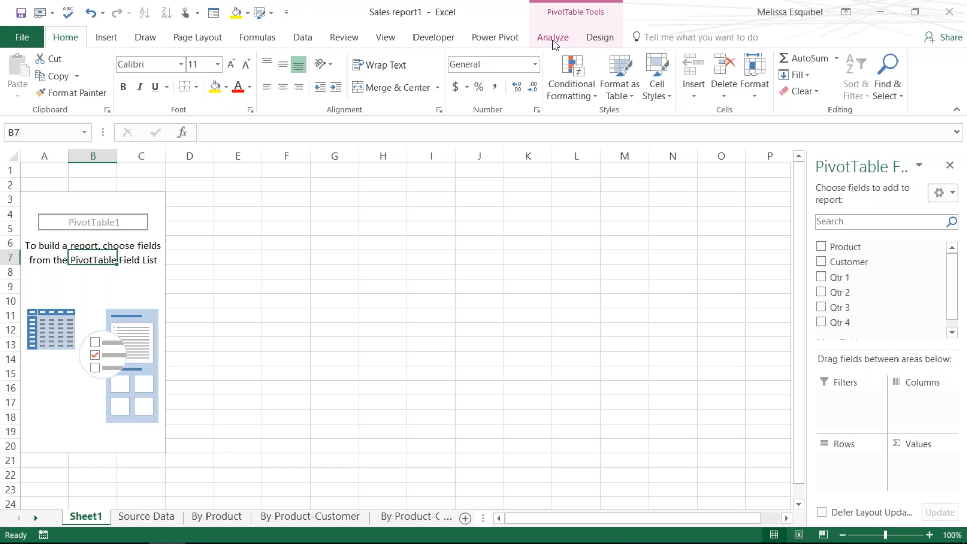
# Step: Examine the Analyze and Design tools with cells inside and outside the empty pivot table selected, and switch to the PowerPoint slide show
pyautogui.click(553, 40)
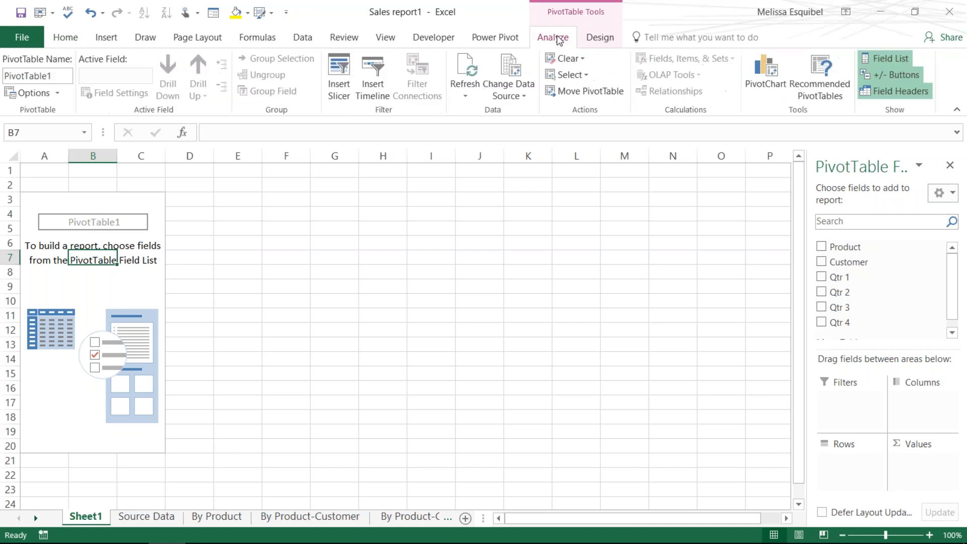
pyautogui.click(614, 45)
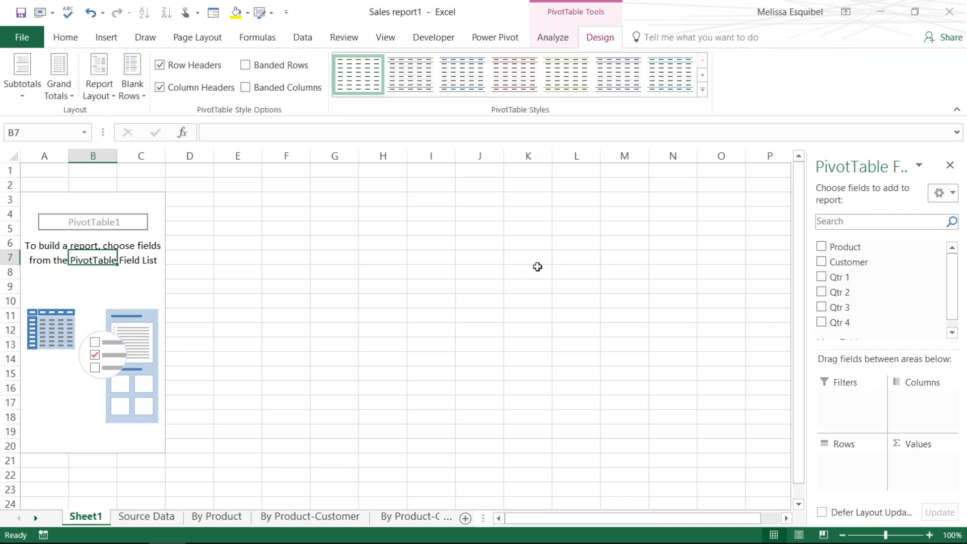
pyautogui.click(552, 39)
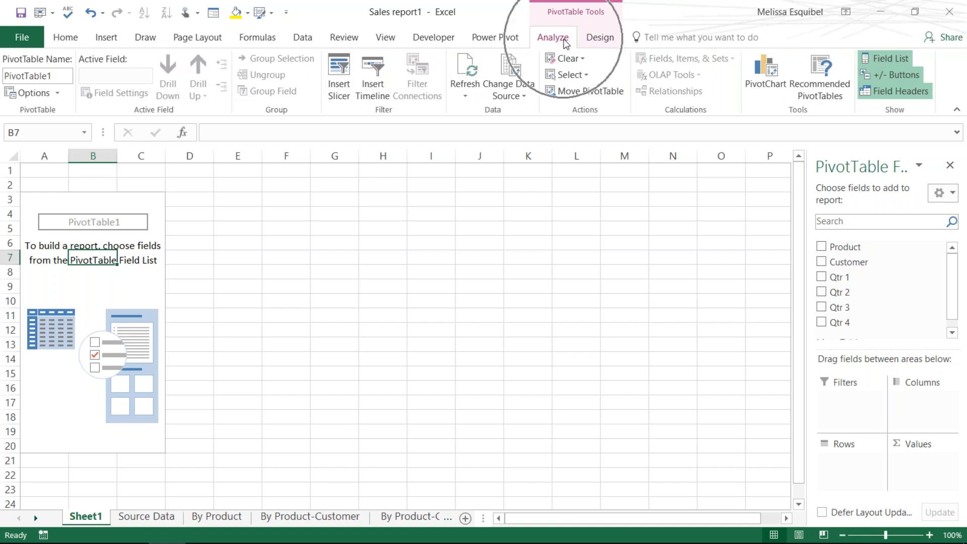
pyautogui.click(600, 41)
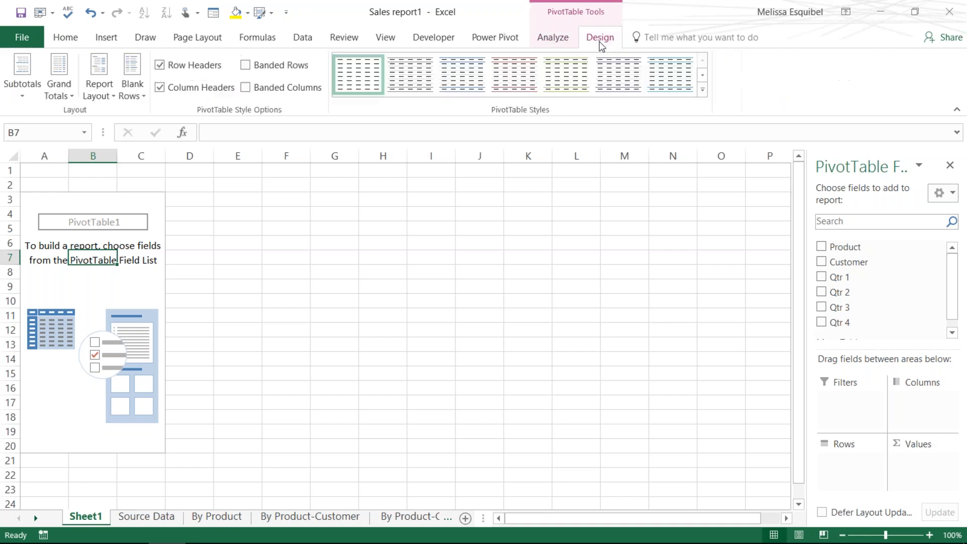
pyautogui.click(548, 47)
pyautogui.click(481, 286)
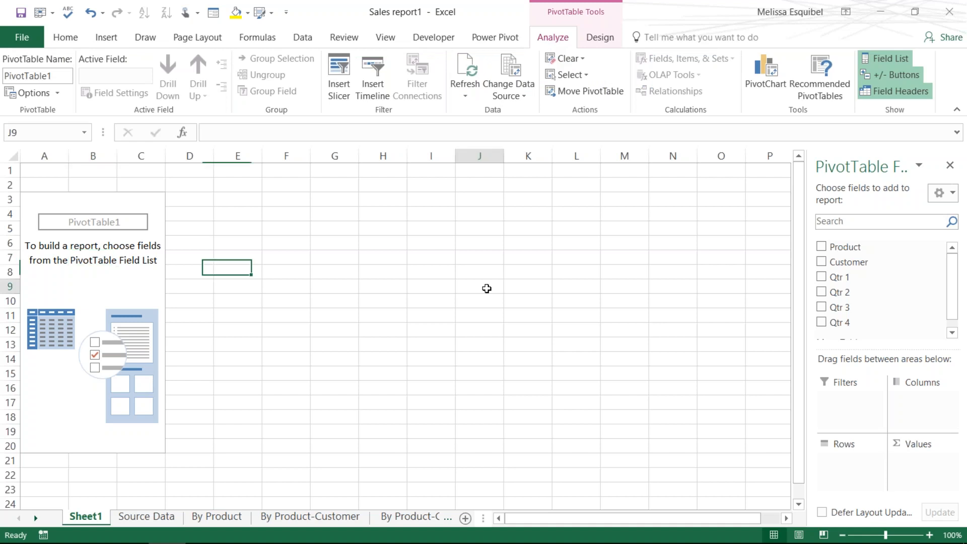
pyautogui.click(570, 22)
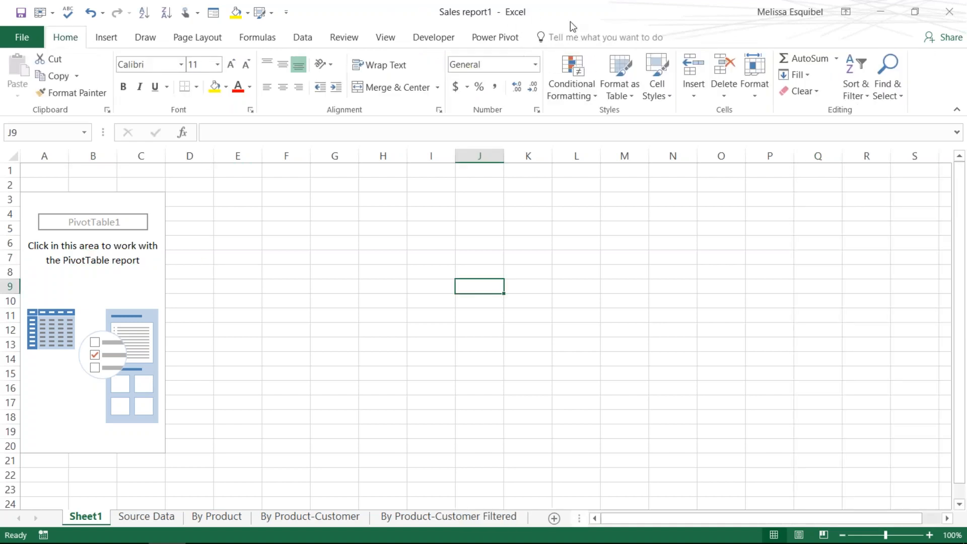
pyautogui.click(104, 296)
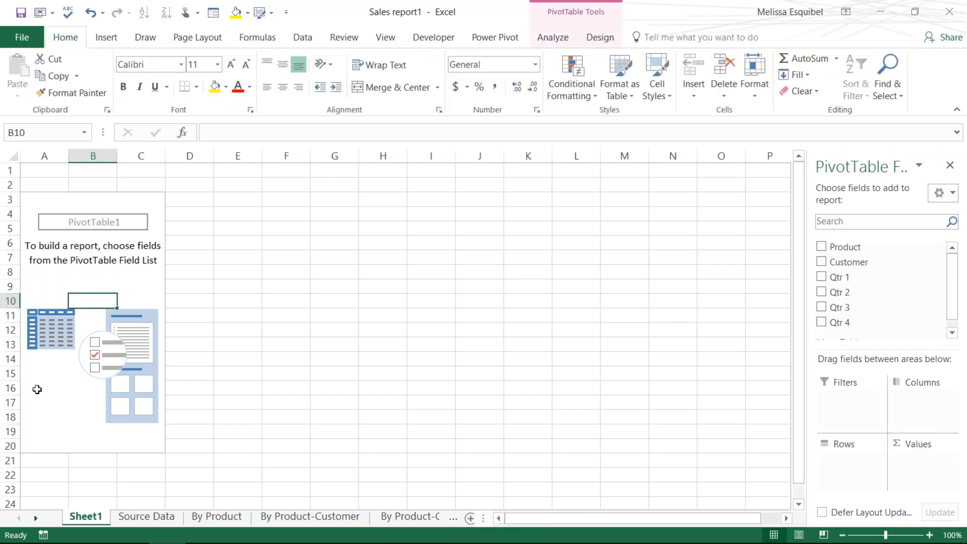
pyautogui.hotkey('alt', 'Tab')
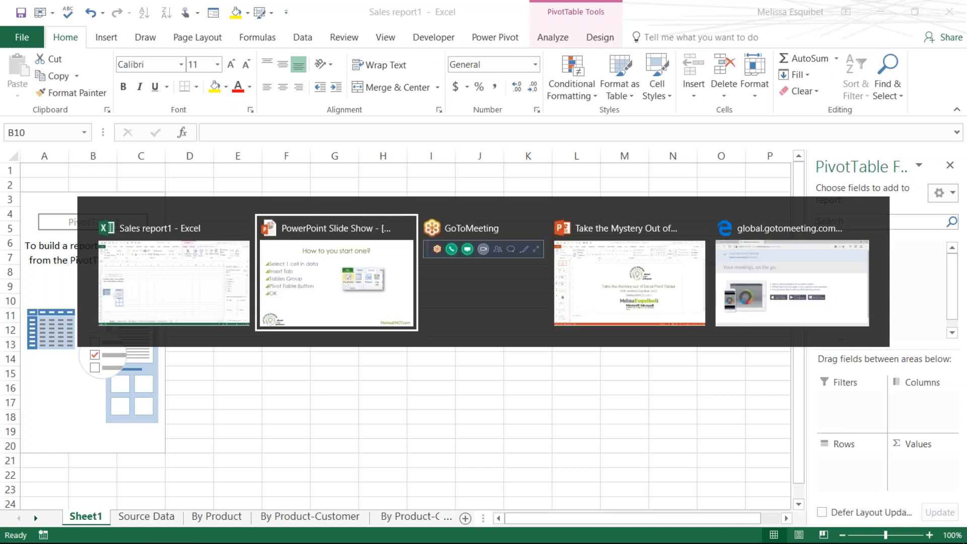
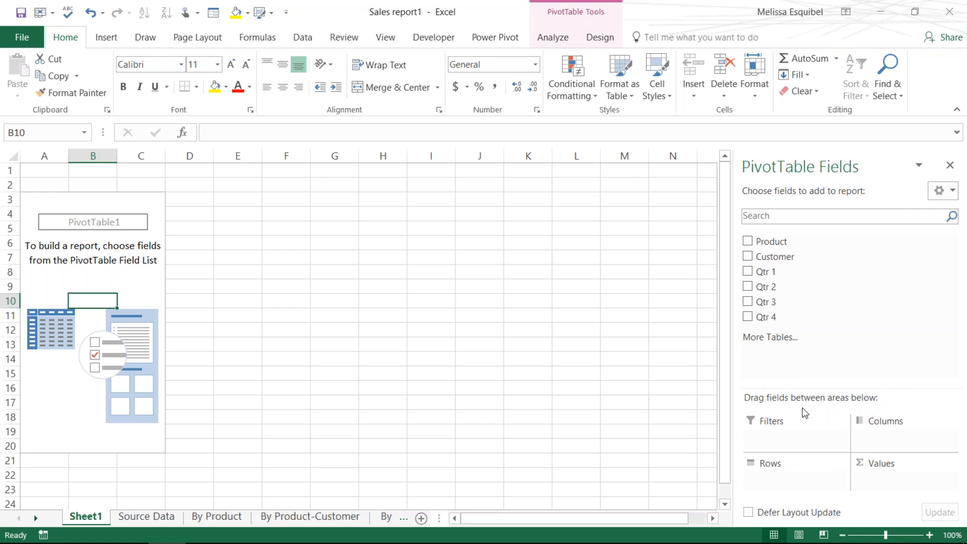
# Step: Add Product as rows and Qtr 1 and Qtr 4 as summed values to the empty pivot table, and enlarge the field areas section
pyautogui.click(748, 243)
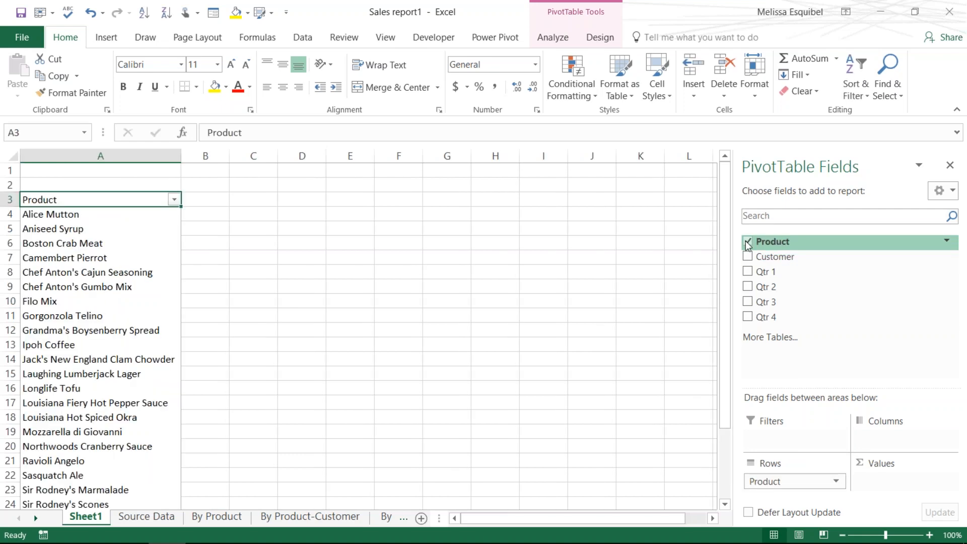
pyautogui.click(748, 273)
pyautogui.click(749, 320)
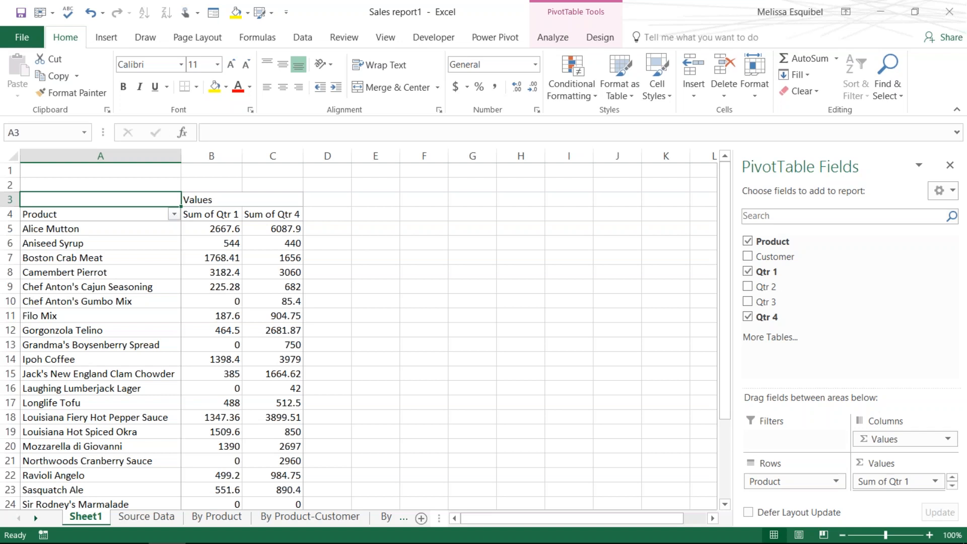
pyautogui.moveTo(834, 323); pyautogui.dragTo(833, 301)
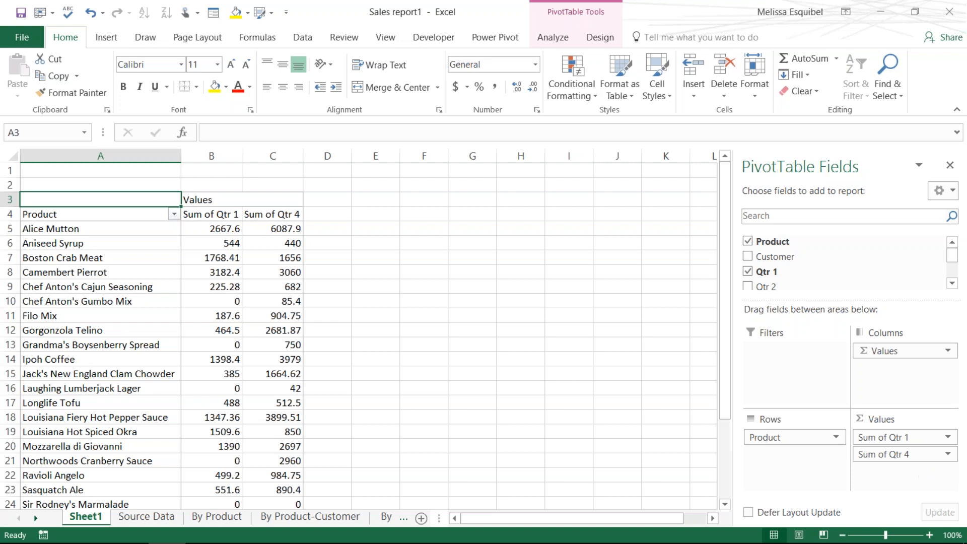
# Step: View the Updating slide in the PowerPoint slide show, return to Excel and look at the Source Data sheet
pyautogui.hotkey('alt', 'Tab')
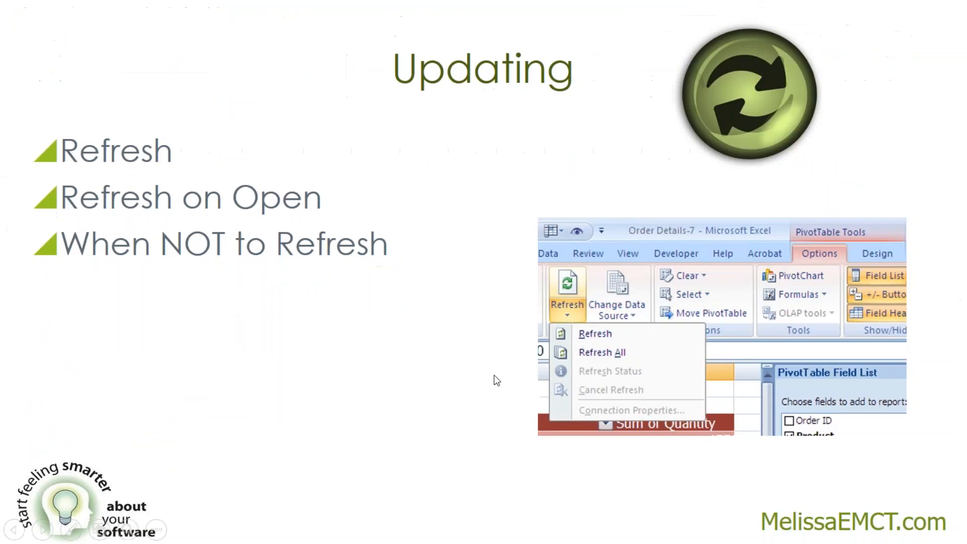
pyautogui.hotkey('alt', 'Tab')
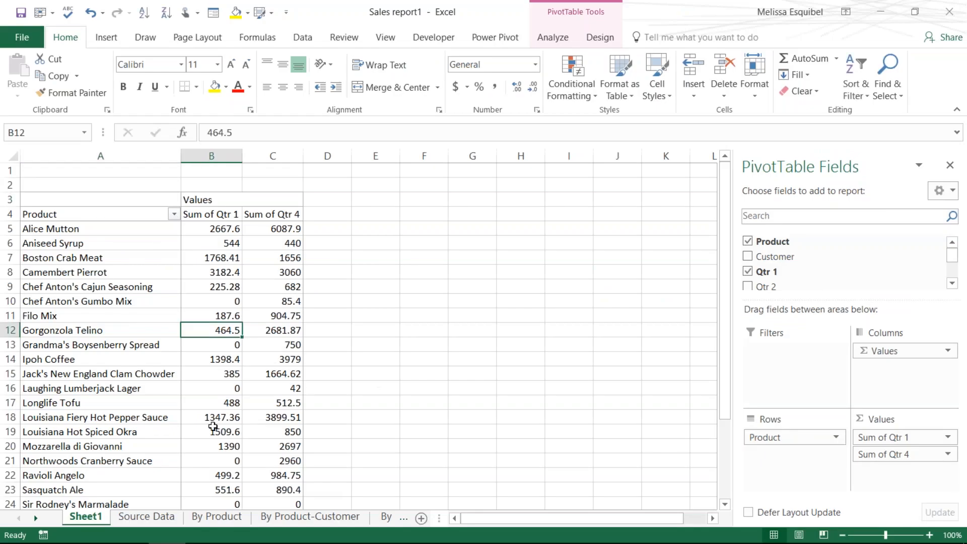
pyautogui.click(140, 521)
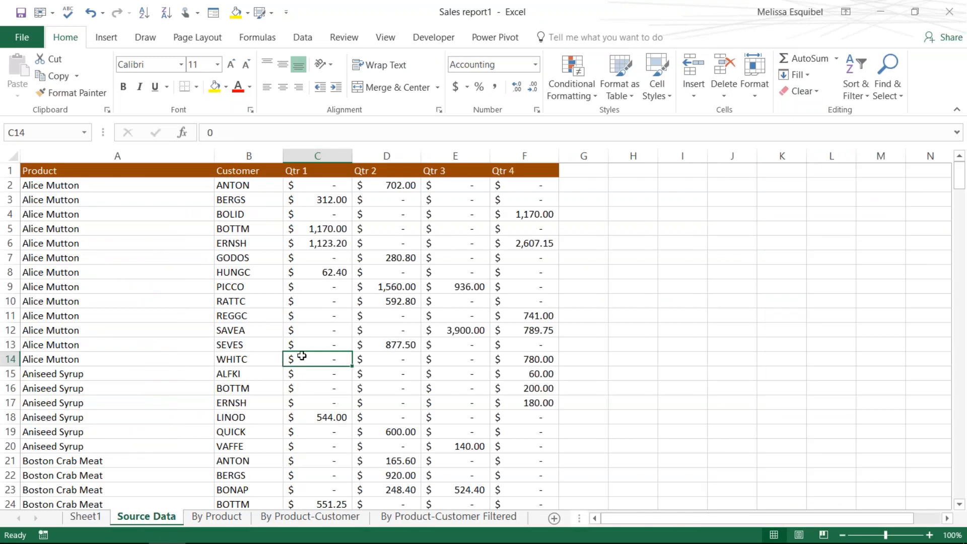
# Step: Rename the Sheet1 worksheet holding the product pivot table as First Pivot
pyautogui.click(86, 518)
pyautogui.doubleClick(86, 519)
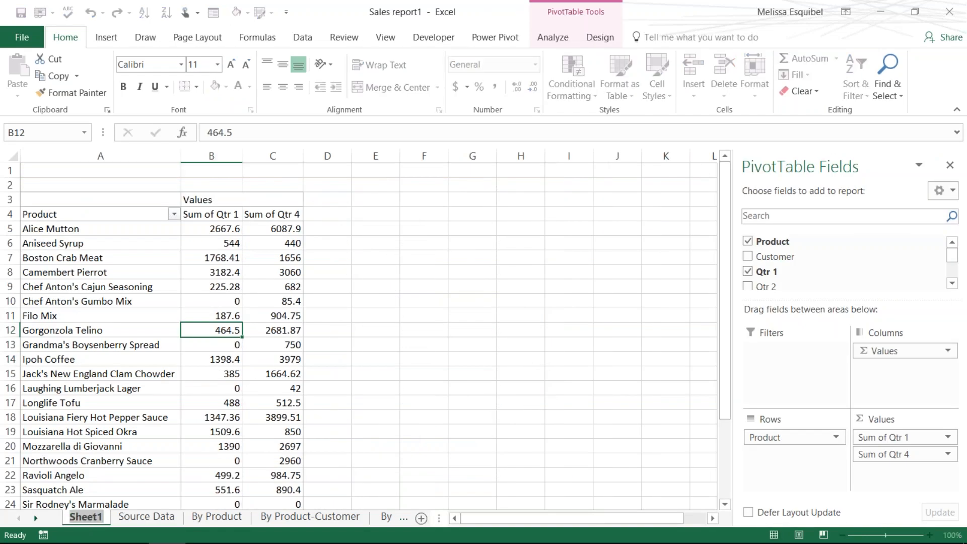
pyautogui.write('First Pivot')
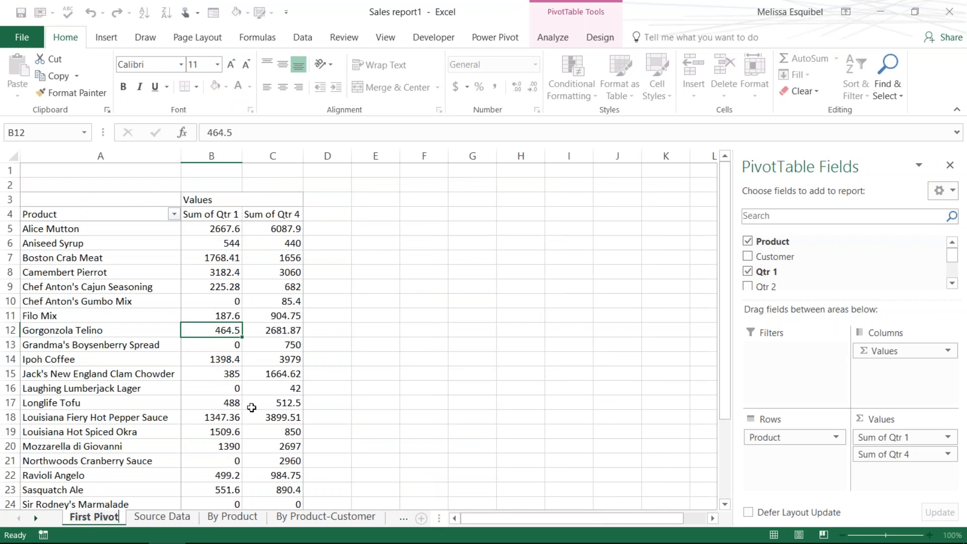
pyautogui.click(233, 401)
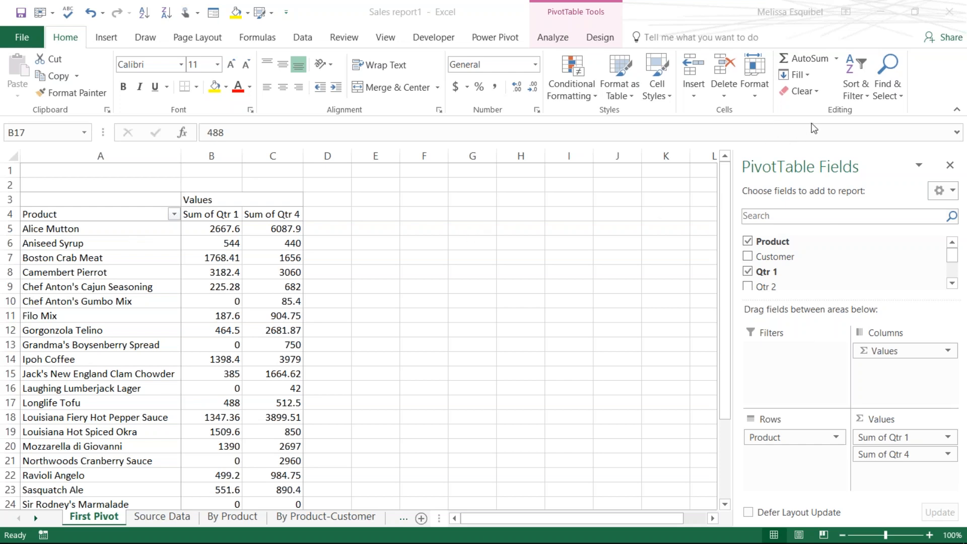
# Step: Insert a second pivot table on a new worksheet, based on the Source Data sheet, with the default settings
pyautogui.click(201, 315)
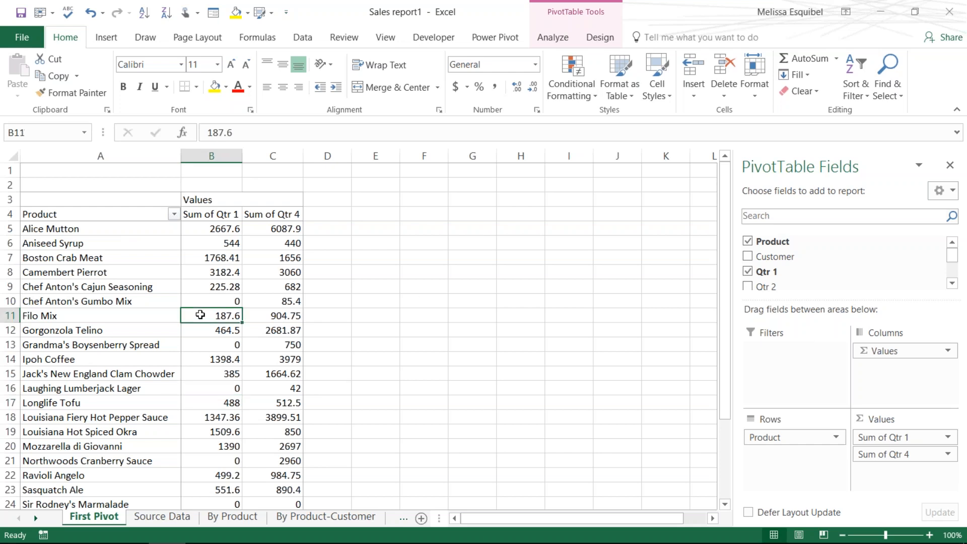
pyautogui.scroll(-1, 212, 320)
pyautogui.scroll(-1, 212, 321)
pyautogui.click(162, 516)
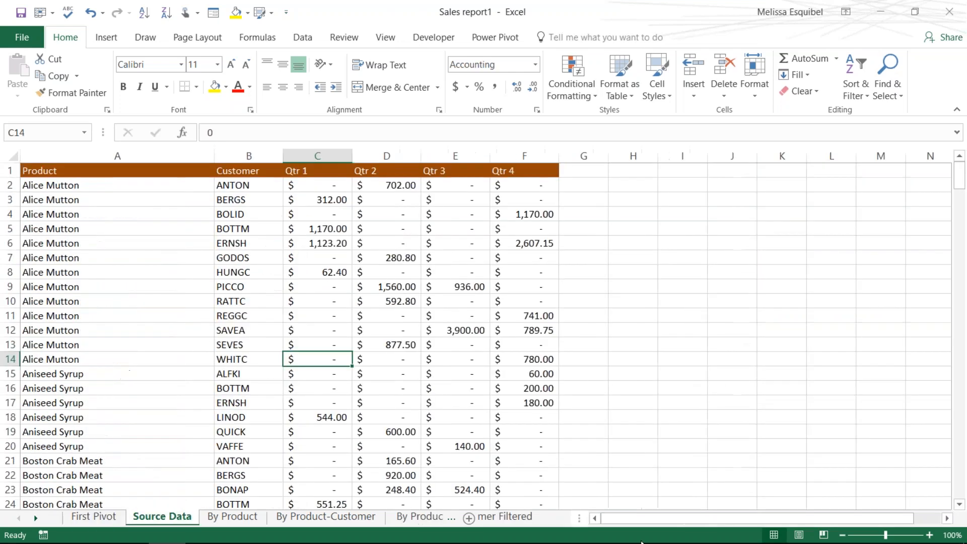
pyautogui.click(250, 315)
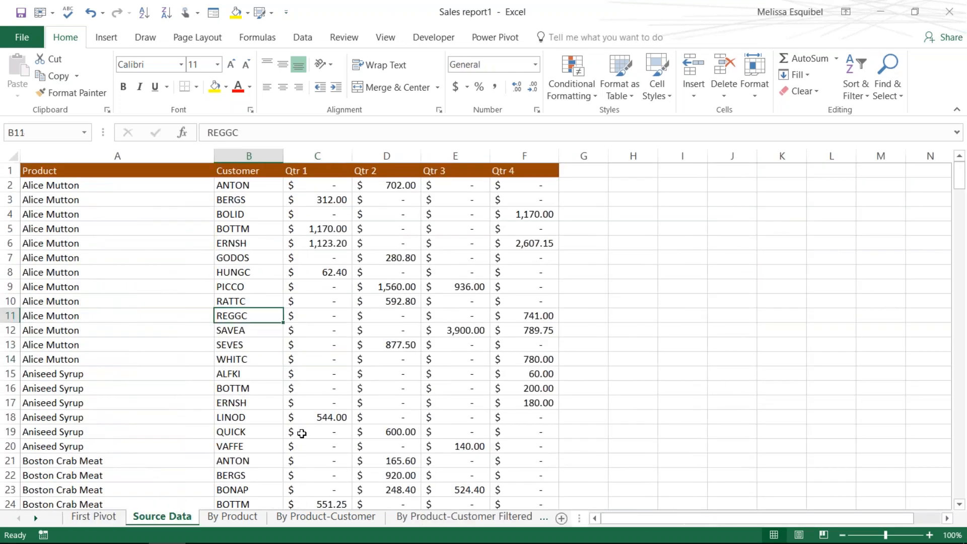
pyautogui.click(106, 38)
pyautogui.click(20, 73)
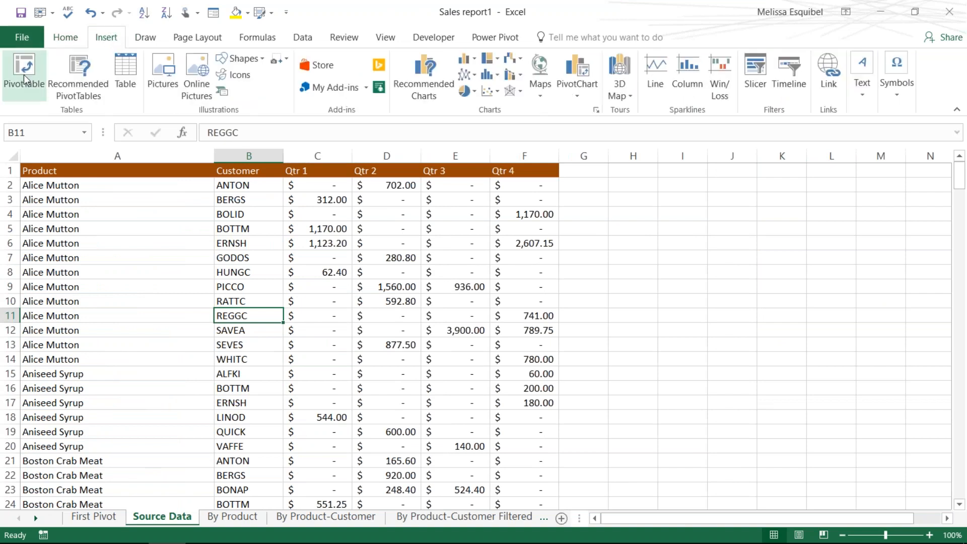
pyautogui.press('Return')
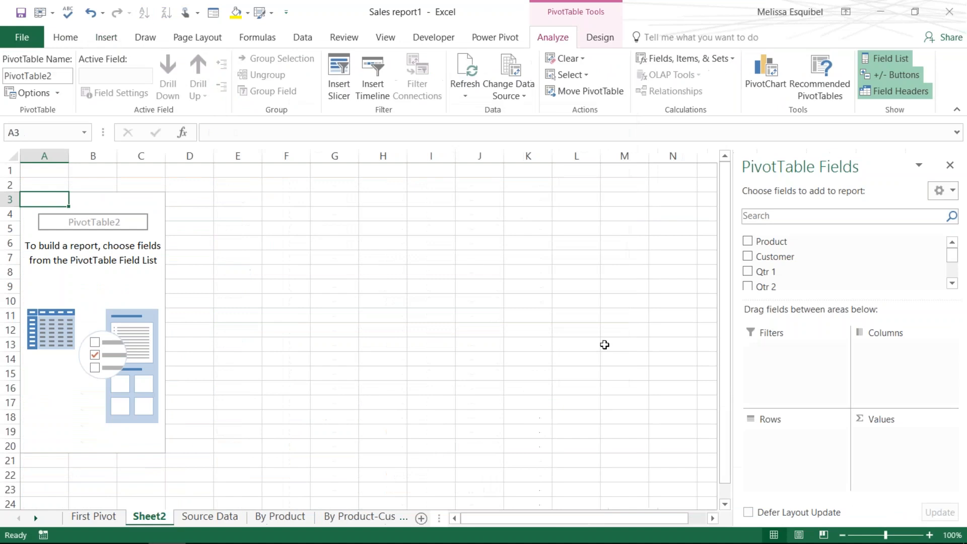
# Step: Add Customer as rows and Qtr 1, Qtr 2, Qtr 3 and Qtr 4 as summed values to the second pivot table
pyautogui.click(747, 256)
pyautogui.click(748, 272)
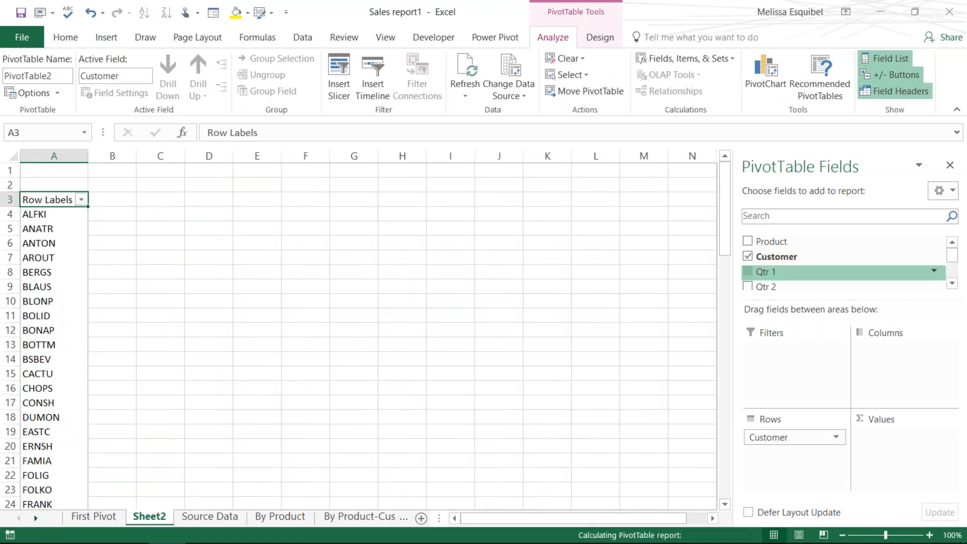
pyautogui.click(749, 287)
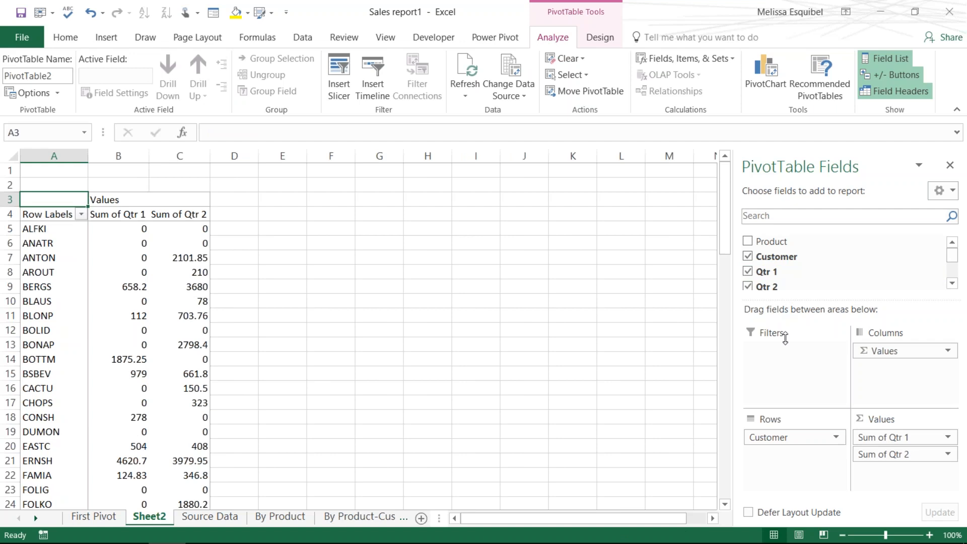
pyautogui.click(748, 302)
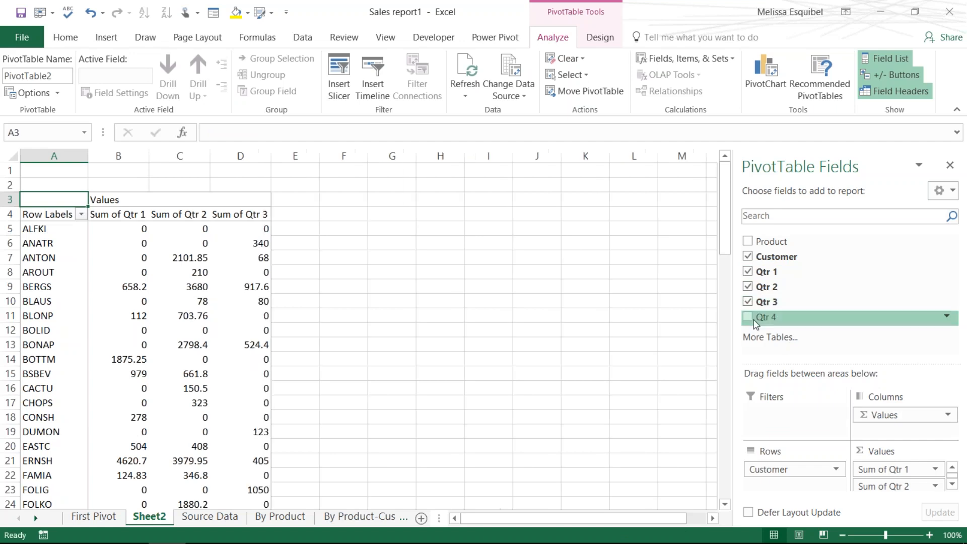
pyautogui.click(747, 317)
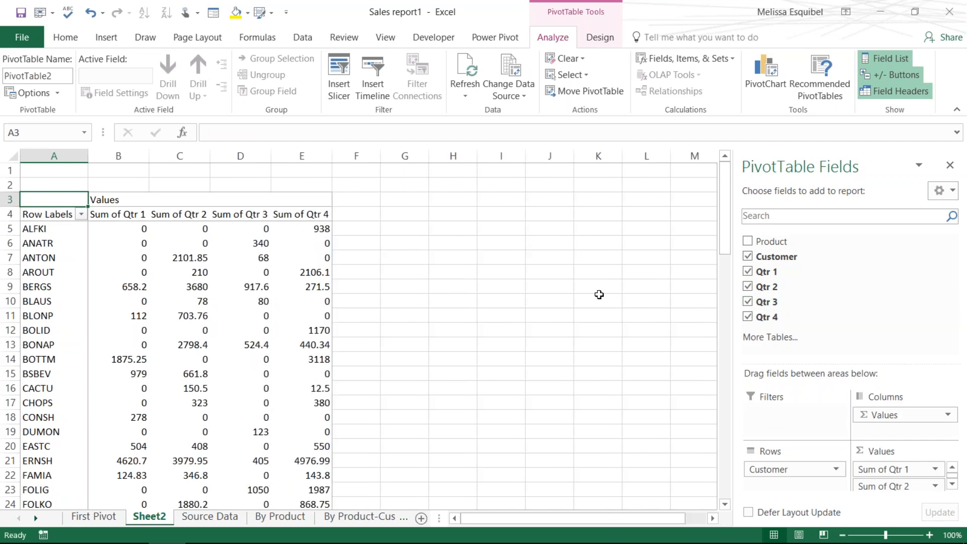
# Step: Rename the Sheet2 worksheet holding the customer pivot table as Second Pivot
pyautogui.doubleClick(150, 515)
pyautogui.write('Second Pivot')
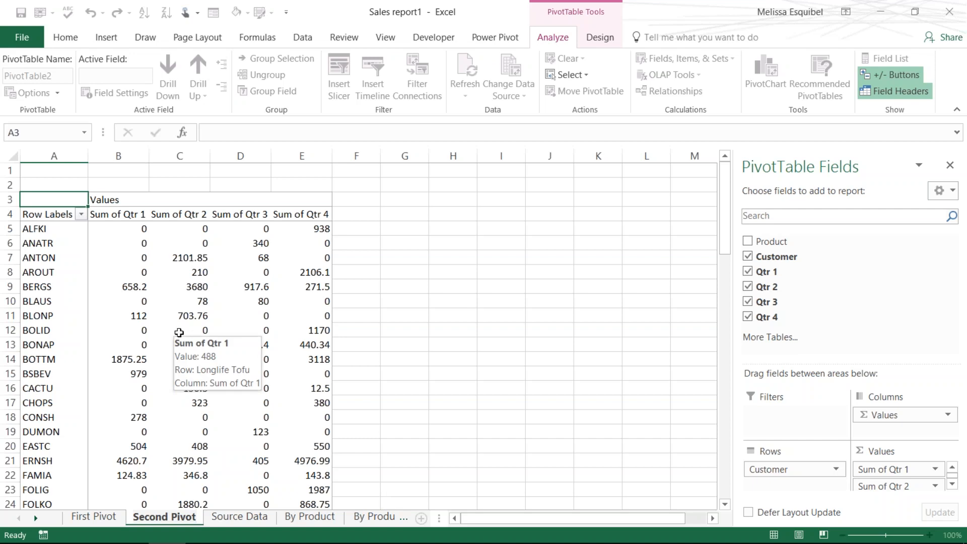
pyautogui.click(191, 257)
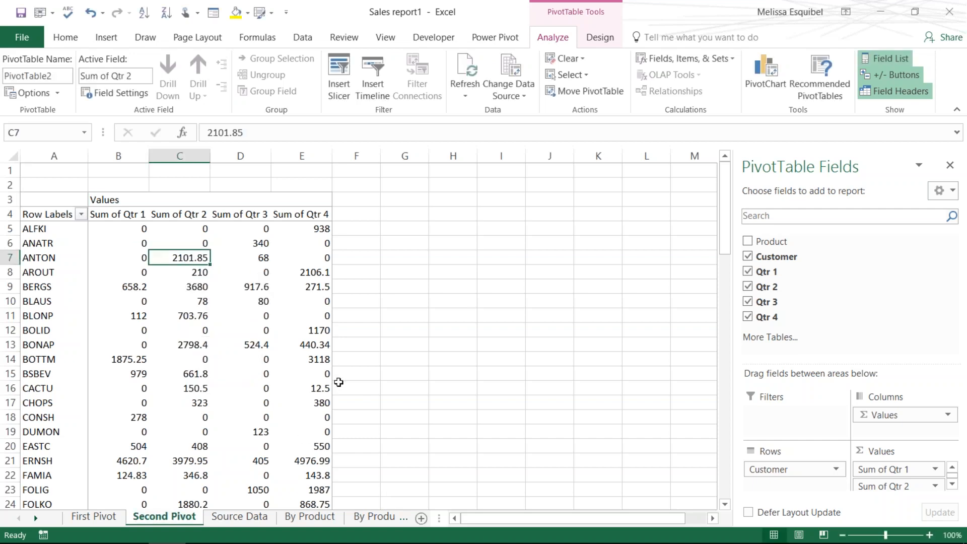
# Step: Compare the First Pivot and Second Pivot sheets with the Source Data sheet they are both based on
pyautogui.moveTo(329, 387)
pyautogui.click(95, 516)
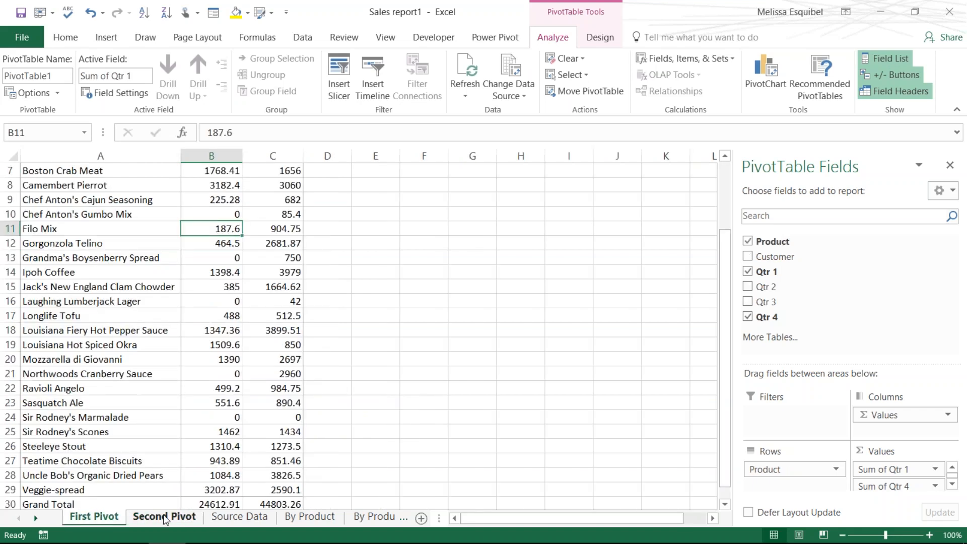
pyautogui.click(165, 517)
pyautogui.click(226, 518)
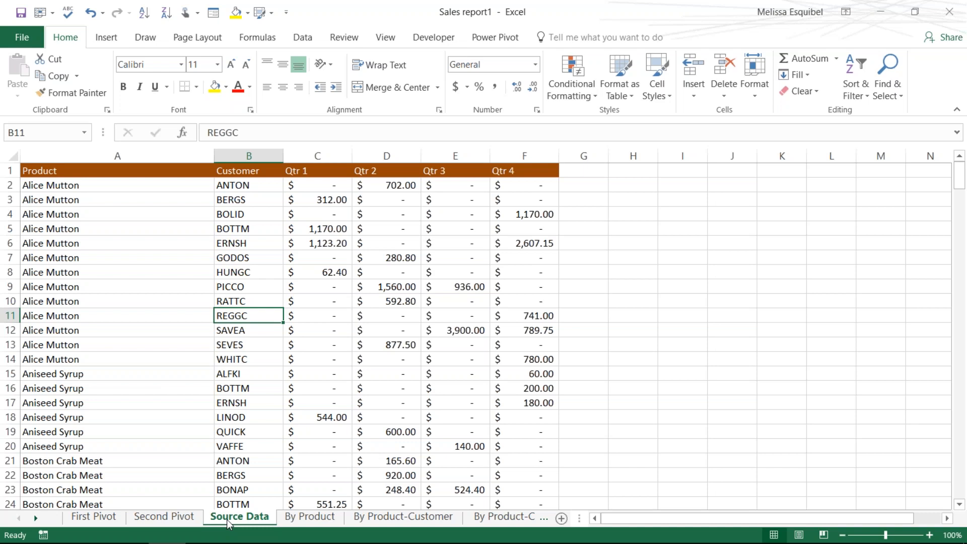
pyautogui.click(148, 521)
pyautogui.click(107, 519)
pyautogui.click(148, 522)
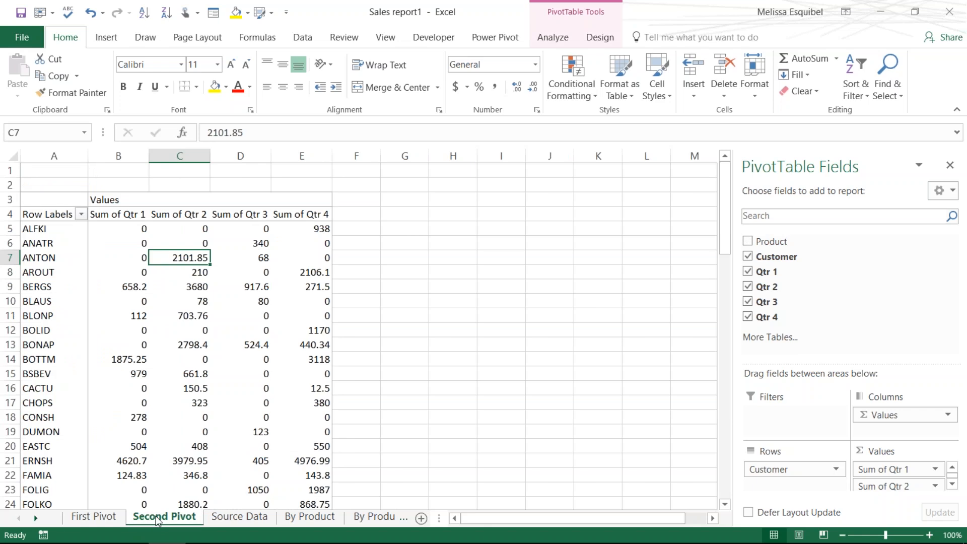
pyautogui.click(239, 517)
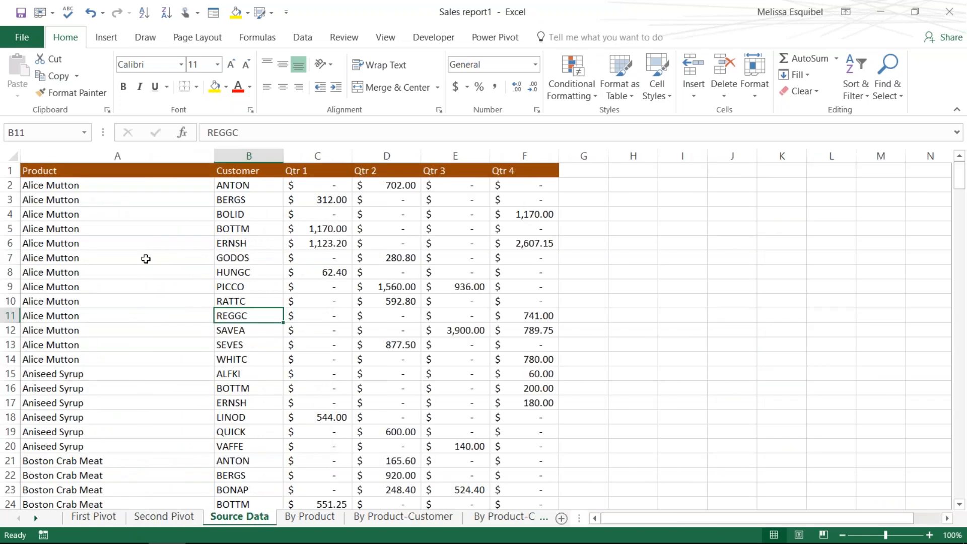
# Step: Set the Qtr 4 value of Alice Mutton for customer ANTON to 1000000 on the Source Data sheet and autofit column F
pyautogui.hotkey('alt', 'Tab')
pyautogui.click(533, 182)
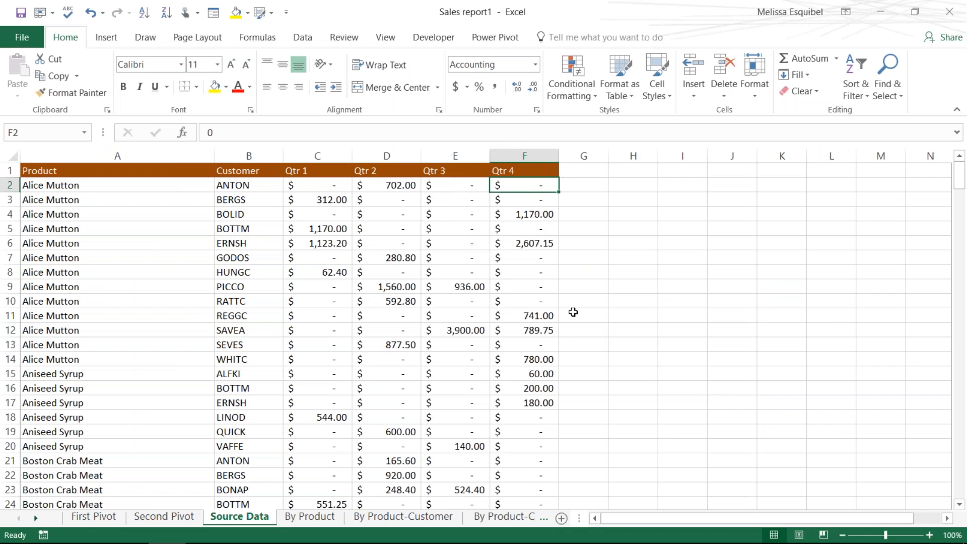
pyautogui.scroll(2, 573, 312)
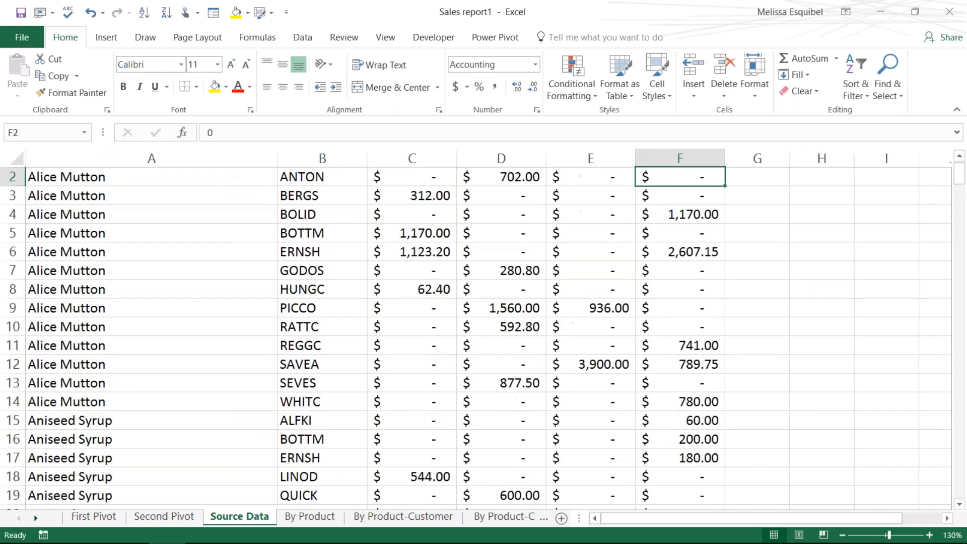
pyautogui.hotkey('ctrl', 'Home')
pyautogui.click(696, 191)
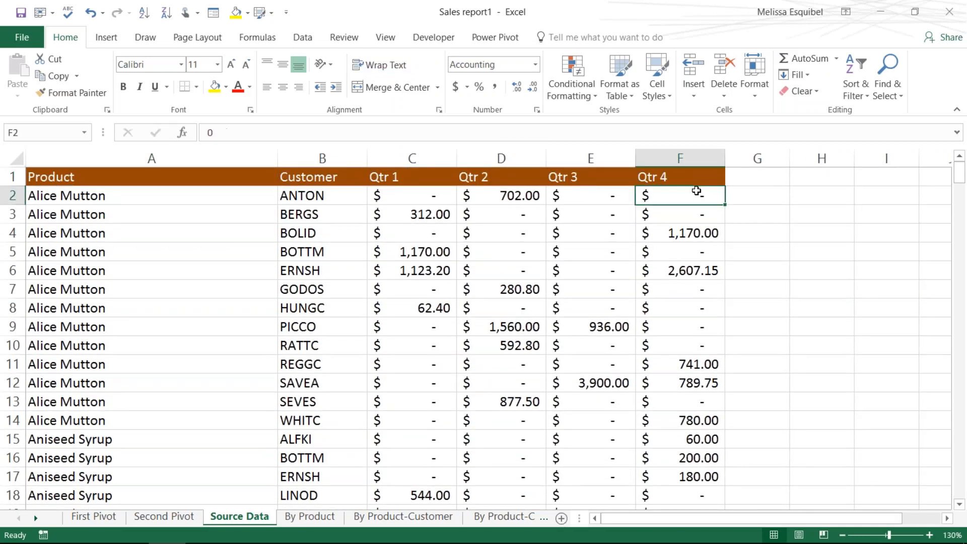
pyautogui.write('1000000')
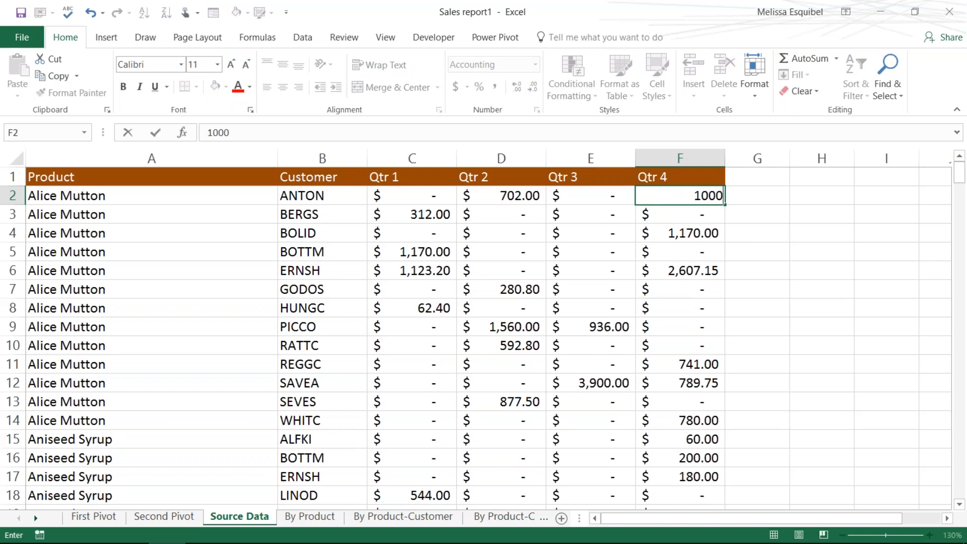
pyautogui.press('Return')
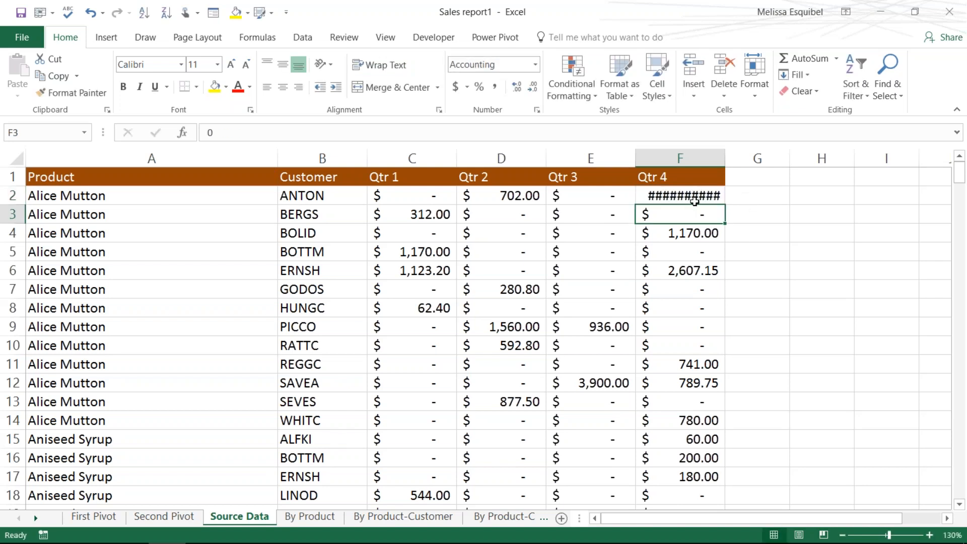
pyautogui.doubleClick(728, 158)
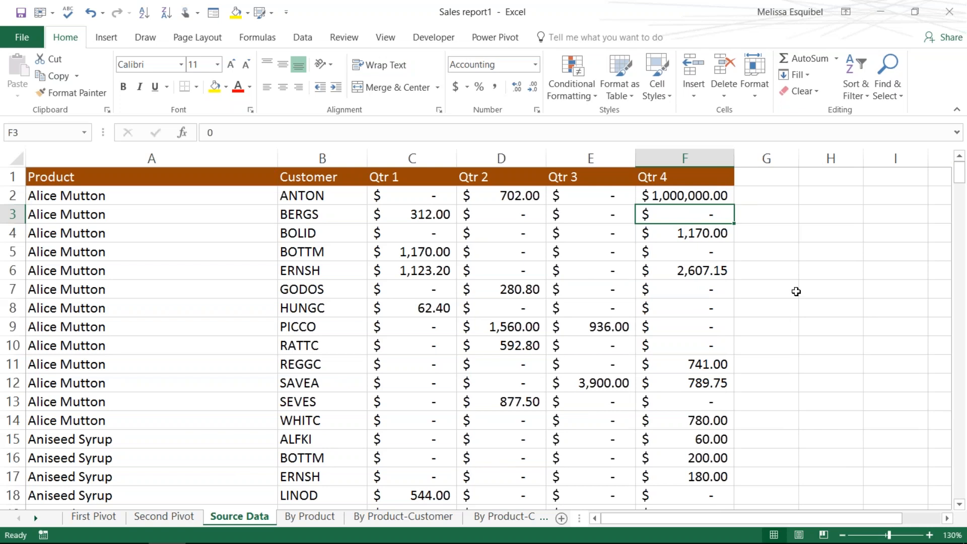
pyautogui.click(736, 153)
# Step: Compare Alice Mutton's Qtr 4 sum on the First Pivot sheet with the edited Source Data sheet
pyautogui.click(94, 517)
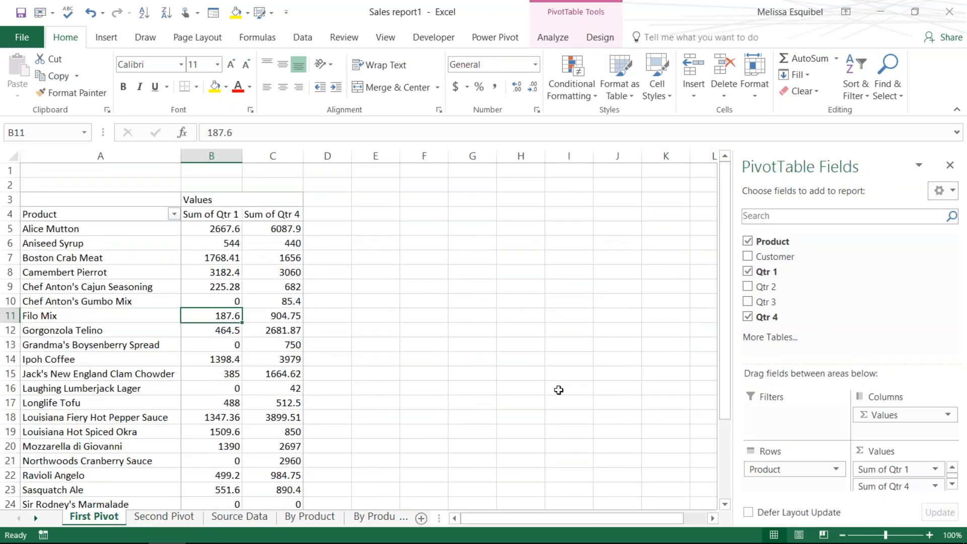
pyautogui.scroll(4, 557, 390)
pyautogui.hotkey('ctrl', 'Home')
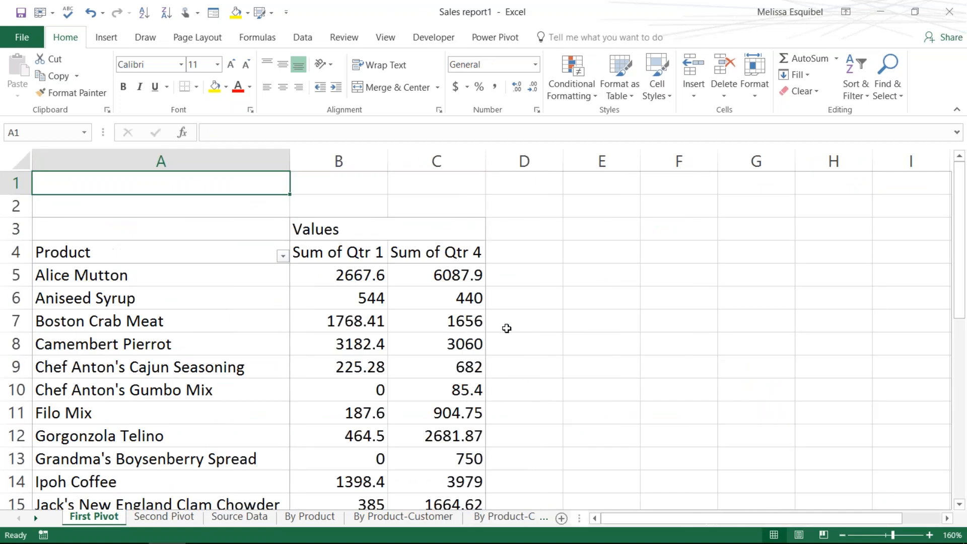
pyautogui.click(476, 282)
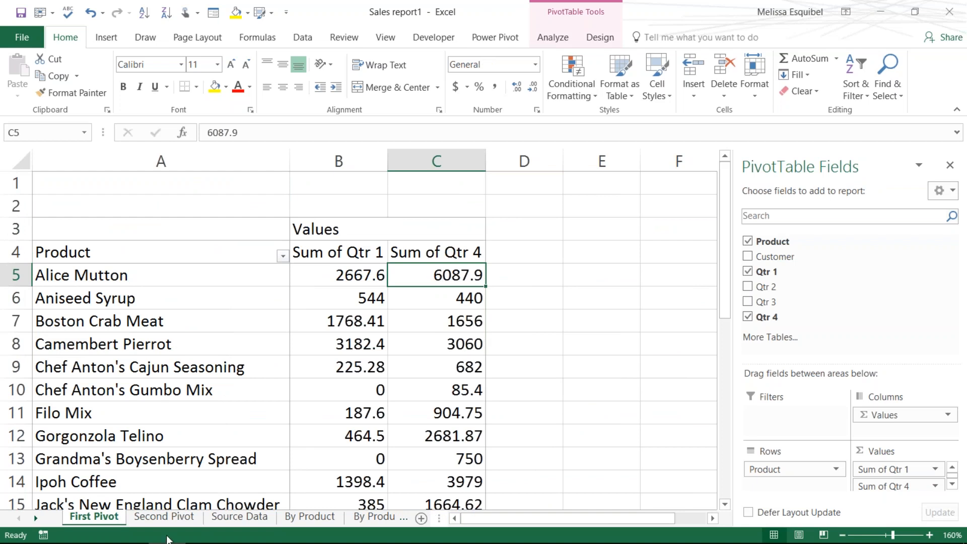
pyautogui.click(239, 516)
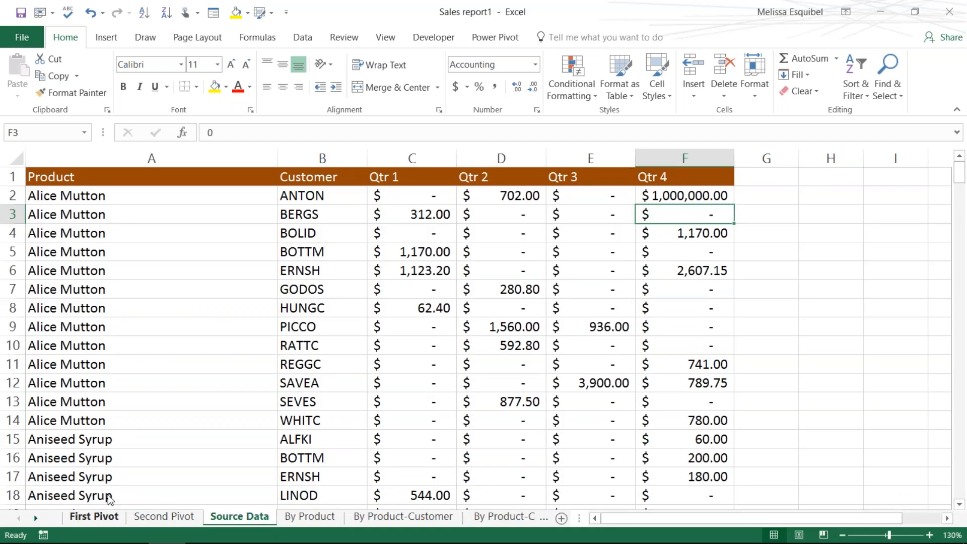
pyautogui.click(100, 517)
pyautogui.moveTo(436, 278)
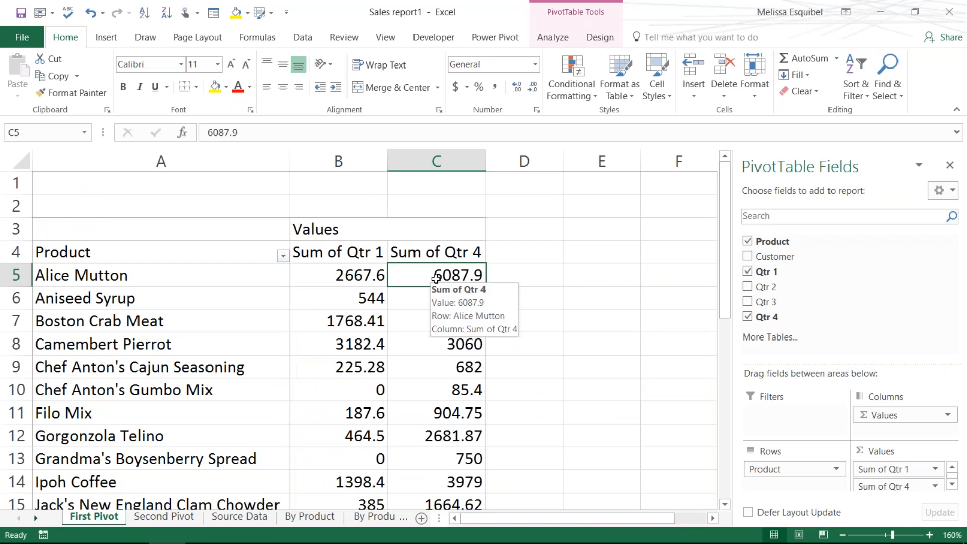
# Step: Refresh the product pivot table on the First Pivot sheet and check Alice Mutton's Qtr 4 sum
pyautogui.click(554, 37)
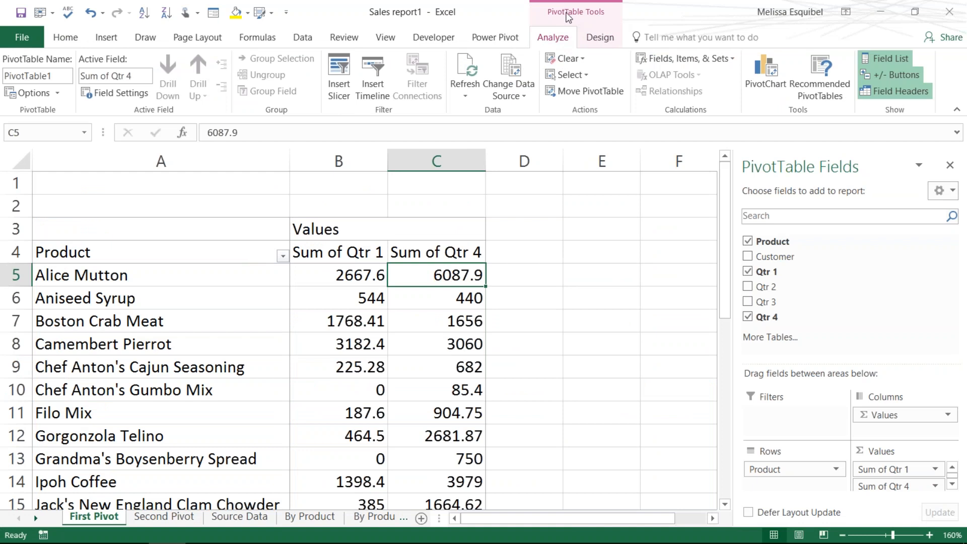
pyautogui.click(679, 282)
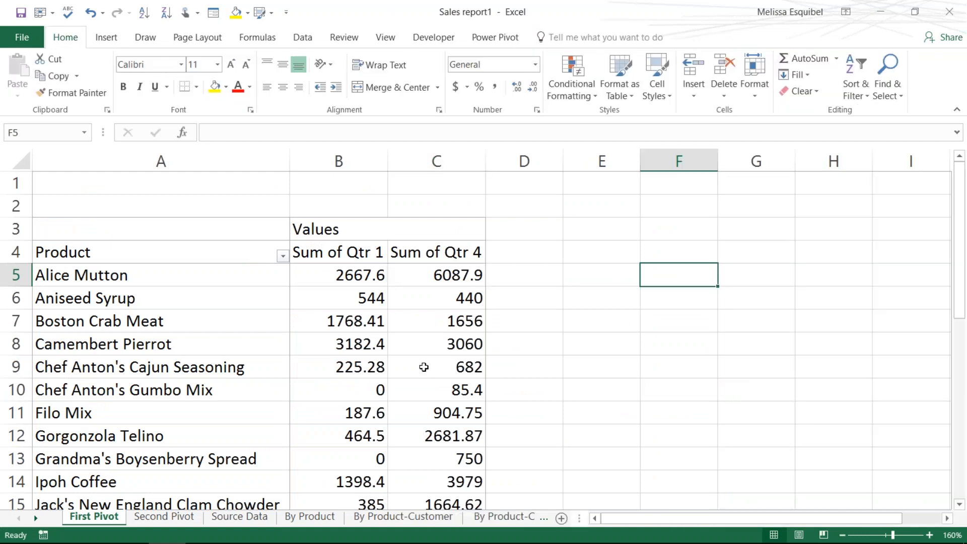
pyautogui.click(368, 344)
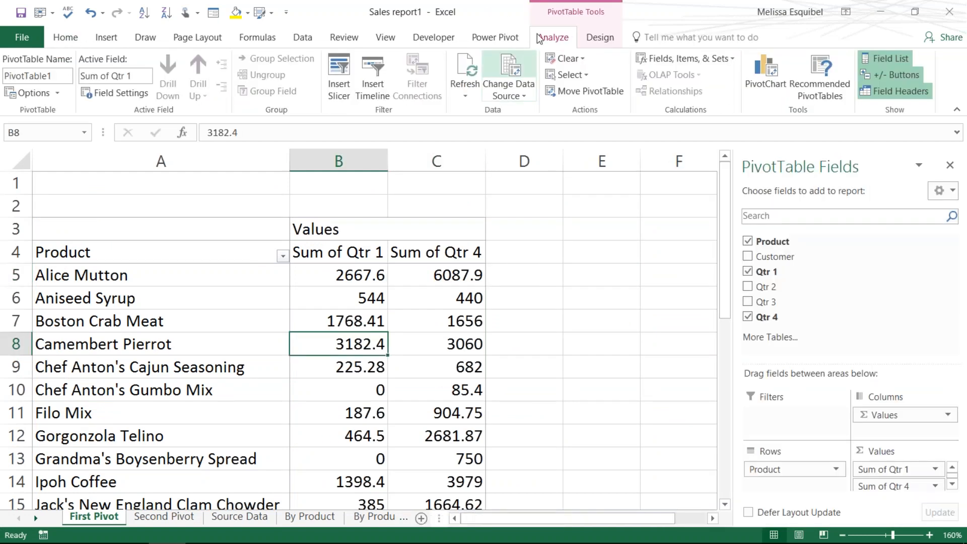
pyautogui.click(459, 79)
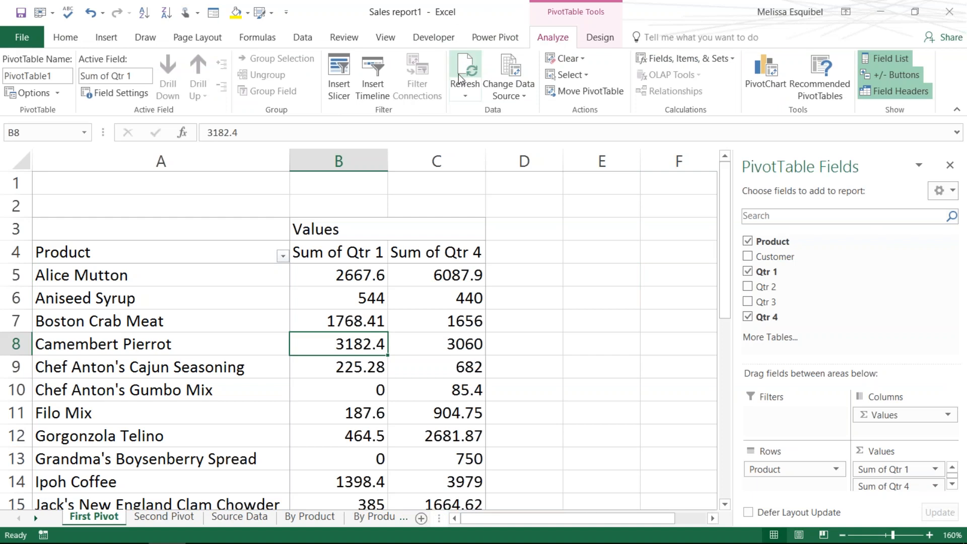
pyautogui.click(460, 78)
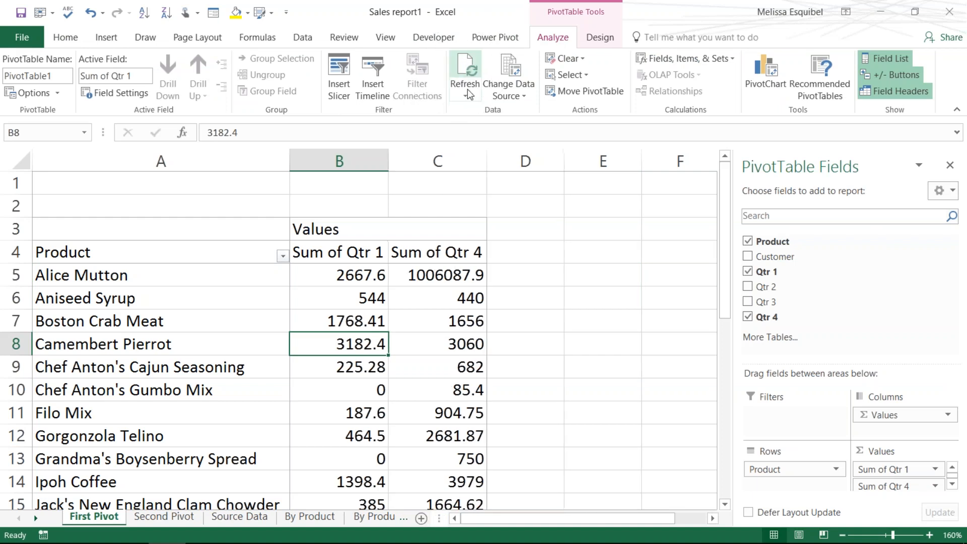
pyautogui.click(454, 280)
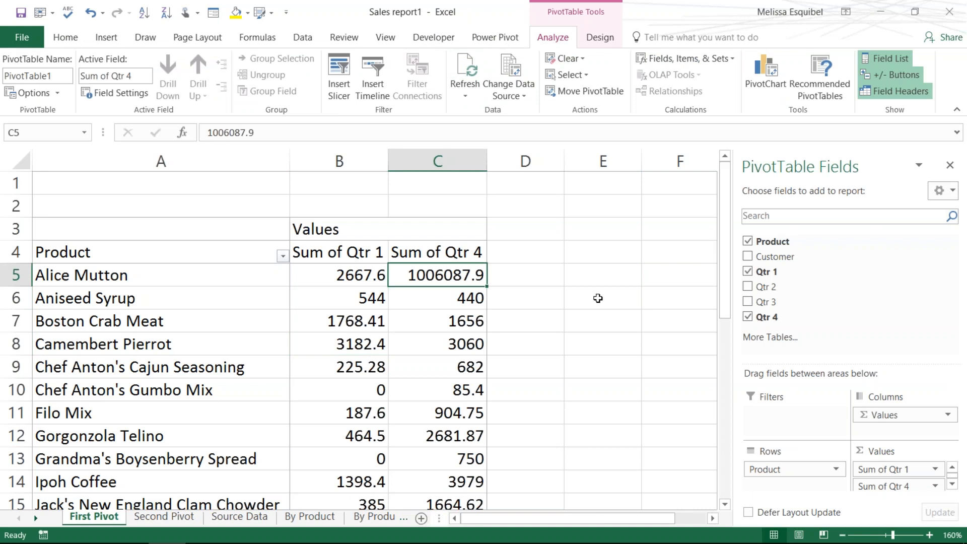
# Step: Check ANTON's Qtr 4 sum on the Second Pivot sheet and refresh all pivot tables in the workbook
pyautogui.click(186, 519)
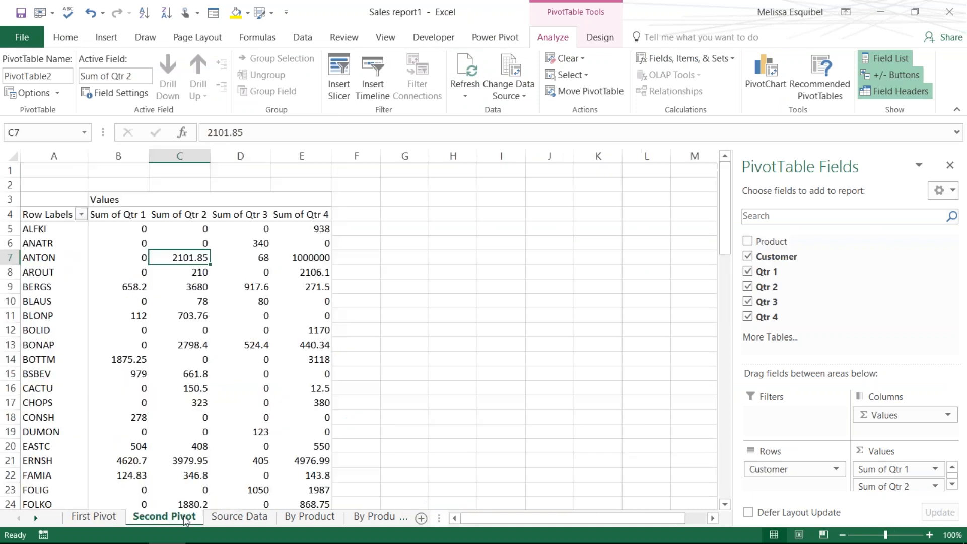
pyautogui.click(298, 255)
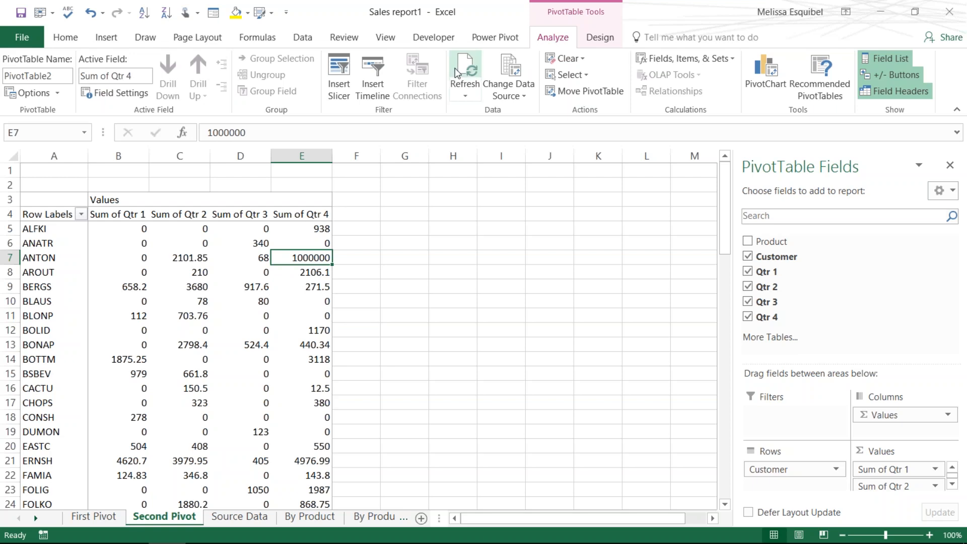
pyautogui.click(465, 97)
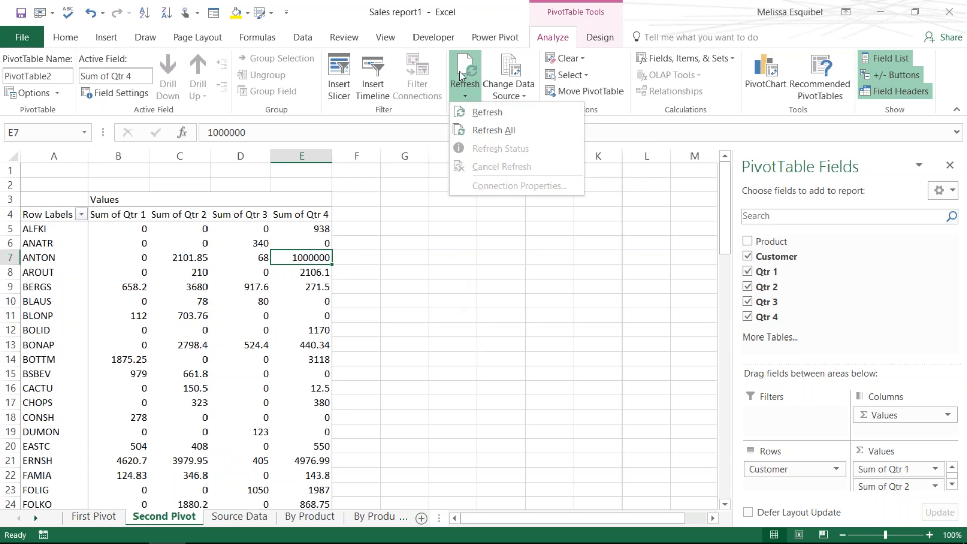
pyautogui.click(486, 135)
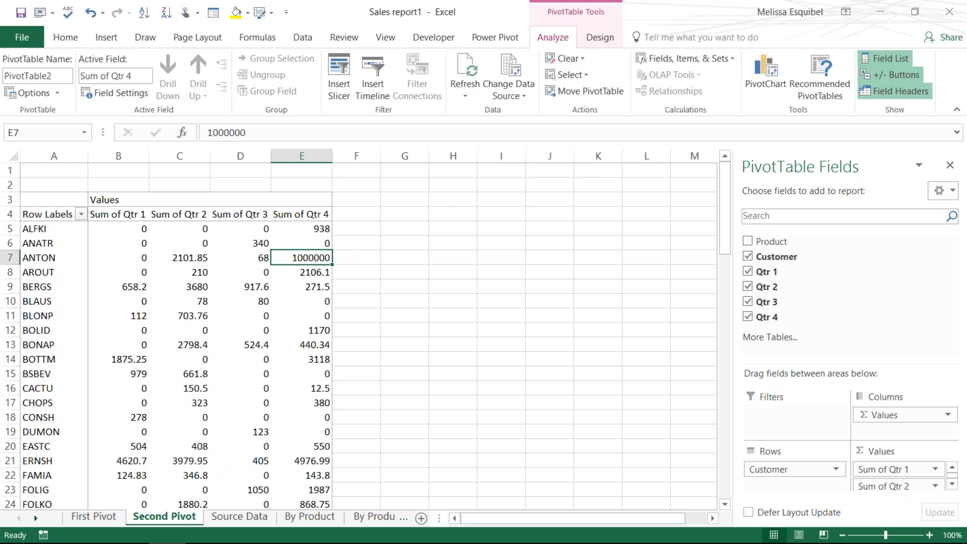
pyautogui.click(466, 93)
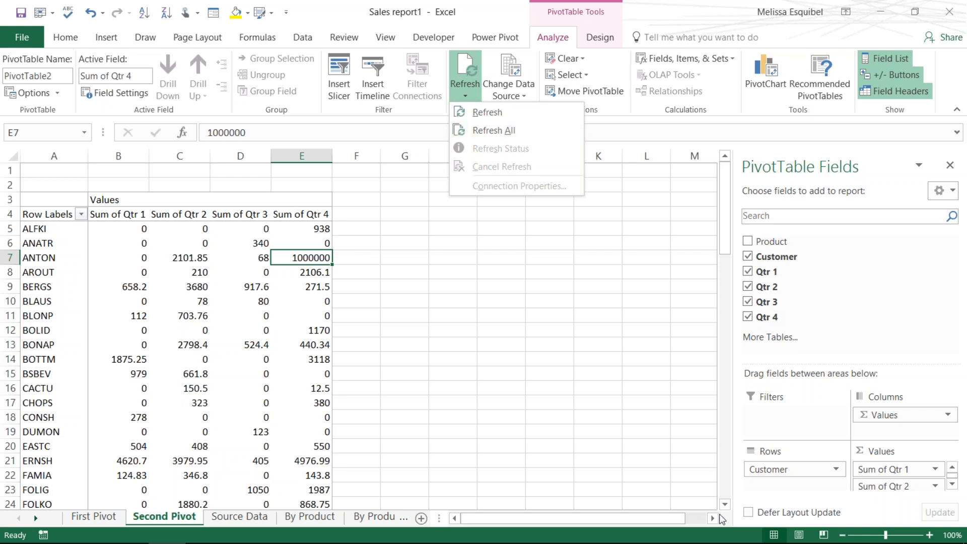
pyautogui.click(659, 529)
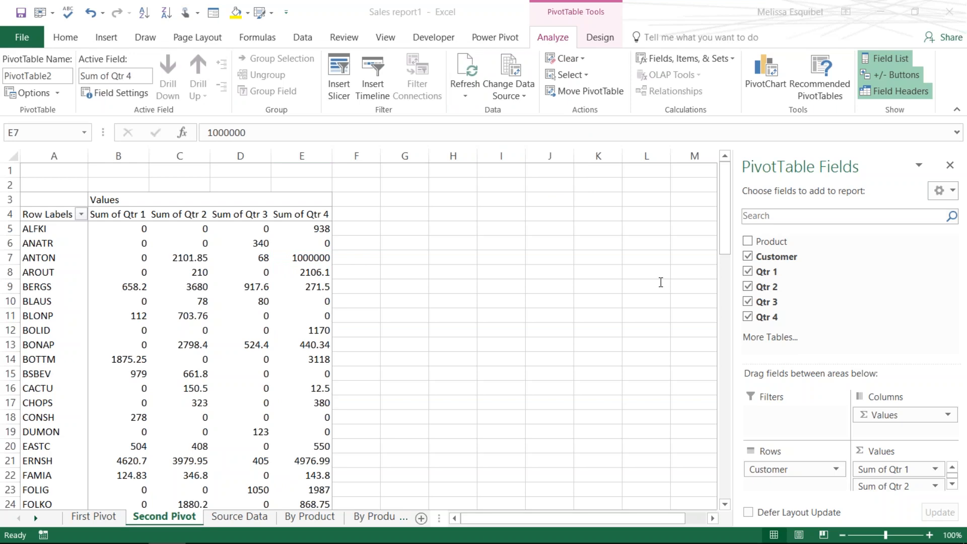
pyautogui.click(563, 349)
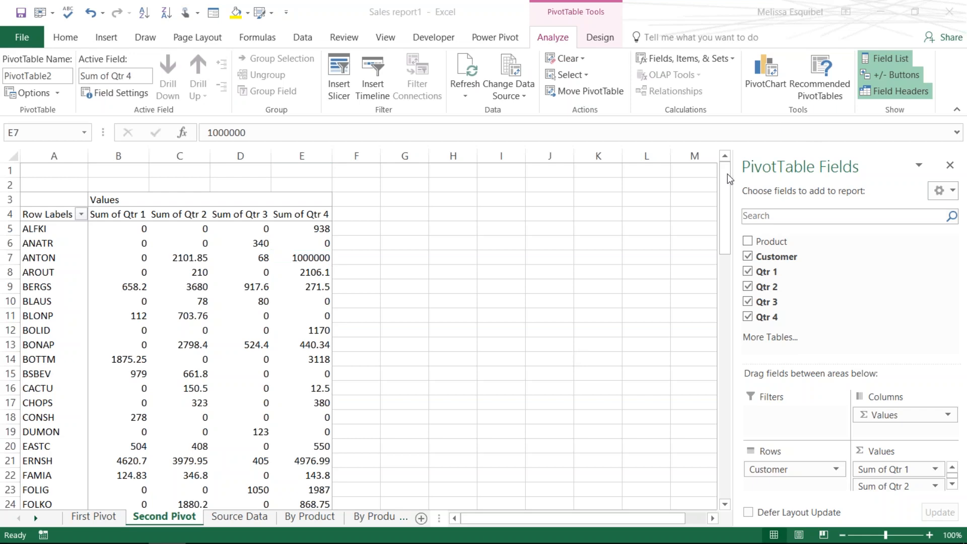
pyautogui.click(286, 331)
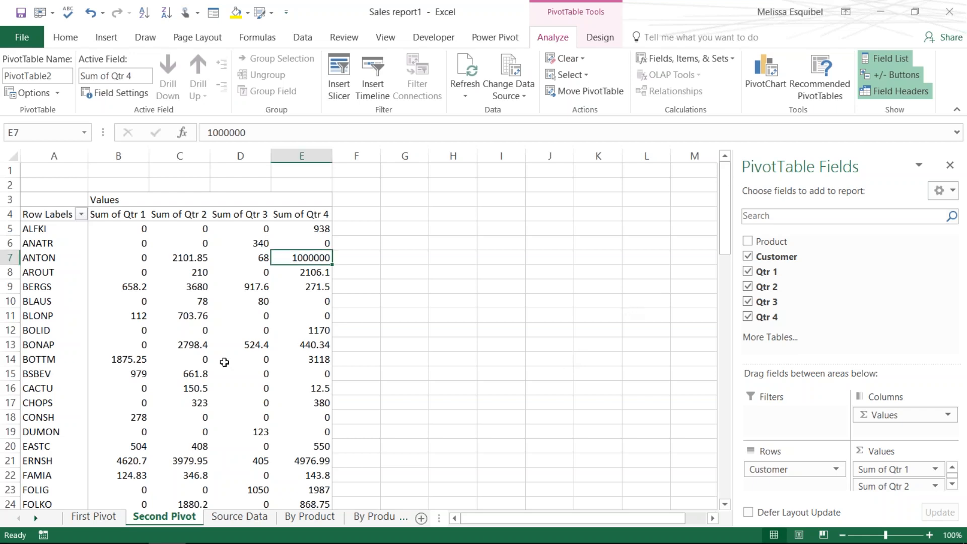
# Step: Format the Source Data range A1:F278 as a table with headers, using the light red gridded style with banded rows
pyautogui.click(258, 517)
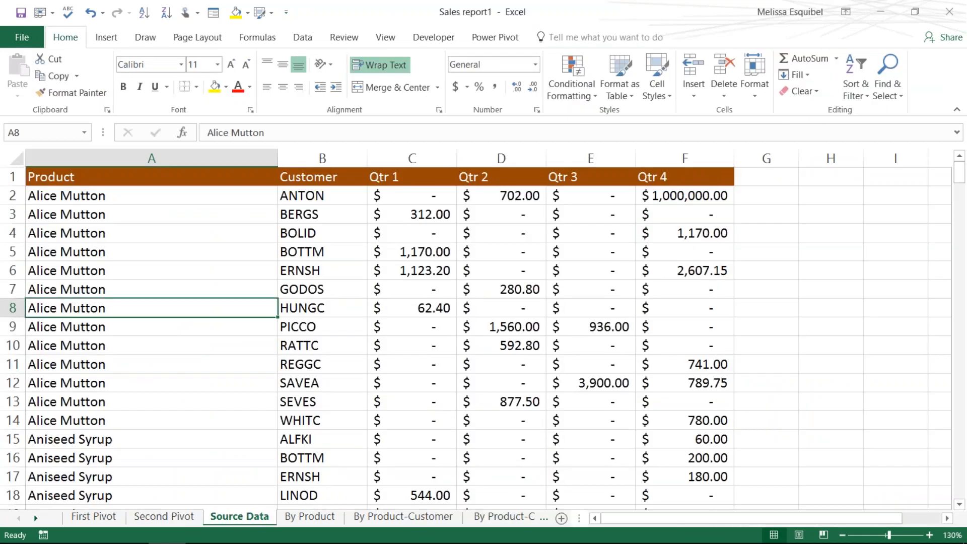
pyautogui.hotkey('ctrl', 'Down')
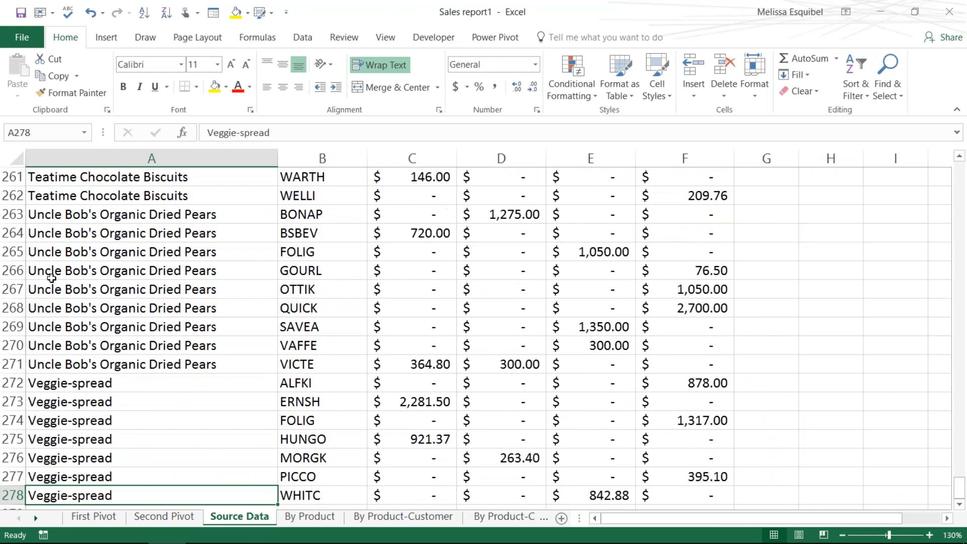
pyautogui.click(11, 365)
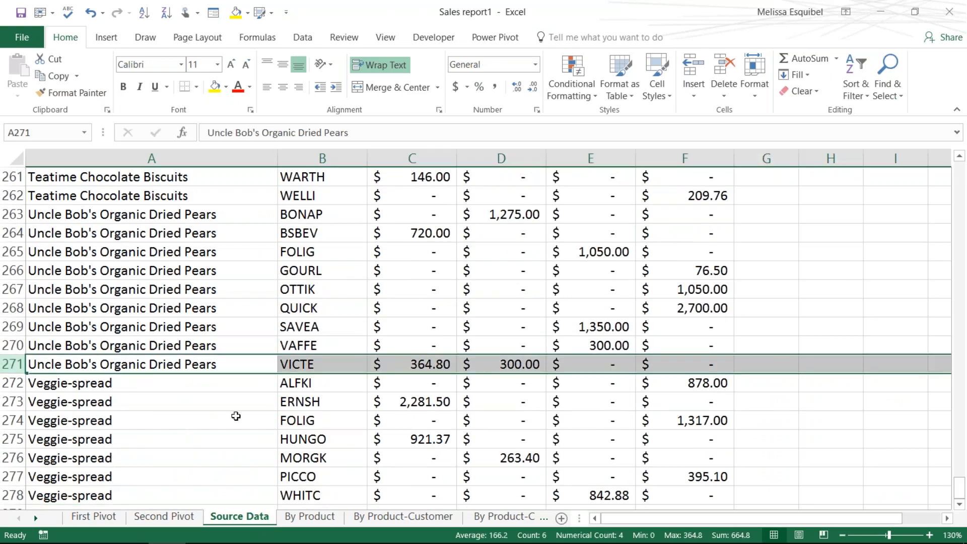
pyautogui.scroll(-3, 236, 416)
pyautogui.click(378, 227)
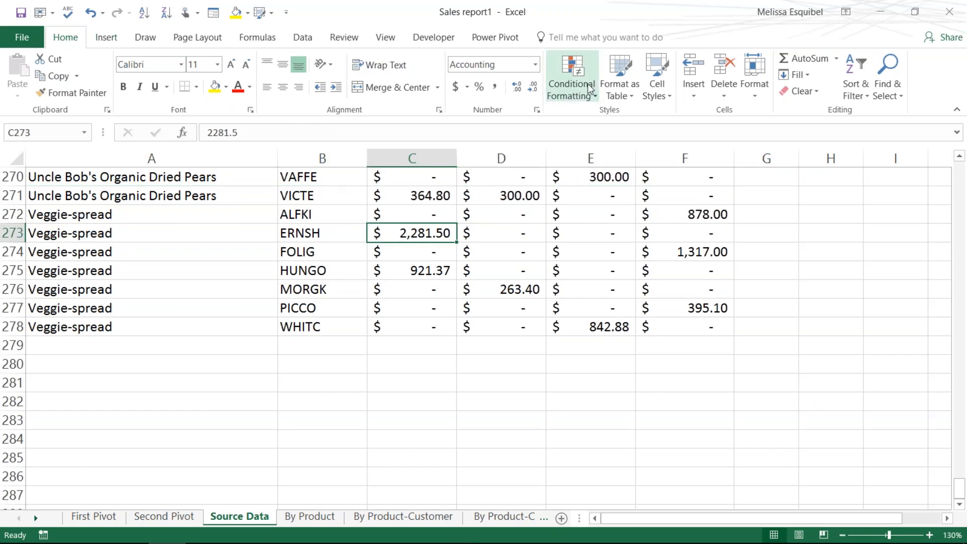
pyautogui.click(618, 83)
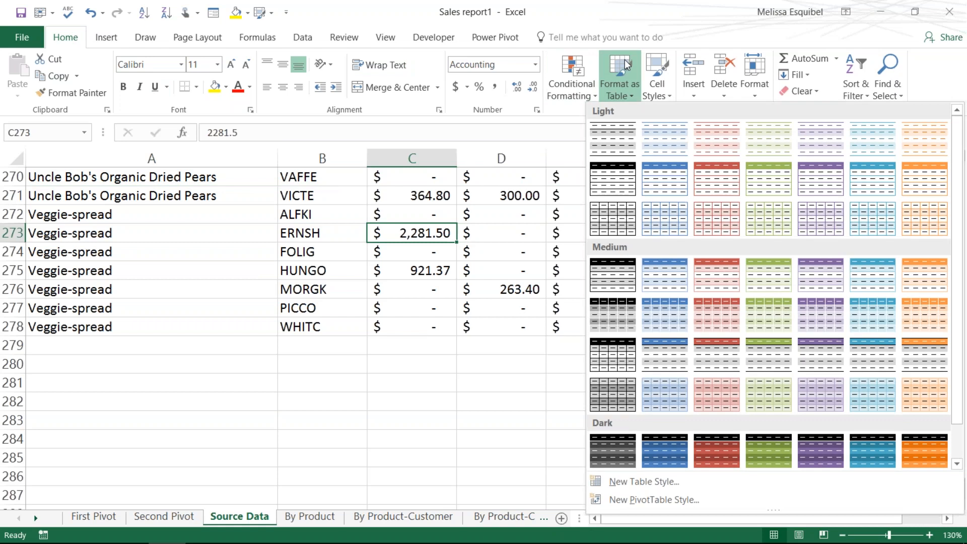
pyautogui.click(719, 207)
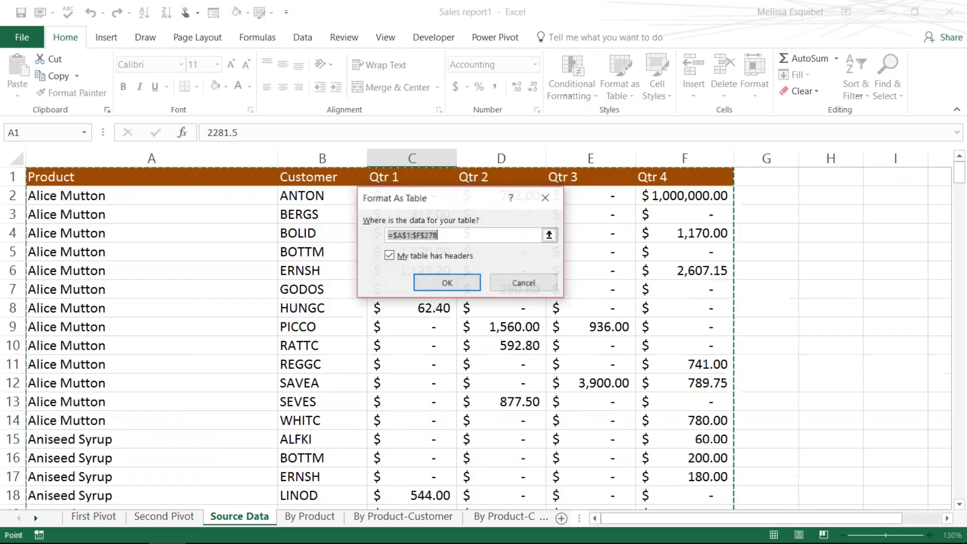
pyautogui.click(447, 283)
# Step: Add a new blank row 279 at the end of the Source Data table
pyautogui.scroll(-7, 475, 315)
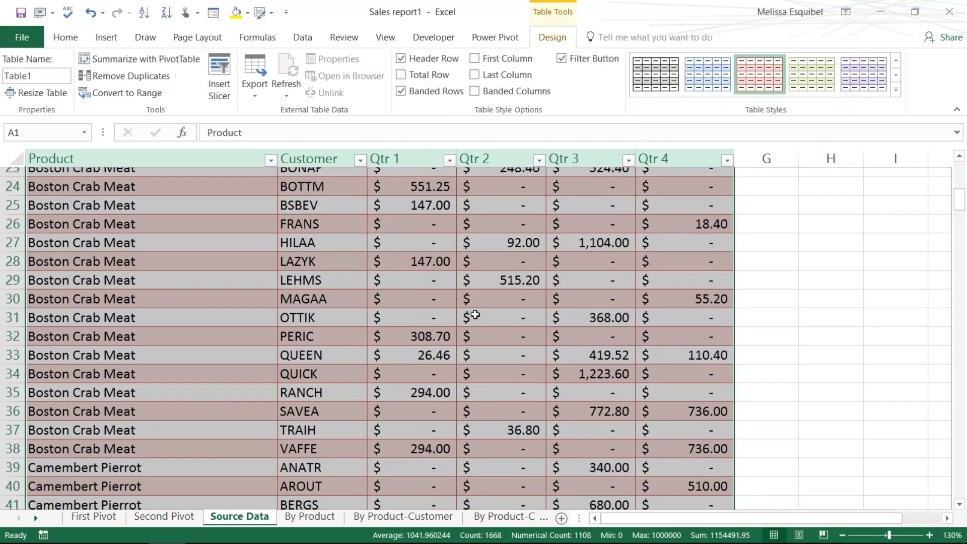
pyautogui.scroll(-15, 475, 314)
pyautogui.click(659, 438)
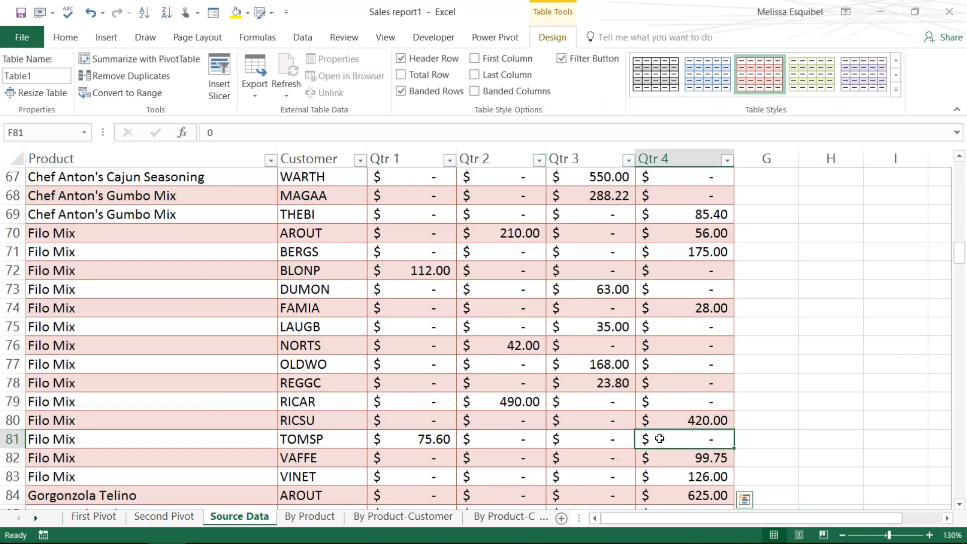
pyautogui.hotkey('ctrl', 'Down')
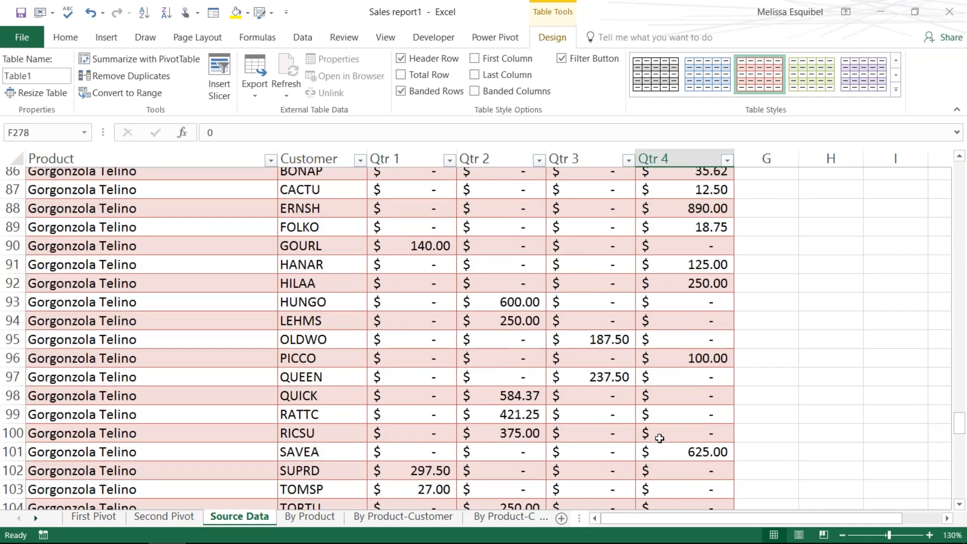
pyautogui.press('Tab')
pyautogui.press('Tab')
pyautogui.press('Tab')
pyautogui.press('Tab')
pyautogui.press('Tab')
pyautogui.press('Tab')
pyautogui.press('Tab')
pyautogui.press('Tab')
pyautogui.press('Tab')
pyautogui.press('Tab')
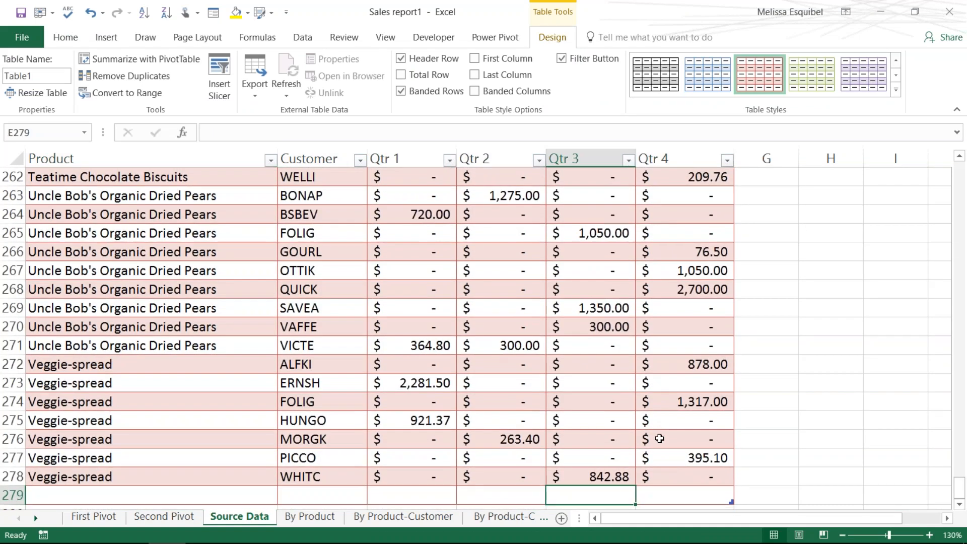
# Step: Add two more blank rows, 280 and 281, at the end of the Source Data table
pyautogui.press('Tab')
pyautogui.press('Tab')
pyautogui.press('Tab')
pyautogui.press('Tab')
pyautogui.press('Tab')
pyautogui.press('Tab')
pyautogui.press('Tab')
pyautogui.press('Tab')
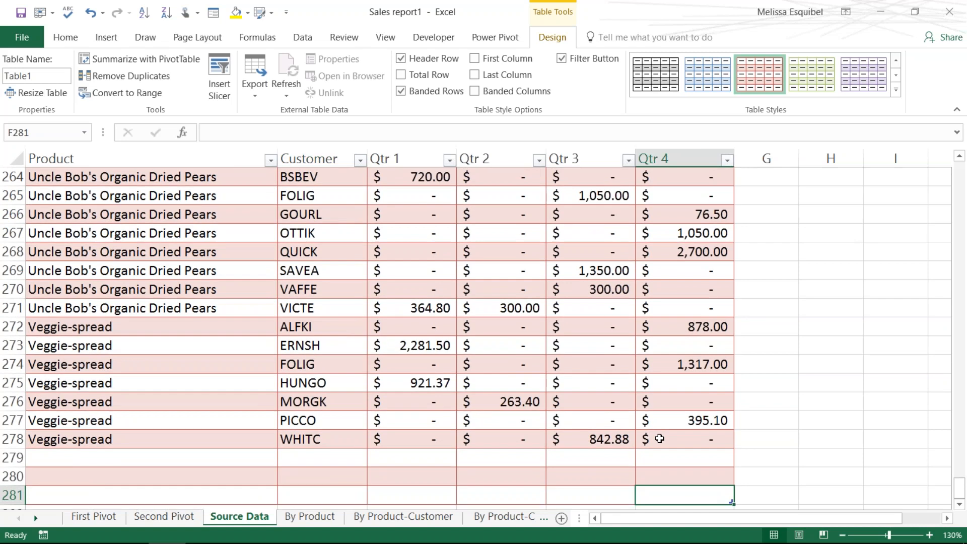
# Step: Undo the added blank rows and the table formatting on the Source Data sheet
pyautogui.hotkey('ctrl', 'z')
pyautogui.hotkey('ctrl', 'z')
pyautogui.hotkey('ctrl', 'z')
pyautogui.hotkey('ctrl', 'z')
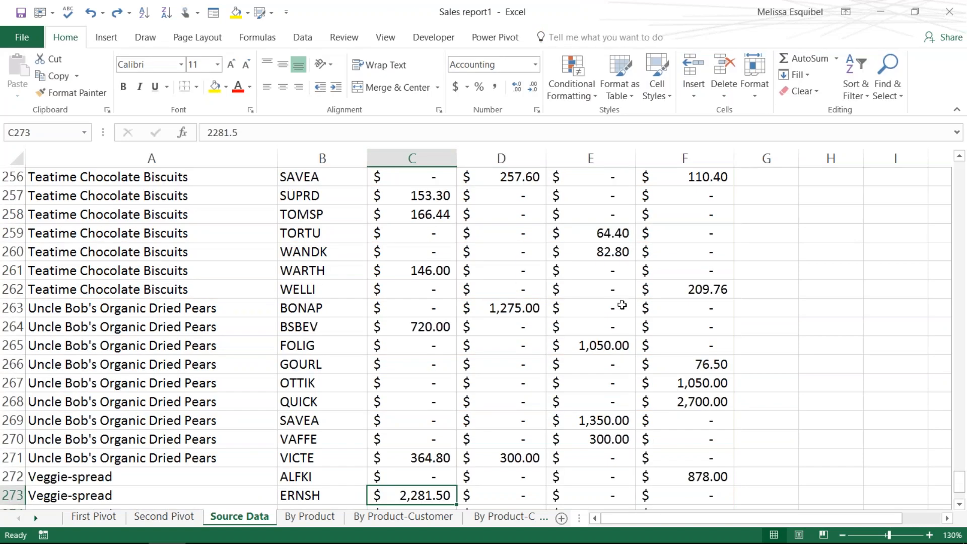
pyautogui.click(622, 305)
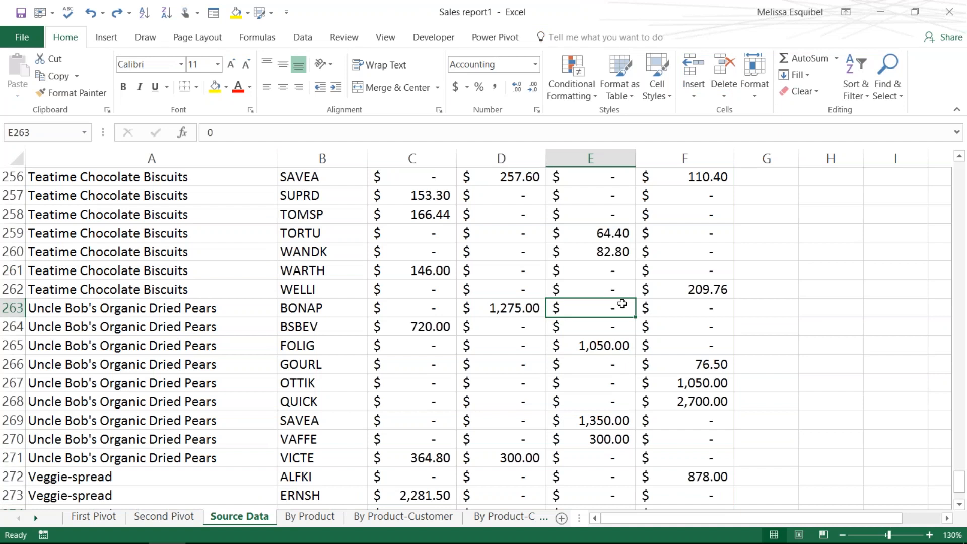
pyautogui.hotkey('alt', 'Tab')
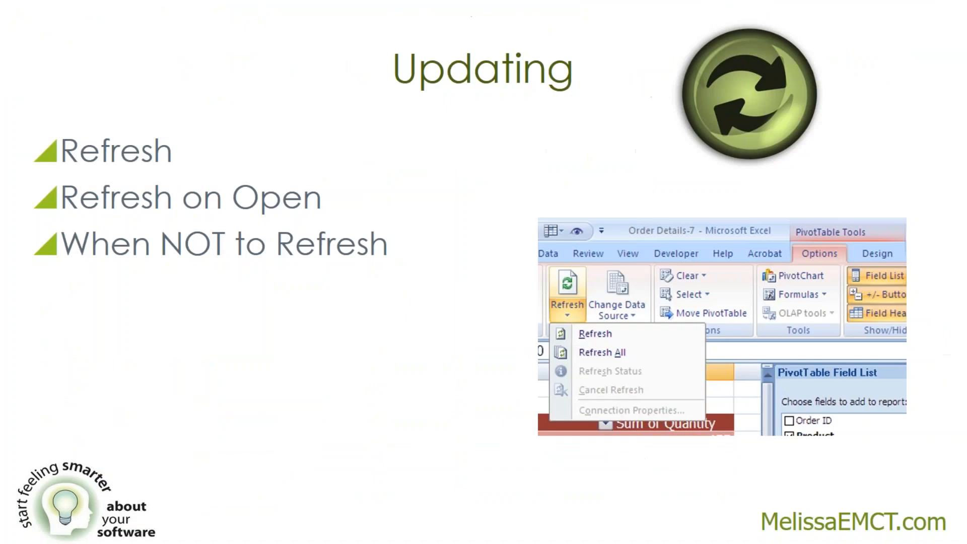
pyautogui.hotkey('alt', 'Tab')
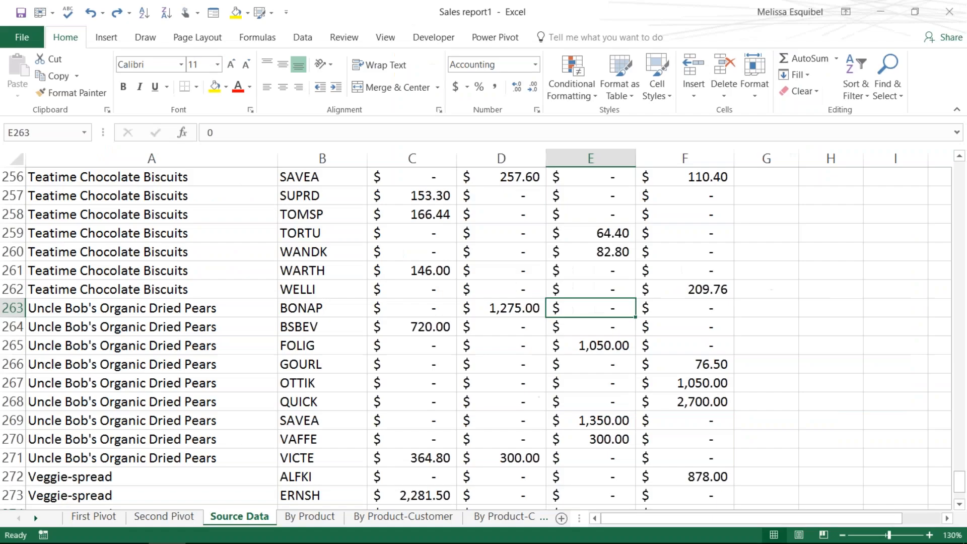
pyautogui.click(484, 359)
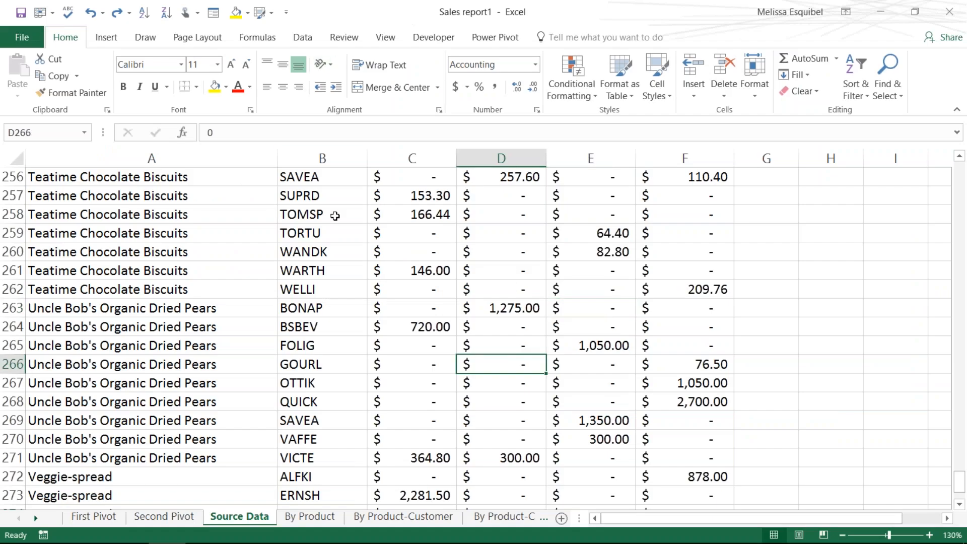
# Step: Change the data source of the First Pivot sheet's pivot table to 'Source Data'!$A$1:$F$280
pyautogui.click(94, 517)
pyautogui.click(236, 344)
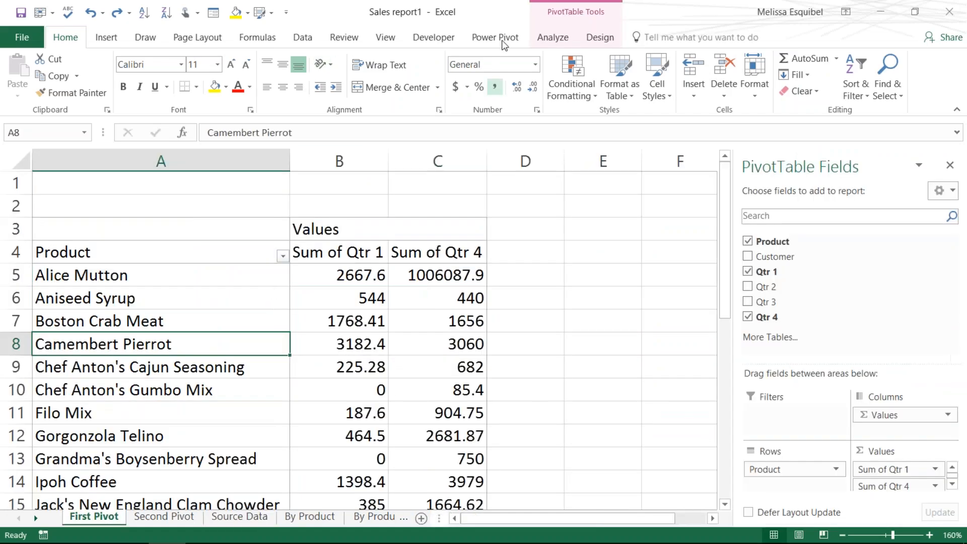
pyautogui.click(557, 37)
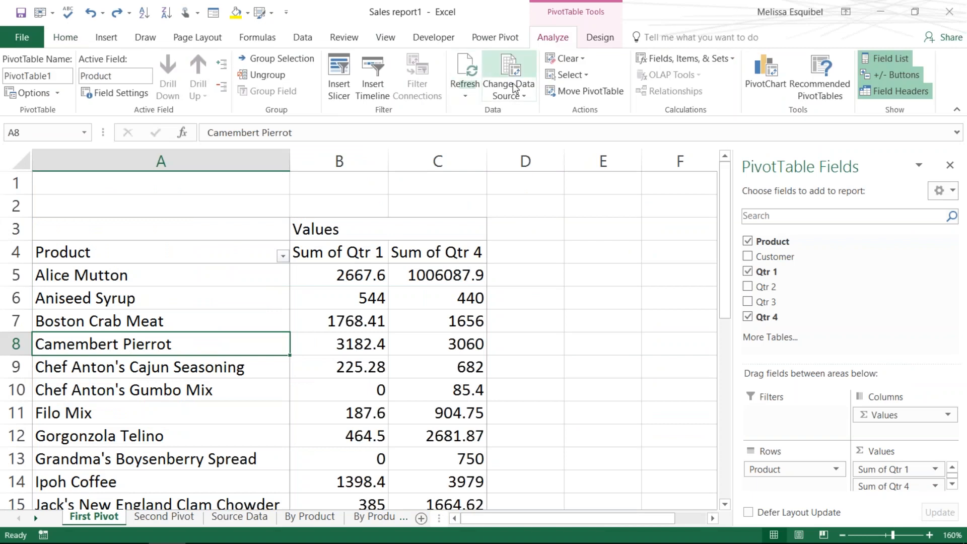
pyautogui.click(528, 98)
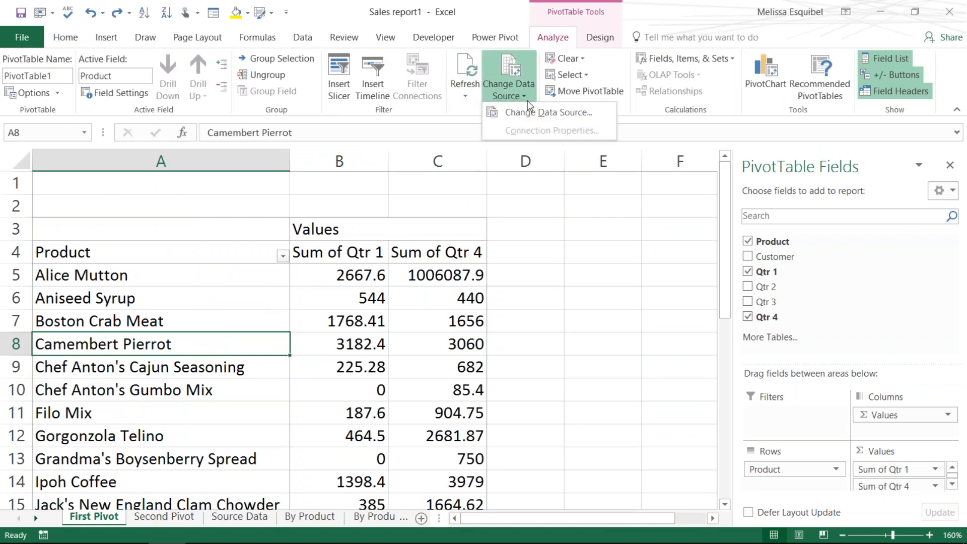
pyautogui.click(525, 113)
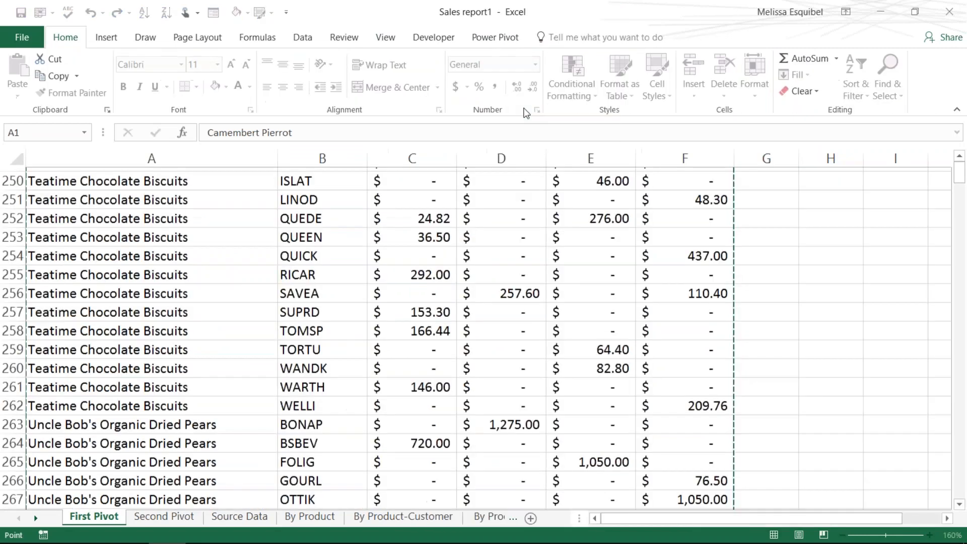
pyautogui.click(516, 224)
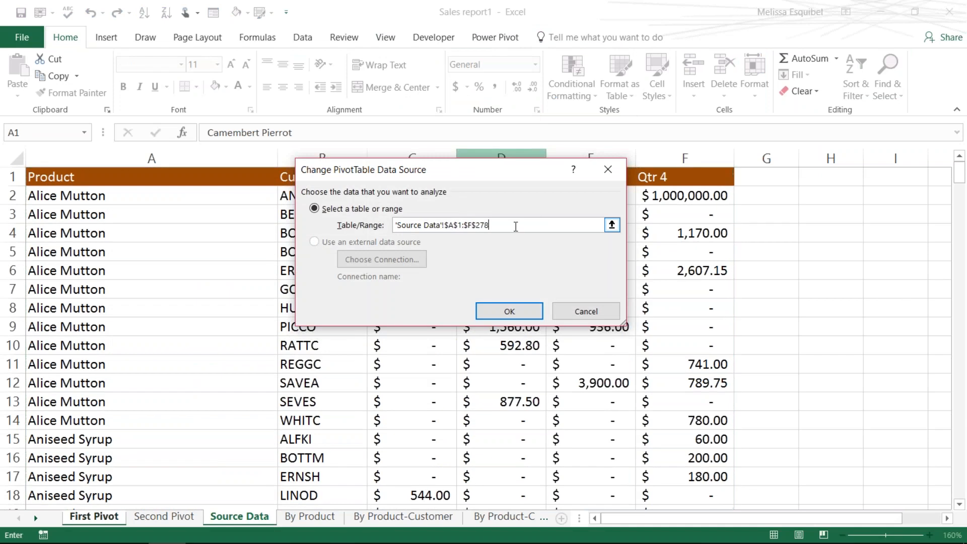
pyautogui.press('BackSpace')
pyautogui.press('BackSpace')
pyautogui.write('80')
pyautogui.click(509, 311)
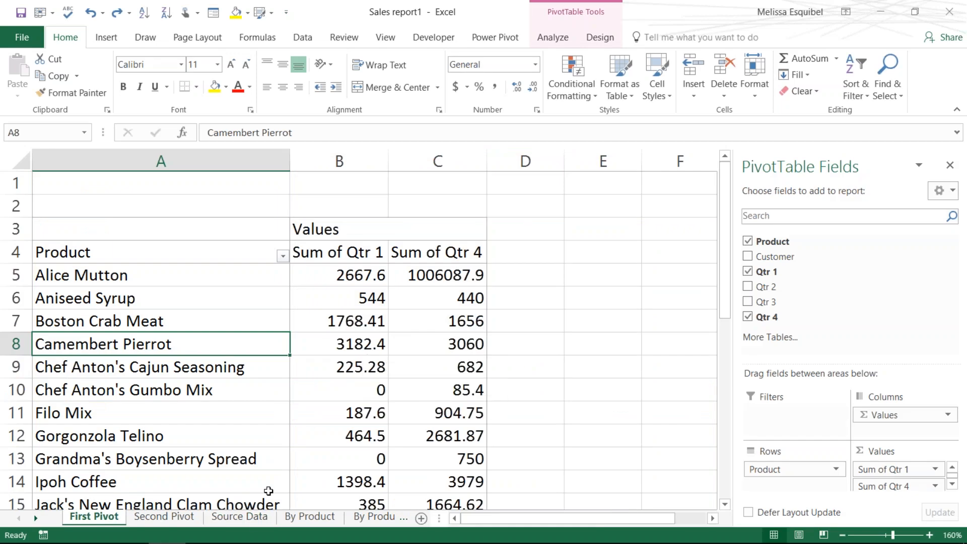
# Step: Copy the Source Data sheet into a new workbook
pyautogui.click(253, 523)
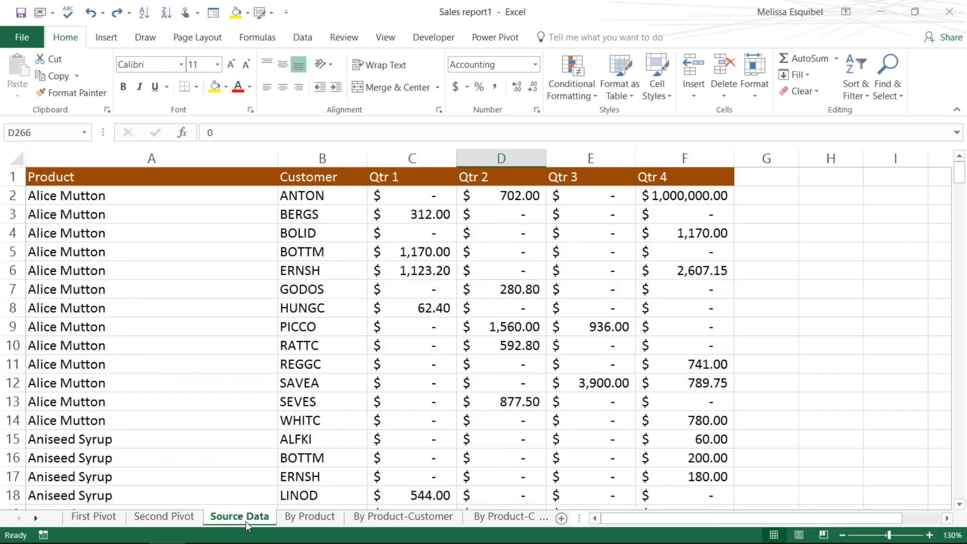
pyautogui.rightClick(246, 523)
pyautogui.click(296, 402)
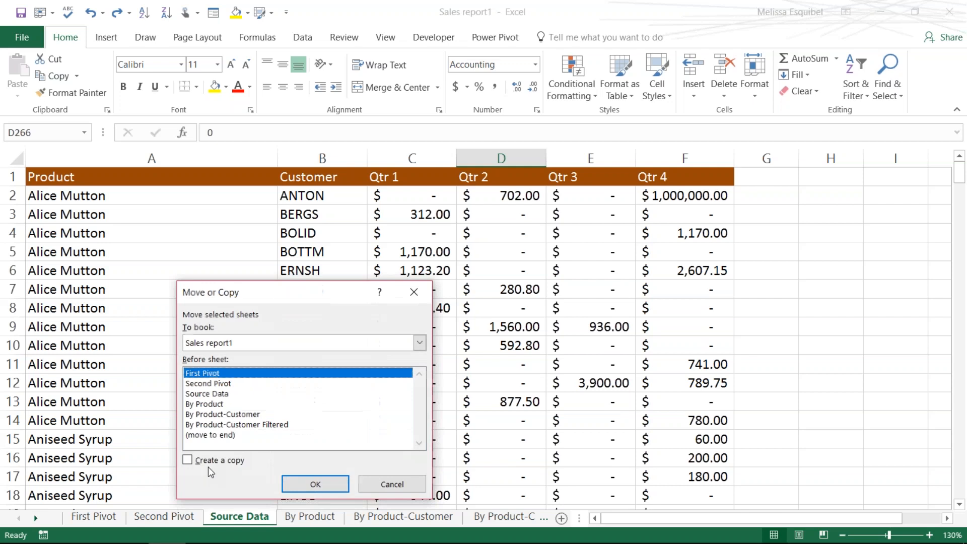
pyautogui.click(208, 460)
pyautogui.click(231, 344)
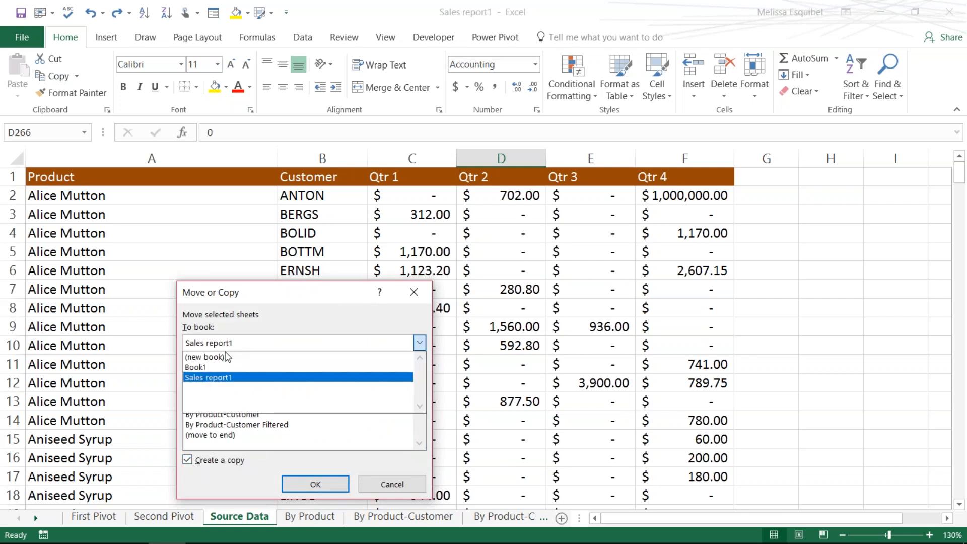
pyautogui.click(328, 365)
pyautogui.click(317, 485)
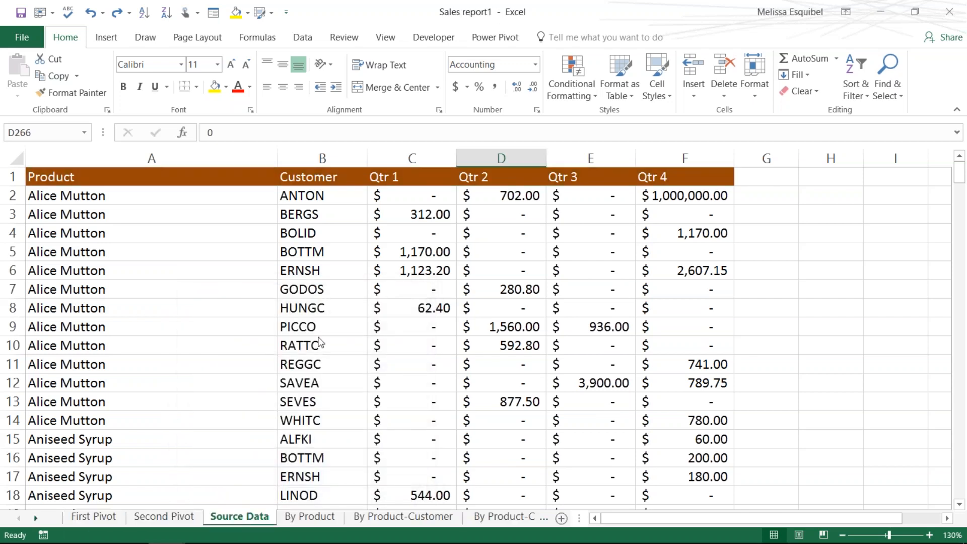
# Step: Format the copied source data as a table with the blue Medium style with a header row and banded rows
pyautogui.click(328, 325)
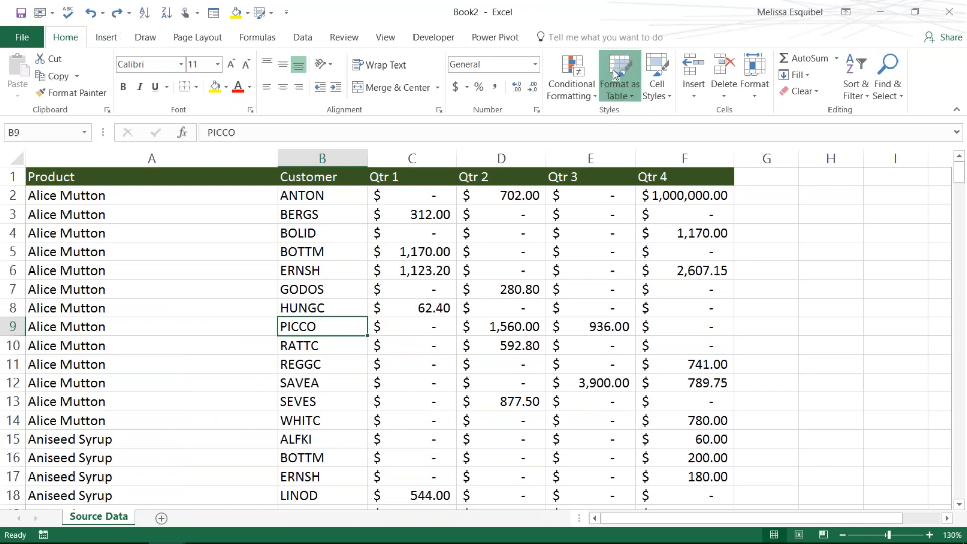
pyautogui.click(620, 84)
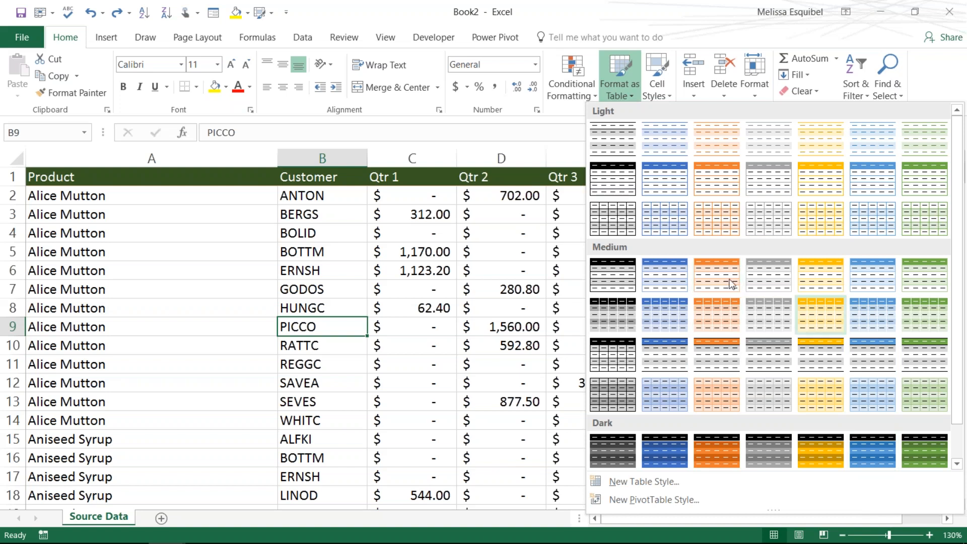
pyautogui.click(669, 270)
pyautogui.click(460, 282)
pyautogui.click(60, 76)
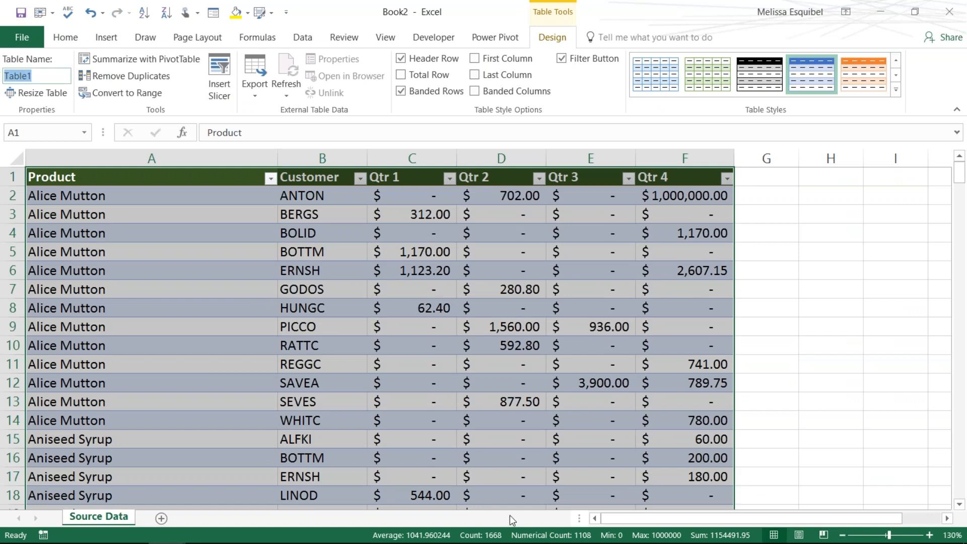
pyautogui.click(440, 343)
pyautogui.click(440, 343)
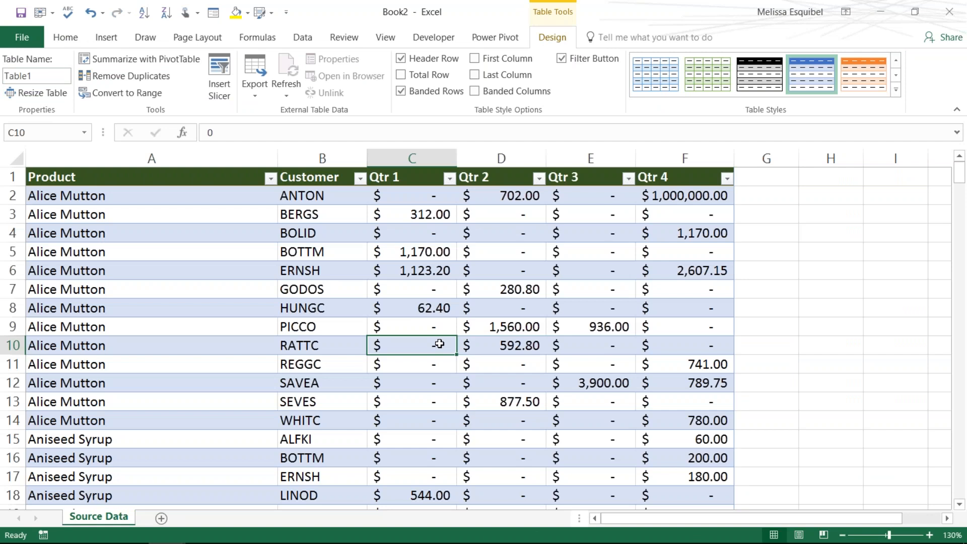
# Step: Set the Qtr 4 value of Alice Mutton for customer ANTON in cell F2 to 0
pyautogui.press('Up')
pyautogui.press('Up')
pyautogui.press('Up')
pyautogui.press('Up')
pyautogui.press('Up')
pyautogui.press('Up')
pyautogui.press('Up')
pyautogui.press('Up')
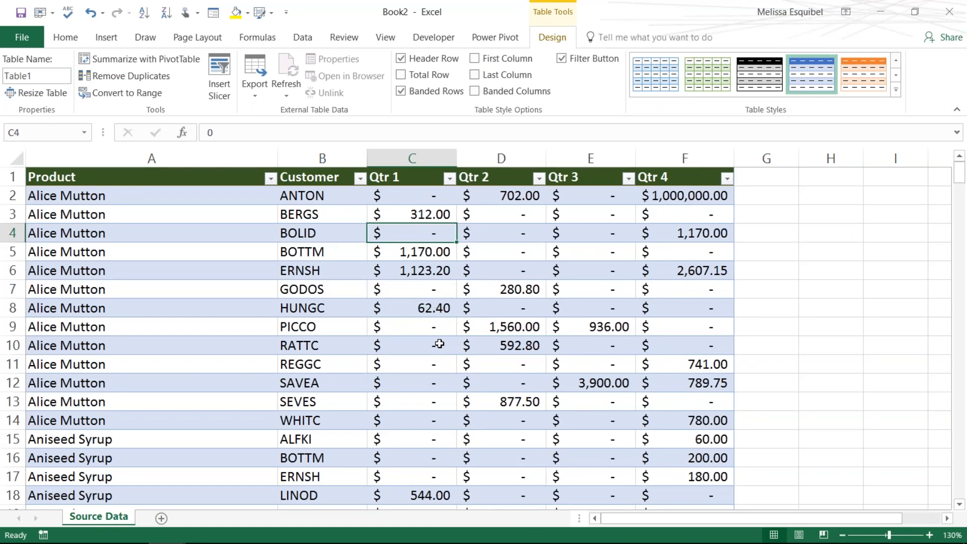
pyautogui.press('Right')
pyautogui.press('Right')
pyautogui.press('Right')
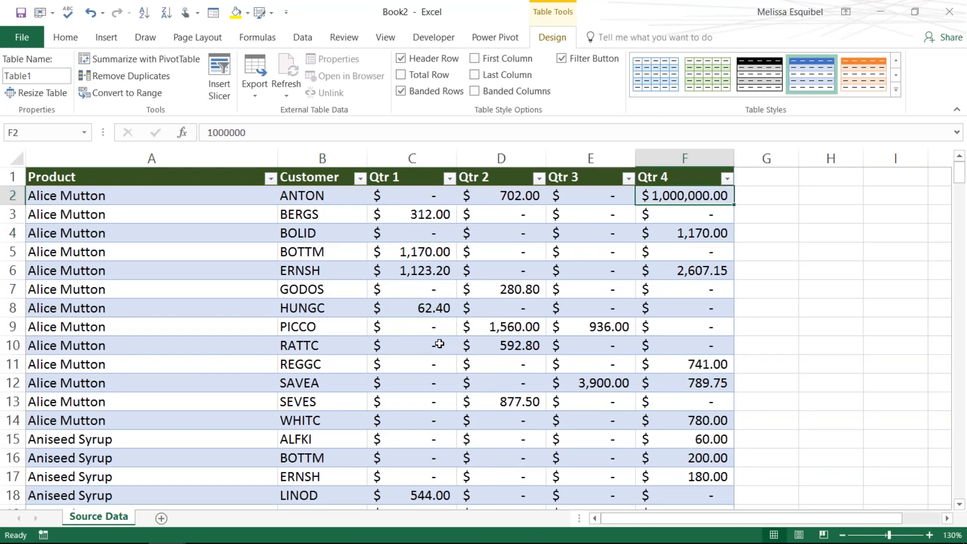
pyautogui.press('Delete')
pyautogui.write('0')
pyautogui.press('Return')
pyautogui.click(215, 322)
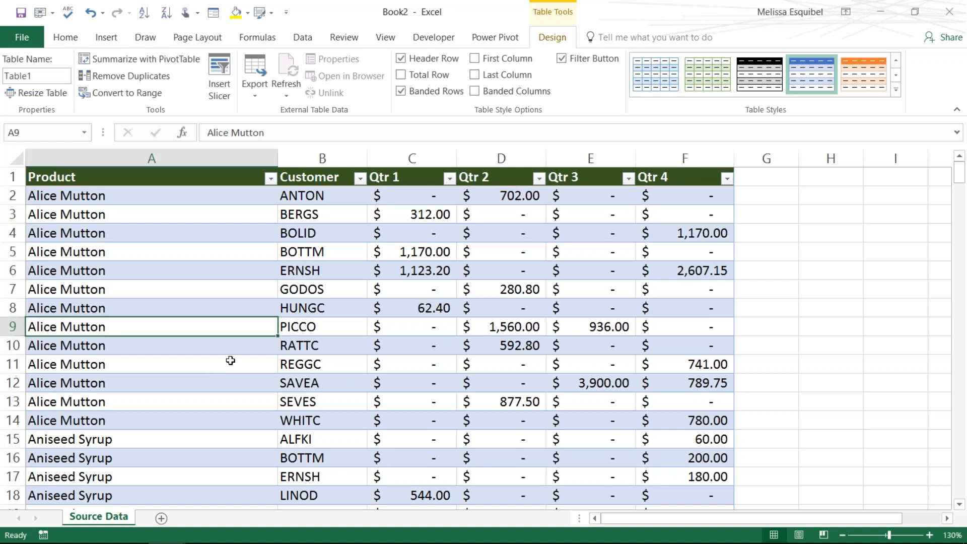
pyautogui.click(106, 37)
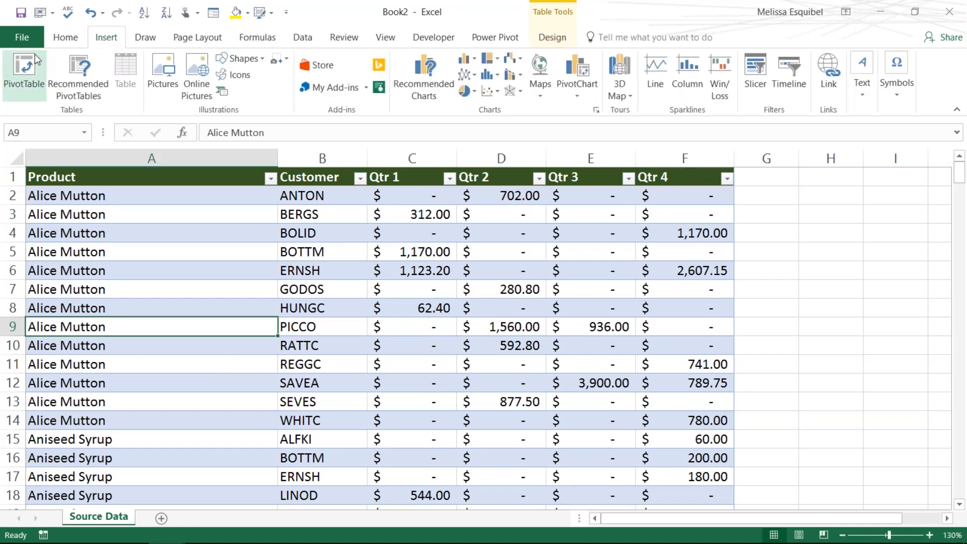
pyautogui.click(24, 68)
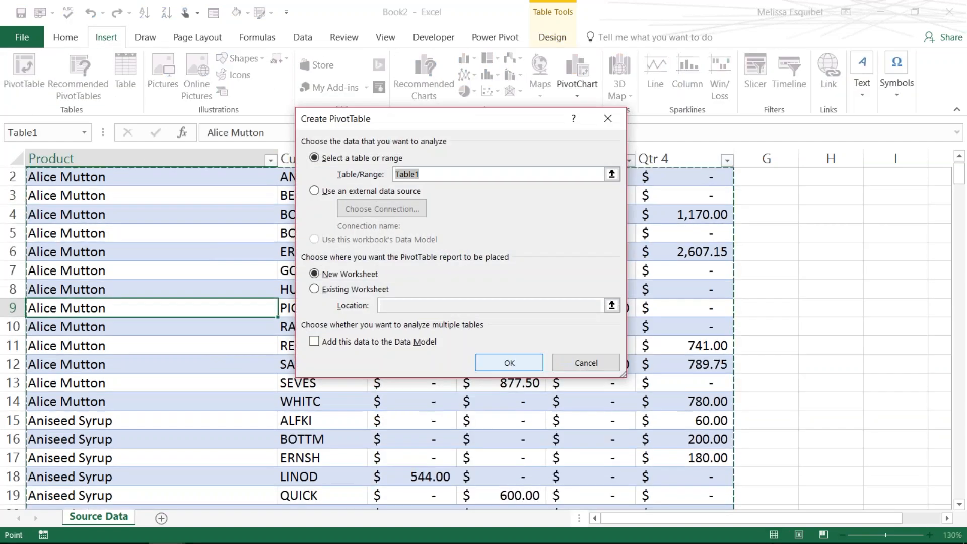
pyautogui.press('Return')
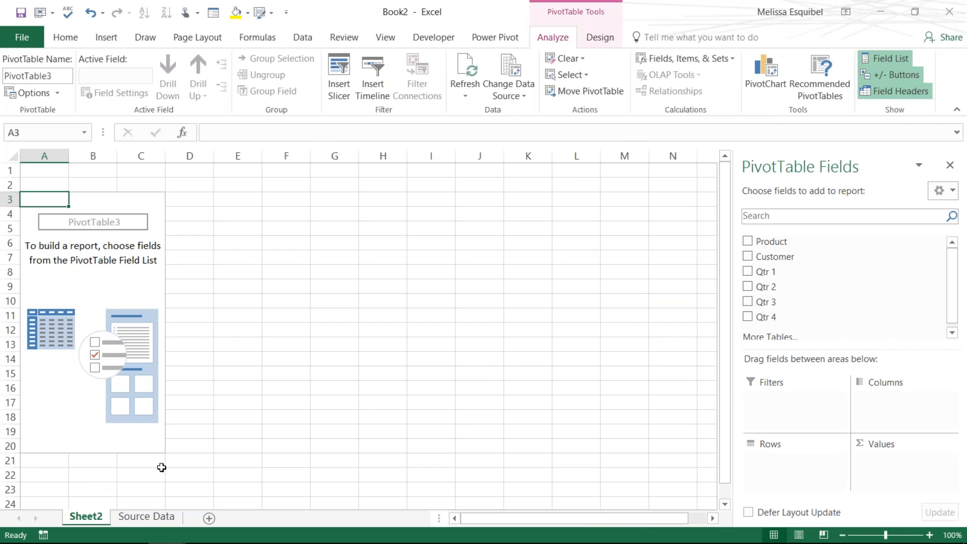
pyautogui.rightClick(97, 524)
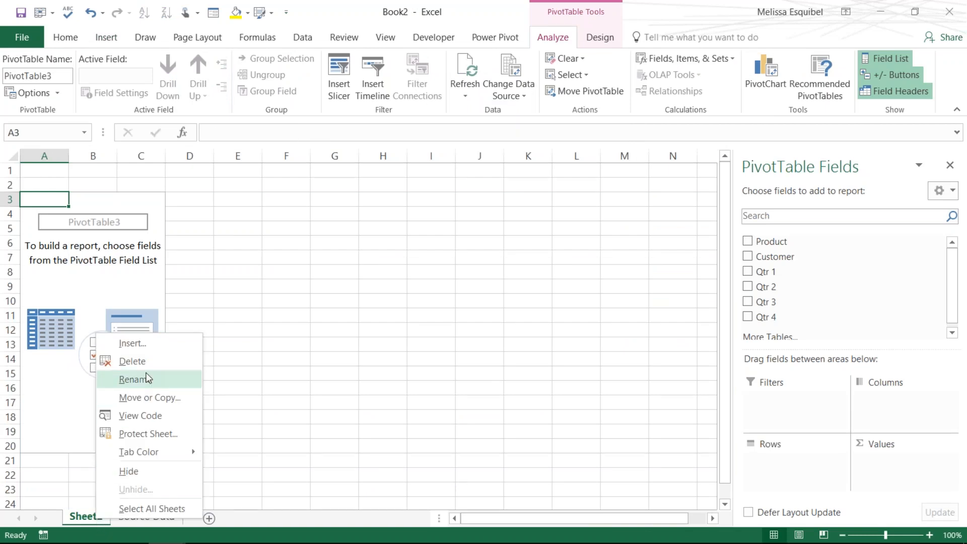
pyautogui.click(134, 361)
pyautogui.click(459, 321)
# Step: Create a pivot table from Table1 on a new worksheet, with Product as rows and the sums of Qtr 1 and Qtr 4 as values
pyautogui.click(106, 38)
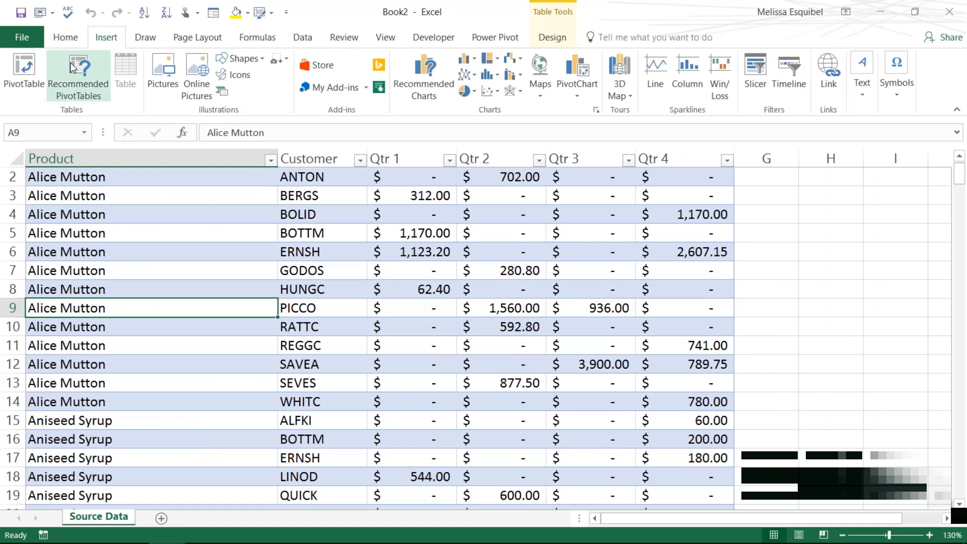
pyautogui.click(25, 71)
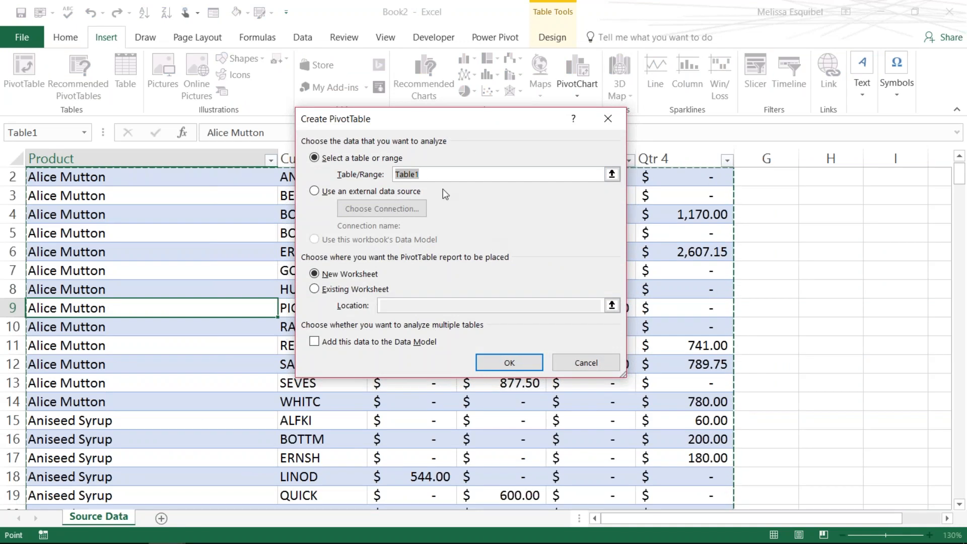
pyautogui.click(519, 373)
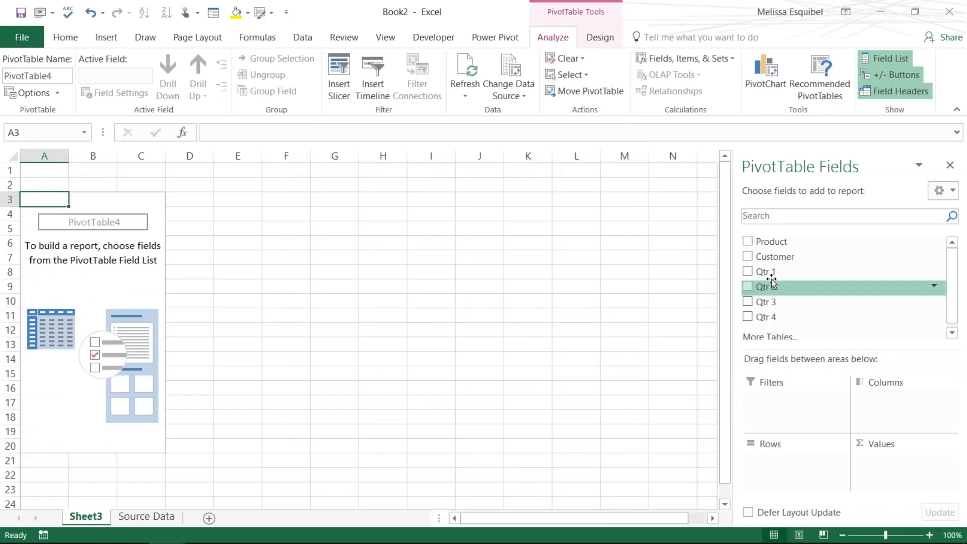
pyautogui.click(747, 242)
pyautogui.click(747, 271)
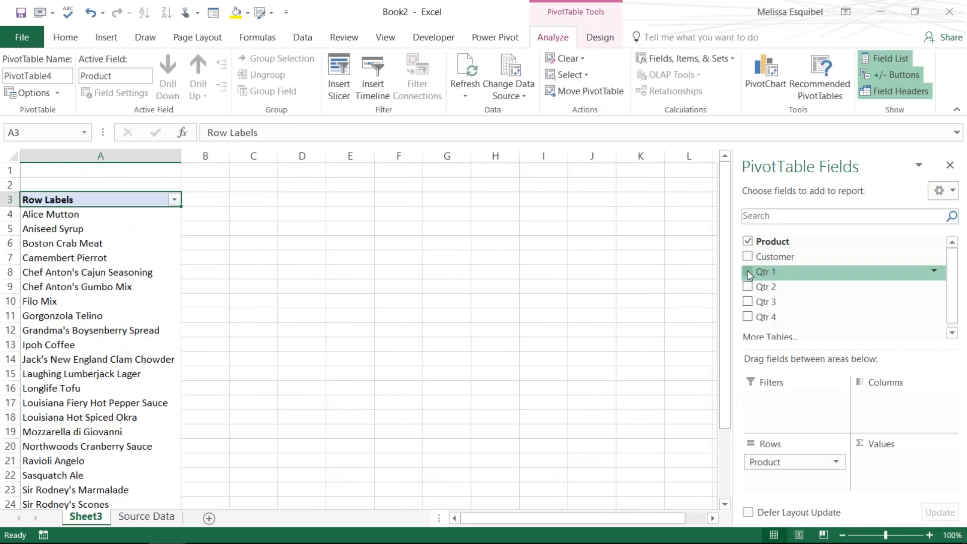
pyautogui.click(748, 317)
pyautogui.click(80, 271)
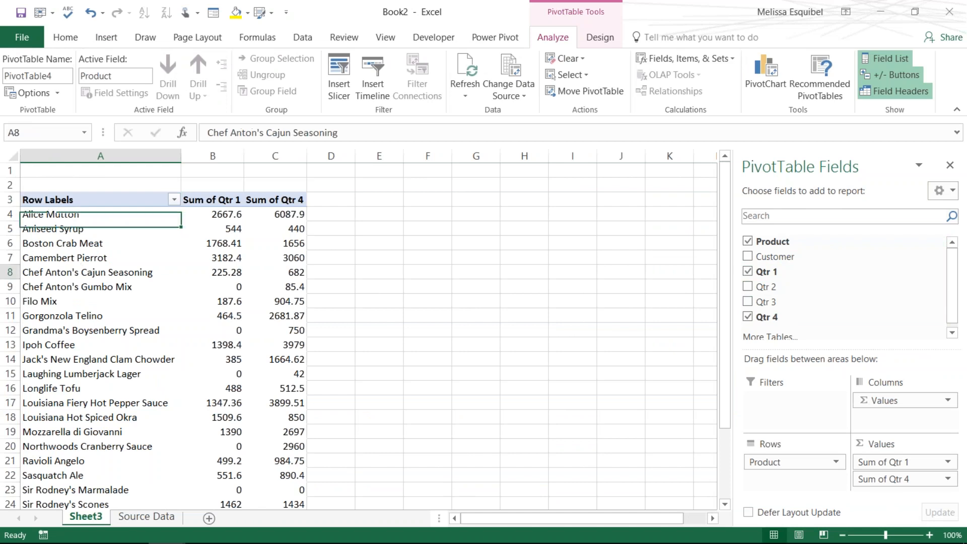
# Step: Start a new record in row 279 of the Source Data table with product Zucchini Bread and customer BERGS
pyautogui.click(133, 520)
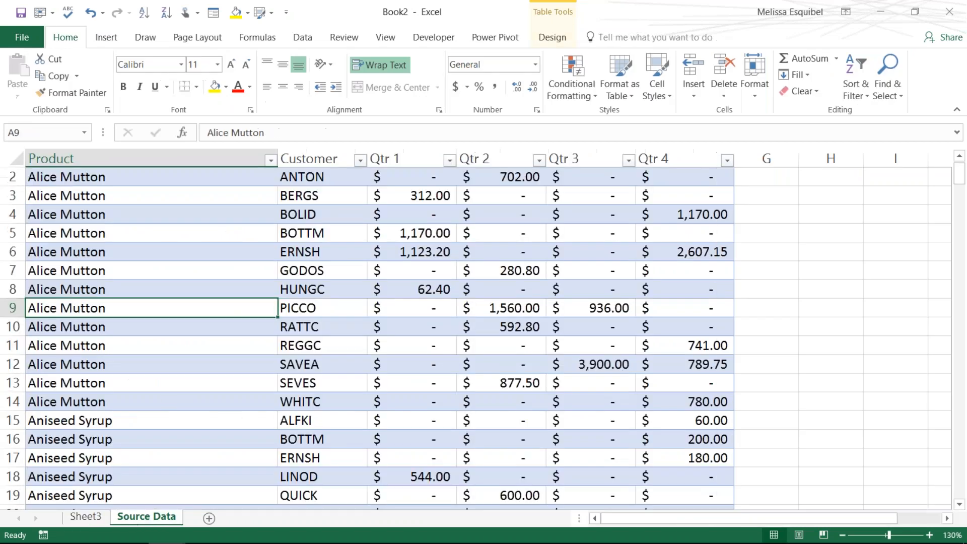
pyautogui.click(151, 406)
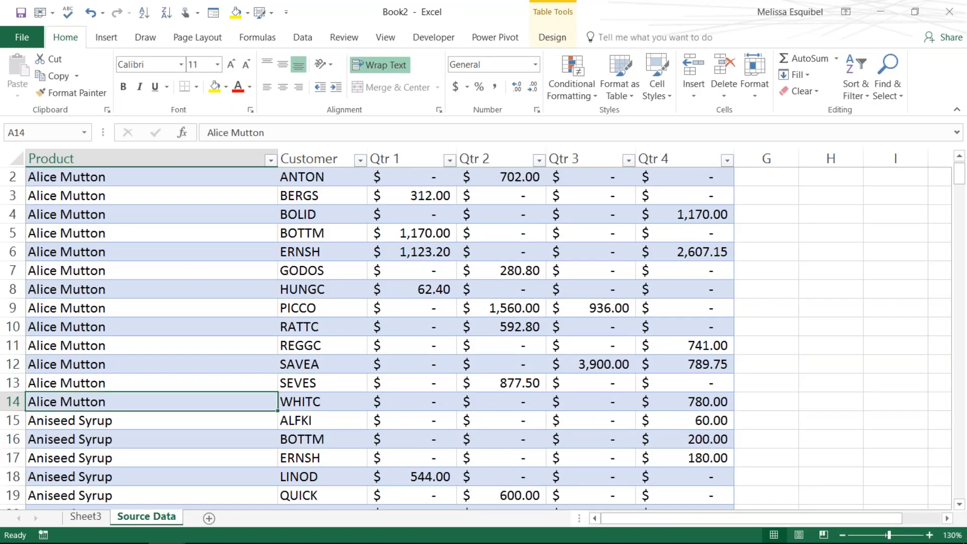
pyautogui.hotkey('ctrl', 'Down')
pyautogui.press('Right')
pyautogui.press('Right')
pyautogui.press('Right')
pyautogui.press('Right')
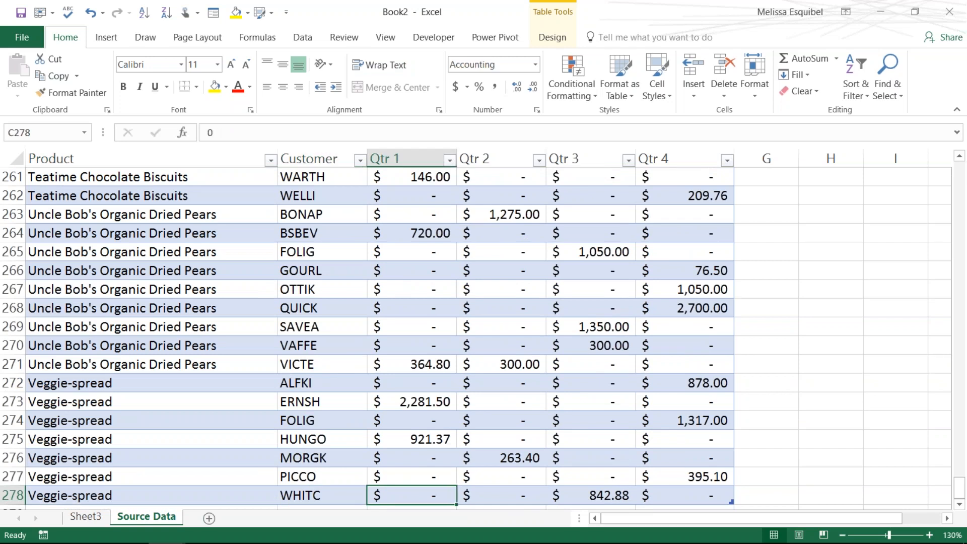
pyautogui.press('Right')
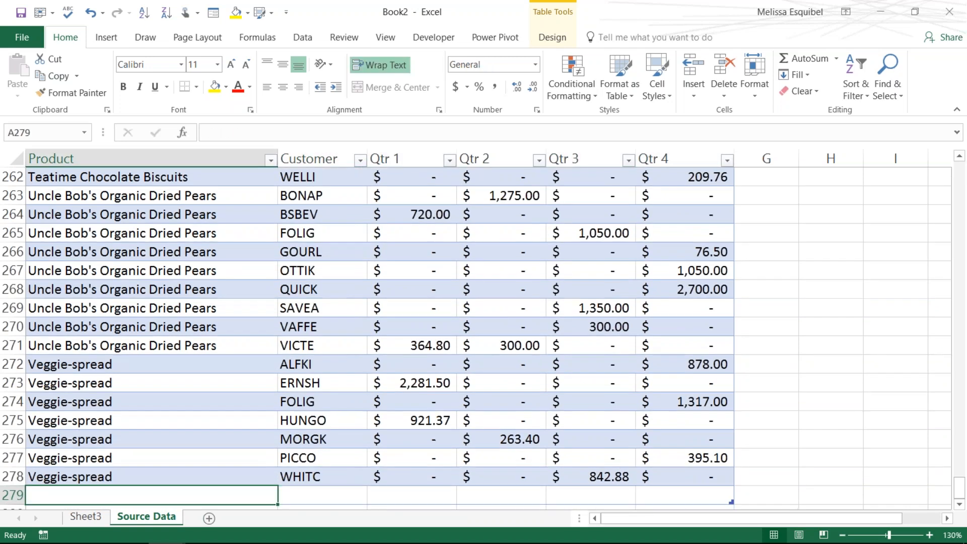
pyautogui.write('Zuc')
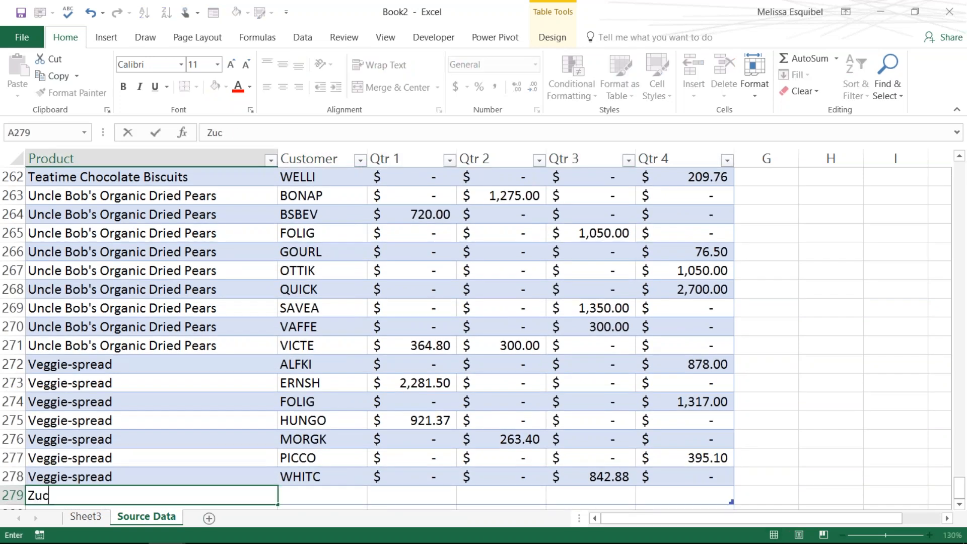
pyautogui.write('chini Bread')
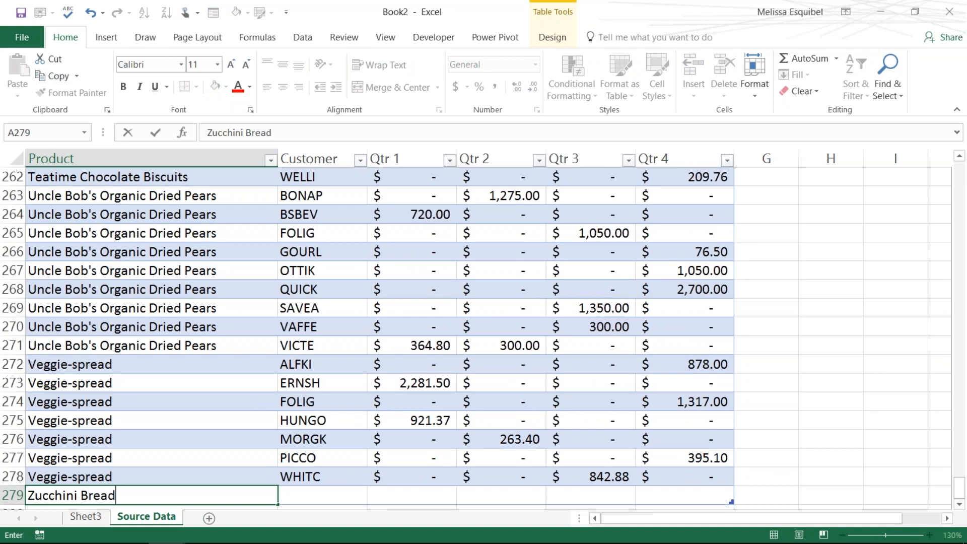
pyautogui.press('Tab')
pyautogui.write('BERGS')
pyautogui.press('Tab')
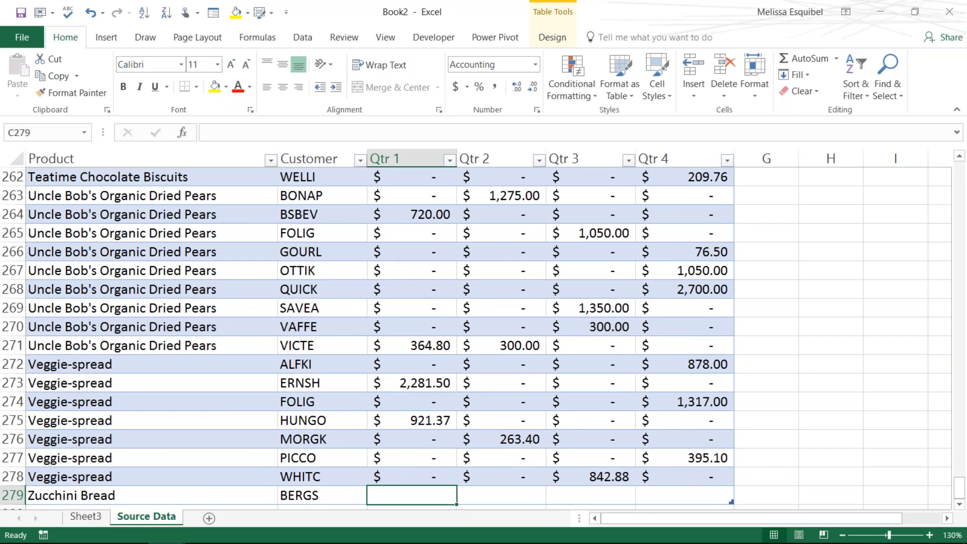
# Step: Enter 0 for Qtr 1, Qtr 2 and Qtr 3 and 1000000 for Qtr 4 in the Zucchini Bread row
pyautogui.write('0')
pyautogui.press('Tab')
pyautogui.write('0')
pyautogui.press('Tab')
pyautogui.write('0')
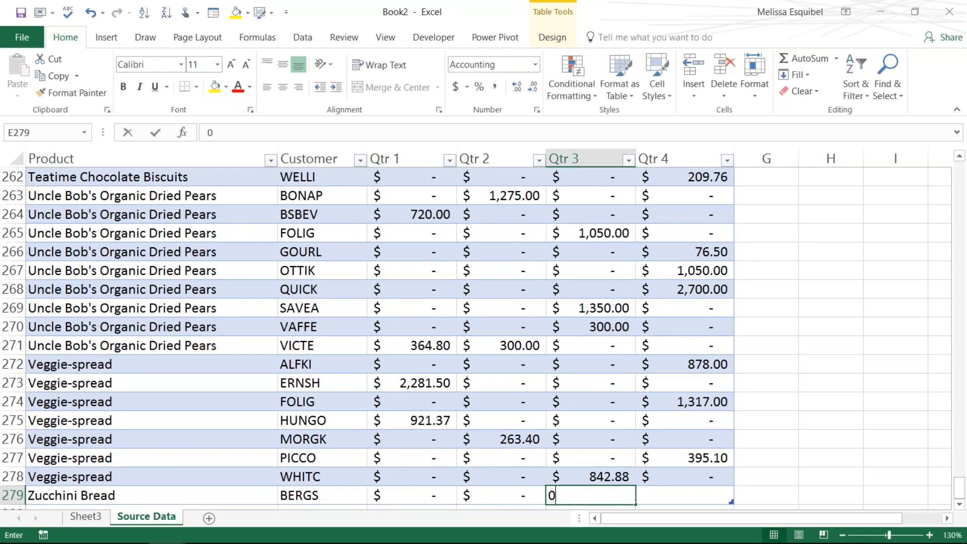
pyautogui.press('Tab')
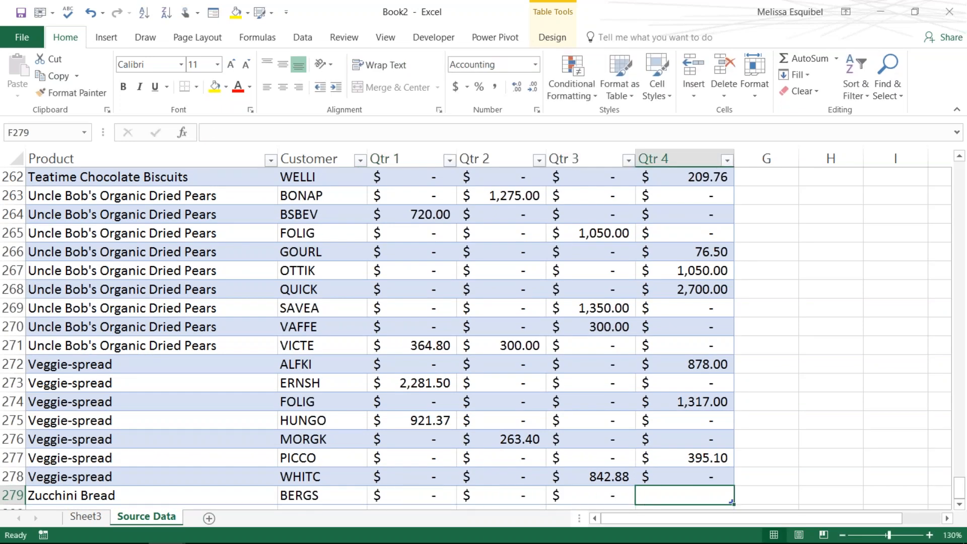
pyautogui.write('1000000')
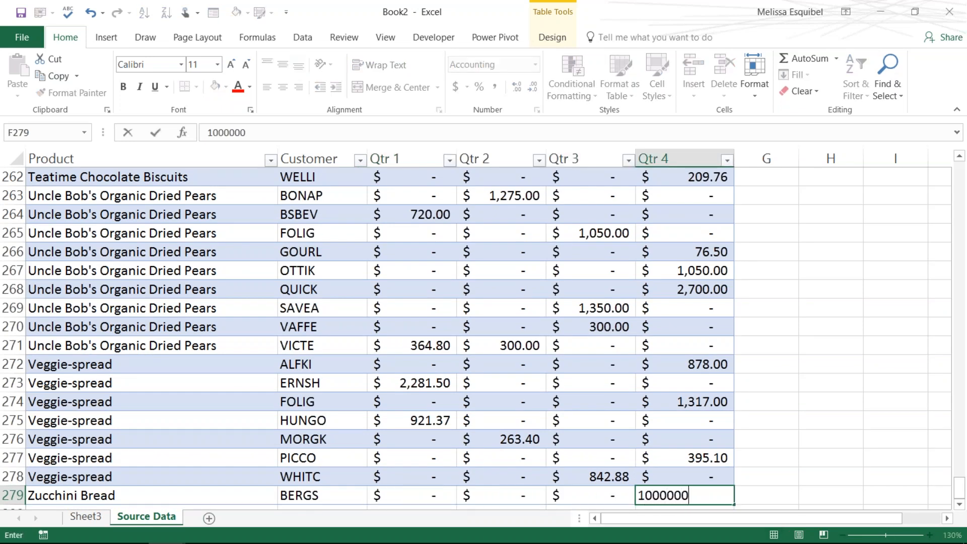
pyautogui.press('Return')
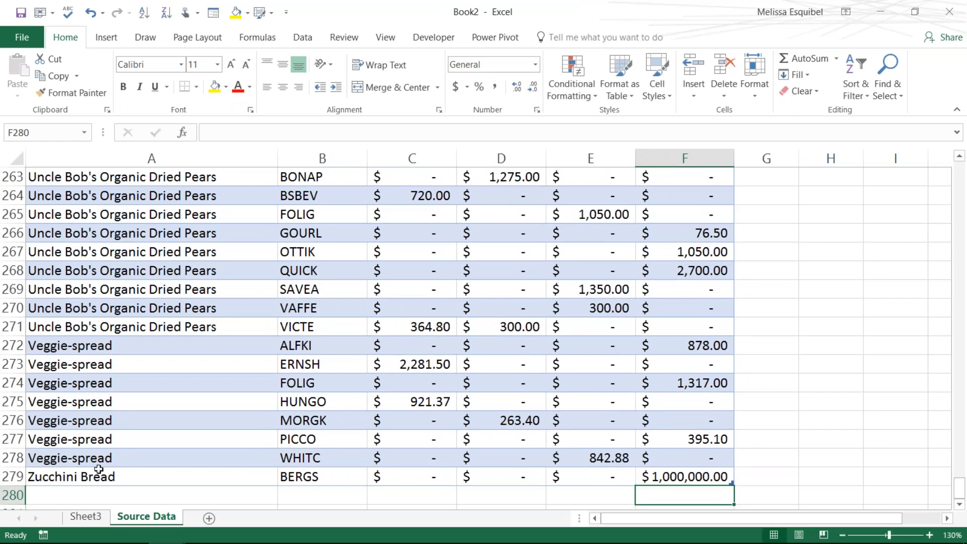
# Step: Refresh the pivot table on Sheet3 and select its Zucchini Bread row label
pyautogui.click(86, 516)
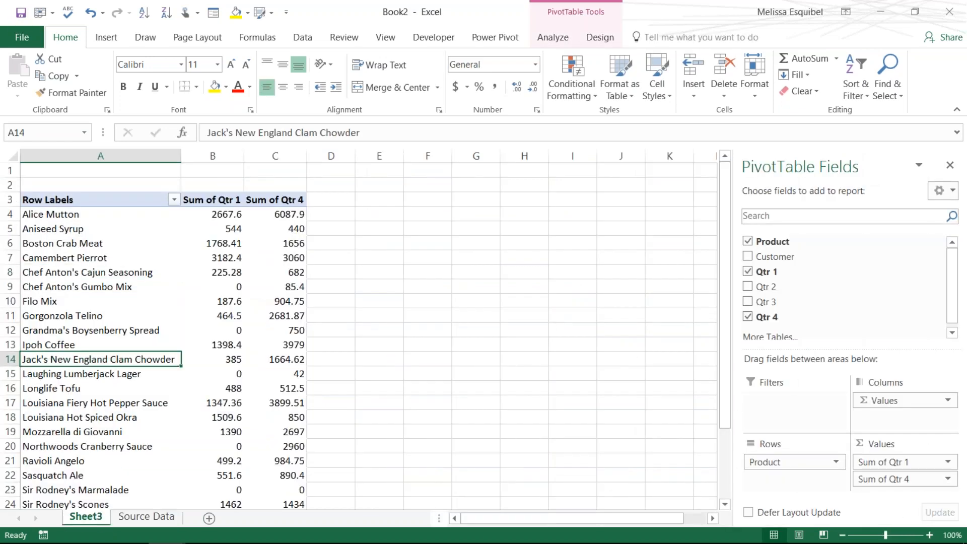
pyautogui.hotkey('ctrl', 'Down')
pyautogui.click(128, 361)
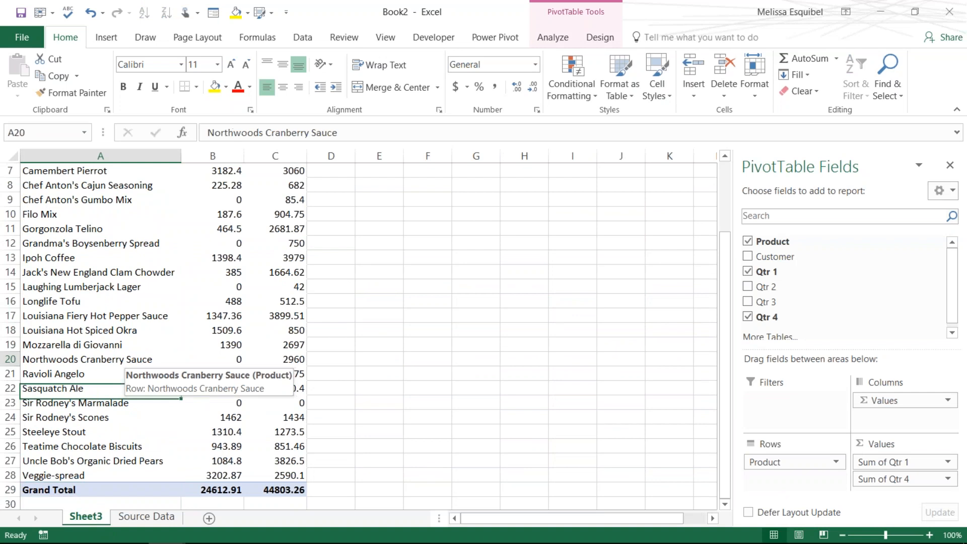
pyautogui.click(553, 38)
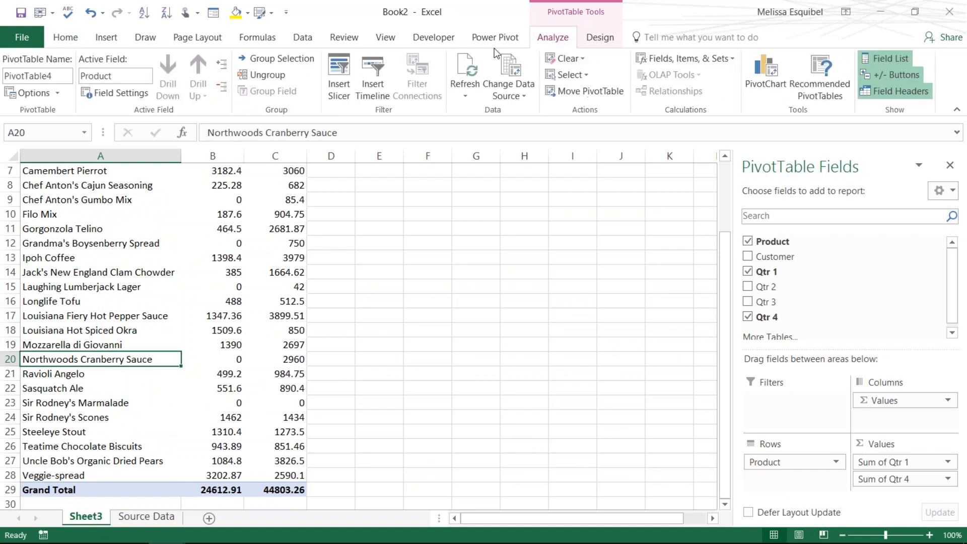
pyautogui.click(466, 73)
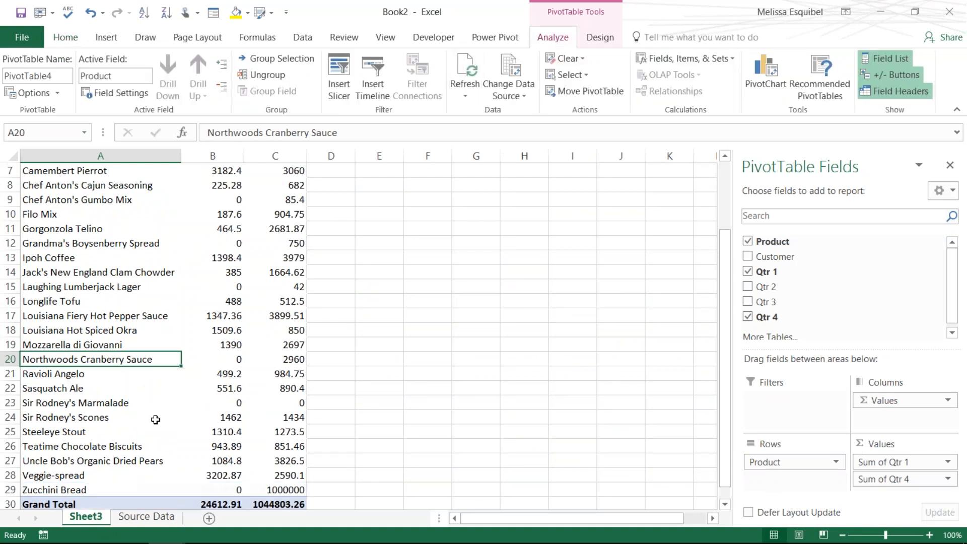
pyautogui.click(75, 490)
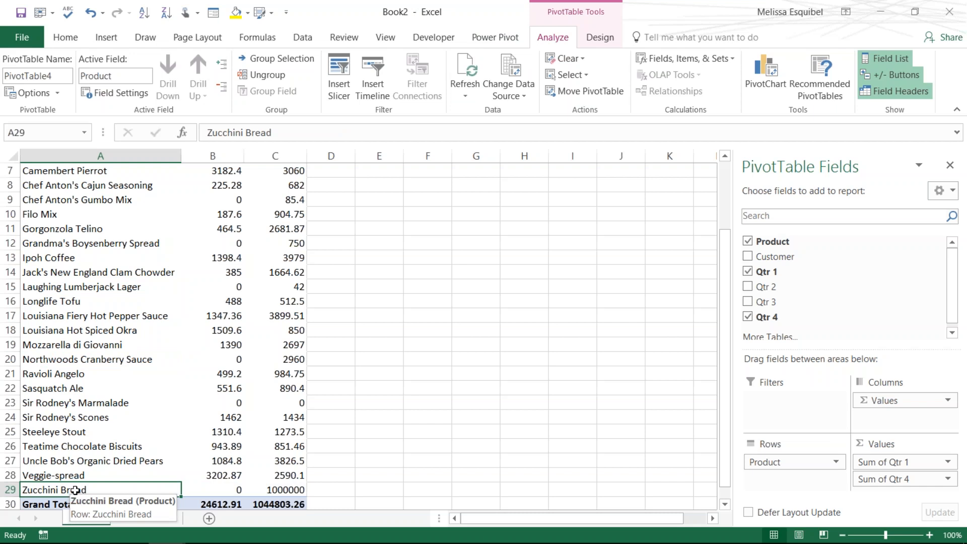
pyautogui.click(146, 516)
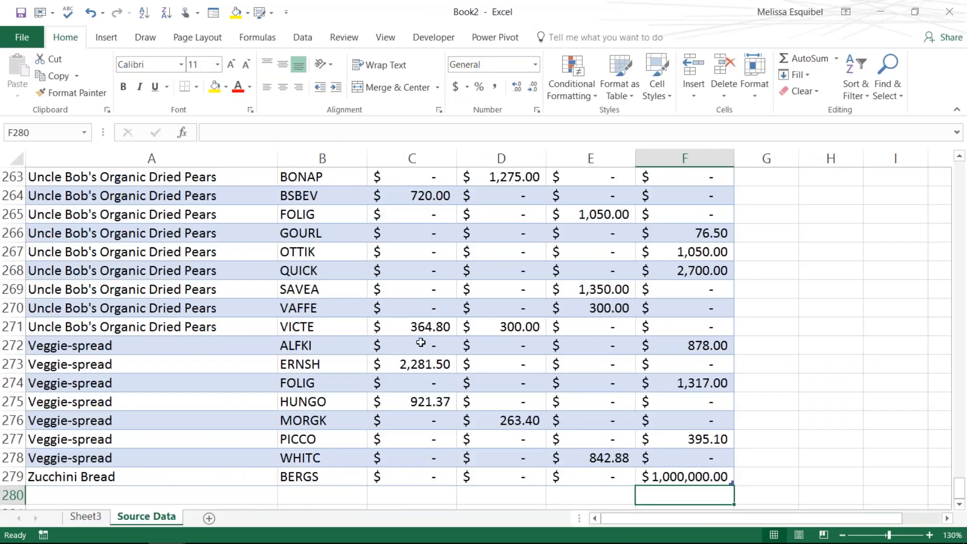
pyautogui.moveTo(34, 463); pyautogui.dragTo(254, 325)
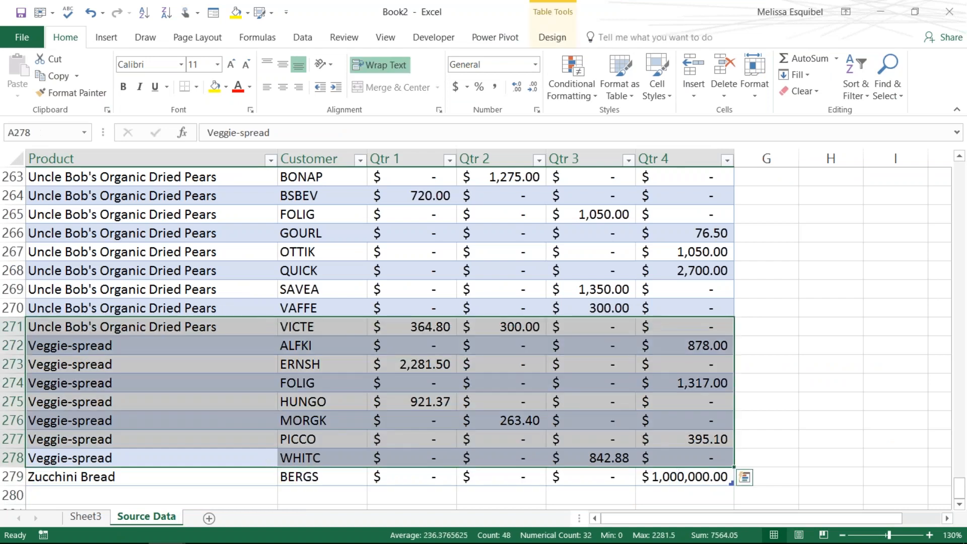
pyautogui.click(698, 473)
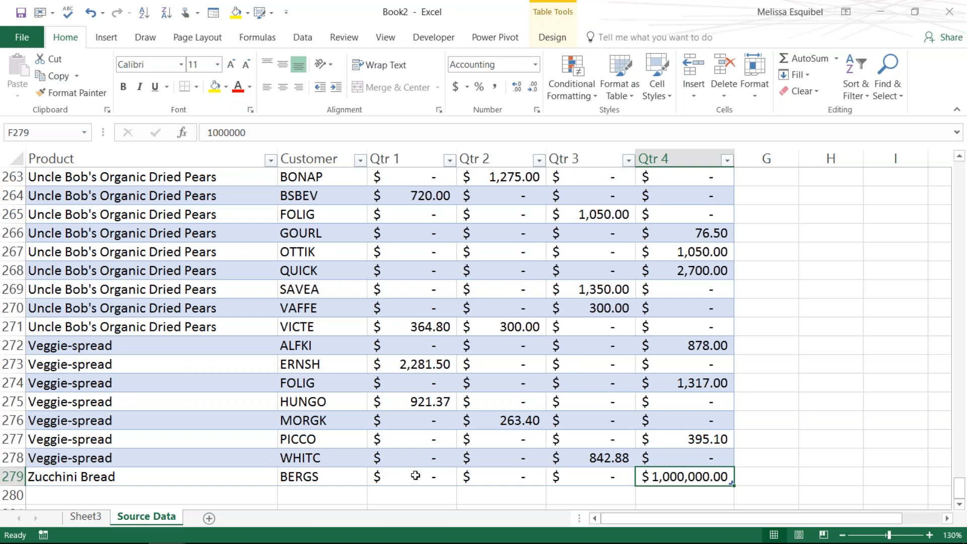
# Step: Switch to the Sales report1 workbook and copy its Source Data sheet into a new workbook
pyautogui.hotkey('alt', 'Tab')
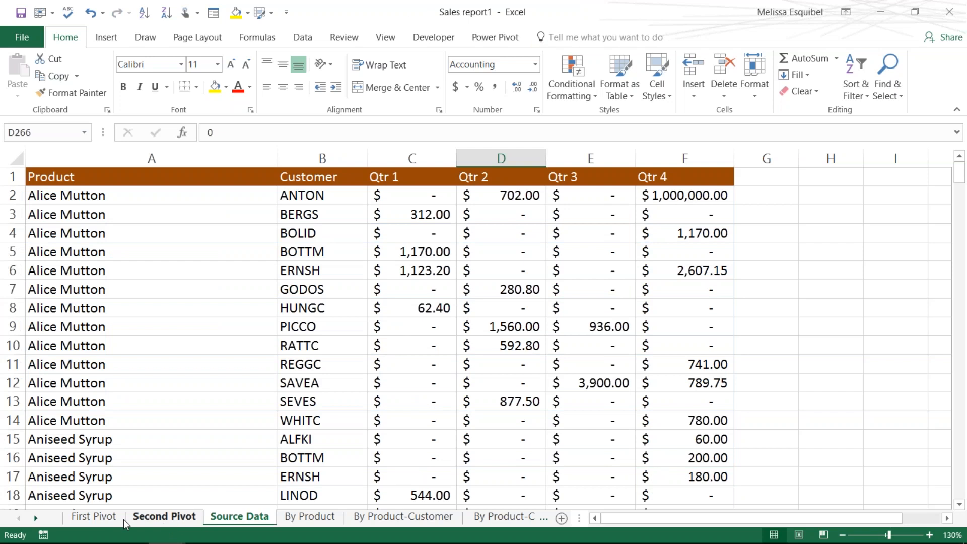
pyautogui.rightClick(246, 517)
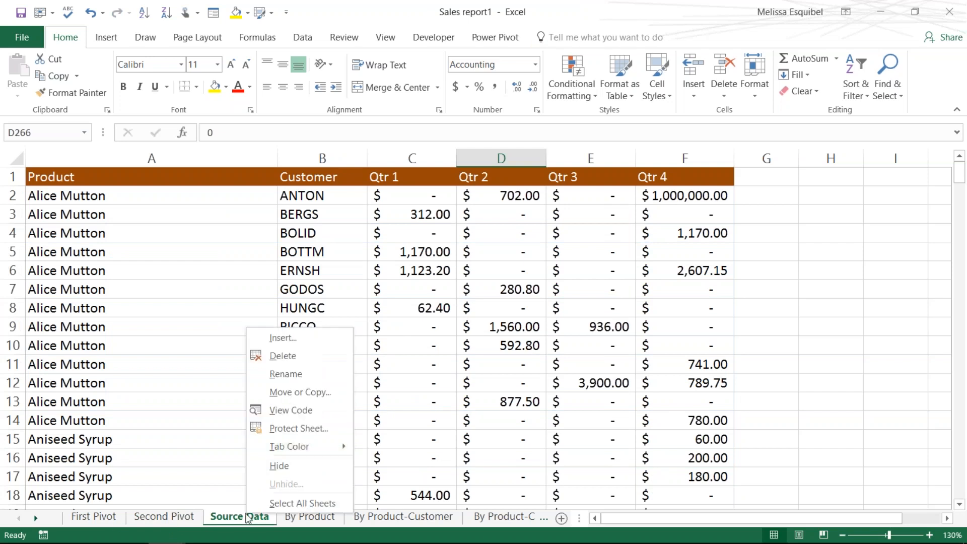
pyautogui.click(290, 392)
pyautogui.click(198, 457)
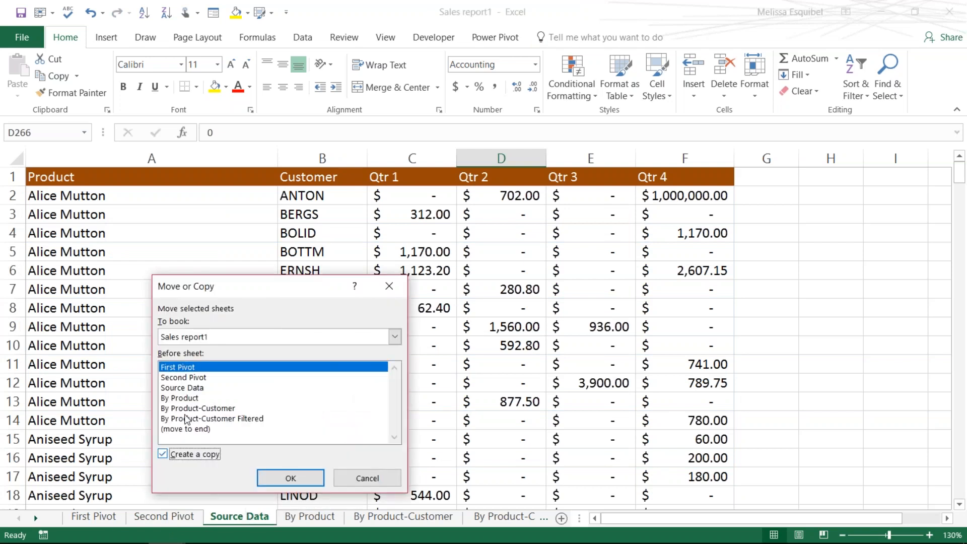
pyautogui.click(217, 334)
pyautogui.click(213, 351)
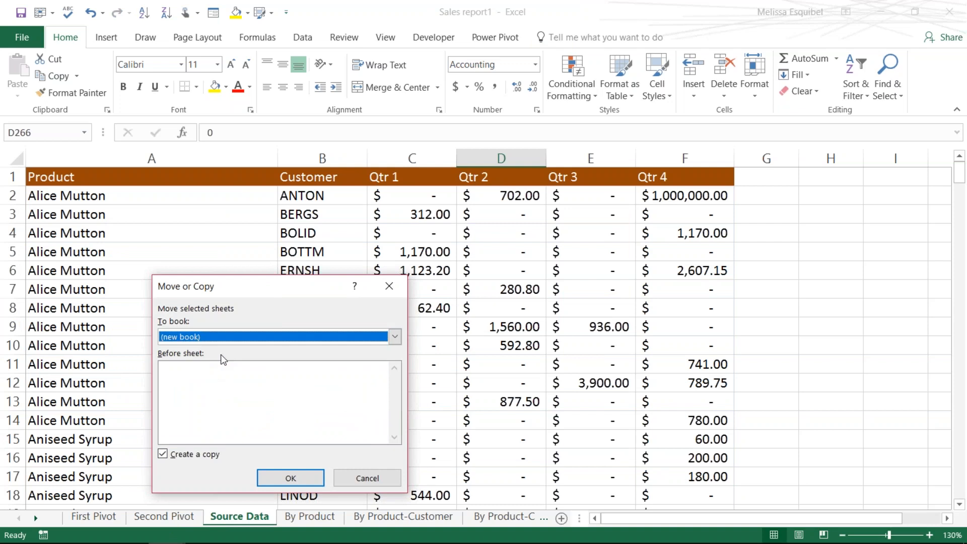
pyautogui.click(291, 478)
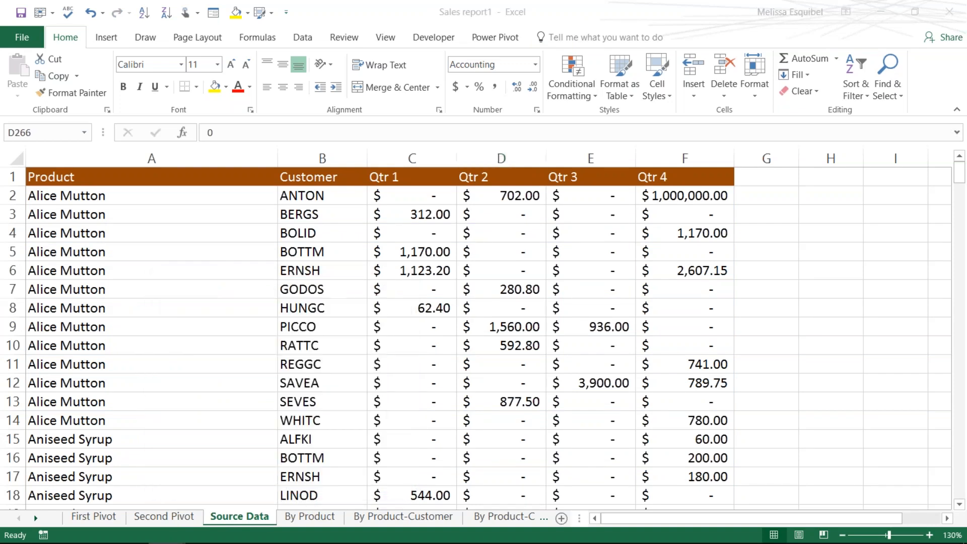
# Step: Name the whole data range on the copied Source Data sheet Transactions
pyautogui.click(295, 398)
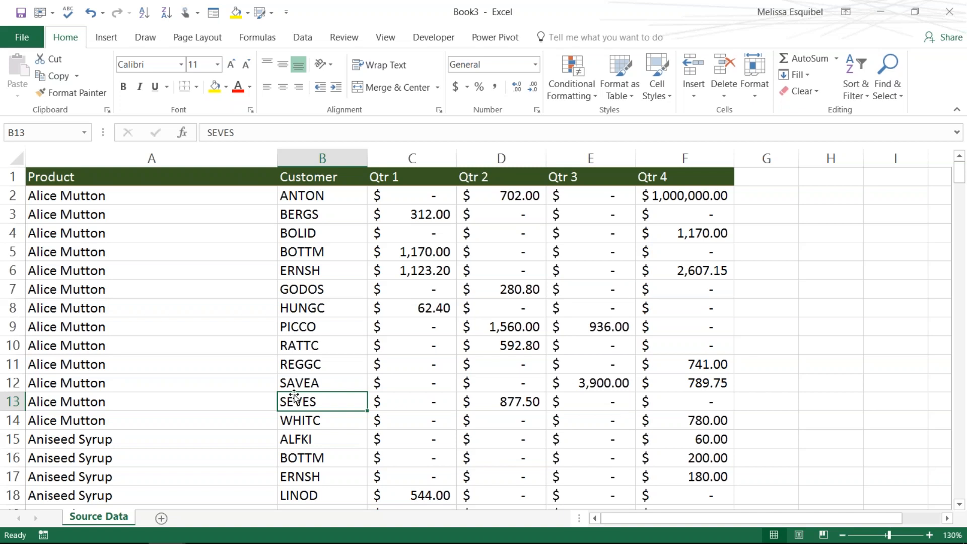
pyautogui.click(343, 316)
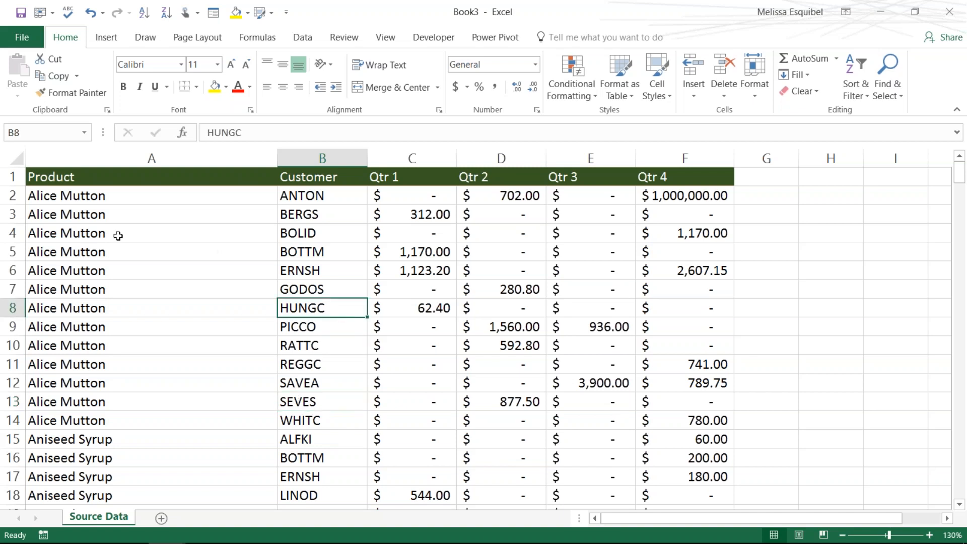
pyautogui.hotkey('ctrl', 'a')
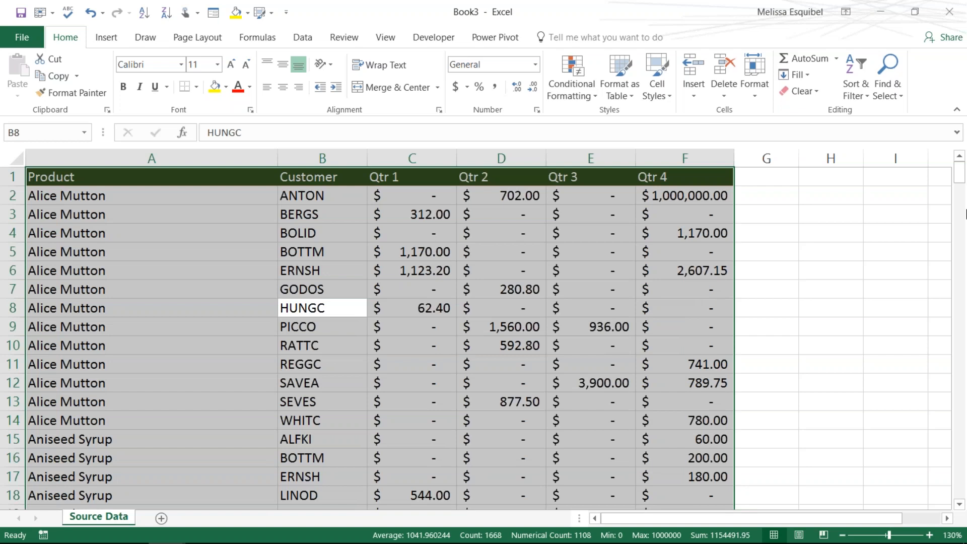
pyautogui.moveTo(960, 176); pyautogui.dragTo(966, 129)
pyautogui.click(68, 128)
pyautogui.write('Transactions')
pyautogui.press('Return')
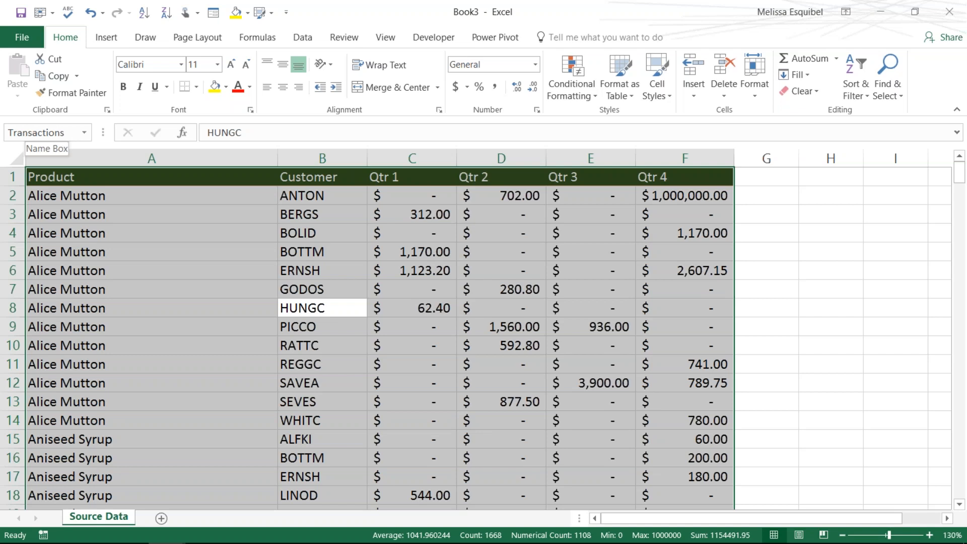
# Step: Select the data from A1 through its last cell to check which name the range carries, then clear the selection
pyautogui.click(188, 251)
pyautogui.click(119, 179)
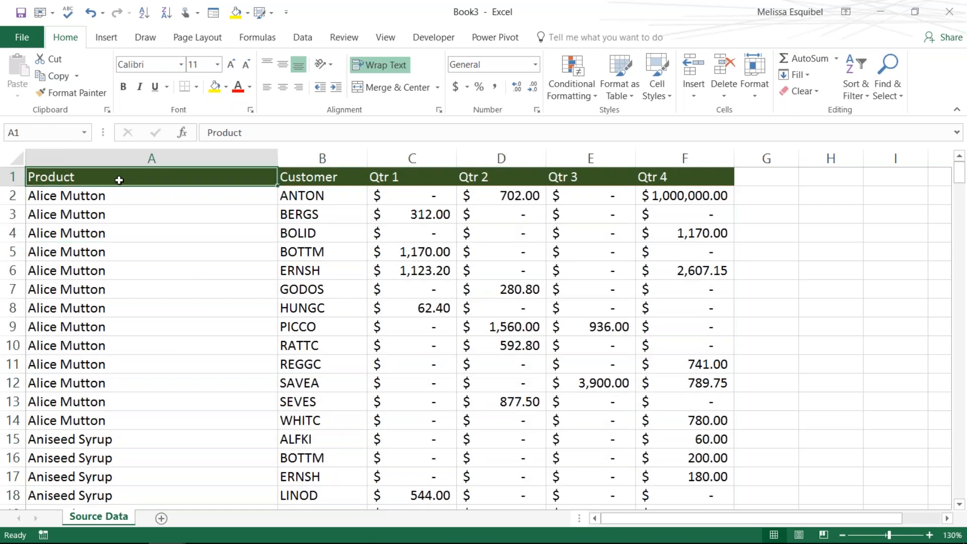
pyautogui.hotkey('ctrl', 'shift', 'End')
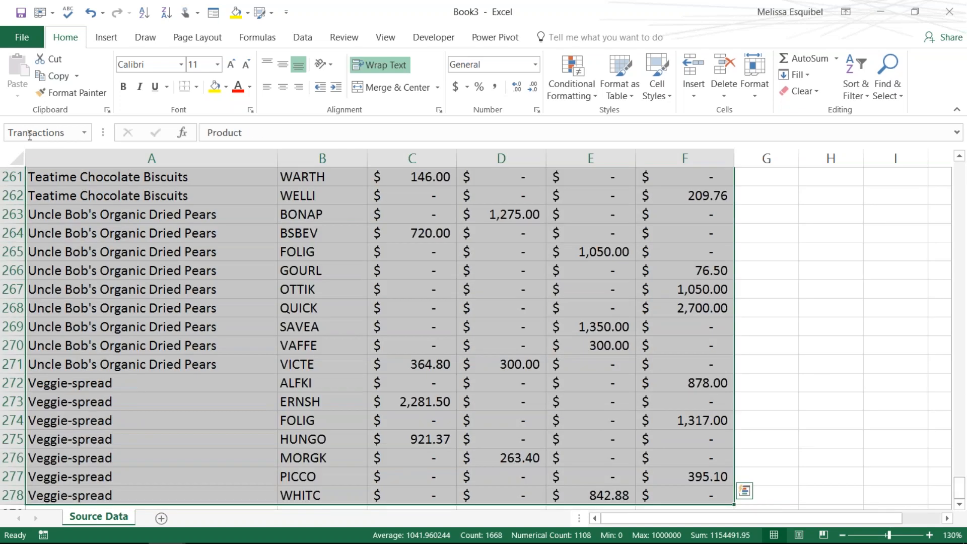
pyautogui.hotkey('ctrl', 'q')
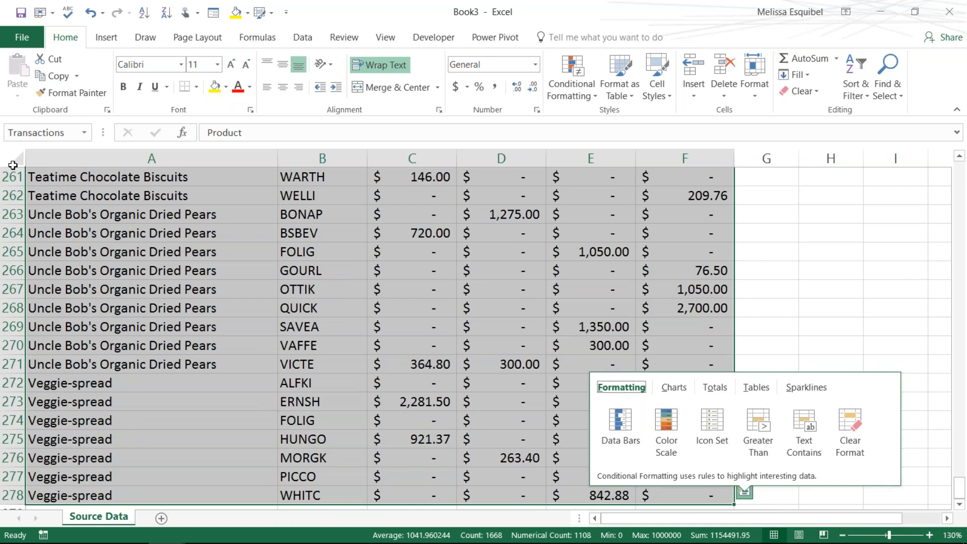
pyautogui.click(428, 383)
pyautogui.click(391, 314)
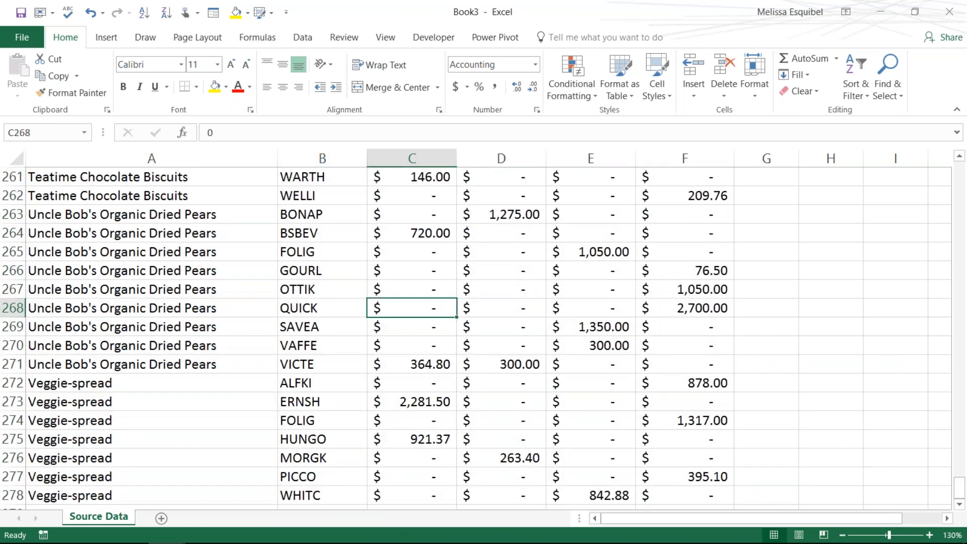
# Step: Create a pivot table from 'Source Data'!$A$1:$F$278 on a new worksheet, with Product as rows and sums of Qtr 1 and Qtr 4 as values
pyautogui.click(120, 44)
pyautogui.click(24, 71)
pyautogui.click(506, 364)
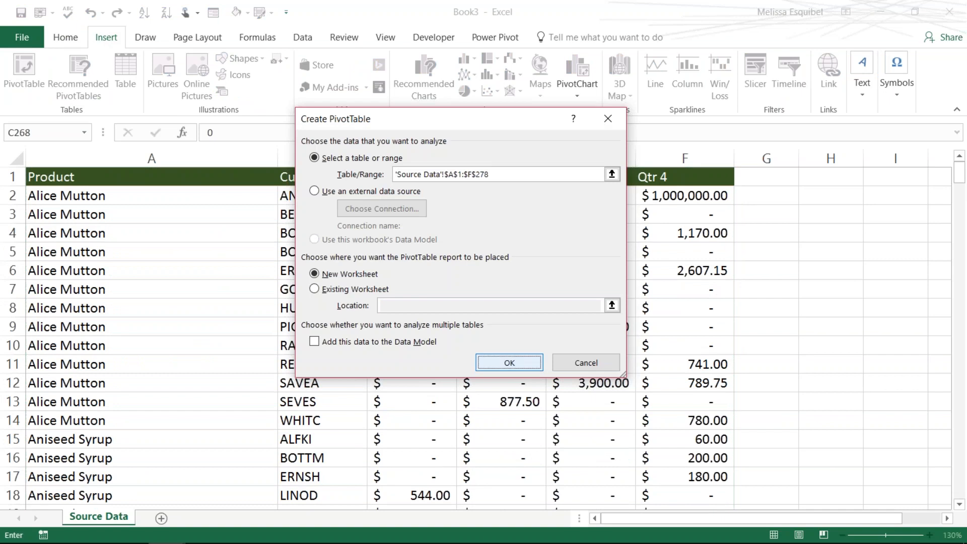
pyautogui.click(748, 241)
pyautogui.click(748, 271)
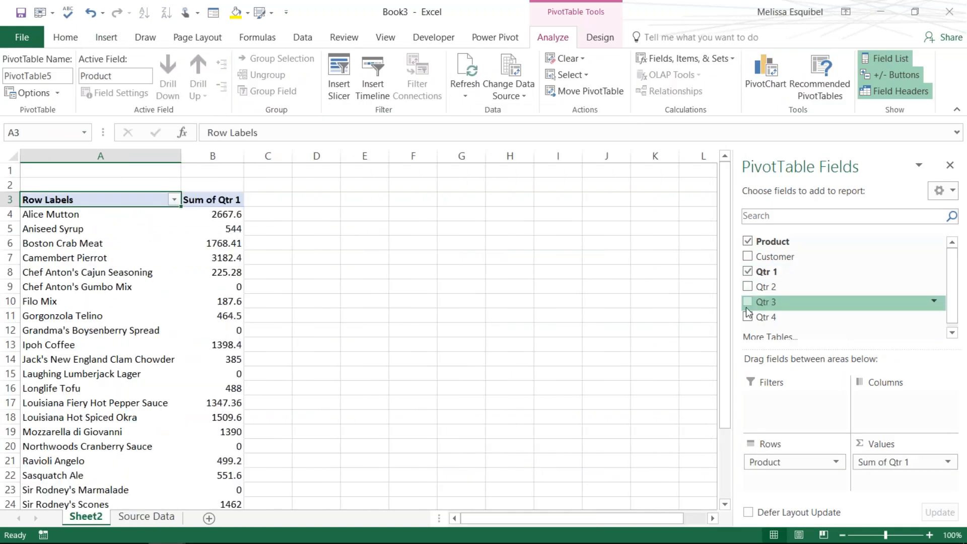
pyautogui.click(747, 317)
# Step: Set the pivot table's data source to =Transactions, and reopen the source setting to check it
pyautogui.click(506, 80)
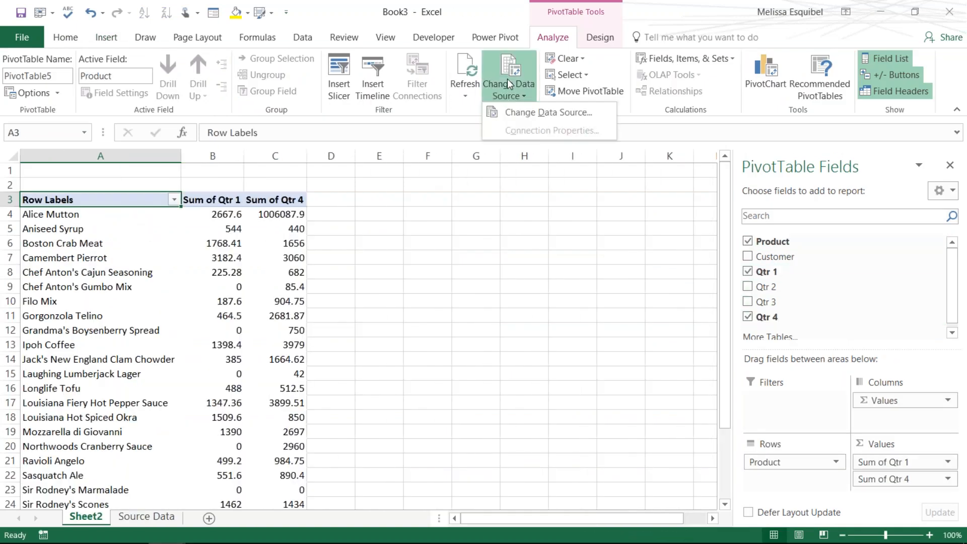
pyautogui.click(524, 114)
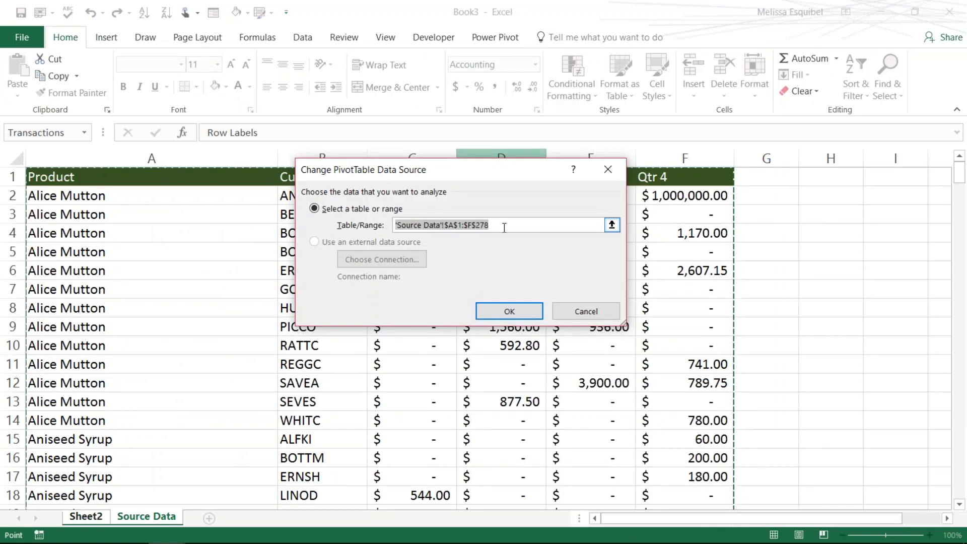
pyautogui.write('=')
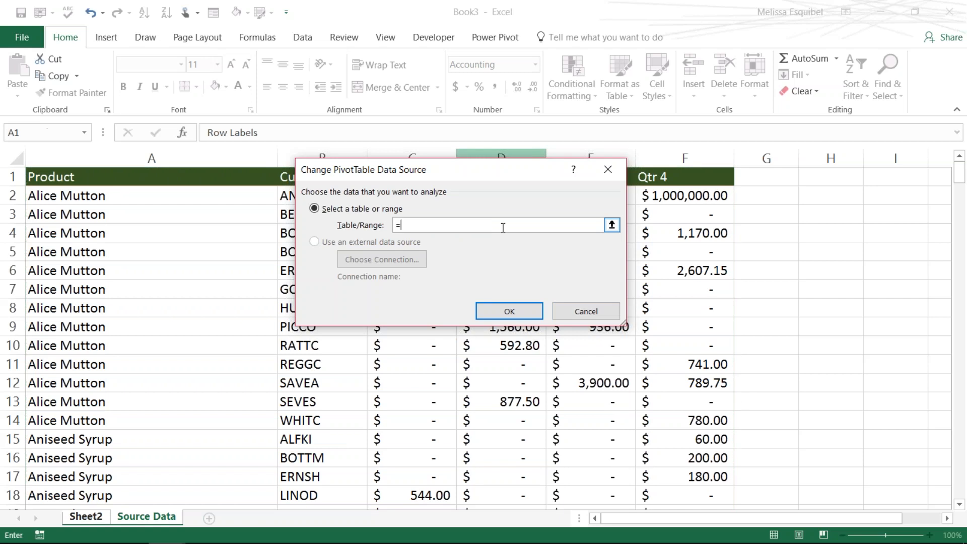
pyautogui.write('Transactions')
pyautogui.press('Return')
pyautogui.click(237, 341)
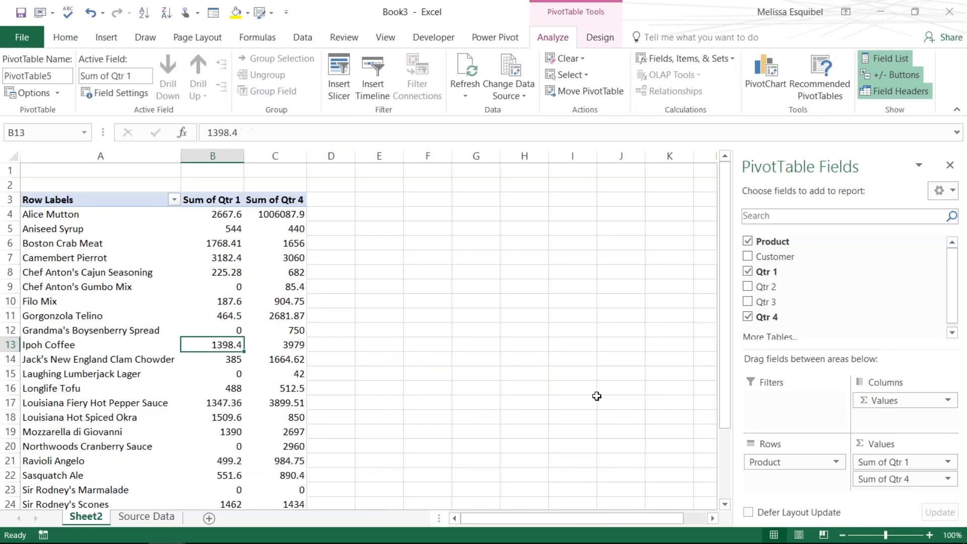
pyautogui.click(510, 68)
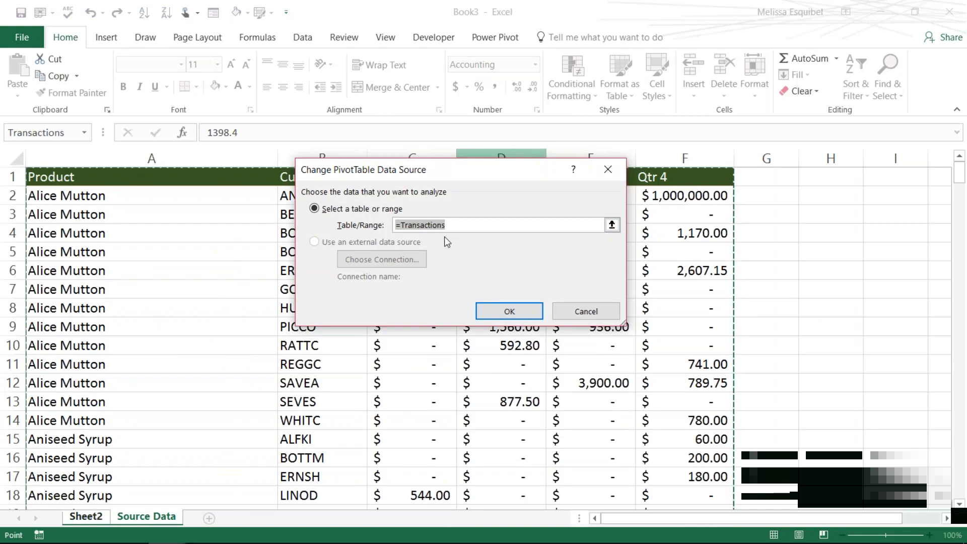
pyautogui.click(506, 313)
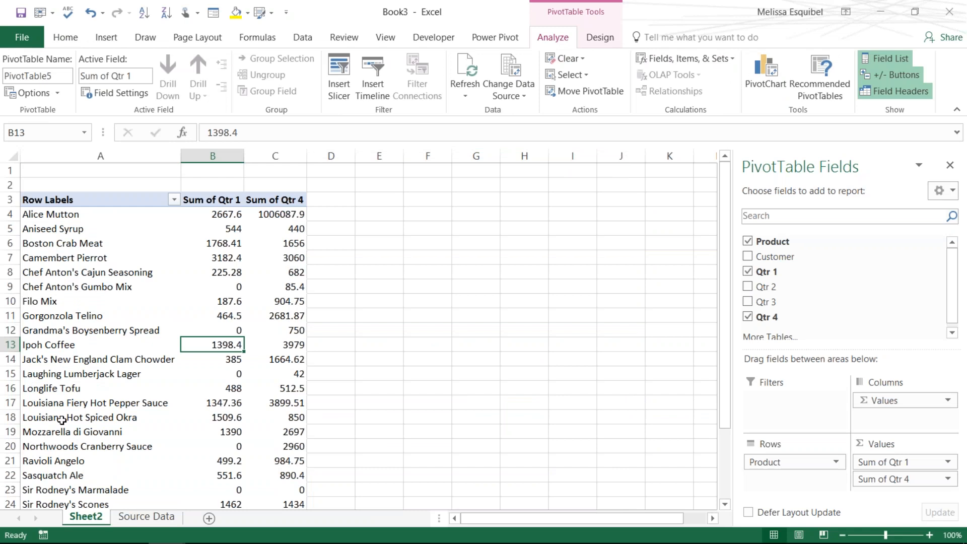
# Step: Enter Zucchini Bread as a new product in A279, below the last row of the Source Data sheet
pyautogui.click(62, 419)
pyautogui.click(146, 517)
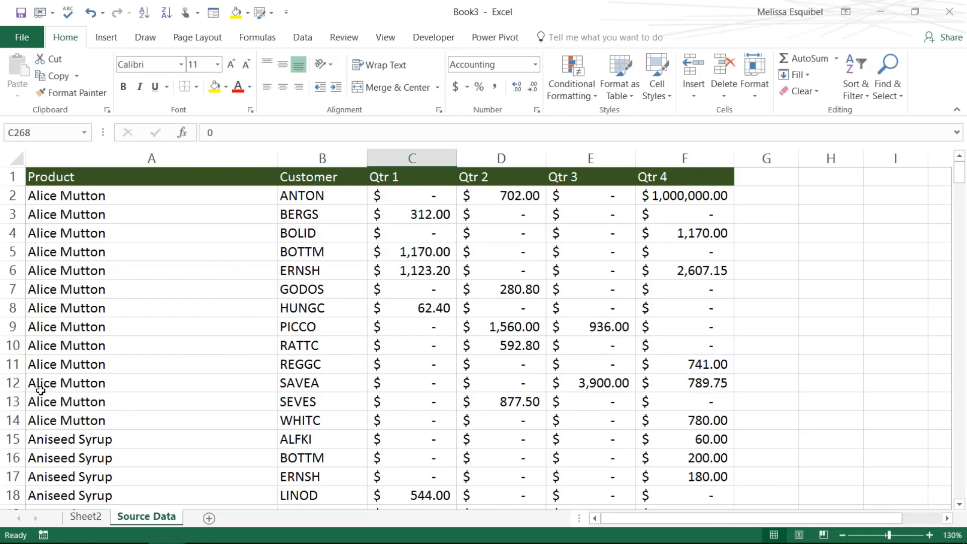
pyautogui.scroll(-20, 14, 386)
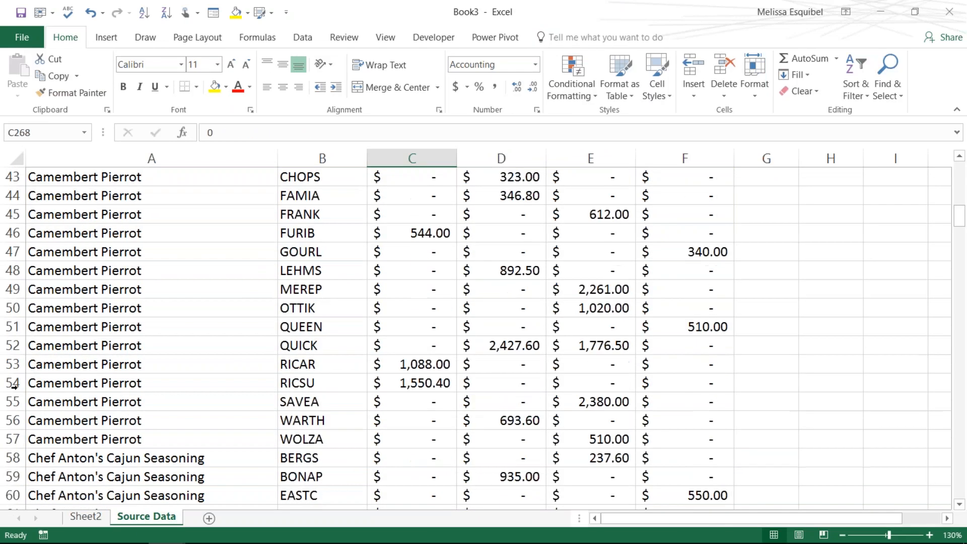
pyautogui.scroll(-5, 90, 415)
pyautogui.click(91, 418)
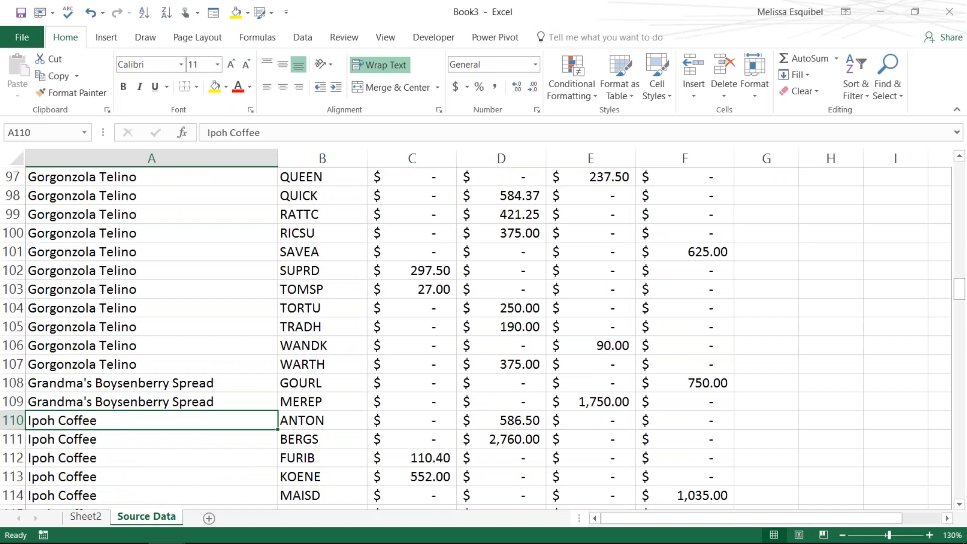
pyautogui.hotkey('ctrl', 'Down')
pyautogui.press('Down')
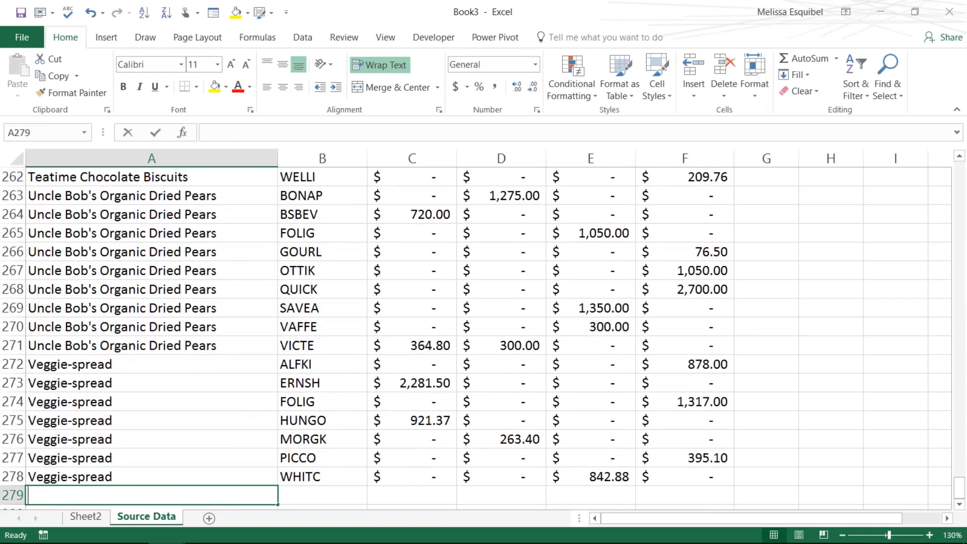
pyautogui.write('Zuchhin')
pyautogui.press('BackSpace')
pyautogui.press('BackSpace')
pyautogui.press('BackSpace')
pyautogui.press('BackSpace')
pyautogui.write('chini Bread')
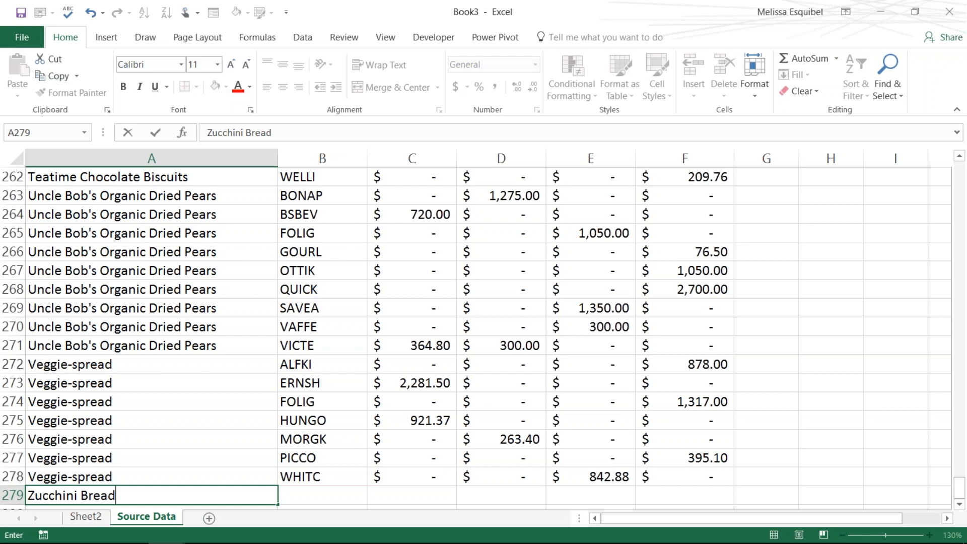
# Step: Complete row 279 with customer BERGS, 0 for Qtr 1 through Qtr 3, and 1000000 for Qtr 4
pyautogui.press('Tab')
pyautogui.write('BERGS')
pyautogui.press('Tab')
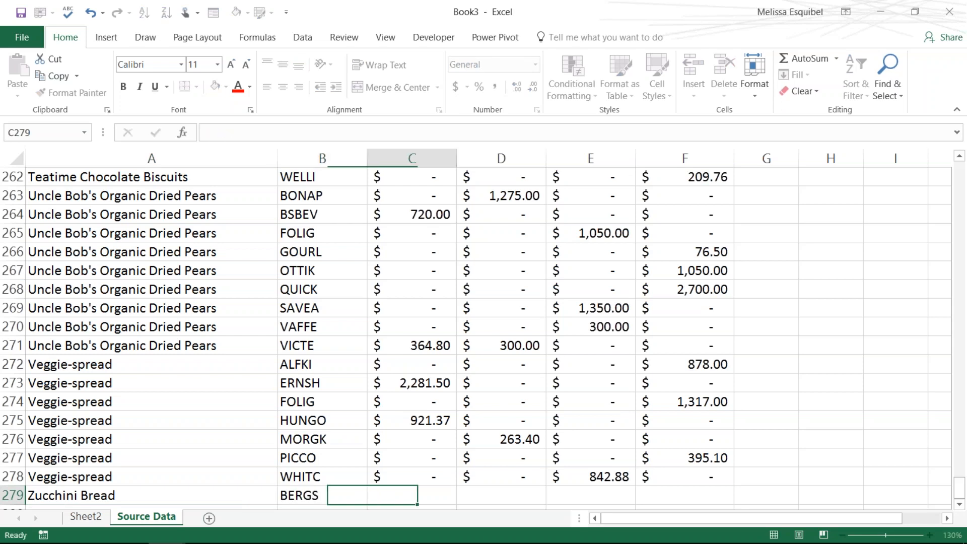
pyautogui.write('0')
pyautogui.press('Tab')
pyautogui.write('0')
pyautogui.press('Tab')
pyautogui.write('0')
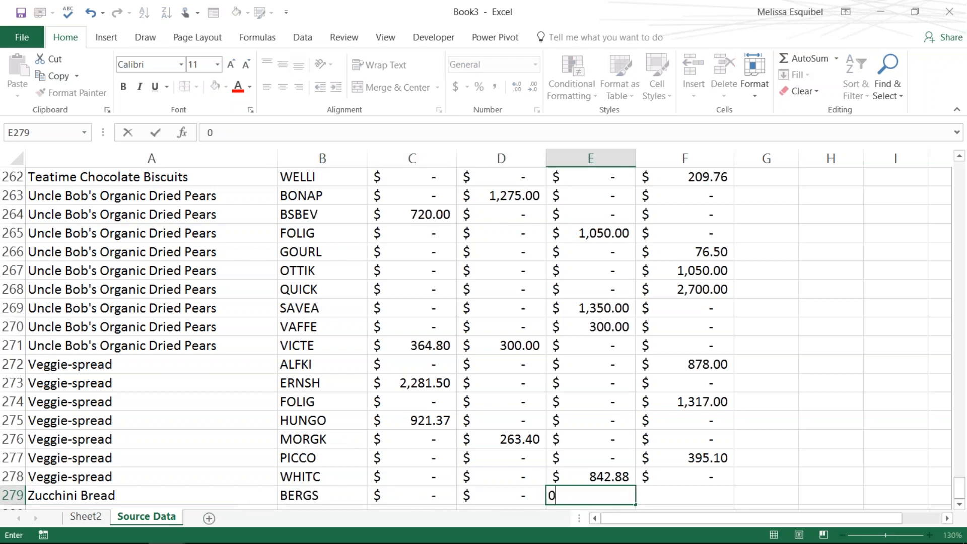
pyautogui.press('Tab')
pyautogui.write('1000')
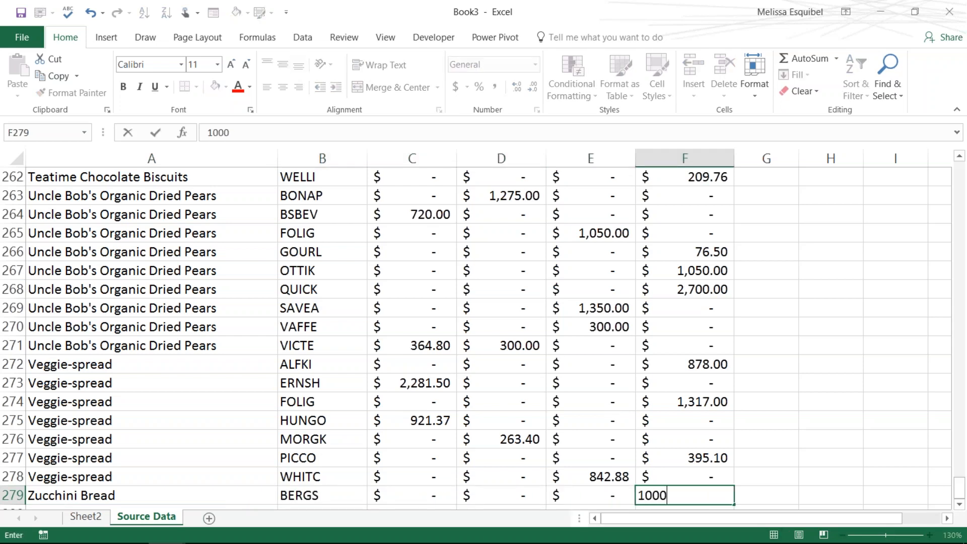
pyautogui.write('000')
pyautogui.click(170, 403)
pyautogui.click(249, 364)
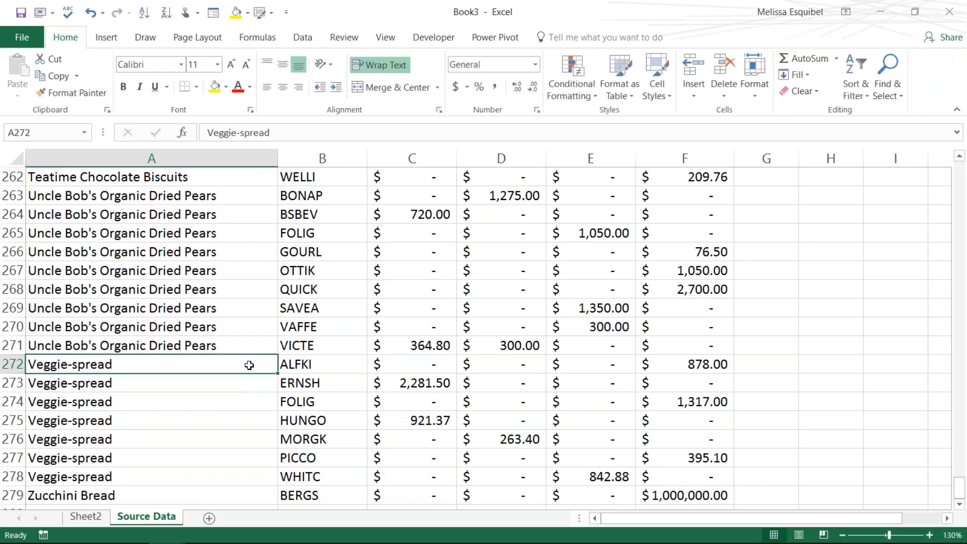
# Step: Extend the Transactions name to refer to ='Source Data'!$A$1:$F$279 in the Name Manager
pyautogui.click(258, 41)
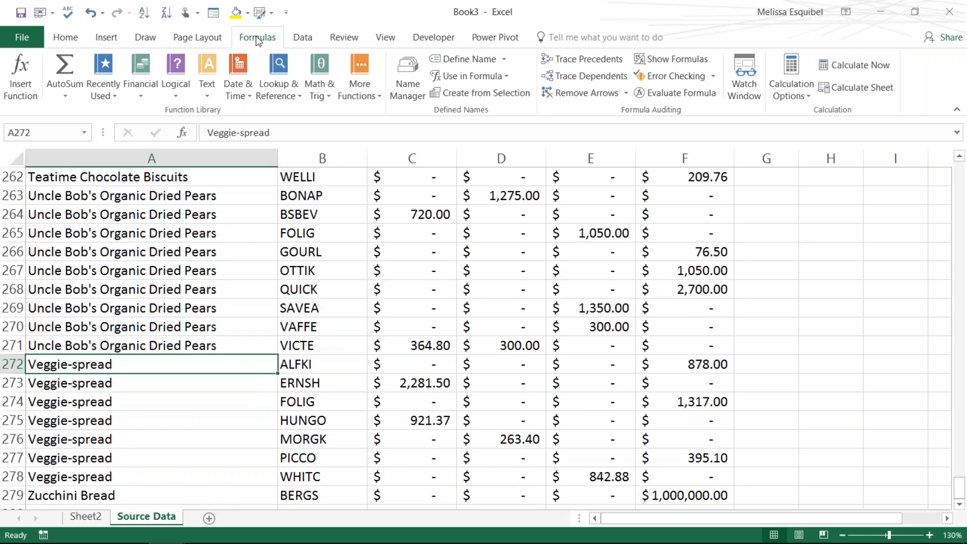
pyautogui.click(408, 76)
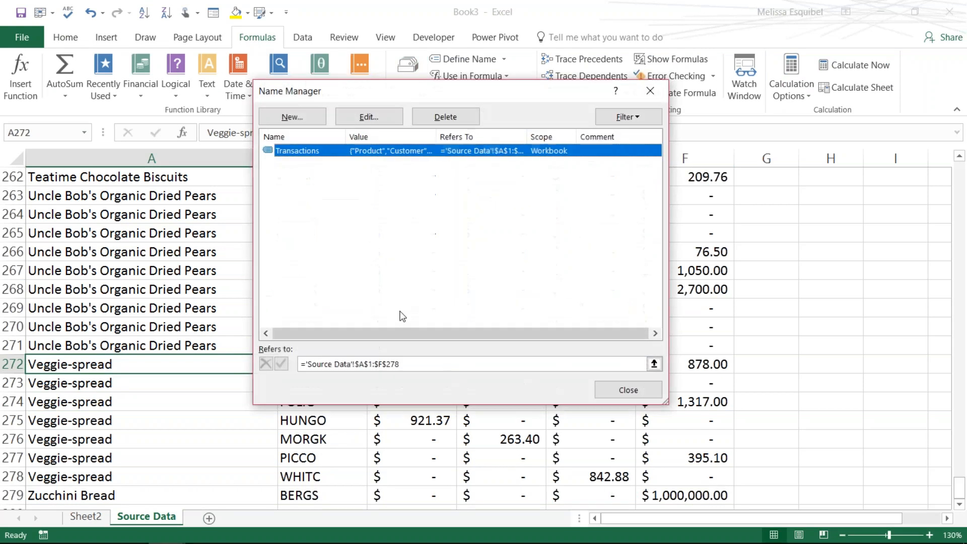
pyautogui.click(434, 364)
pyautogui.press('BackSpace')
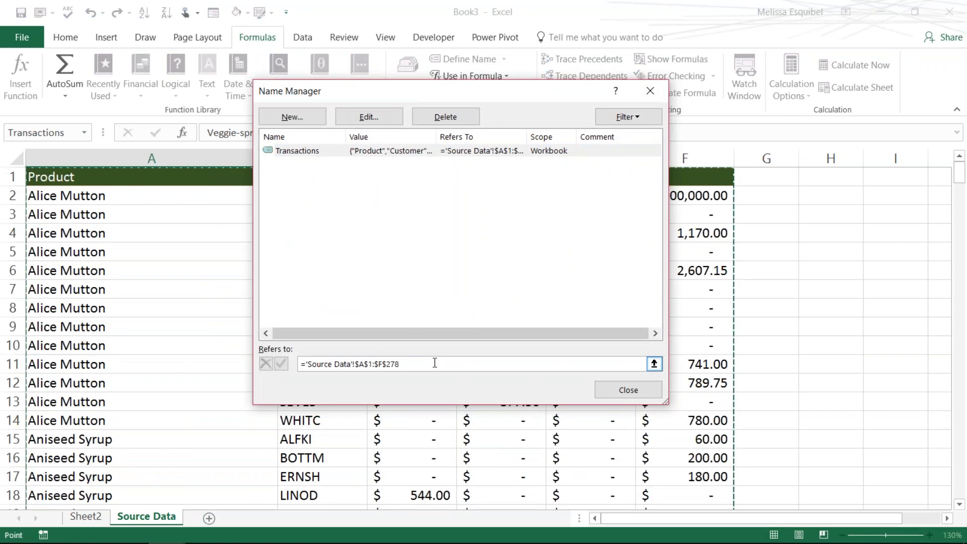
pyautogui.write('9')
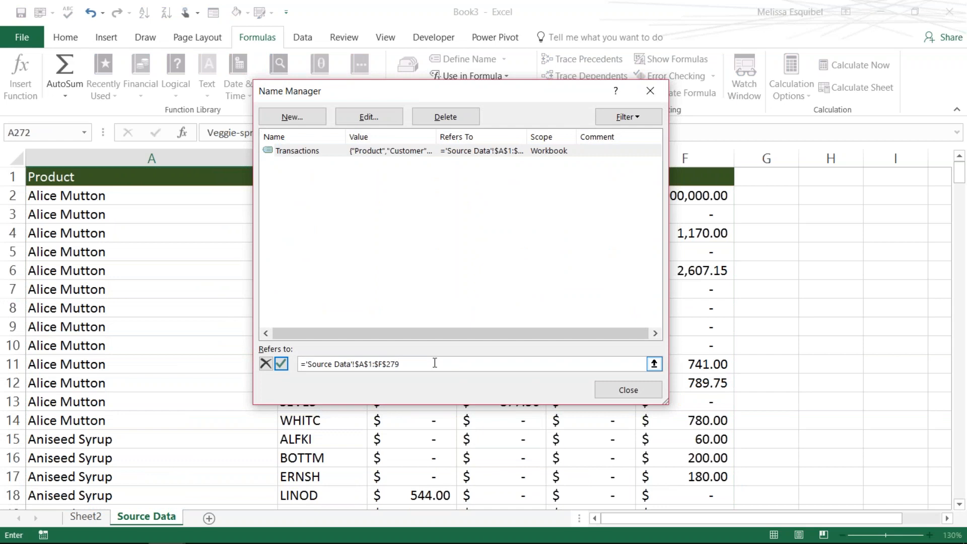
pyautogui.press('Return')
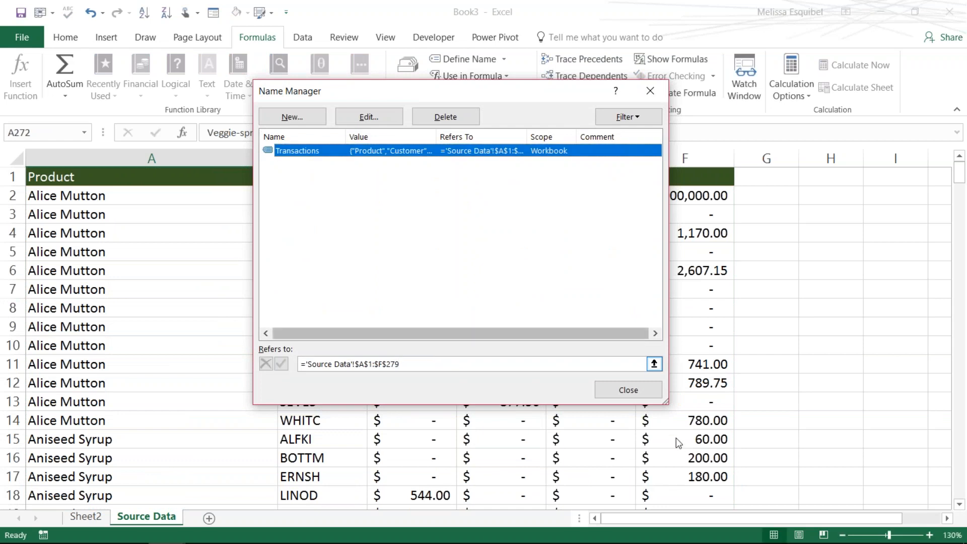
pyautogui.click(639, 396)
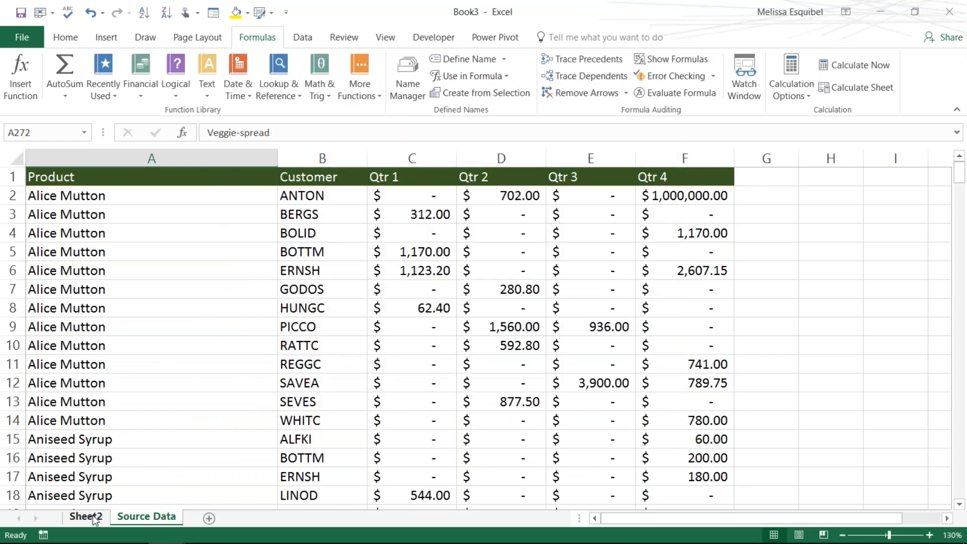
# Step: Refresh the pivot table on Sheet2 and go to the Qtr 4 sum in its last product row
pyautogui.click(96, 516)
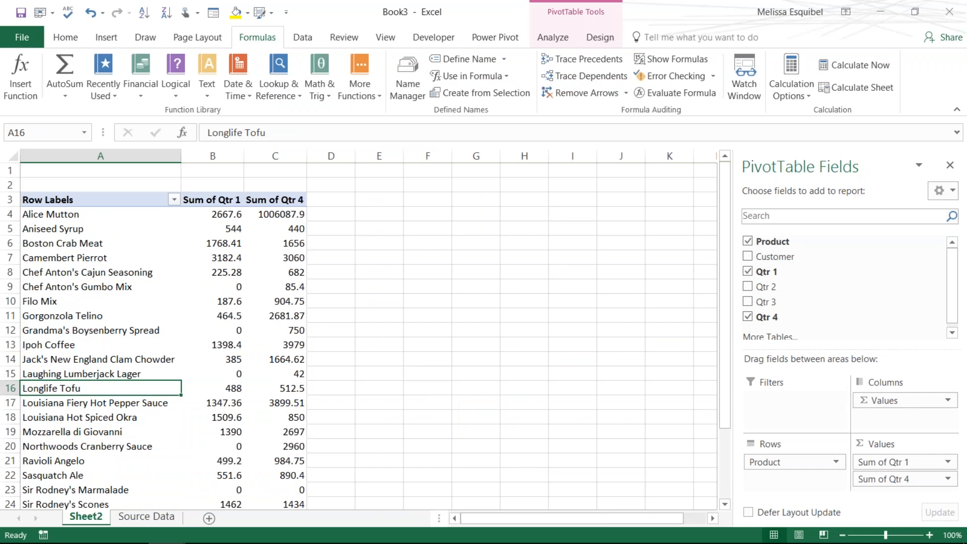
pyautogui.click(552, 37)
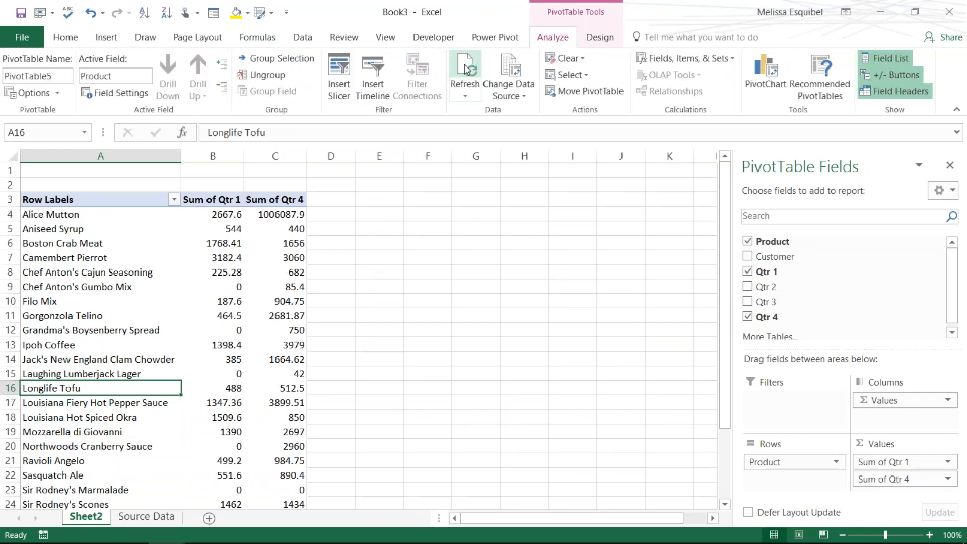
pyautogui.click(237, 286)
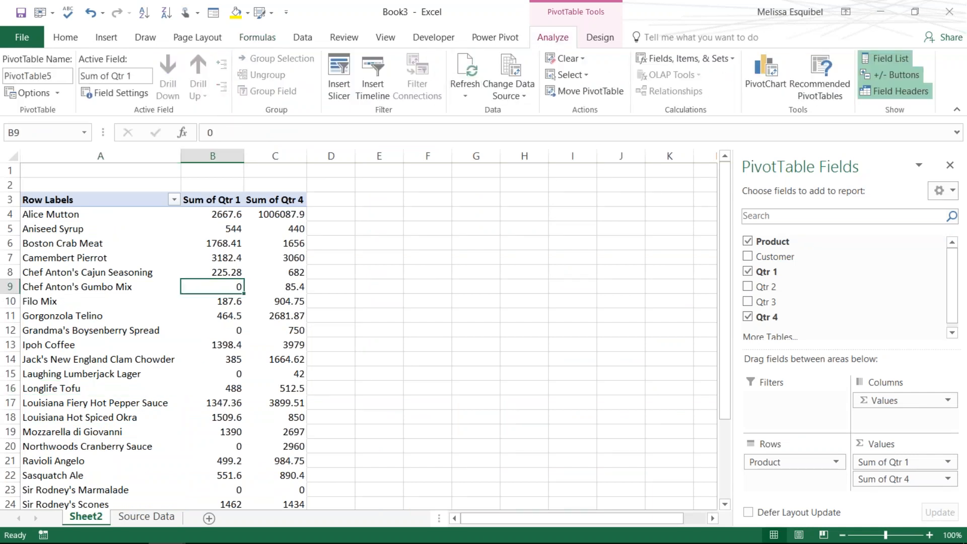
pyautogui.hotkey('ctrl', 'Down')
pyautogui.press('Up')
pyautogui.press('Right')
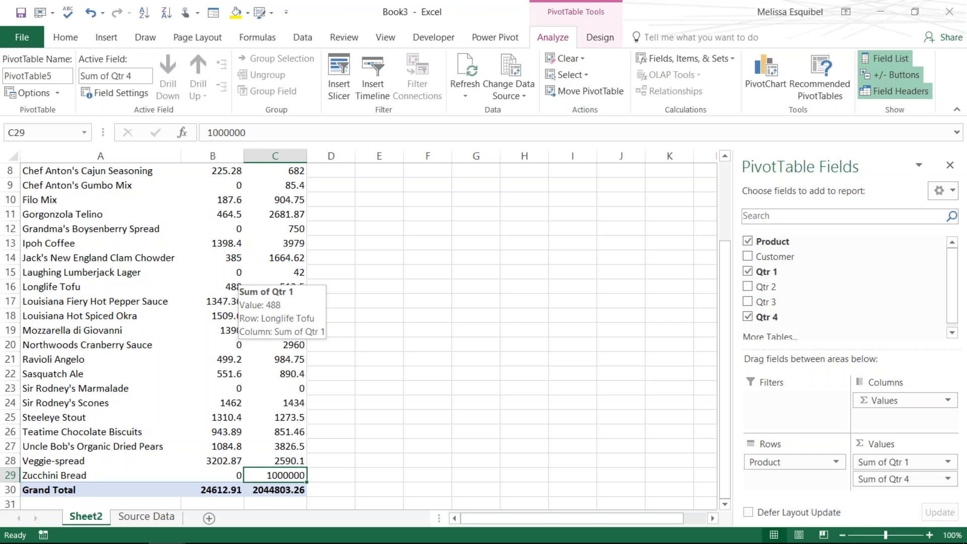
# Step: Create a new blank workbook and go to cell A1001
pyautogui.hotkey('ctrl', 'n')
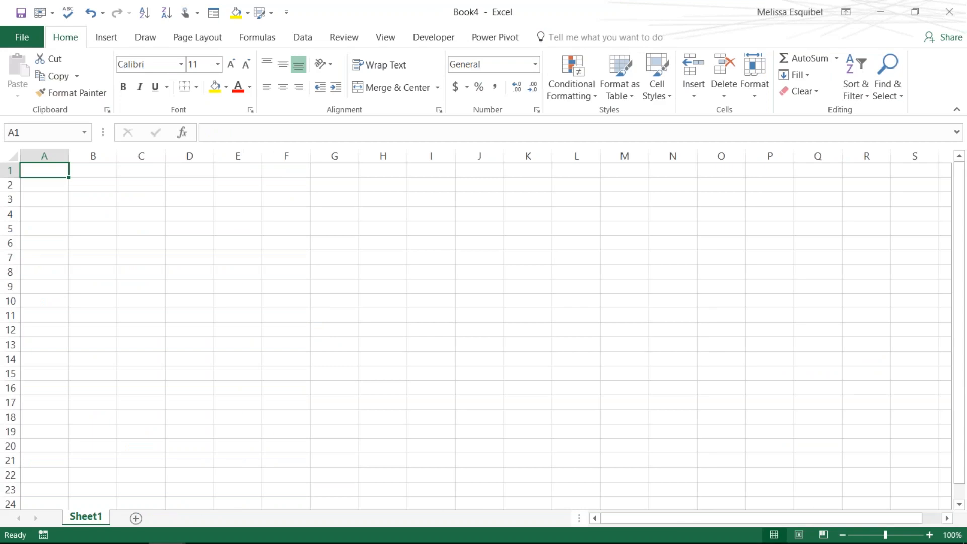
pyautogui.hotkey('ctrl', 'g')
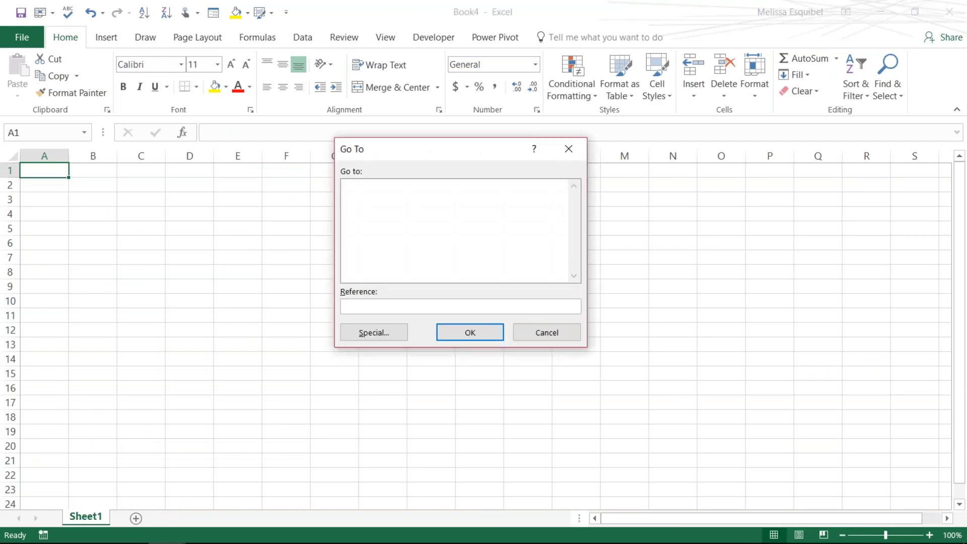
pyautogui.write('A1001')
pyautogui.press('Return')
pyautogui.hotkey('ctrl', 'g')
pyautogui.write('A1001')
pyautogui.press('Return')
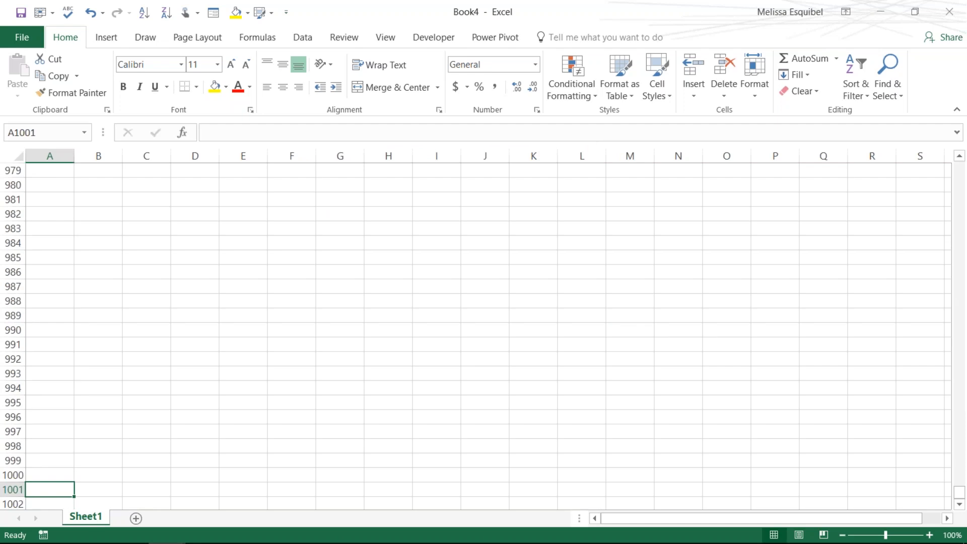
# Step: Select the empty range A1:J1001 and name it Sales2017
pyautogui.hotkey('ctrl', 'shift', 'Up')
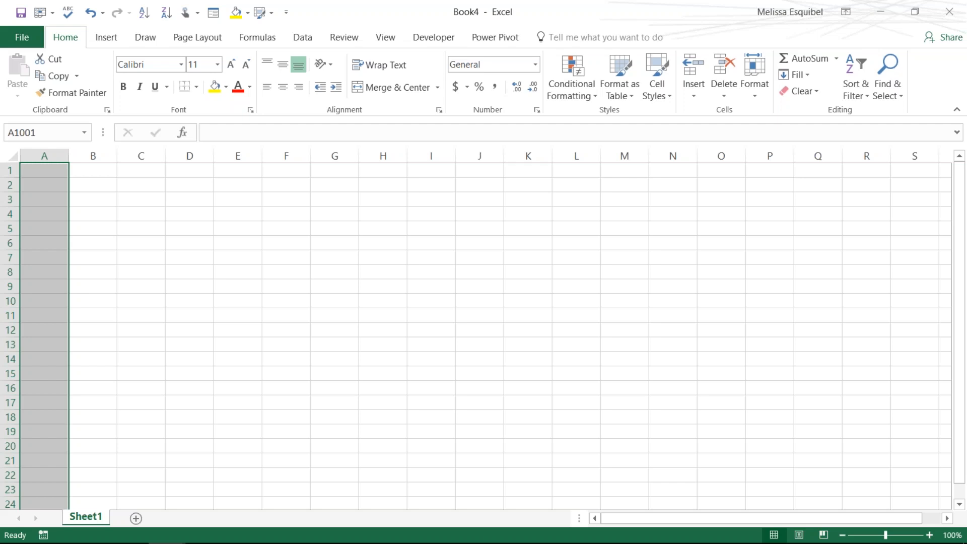
pyautogui.hotkey('shift', 'Right')
pyautogui.hotkey('shift', 'Right')
pyautogui.hotkey('shift', 'Right')
pyautogui.hotkey('shift', 'Right')
pyautogui.hotkey('shift', 'Right')
pyautogui.hotkey('shift', 'Right')
pyautogui.hotkey('shift', 'Right')
pyautogui.hotkey('shift', 'Right')
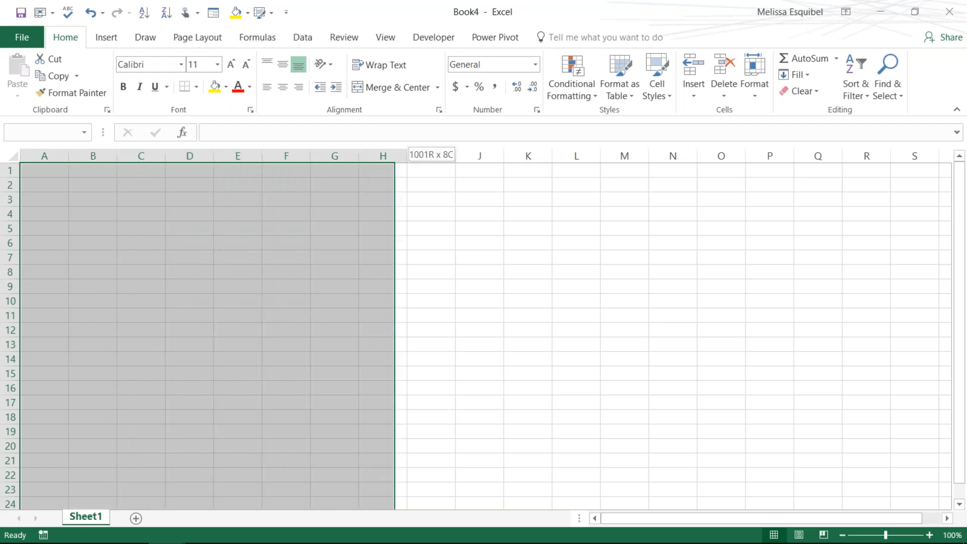
pyautogui.hotkey('shift', 'Right')
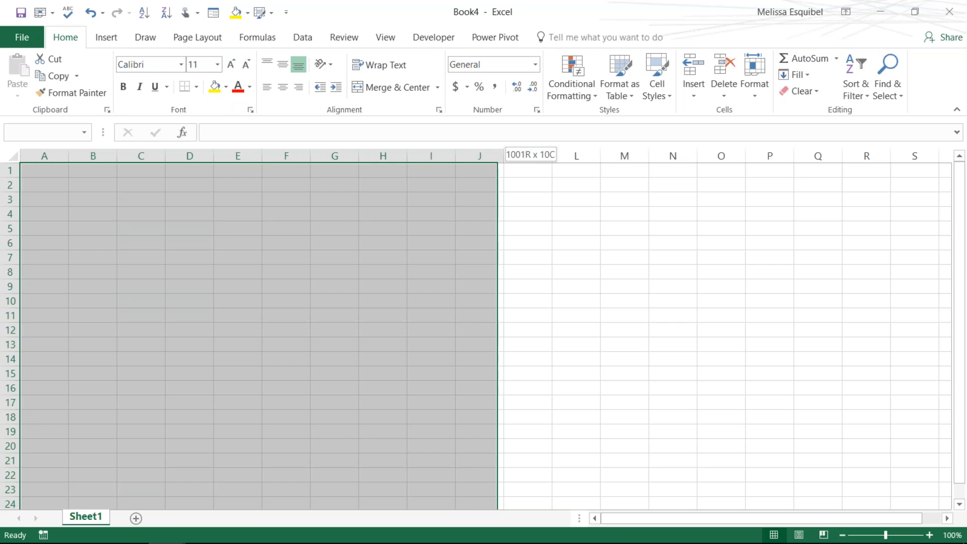
pyautogui.click(47, 134)
pyautogui.write('S')
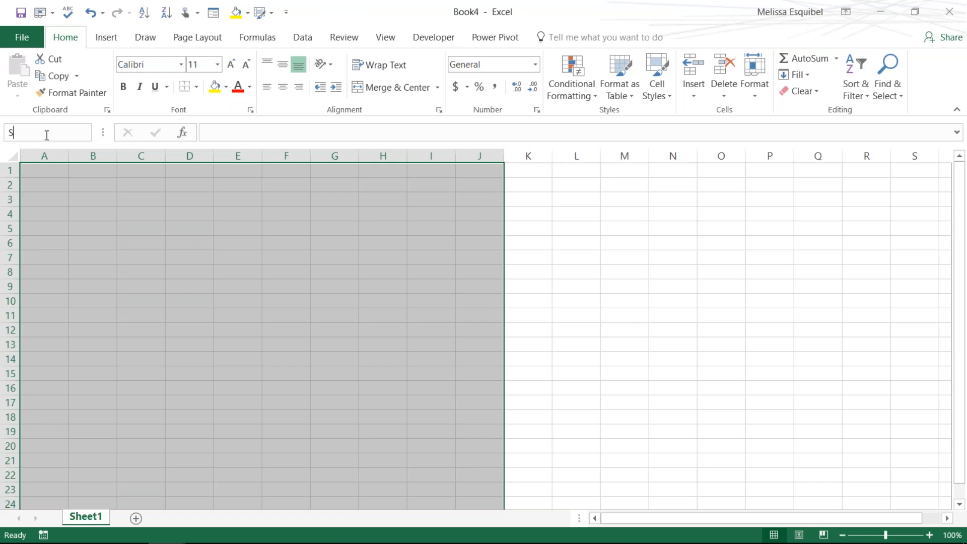
pyautogui.write('ales2017')
pyautogui.press('Return')
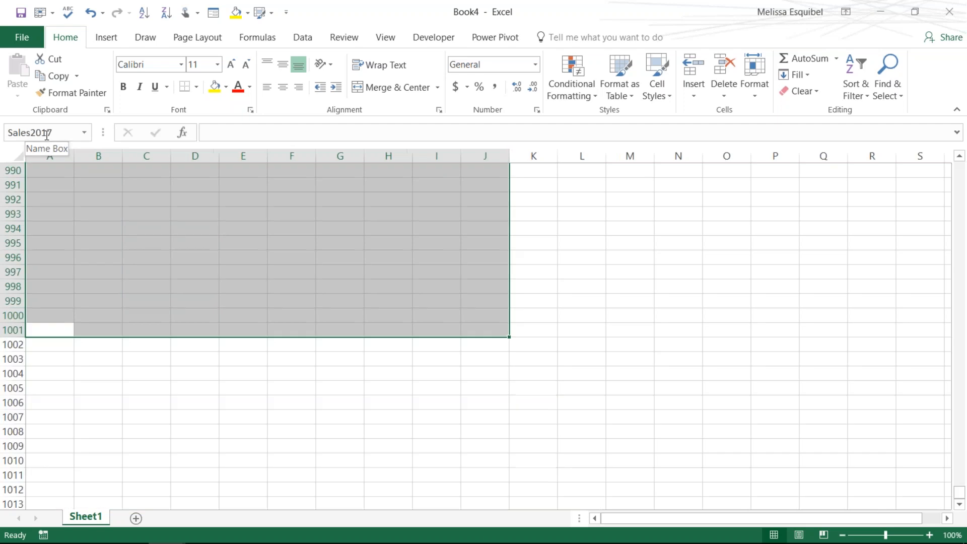
# Step: Return to A1 and enter TransID as the first column header
pyautogui.hotkey('ctrl', 'Home')
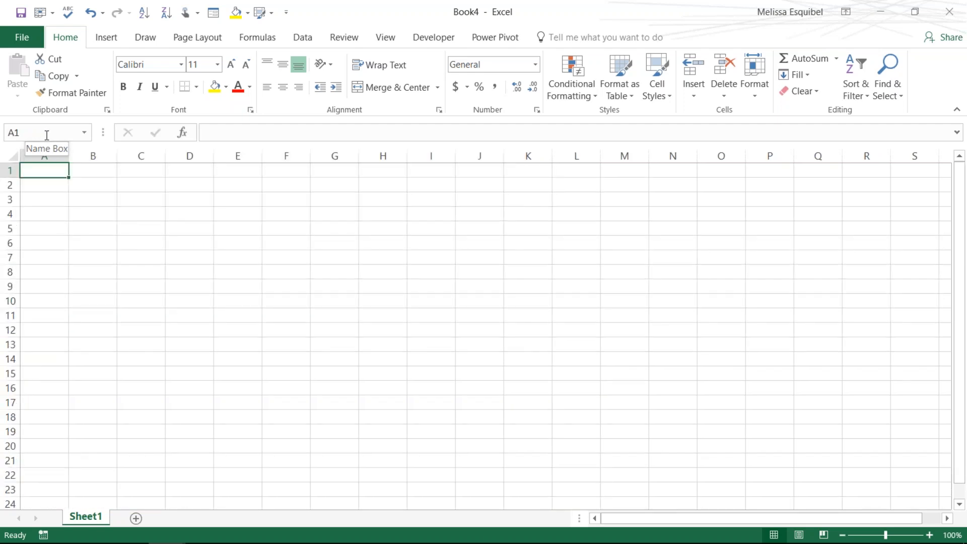
pyautogui.write('Trans')
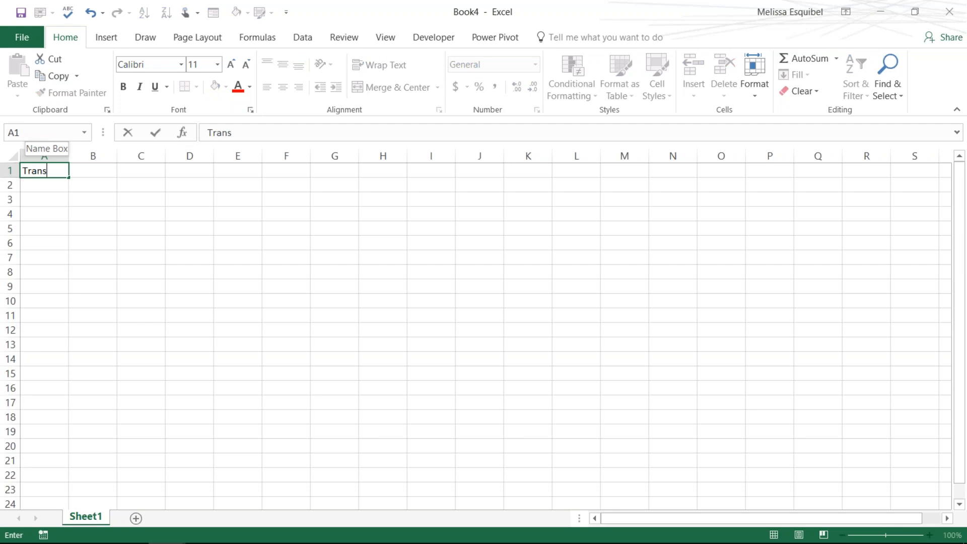
pyautogui.write('ID')
pyautogui.press('Tab')
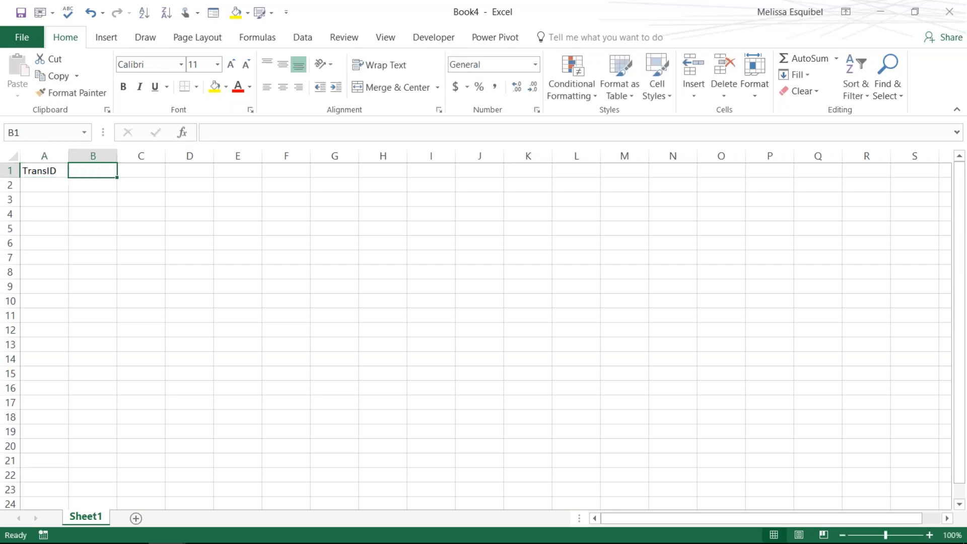
# Step: Enter the column headers Client in cell B1 and Amount in cell C1
pyautogui.write('Client')
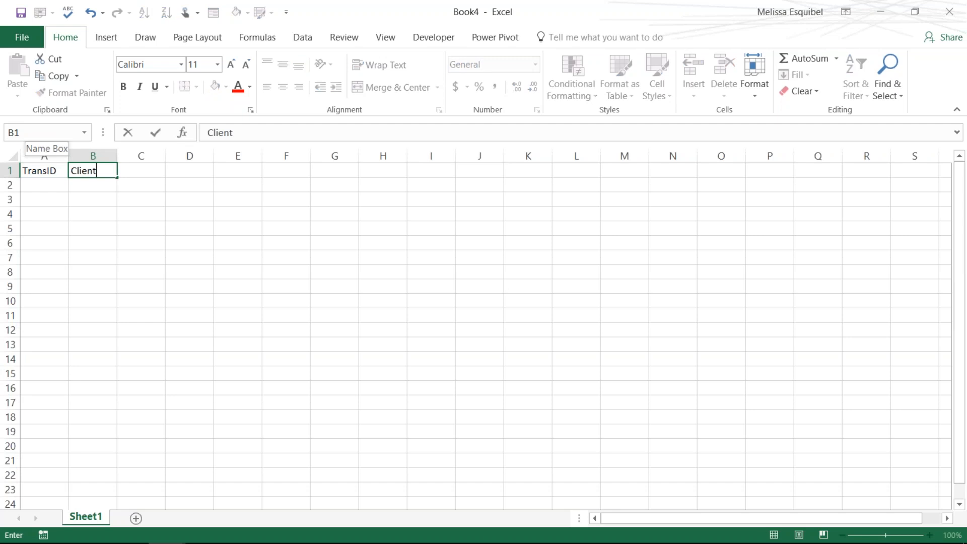
pyautogui.press('Tab')
pyautogui.write('Amo')
pyautogui.press('BackSpace')
pyautogui.write('mount')
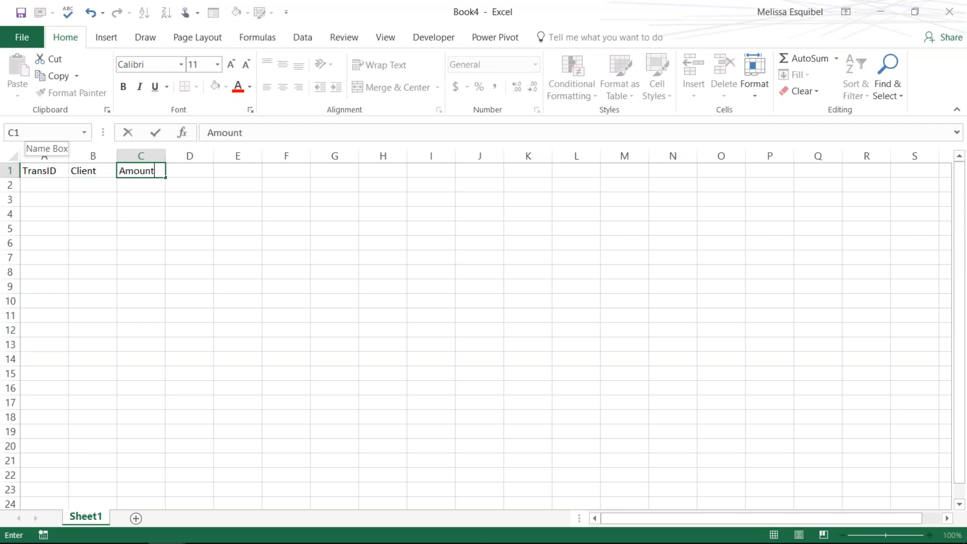
pyautogui.press('Return')
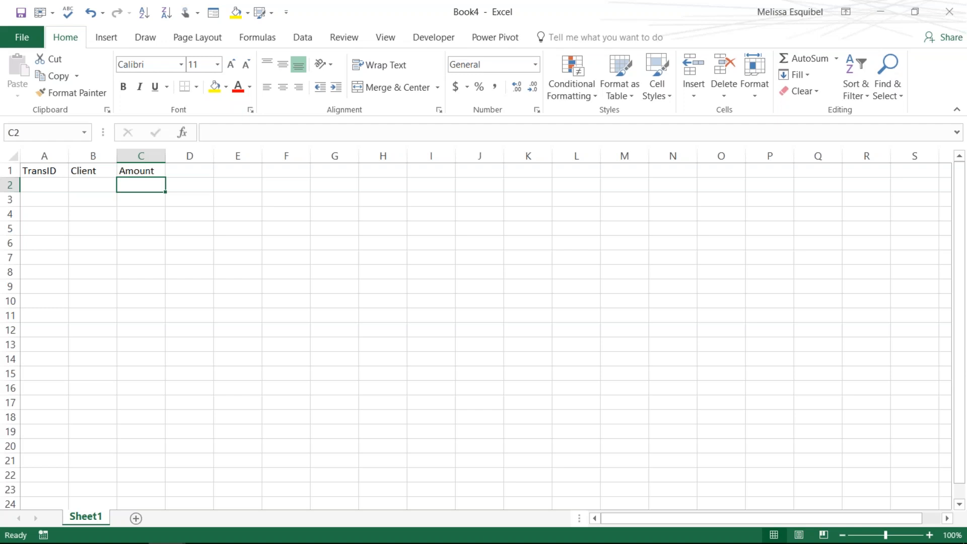
# Step: Go to the named range Sales2017 to view the cells it covers
pyautogui.click(85, 134)
pyautogui.click(30, 149)
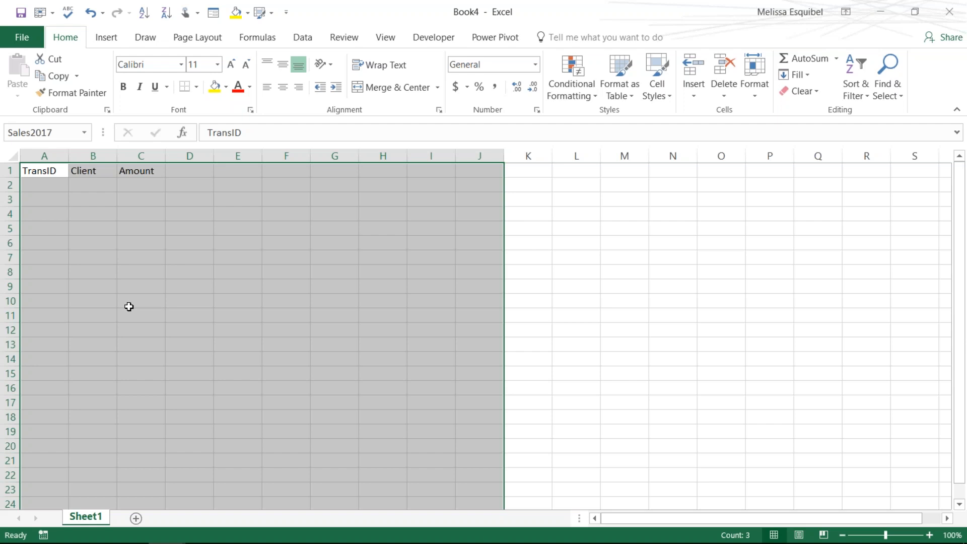
# Step: Switch from the Book4 workbook to the running PowerPoint slide show
pyautogui.hotkey('alt', 'Tab')
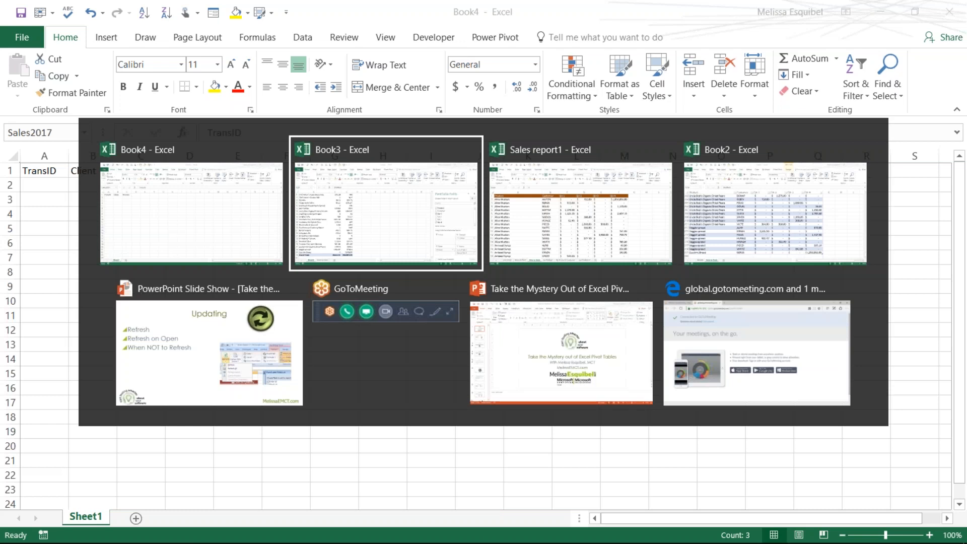
pyautogui.hotkey('alt', 'Tab')
pyautogui.hotkey('alt', 'Tab')
pyautogui.hotkey('alt', 'Tab')
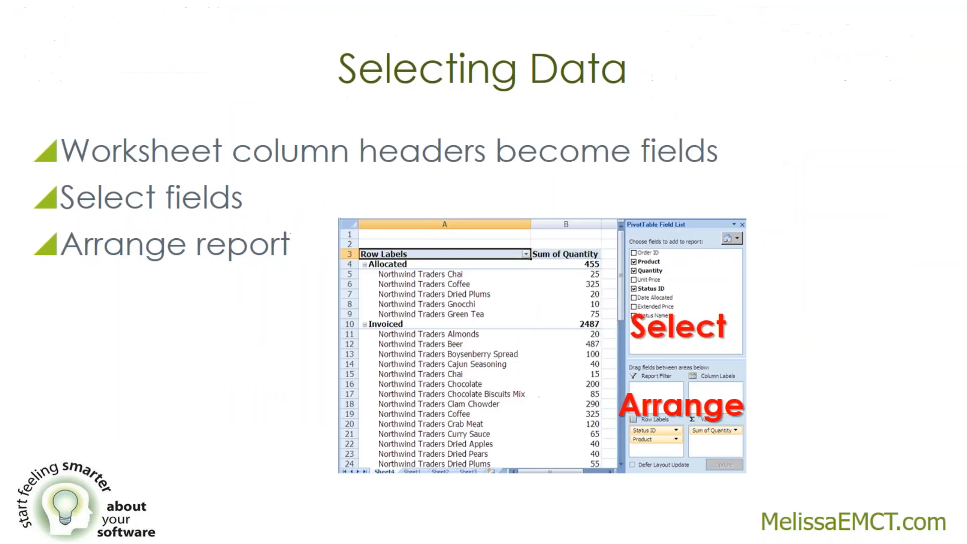
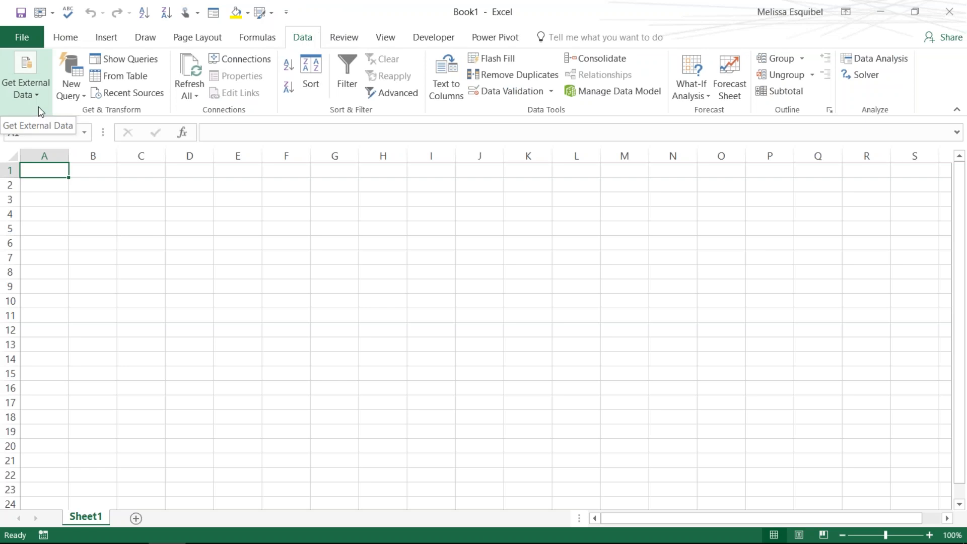
pyautogui.click(38, 105)
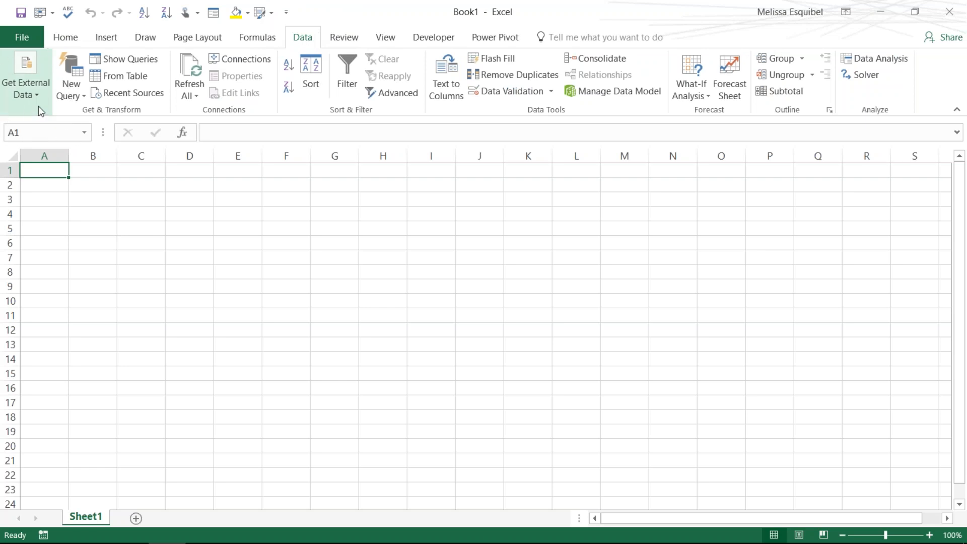
pyautogui.click(38, 97)
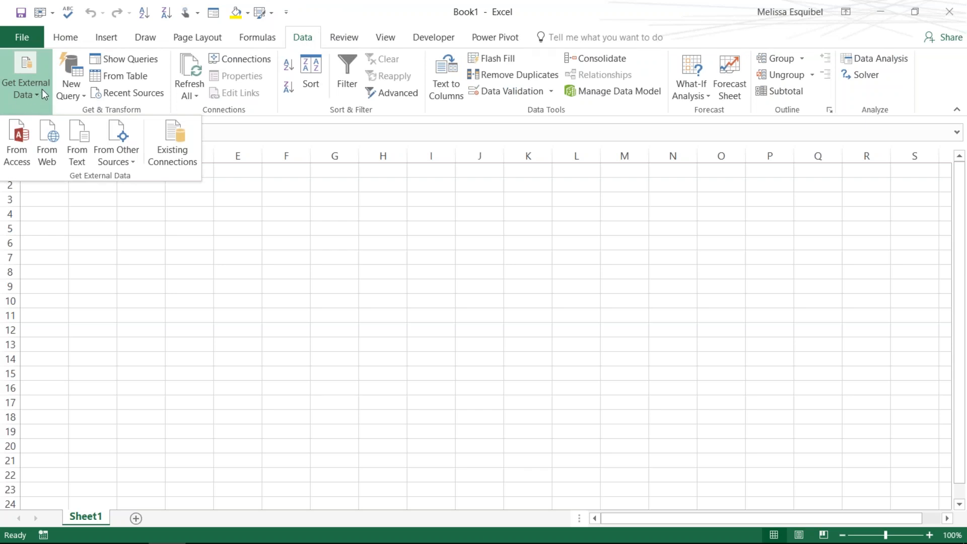
pyautogui.click(130, 165)
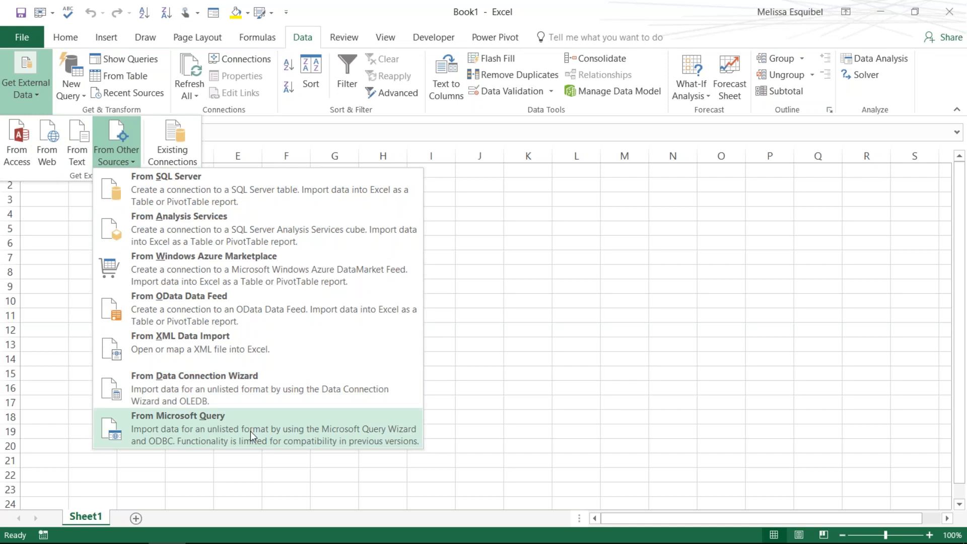
pyautogui.click(579, 342)
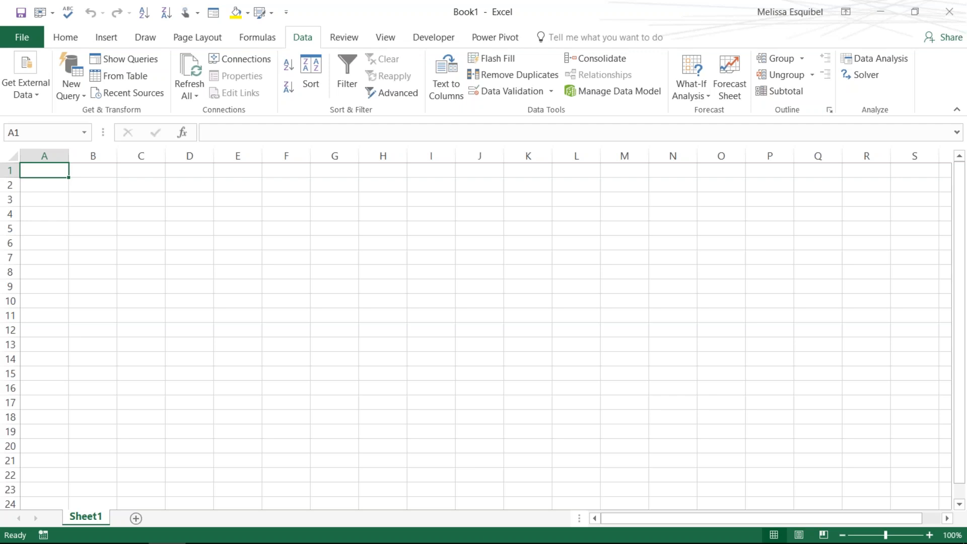
pyautogui.hotkey('alt', 'Tab')
# Step: Connect to the 'Source Data$' table of the Desktop workbook Sales report1.xlsx by browsing from the existing connections
pyautogui.click(17, 86)
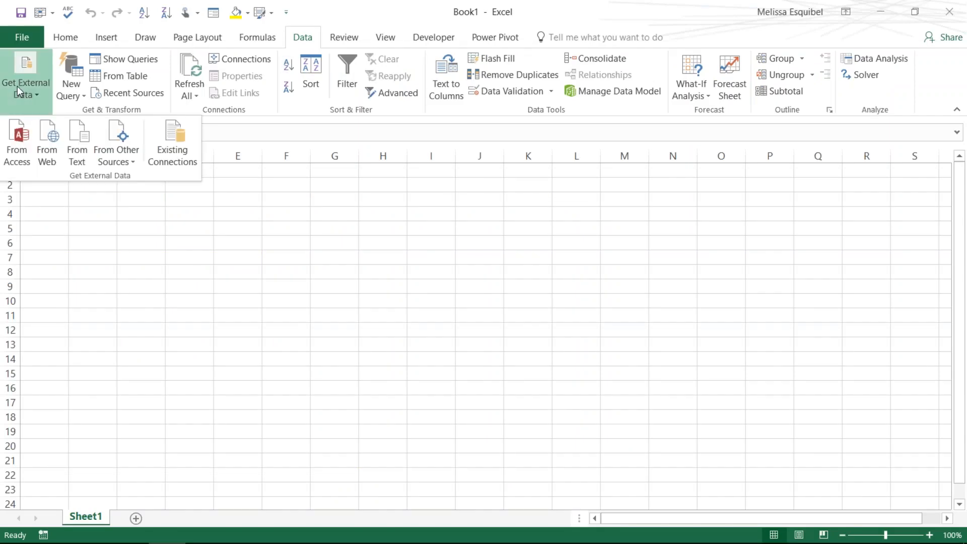
pyautogui.click(168, 160)
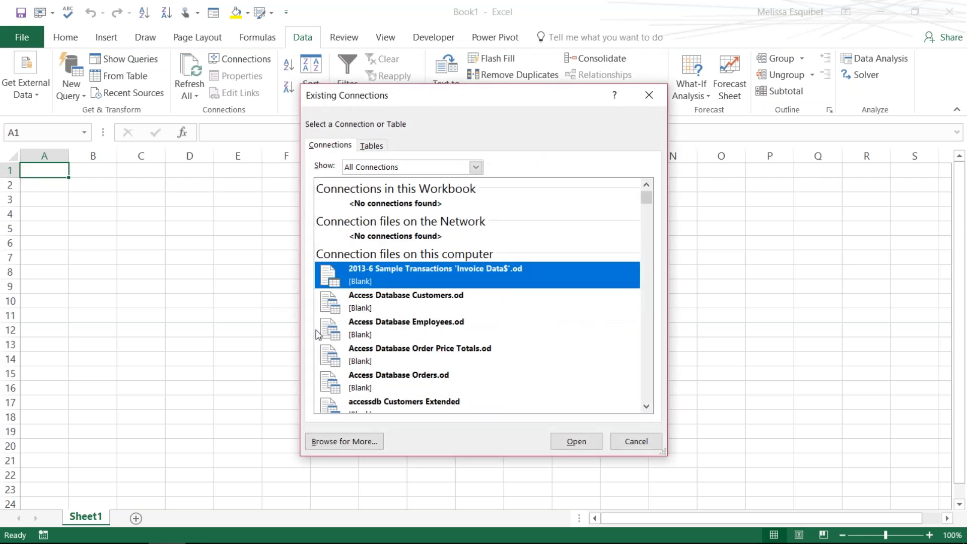
pyautogui.click(343, 441)
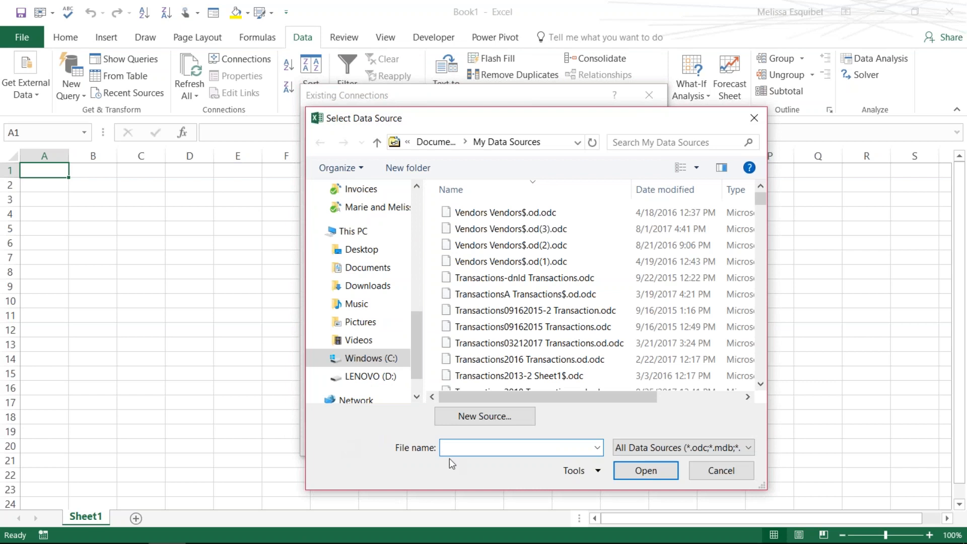
pyautogui.click(698, 473)
pyautogui.click(331, 447)
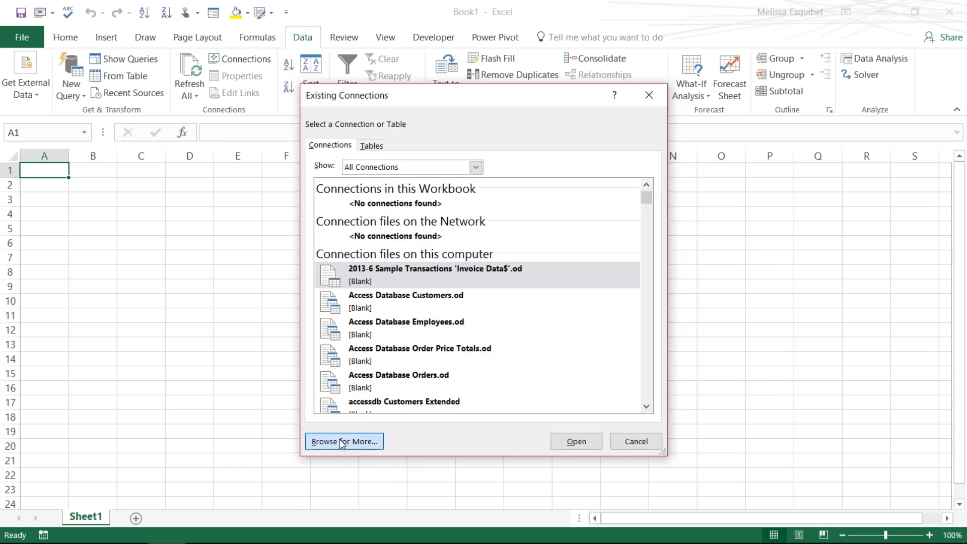
pyautogui.click(361, 255)
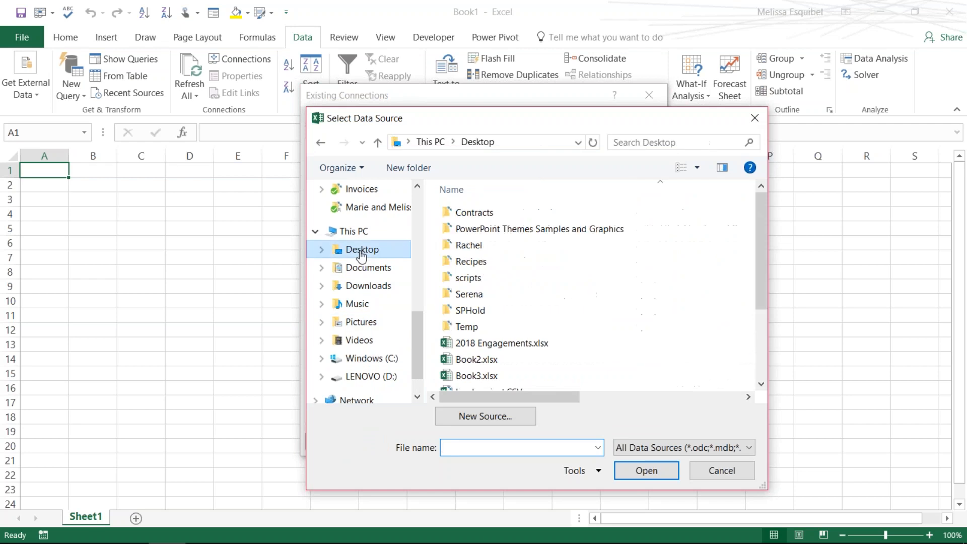
pyautogui.moveTo(759, 268); pyautogui.dragTo(765, 375)
pyautogui.click(520, 368)
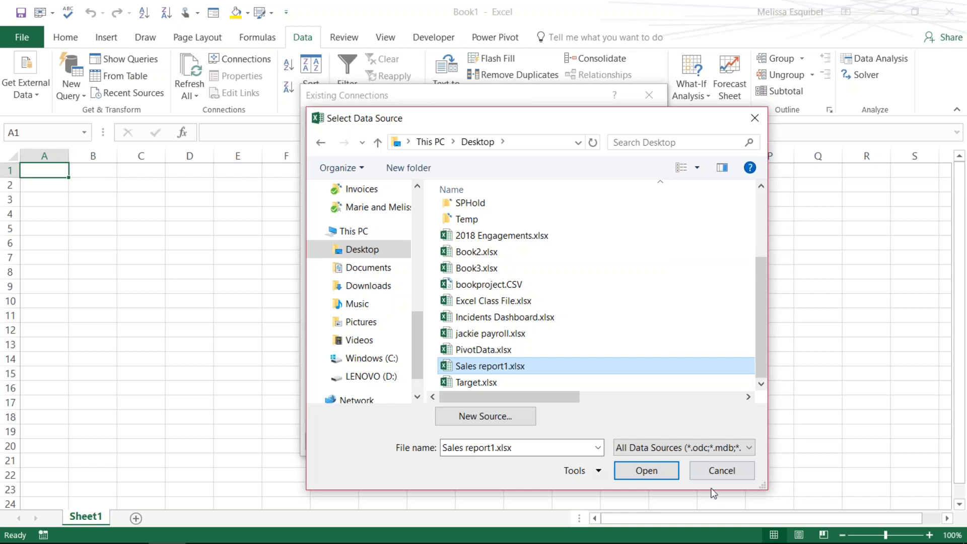
pyautogui.click(648, 471)
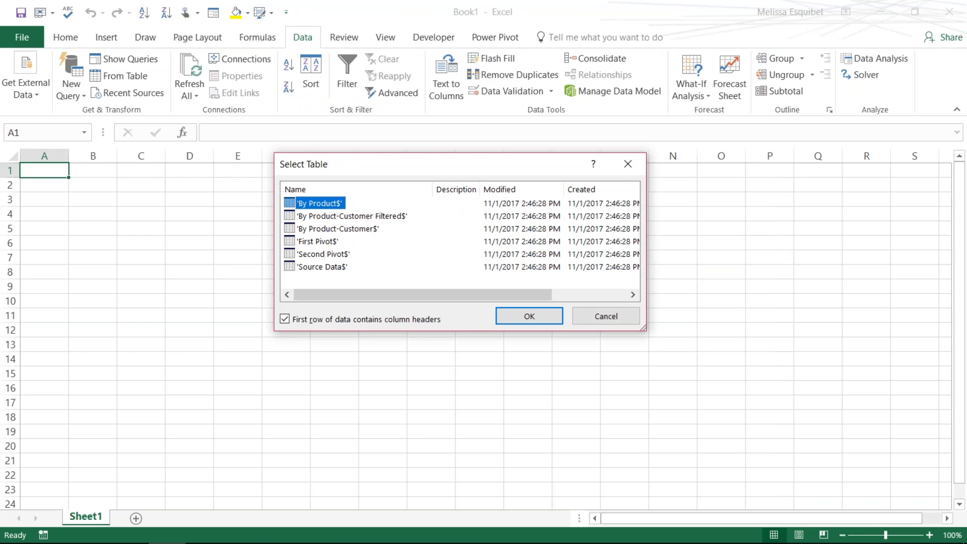
pyautogui.click(313, 267)
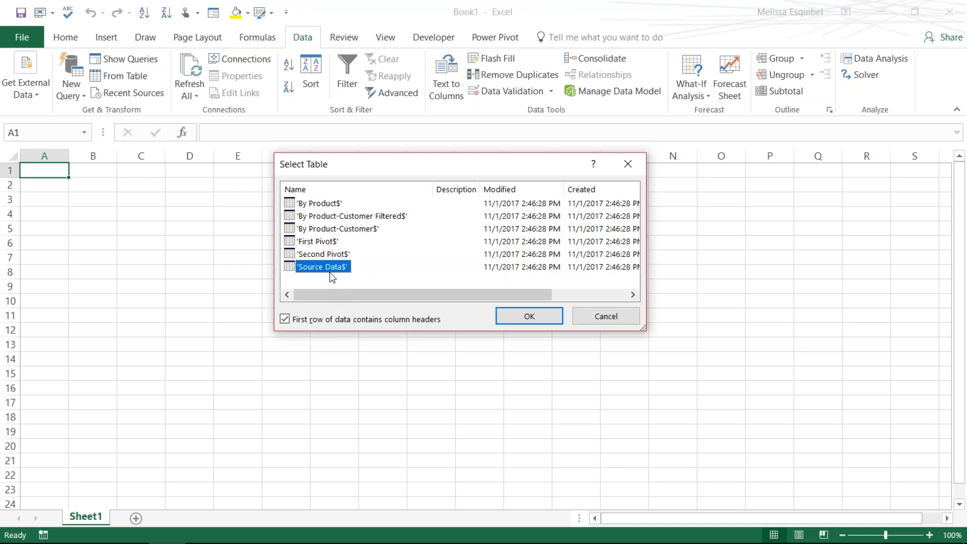
pyautogui.click(538, 319)
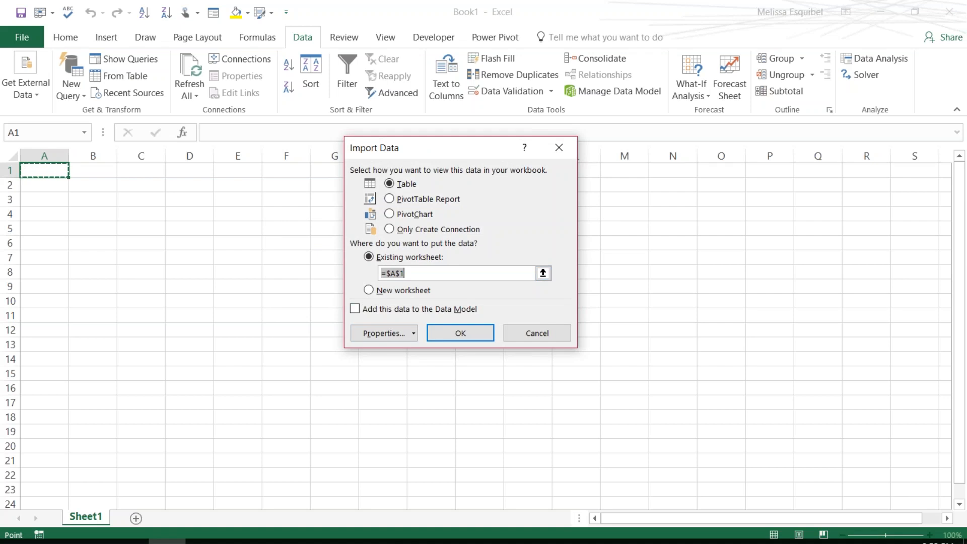
# Step: Import the connected data as a PivotTable Report in the existing worksheet at Sheet1!$A$1
pyautogui.click(432, 534)
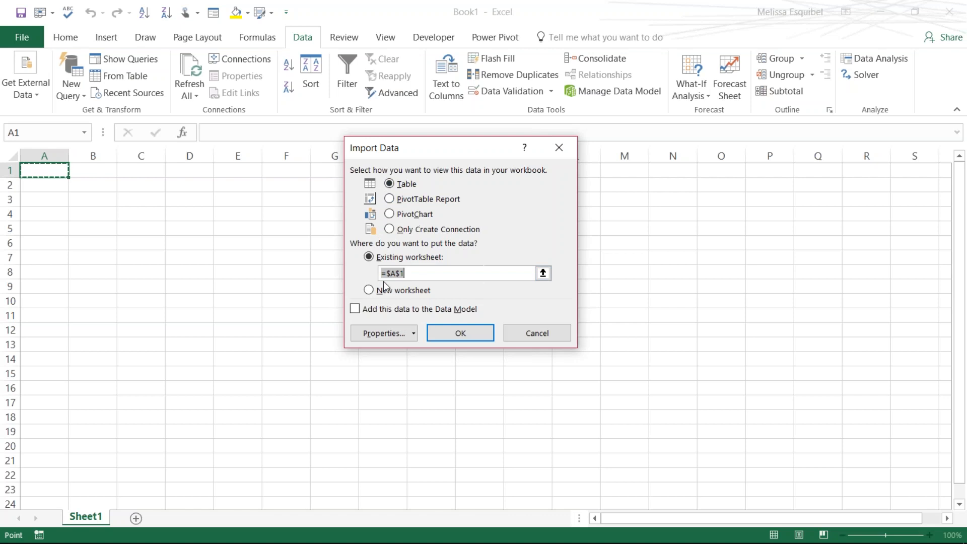
pyautogui.moveTo(411, 274); pyautogui.dragTo(346, 246)
pyautogui.click(35, 169)
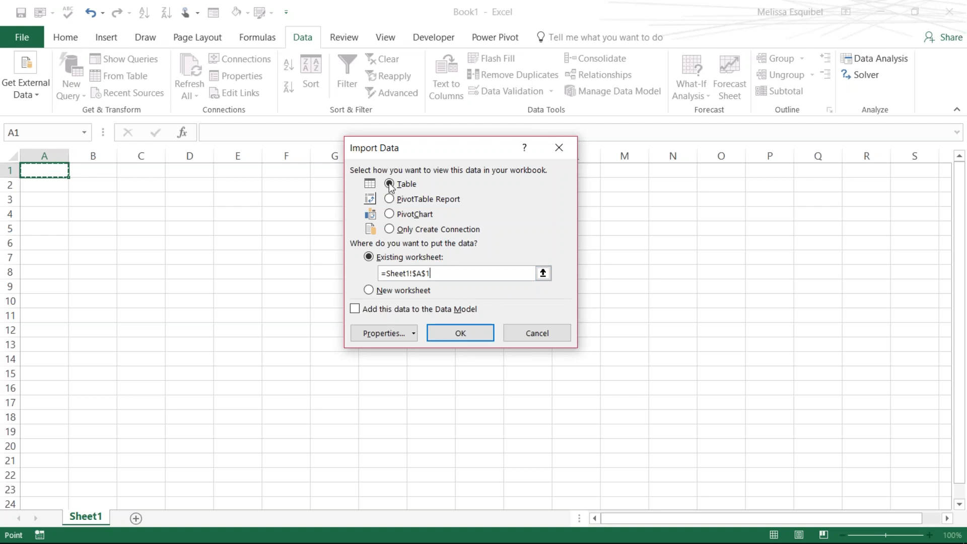
pyautogui.click(390, 200)
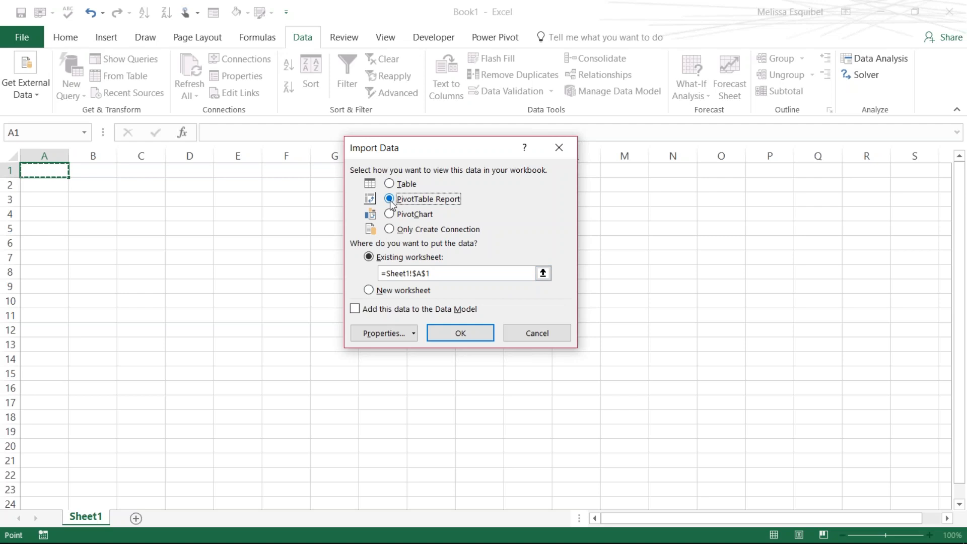
pyautogui.click(460, 333)
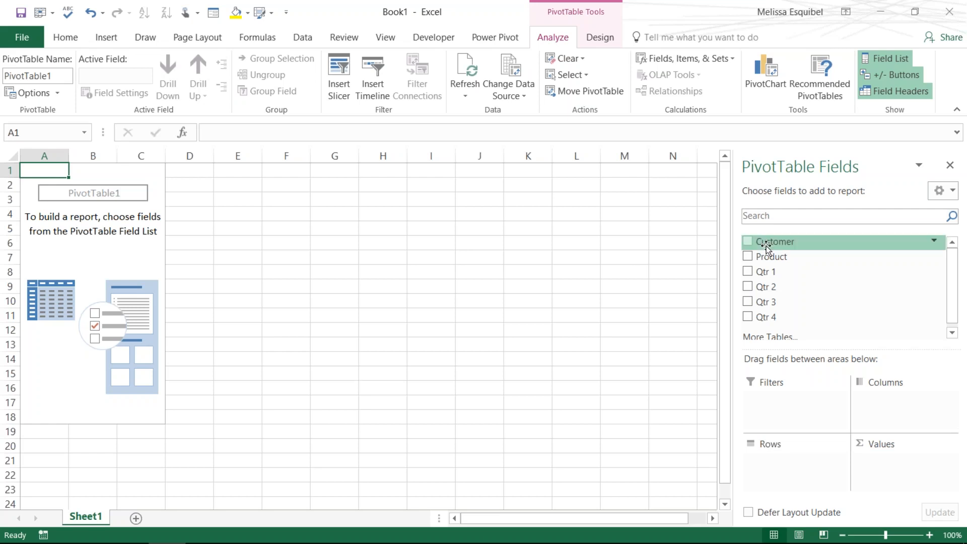
# Step: Add Customer as the row field and Qtr 1 and Qtr 4 as value fields of the PivotTable
pyautogui.click(748, 241)
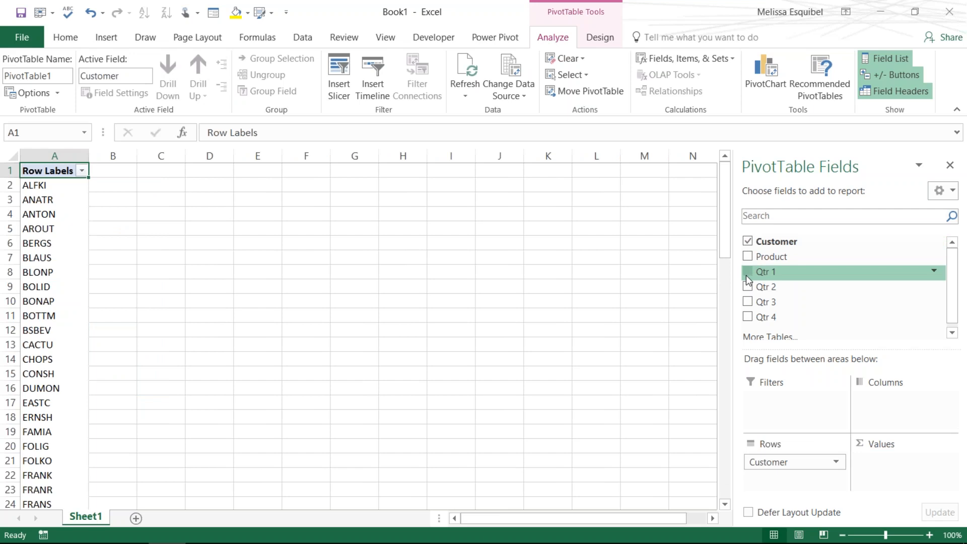
pyautogui.click(748, 272)
pyautogui.click(760, 317)
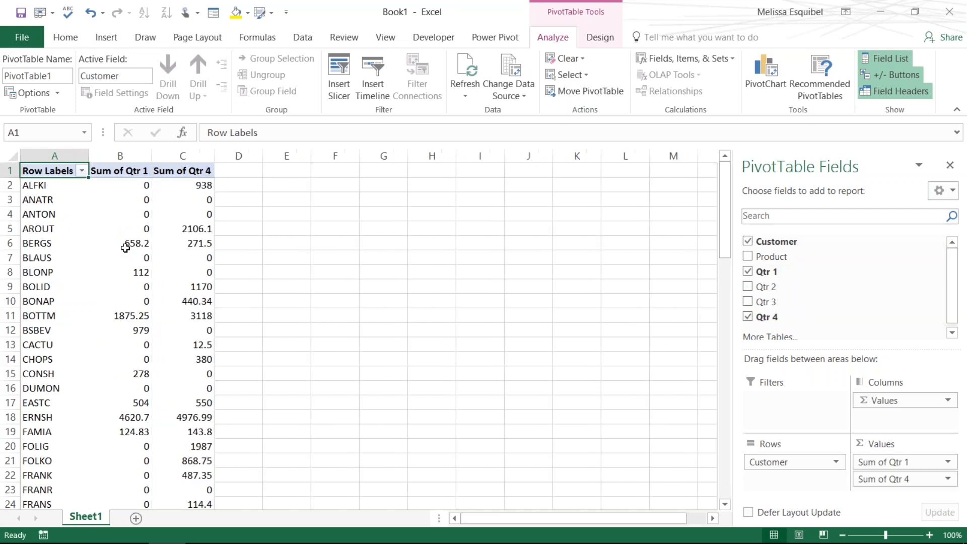
pyautogui.click(125, 244)
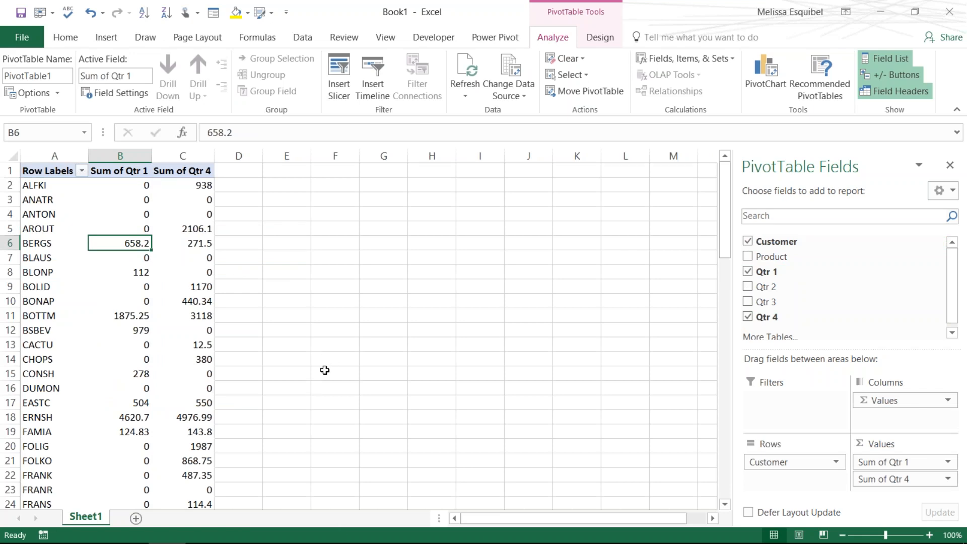
# Step: Add a new worksheet and insert a PivotTable at its cell A1, using the workbook's Sales report1 connection as external data source
pyautogui.click(136, 518)
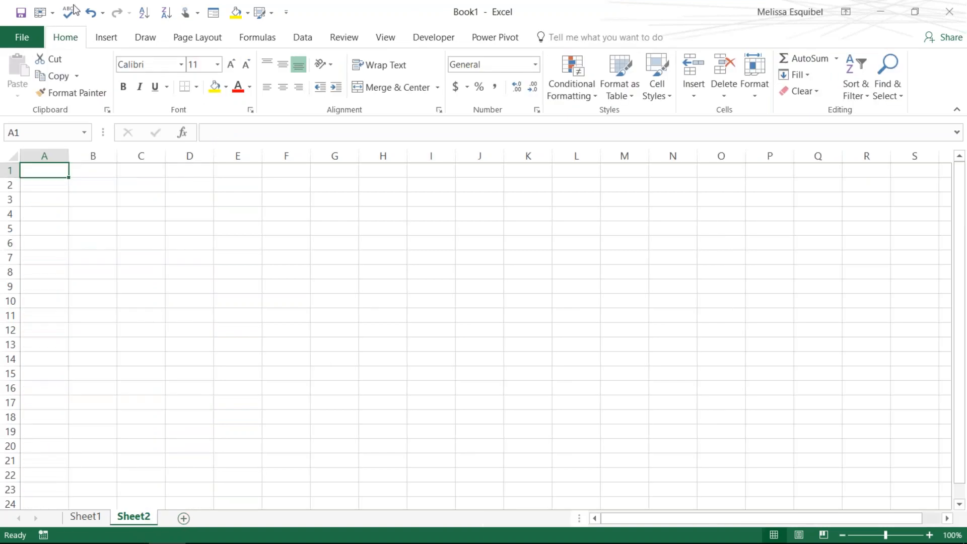
pyautogui.click(114, 41)
pyautogui.click(25, 74)
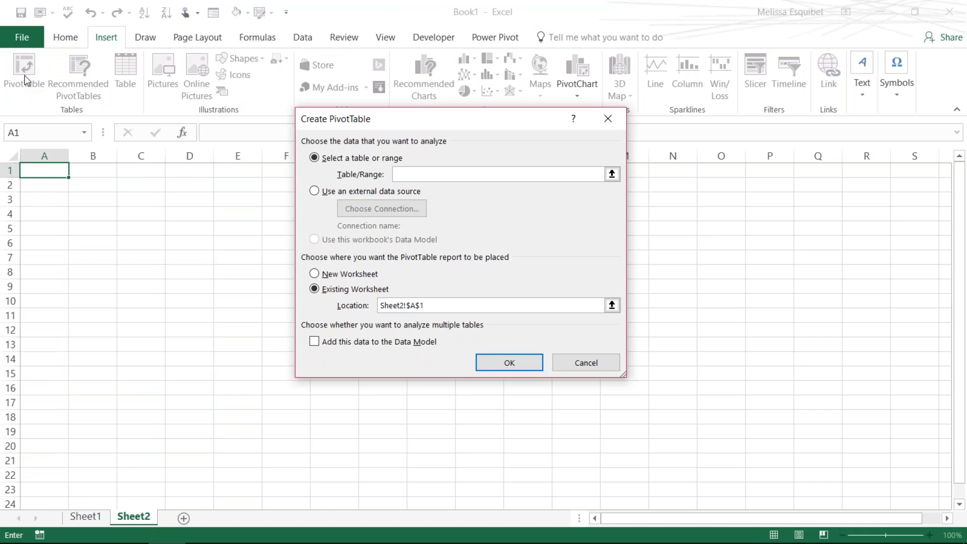
pyautogui.click(318, 194)
pyautogui.click(377, 212)
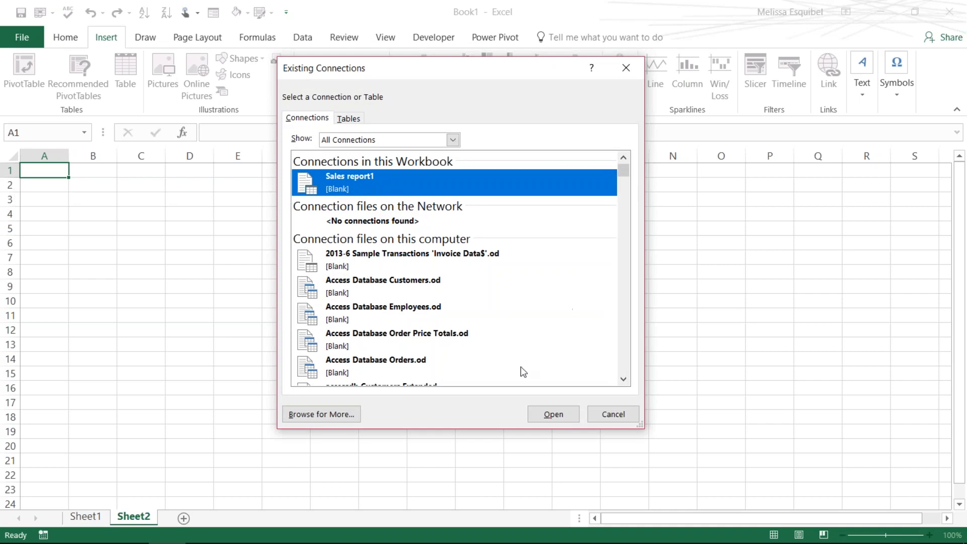
pyautogui.click(612, 413)
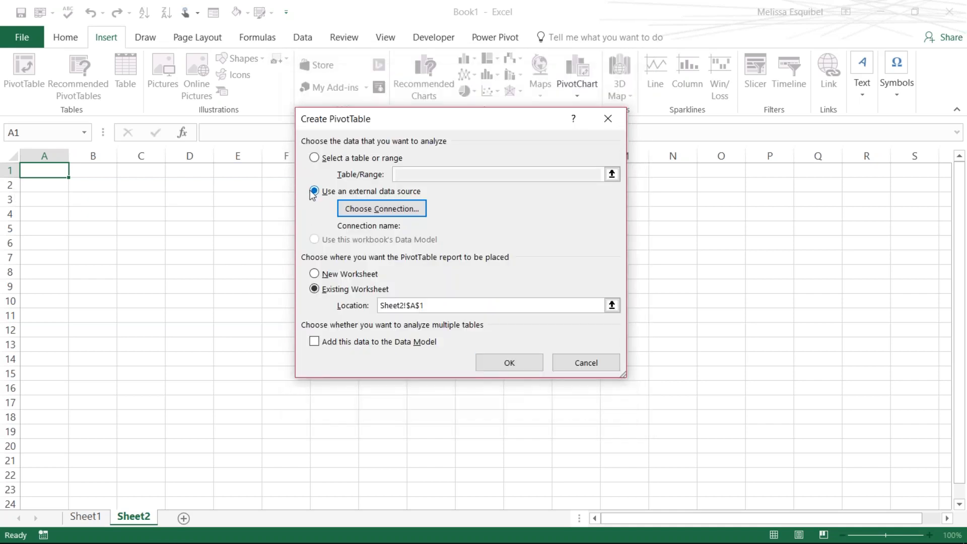
pyautogui.click(381, 208)
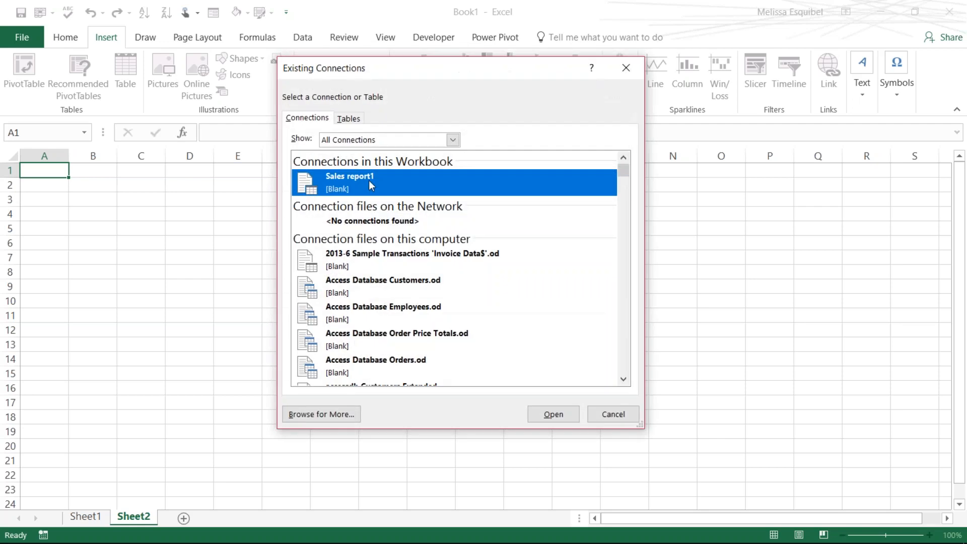
pyautogui.click(576, 414)
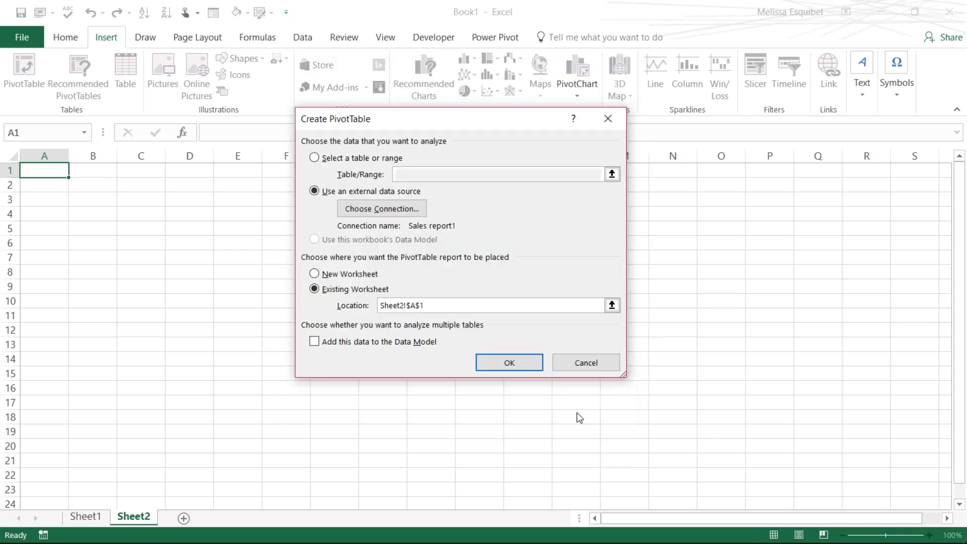
pyautogui.click(509, 361)
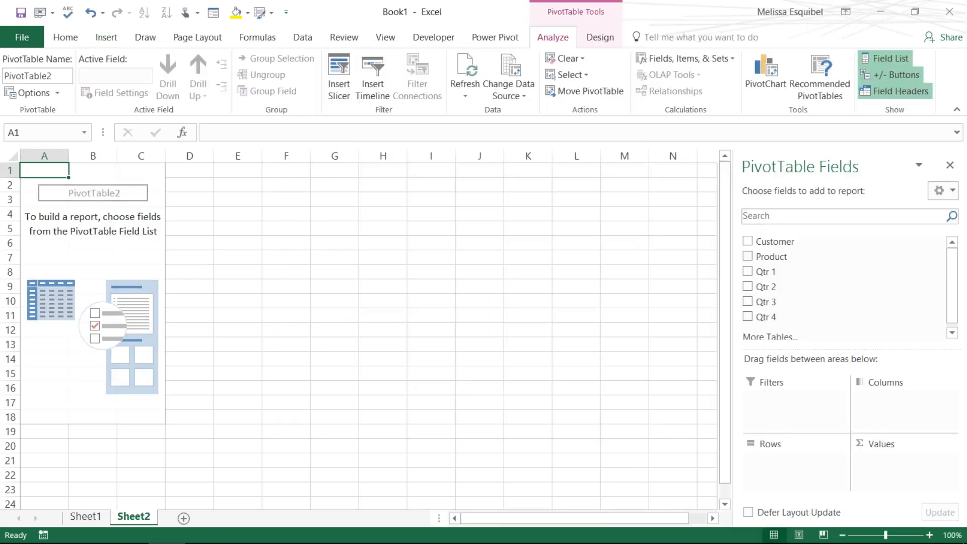
# Step: Add Product as the row field and Qtr 1, Qtr 2, Qtr 3 and Qtr 4 as value fields of the Sheet2 PivotTable
pyautogui.click(772, 261)
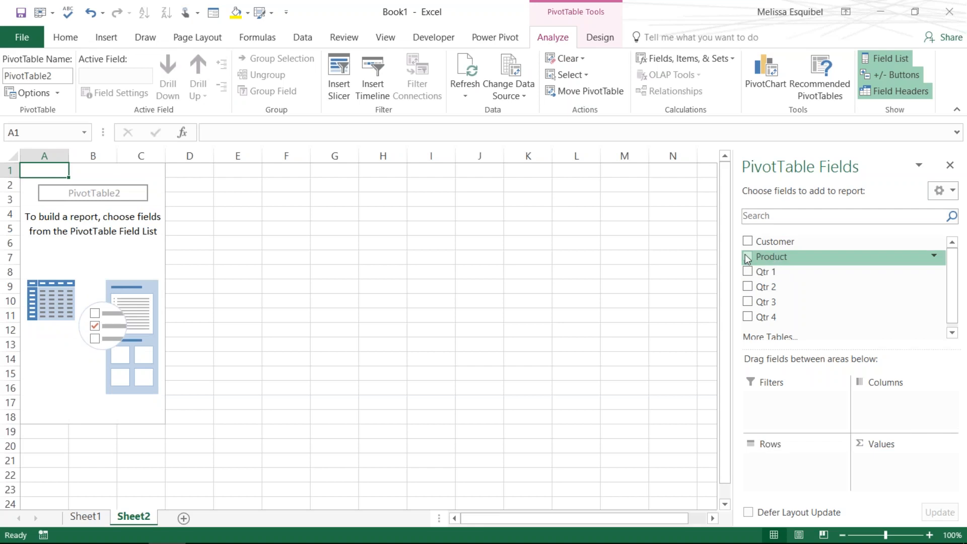
pyautogui.click(747, 271)
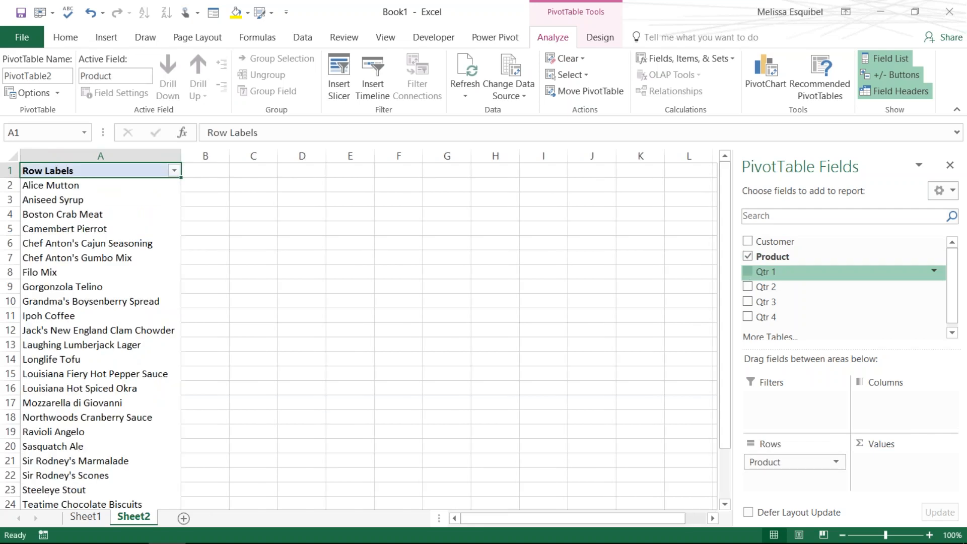
pyautogui.click(748, 287)
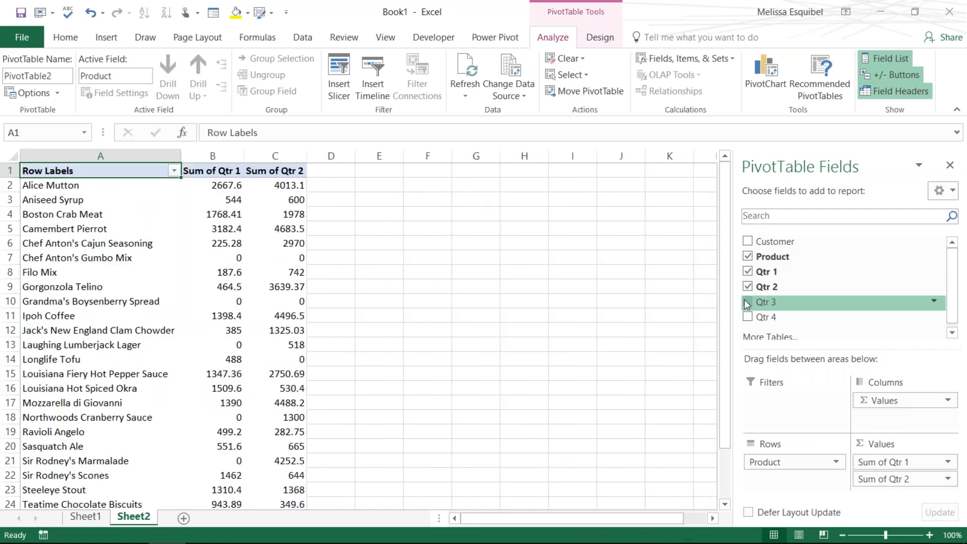
pyautogui.click(747, 302)
pyautogui.click(748, 316)
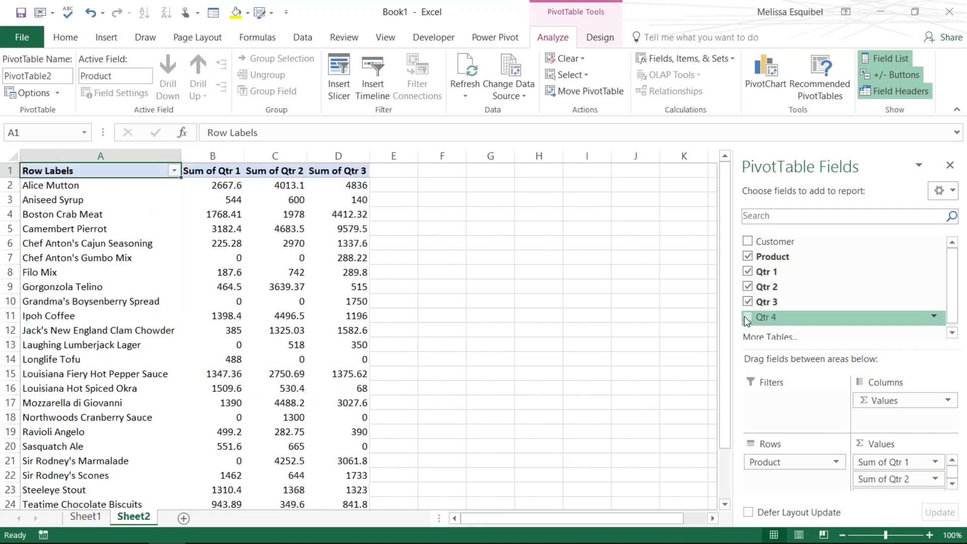
pyautogui.click(285, 300)
pyautogui.hotkey('alt', 'Tab')
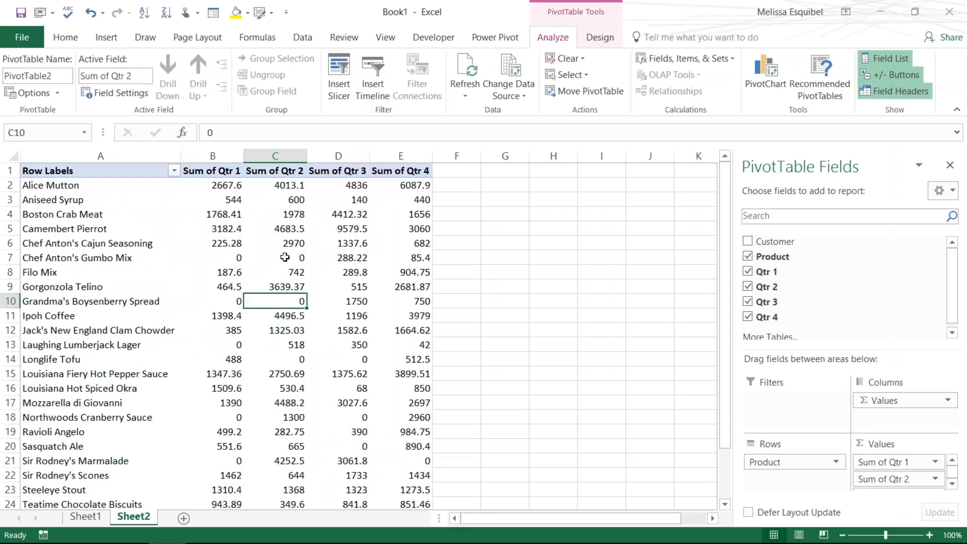
pyautogui.rightClick(289, 245)
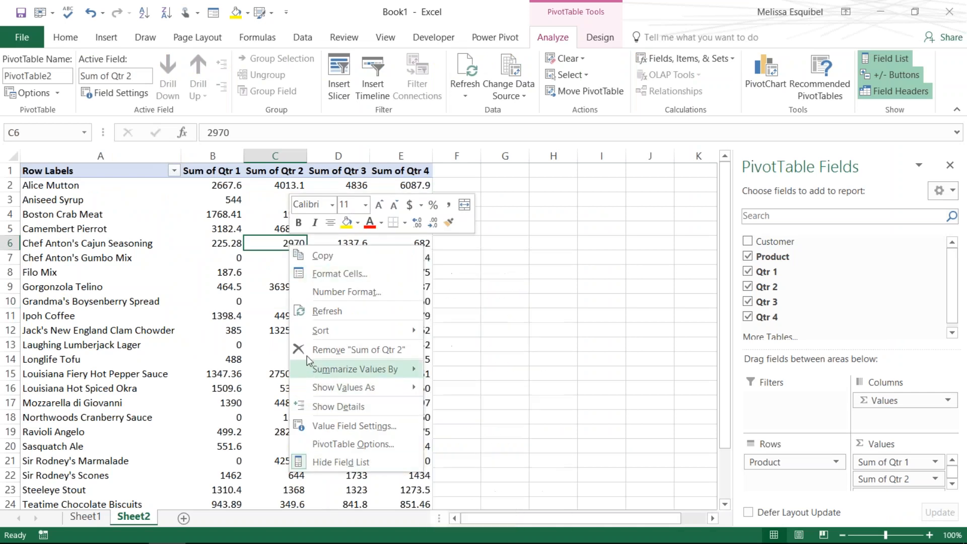
pyautogui.press('Escape')
# Step: Set the PivotTable's connection to refresh in the background, every 60 minutes and when opening the file
pyautogui.click(202, 230)
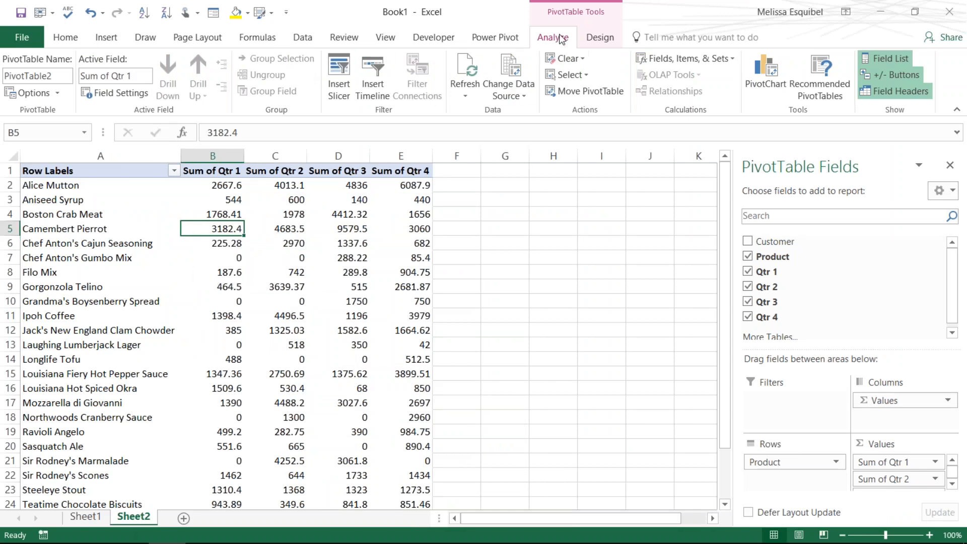
pyautogui.click(465, 96)
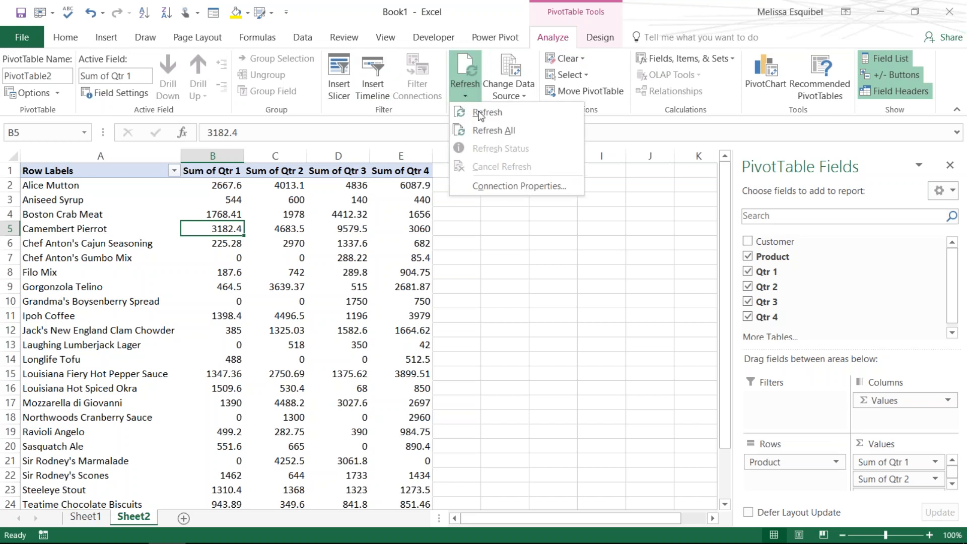
pyautogui.click(494, 194)
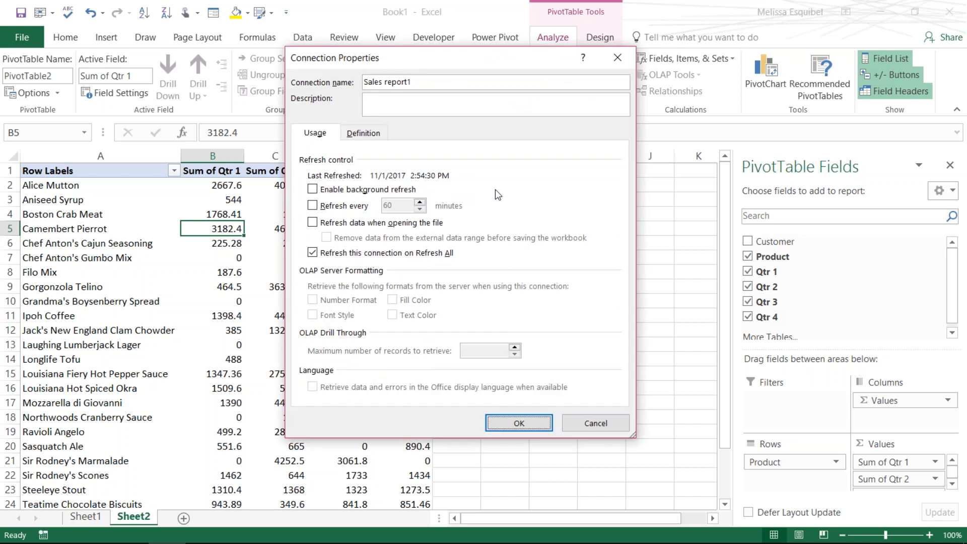
pyautogui.click(313, 189)
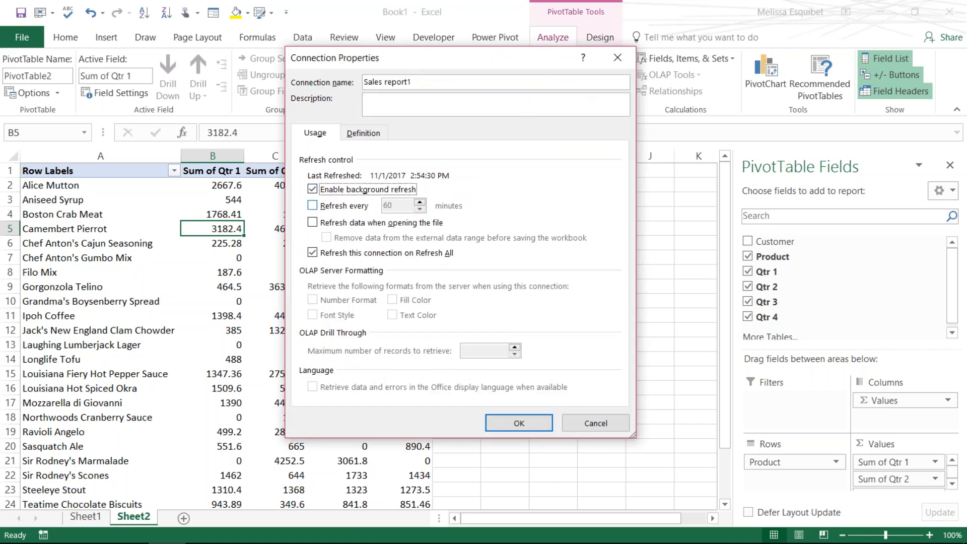
pyautogui.click(313, 205)
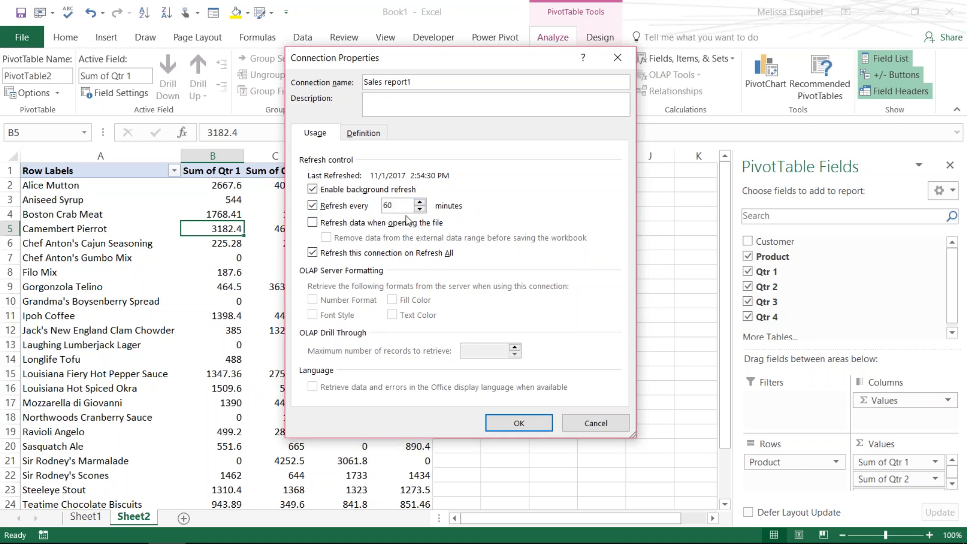
pyautogui.click(312, 222)
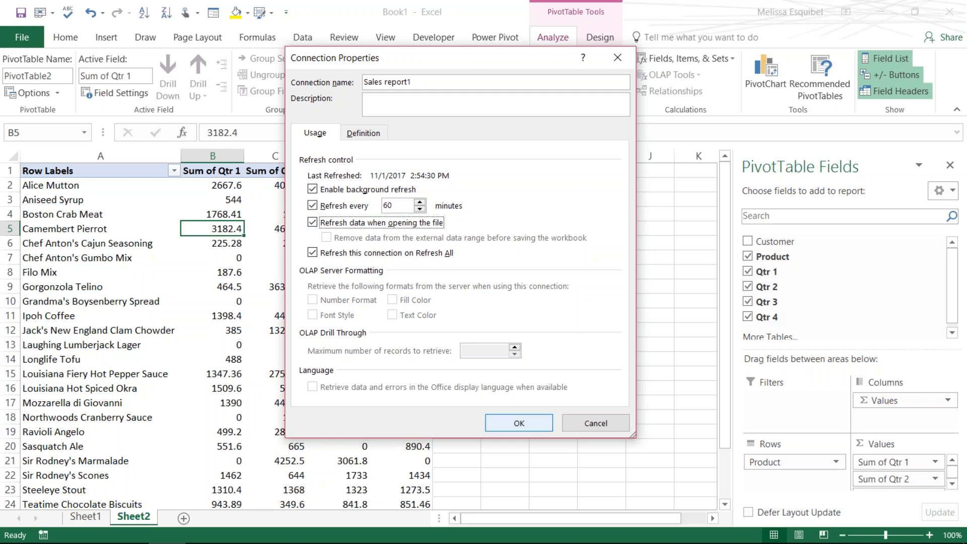
pyautogui.click(519, 423)
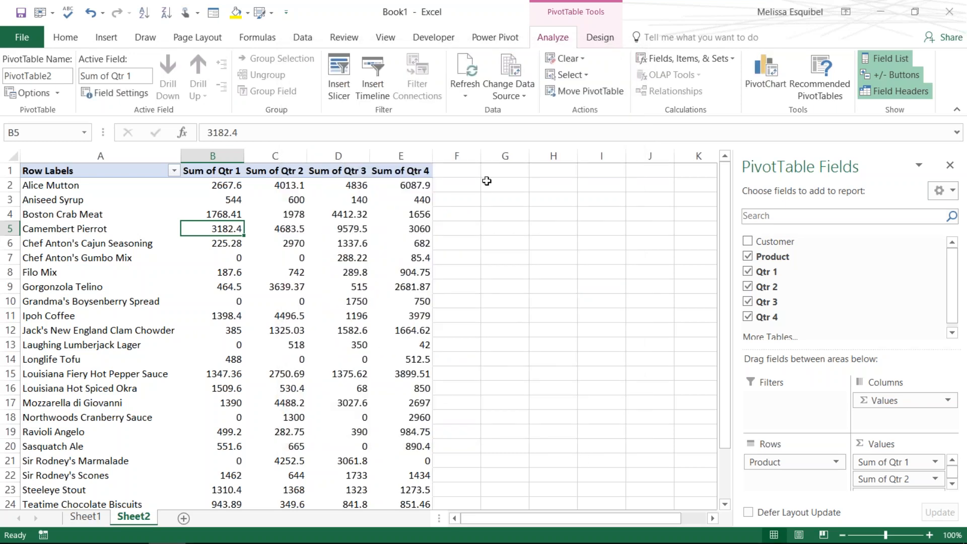
pyautogui.click(467, 92)
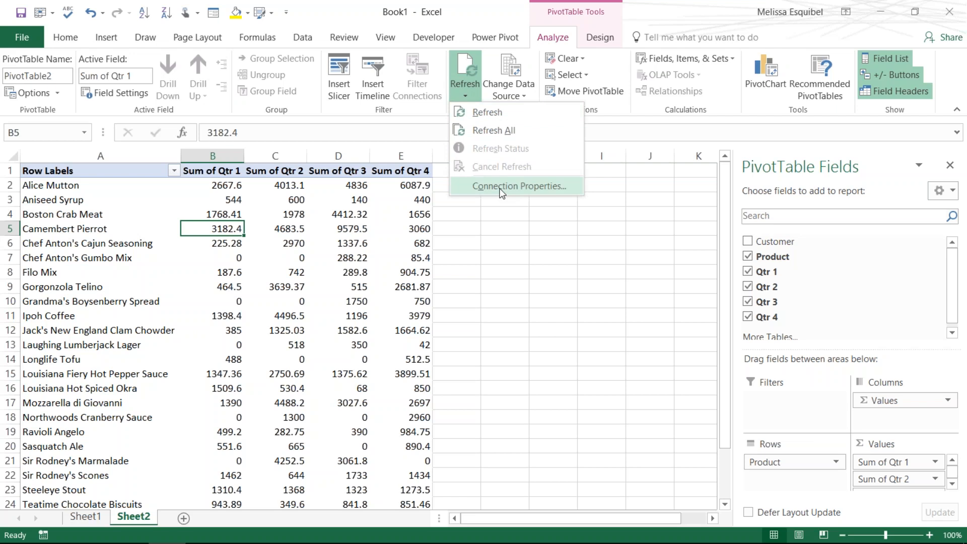
pyautogui.click(274, 226)
pyautogui.click(275, 226)
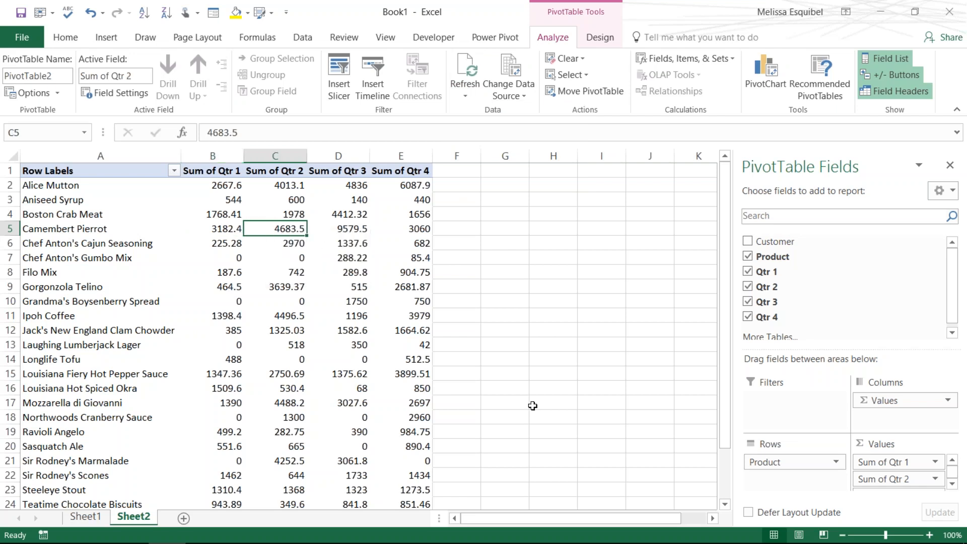
pyautogui.click(276, 401)
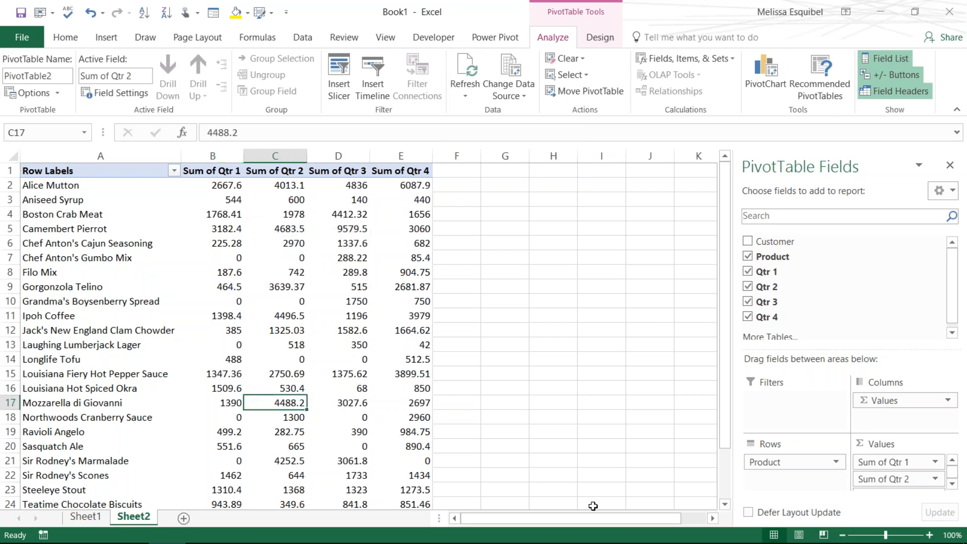
pyautogui.click(664, 541)
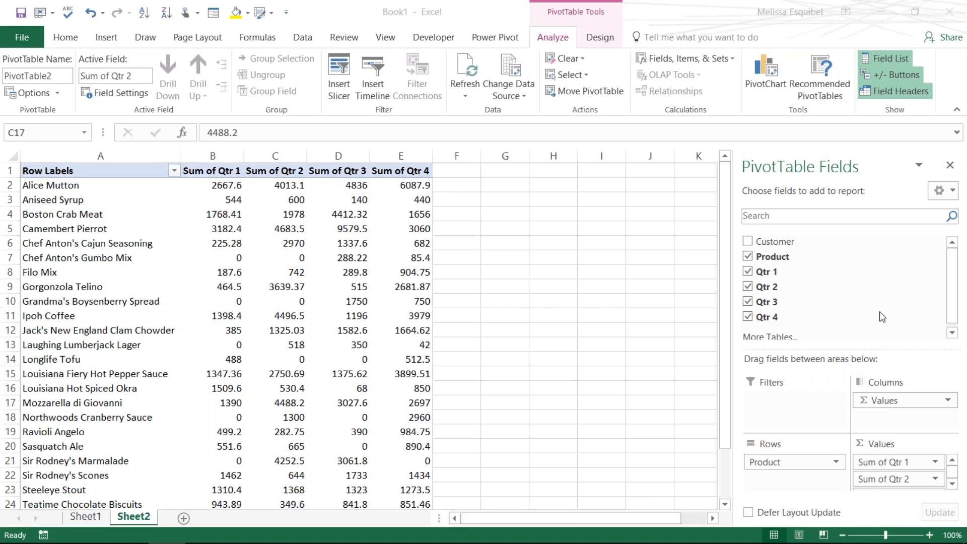
pyautogui.click(256, 277)
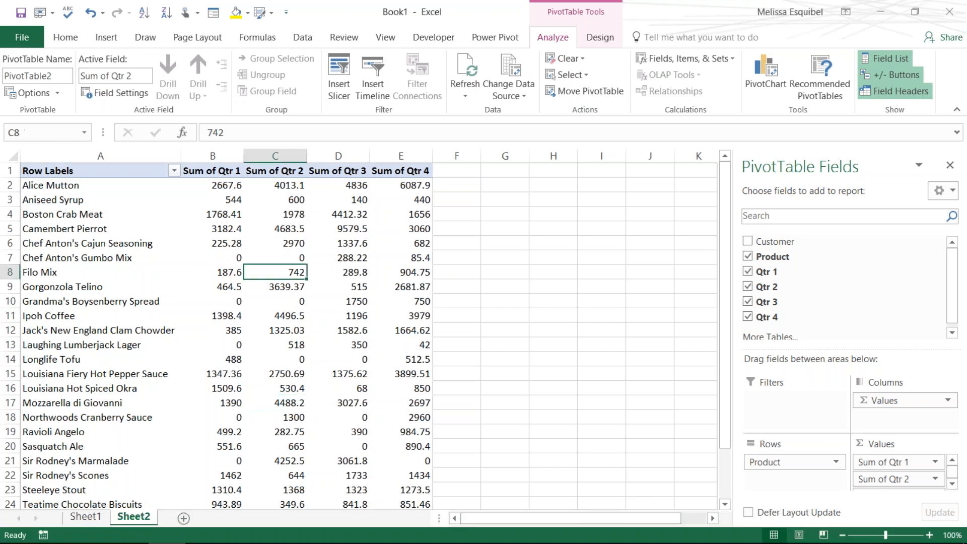
# Step: Examine the choices for getting external data: Access, web, text, other sources and existing connections
pyautogui.click(302, 38)
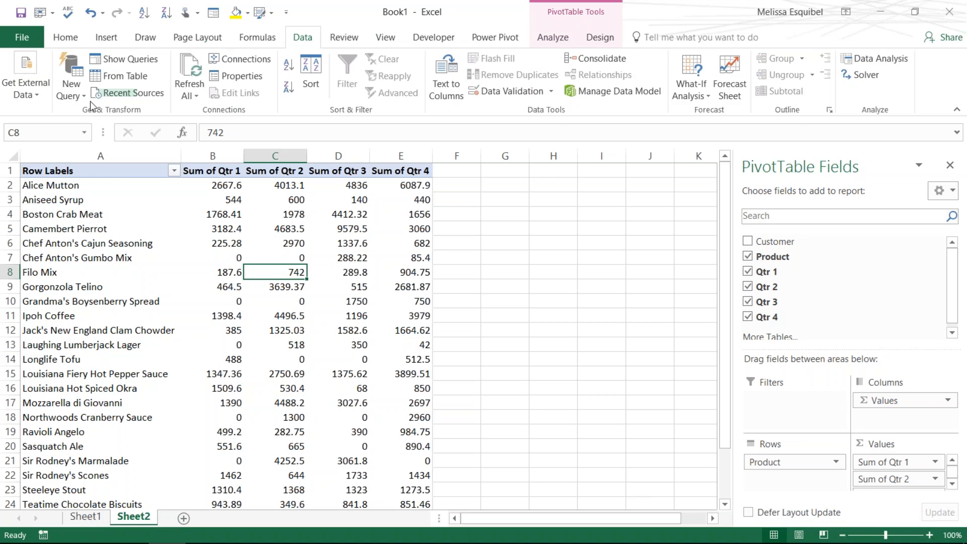
pyautogui.click(27, 89)
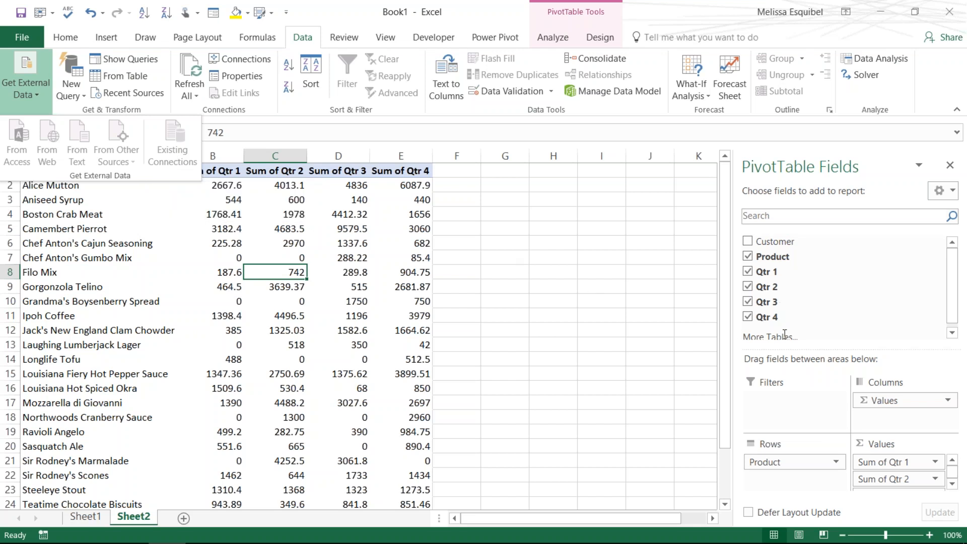
pyautogui.click(311, 327)
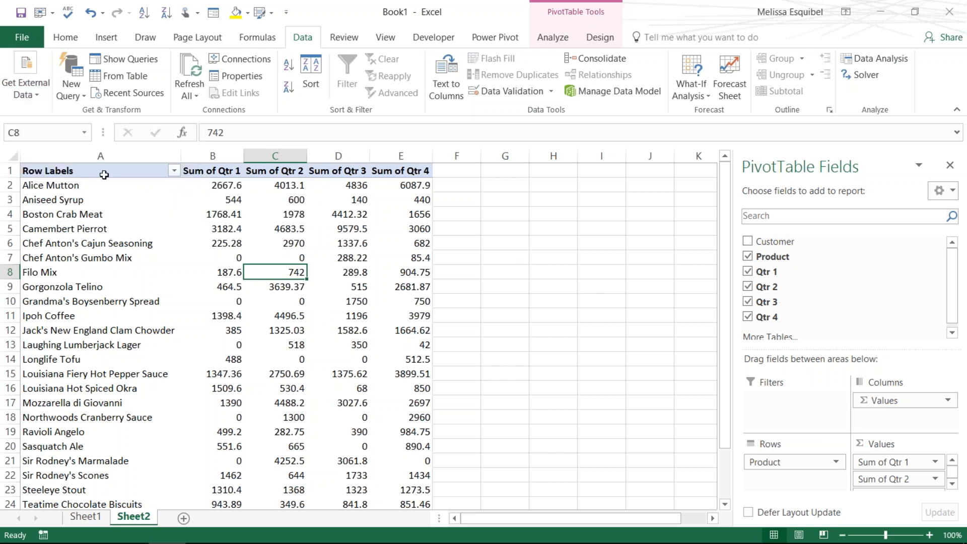
pyautogui.click(35, 96)
pyautogui.click(177, 369)
pyautogui.click(24, 94)
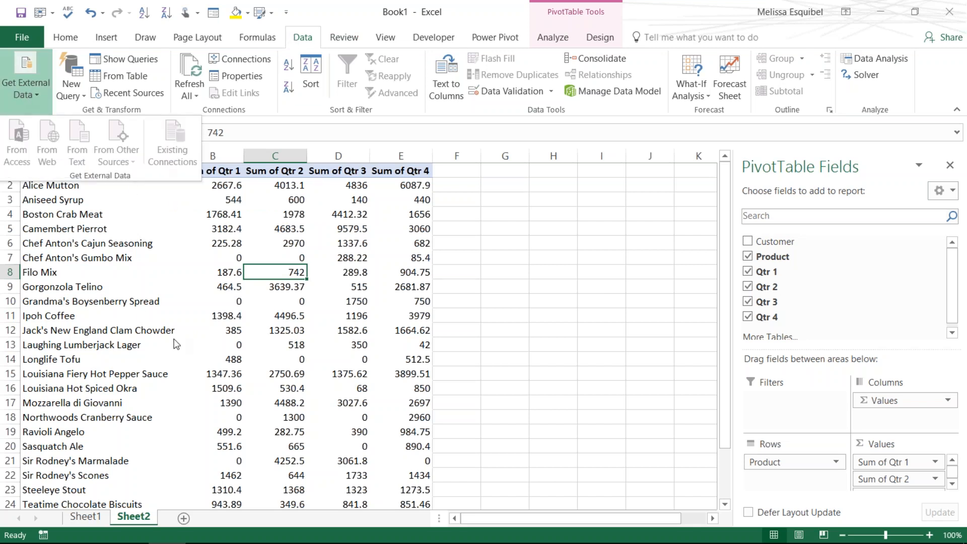
pyautogui.click(181, 306)
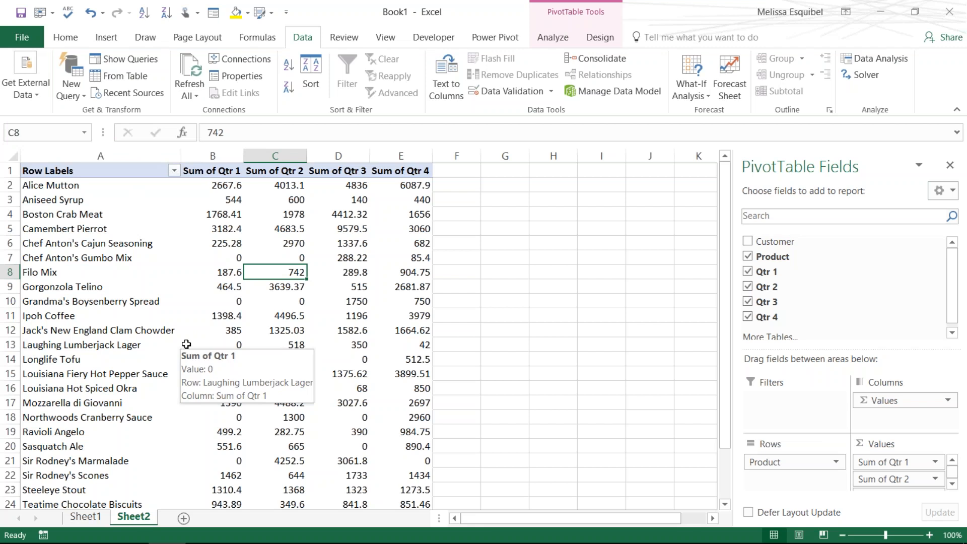
pyautogui.click(185, 345)
pyautogui.click(203, 288)
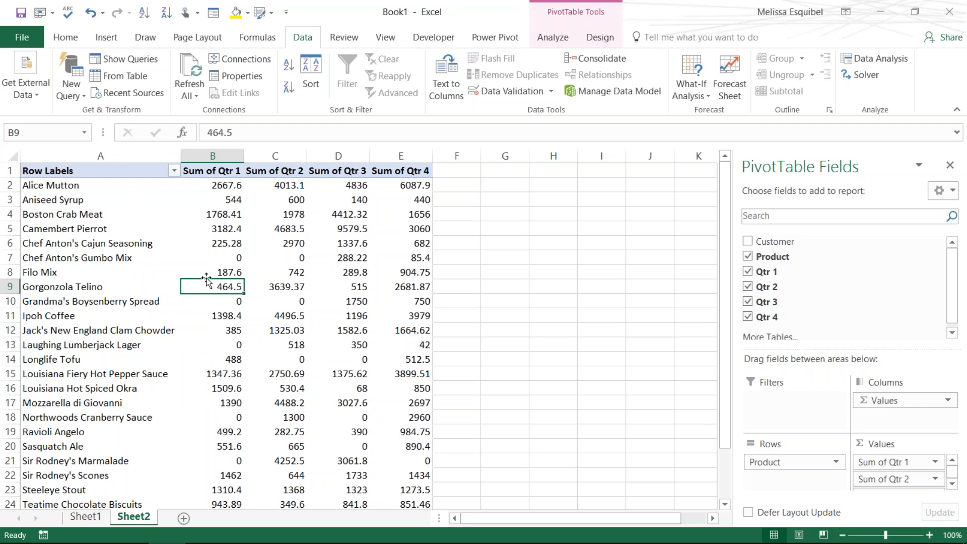
pyautogui.moveTo(212, 269)
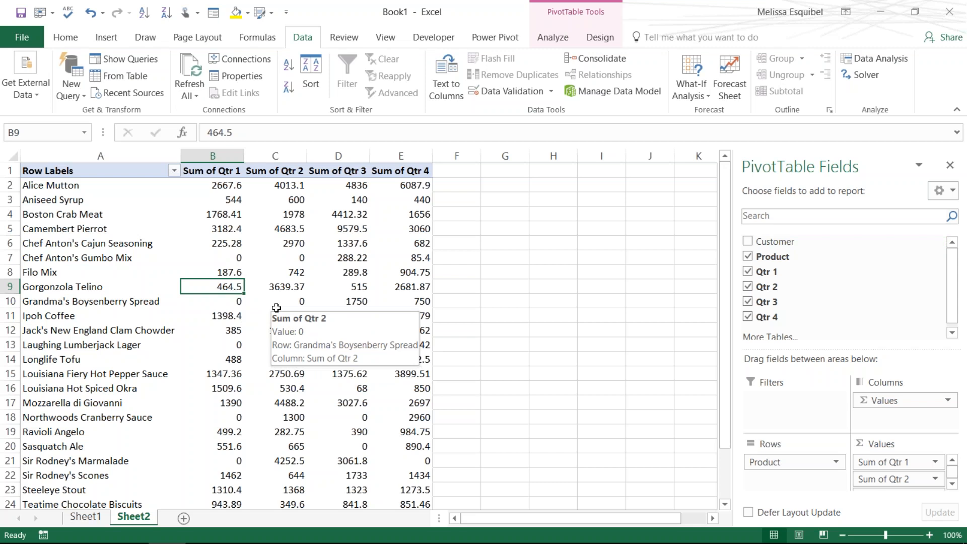
pyautogui.click(204, 304)
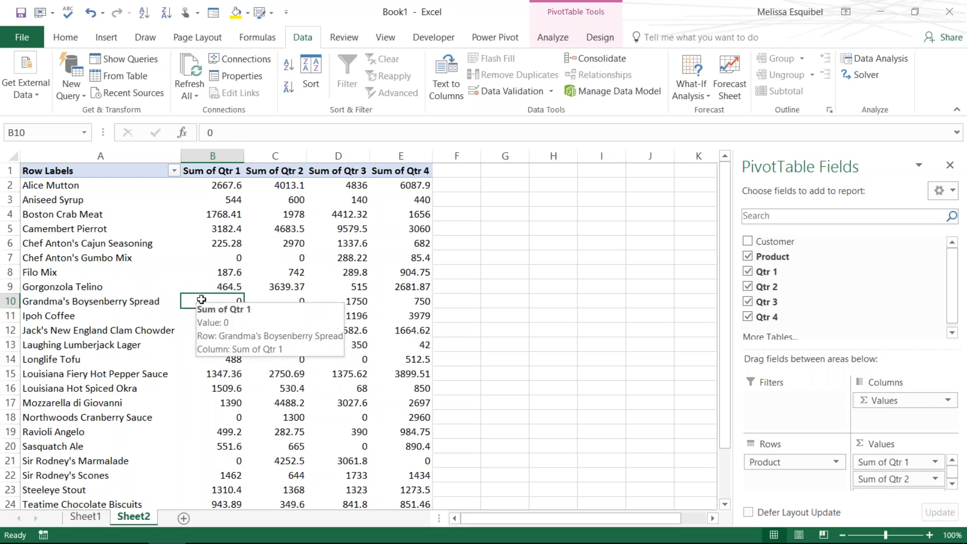
pyautogui.click(146, 313)
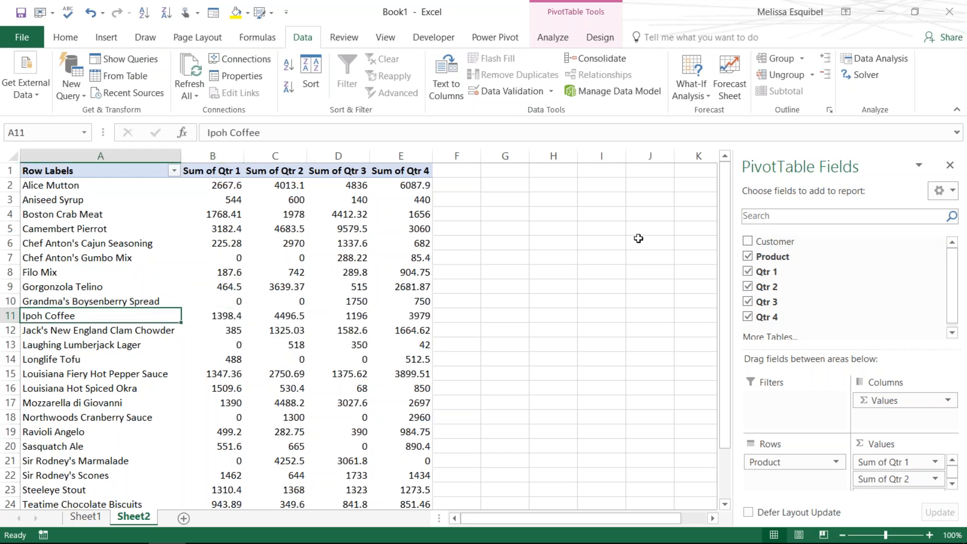
pyautogui.click(94, 290)
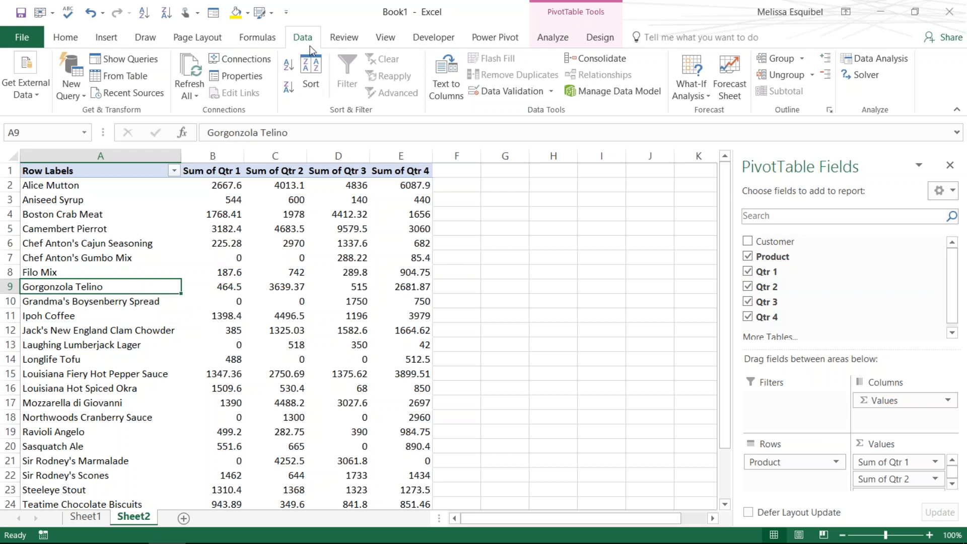
pyautogui.click(23, 88)
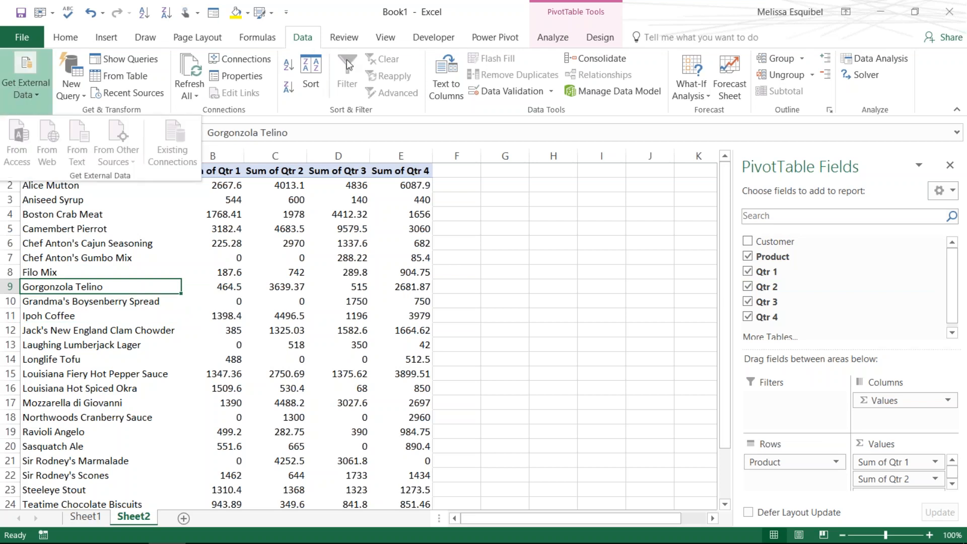
pyautogui.click(306, 43)
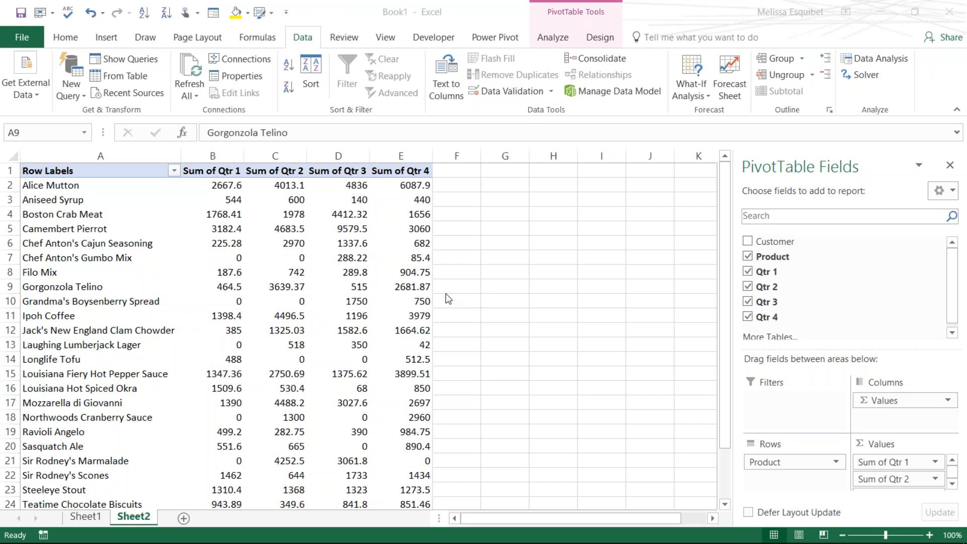
pyautogui.click(330, 302)
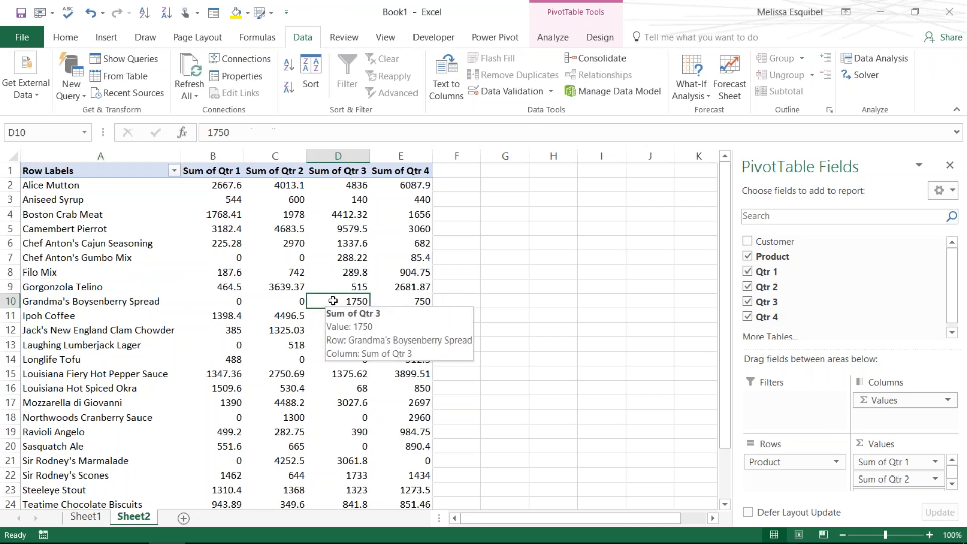
pyautogui.click(237, 282)
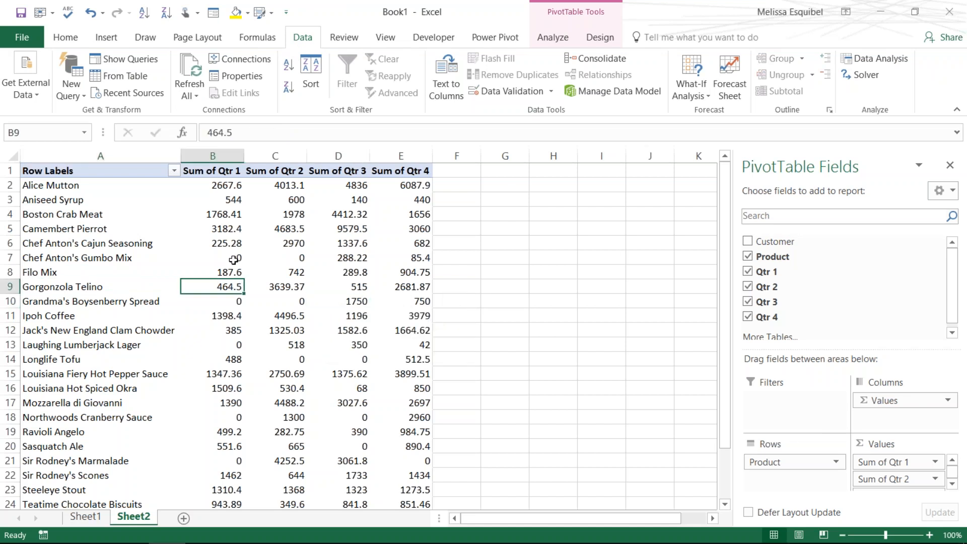
pyautogui.moveTo(343, 364)
pyautogui.click(23, 88)
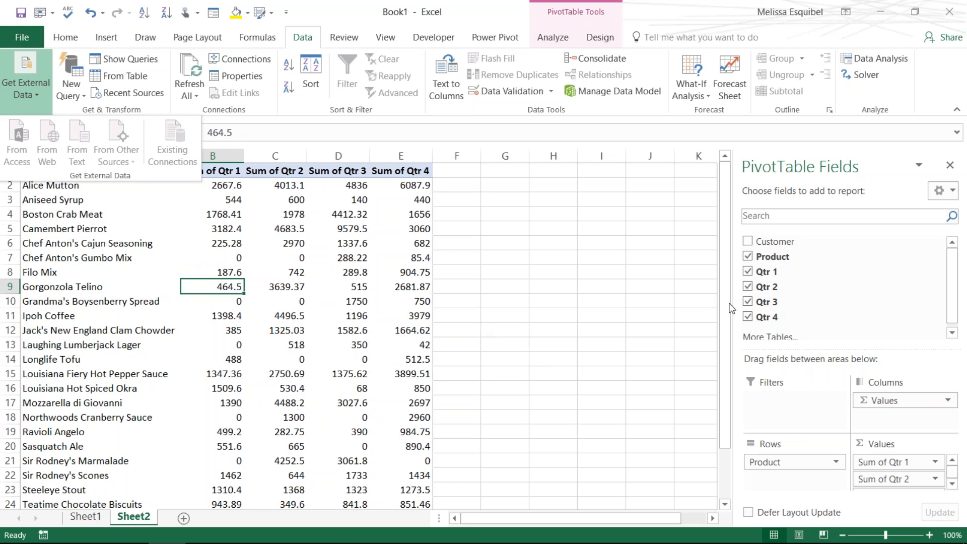
pyautogui.moveTo(271, 285)
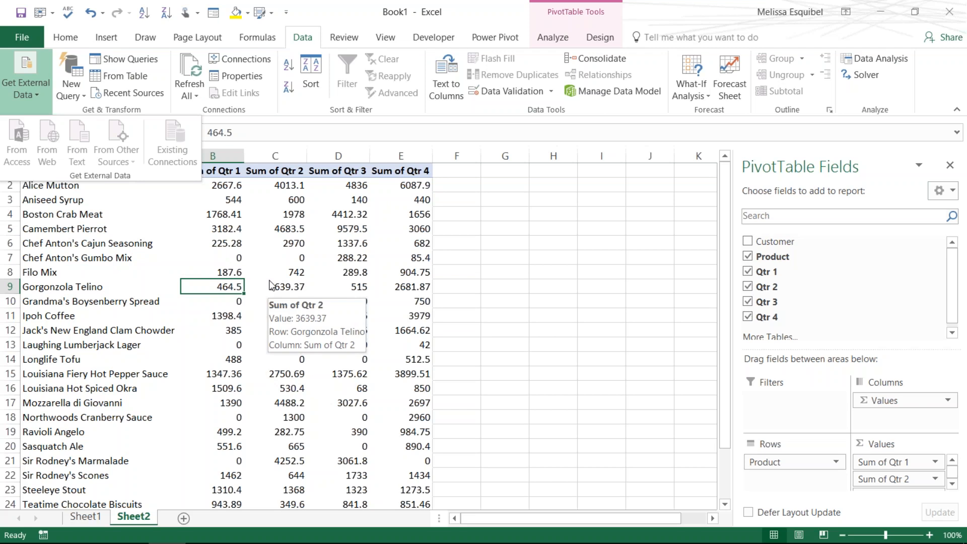
pyautogui.click(252, 298)
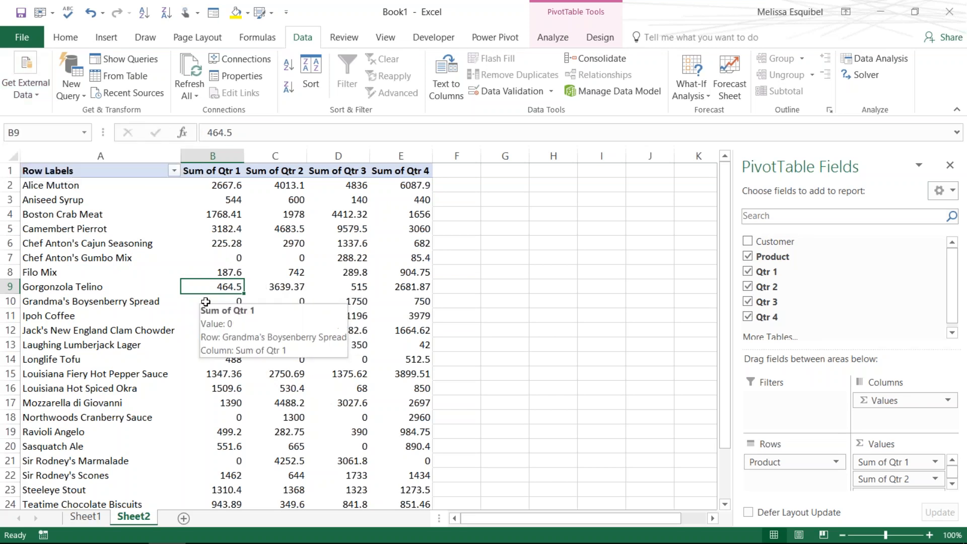
pyautogui.click(282, 258)
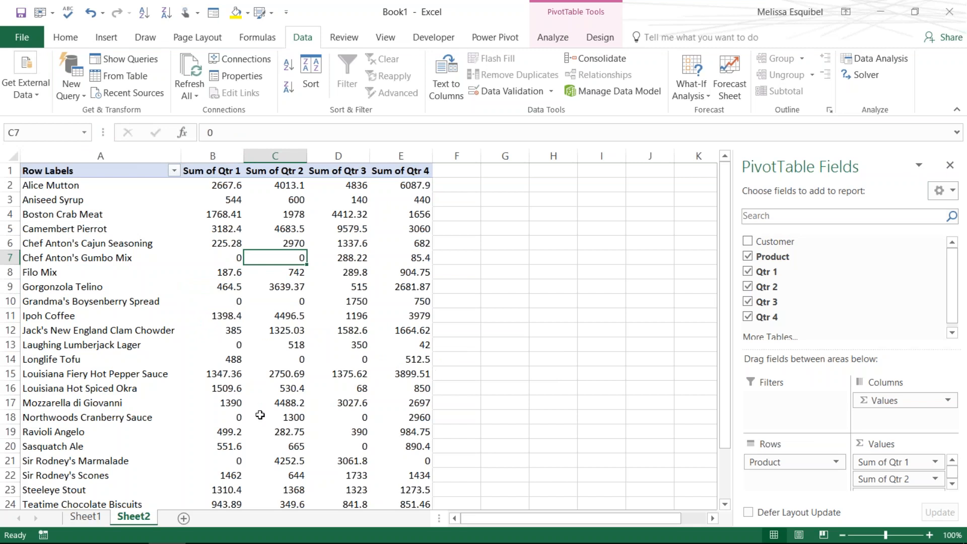
pyautogui.moveTo(260, 414)
pyautogui.click(281, 345)
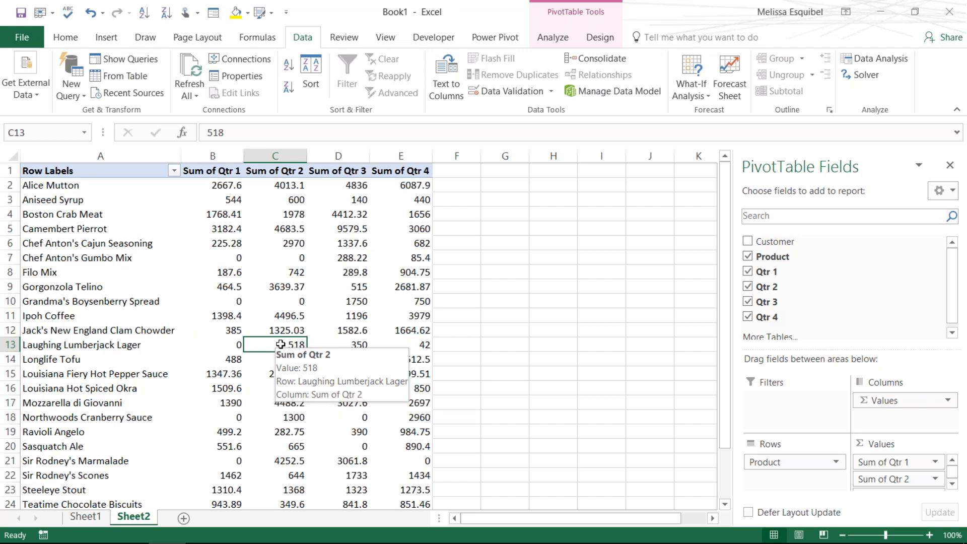
pyautogui.click(119, 286)
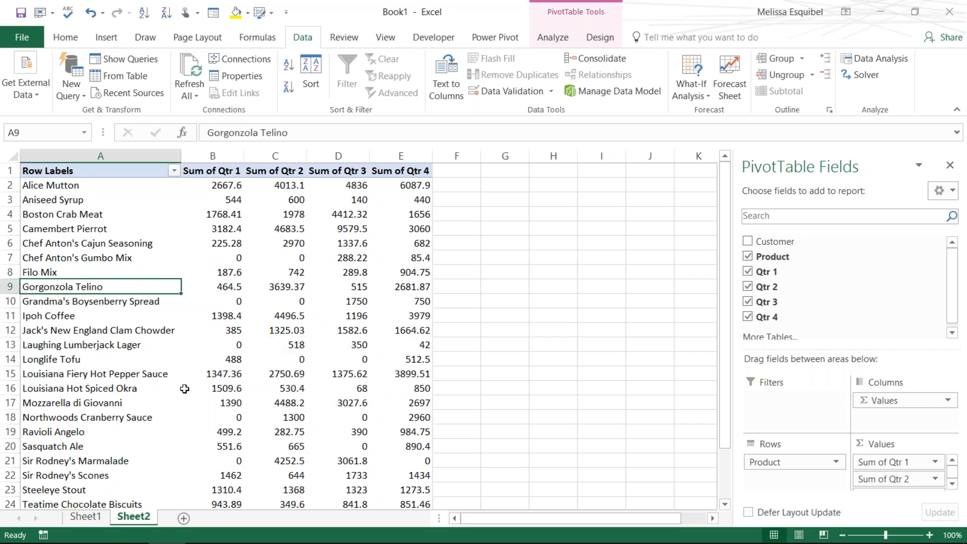
pyautogui.moveTo(228, 353)
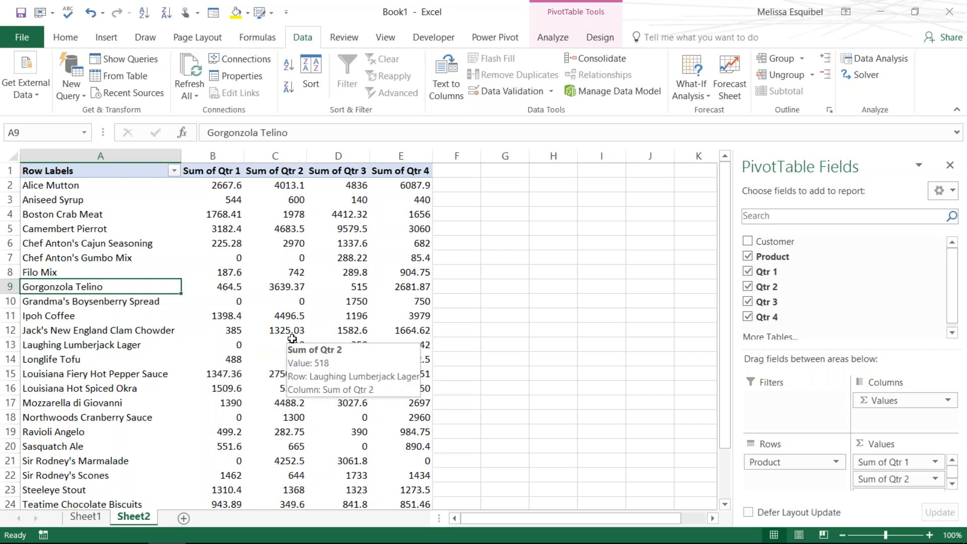
pyautogui.hotkey('alt', 'Tab')
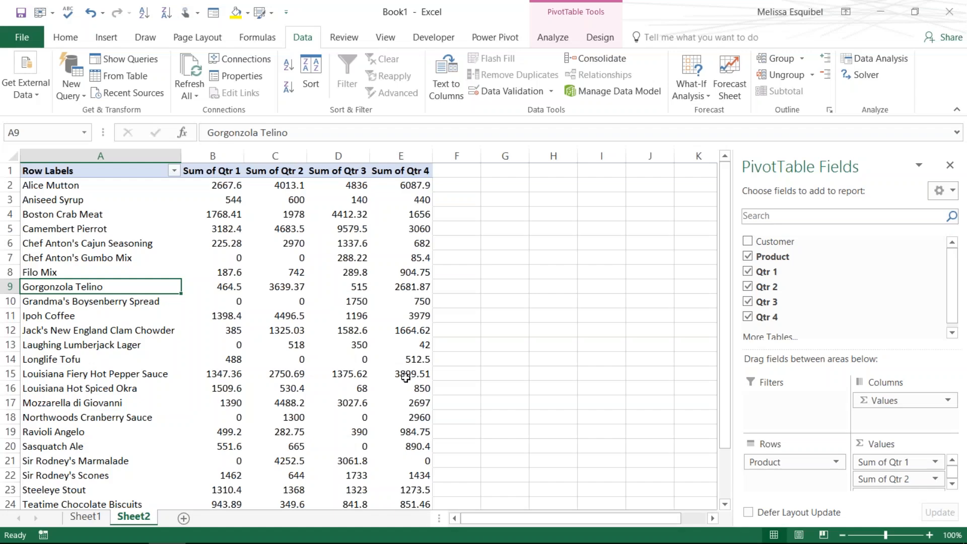
pyautogui.click(209, 298)
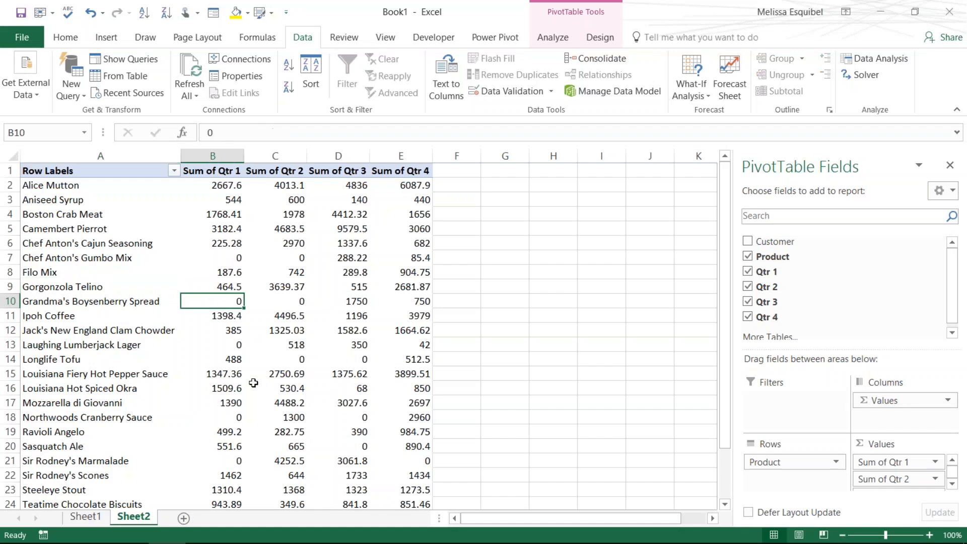
# Step: Save the workbook to the Desktop as External Data Pivot in Excel Workbook format
pyautogui.click(38, 30)
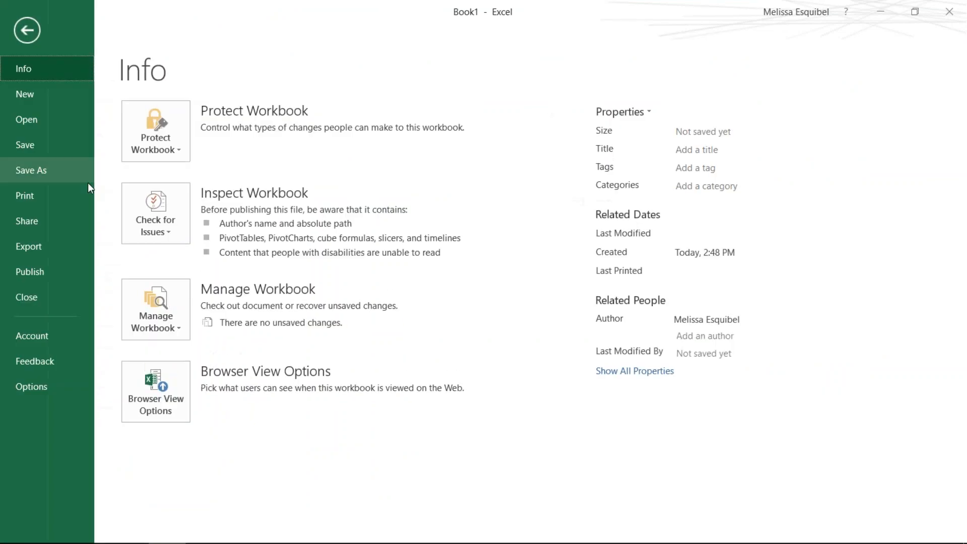
pyautogui.click(83, 177)
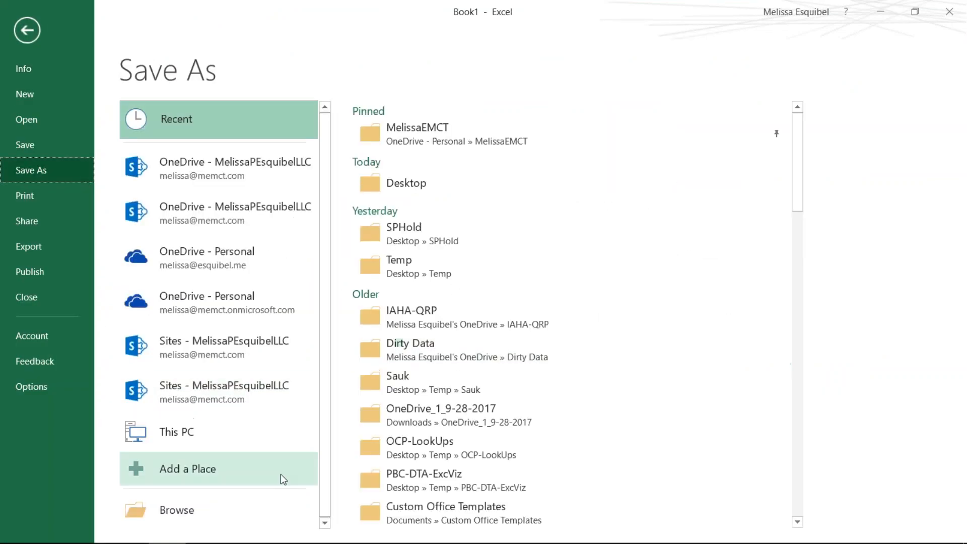
pyautogui.click(244, 503)
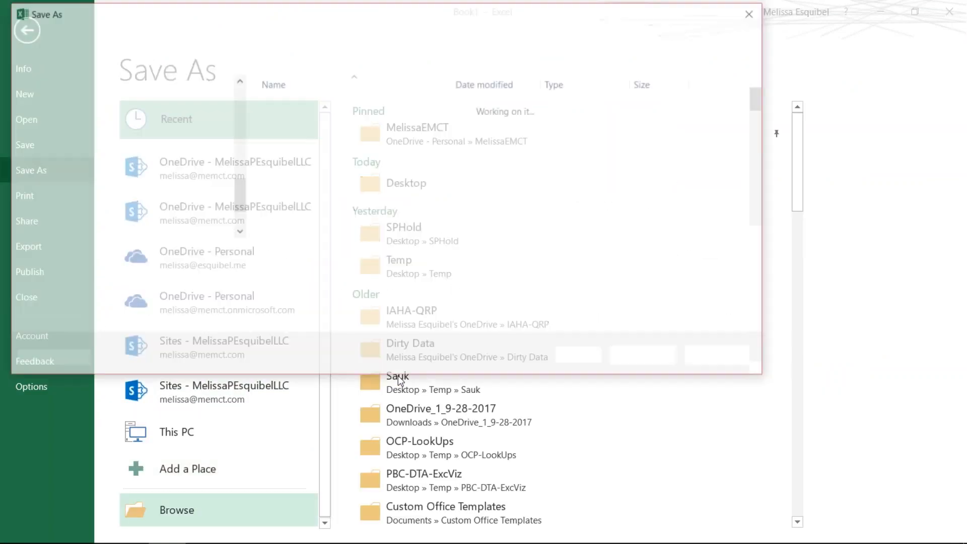
pyautogui.click(123, 108)
pyautogui.click(232, 257)
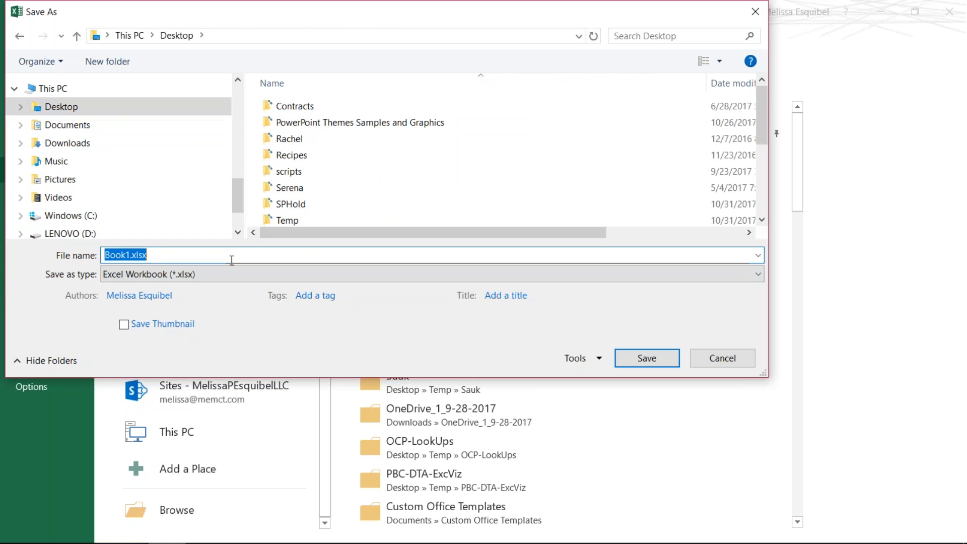
pyautogui.write('External Data Pivot')
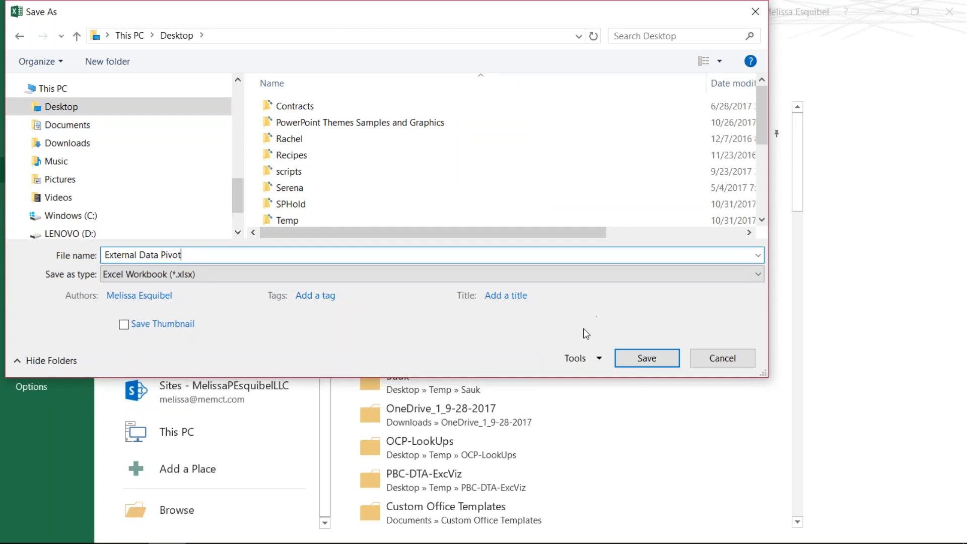
pyautogui.click(631, 361)
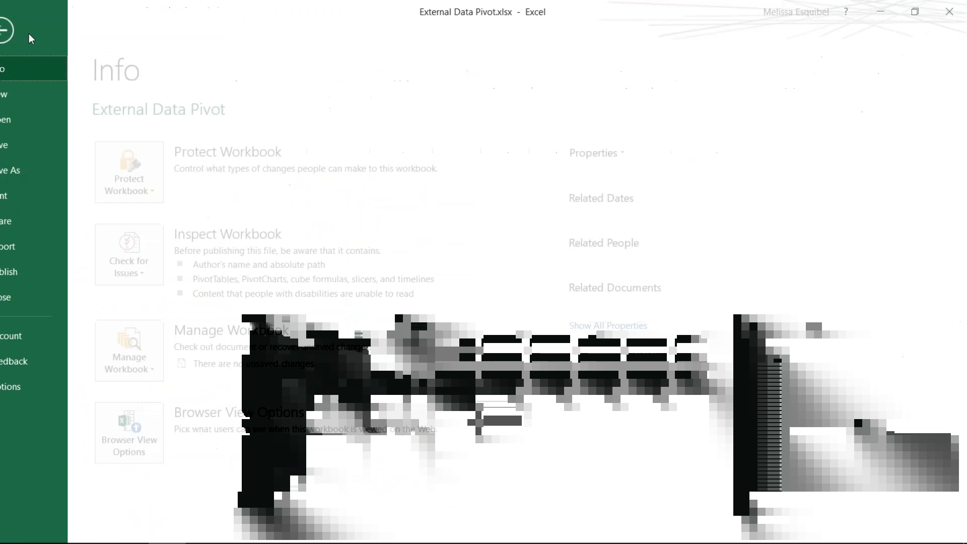
# Step: Close the External Data Pivot workbook and open Sales report1.xlsx from the recent files
pyautogui.click(28, 38)
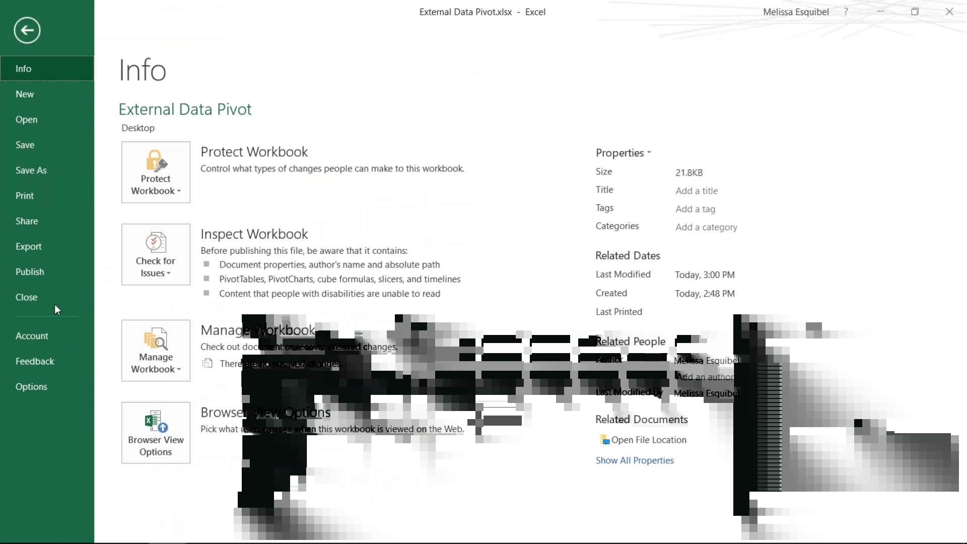
pyautogui.press('Escape')
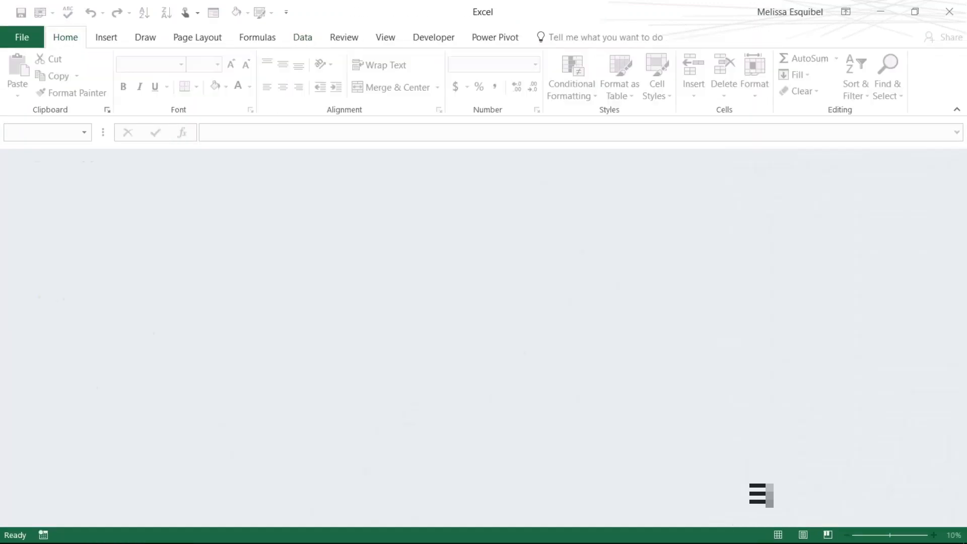
pyautogui.click(21, 38)
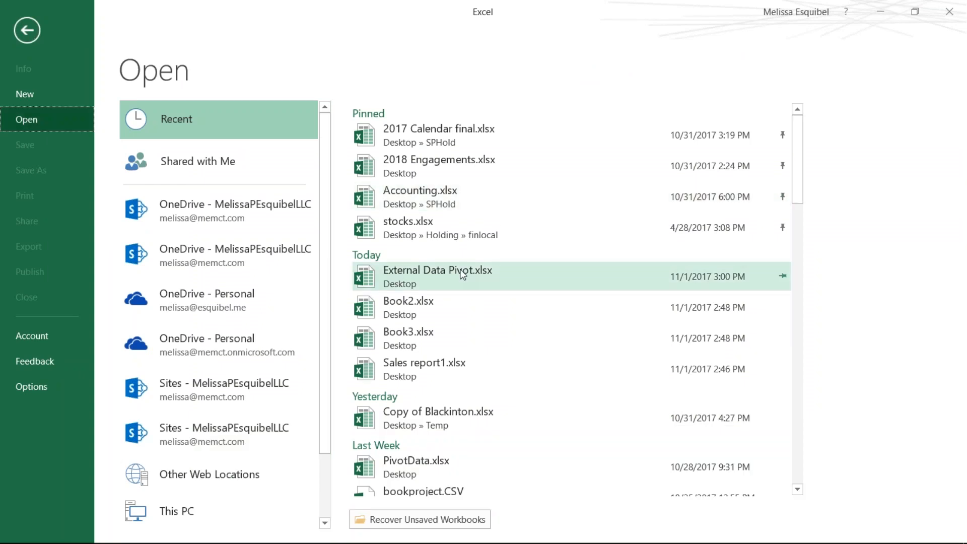
pyautogui.click(443, 377)
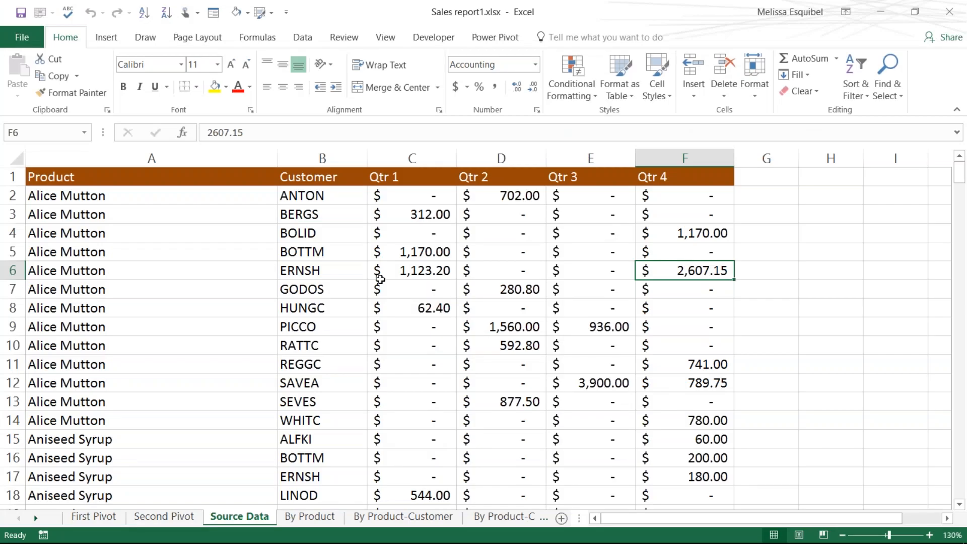
pyautogui.click(381, 282)
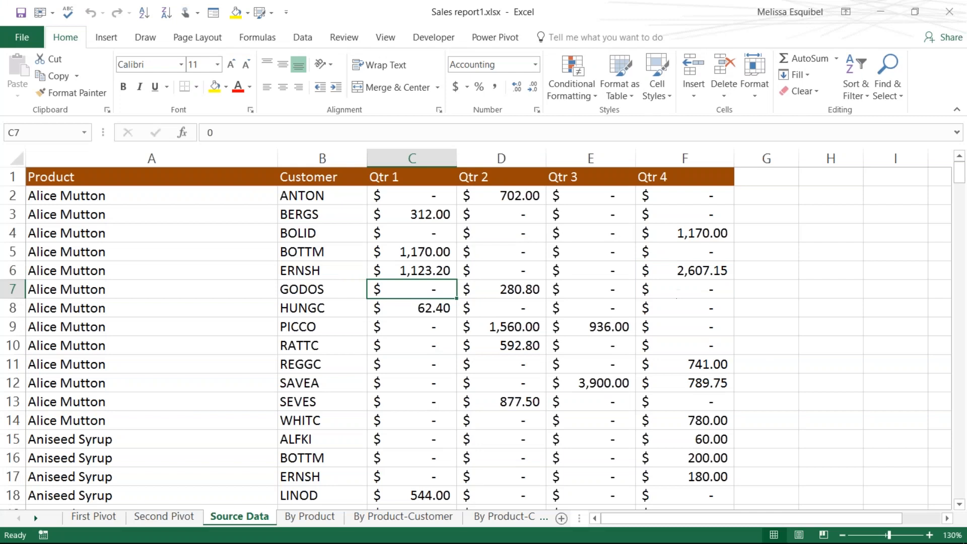
# Step: Look over the First Pivot and Second Pivot sheets, ending on the Source Data sheet
pyautogui.hotkey('alt', 'Tab')
pyautogui.click(96, 518)
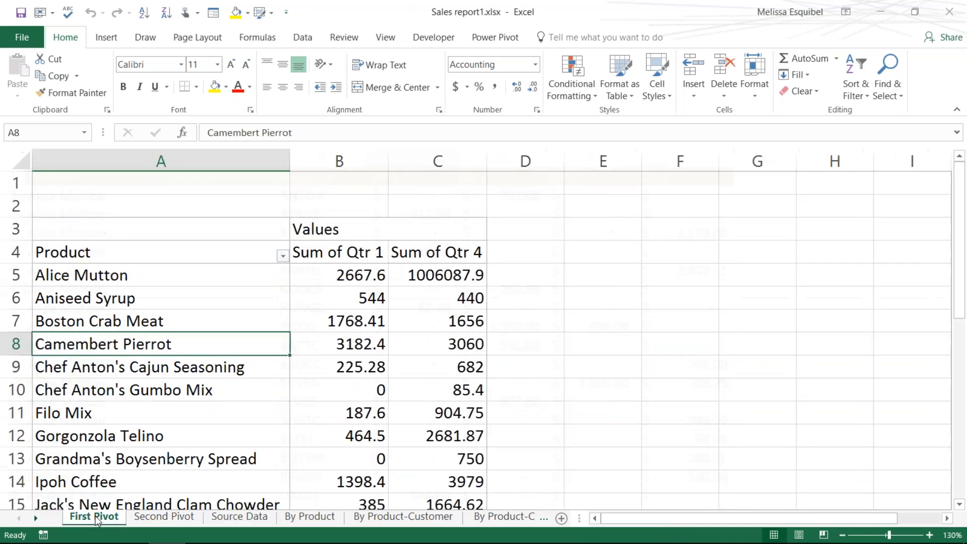
pyautogui.click(153, 522)
pyautogui.click(243, 521)
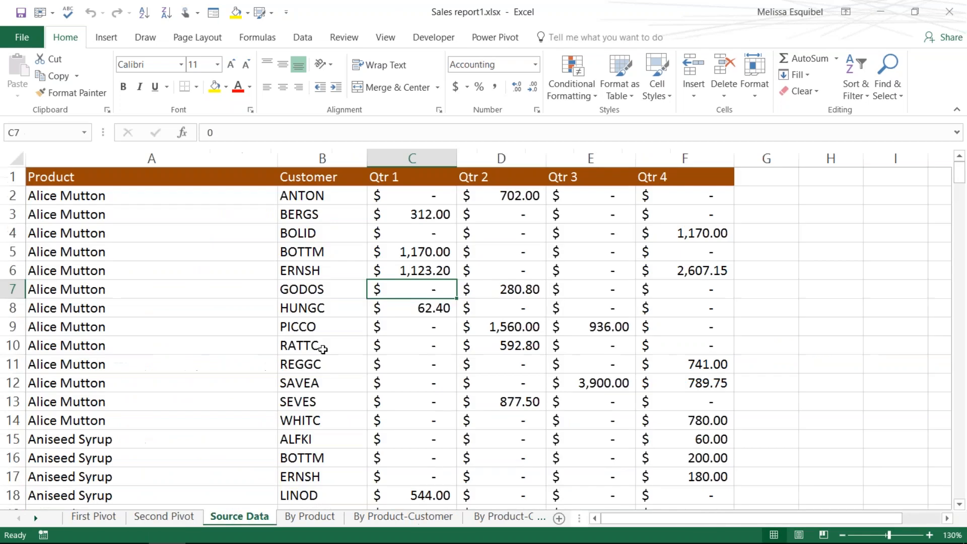
pyautogui.click(324, 346)
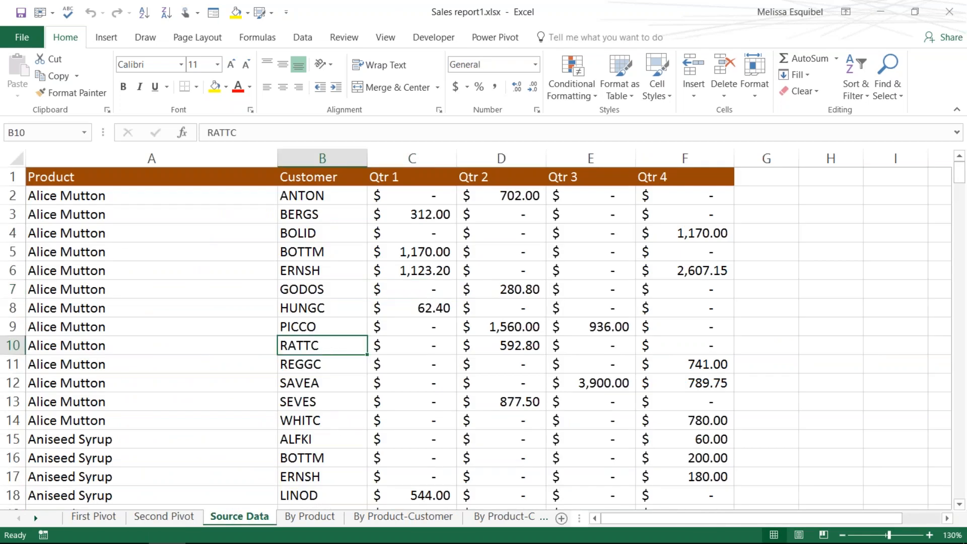
# Step: Switch to the PowerPoint slide show and advance from the Reports slide to the Interactivity slide
pyautogui.moveTo(664, 531)
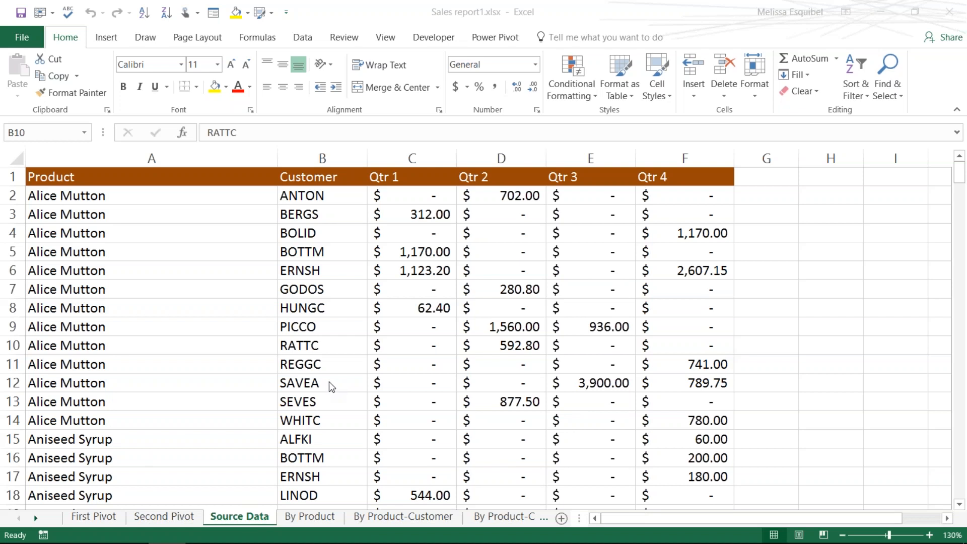
pyautogui.hotkey('alt', 'Tab')
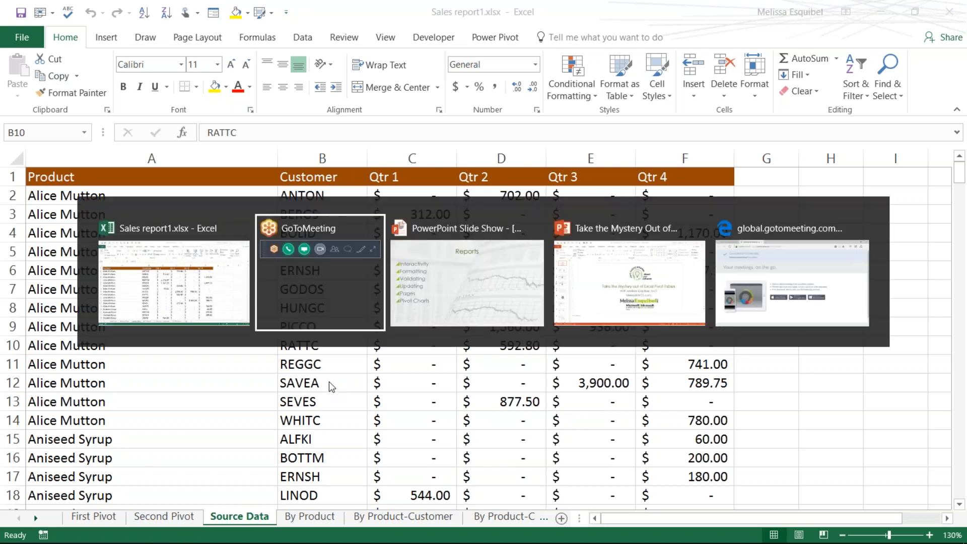
pyautogui.hotkey('alt', 'Tab')
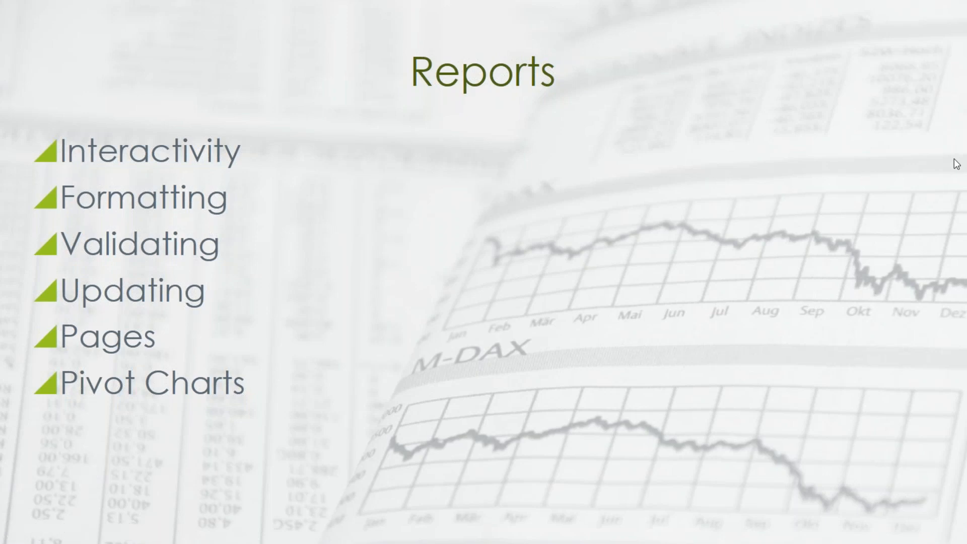
pyautogui.click(503, 326)
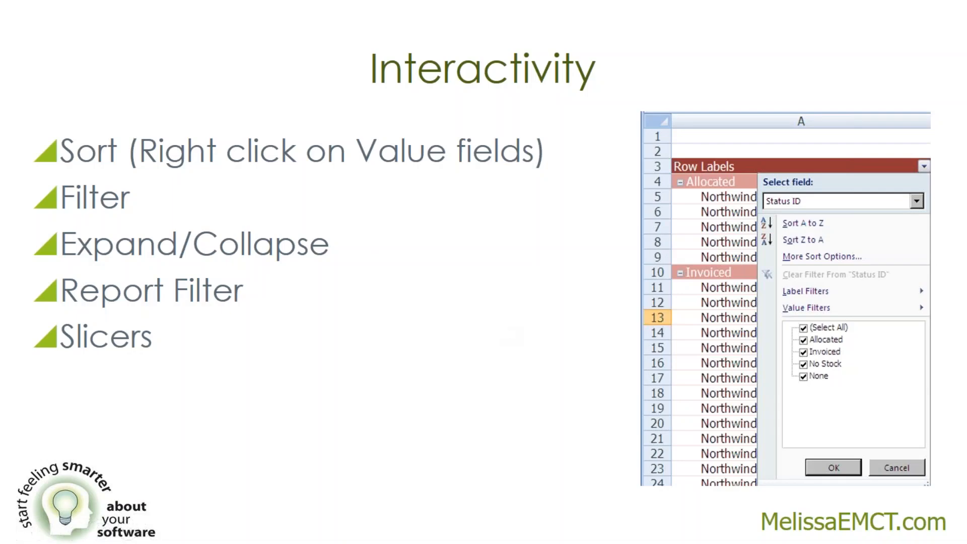
# Step: Switch back to Excel and show the Second Pivot sheet of the Sales report1 workbook
pyautogui.hotkey('alt', 'Tab')
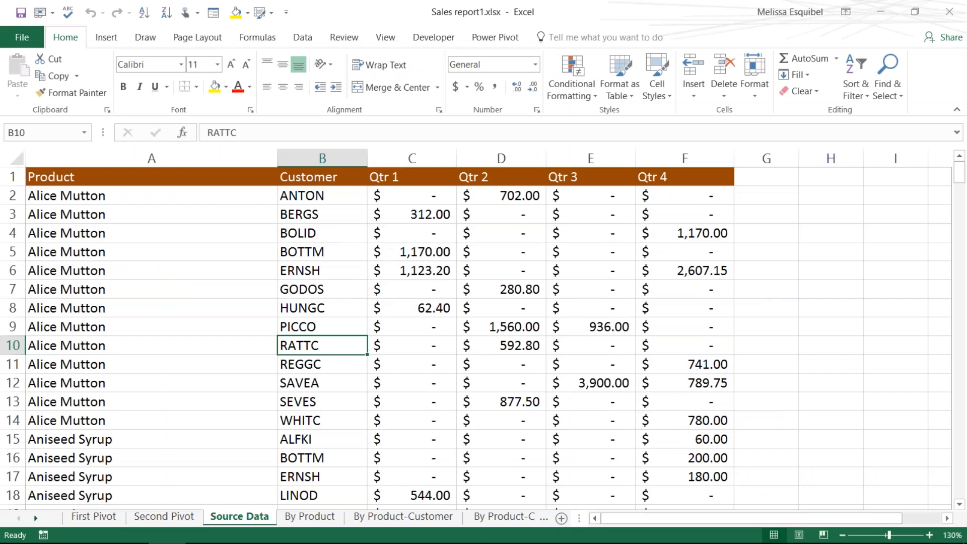
pyautogui.click(163, 526)
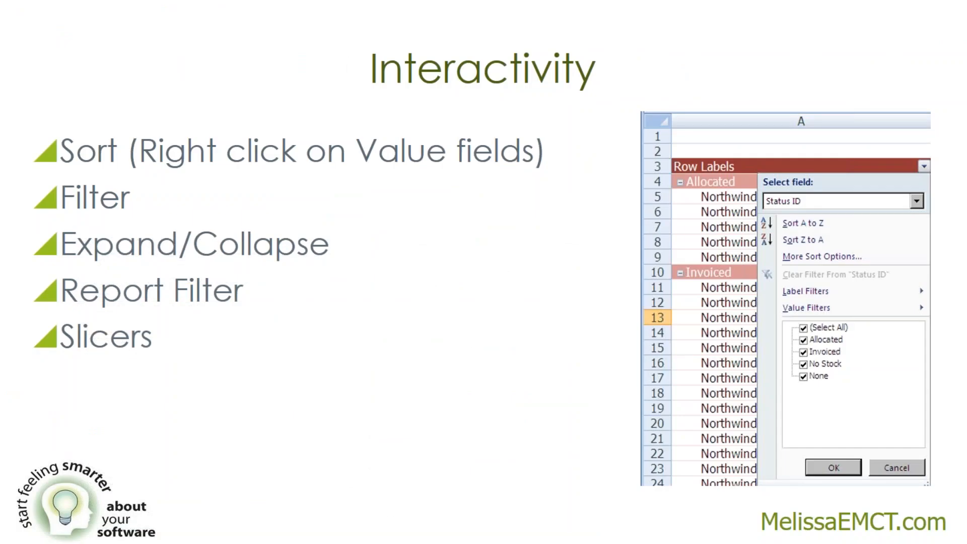
pyautogui.hotkey('alt', 'Tab')
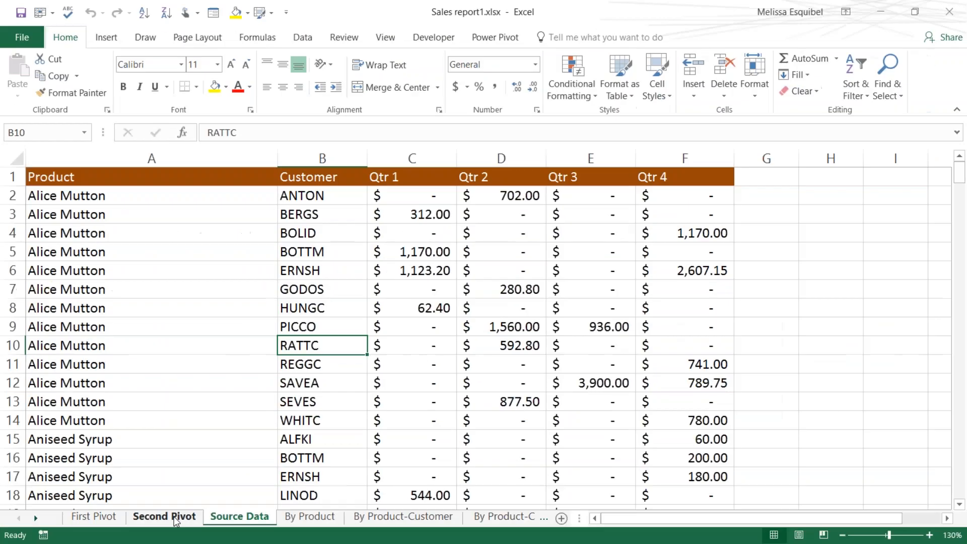
pyautogui.click(174, 515)
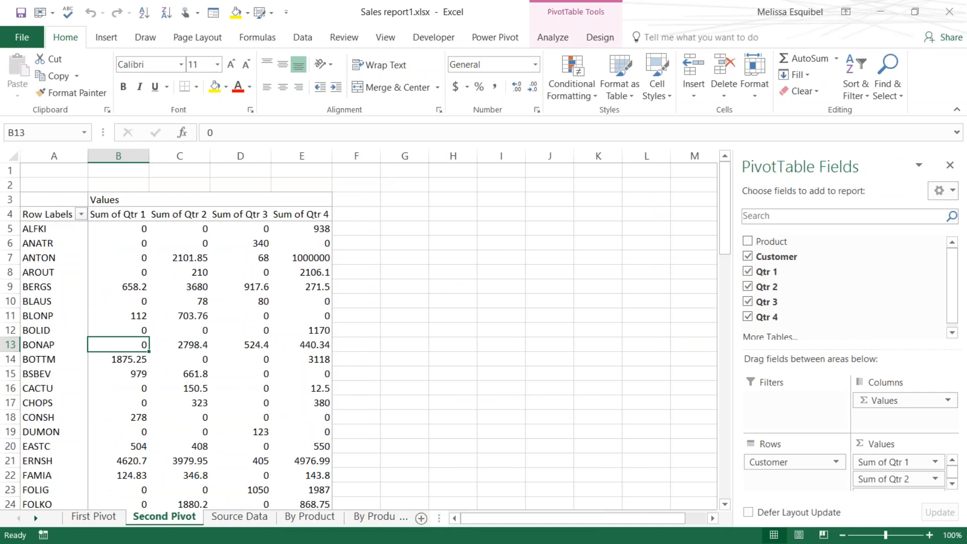
pyautogui.hotkey('alt', 'Tab')
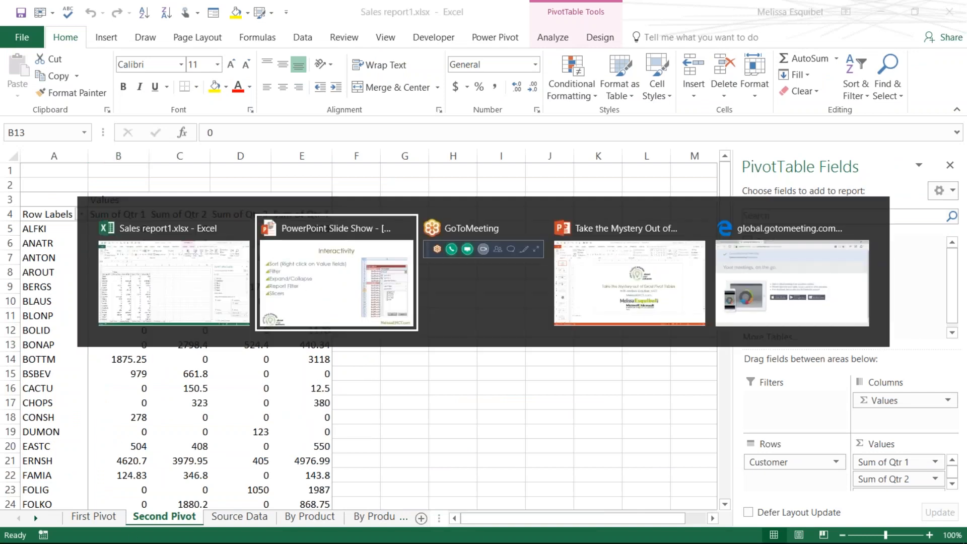
pyautogui.click(242, 252)
pyautogui.click(255, 286)
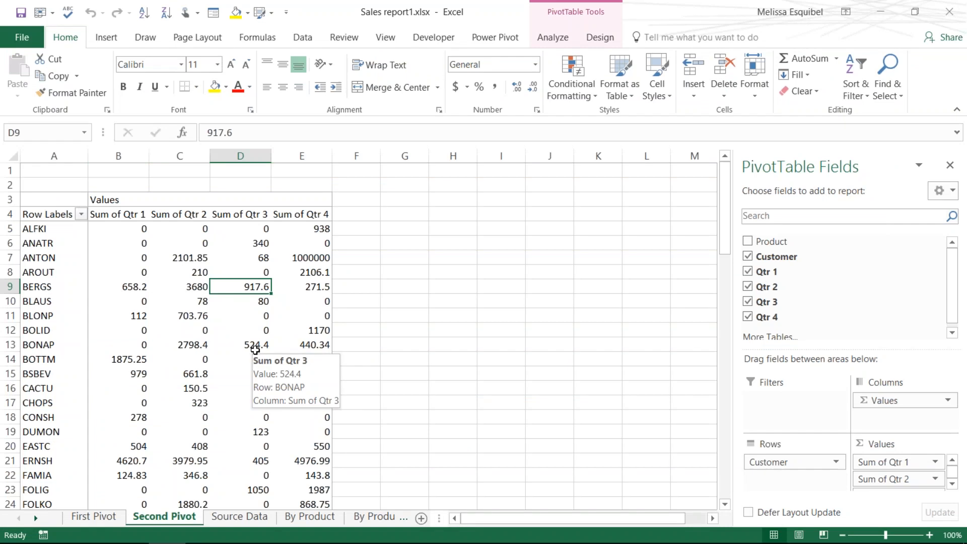
pyautogui.click(177, 319)
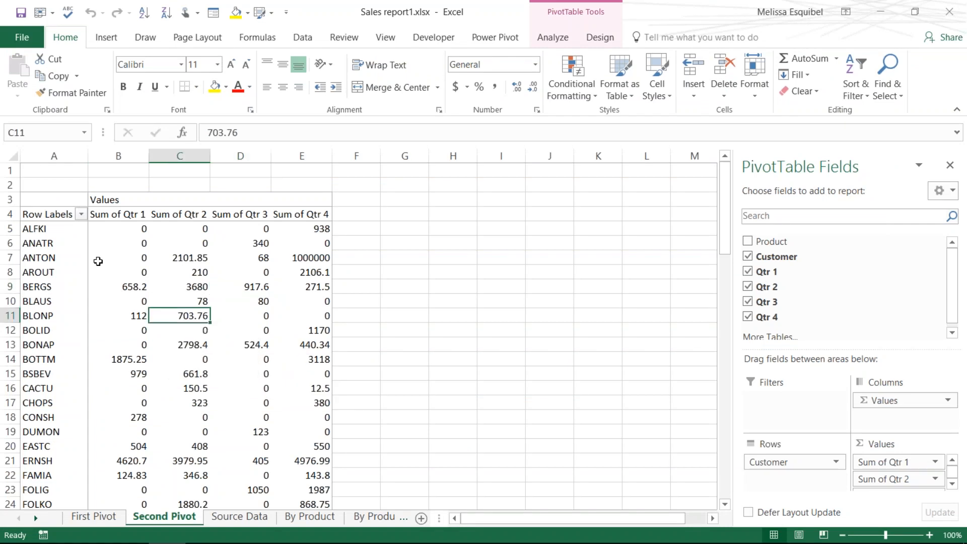
# Step: Filter the Second Pivot row labels to show only ALFKI, ANATR, ANTON, AROUT and BERGS
pyautogui.scroll(6, 314, 320)
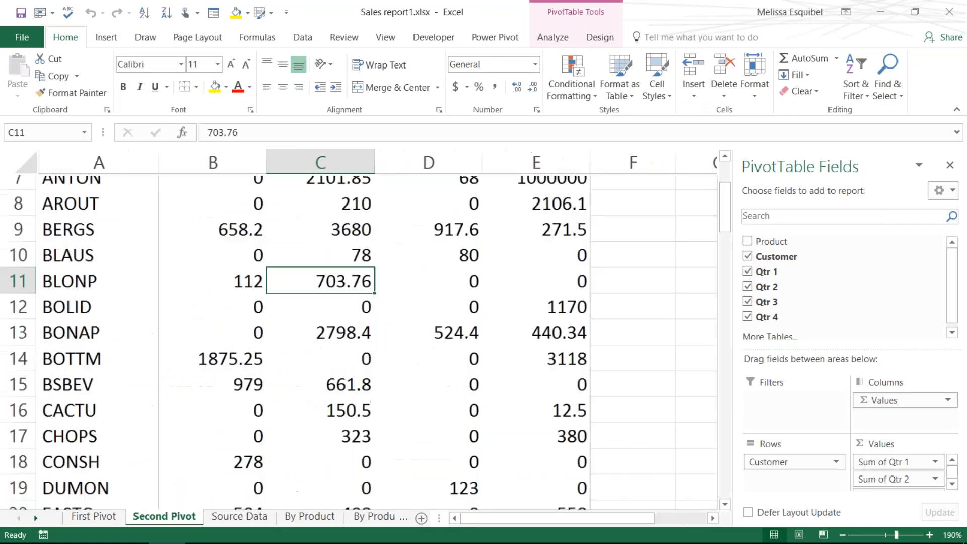
pyautogui.hotkey('ctrl', 'Home')
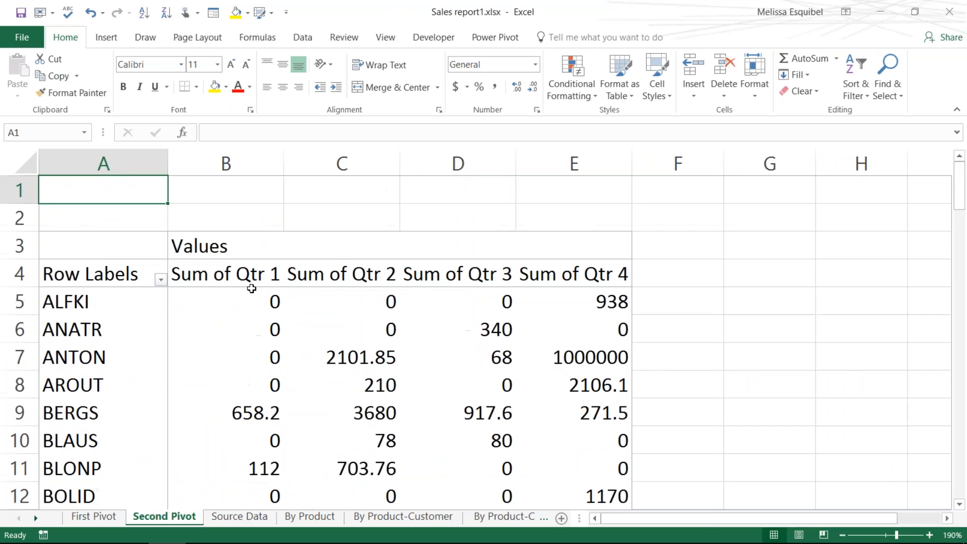
pyautogui.click(160, 279)
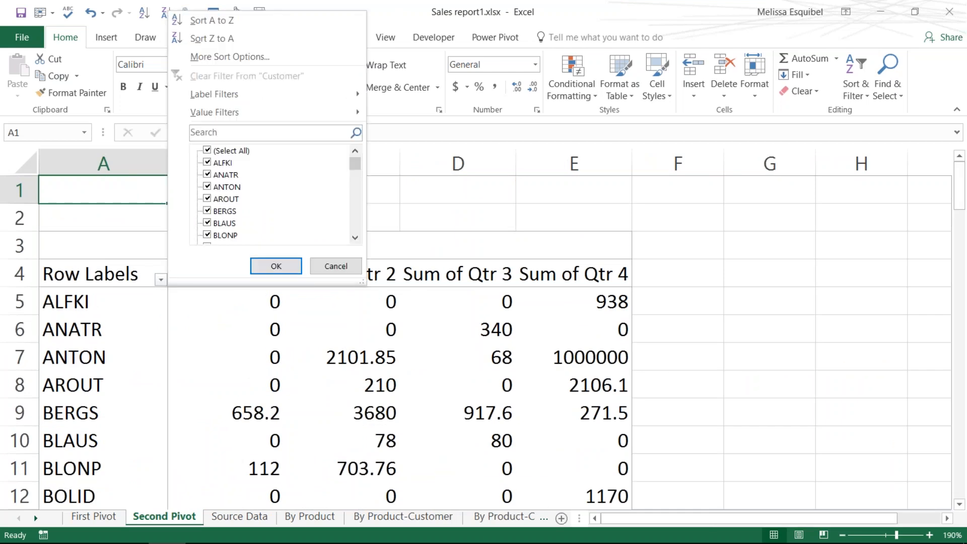
pyautogui.click(206, 151)
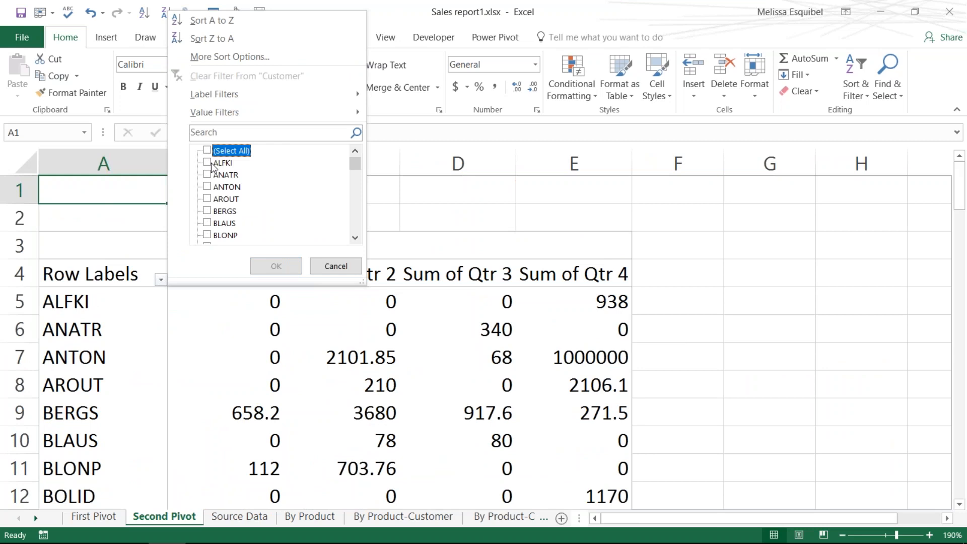
pyautogui.click(207, 162)
pyautogui.click(207, 175)
pyautogui.click(208, 187)
pyautogui.click(207, 199)
pyautogui.click(207, 211)
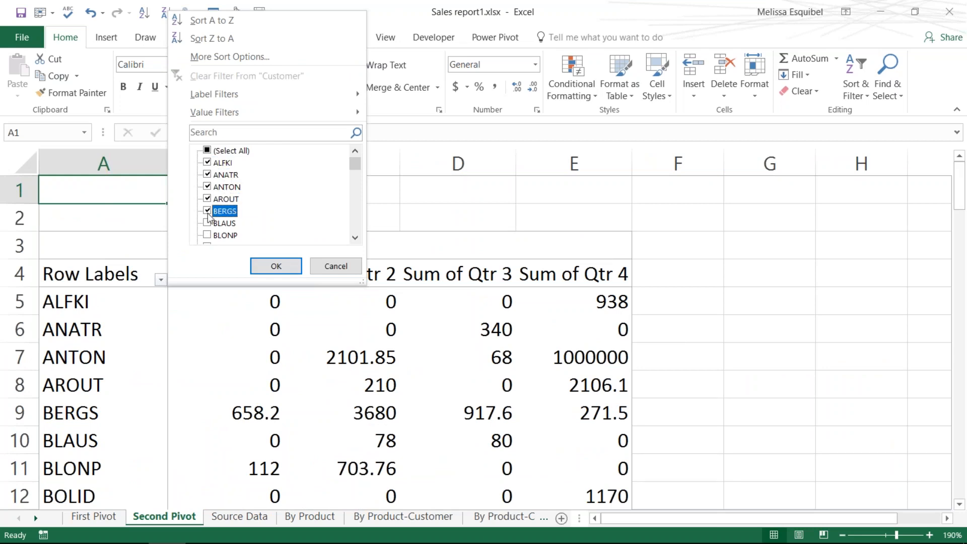
pyautogui.click(275, 266)
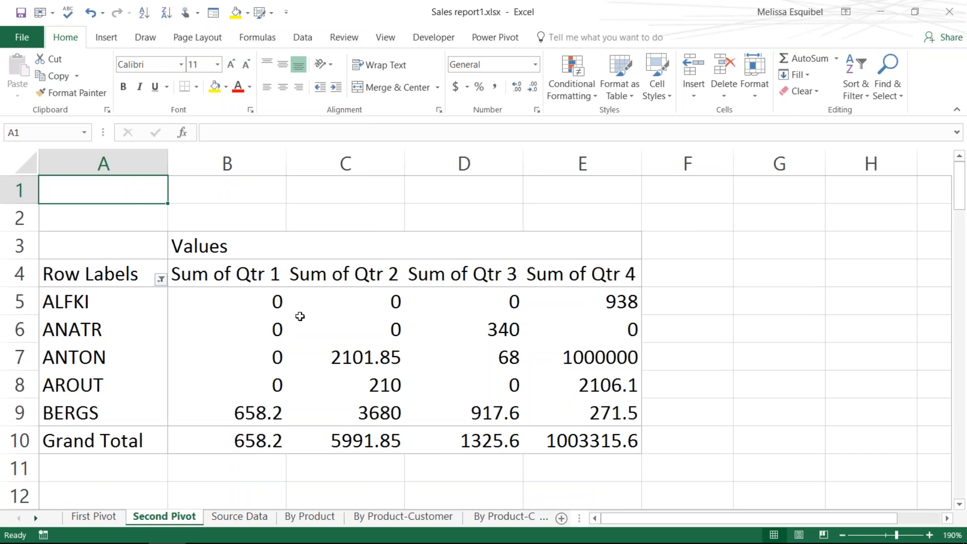
# Step: Search the row label filter for customers containing "b" and review the full list of matches
pyautogui.click(160, 279)
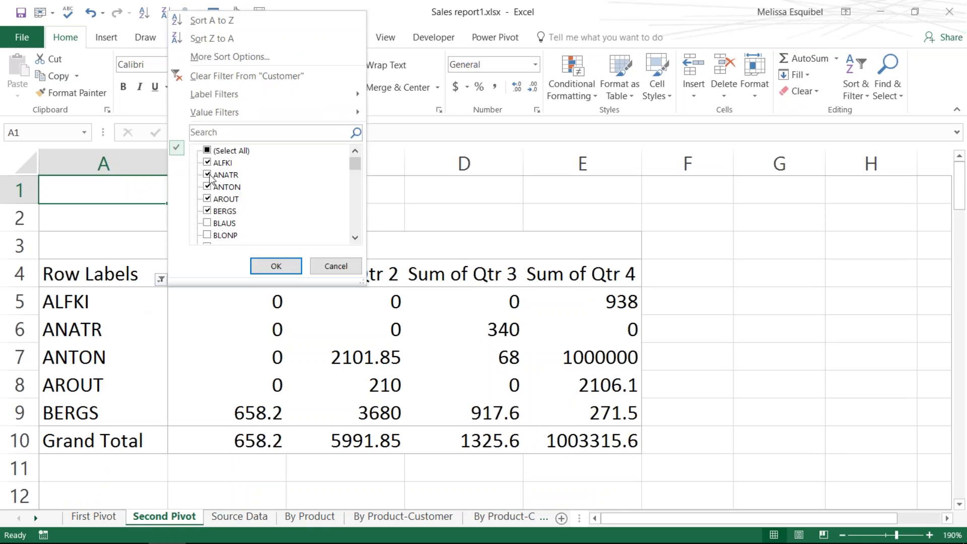
pyautogui.click(208, 154)
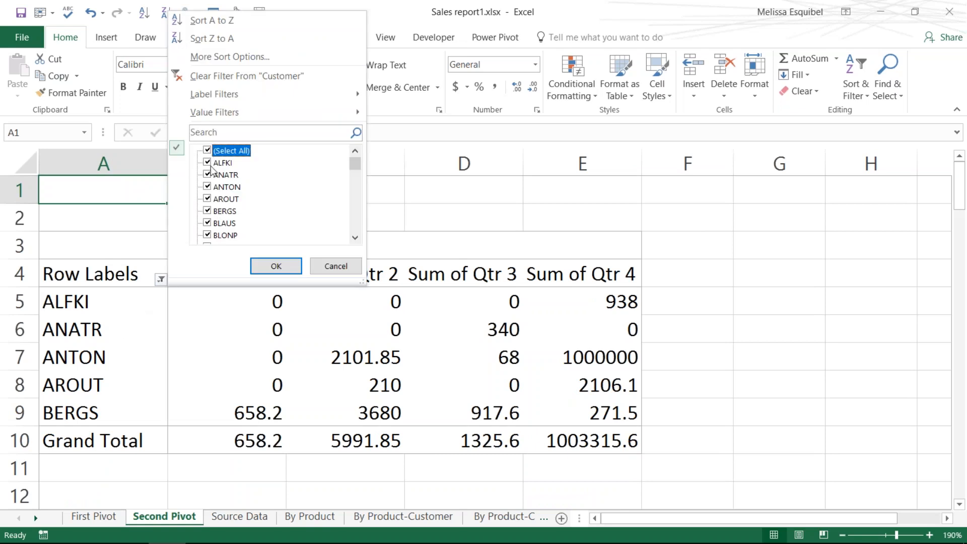
pyautogui.click(207, 151)
pyautogui.click(210, 133)
pyautogui.write('b')
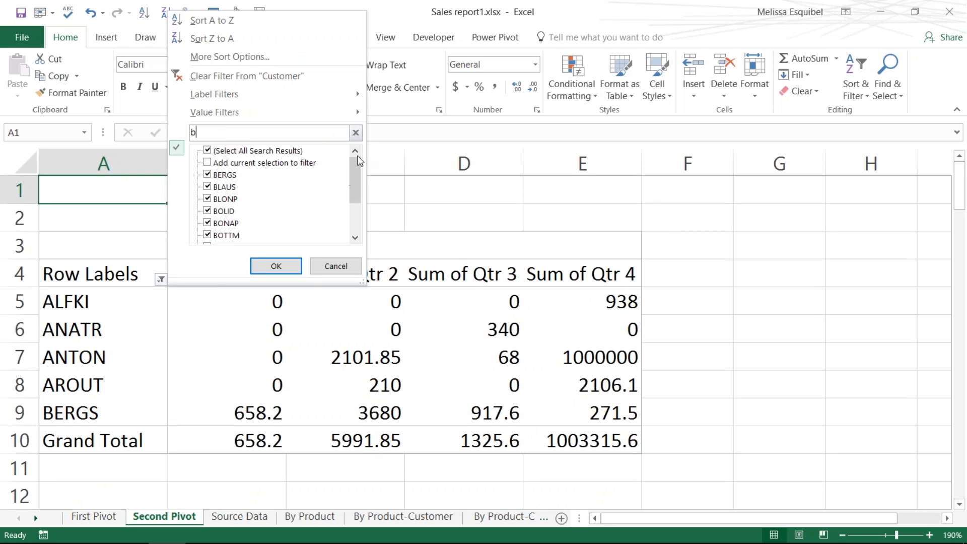
pyautogui.moveTo(357, 166); pyautogui.dragTo(349, 223)
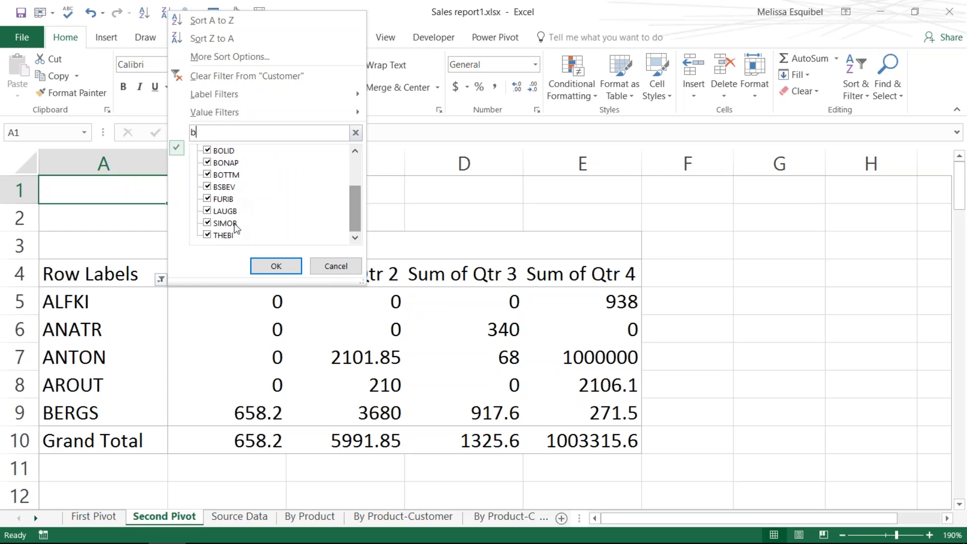
# Step: Exclude THEBI, SIMOB, LAUGB and FURIB from the matching customers, apply the filter and check the filtered PivotTable
pyautogui.click(207, 235)
pyautogui.click(208, 223)
pyautogui.click(207, 211)
pyautogui.click(207, 199)
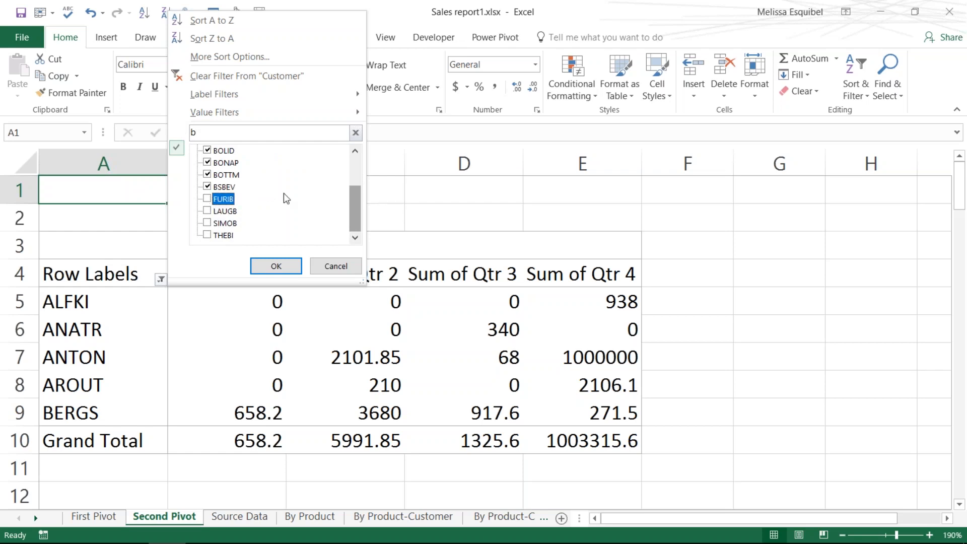
pyautogui.click(276, 266)
pyautogui.scroll(-3, 195, 324)
pyautogui.scroll(3, 195, 324)
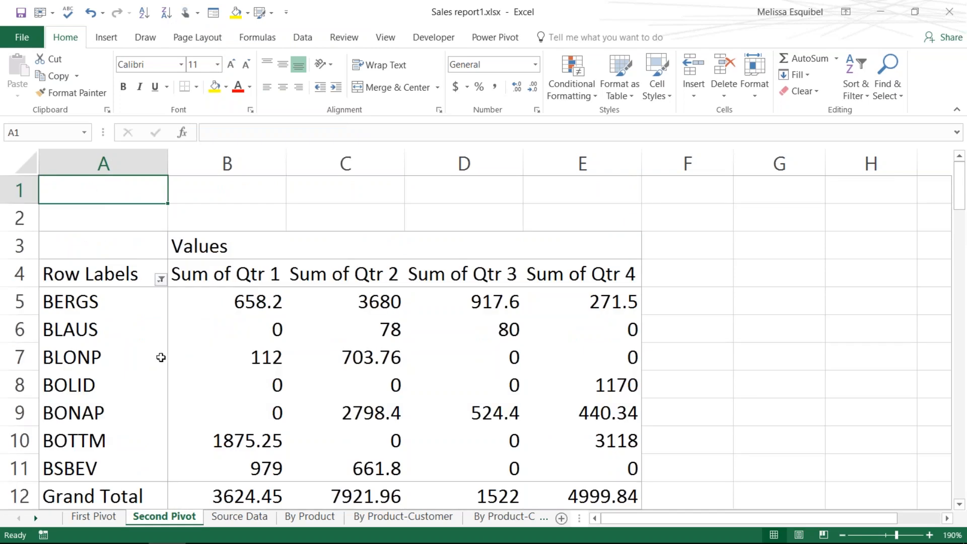
# Step: Clear the filter from the Customer row labels
pyautogui.click(160, 281)
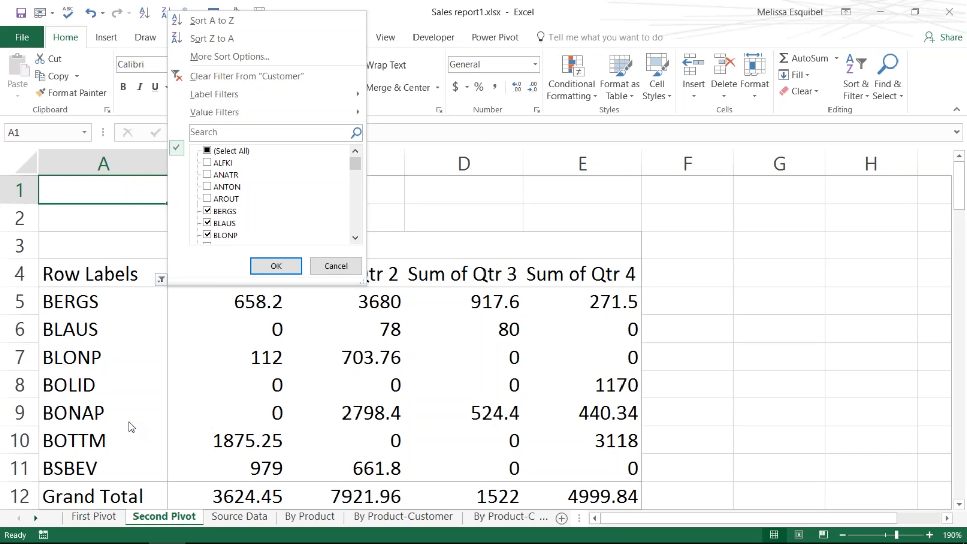
pyautogui.click(214, 76)
pyautogui.click(166, 322)
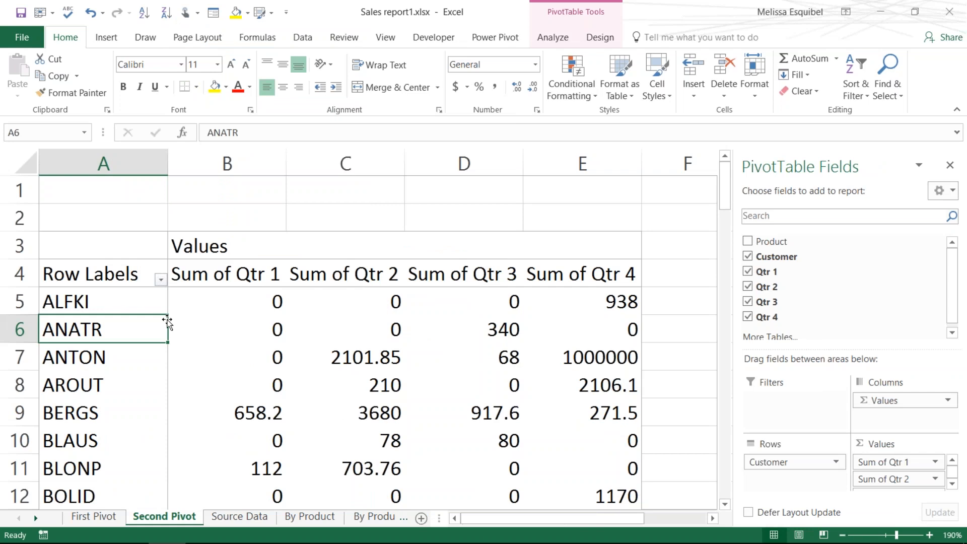
# Step: Inspect the Source Data sheet's Qtr 3 column from its end back to the header row
pyautogui.click(264, 300)
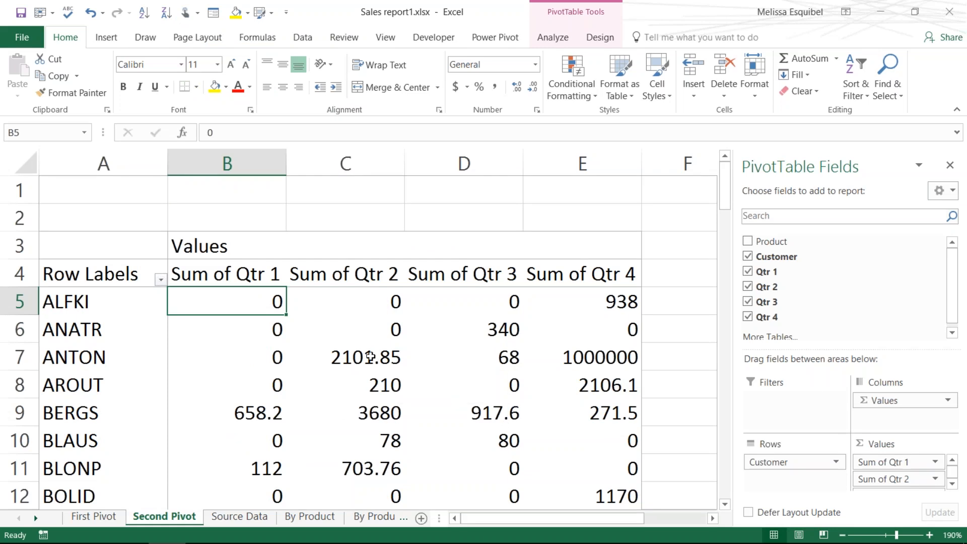
pyautogui.click(371, 357)
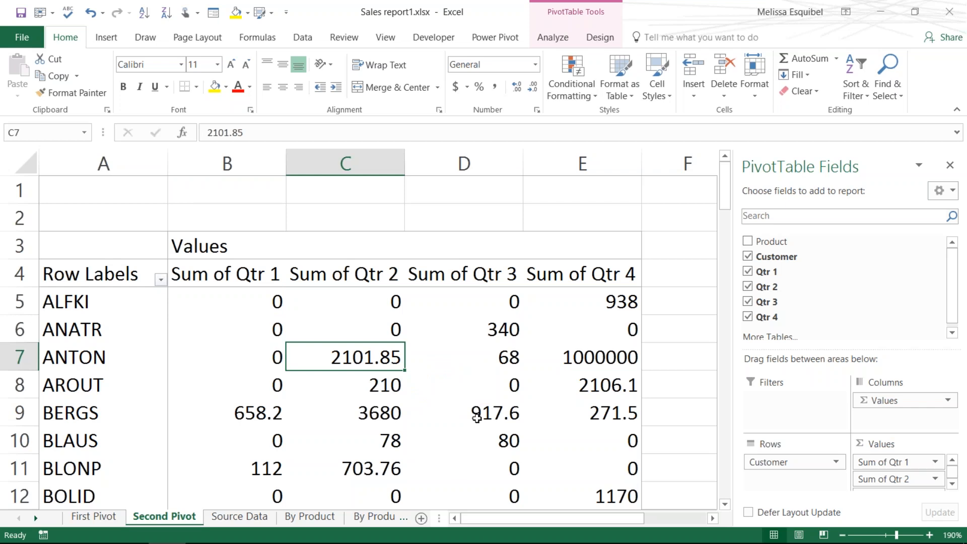
pyautogui.click(244, 518)
pyautogui.click(627, 348)
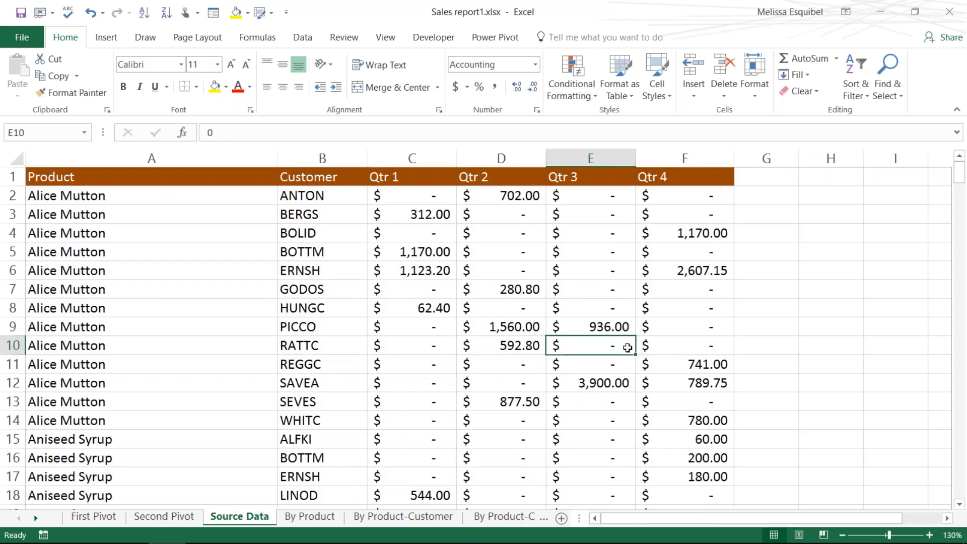
pyautogui.hotkey('ctrl', 'Down')
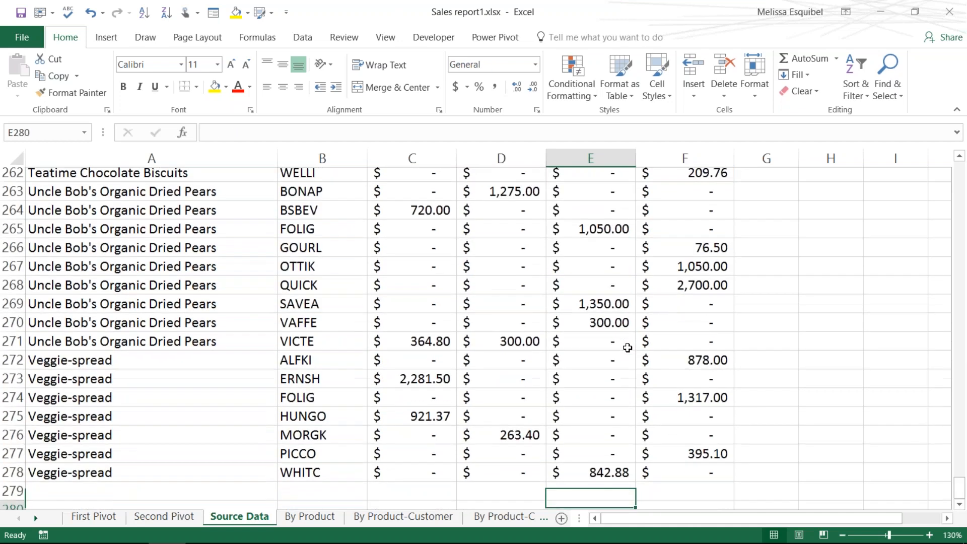
pyautogui.hotkey('ctrl', 'Up')
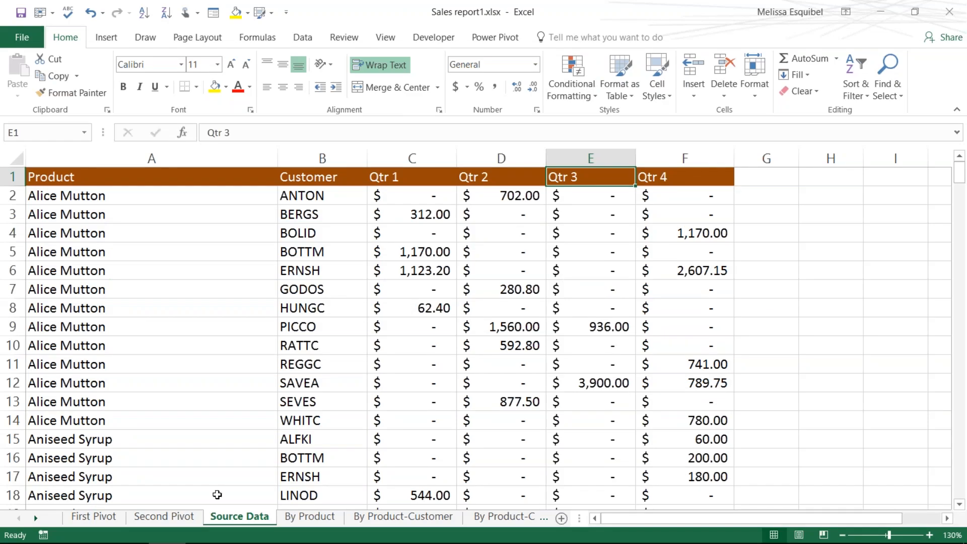
# Step: Refresh the PivotTable on the Second Pivot sheet and check ANTON's Qtr 4 value
pyautogui.click(166, 516)
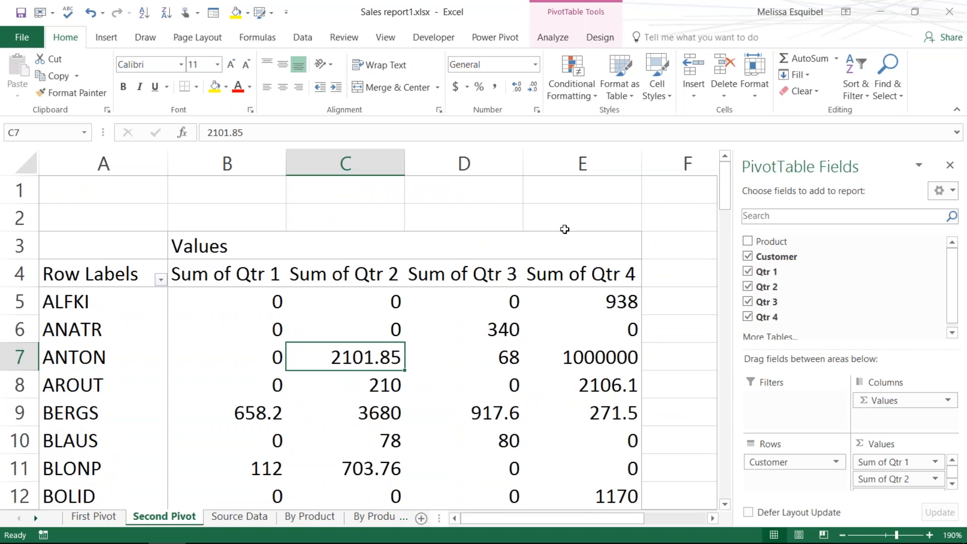
pyautogui.click(553, 38)
pyautogui.click(476, 74)
pyautogui.click(617, 357)
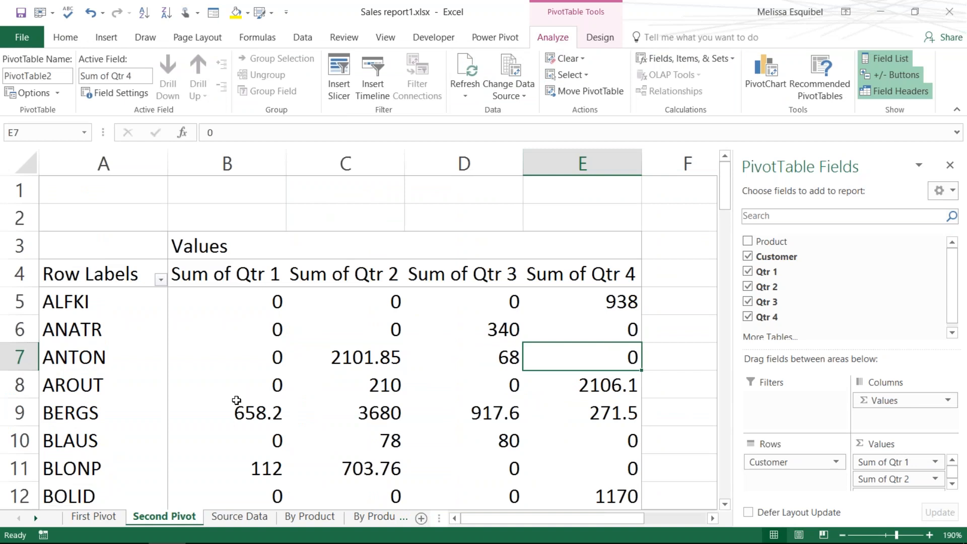
pyautogui.moveTo(237, 401)
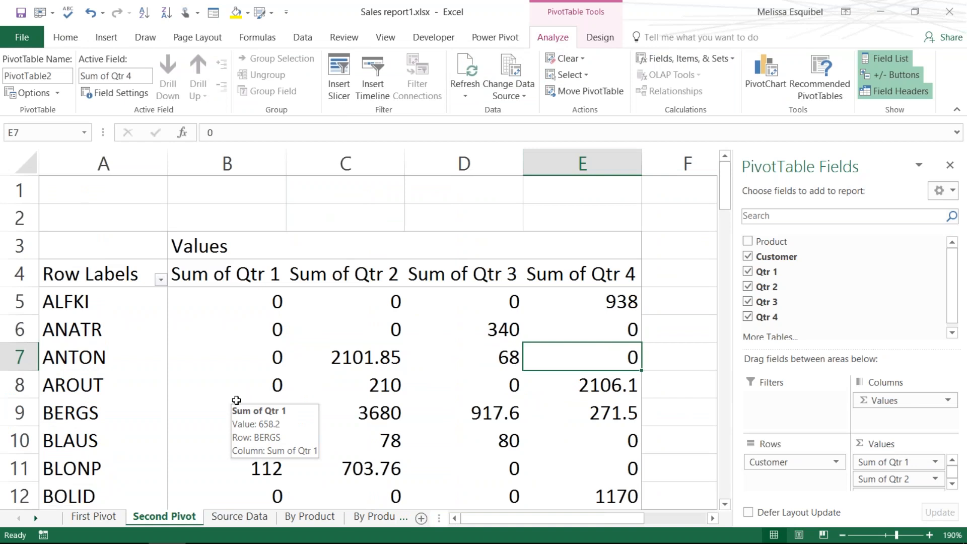
# Step: Examine the quarterly values in the ANTON row of the refreshed PivotTable
pyautogui.click(194, 363)
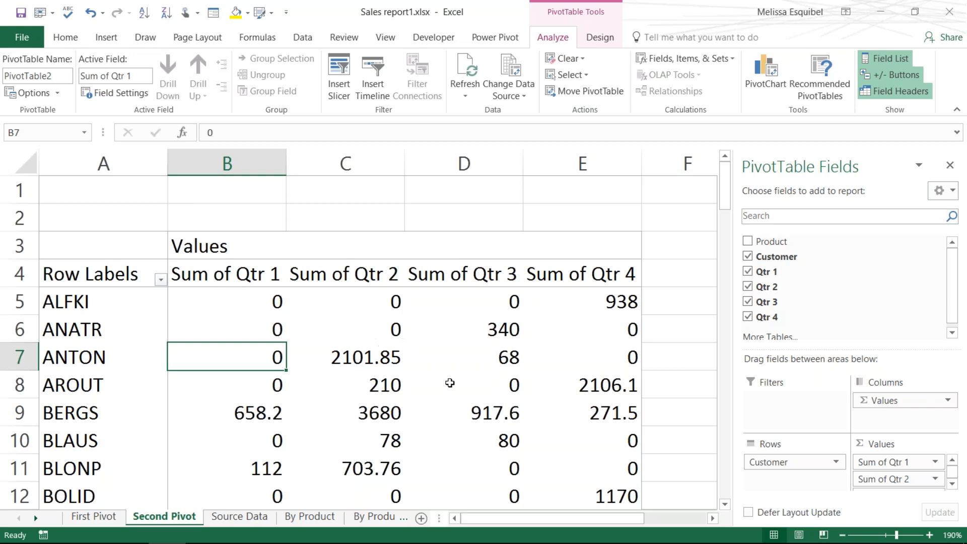
pyautogui.moveTo(607, 399)
pyautogui.moveTo(101, 357); pyautogui.dragTo(571, 351)
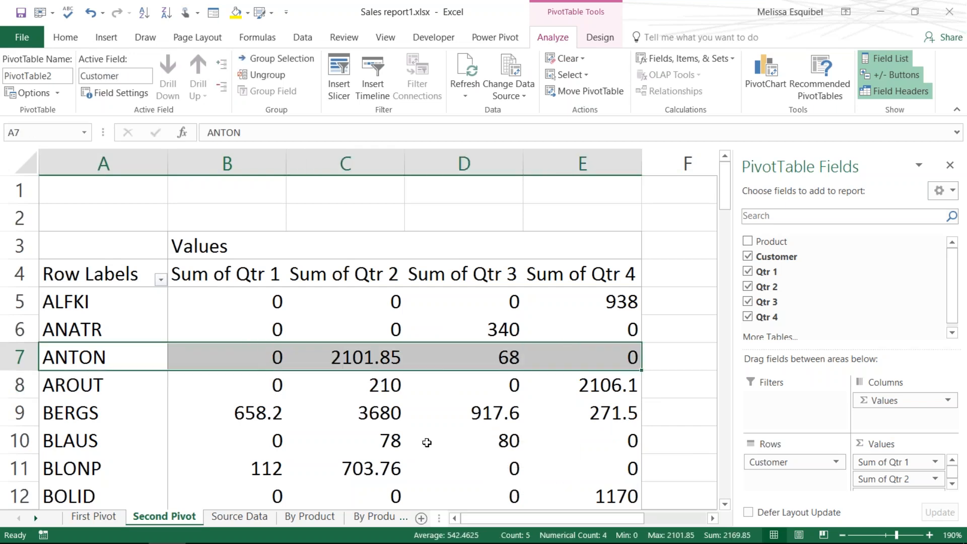
pyautogui.click(102, 363)
pyautogui.click(206, 362)
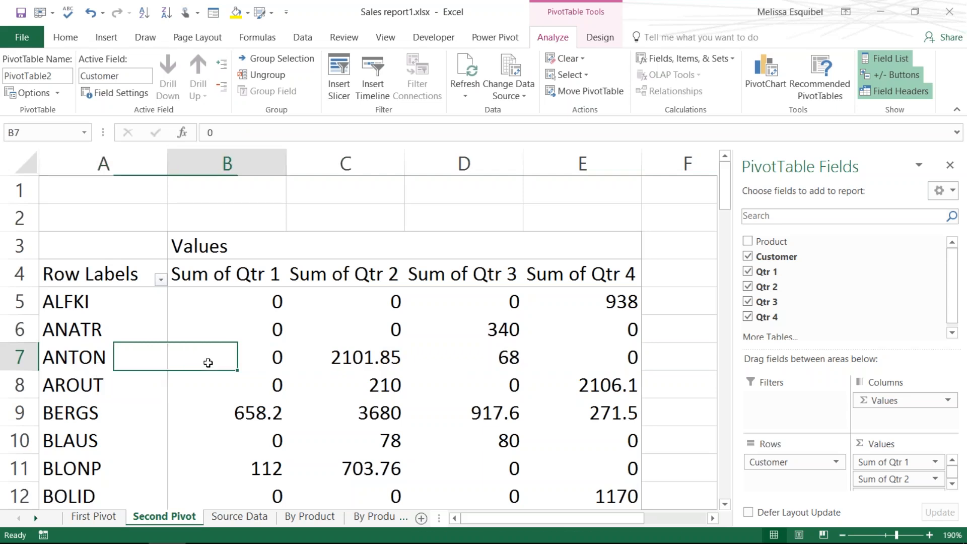
pyautogui.click(349, 354)
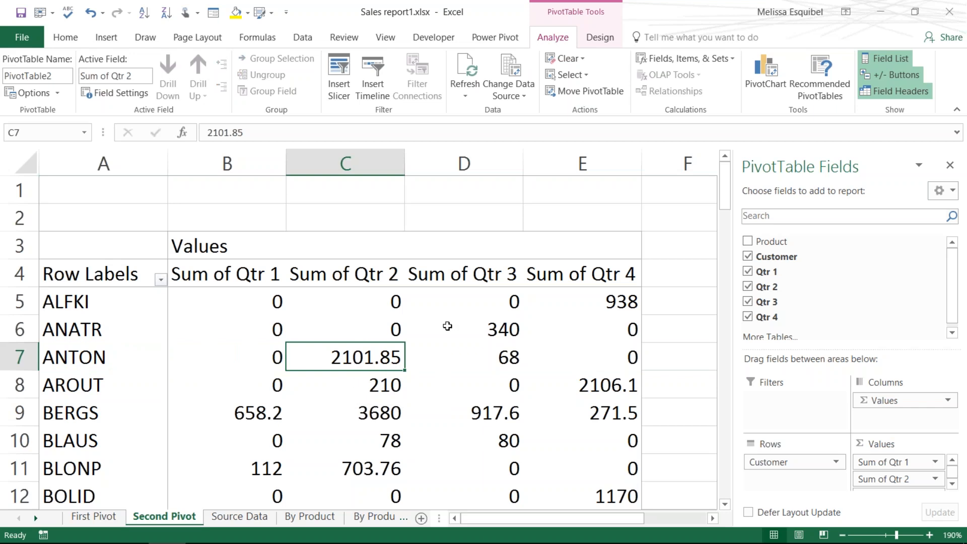
pyautogui.moveTo(447, 326)
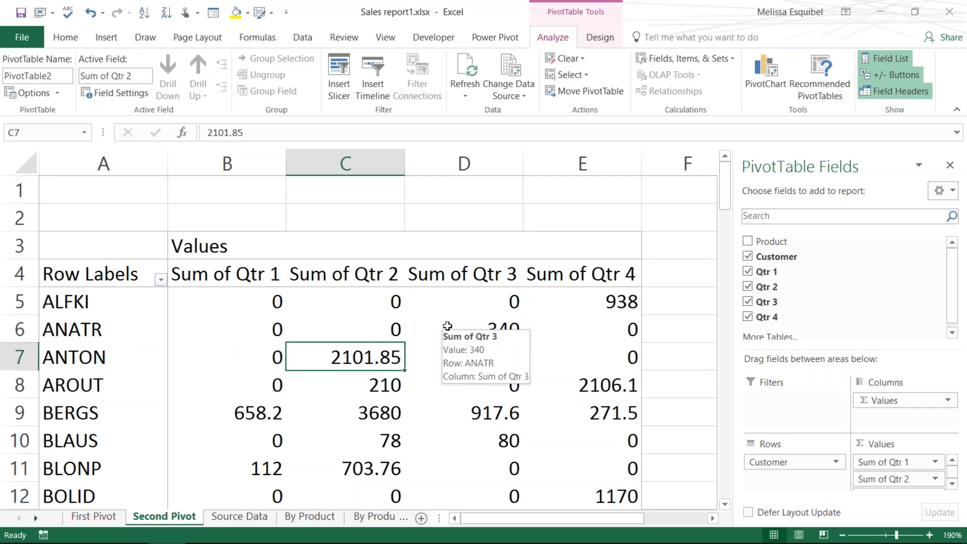
# Step: Sort the PivotTable customers by Sum of Qtr 1 from largest to smallest
pyautogui.click(259, 306)
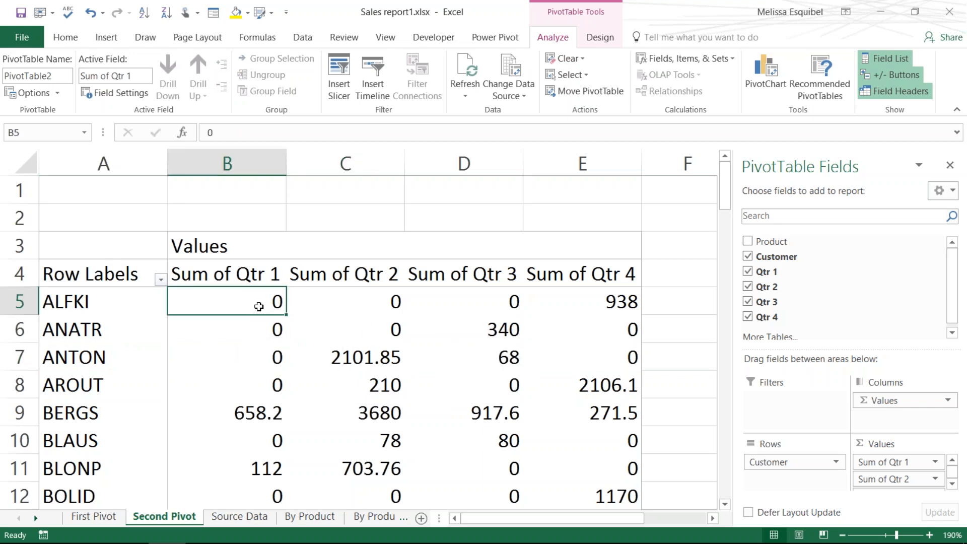
pyautogui.rightClick(259, 306)
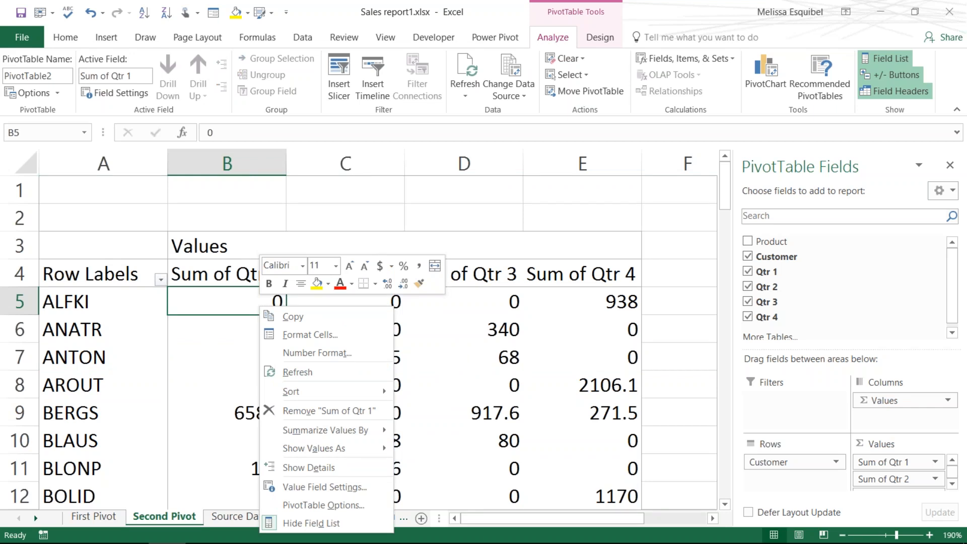
pyautogui.moveTo(287, 395)
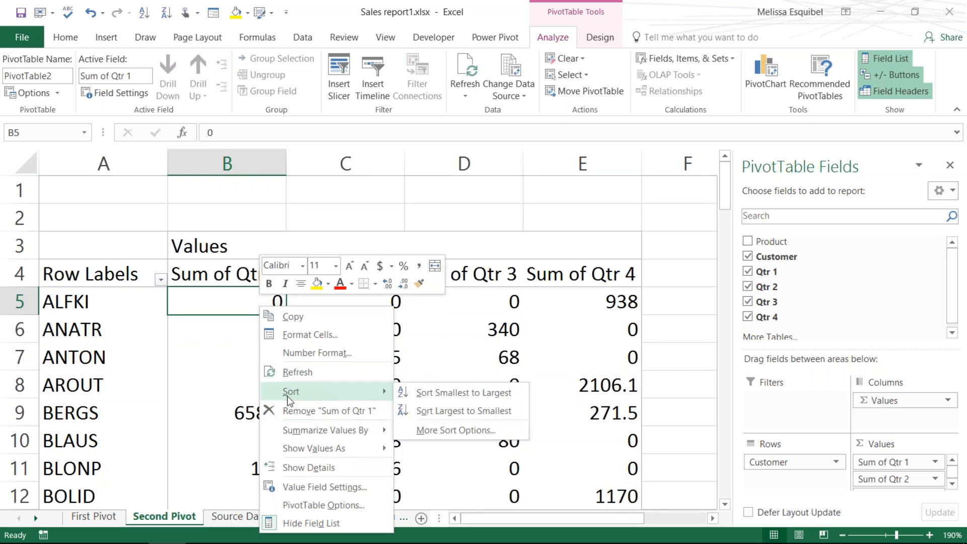
pyautogui.click(454, 412)
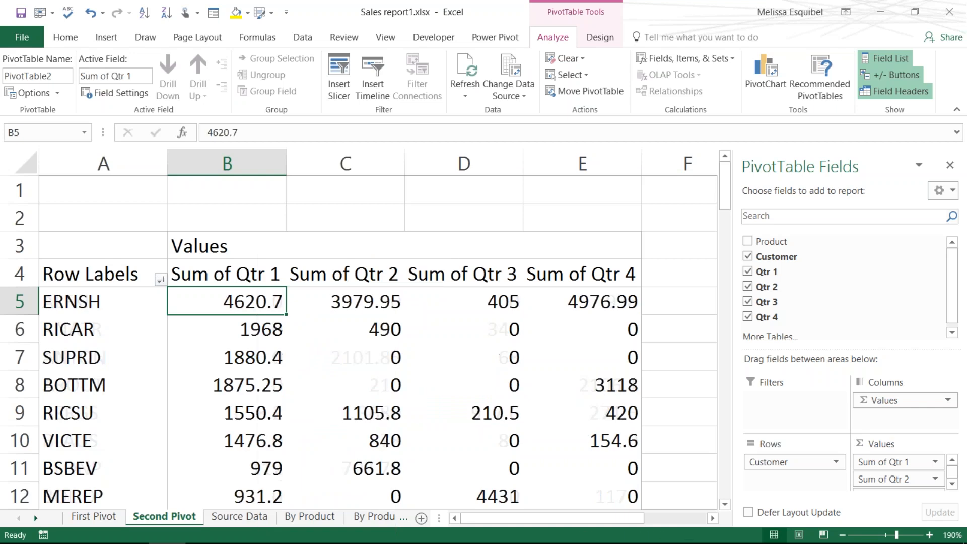
# Step: Sort the PivotTable customers by Sum of Qtr 2 from largest to smallest
pyautogui.rightClick(405, 301)
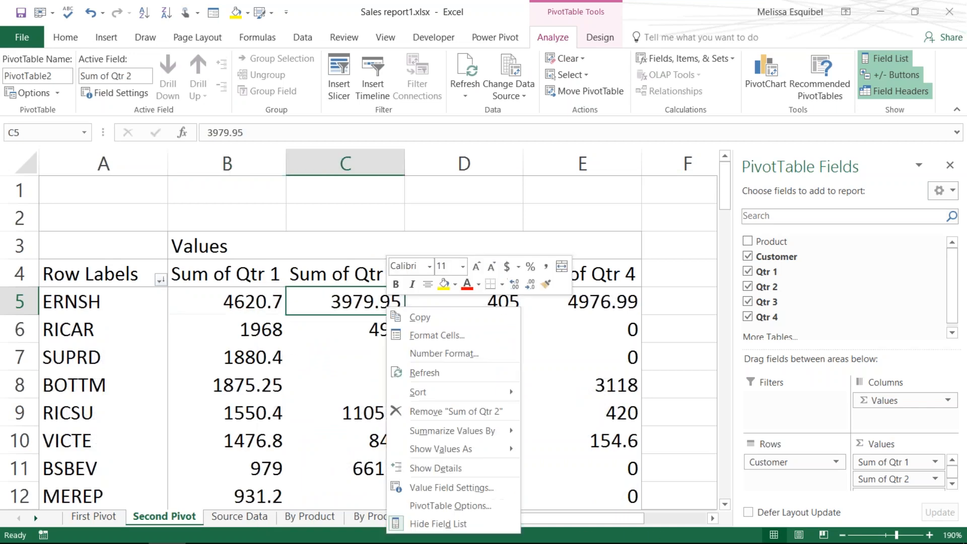
pyautogui.moveTo(422, 391)
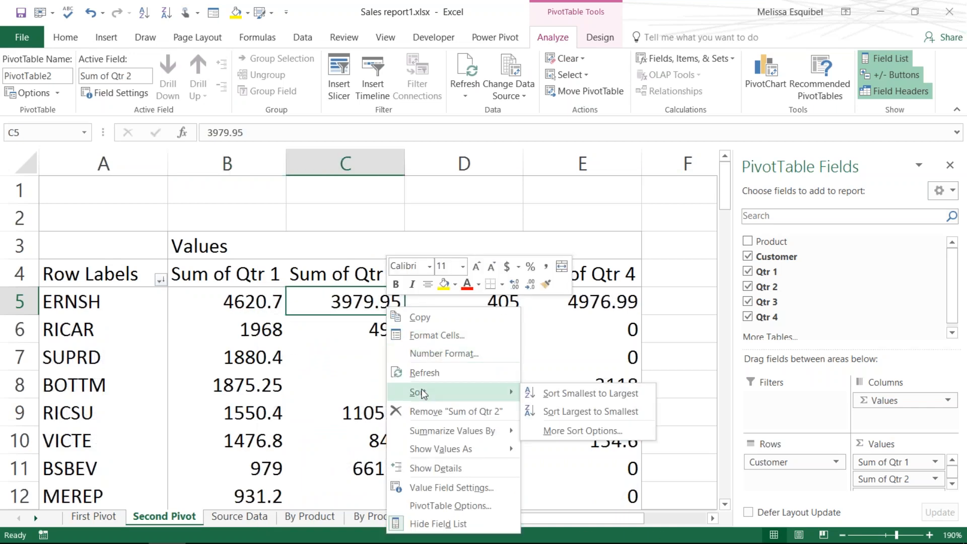
pyautogui.click(580, 413)
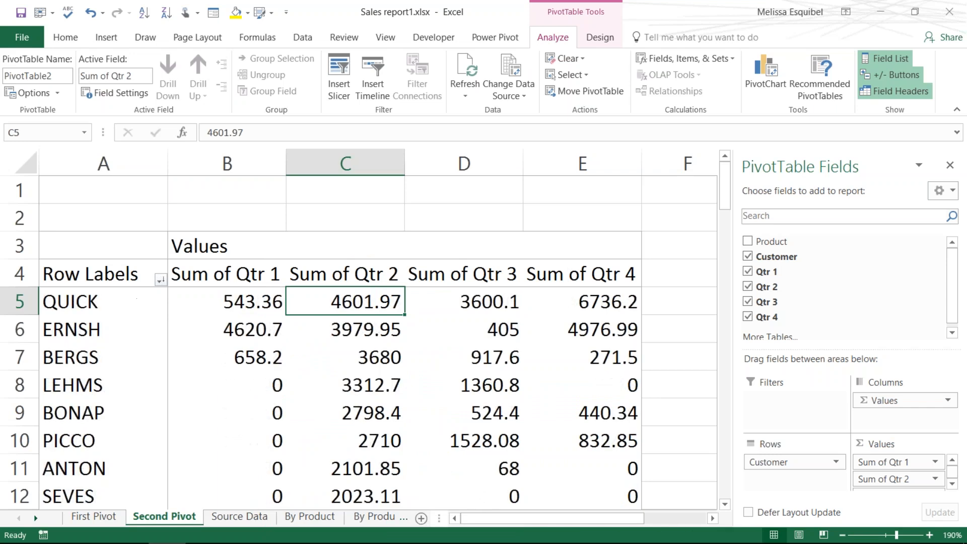
# Step: Sort the PivotTable's customer row labels A to Z, and reverse the order to Z to A
pyautogui.click(160, 280)
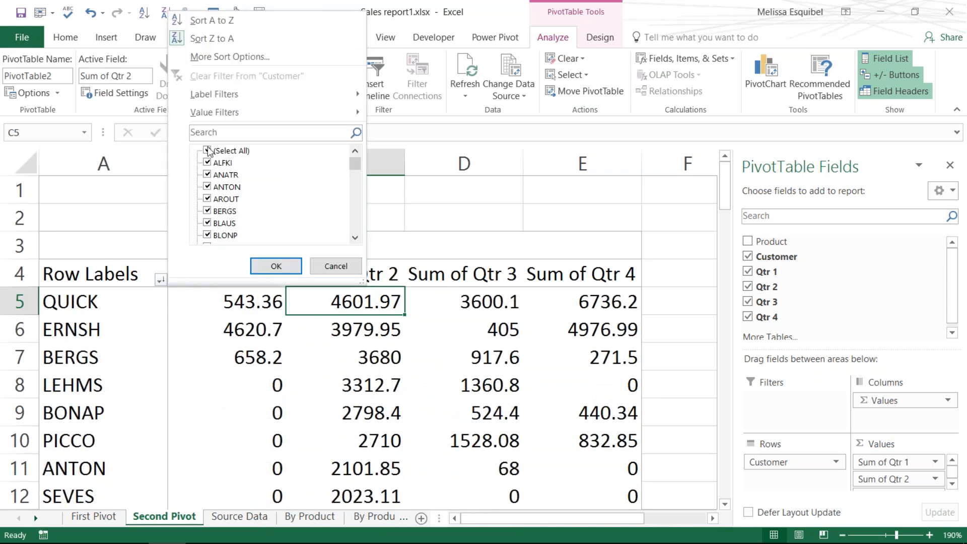
pyautogui.click(220, 24)
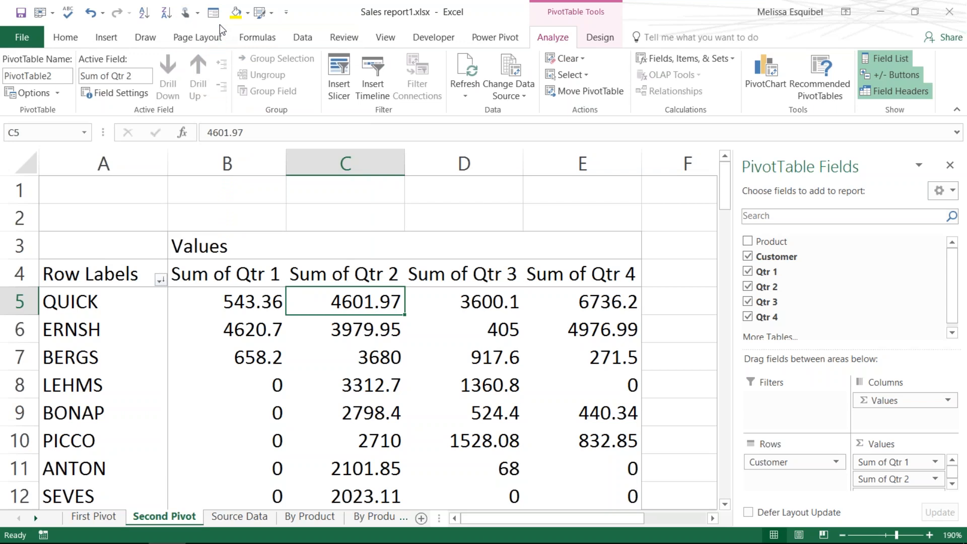
pyautogui.click(160, 280)
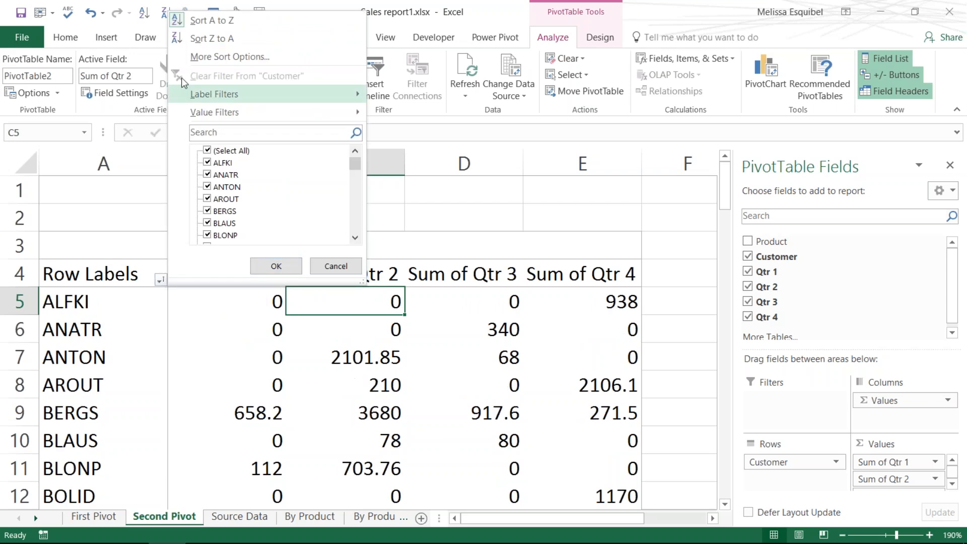
pyautogui.click(193, 39)
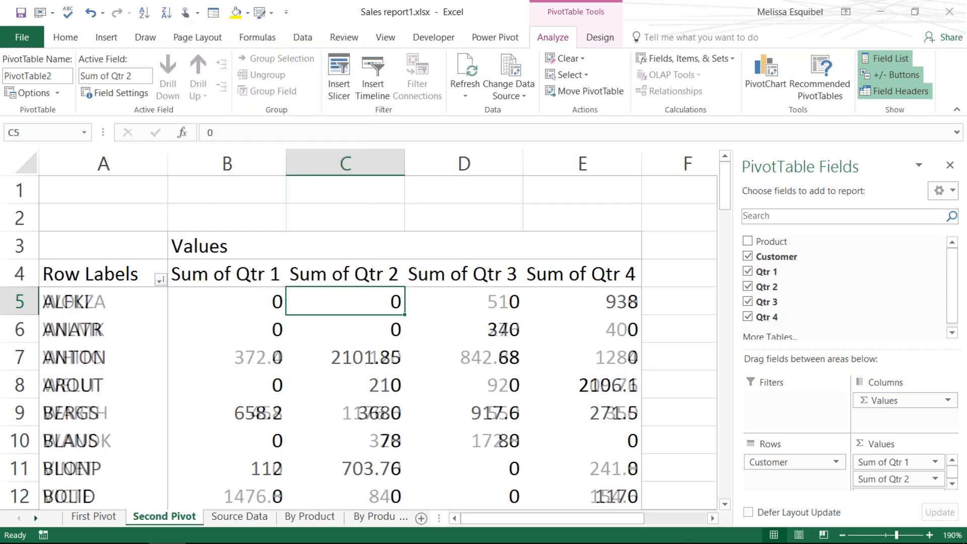
# Step: Sort the PivotTable's customer row labels back into A to Z order
pyautogui.click(160, 280)
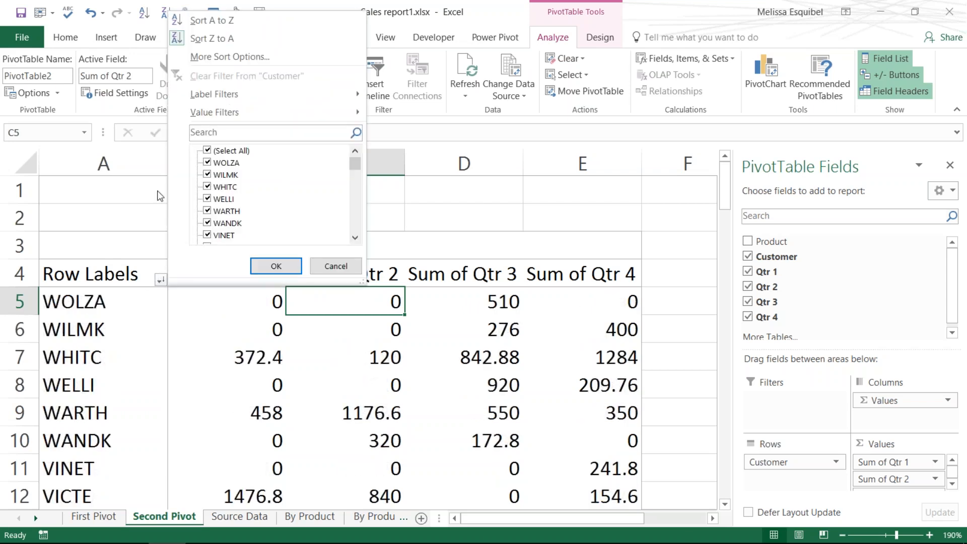
pyautogui.click(201, 20)
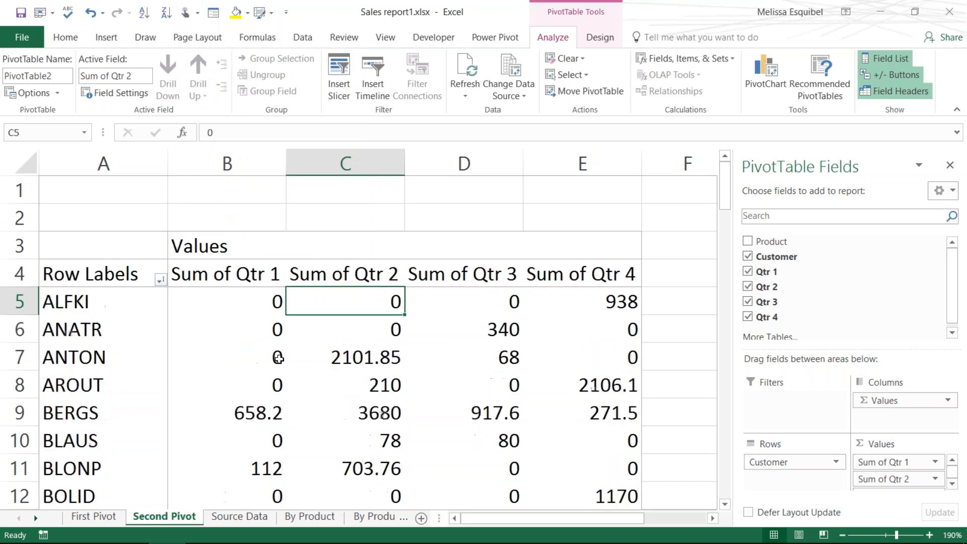
pyautogui.click(244, 301)
pyautogui.click(90, 301)
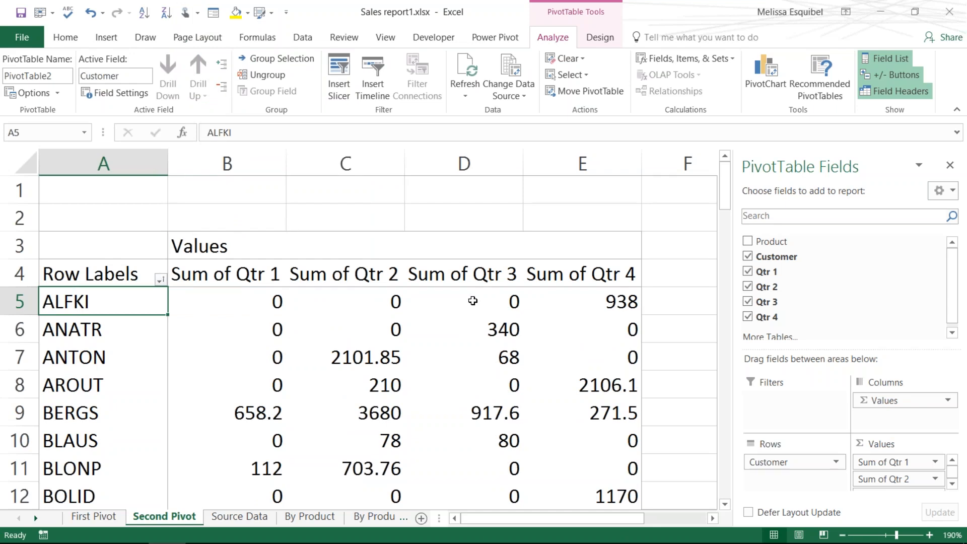
# Step: Switch to the presentation to check the Interactivity slide and return to the Excel workbook
pyautogui.hotkey('alt', 'Tab')
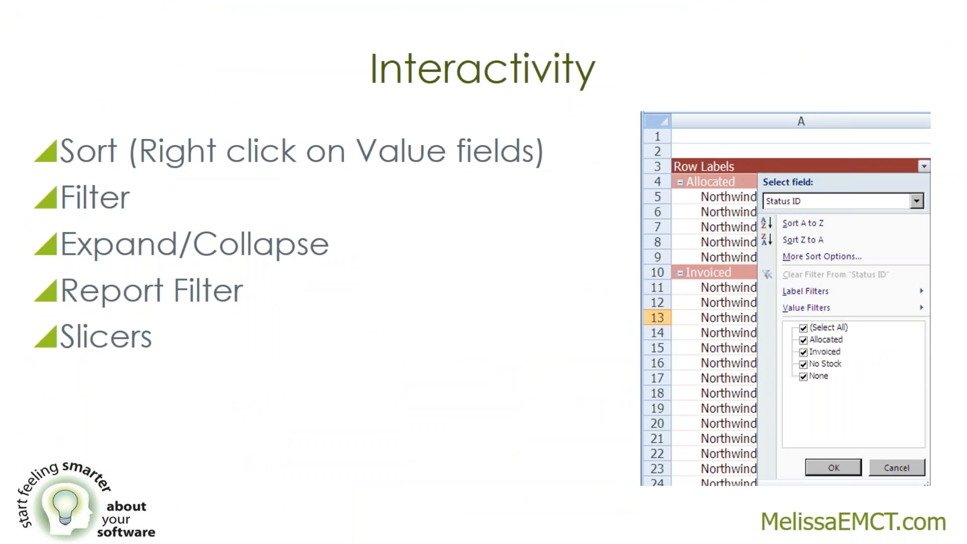
pyautogui.hotkey('alt', 'Tab')
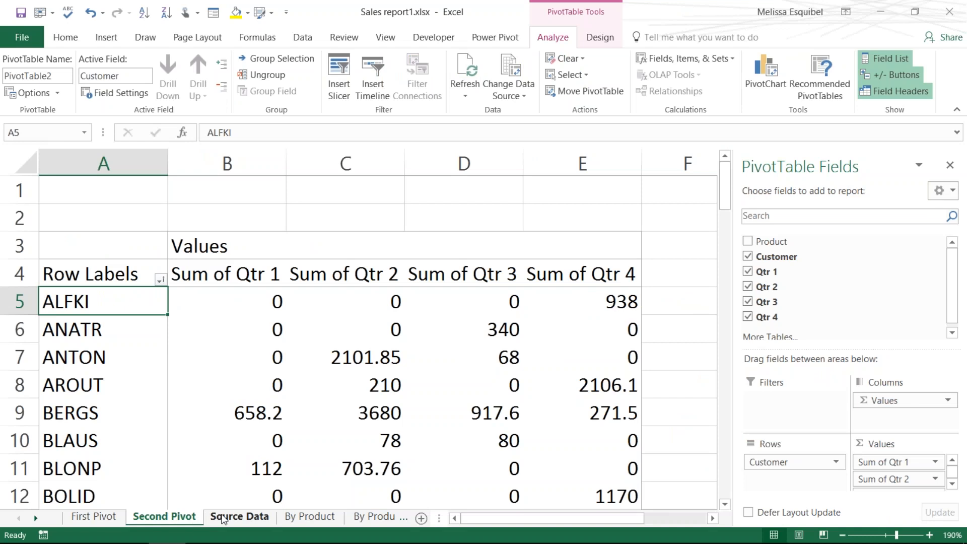
pyautogui.click(292, 389)
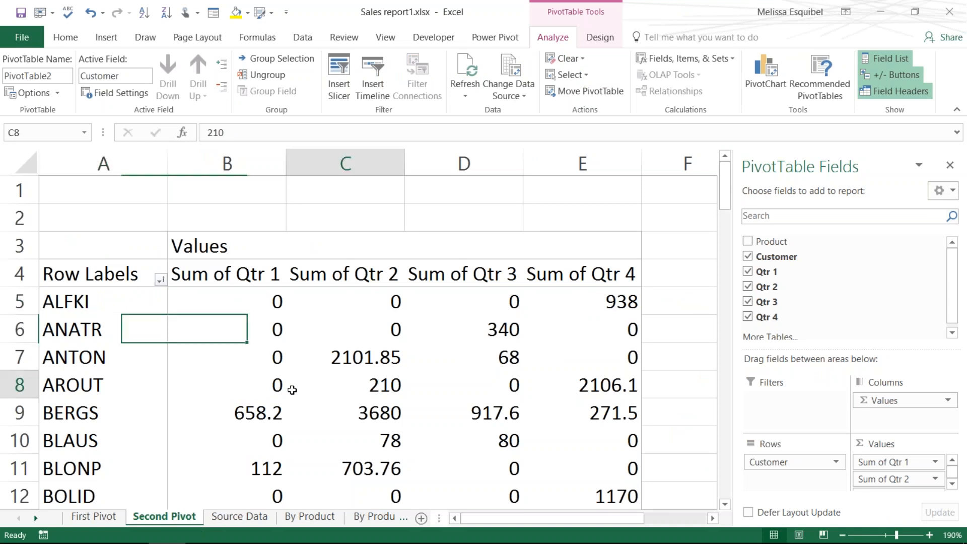
# Step: Create a copy of the Second Pivot sheet and place it before the Source Data sheet
pyautogui.rightClick(175, 518)
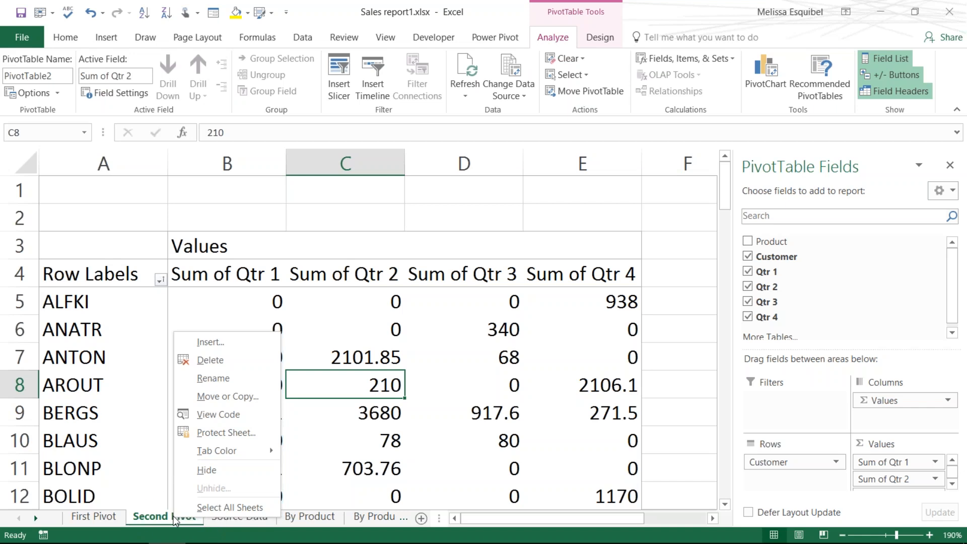
pyautogui.click(257, 400)
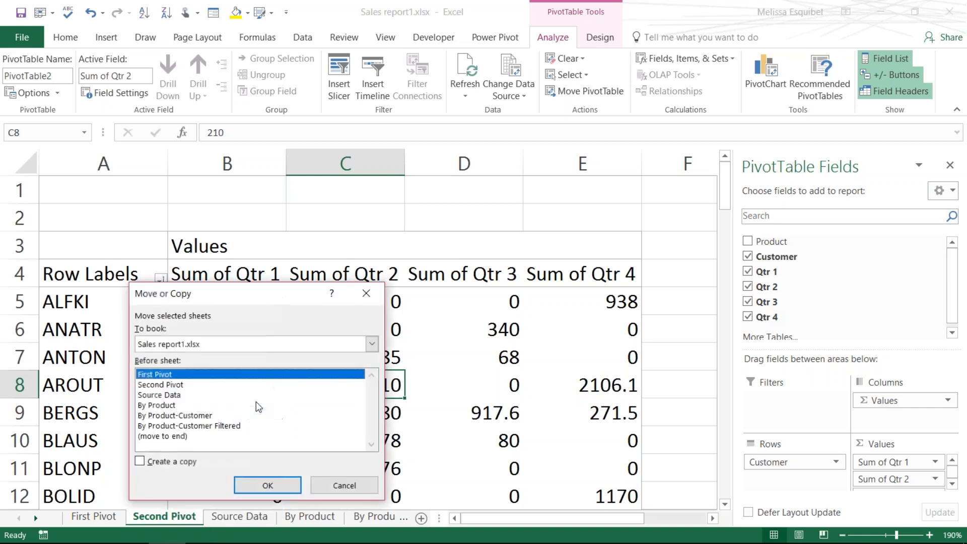
pyautogui.click(139, 461)
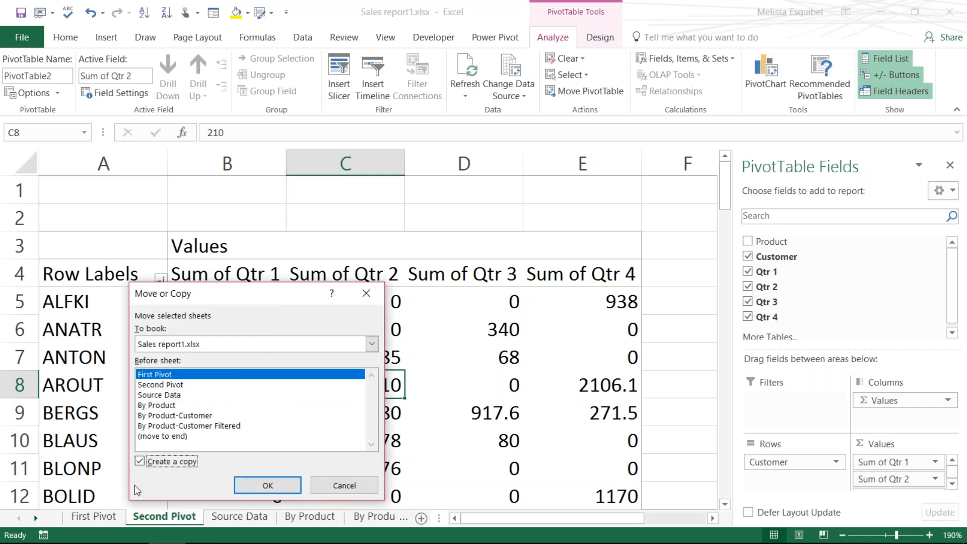
pyautogui.click(147, 396)
pyautogui.click(148, 398)
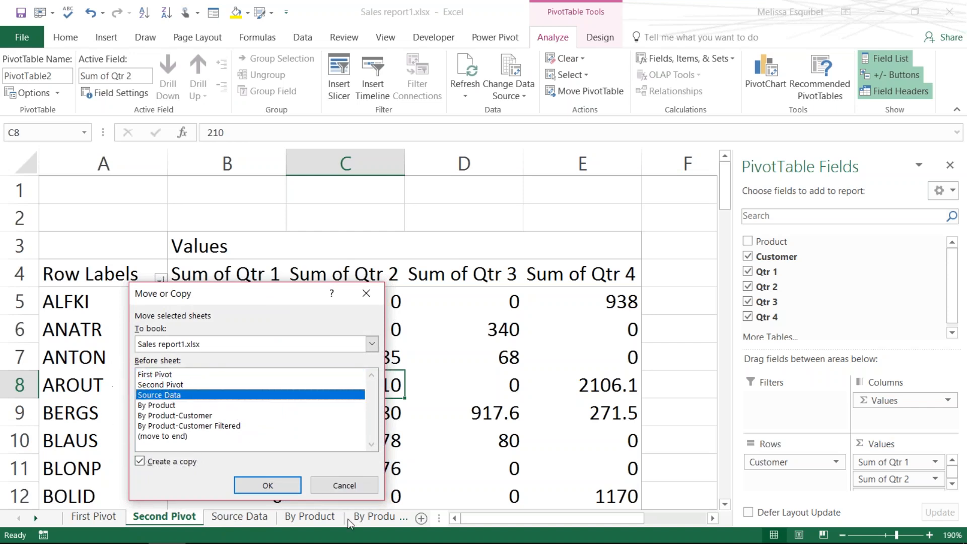
pyautogui.click(266, 486)
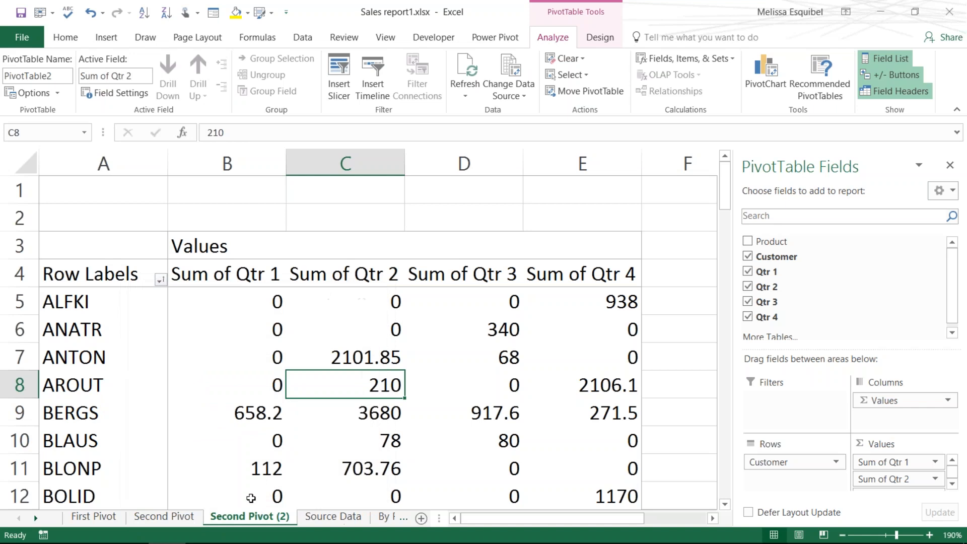
# Step: Rename the copied sheet as Third Pivot
pyautogui.write('T')
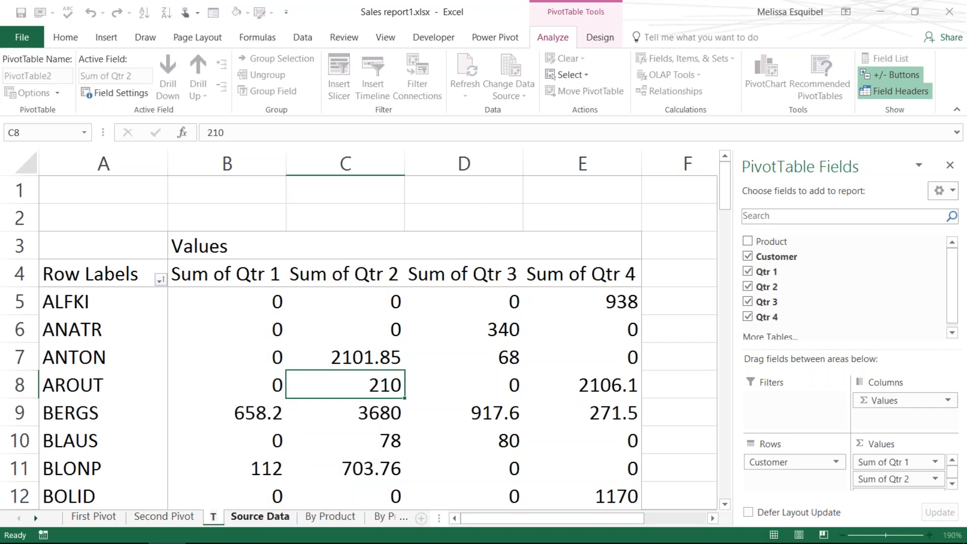
pyautogui.write('hird Pivot')
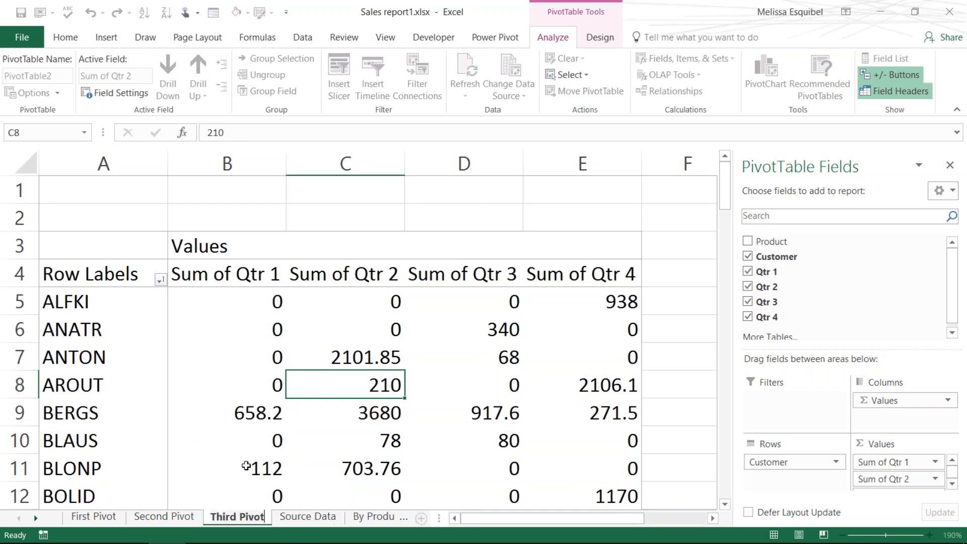
pyautogui.moveTo(241, 439); pyautogui.dragTo(244, 424)
pyautogui.rightClick(159, 515)
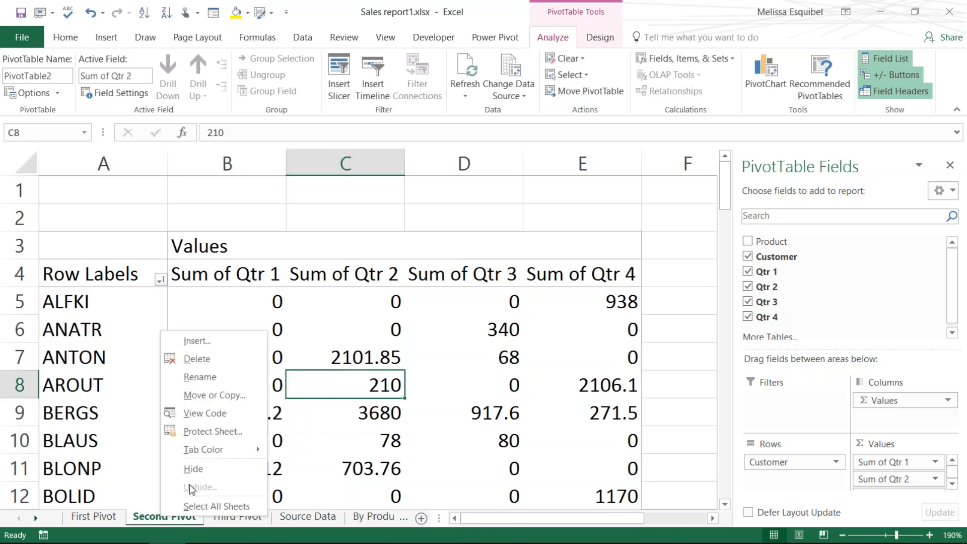
pyautogui.click(195, 394)
pyautogui.click(78, 449)
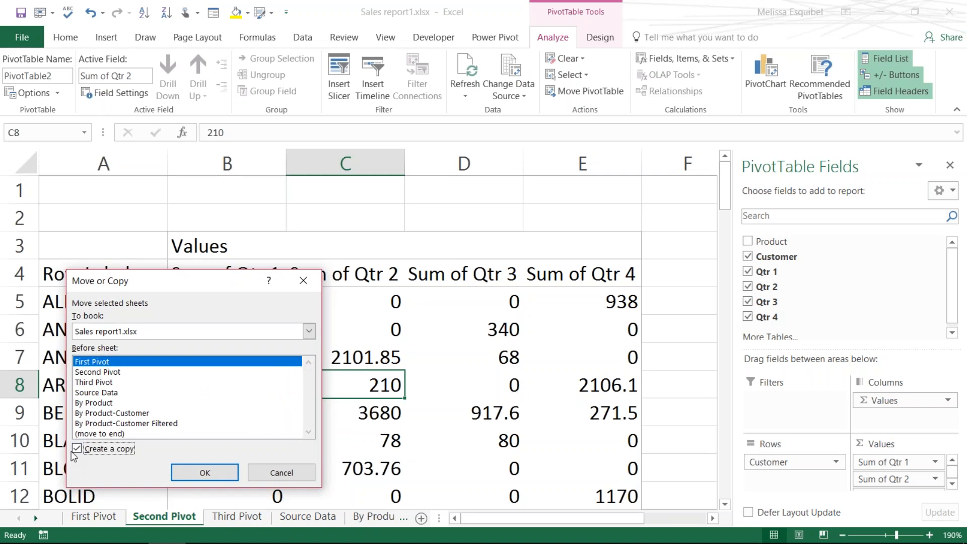
pyautogui.click(94, 395)
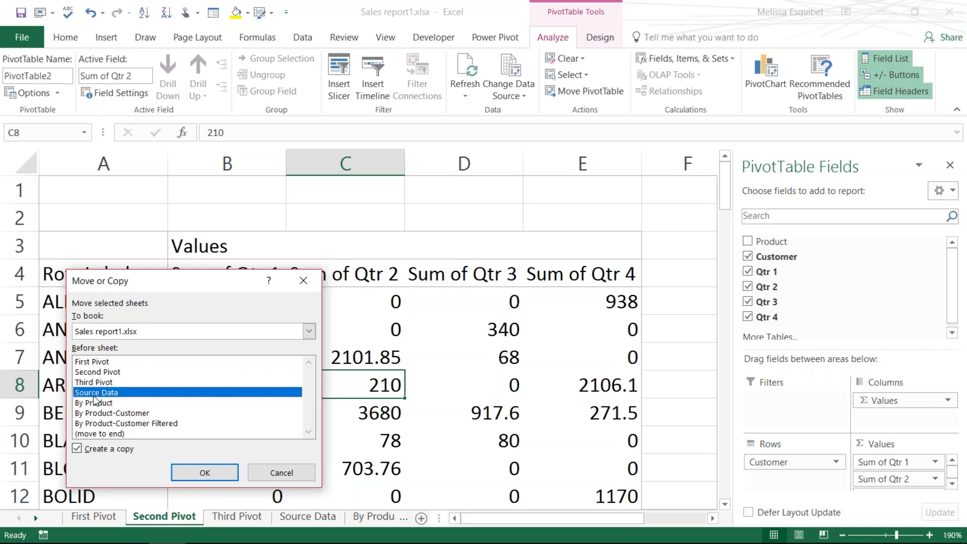
pyautogui.click(281, 473)
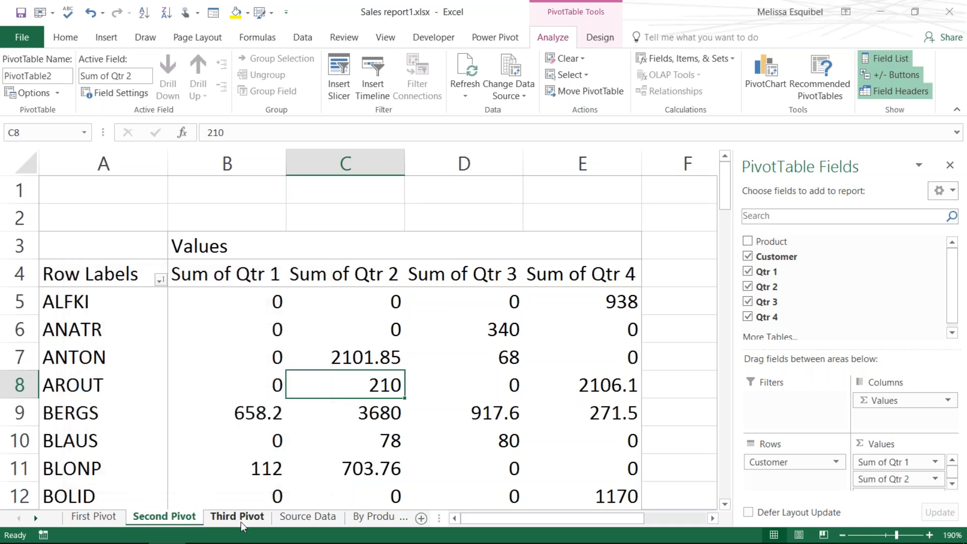
# Step: Go to the Third Pivot sheet and look through the customers' quarterly values in its PivotTable
pyautogui.click(236, 516)
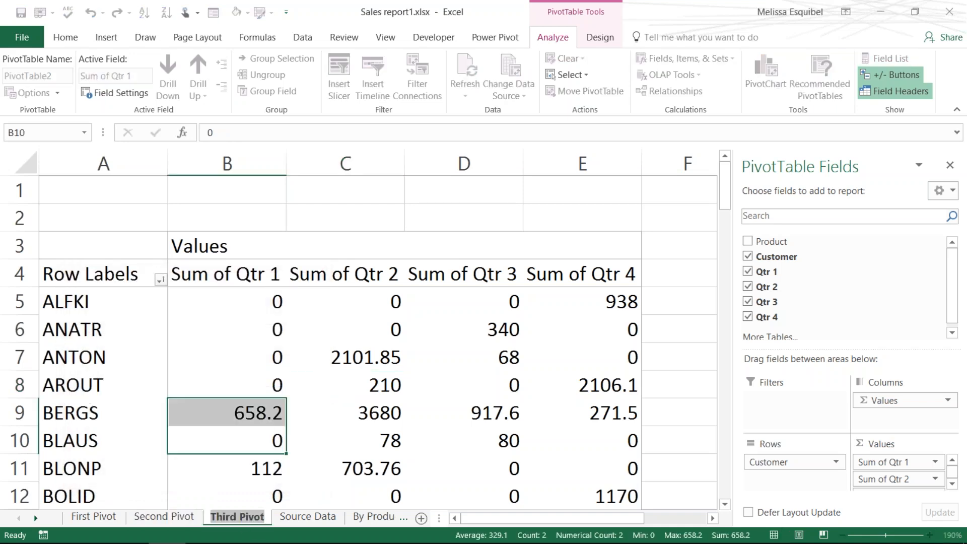
pyautogui.press('Escape')
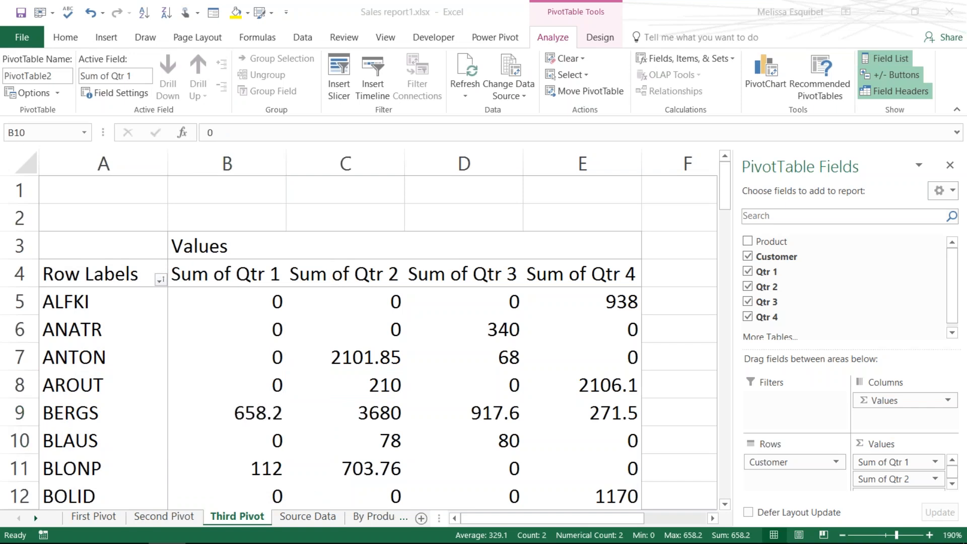
pyautogui.moveTo(606, 543)
pyautogui.click(570, 389)
pyautogui.scroll(-3, 568, 456)
pyautogui.click(555, 456)
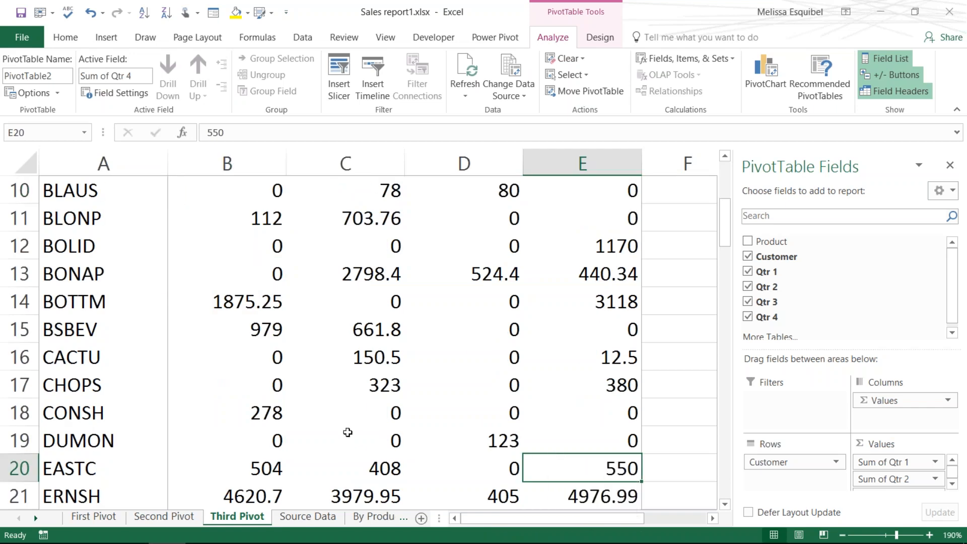
pyautogui.click(367, 366)
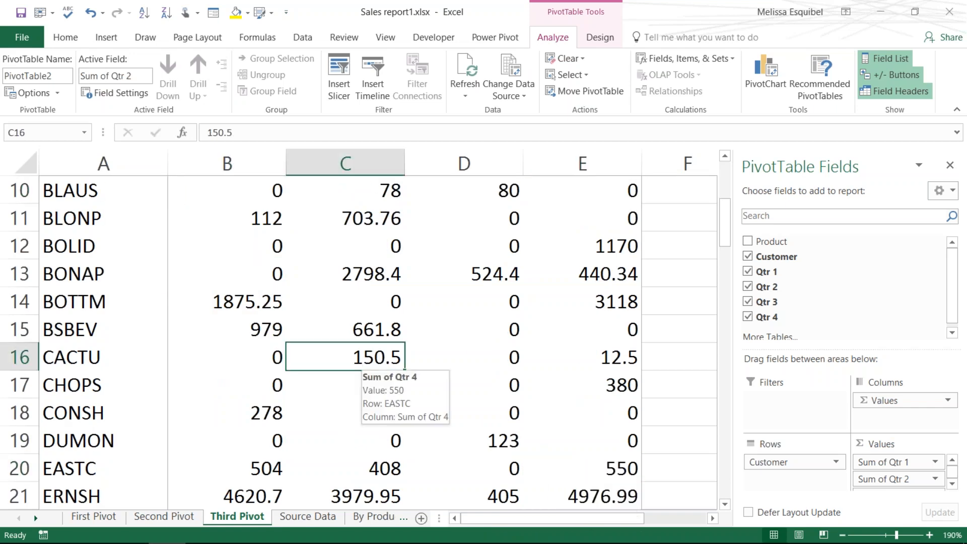
pyautogui.hotkey('ctrl', 'Up')
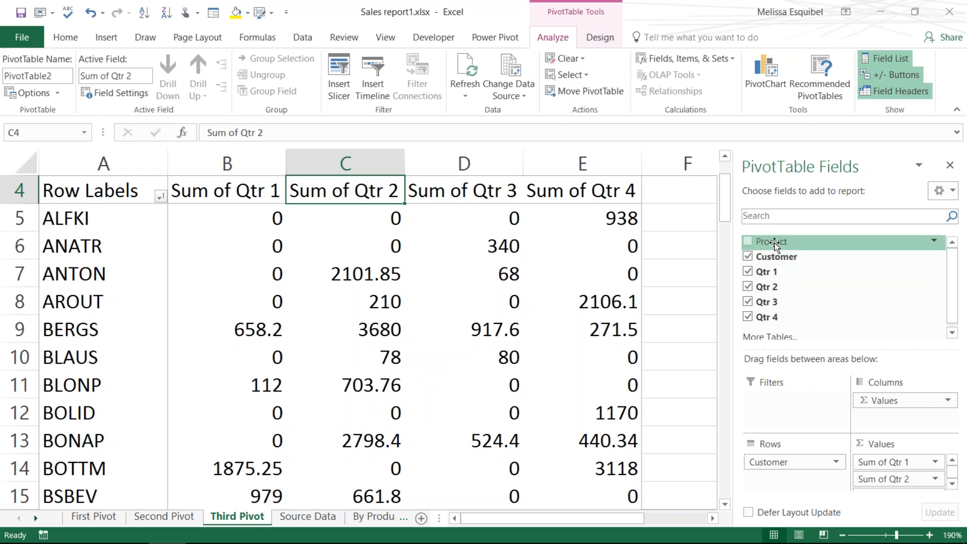
# Step: Add the Product field as a report filter to the PivotTable on the Third Pivot sheet
pyautogui.moveTo(774, 246); pyautogui.dragTo(775, 413)
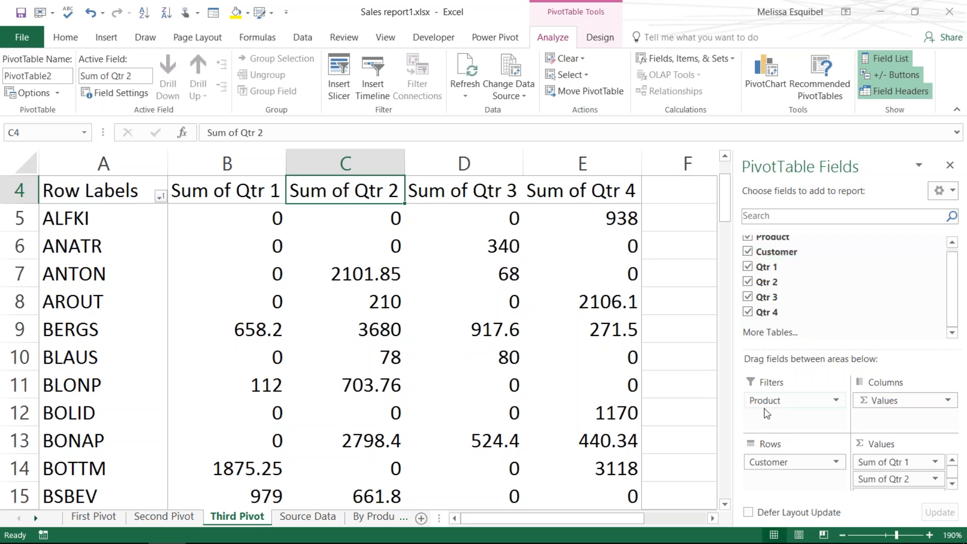
pyautogui.scroll(1, 706, 190)
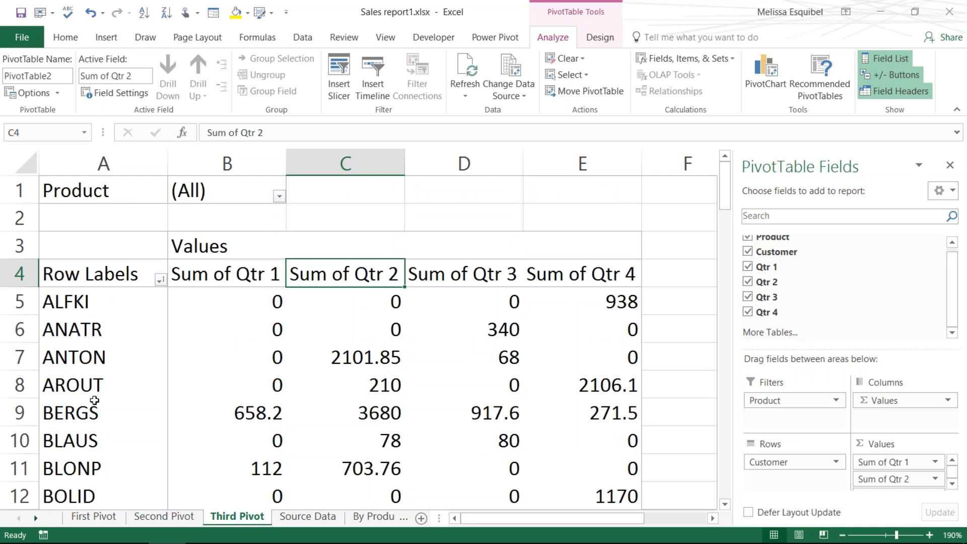
pyautogui.click(87, 433)
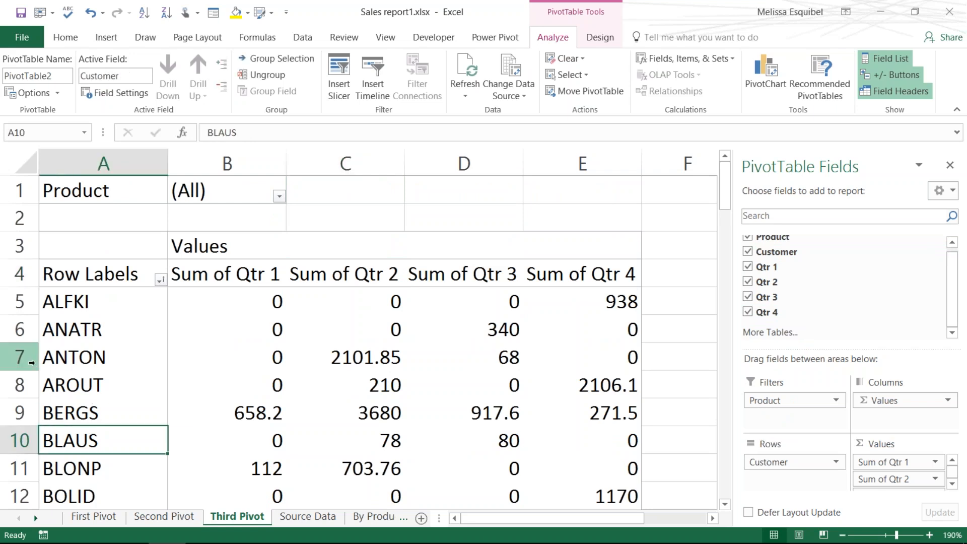
# Step: Filter the PivotTable report to the product Alice Mutton
pyautogui.click(280, 197)
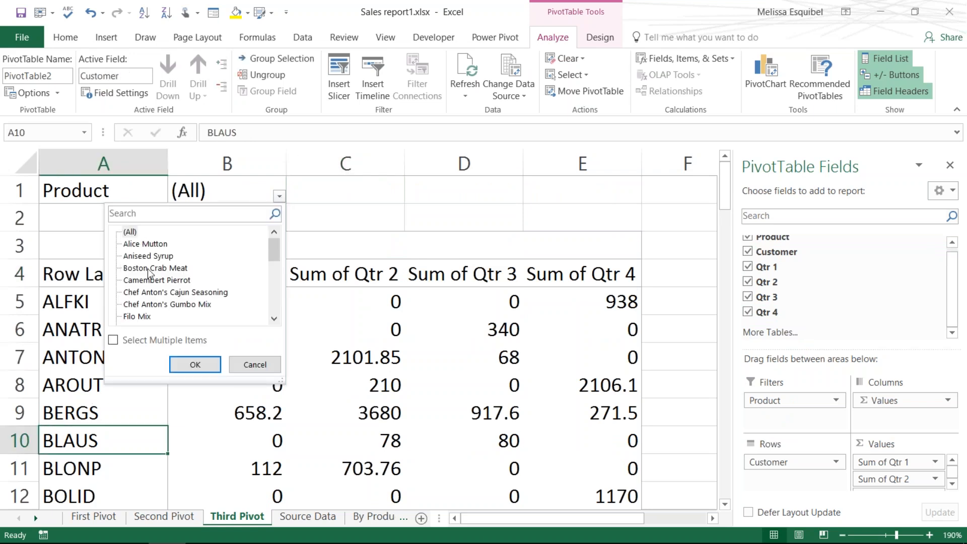
pyautogui.click(150, 245)
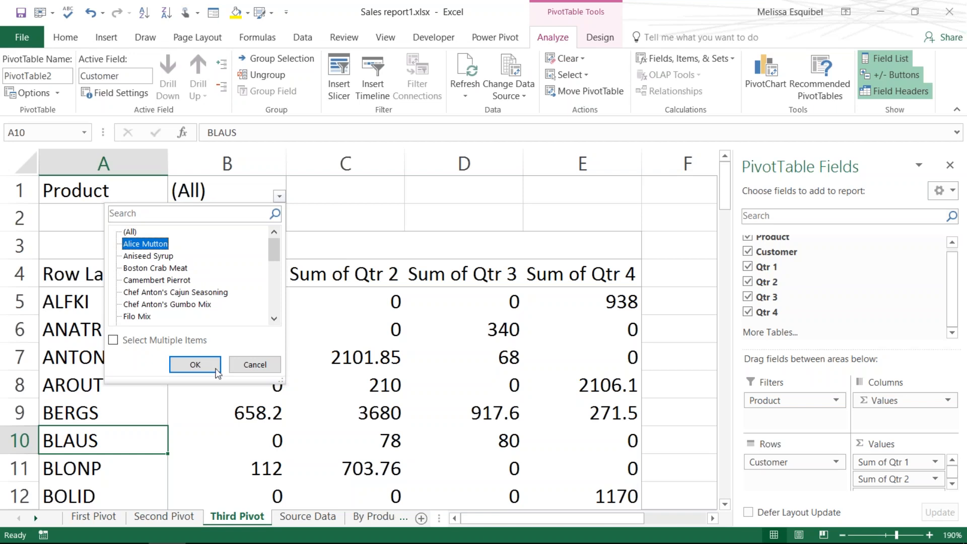
pyautogui.click(196, 367)
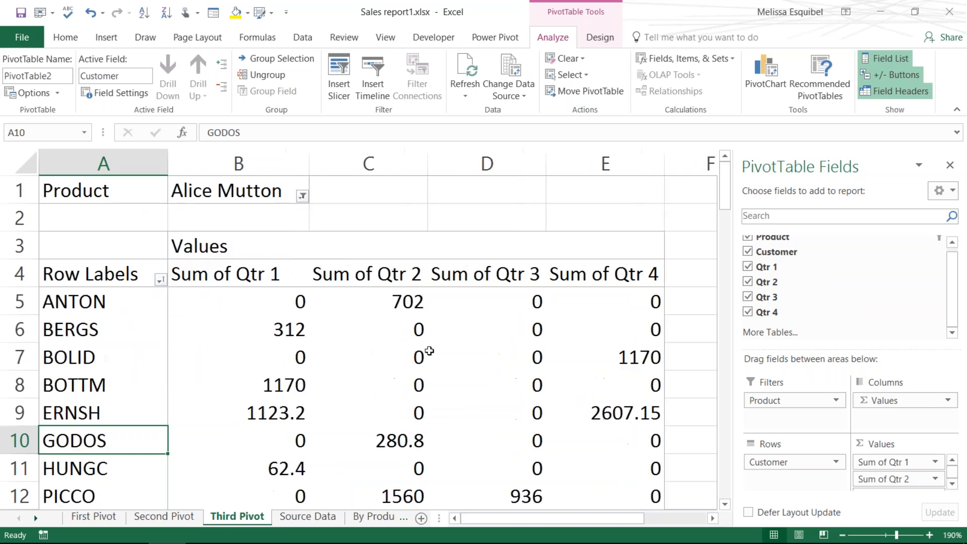
# Step: Allow multiple items in the Product report filter and add Aniseed Syrup to the selection
pyautogui.click(302, 196)
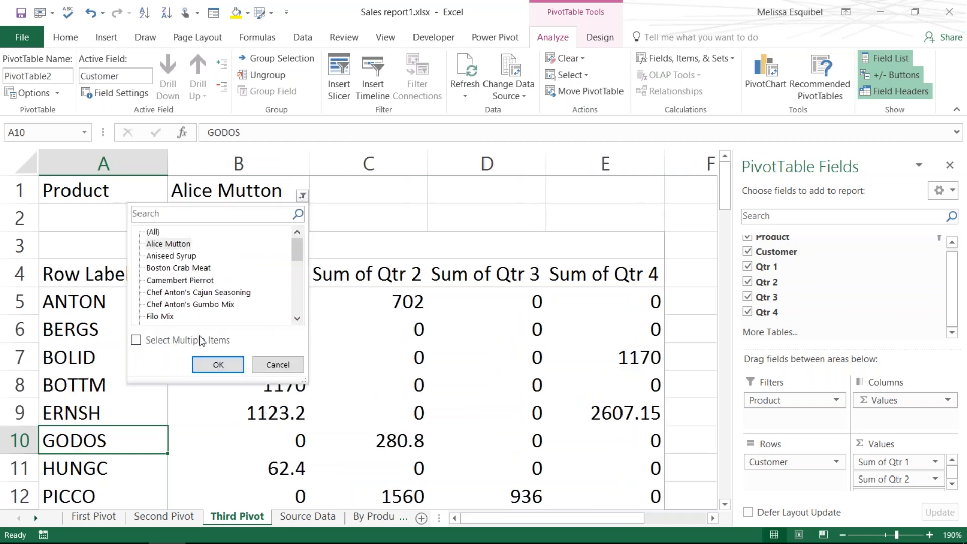
pyautogui.click(135, 340)
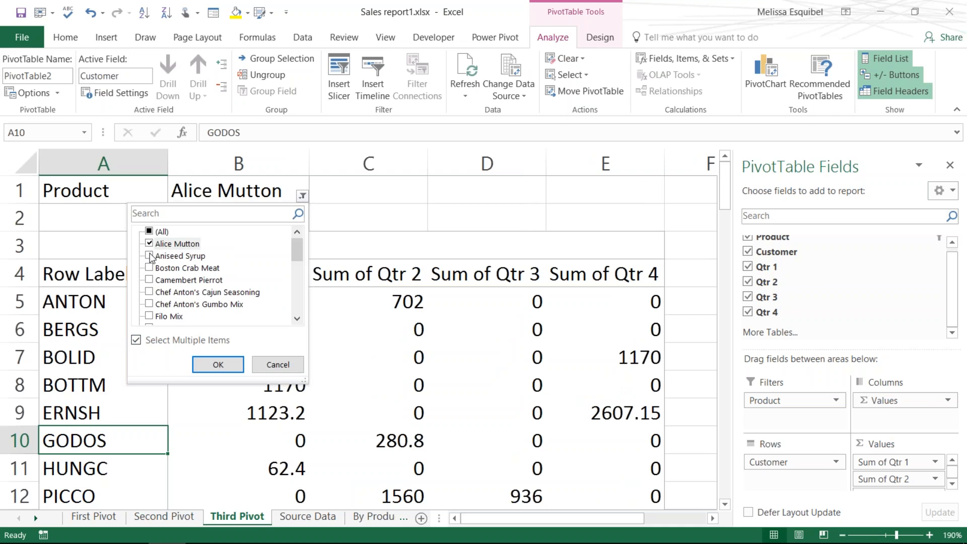
pyautogui.click(150, 256)
pyautogui.click(218, 364)
pyautogui.click(302, 418)
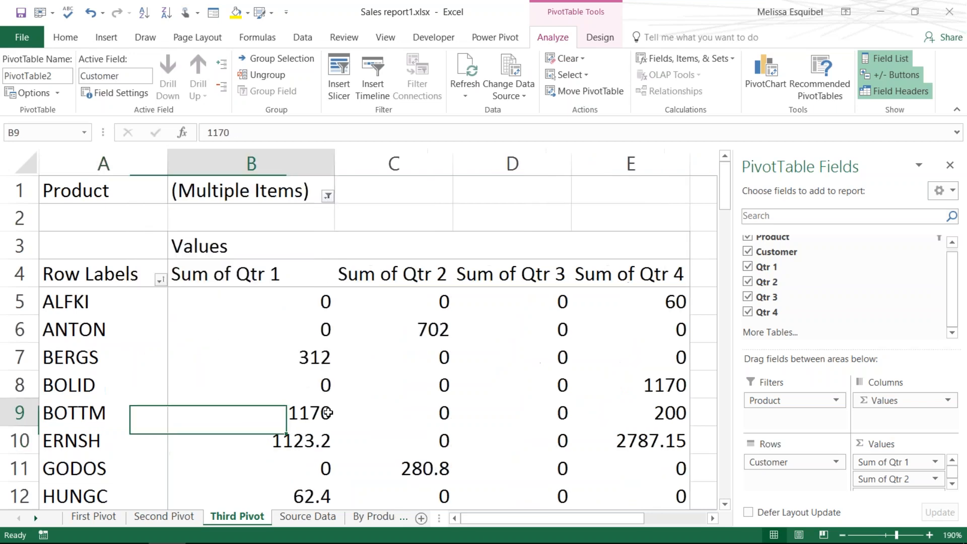
# Step: Review the filtered customer values and the items selected in the Product report filter
pyautogui.scroll(-5, 329, 411)
pyautogui.scroll(5, 328, 410)
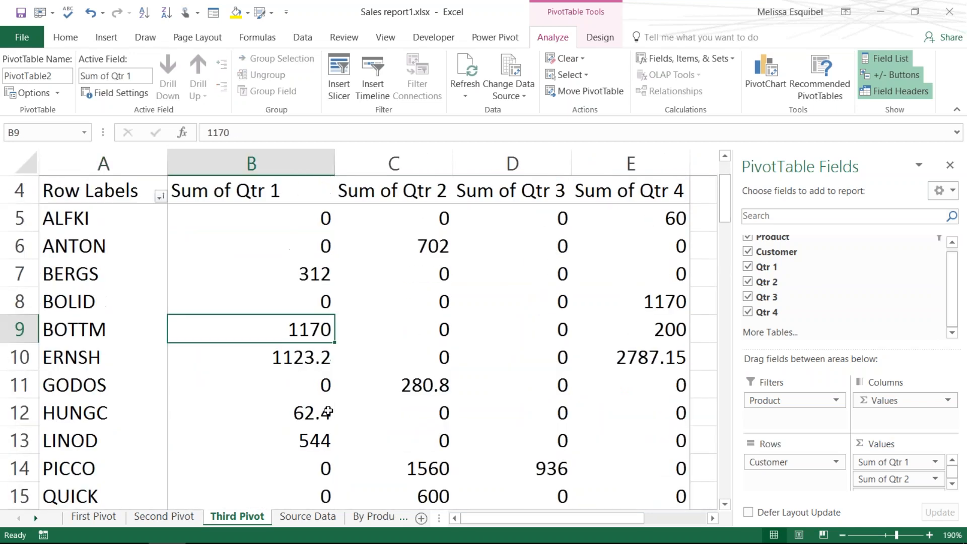
pyautogui.click(328, 196)
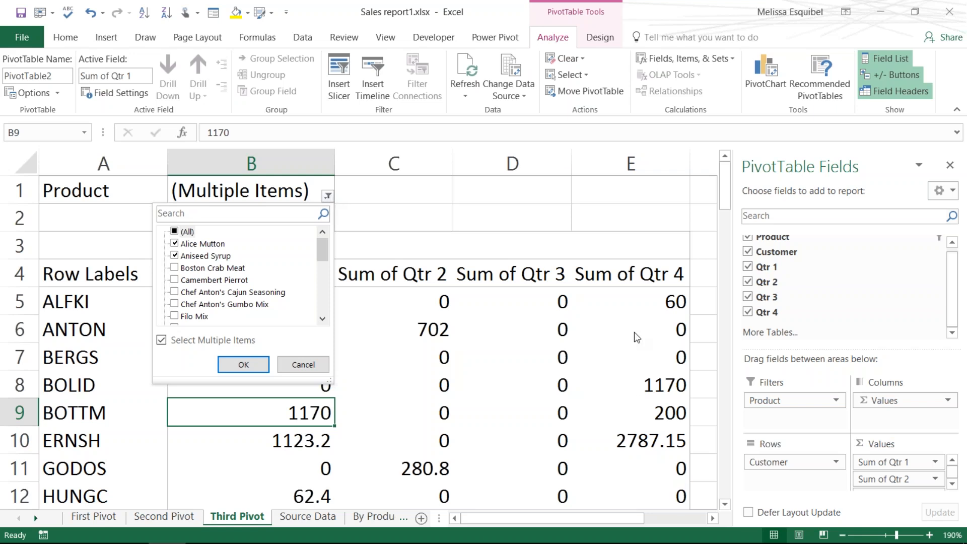
pyautogui.click(658, 518)
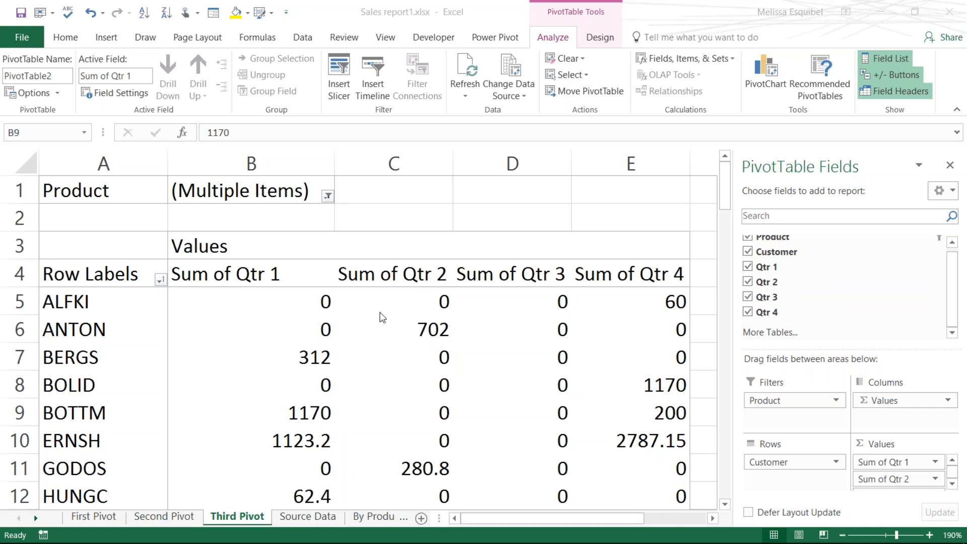
pyautogui.click(305, 357)
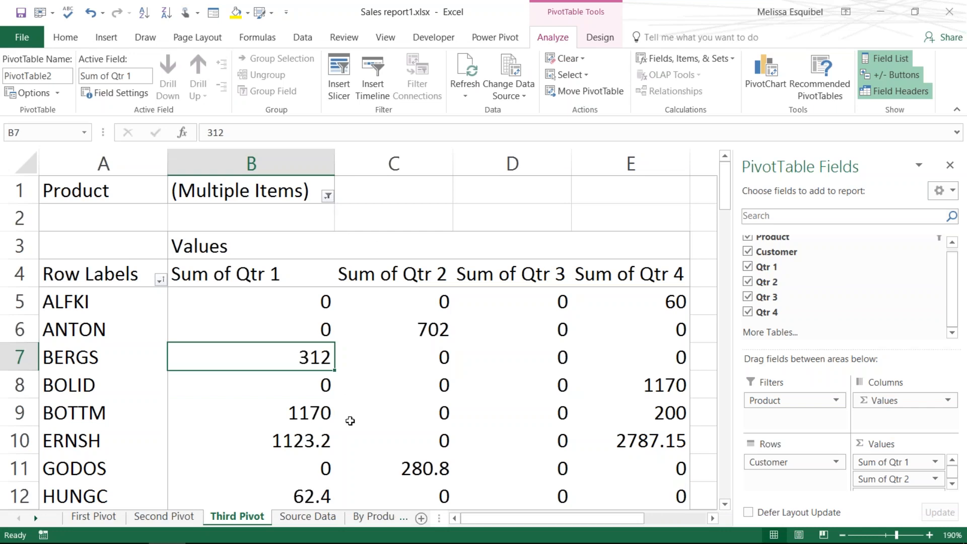
pyautogui.click(350, 422)
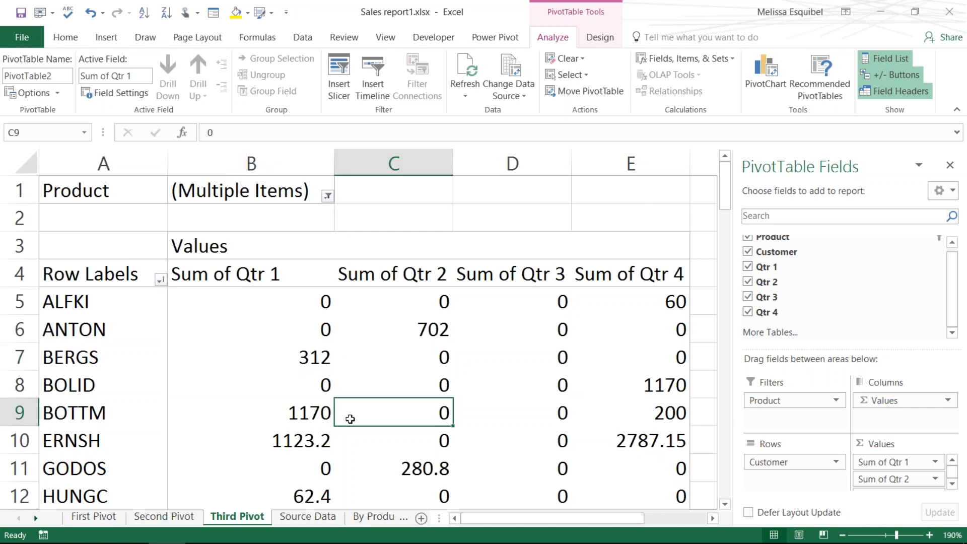
pyautogui.click(916, 335)
pyautogui.click(370, 359)
pyautogui.hotkey('alt', 'Tab')
pyautogui.hotkey('alt', 'Tab')
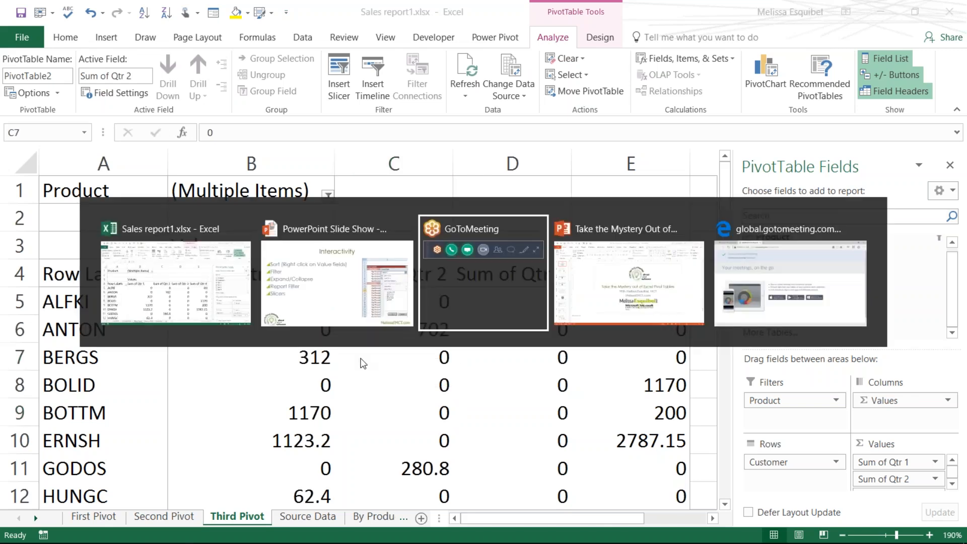
pyautogui.hotkey('alt', 'shift', 'Tab')
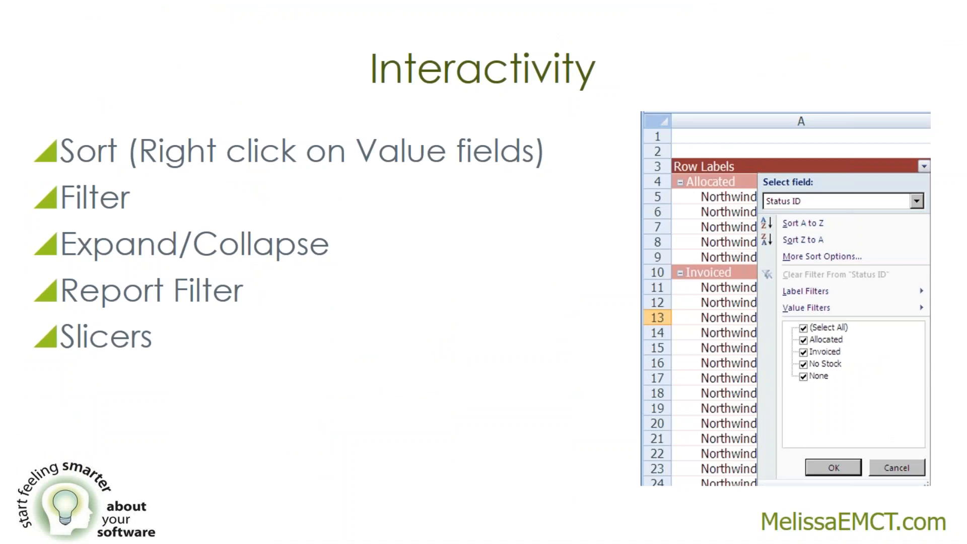
pyautogui.hotkey('alt', 'Tab')
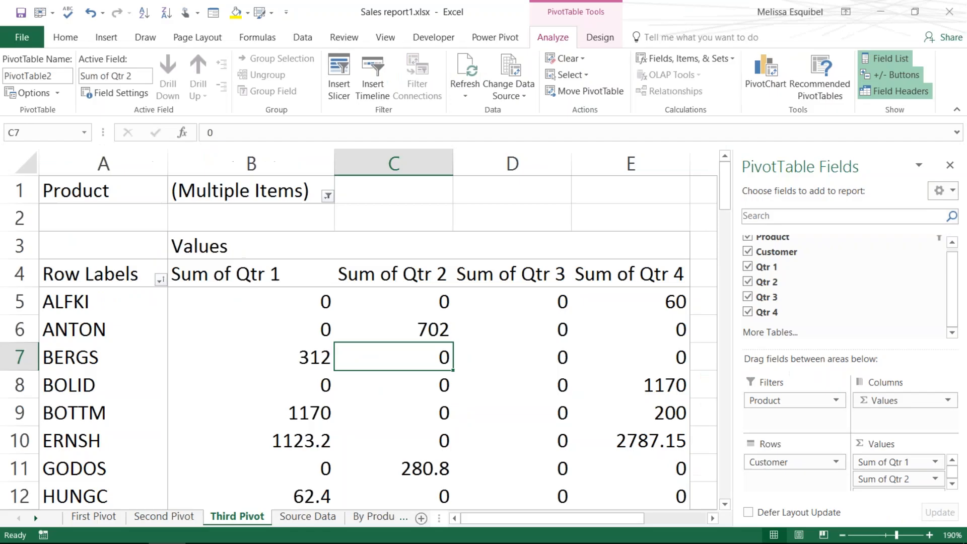
pyautogui.click(142, 381)
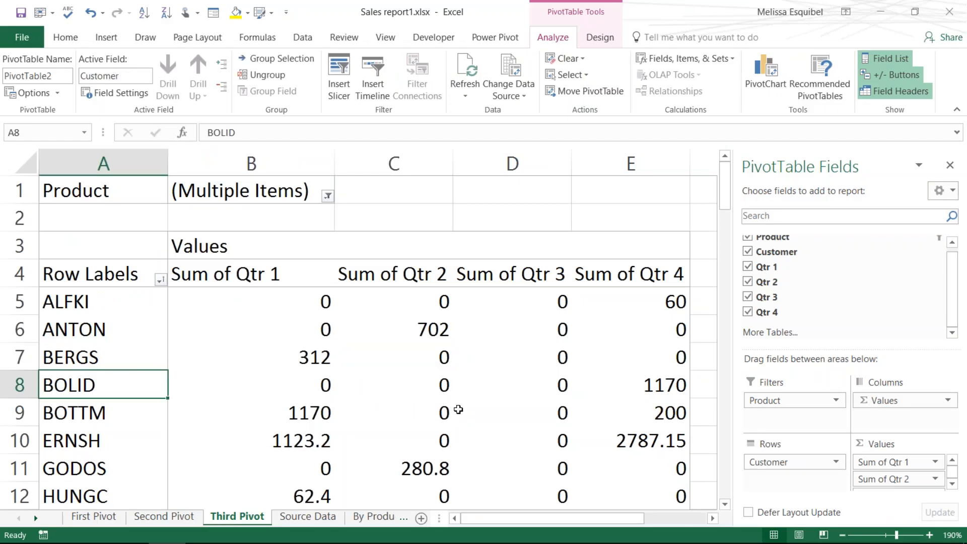
pyautogui.click(958, 157)
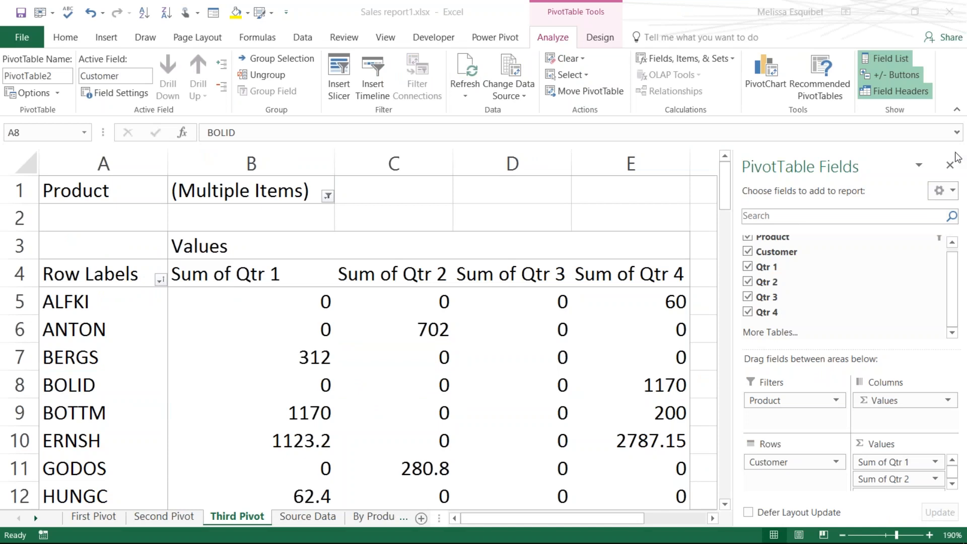
# Step: Move the Product field from Filters to Rows below Customer and clear its filter so all products are included
pyautogui.click(763, 400)
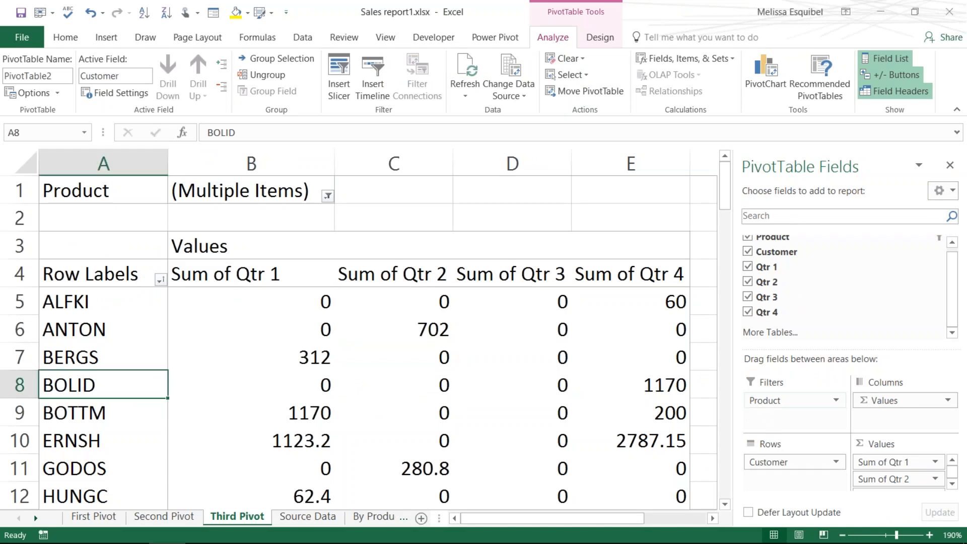
pyautogui.moveTo(780, 402); pyautogui.dragTo(790, 485)
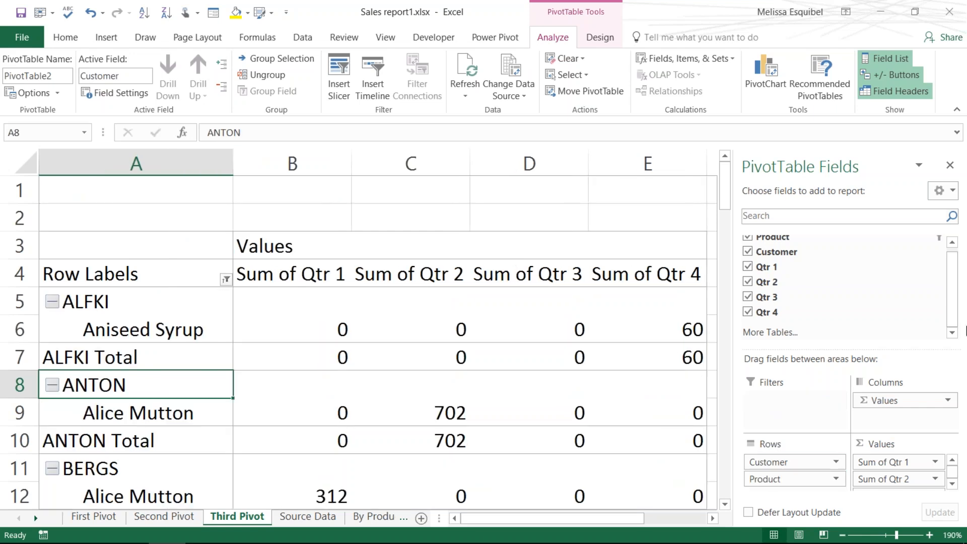
pyautogui.click(937, 238)
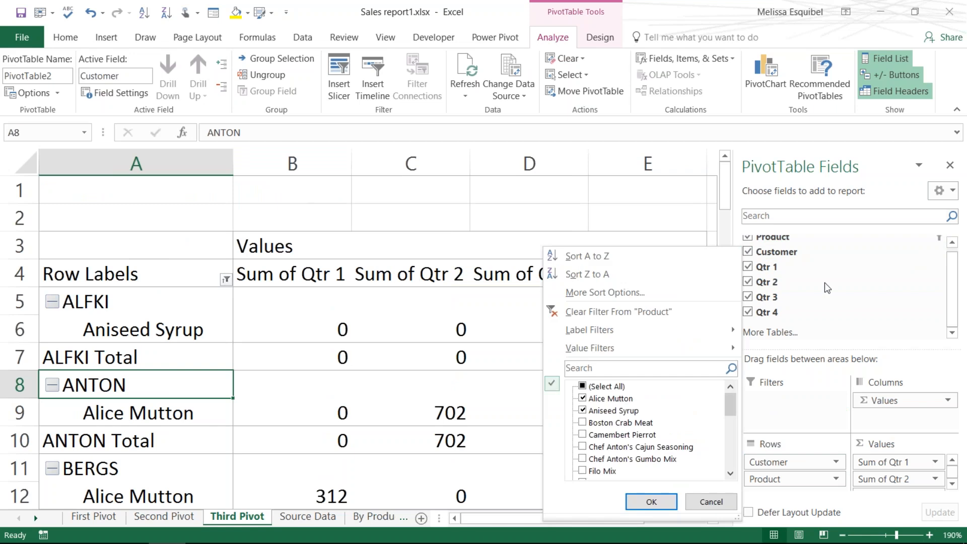
pyautogui.click(615, 312)
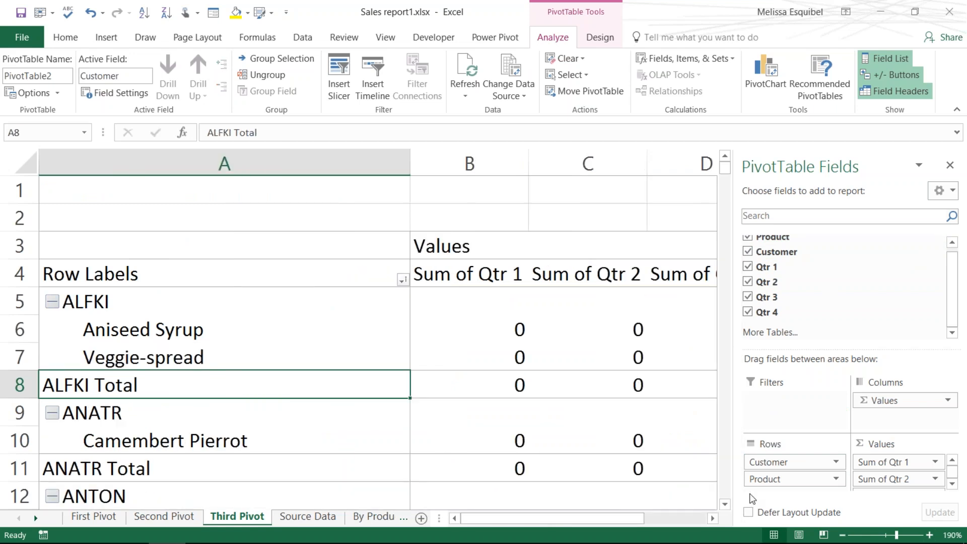
# Step: Examine the products, quarterly values and subtotals grouped under the first few customers in the PivotTable
pyautogui.click(129, 329)
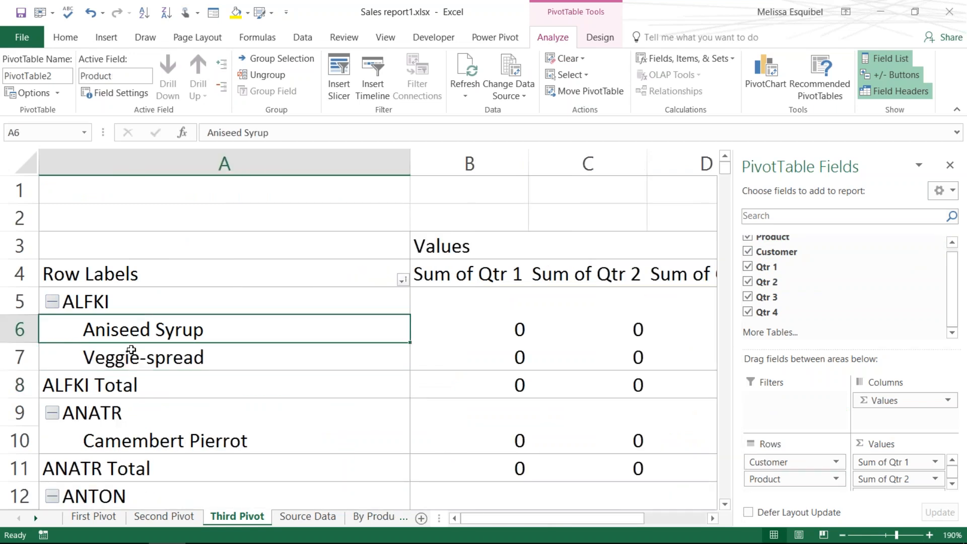
pyautogui.scroll(-5, 284, 407)
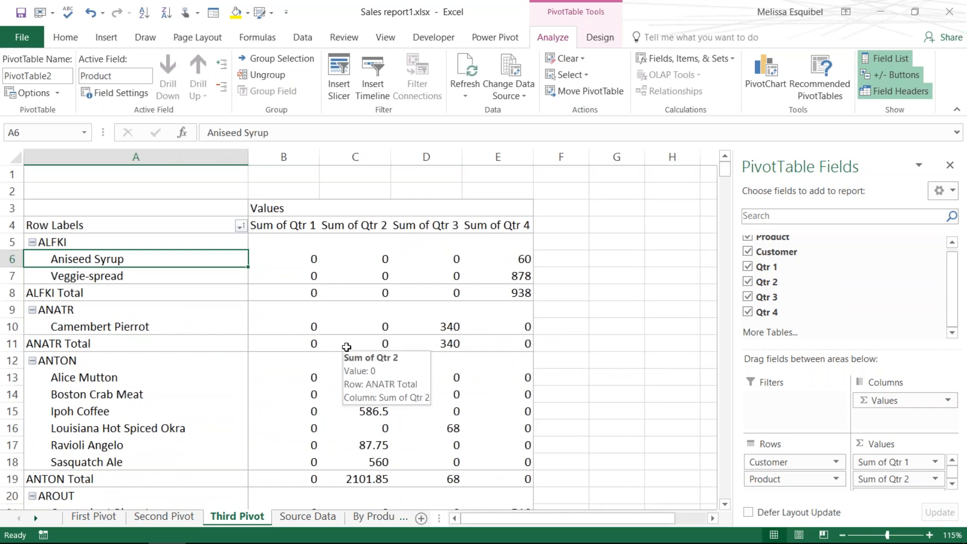
pyautogui.click(74, 242)
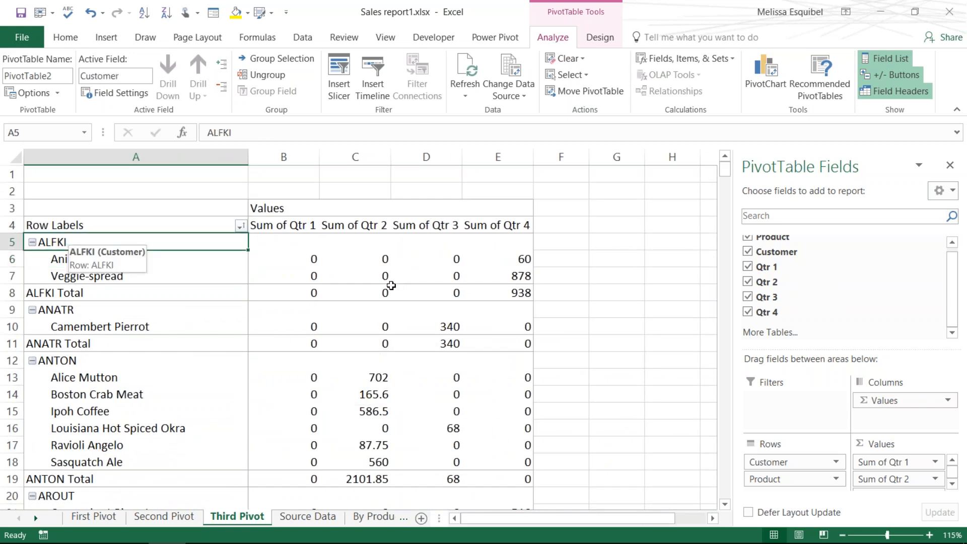
pyautogui.click(524, 292)
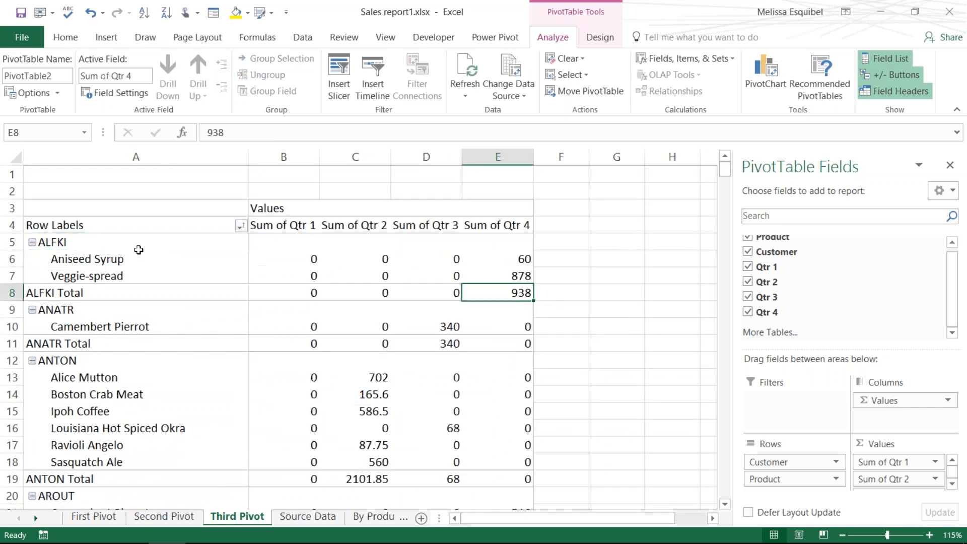
pyautogui.moveTo(131, 259); pyautogui.dragTo(134, 288)
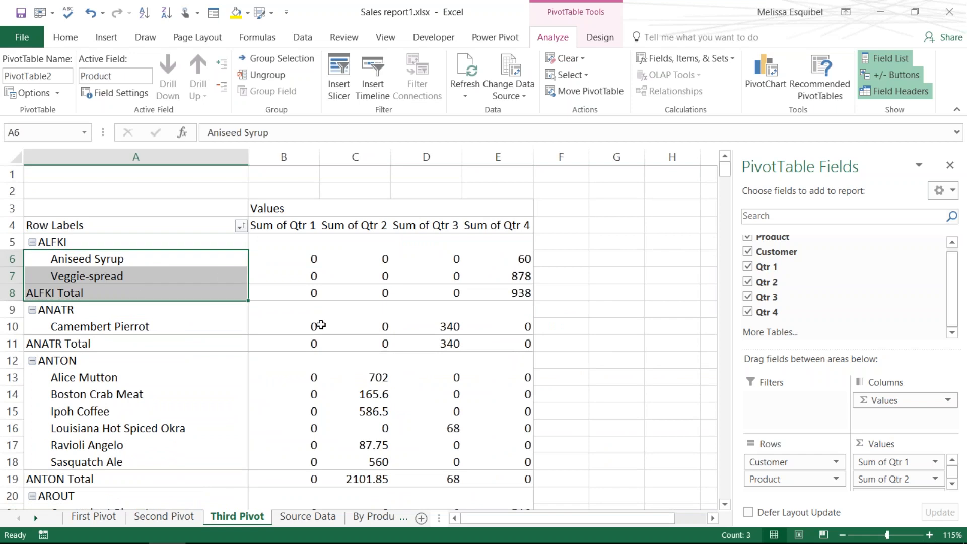
pyautogui.click(139, 372)
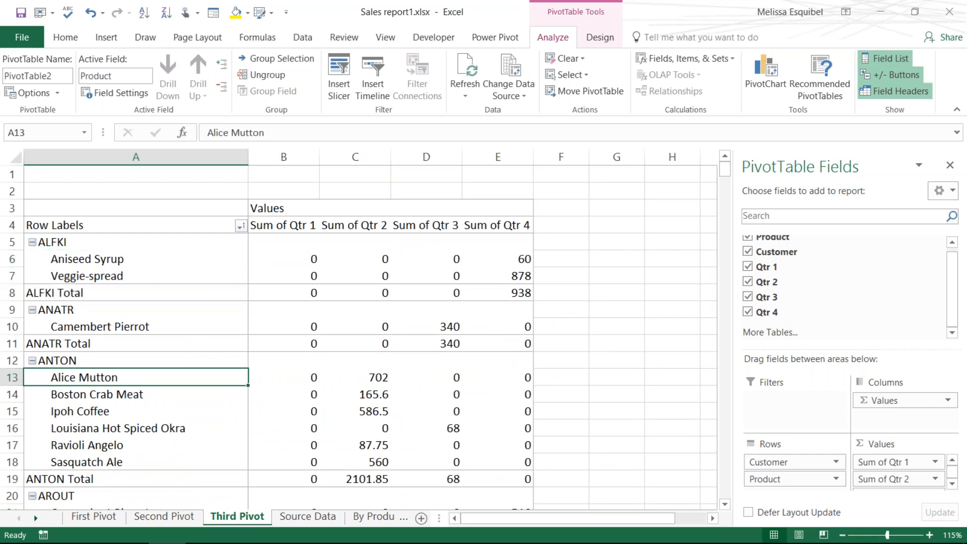
# Step: Collapse the product details of the first three customers in the PivotTable, one by one
pyautogui.click(33, 242)
pyautogui.click(32, 259)
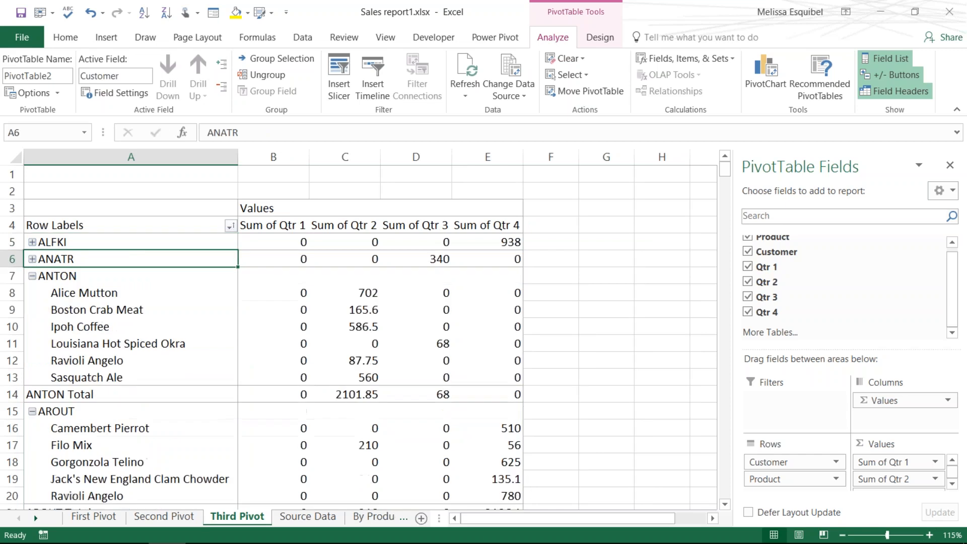
pyautogui.click(38, 280)
pyautogui.click(32, 276)
pyautogui.keyDown('ctrl'); pyautogui.scroll(2, 524, 457); pyautogui.keyUp('ctrl')
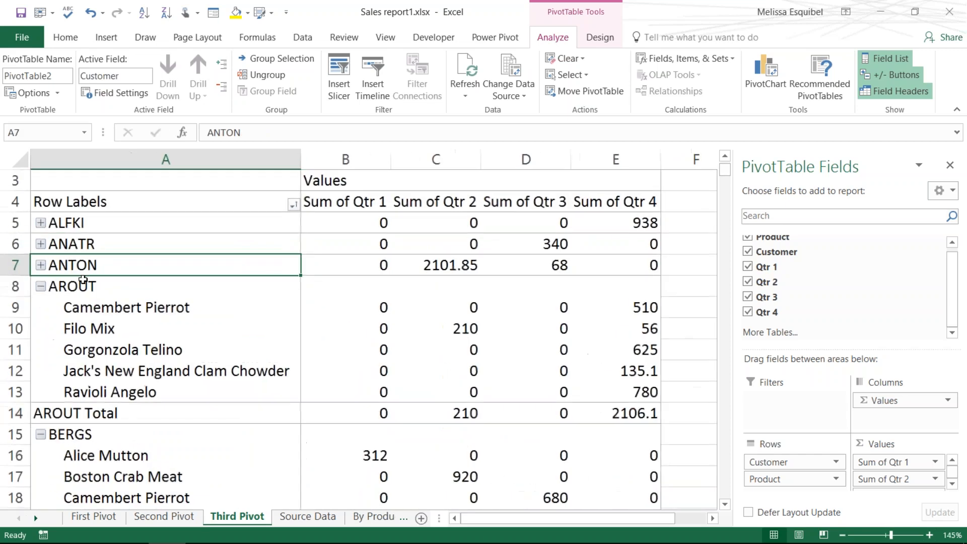
# Step: Collapse the entire Customer field so every customer shows only its totals
pyautogui.rightClick(41, 286)
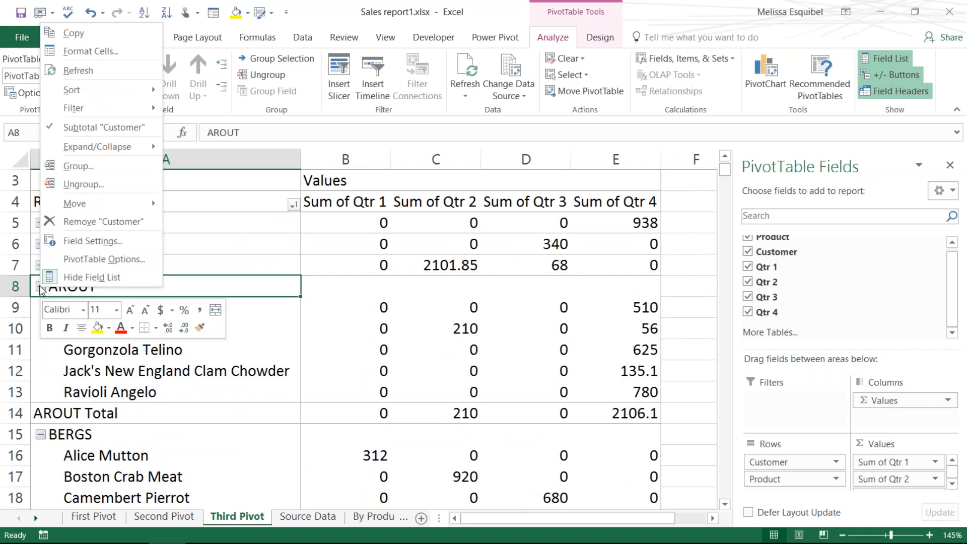
pyautogui.moveTo(99, 150)
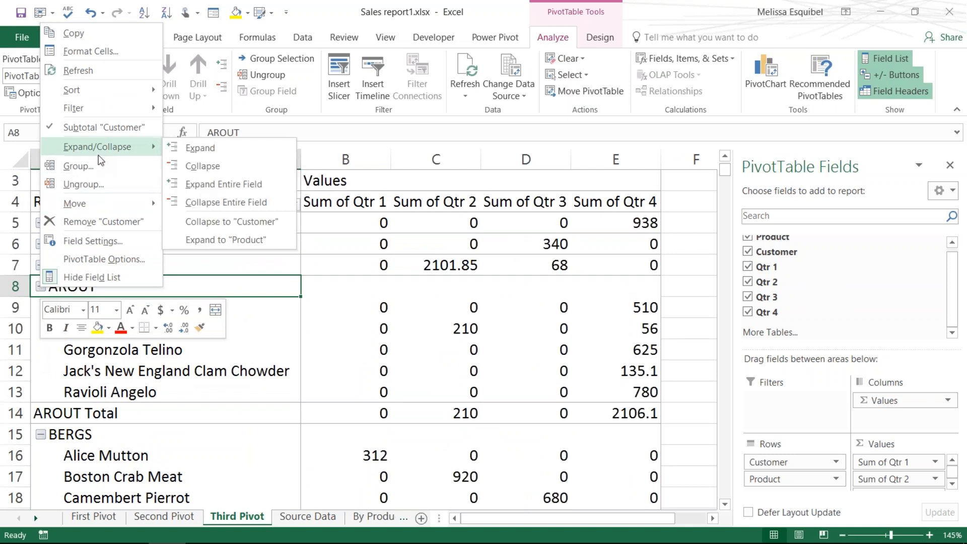
pyautogui.click(226, 201)
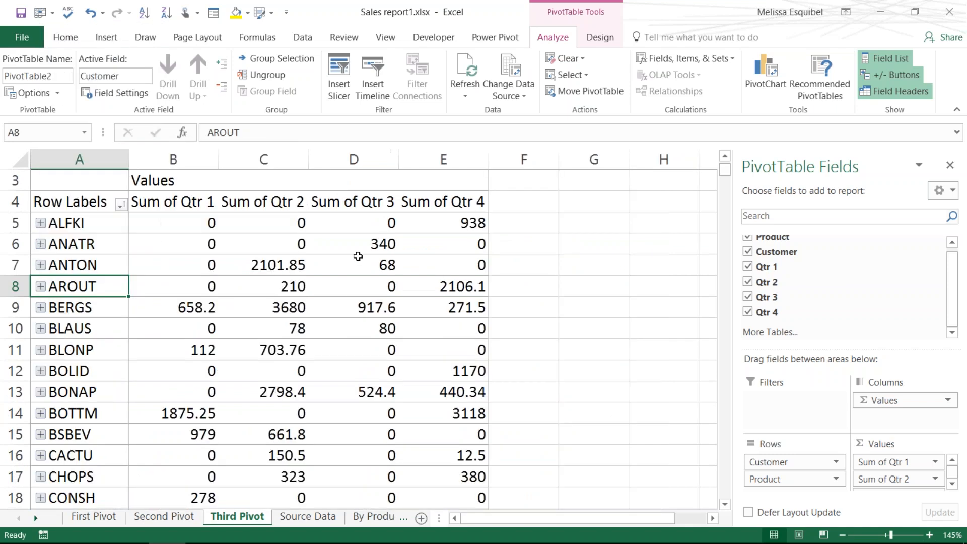
# Step: Expand and collapse the product details of the second, fourth and sixth customers, one at a time
pyautogui.click(41, 245)
pyautogui.click(41, 245)
pyautogui.click(48, 288)
pyautogui.click(41, 286)
pyautogui.click(40, 286)
pyautogui.click(44, 328)
pyautogui.click(44, 328)
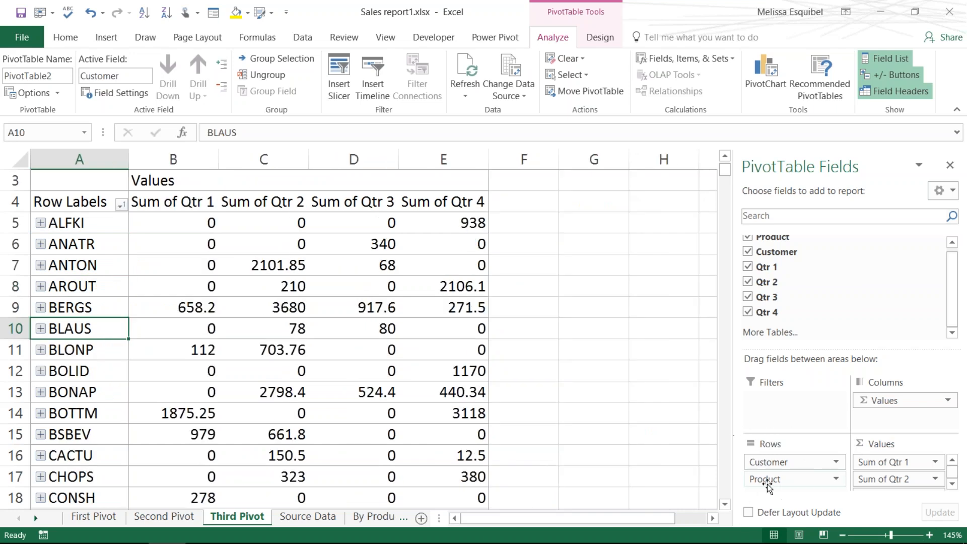
# Step: Expand the first two customers to show their products and collapse both again
pyautogui.click(41, 223)
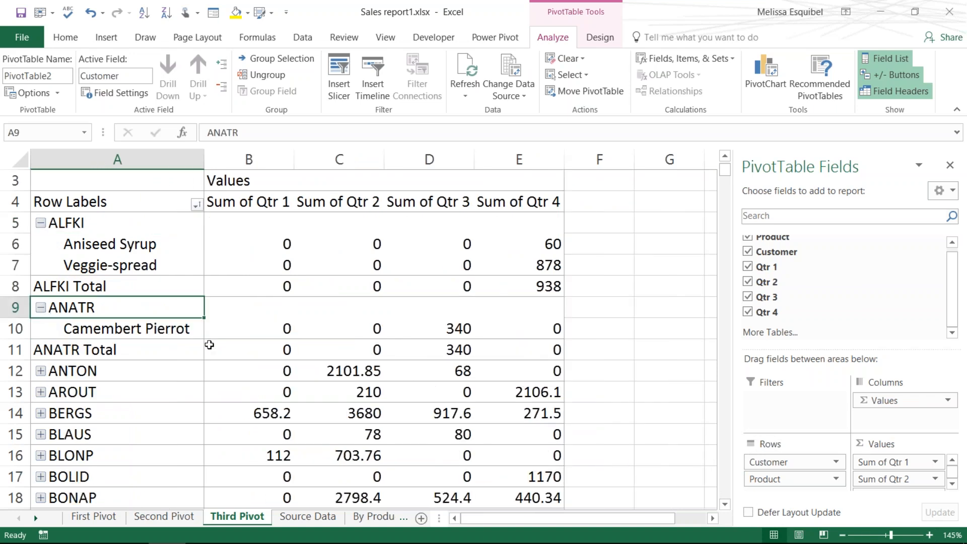
pyautogui.moveTo(198, 216); pyautogui.dragTo(197, 212)
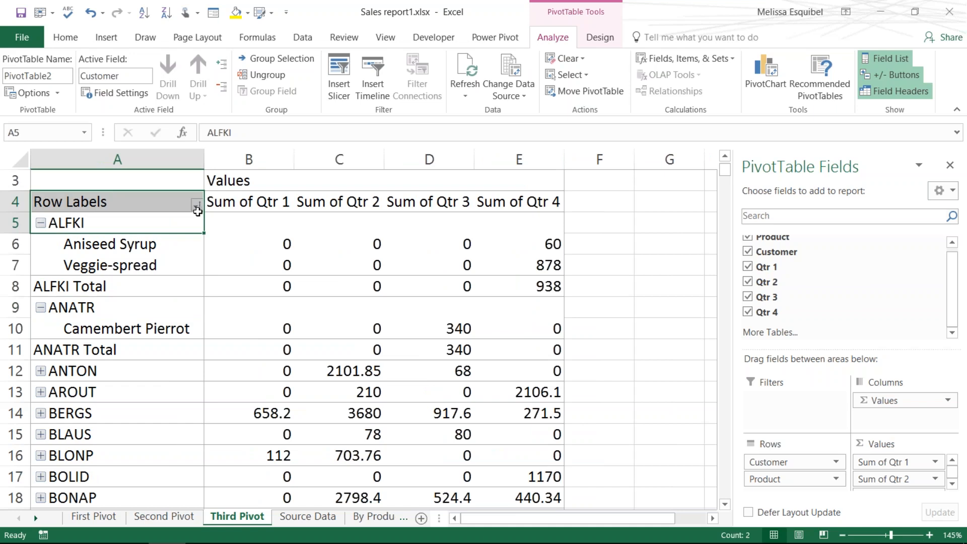
pyautogui.click(41, 223)
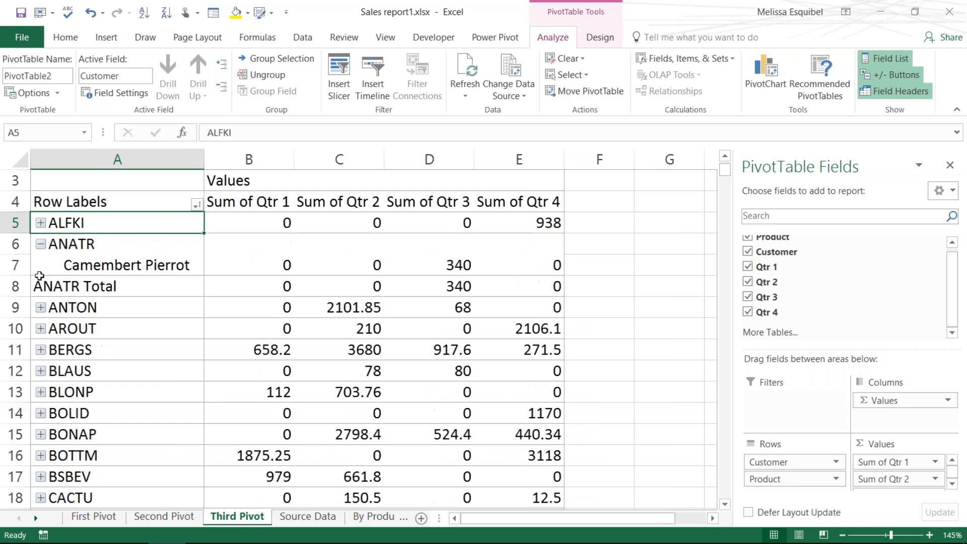
pyautogui.click(41, 244)
pyautogui.click(137, 301)
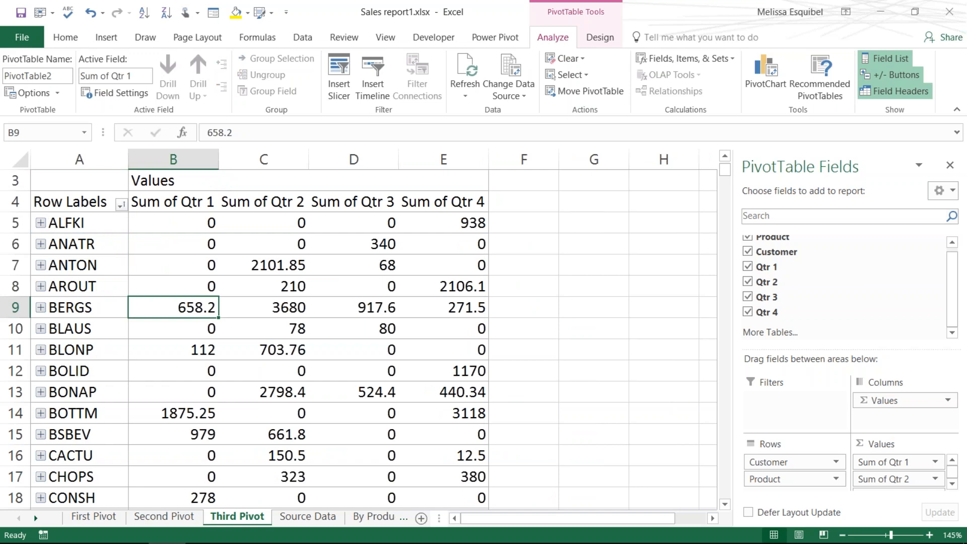
pyautogui.hotkey('alt', 'Tab')
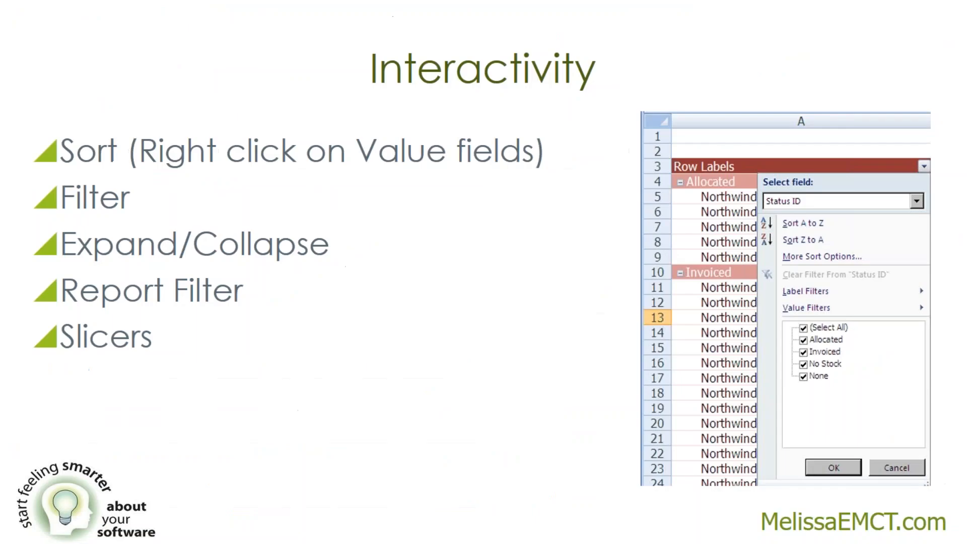
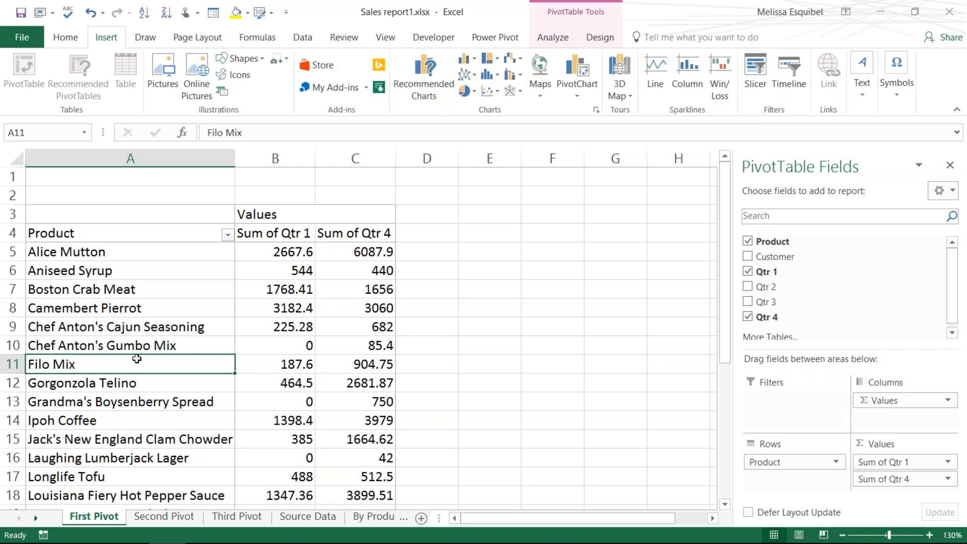
# Step: Insert a slicer for the Customer field of the PivotTable on the First Pivot sheet
pyautogui.click(765, 80)
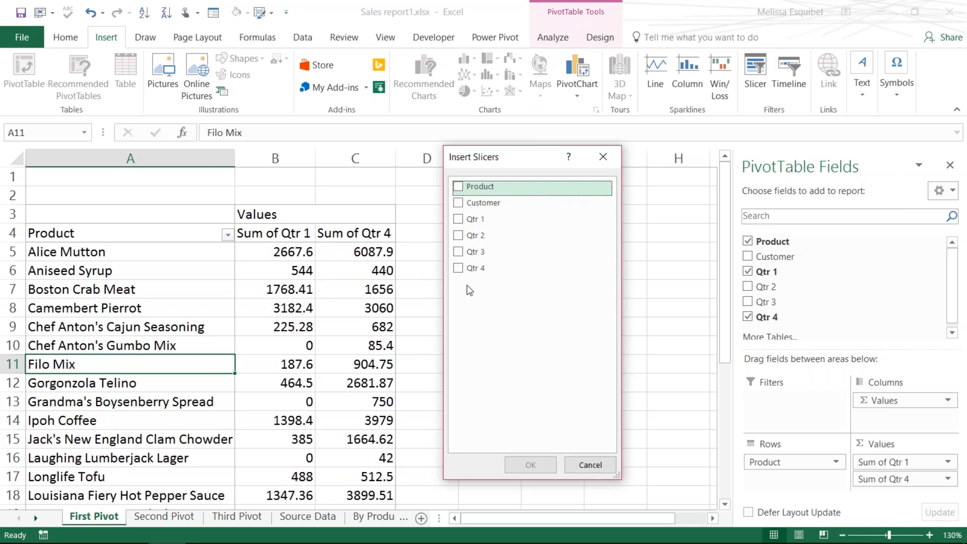
pyautogui.click(462, 202)
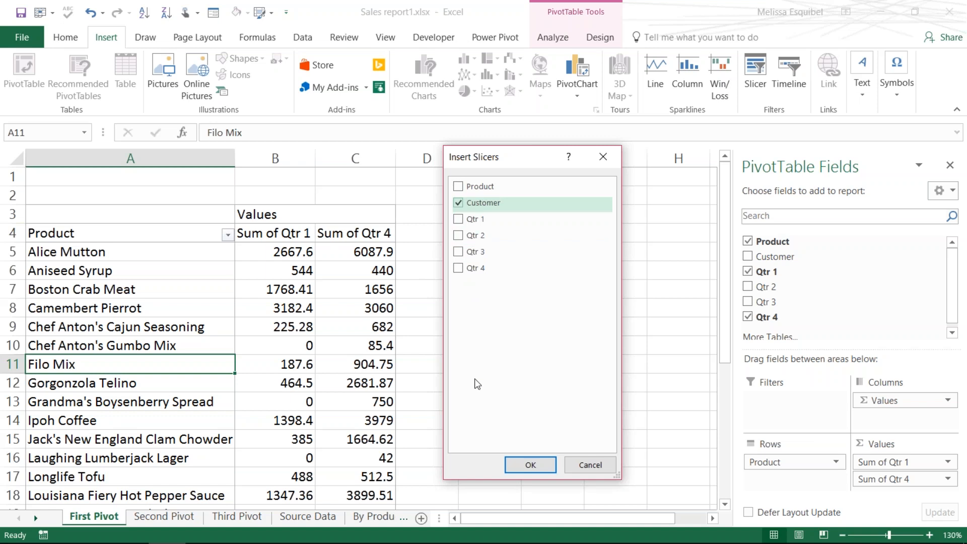
pyautogui.click(516, 473)
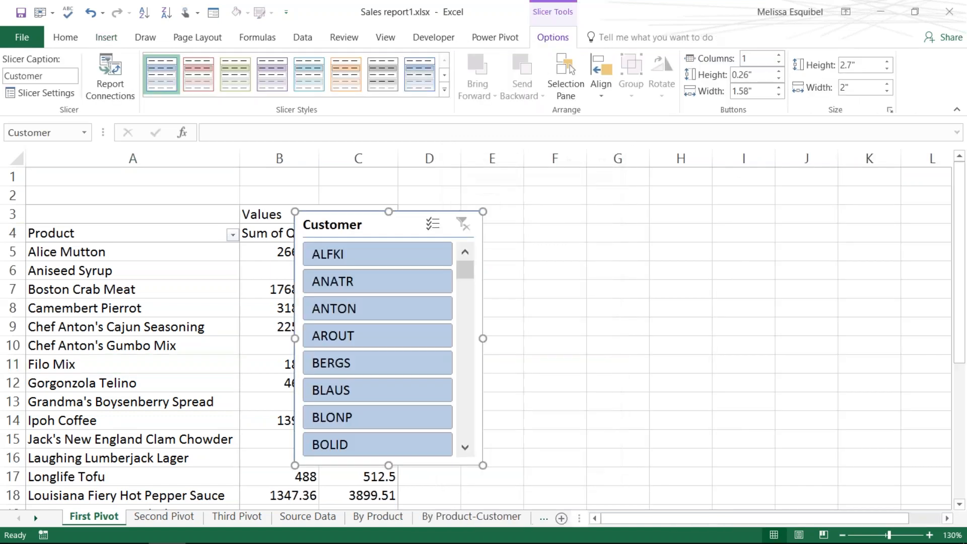
# Step: Move the Customer slicer off the PivotTable into the empty columns beside it, and filter by ALFKI, ANATR and ANTON together
pyautogui.moveTo(371, 211); pyautogui.dragTo(498, 182)
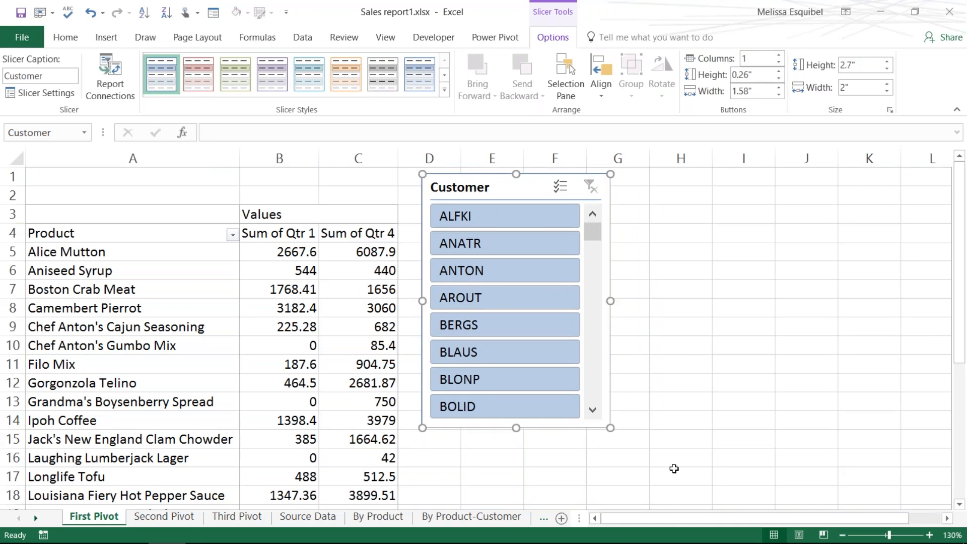
pyautogui.moveTo(658, 538)
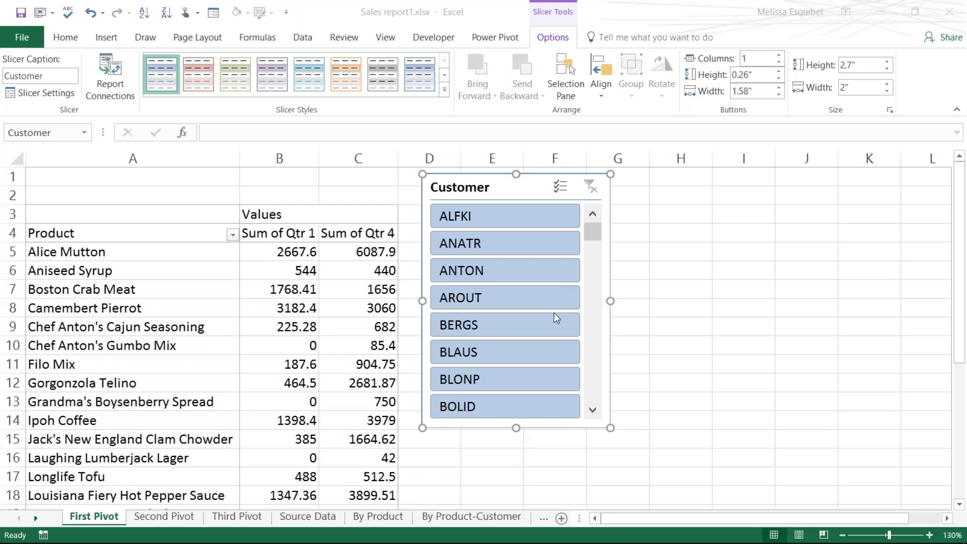
pyautogui.click(519, 217)
pyautogui.click(413, 243)
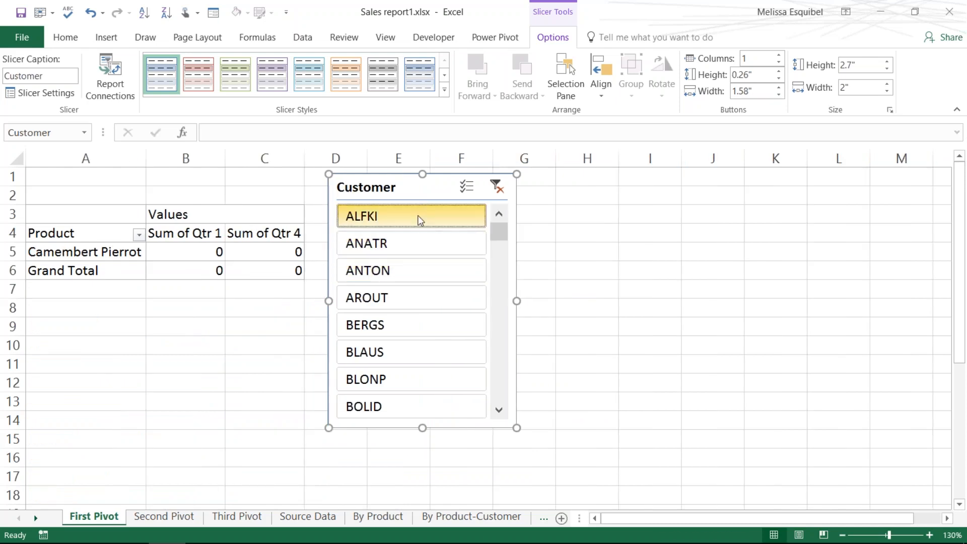
pyautogui.click(417, 218)
pyautogui.keyDown('ctrl'); pyautogui.click(417, 244); pyautogui.keyUp('ctrl')
pyautogui.keyDown('ctrl'); pyautogui.click(414, 272); pyautogui.keyUp('ctrl')
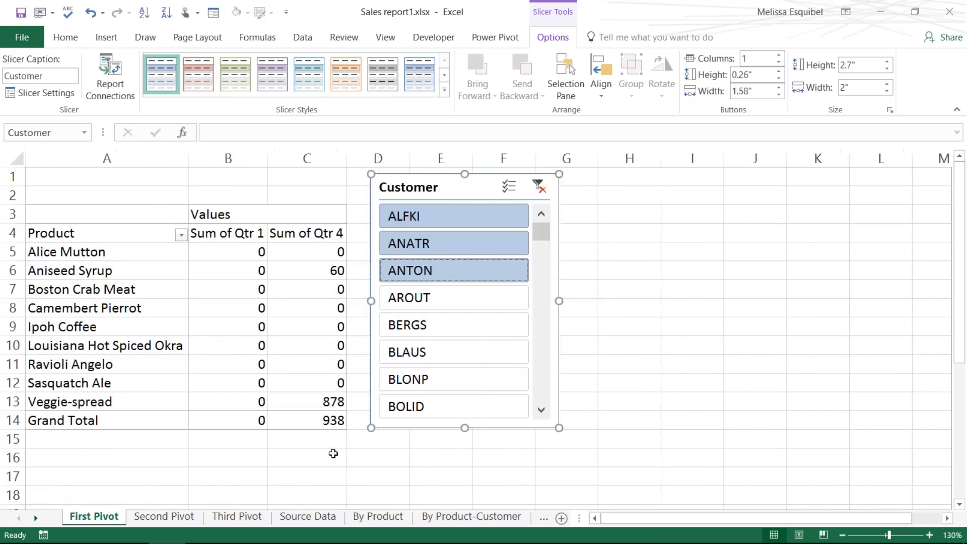
# Step: Add customers GOURL, GREAL and HANAR to the slicer selection, and clear the Customer filter
pyautogui.moveTo(546, 237); pyautogui.dragTo(543, 285)
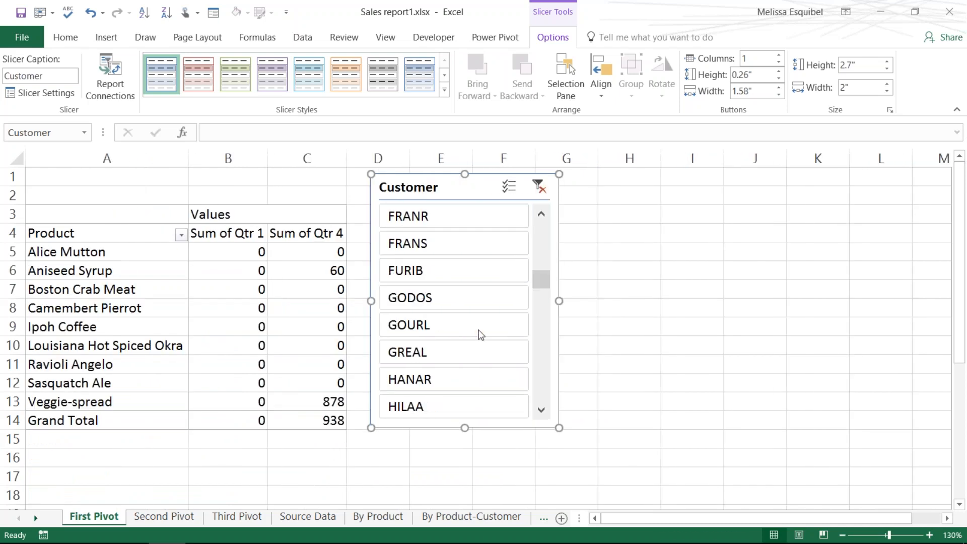
pyautogui.keyDown('ctrl'); pyautogui.click(474, 327); pyautogui.keyUp('ctrl')
pyautogui.keyDown('ctrl'); pyautogui.click(456, 352); pyautogui.keyUp('ctrl')
pyautogui.keyDown('ctrl'); pyautogui.click(459, 378); pyautogui.keyUp('ctrl')
pyautogui.moveTo(593, 280); pyautogui.dragTo(587, 257)
pyautogui.click(590, 186)
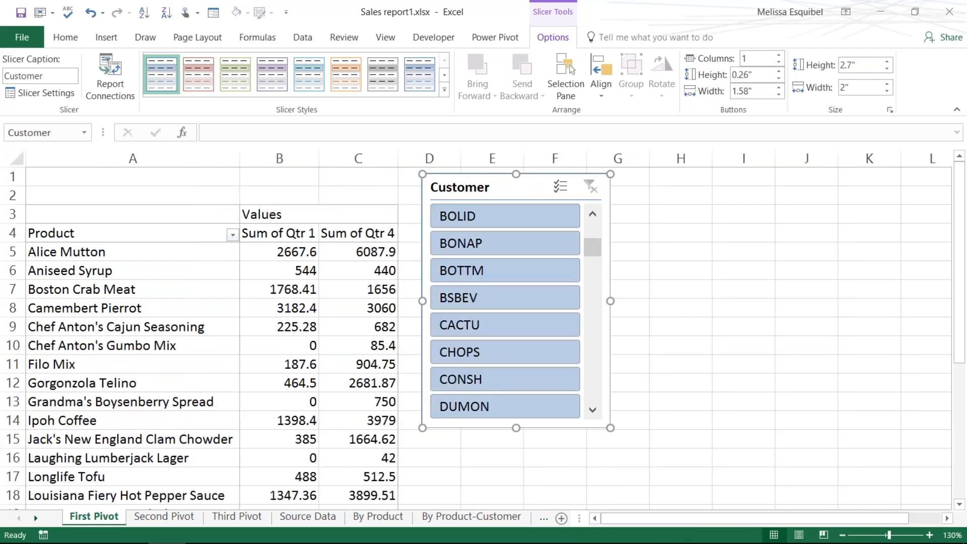
# Step: Filter the PivotTable by customer BOLID and by BOTTM in turn, and clear the slicer's filter
pyautogui.click(484, 216)
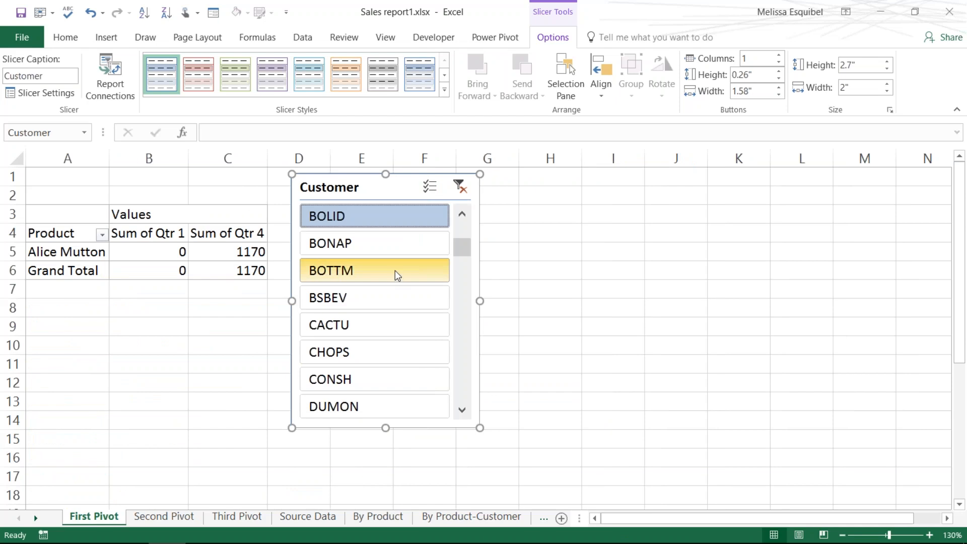
pyautogui.click(398, 277)
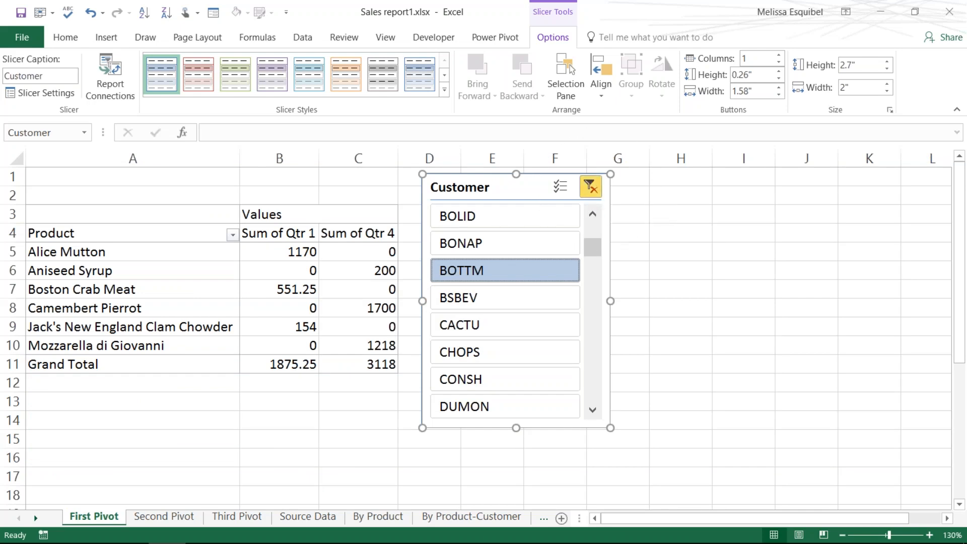
pyautogui.click(591, 187)
# Step: Insert a blank column before the PivotTable and widen it to hold the Customer slicer moved into it
pyautogui.click(146, 154)
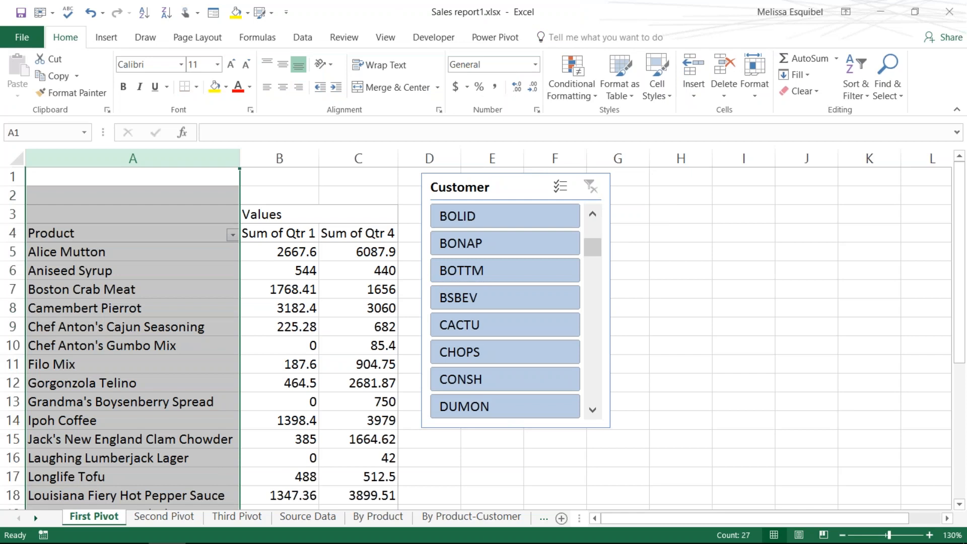
pyautogui.hotkey('ctrl', '+')
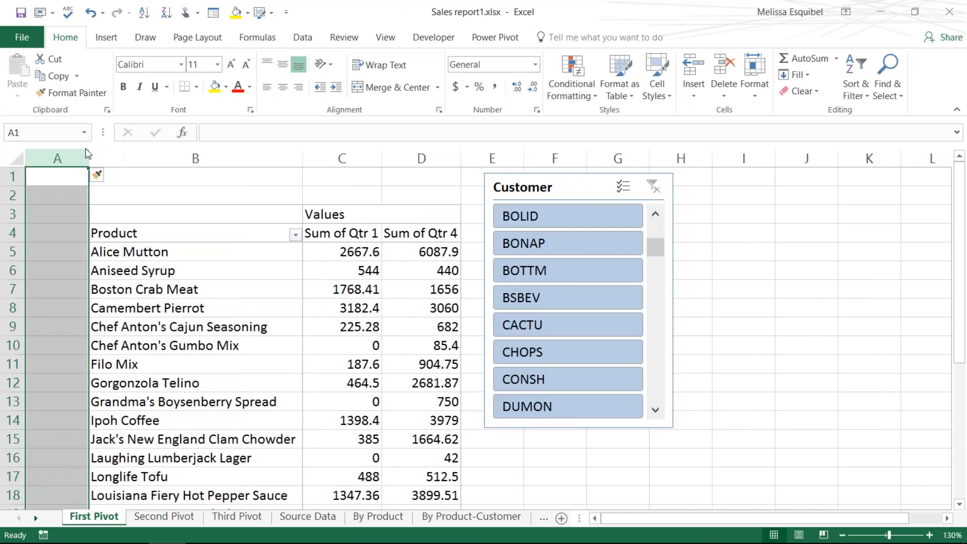
pyautogui.moveTo(92, 158); pyautogui.dragTo(190, 159)
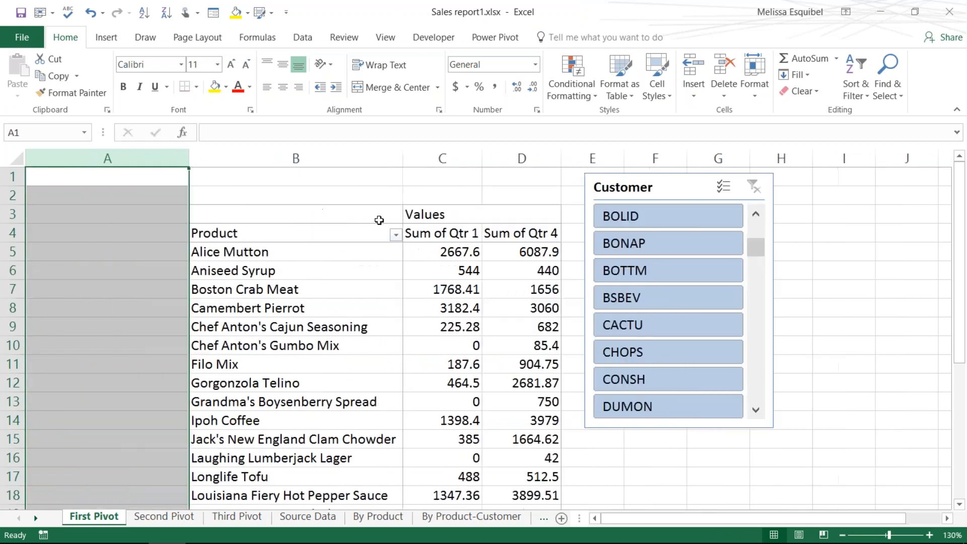
pyautogui.moveTo(581, 195); pyautogui.dragTo(24, 193)
pyautogui.moveTo(189, 160); pyautogui.dragTo(230, 159)
# Step: Filter the PivotTable by BOLID, BONAP, BOTTM, CACTU, CHOPS, CONSH and DUMON, one customer at a time
pyautogui.click(141, 213)
pyautogui.click(144, 242)
pyautogui.click(134, 268)
pyautogui.click(126, 323)
pyautogui.click(128, 350)
pyautogui.click(121, 378)
pyautogui.click(121, 409)
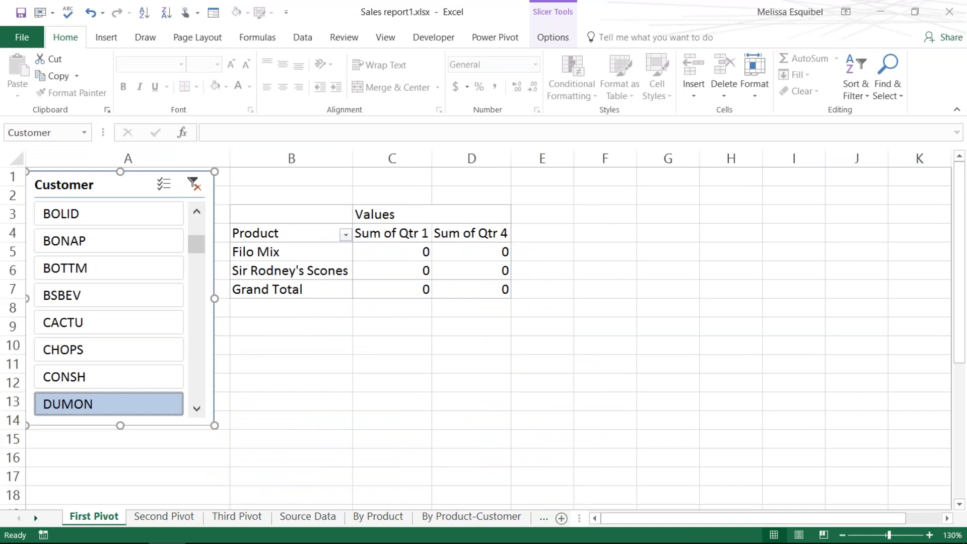
# Step: Narrow the Customer slicer and shorten it to about 1.5" so four customers fit, and filter by BSBEV
pyautogui.moveTo(121, 432); pyautogui.dragTo(120, 474)
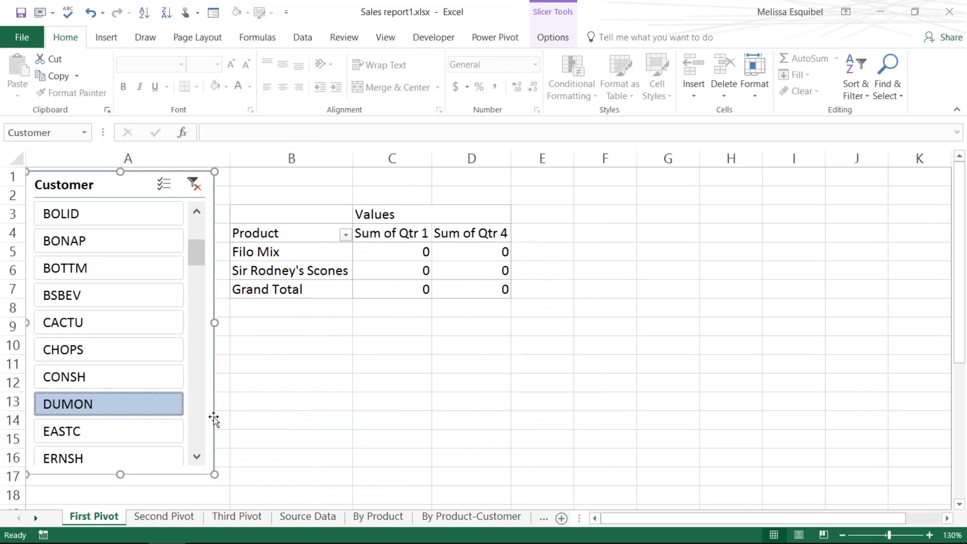
pyautogui.moveTo(213, 323); pyautogui.dragTo(172, 322)
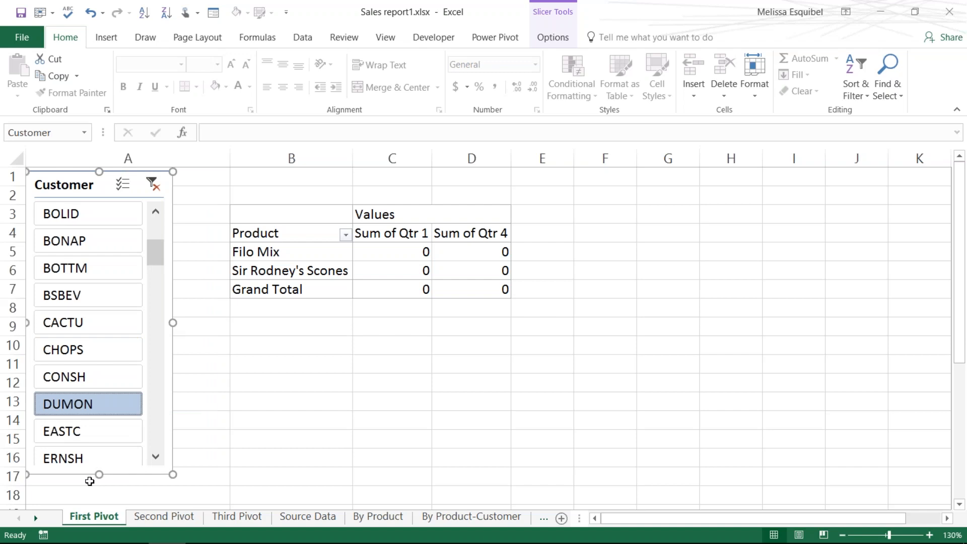
pyautogui.moveTo(99, 474); pyautogui.dragTo(119, 314)
pyautogui.click(98, 302)
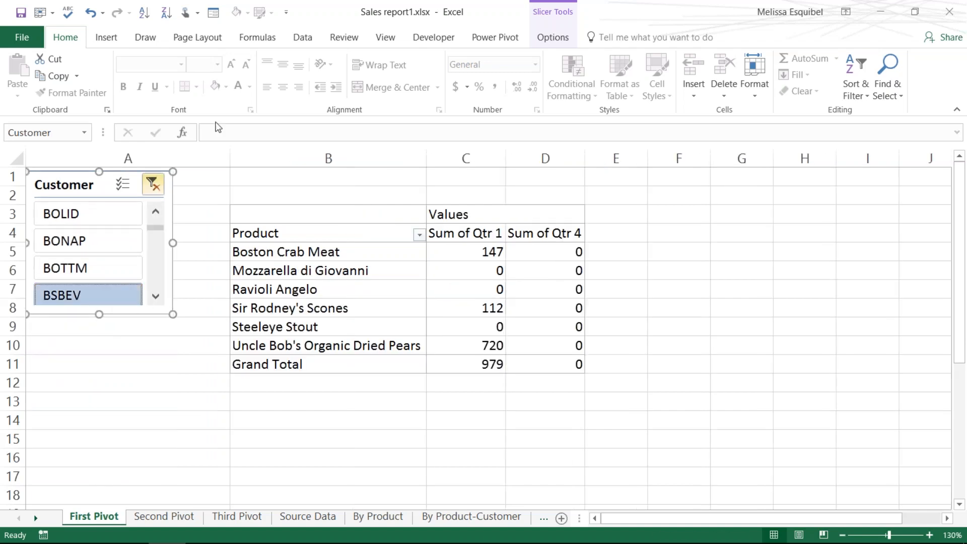
# Step: Insert a slicer for the PivotTable's Product field and place it directly below the Customer slicer
pyautogui.click(320, 305)
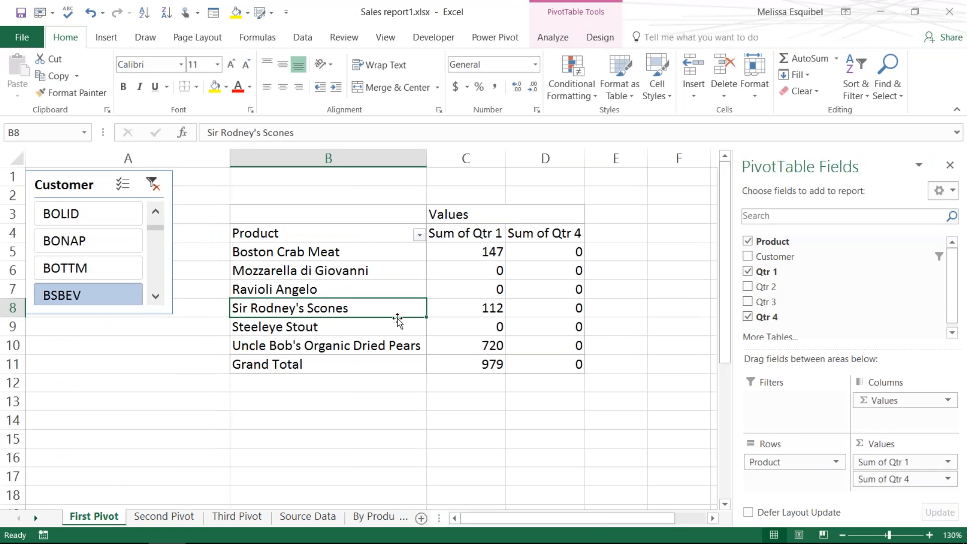
pyautogui.click(106, 37)
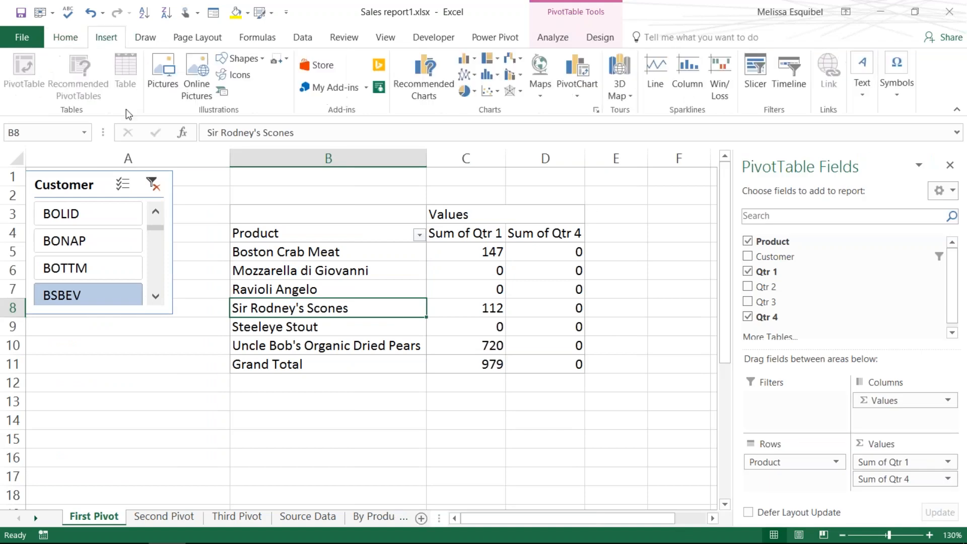
pyautogui.click(755, 71)
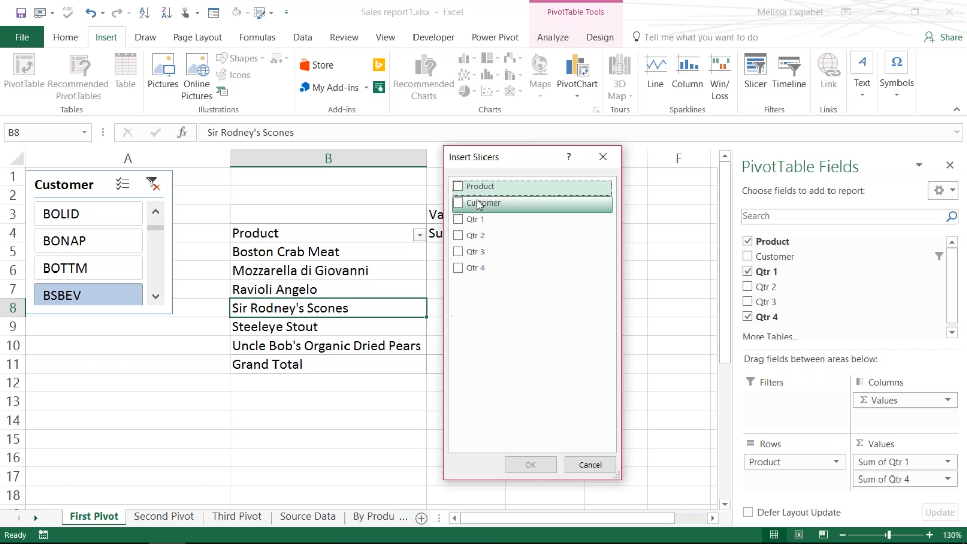
pyautogui.click(468, 186)
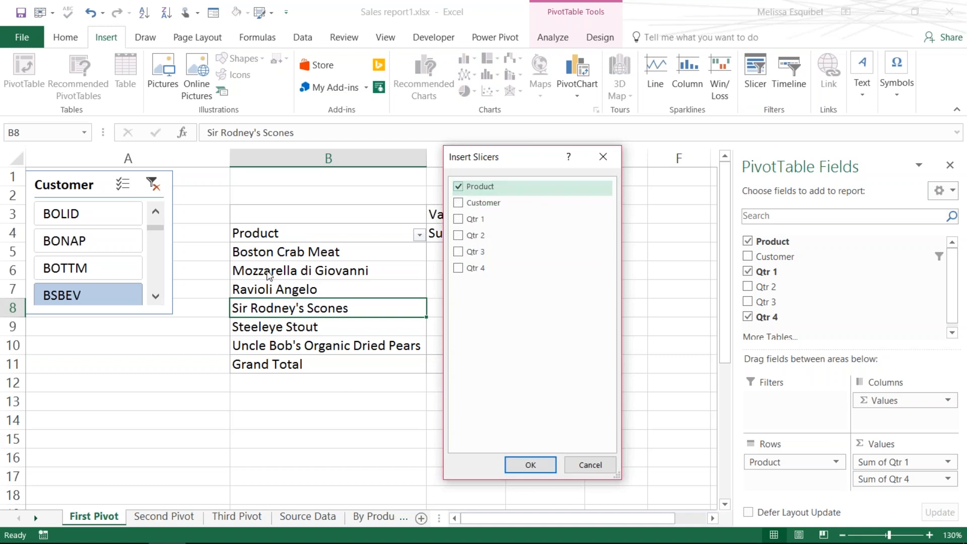
pyautogui.click(511, 464)
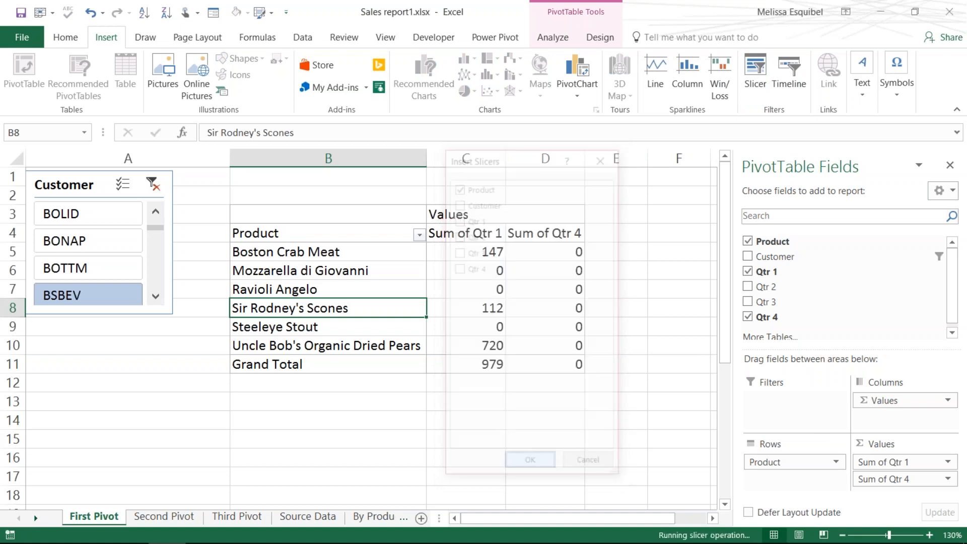
pyautogui.moveTo(350, 224); pyautogui.dragTo(94, 336)
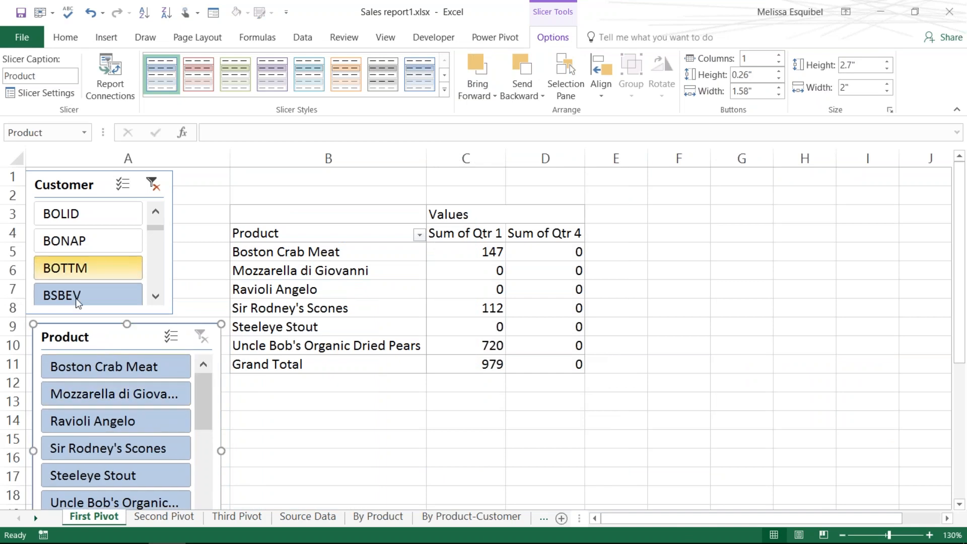
# Step: Clear the Customer filter and filter the PivotTable by the product Chef Anton's Cajun Seasoning
pyautogui.click(156, 185)
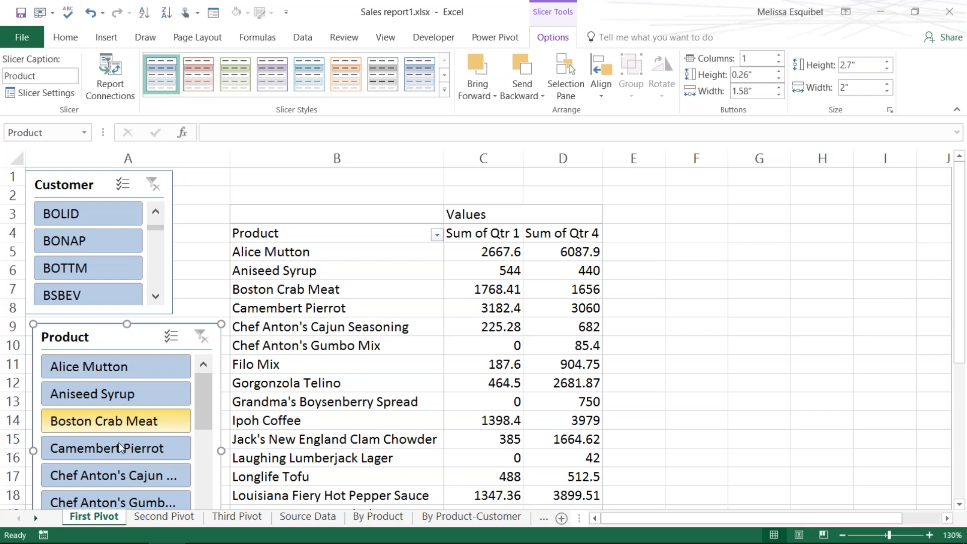
pyautogui.click(114, 483)
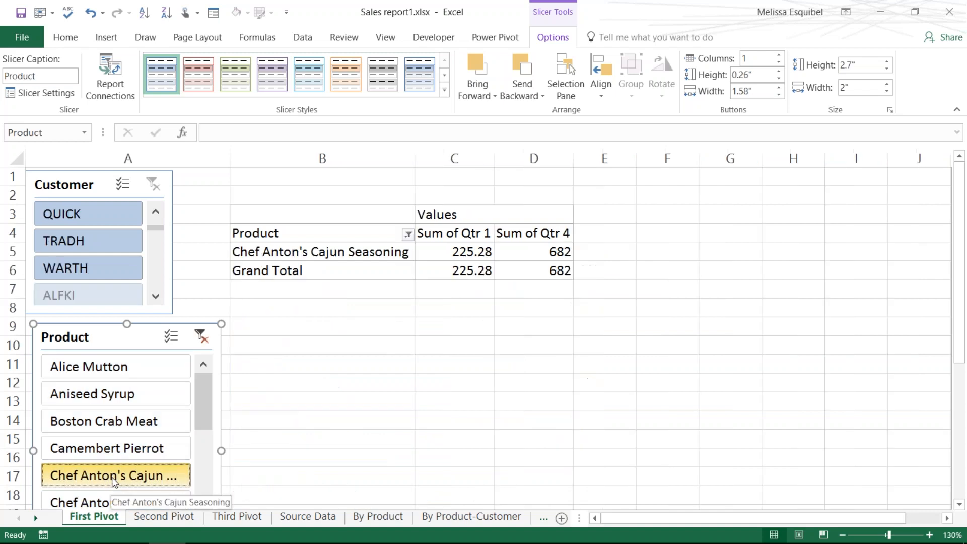
# Step: Examine the Customer slicer for which customers have data for Chef Anton's Cajun Seasoning
pyautogui.click(156, 296)
pyautogui.click(156, 296)
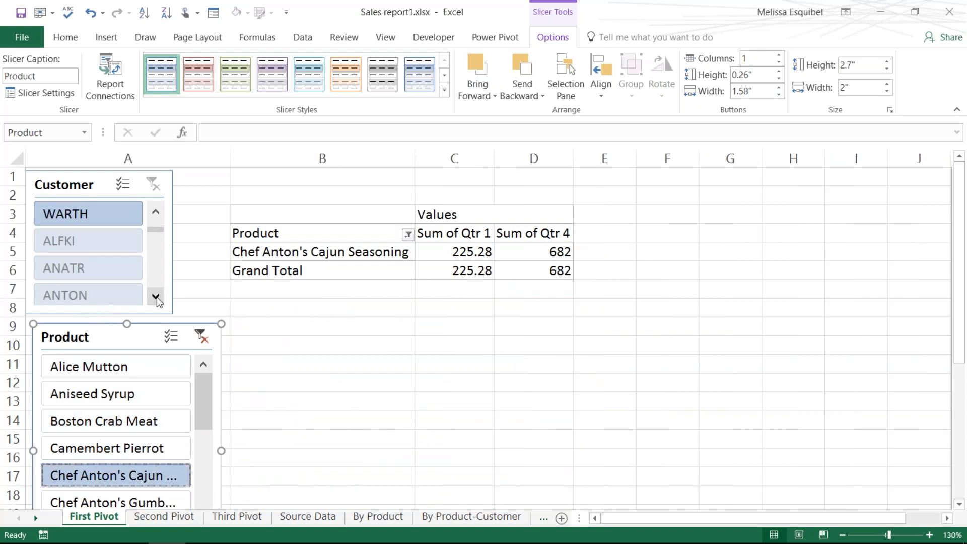
pyautogui.click(156, 296)
pyautogui.click(156, 296)
pyautogui.click(153, 217)
pyautogui.click(154, 218)
pyautogui.click(154, 217)
pyautogui.click(153, 218)
pyautogui.click(153, 218)
pyautogui.click(153, 218)
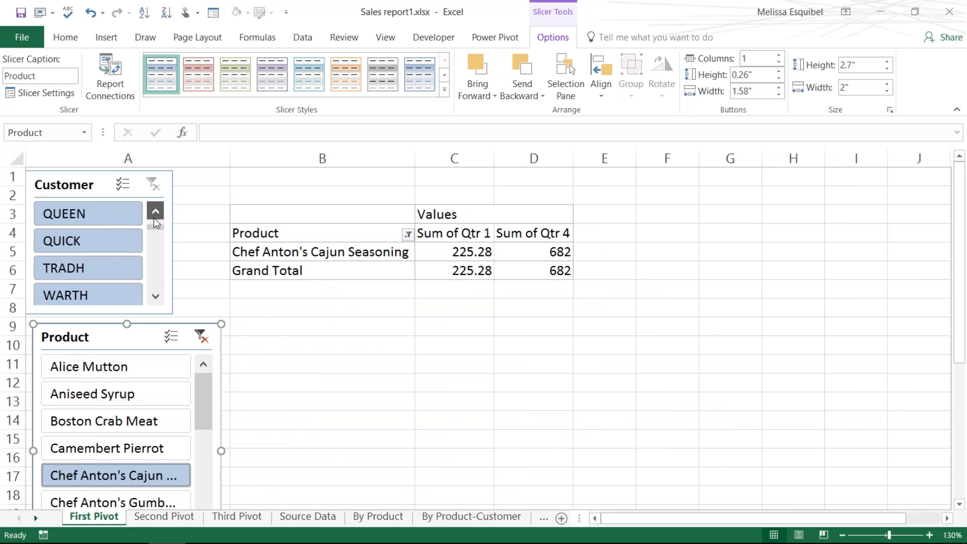
pyautogui.click(156, 295)
pyautogui.click(156, 295)
pyautogui.click(156, 296)
# Step: Switch the Product filter to Gorgonzola Telino and on to Grandma's Boysenberry Spread, and check which customers have data for it
pyautogui.click(201, 336)
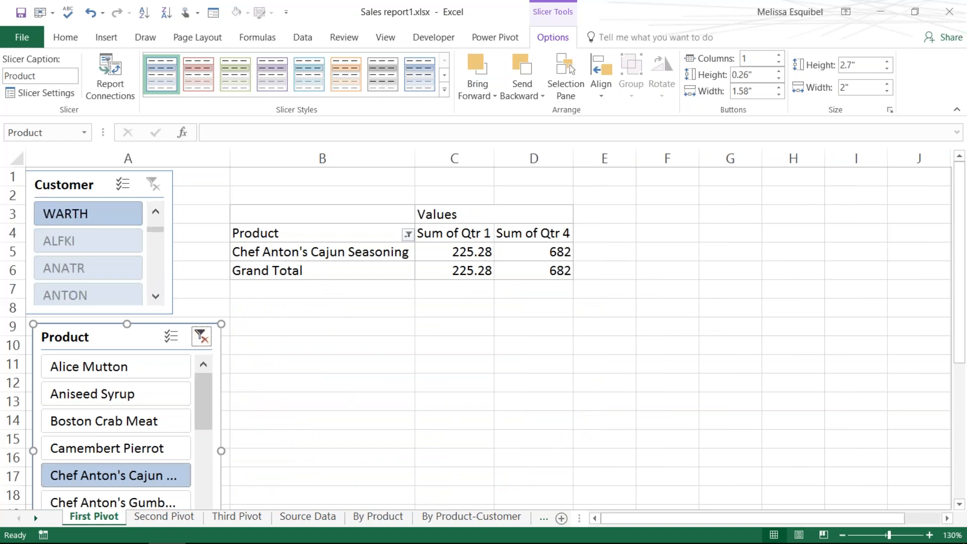
pyautogui.moveTo(204, 405); pyautogui.dragTo(198, 437)
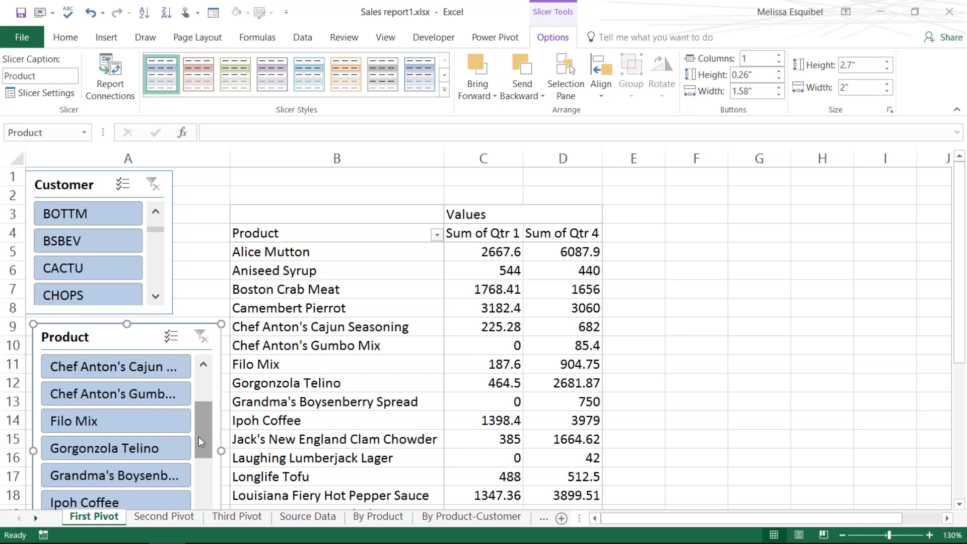
pyautogui.click(104, 448)
pyautogui.click(116, 475)
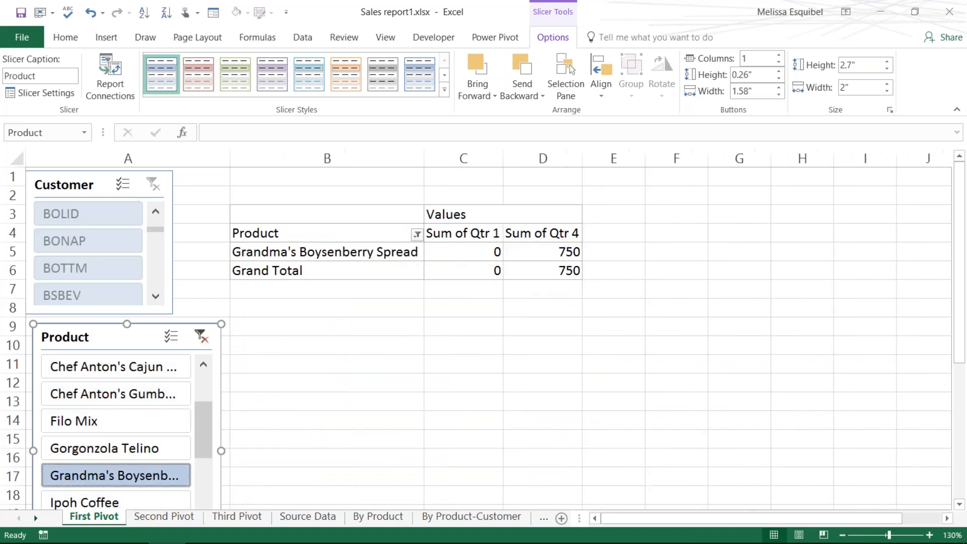
pyautogui.click(154, 211)
pyautogui.moveTo(154, 210); pyautogui.dragTo(154, 211)
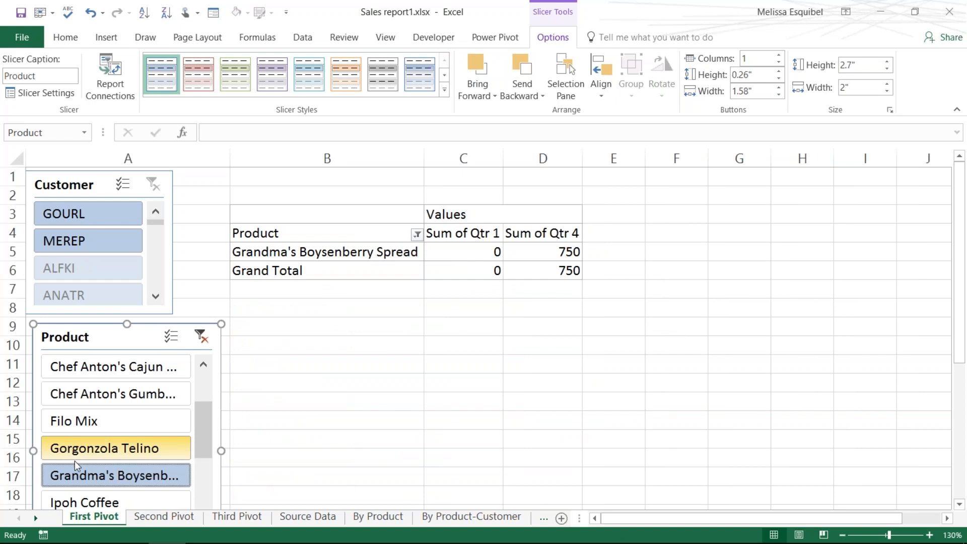
pyautogui.keyDown('ctrl'); pyautogui.click(64, 241); pyautogui.keyUp('ctrl')
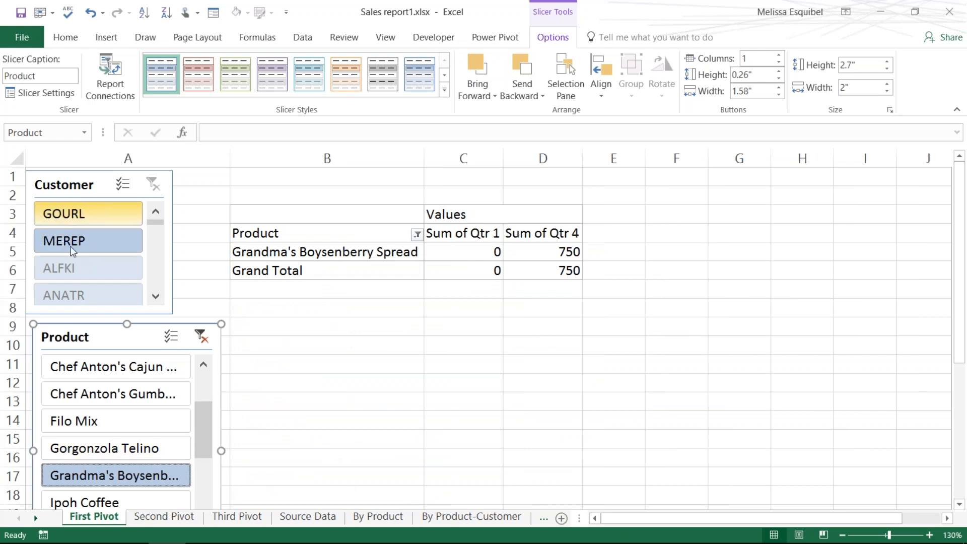
# Step: Widen the Customer slicer to about 2.07" to line up with the Product slicer, and give the Product slicer the light orange style
pyautogui.click(172, 280)
pyautogui.moveTo(172, 244); pyautogui.dragTo(221, 272)
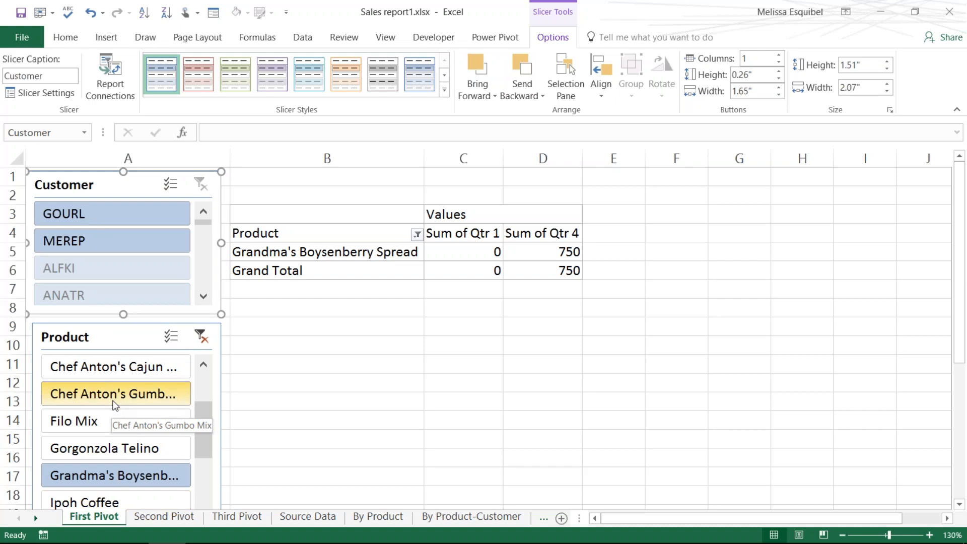
pyautogui.click(125, 349)
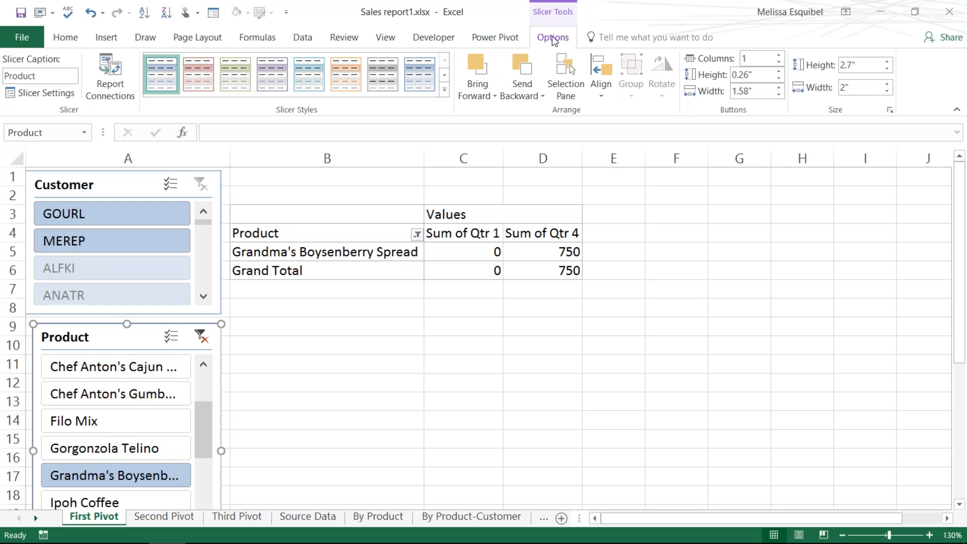
pyautogui.click(346, 75)
# Step: Clear the Product filter and filter the PivotTable by customer ALFKI and product Aniseed Syrup
pyautogui.click(199, 336)
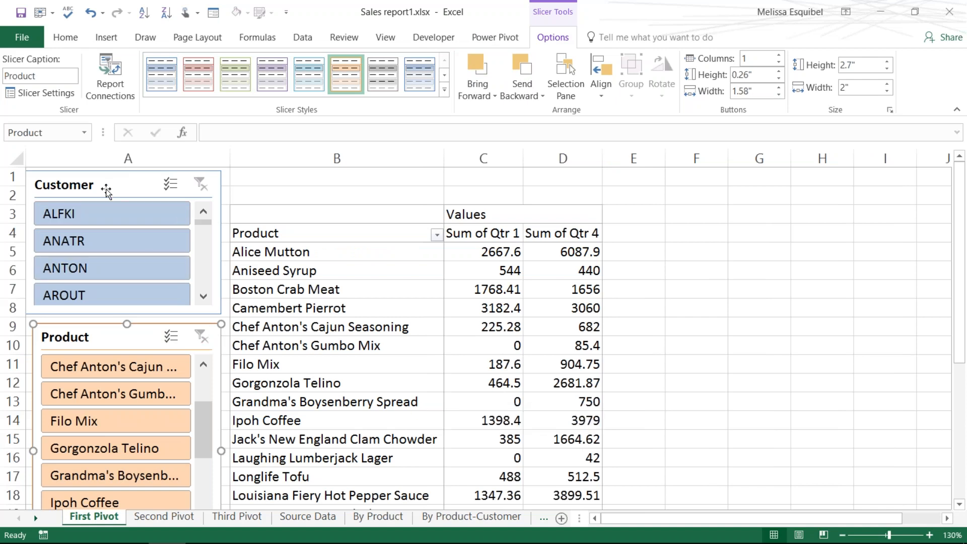
pyautogui.click(102, 223)
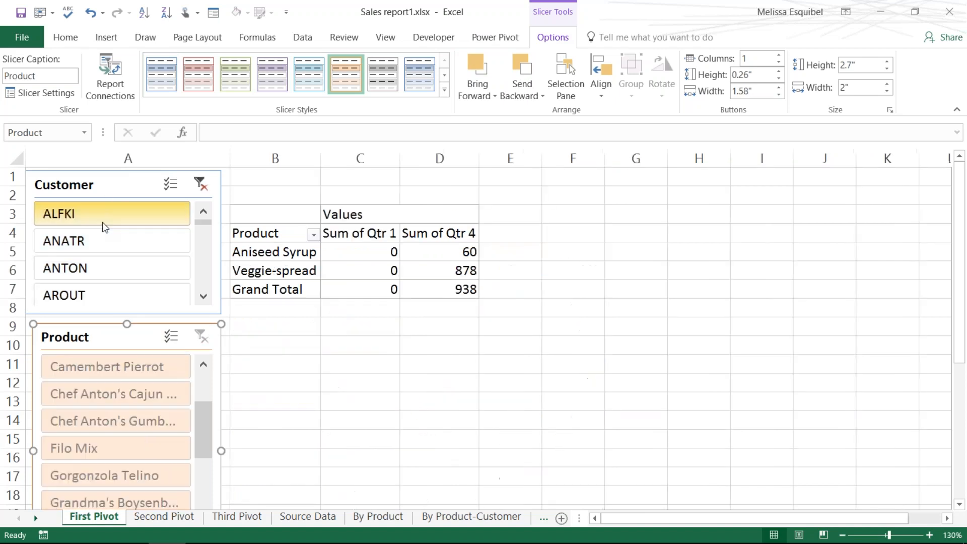
pyautogui.scroll(4, 203, 445)
pyautogui.click(164, 362)
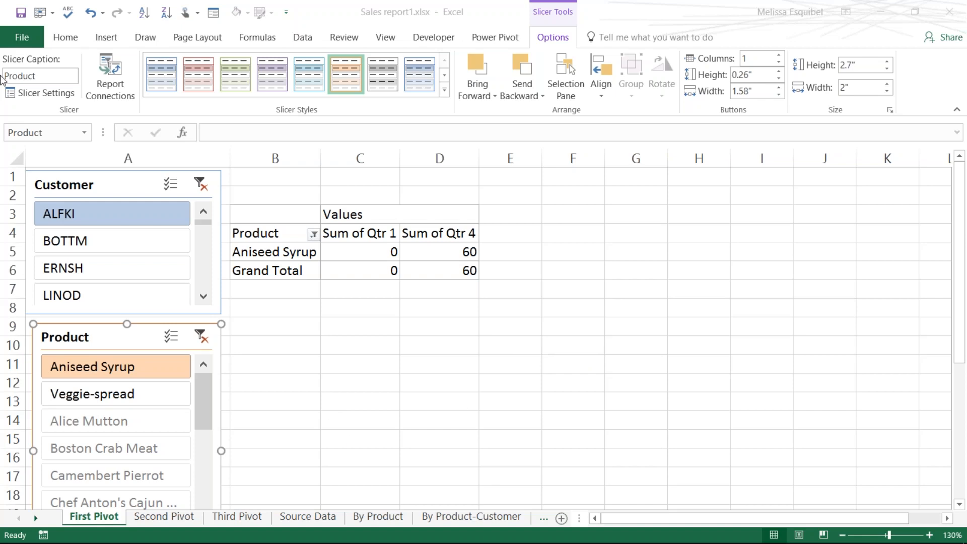
# Step: Check how the First Pivot sheet with its two slicers looks in print preview, and return to the sheet
pyautogui.click(38, 33)
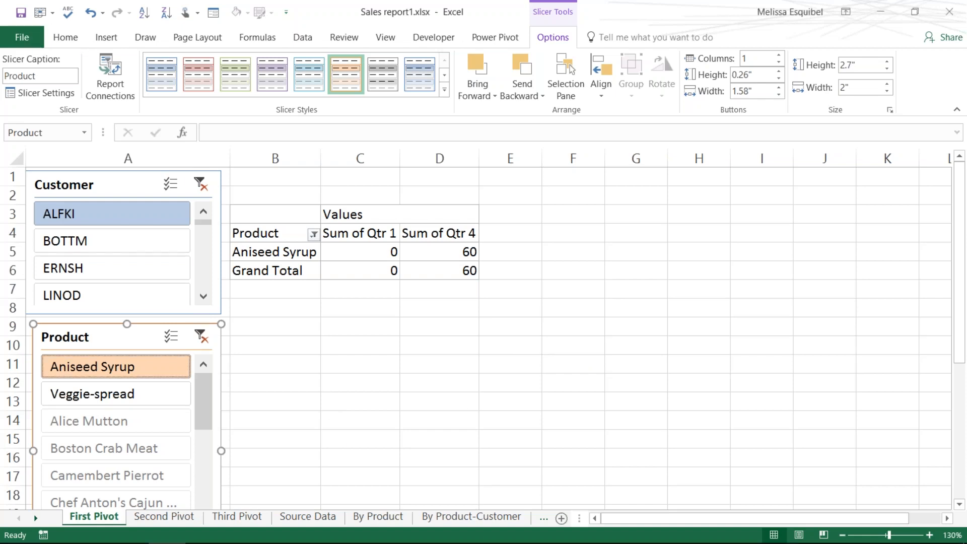
pyautogui.click(28, 42)
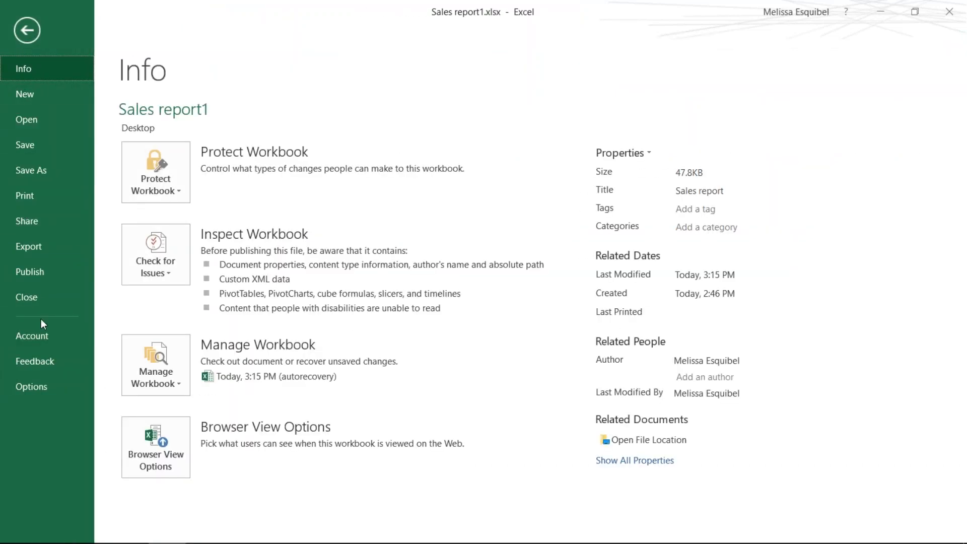
pyautogui.click(36, 197)
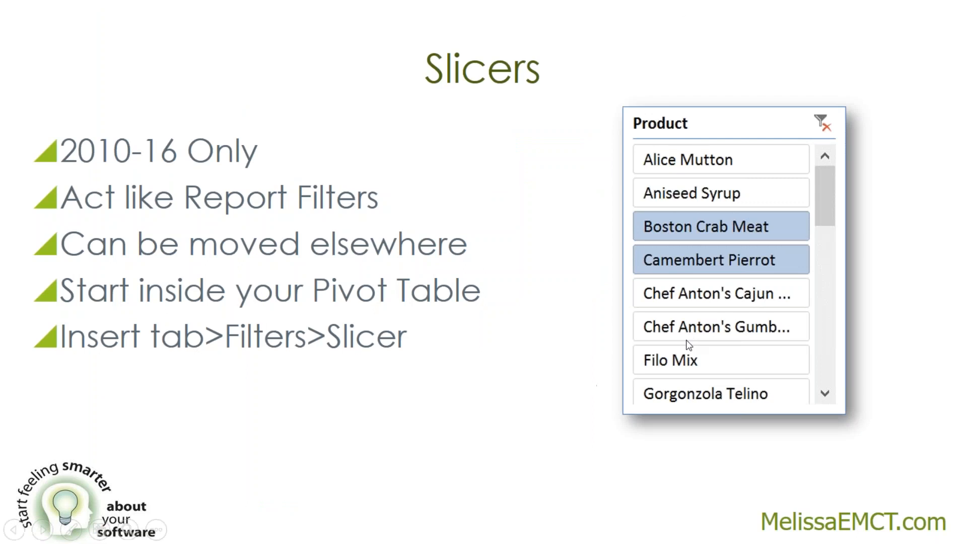
pyautogui.hotkey('alt', 'Tab')
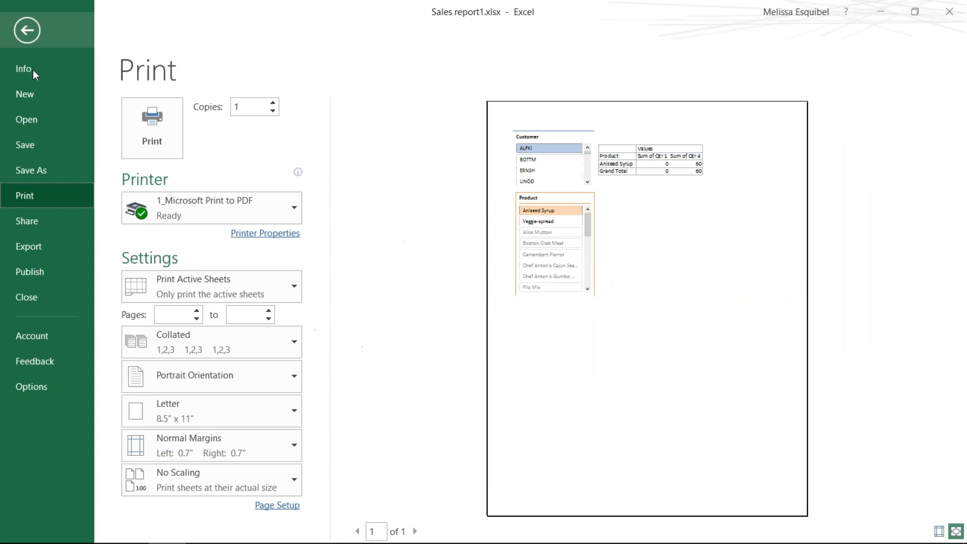
pyautogui.click(30, 33)
pyautogui.click(428, 397)
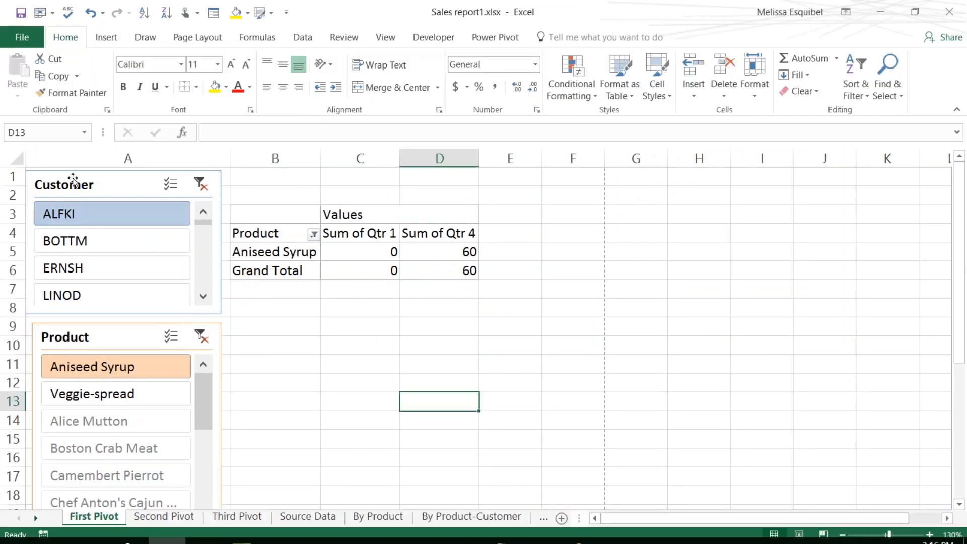
# Step: Make row 1 tall enough to hold the slicers and move the Product slicer beside the Customer slicer above the PivotTable
pyautogui.moveTo(14, 177); pyautogui.dragTo(14, 335)
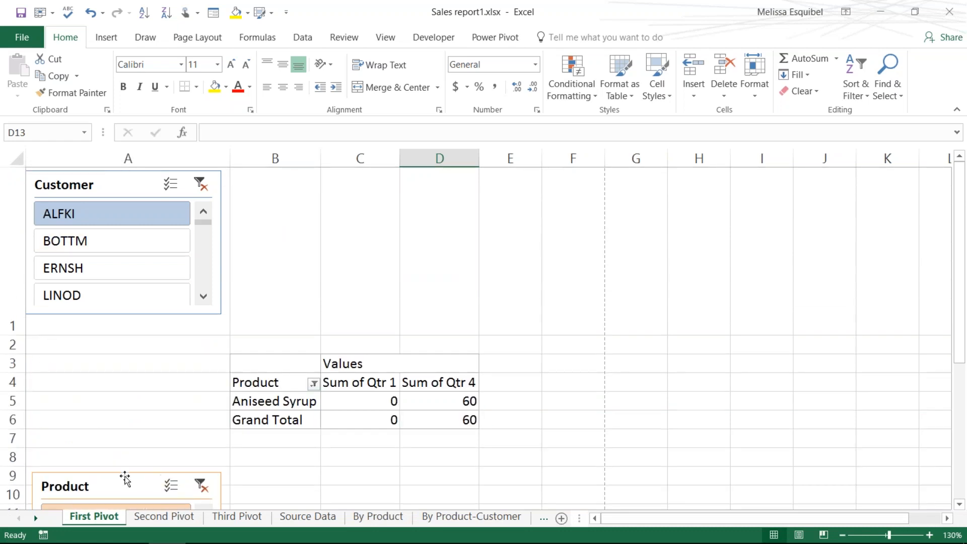
pyautogui.moveTo(127, 479); pyautogui.dragTo(632, 234)
pyautogui.moveTo(660, 177); pyautogui.dragTo(486, 178)
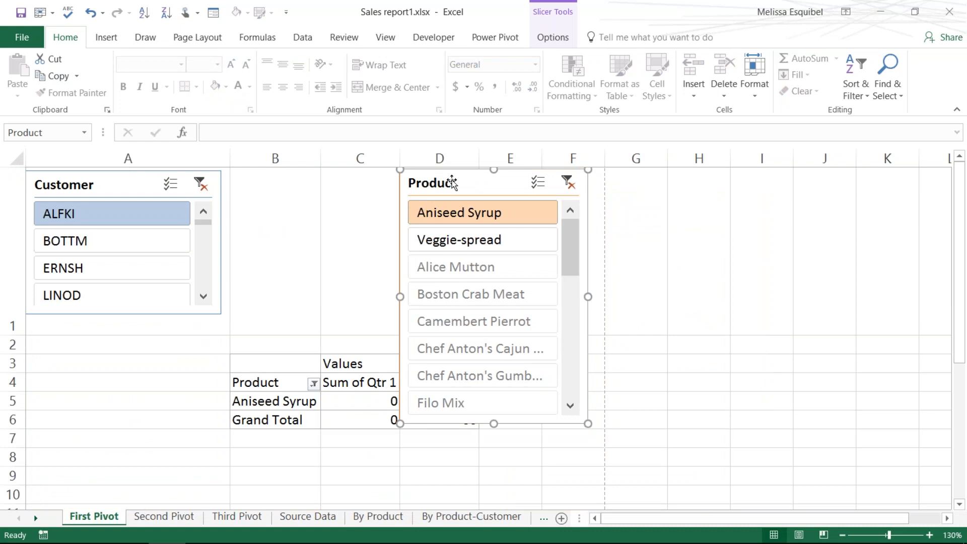
pyautogui.moveTo(482, 198); pyautogui.dragTo(316, 193)
# Step: Examine the Product slicer's settings and its size, positioning properties and alt text formatting options without changing them
pyautogui.click(553, 38)
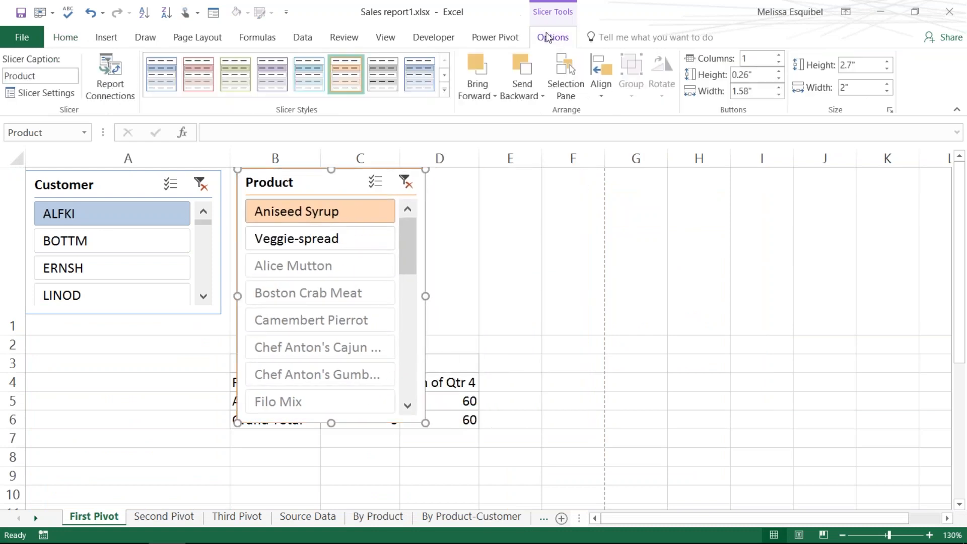
pyautogui.click(27, 90)
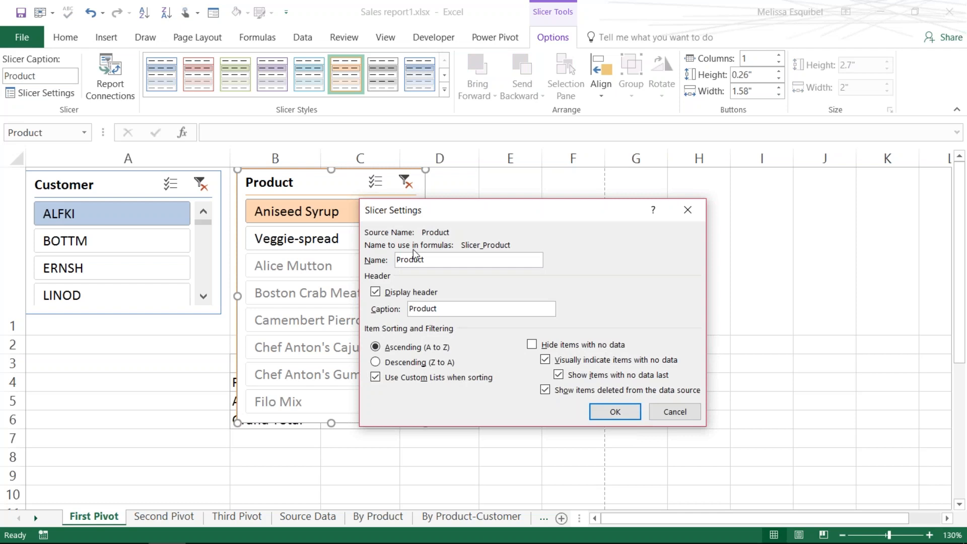
pyautogui.click(674, 412)
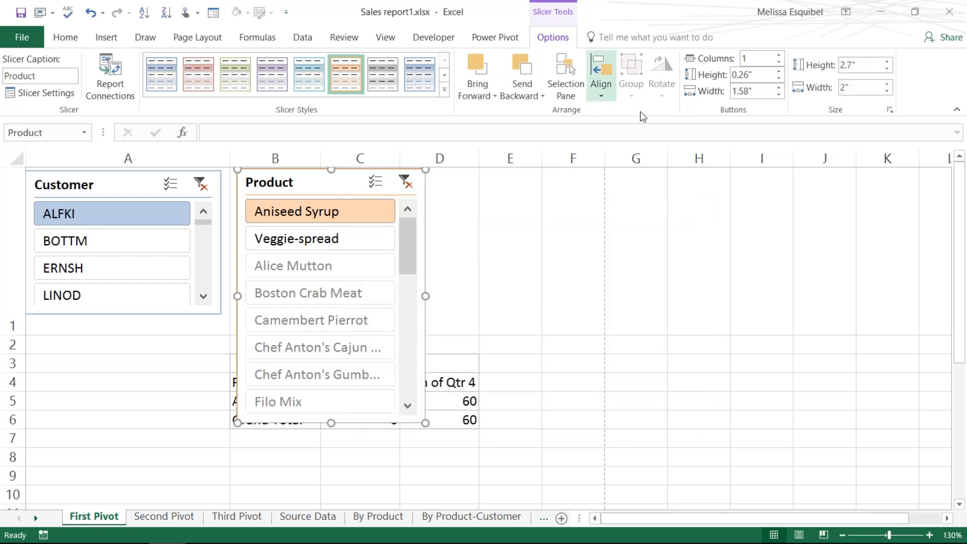
pyautogui.click(890, 111)
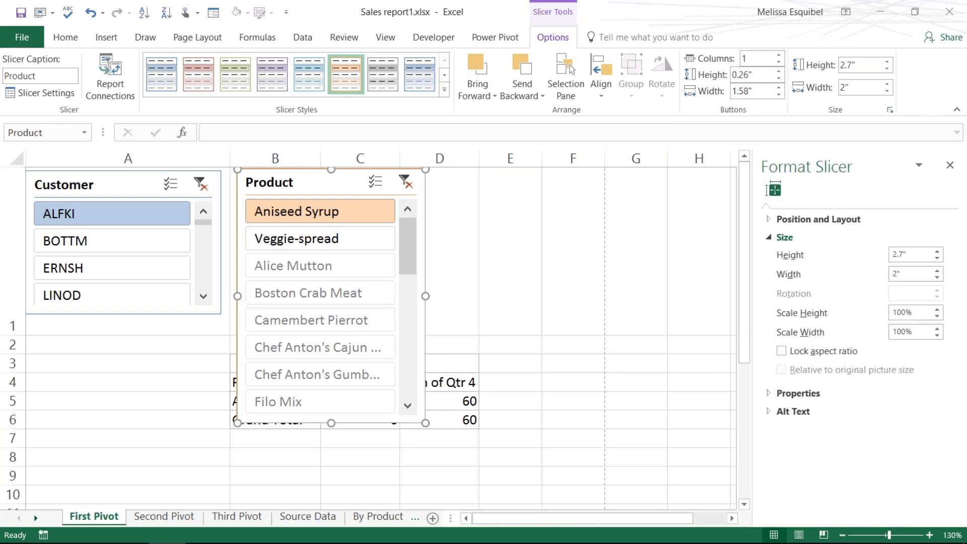
pyautogui.click(768, 394)
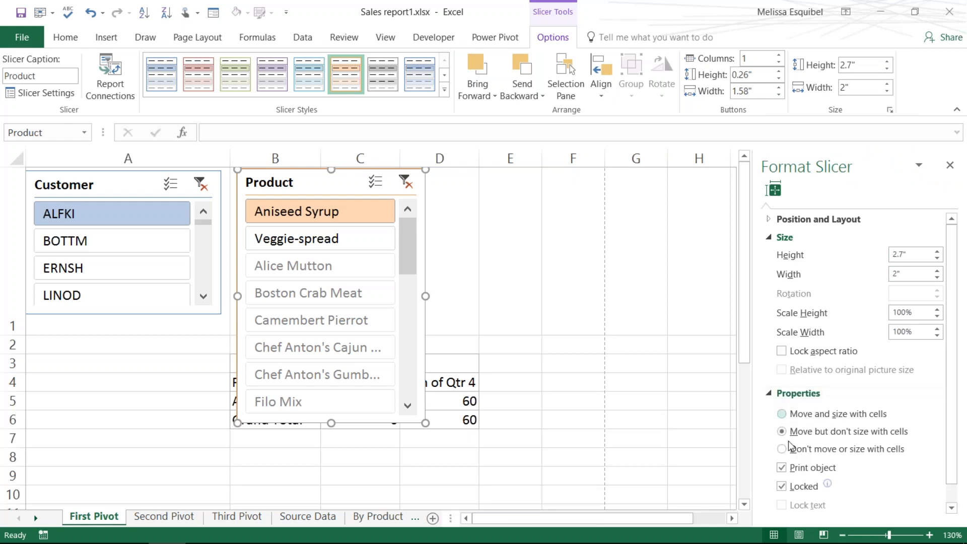
pyautogui.scroll(-1, 806, 488)
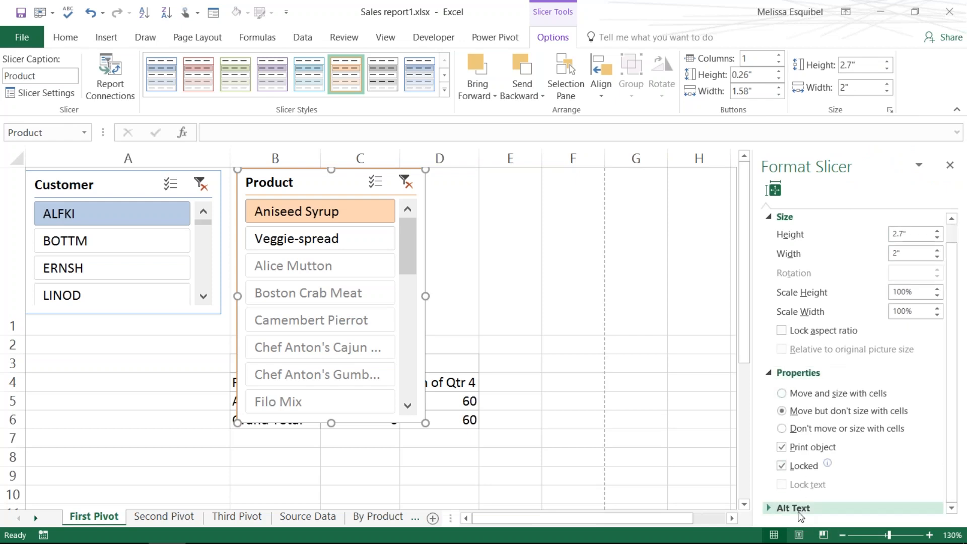
pyautogui.click(769, 509)
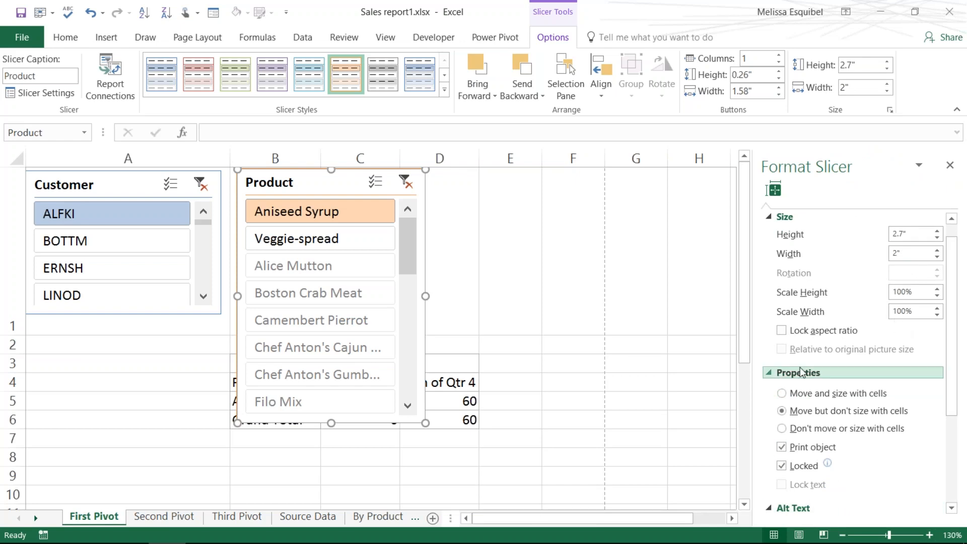
pyautogui.press('Escape')
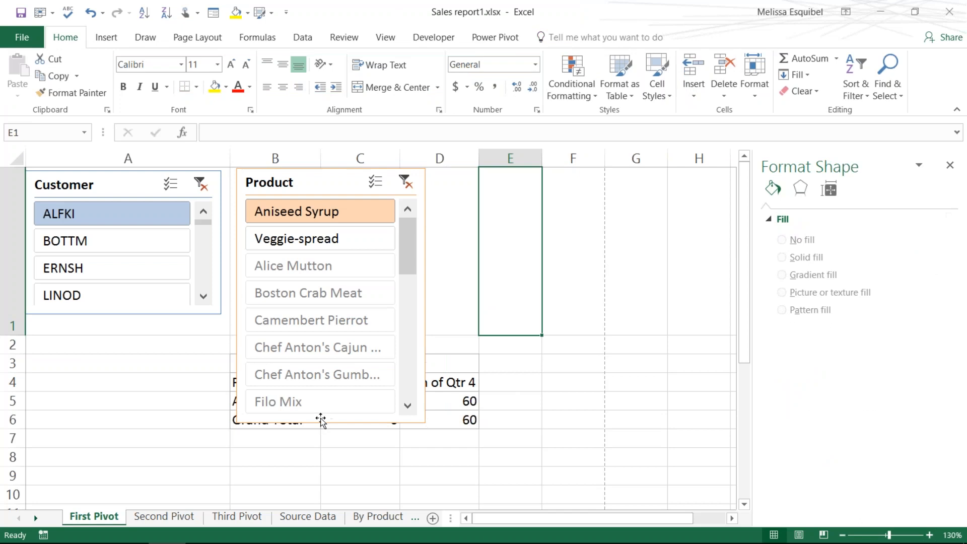
# Step: Shorten the Product slicer to about 1.62" tall so it no longer covers the PivotTable
pyautogui.click(320, 423)
pyautogui.moveTo(331, 423); pyautogui.dragTo(333, 323)
pyautogui.click(635, 249)
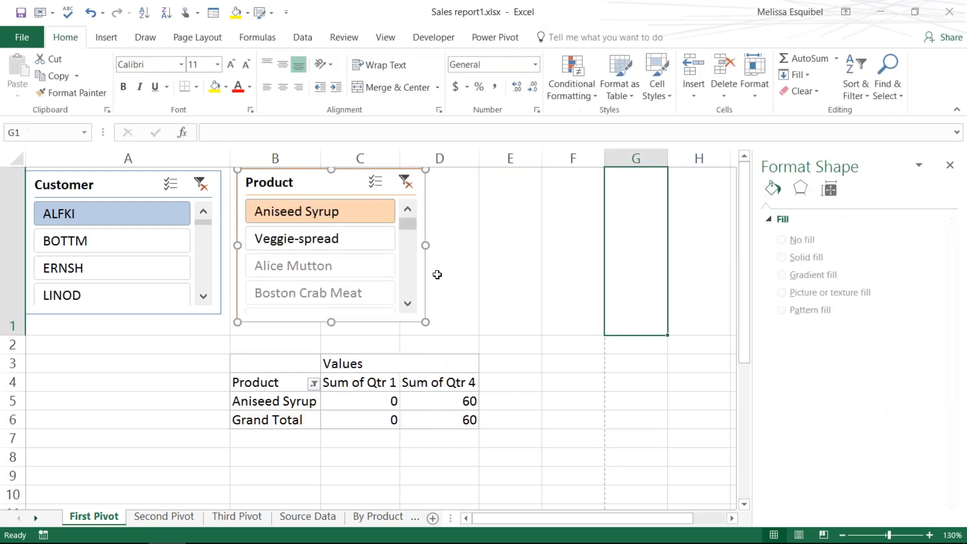
pyautogui.hotkey('alt', 'Tab')
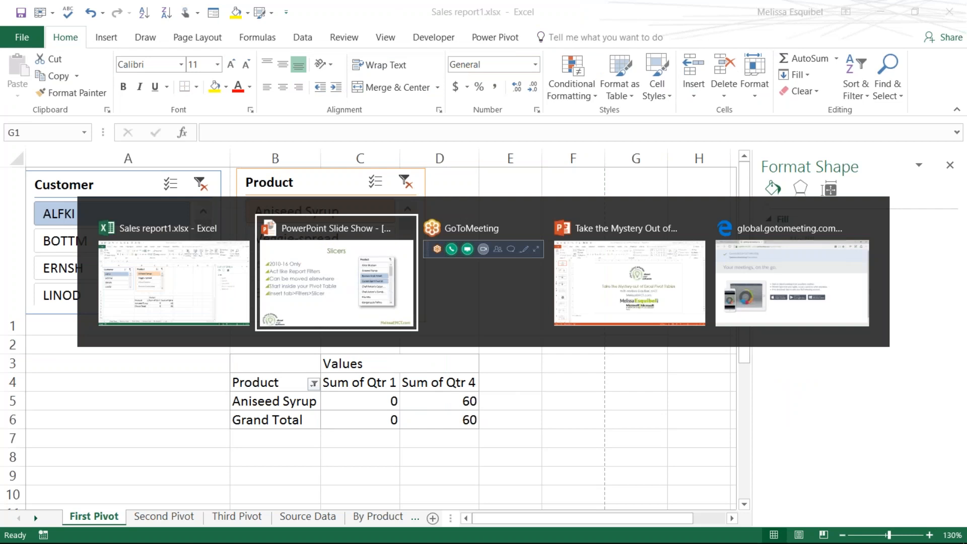
pyautogui.press('Escape')
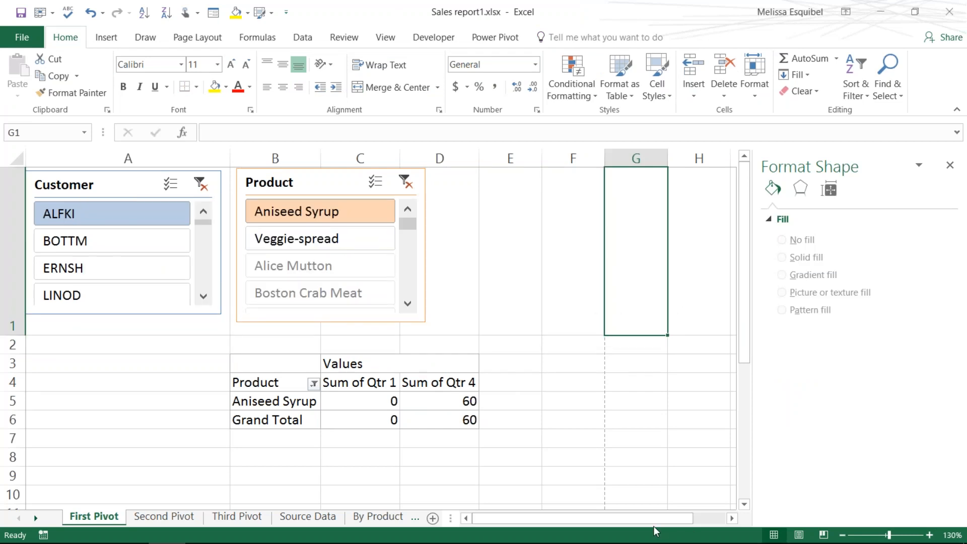
pyautogui.hotkey('alt', 'Tab')
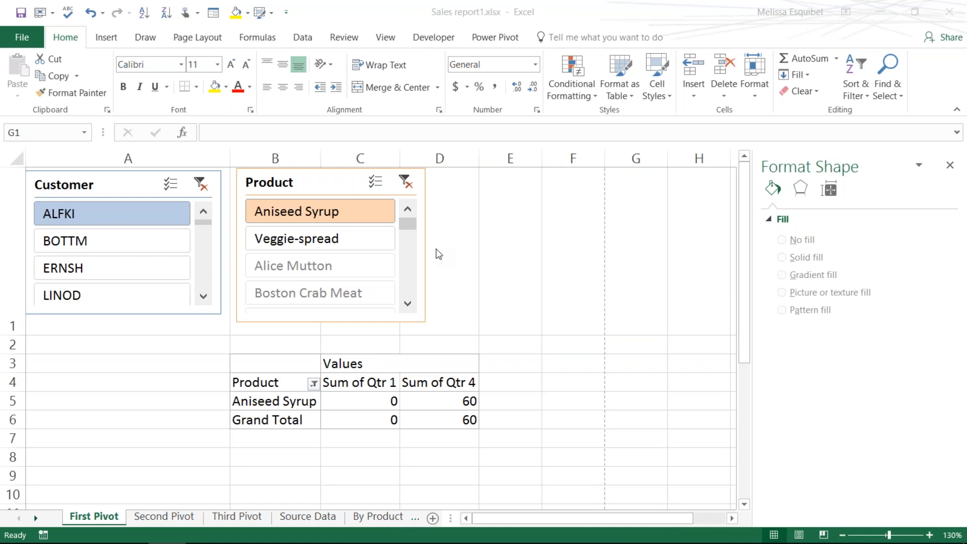
pyautogui.hotkey('alt', 'Tab')
# Step: Reduce the Product slicer's height further to about 0.94"
pyautogui.click(331, 322)
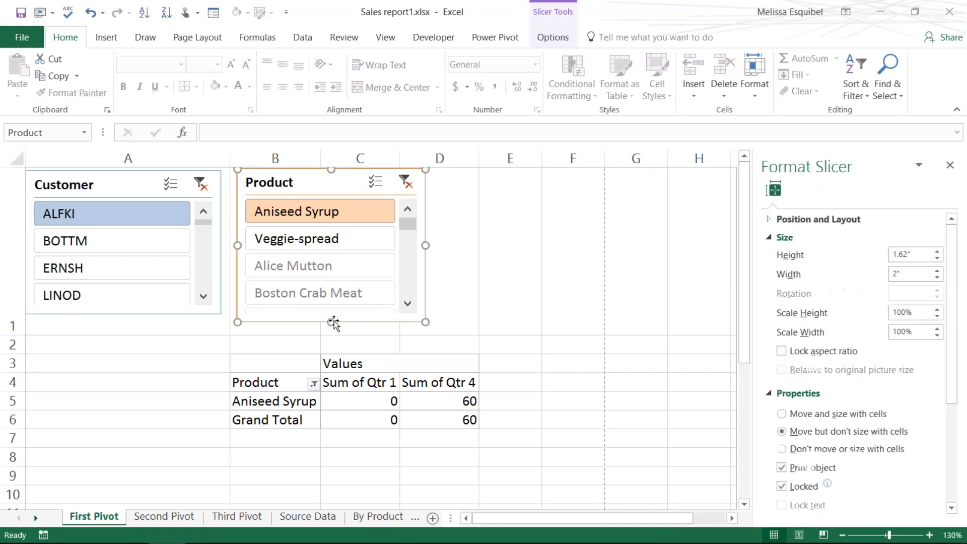
pyautogui.moveTo(331, 322); pyautogui.dragTo(327, 257)
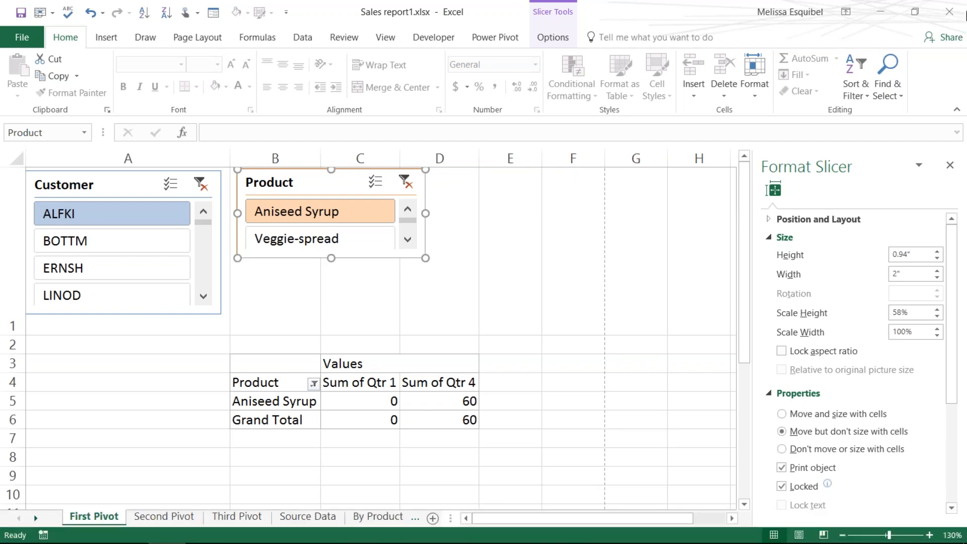
pyautogui.click(543, 292)
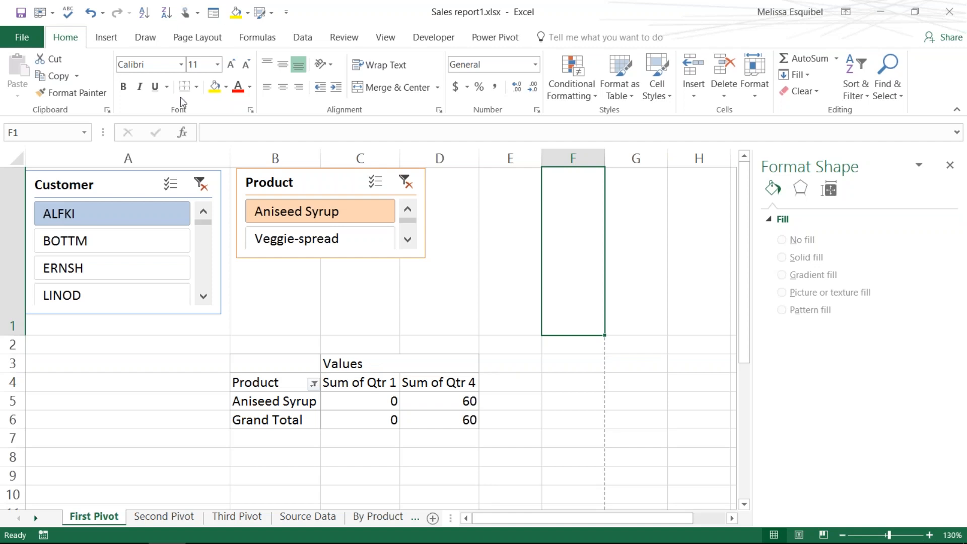
# Step: Set the Product slicer to hide items with no data, with showing items with no data last turned off
pyautogui.click(343, 184)
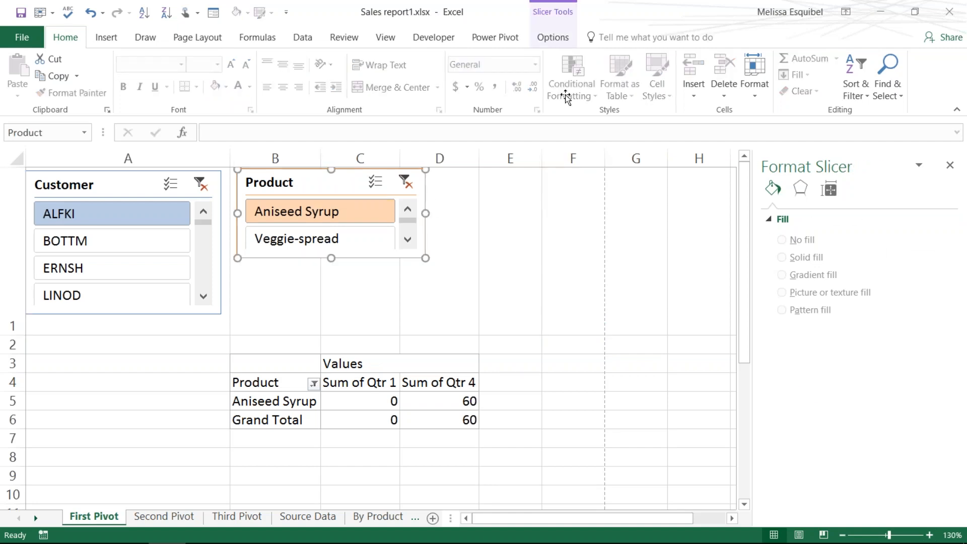
pyautogui.click(556, 42)
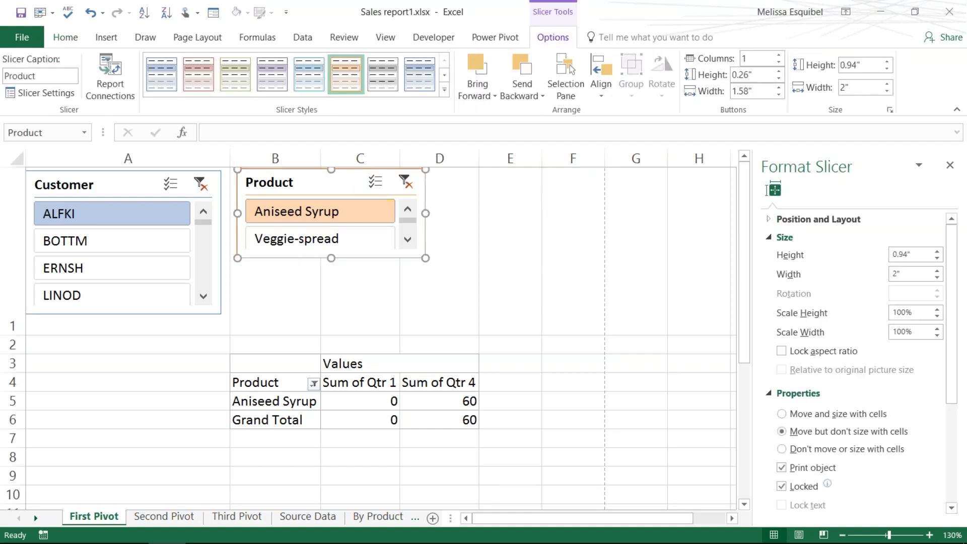
pyautogui.click(57, 96)
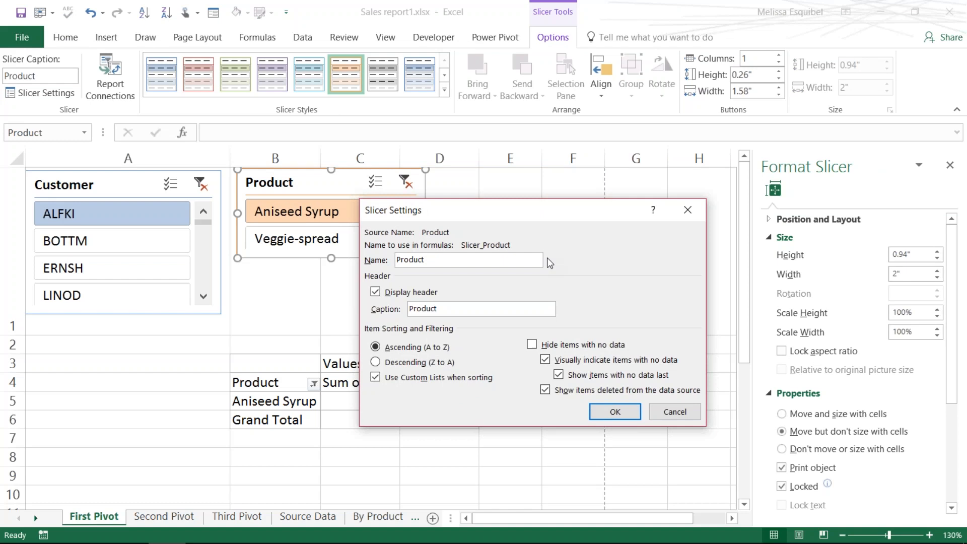
pyautogui.click(558, 376)
pyautogui.click(533, 345)
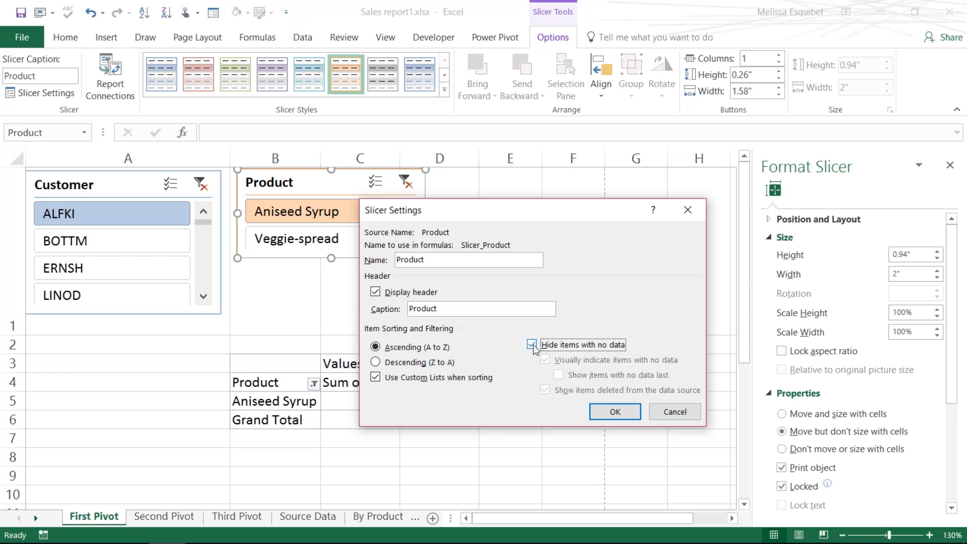
pyautogui.click(633, 417)
# Step: Lengthen the Customer slicer to about 2.28" and the Product slicer to about 1.44"
pyautogui.click(202, 317)
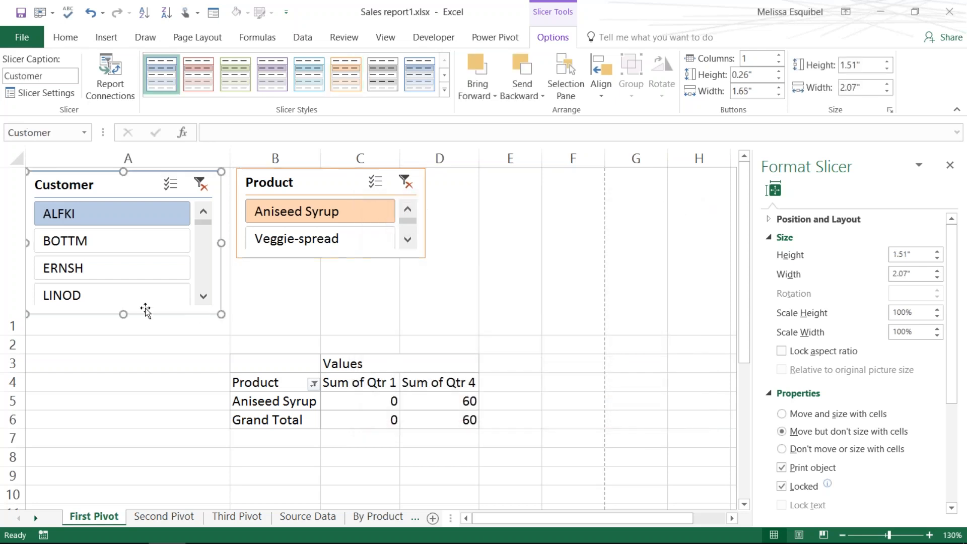
pyautogui.moveTo(124, 314); pyautogui.dragTo(124, 386)
pyautogui.click(320, 257)
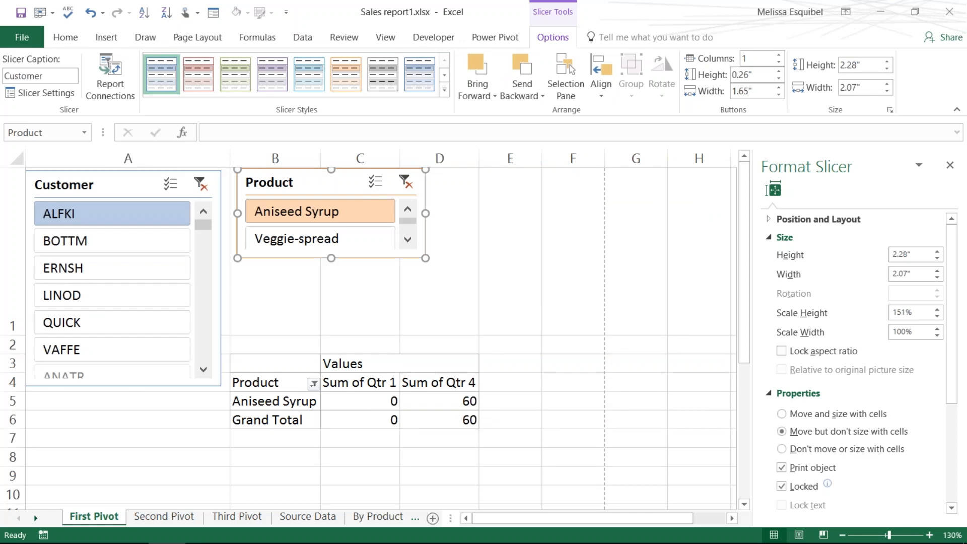
pyautogui.moveTo(331, 258); pyautogui.dragTo(331, 304)
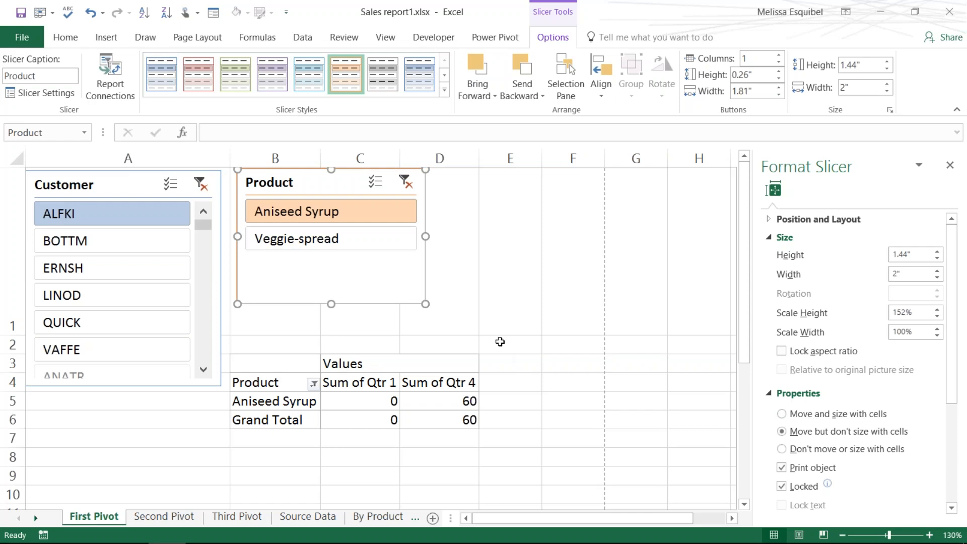
pyautogui.click(570, 341)
pyautogui.hotkey('alt', 'Tab')
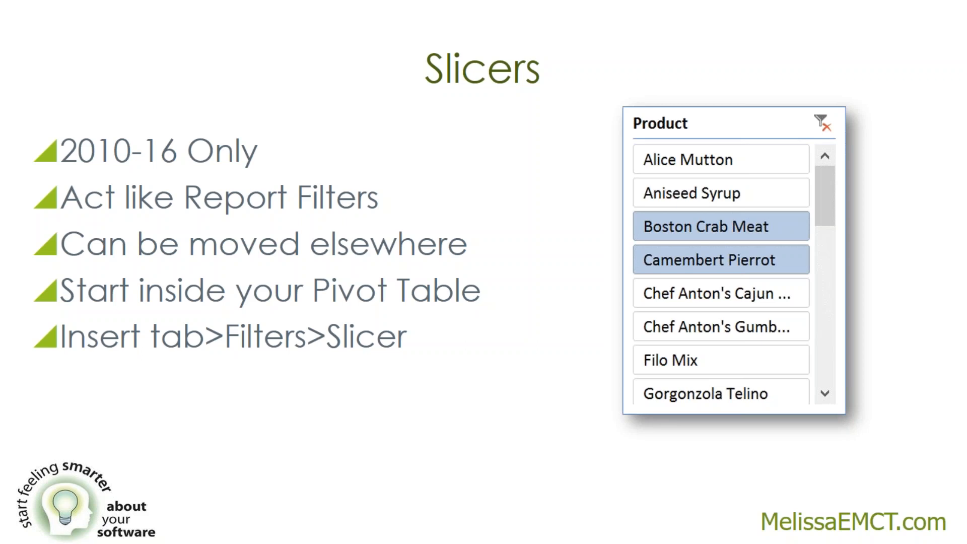
pyautogui.hotkey('alt', 'Tab')
# Step: Try to insert a slicer with cell F5 outside the PivotTable selected, and cancel the connection choice
pyautogui.click(573, 401)
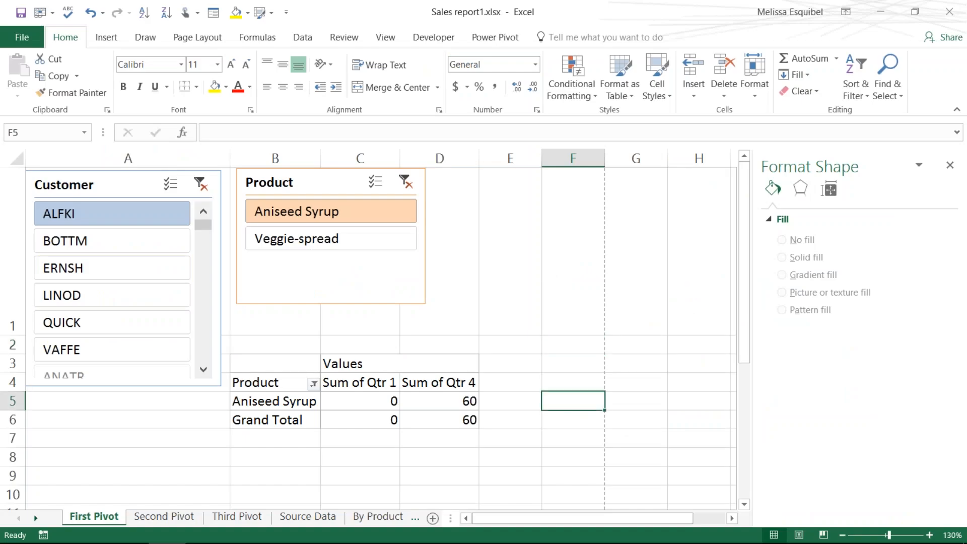
pyautogui.click(105, 39)
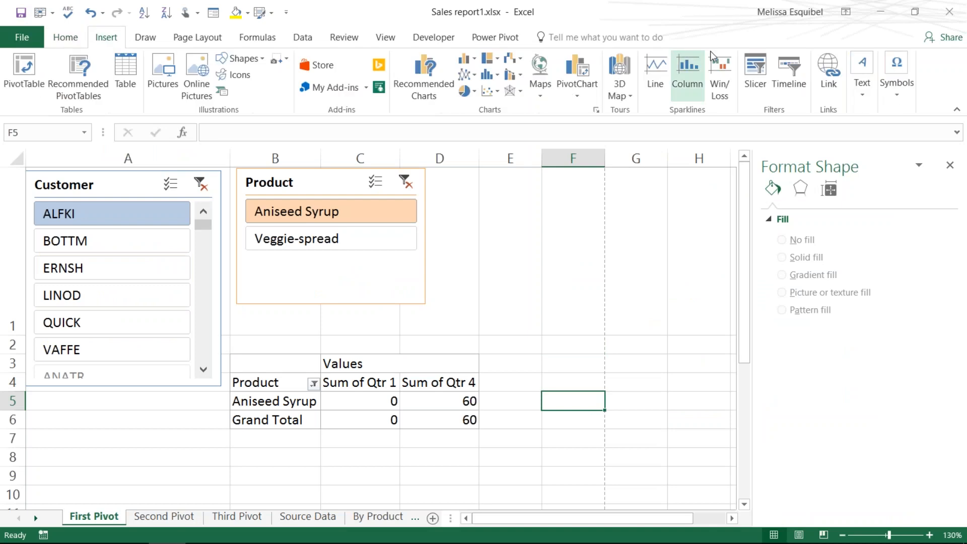
pyautogui.click(748, 75)
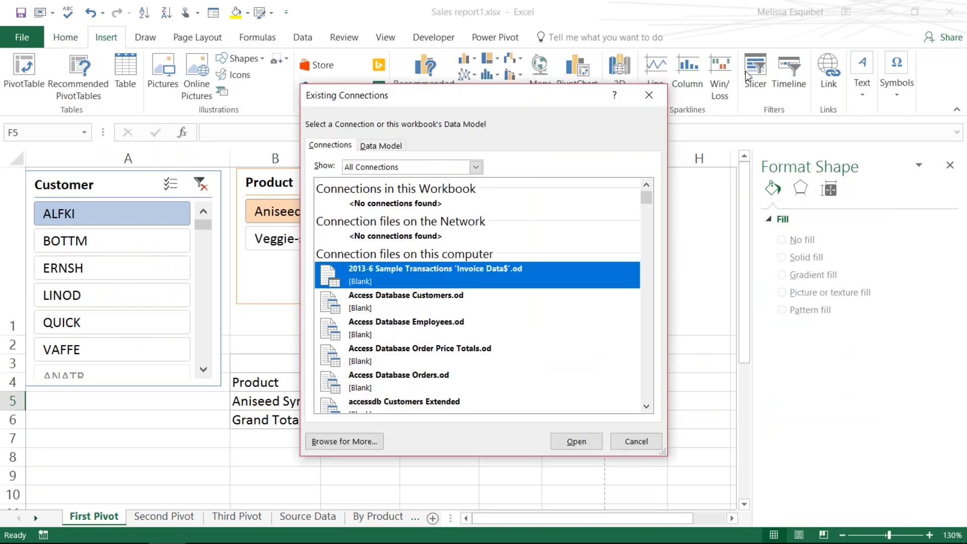
pyautogui.click(643, 443)
# Step: Try to insert a timeline with PivotTable cell C4 selected on the First Pivot sheet, and dismiss the message
pyautogui.click(363, 384)
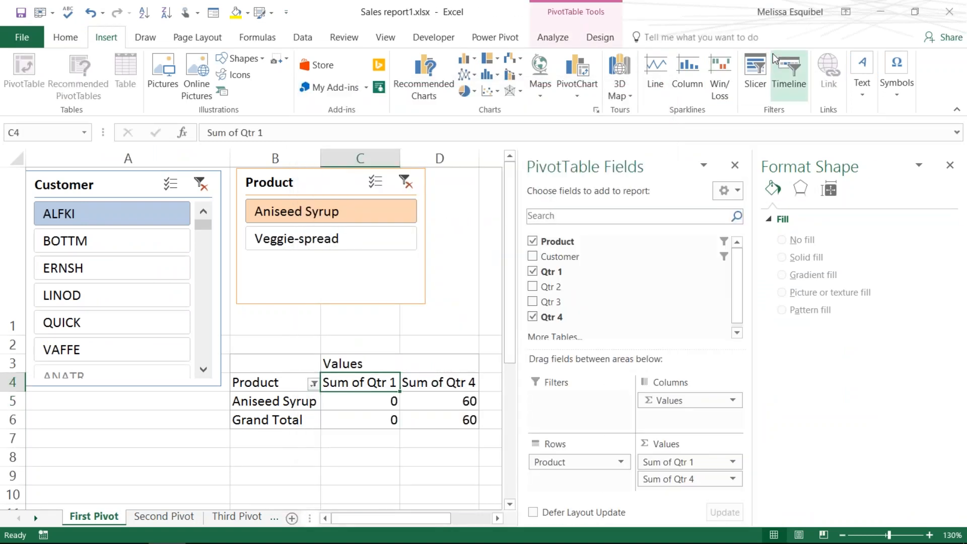
pyautogui.click(789, 76)
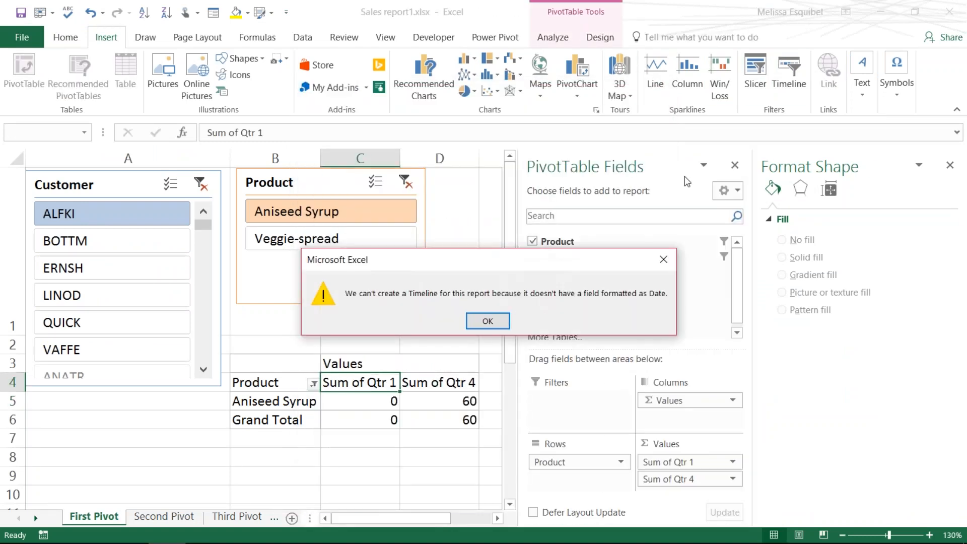
pyautogui.click(663, 260)
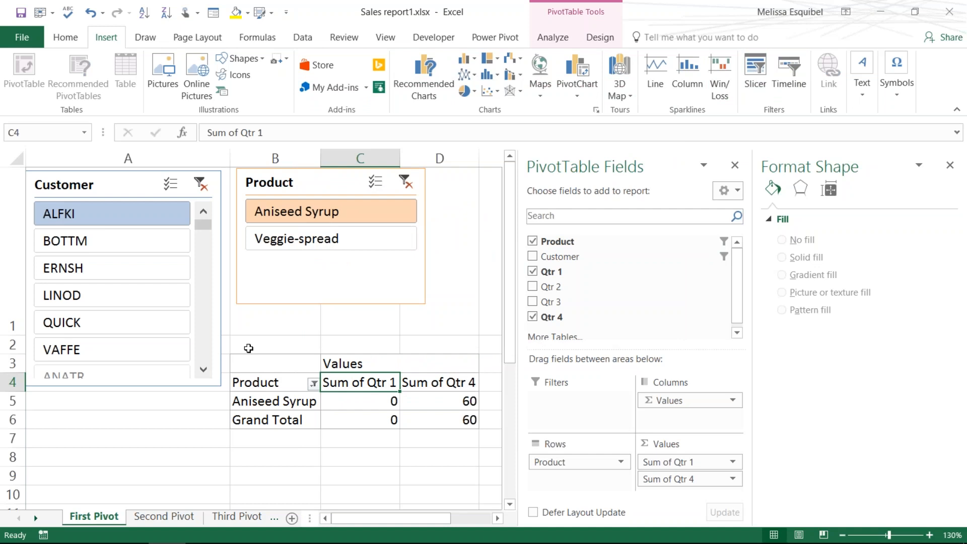
# Step: Filter the First Pivot report to customer ERNSH using the Customer slicer
pyautogui.click(119, 270)
pyautogui.hotkey('alt', 'Tab')
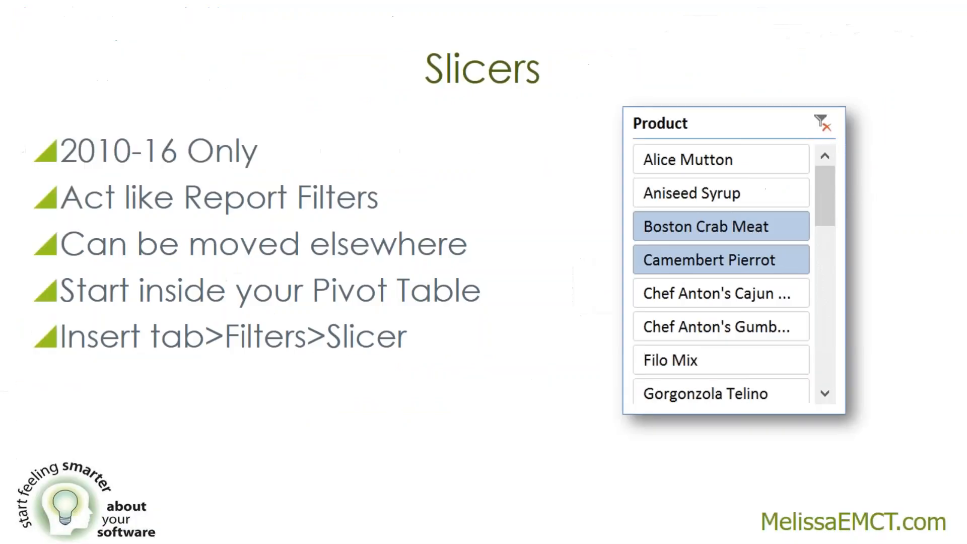
pyautogui.press('Right')
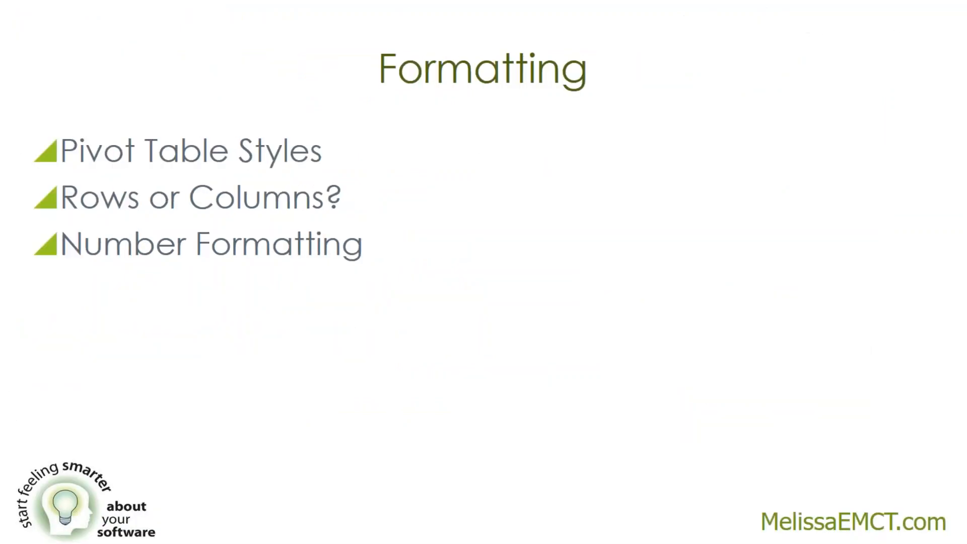
pyautogui.rightClick(503, 243)
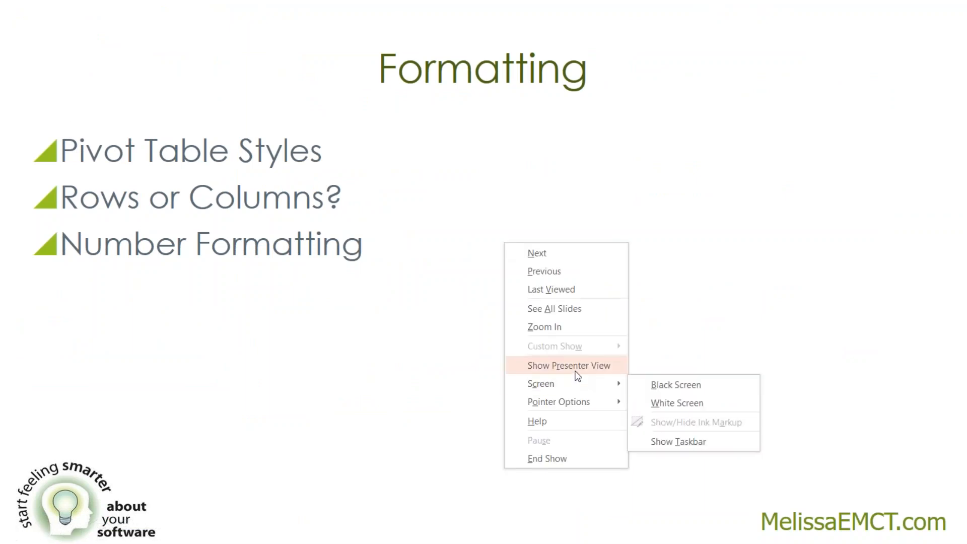
pyautogui.click(570, 308)
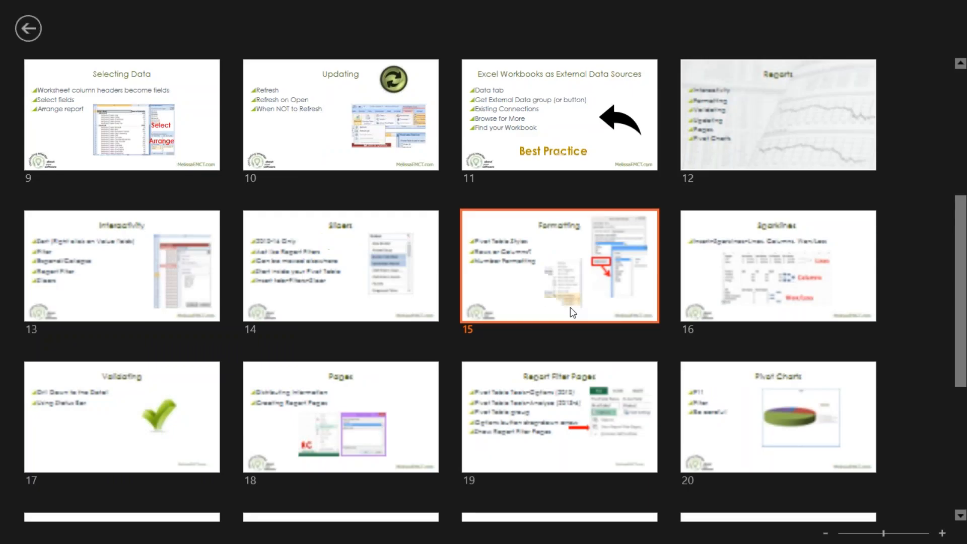
pyautogui.scroll(-1, 523, 400)
pyautogui.scroll(-3, 521, 399)
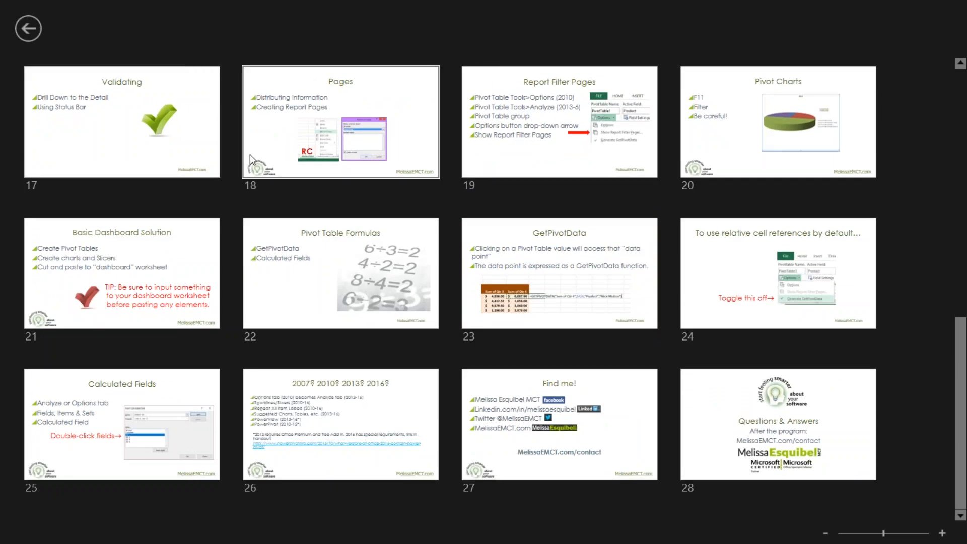
pyautogui.scroll(4, 543, 295)
pyautogui.click(543, 295)
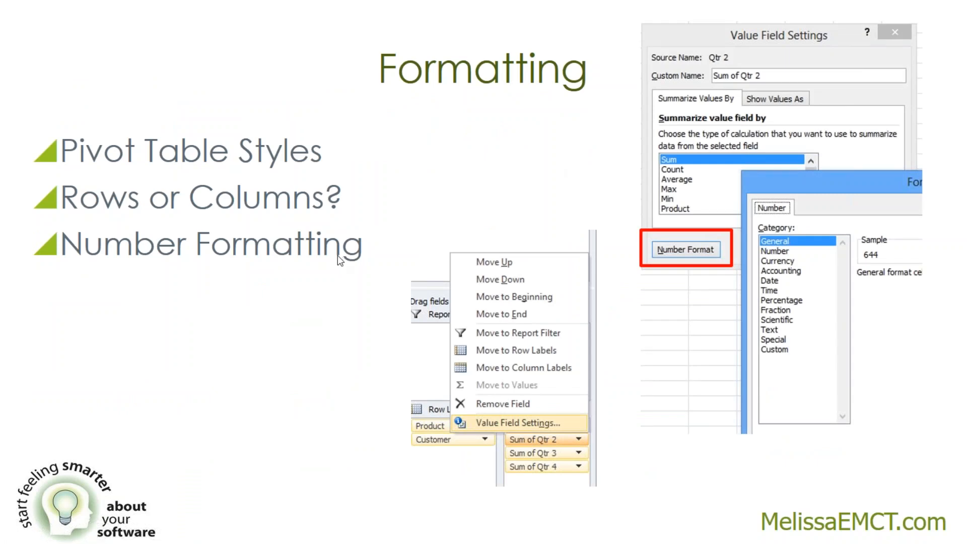
pyautogui.click(239, 153)
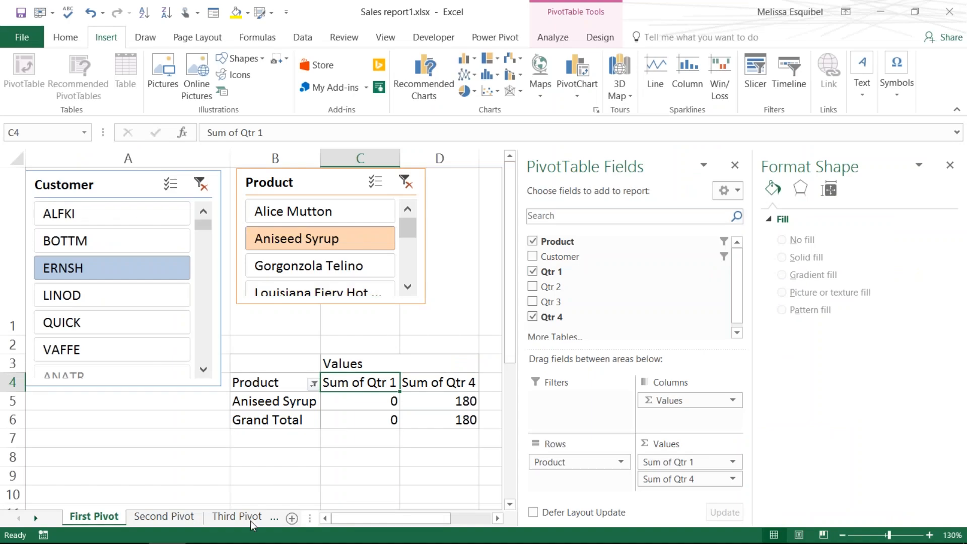
# Step: Expand the entire Customer field on the Third Pivot sheet to show the products under every customer
pyautogui.click(250, 521)
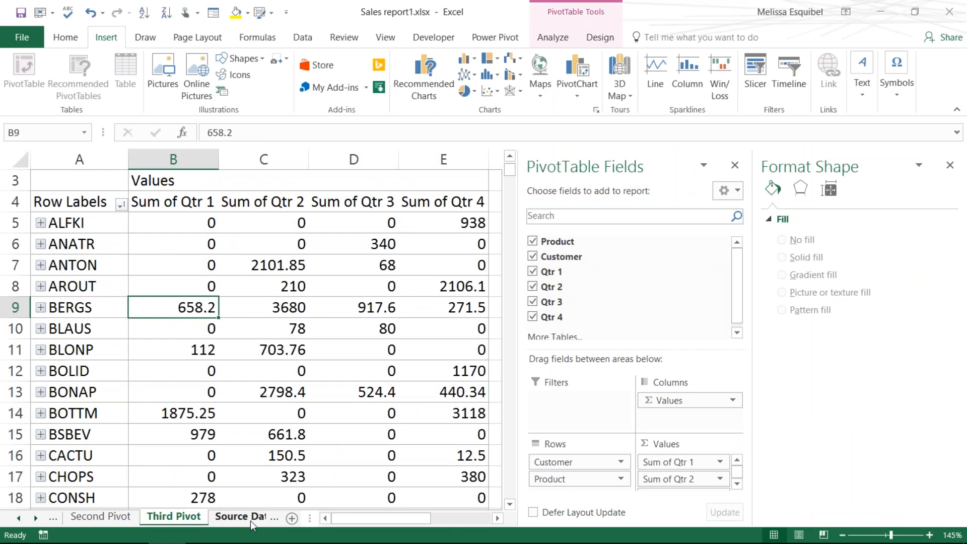
pyautogui.rightClick(44, 228)
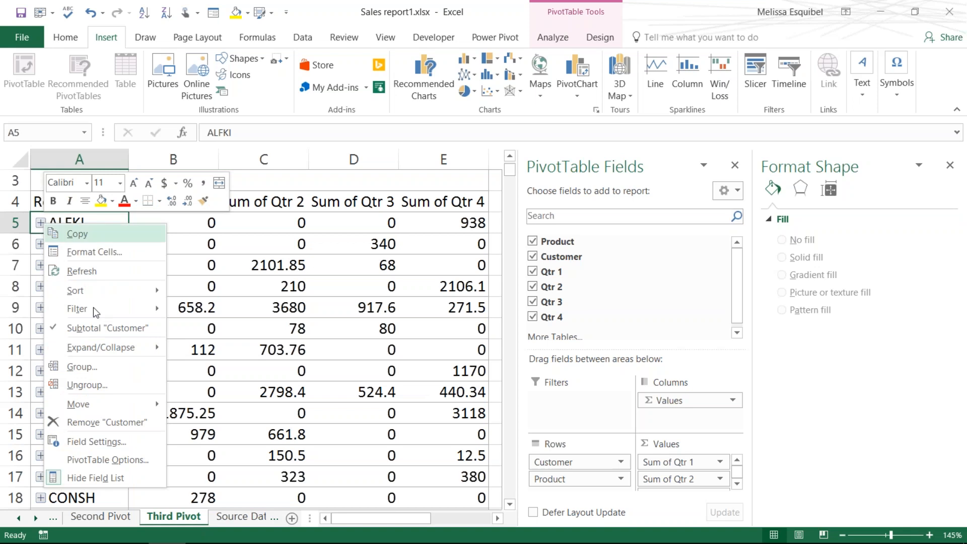
pyautogui.moveTo(122, 349)
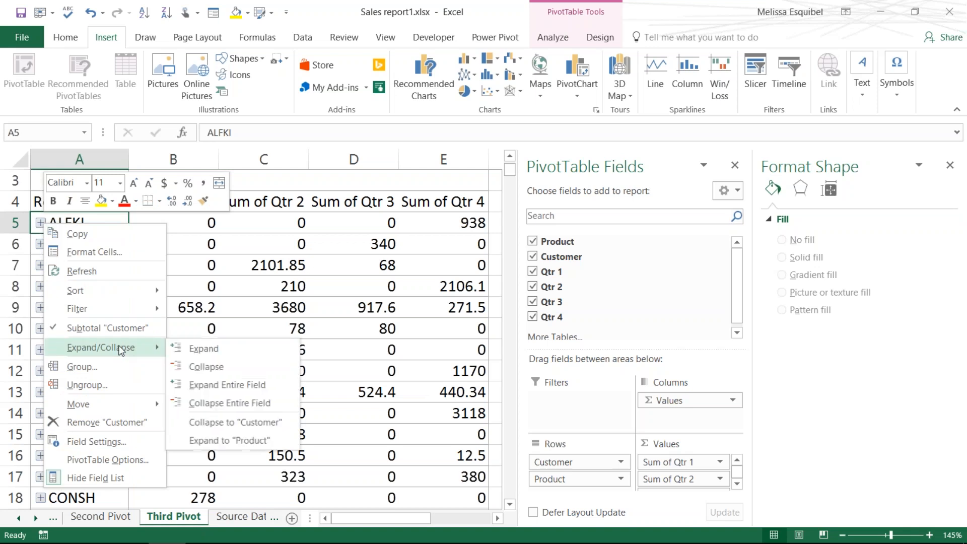
pyautogui.click(227, 384)
# Step: Examine the product, total and customer rows in column A and the expand and collapse options for customer ANATR
pyautogui.click(167, 392)
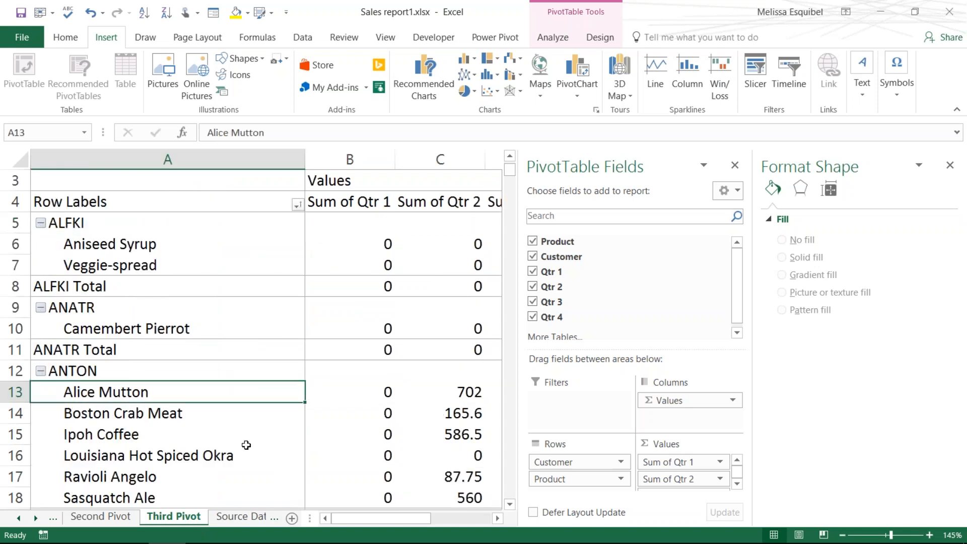
pyautogui.click(151, 242)
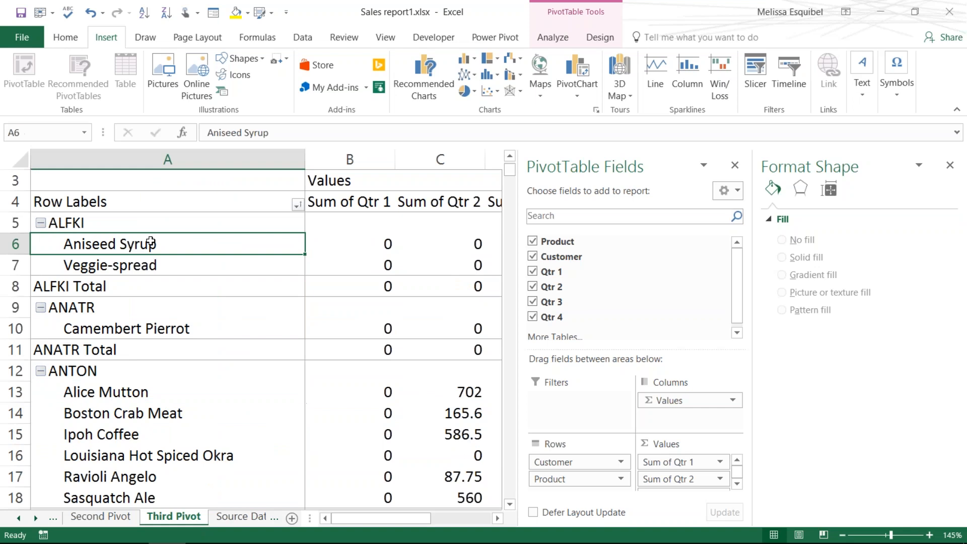
pyautogui.click(148, 261)
pyautogui.click(152, 286)
pyautogui.click(155, 309)
pyautogui.click(163, 330)
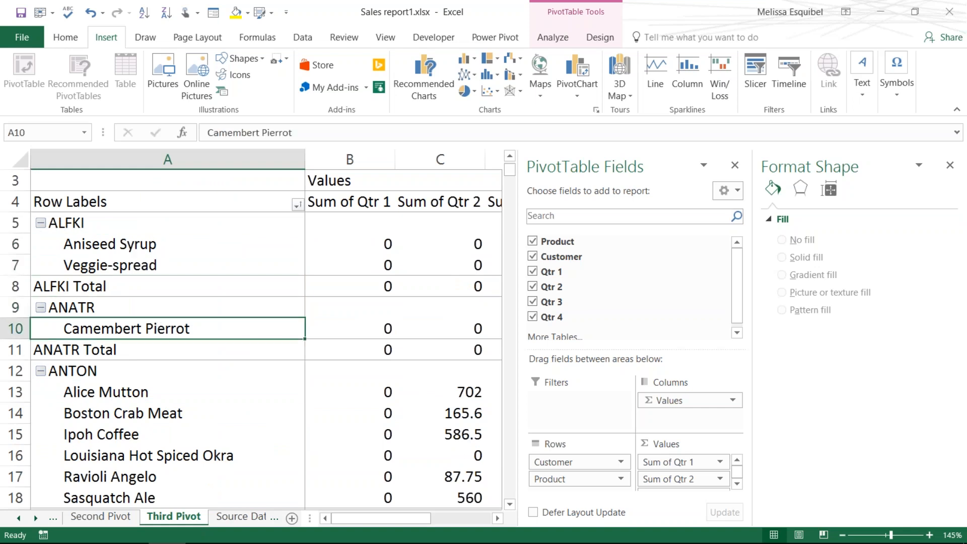
pyautogui.click(172, 386)
pyautogui.click(121, 313)
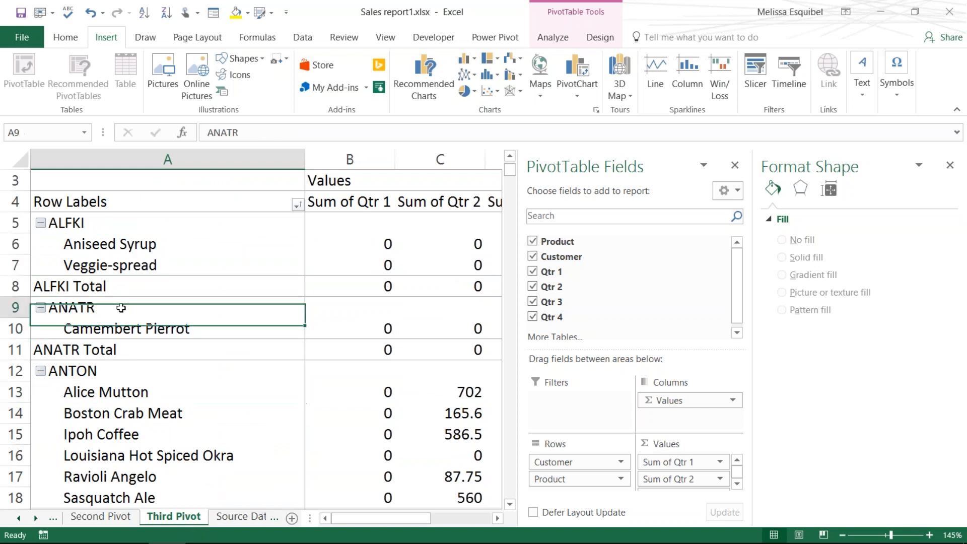
pyautogui.rightClick(121, 314)
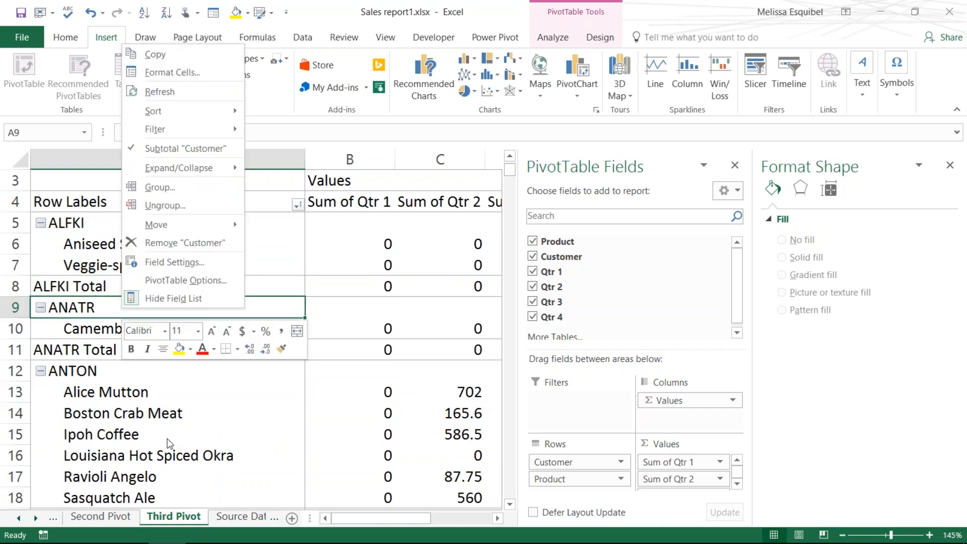
pyautogui.moveTo(235, 172)
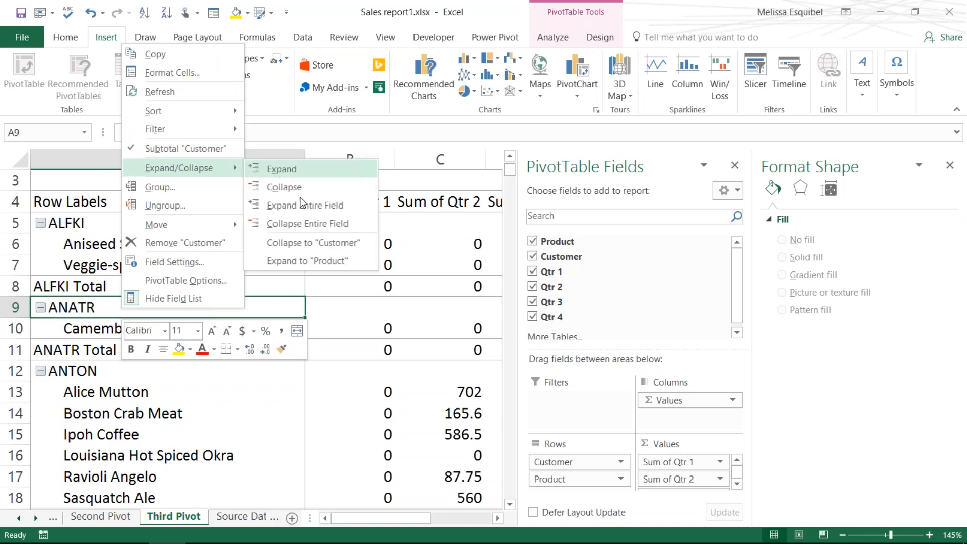
pyautogui.click(196, 418)
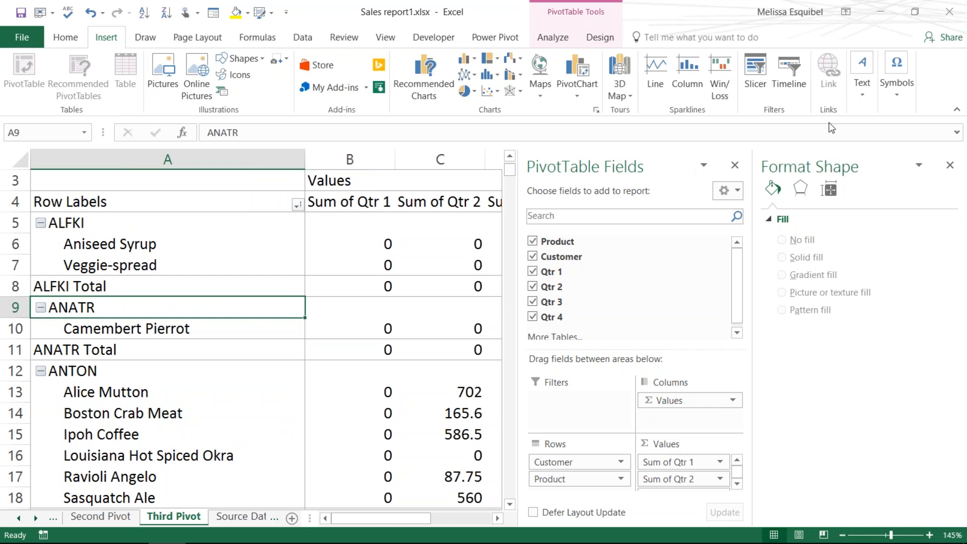
# Step: Close the Format Shape pane and select cell B7 inside the Third Pivot report
pyautogui.click(950, 166)
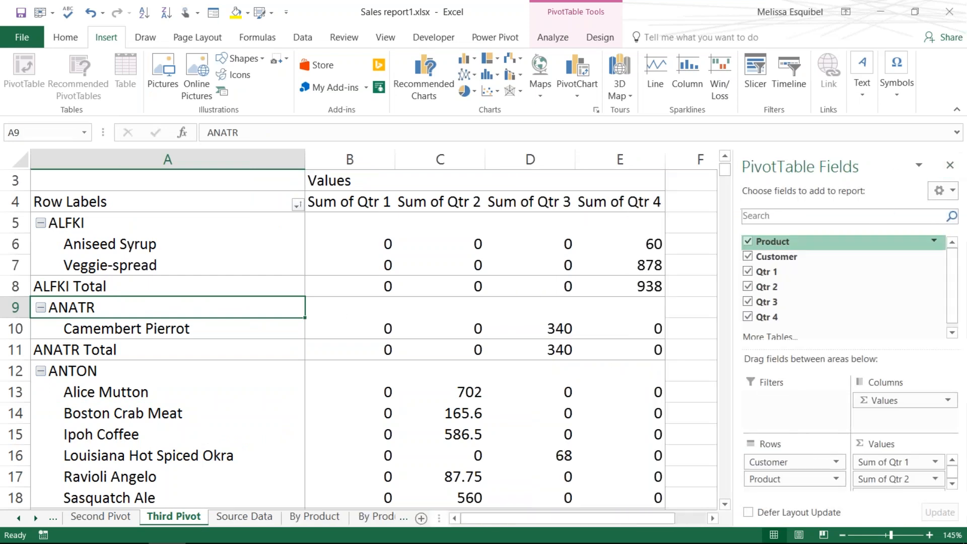
pyautogui.click(385, 370)
pyautogui.scroll(1, 385, 371)
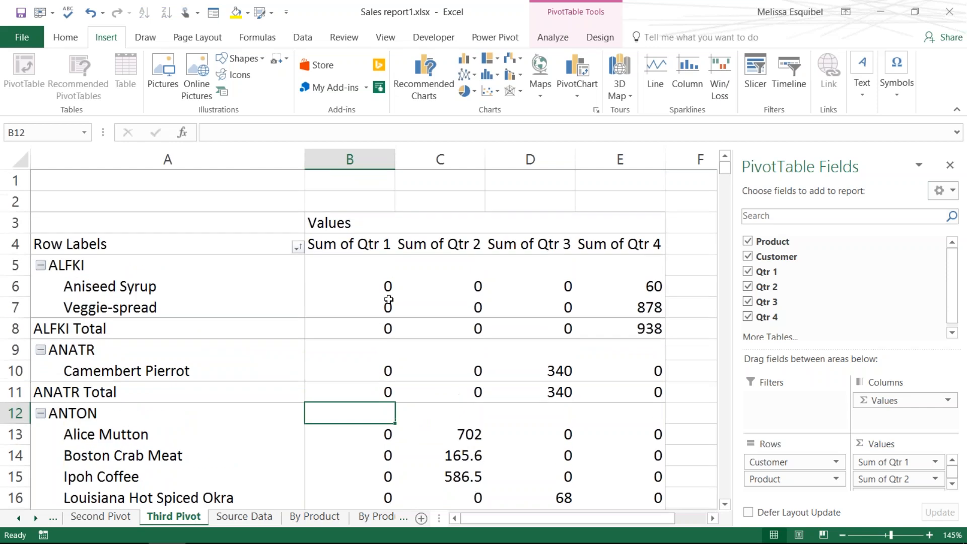
pyautogui.click(388, 305)
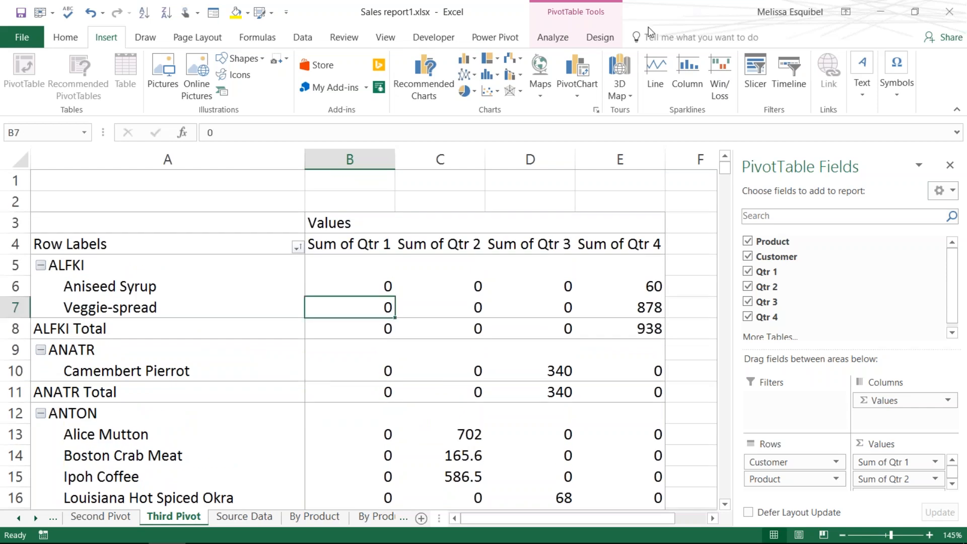
# Step: Try several Light PivotTable styles on the Third Pivot report, including light blue, ending with the light aqua one
pyautogui.click(600, 38)
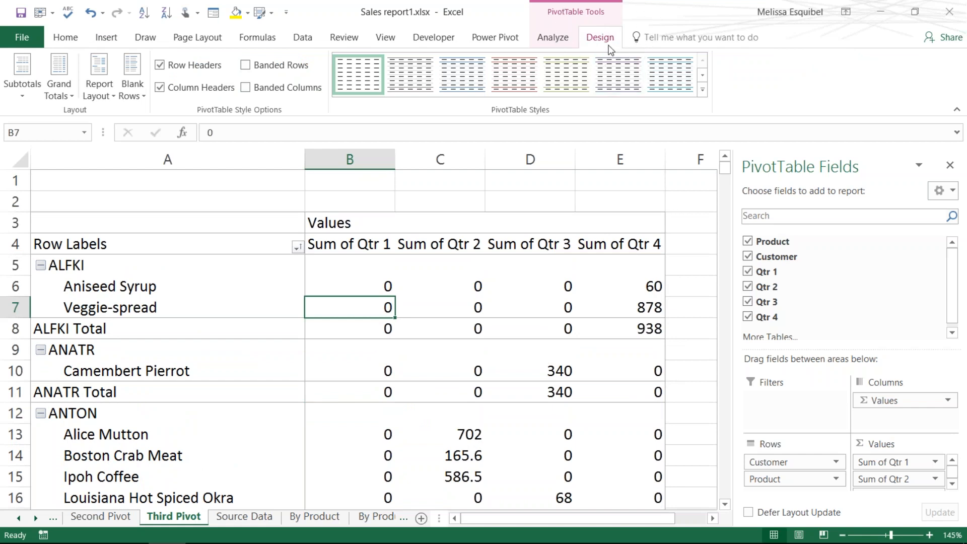
pyautogui.click(702, 91)
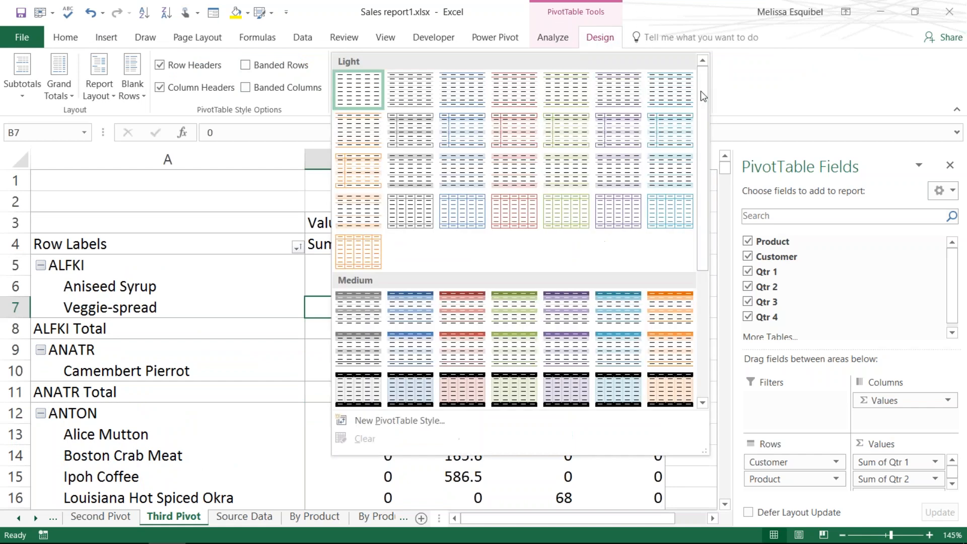
pyautogui.click(510, 184)
pyautogui.click(558, 81)
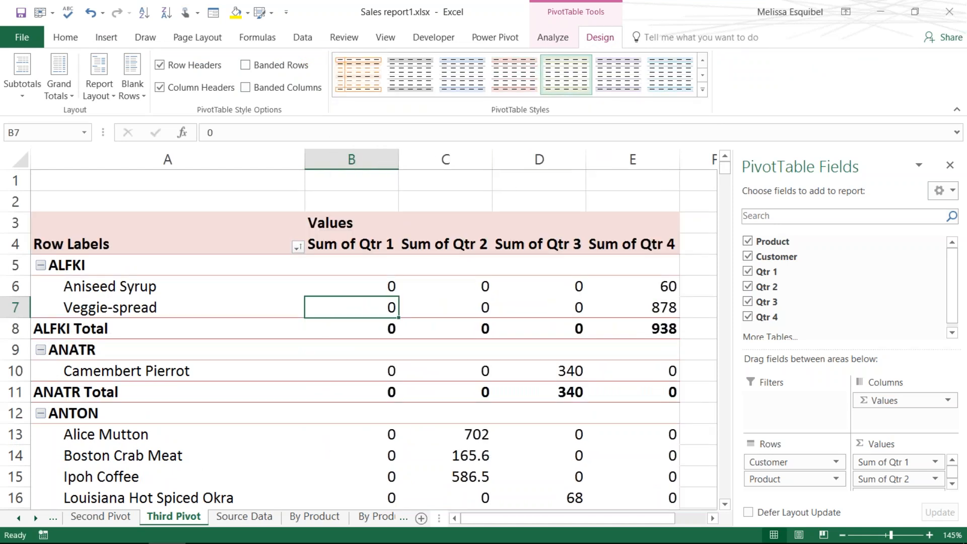
pyautogui.click(462, 76)
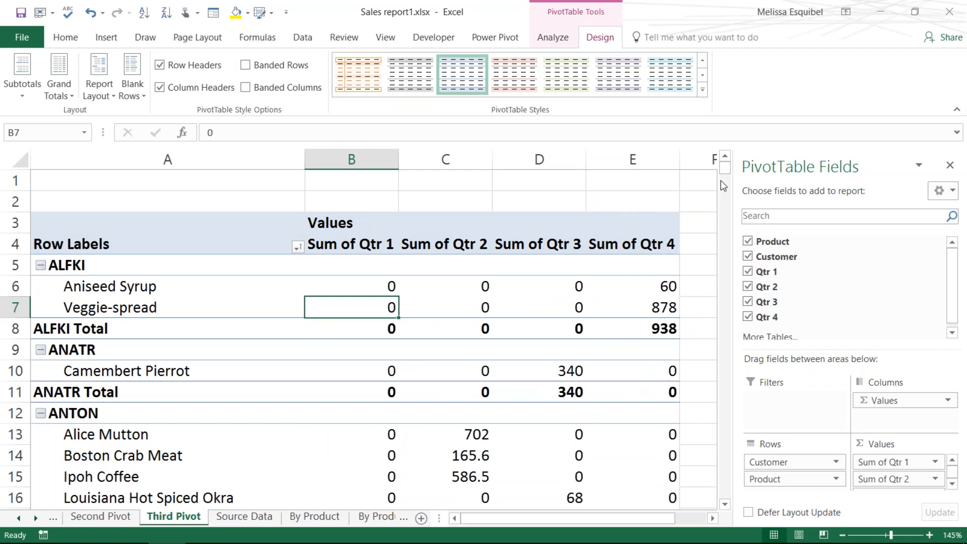
pyautogui.click(667, 87)
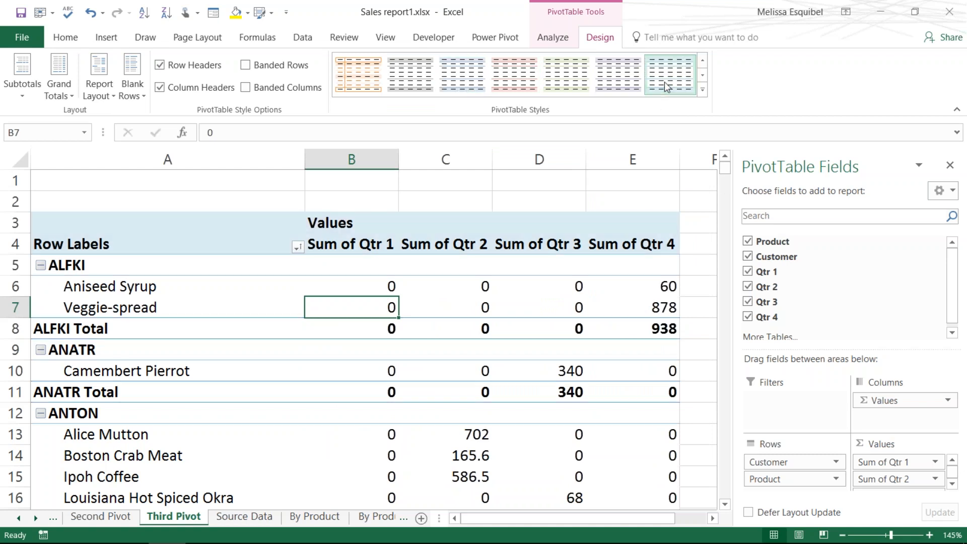
# Step: Apply the green Medium PivotTable style with a dark green header to the Third Pivot report and review its rows
pyautogui.click(702, 90)
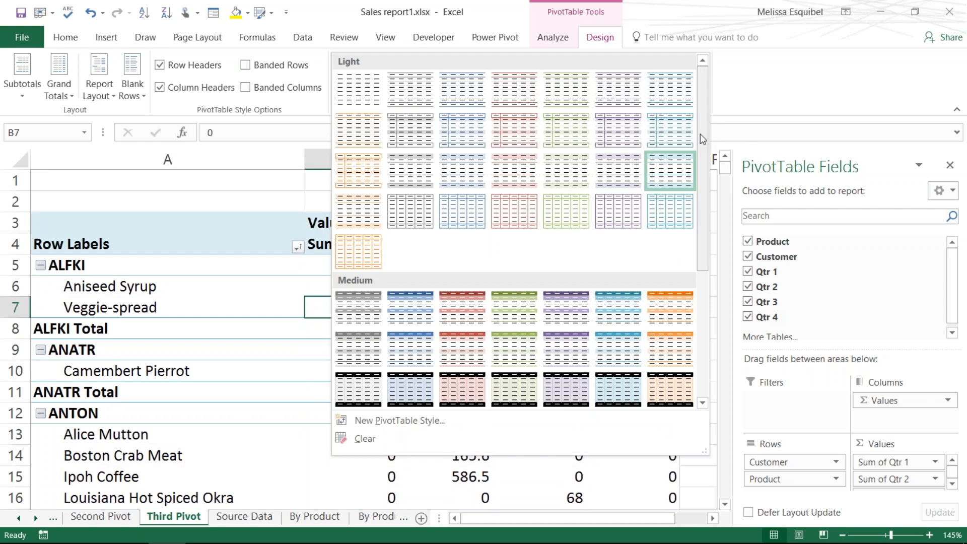
pyautogui.scroll(-2, 704, 182)
pyautogui.scroll(-4, 704, 183)
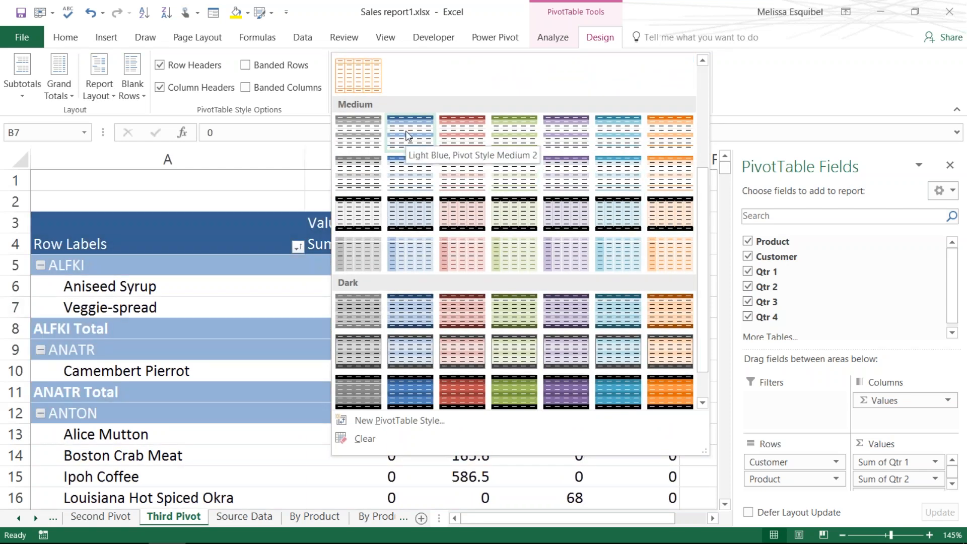
pyautogui.click(517, 141)
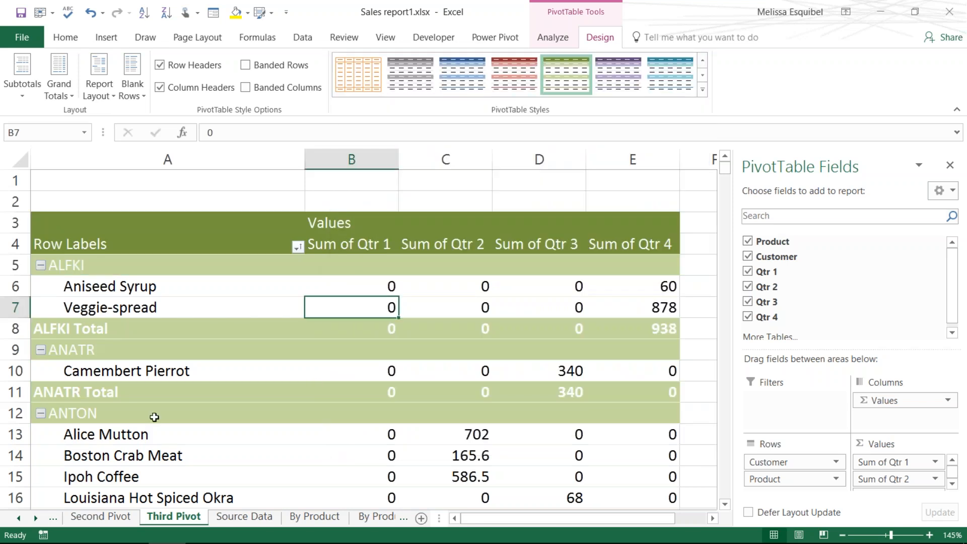
pyautogui.scroll(-3, 154, 417)
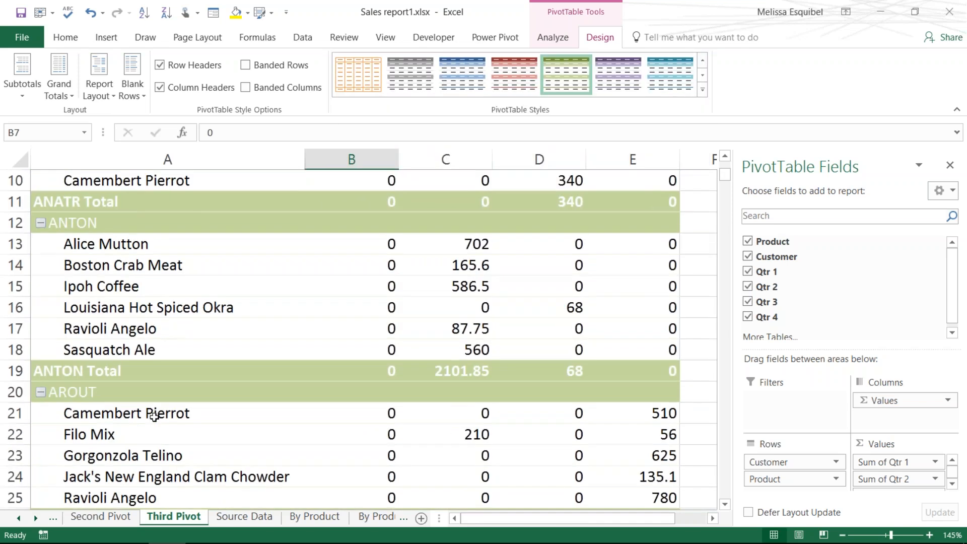
pyautogui.scroll(3, 374, 355)
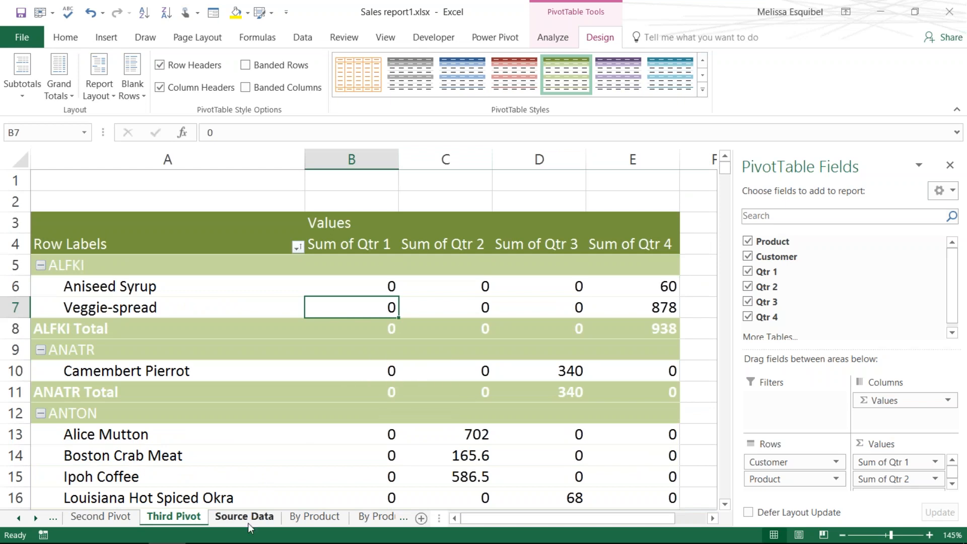
# Step: Apply the Rose, Pivot Style Medium 3 style to the Second Pivot report and add Product below Customer in Rows
pyautogui.moveTo(109, 543)
pyautogui.click(101, 516)
pyautogui.click(126, 349)
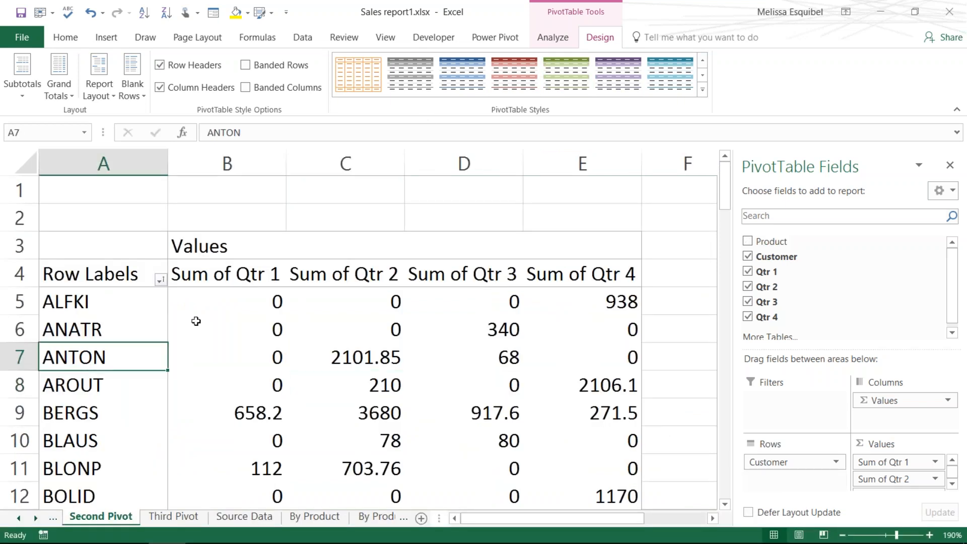
pyautogui.click(503, 80)
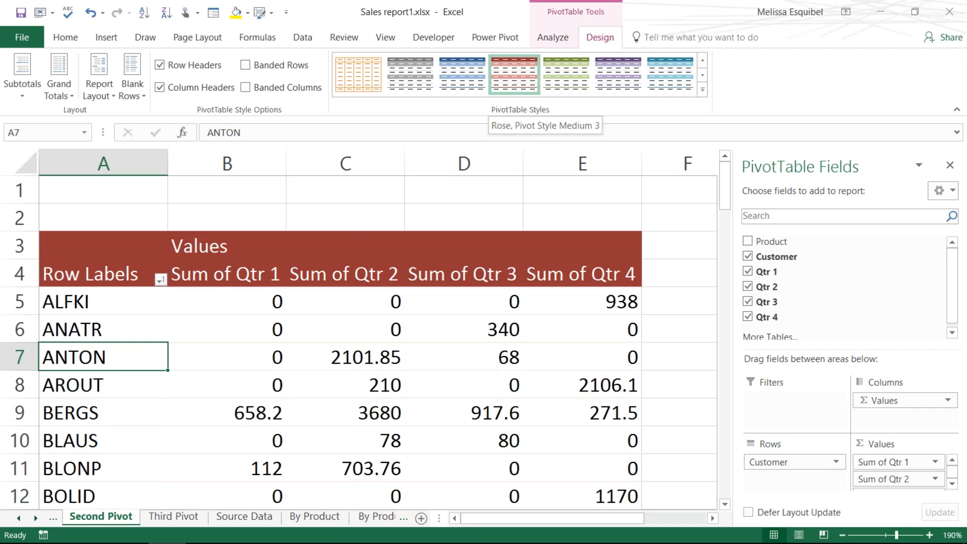
pyautogui.moveTo(771, 241); pyautogui.dragTo(812, 476)
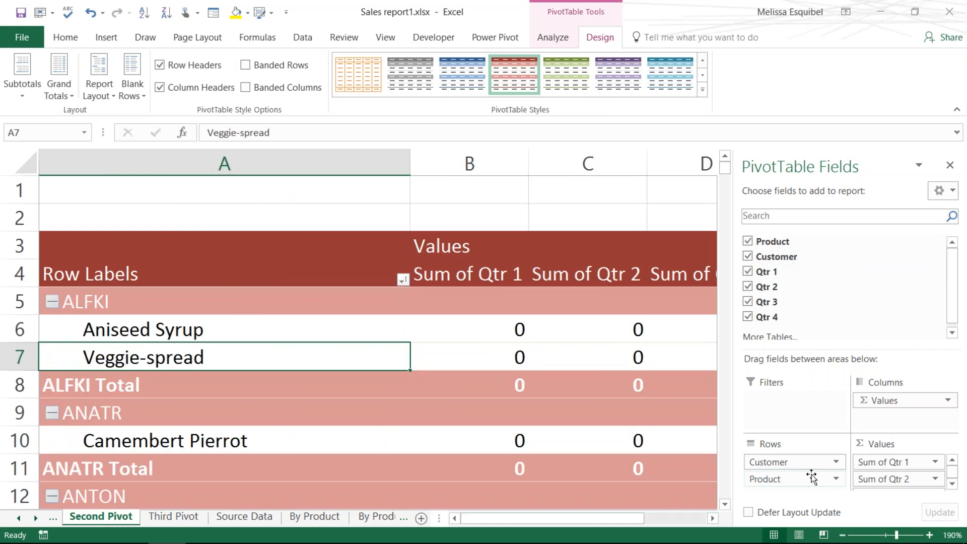
# Step: Undo adding the Product field and the red PivotTable style on Second Pivot, and open the Third Pivot sheet
pyautogui.hotkey('ctrl', 'z')
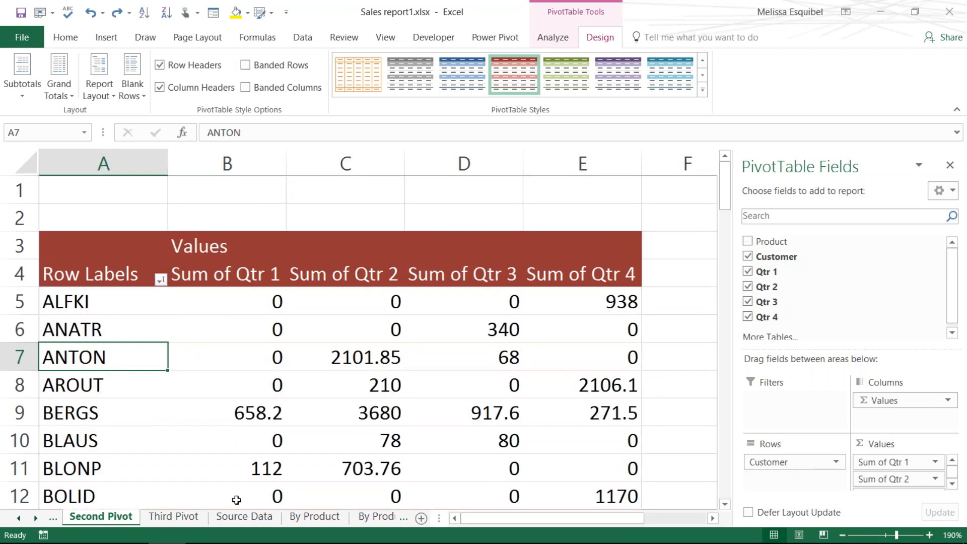
pyautogui.hotkey('ctrl', 'z')
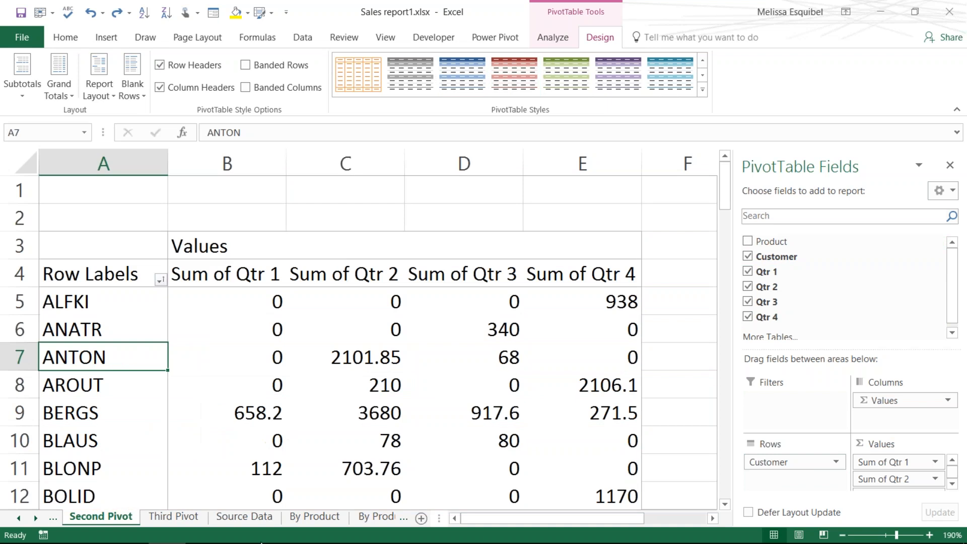
pyautogui.click(204, 517)
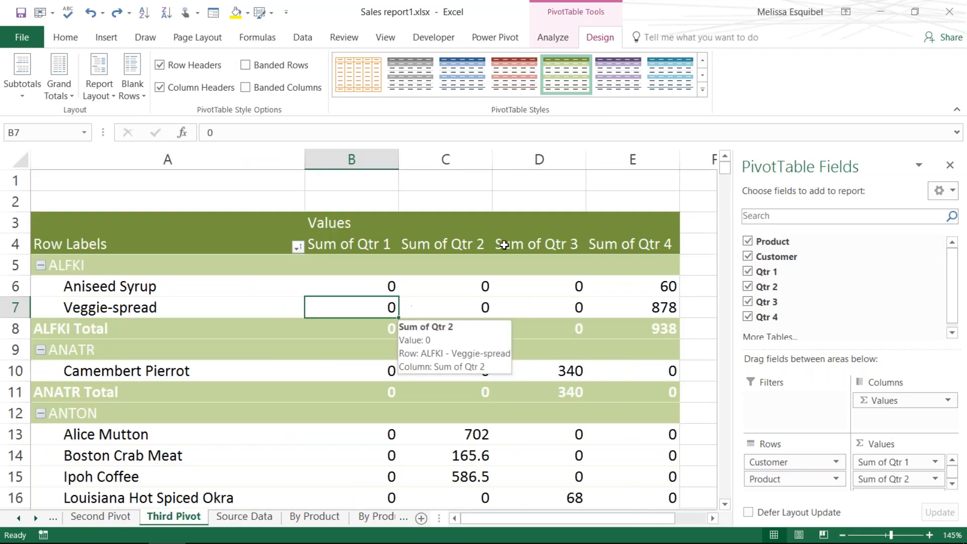
# Step: Apply a dark turquoise PivotTable style with a black header to the Third Pivot table
pyautogui.click(703, 90)
pyautogui.moveTo(705, 108); pyautogui.dragTo(705, 251)
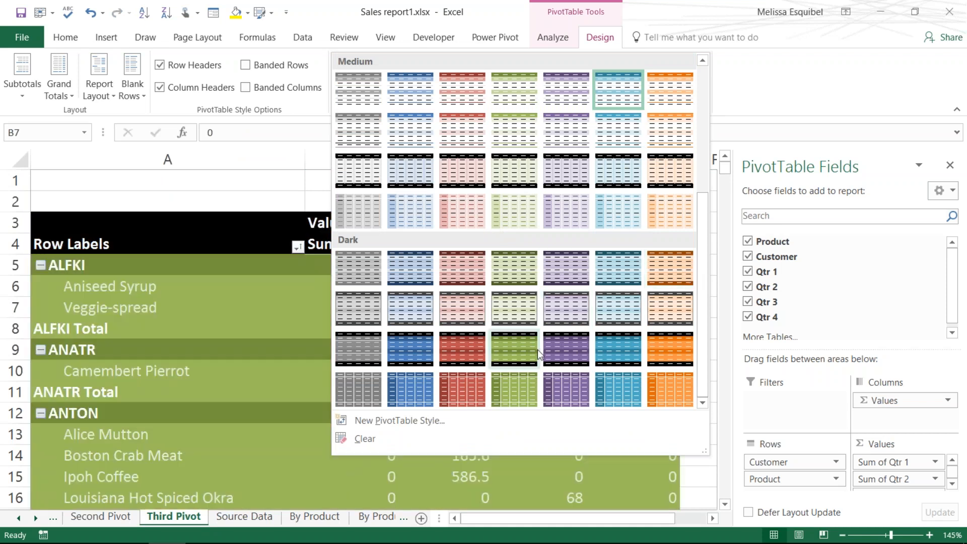
pyautogui.click(568, 352)
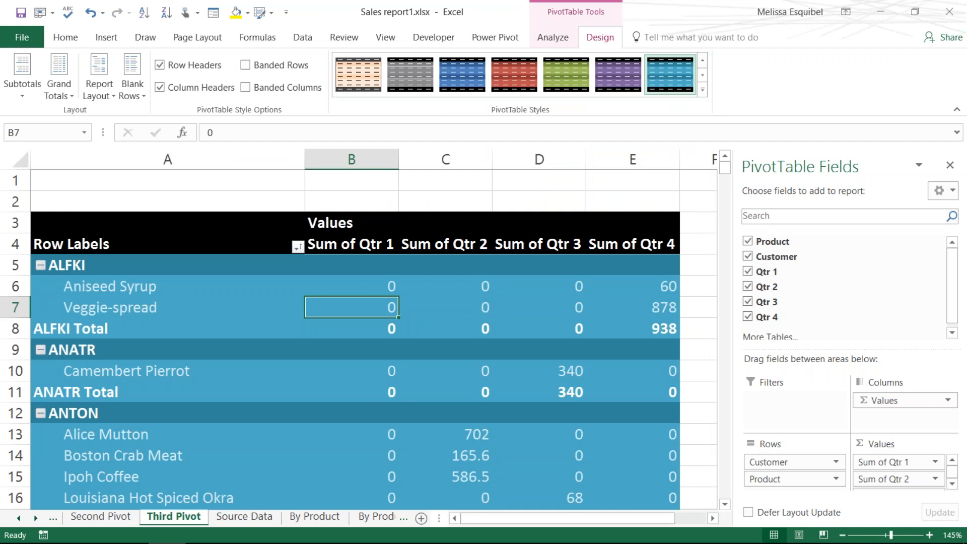
# Step: Try the light gridded PivotTable styles in black, turquoise and purple on the Third Pivot table
pyautogui.click(702, 90)
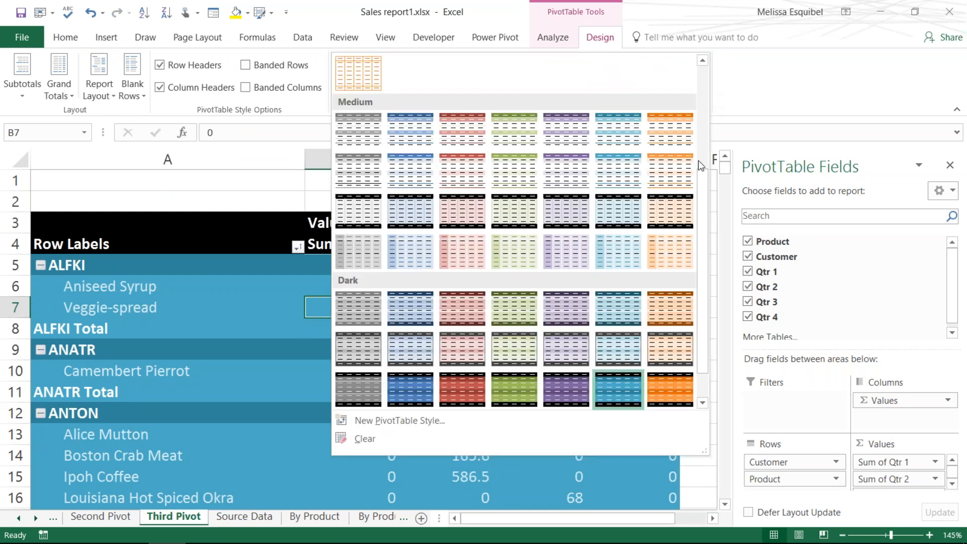
pyautogui.scroll(4, 702, 205)
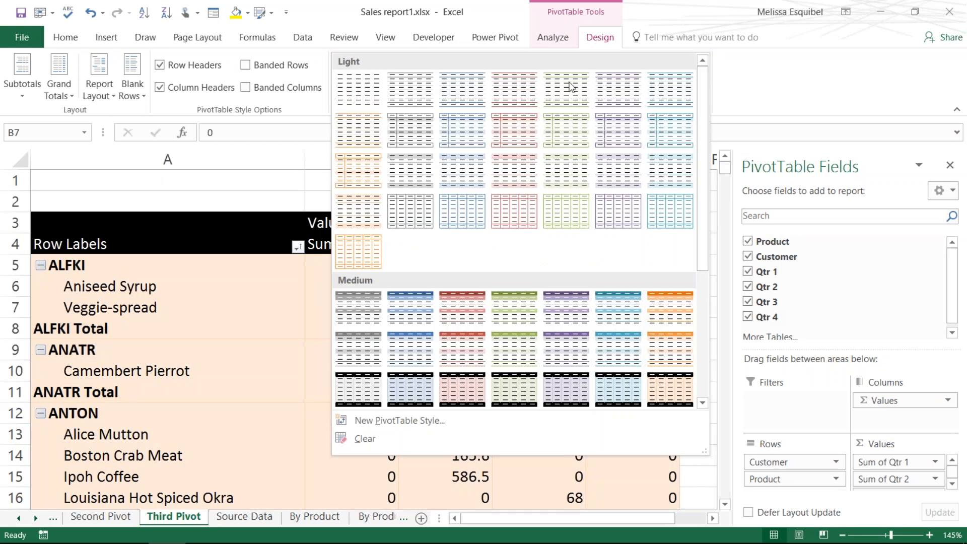
pyautogui.click(410, 211)
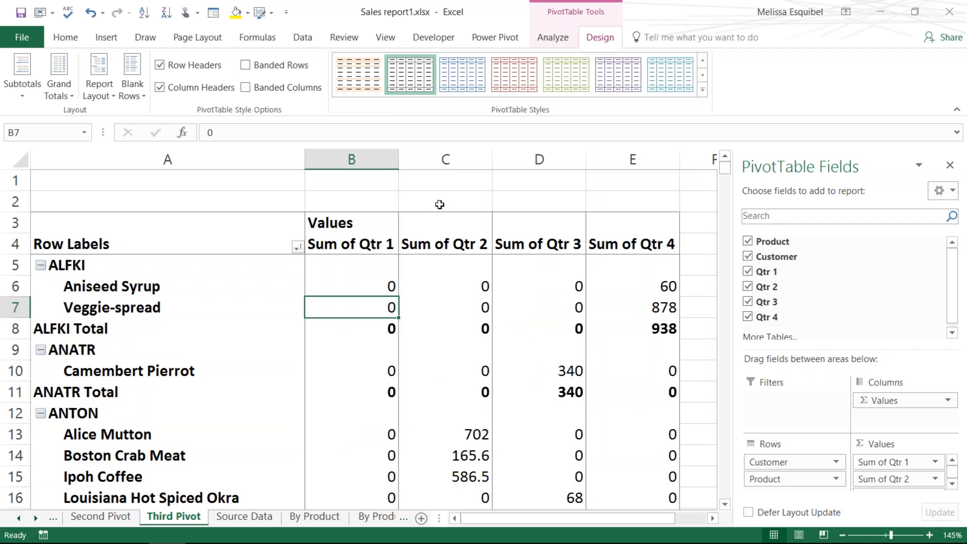
pyautogui.click(674, 92)
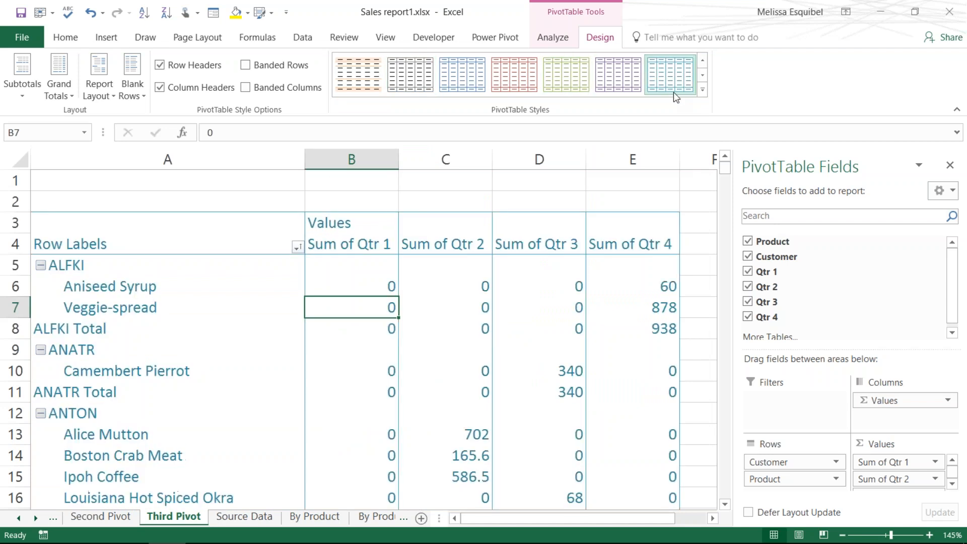
pyautogui.click(636, 92)
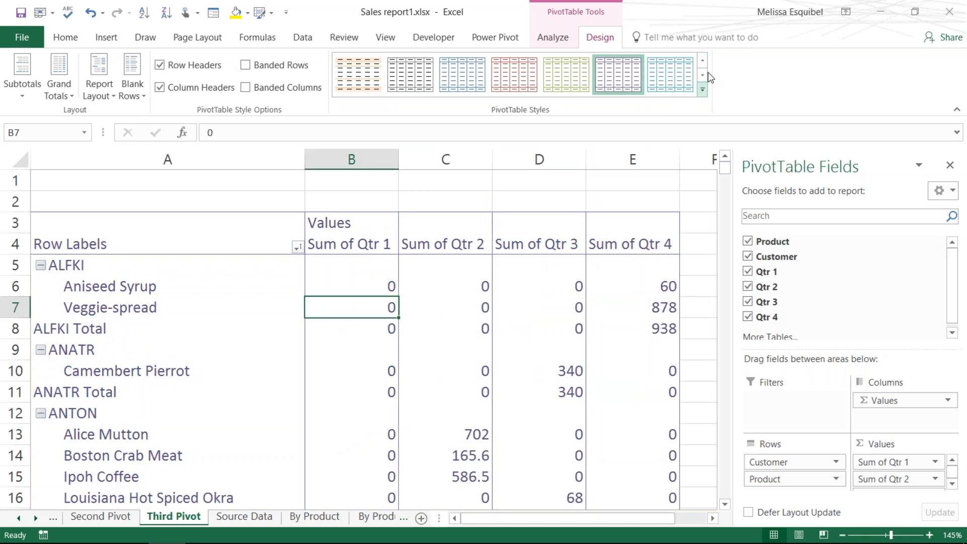
# Step: Apply the light black PivotTable style with bold headers and bold customer totals to the Third Pivot table
pyautogui.click(702, 90)
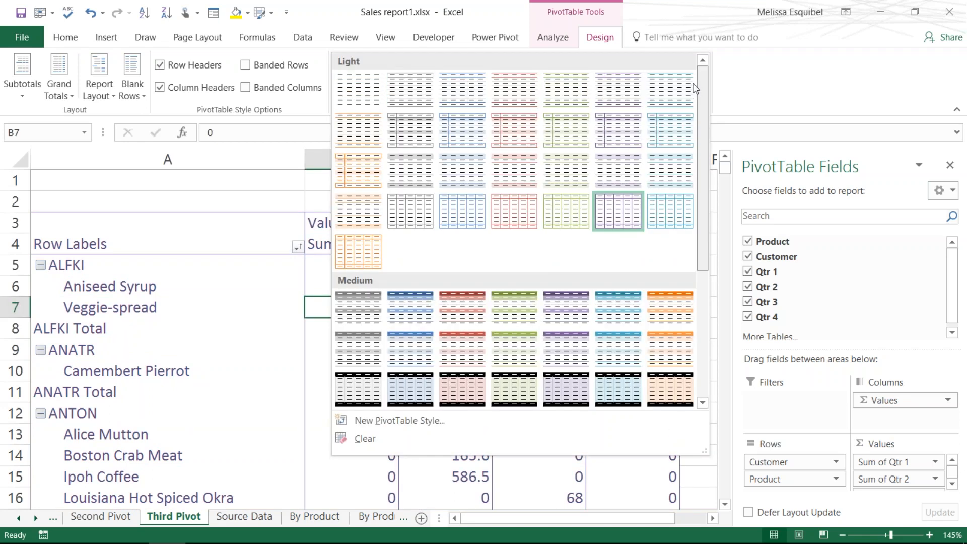
pyautogui.click(351, 87)
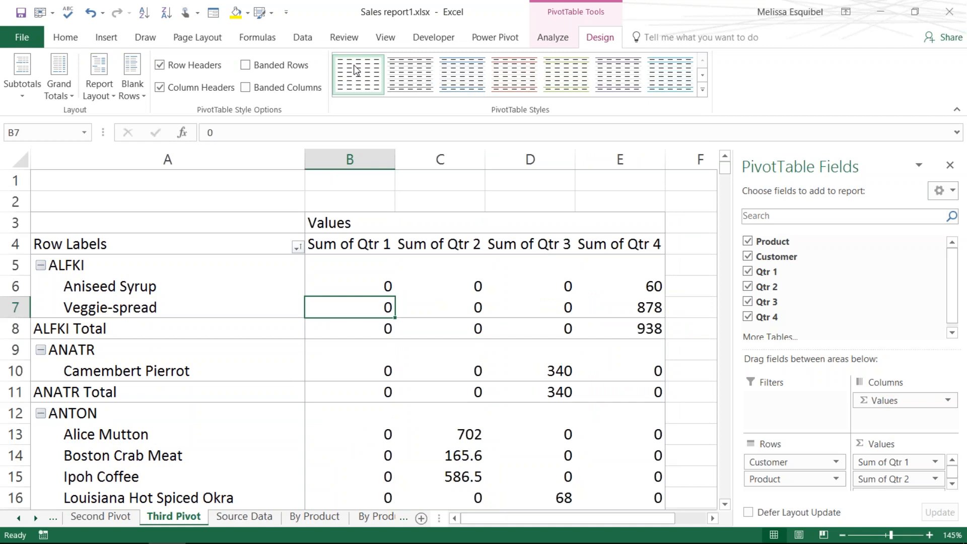
pyautogui.click(410, 75)
pyautogui.click(390, 267)
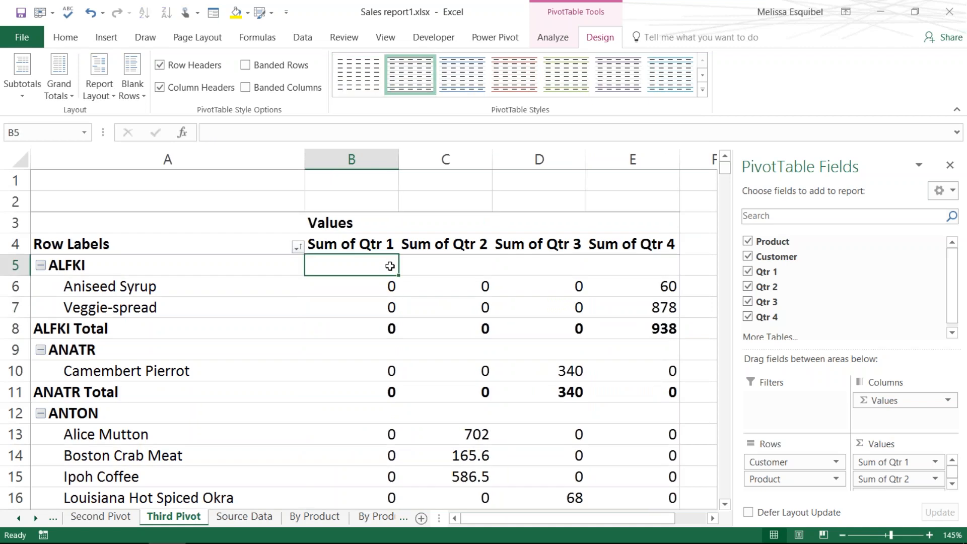
pyautogui.scroll(-2, 383, 350)
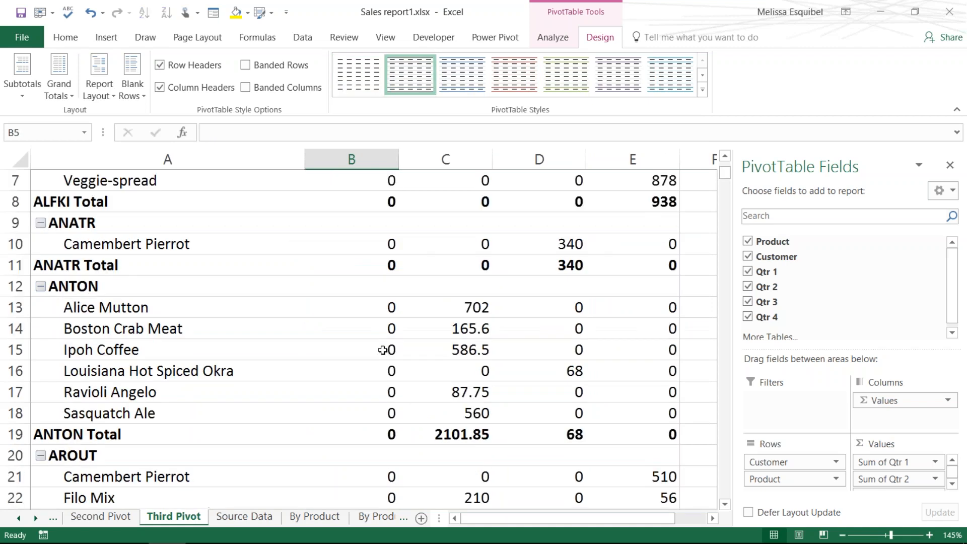
pyautogui.hotkey('alt', 'Tab')
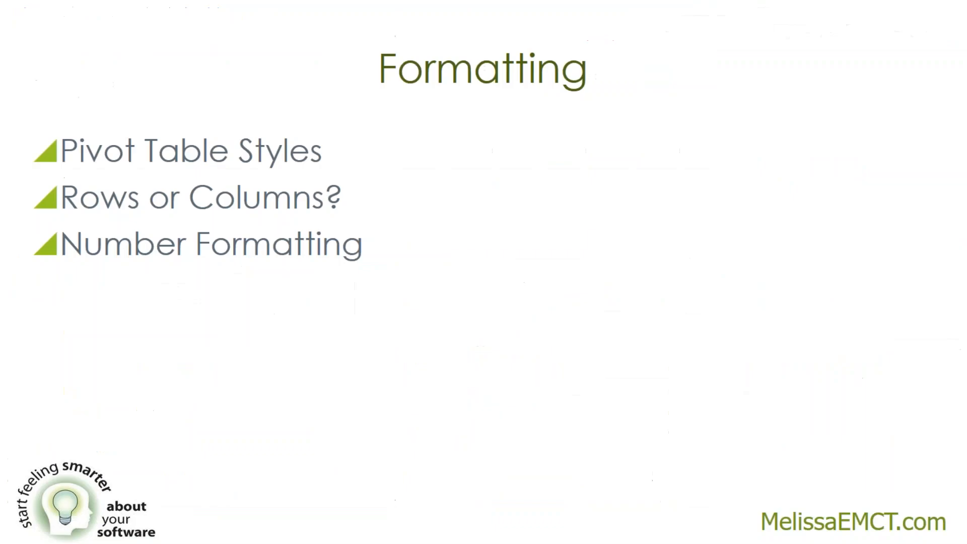
pyautogui.press('Right')
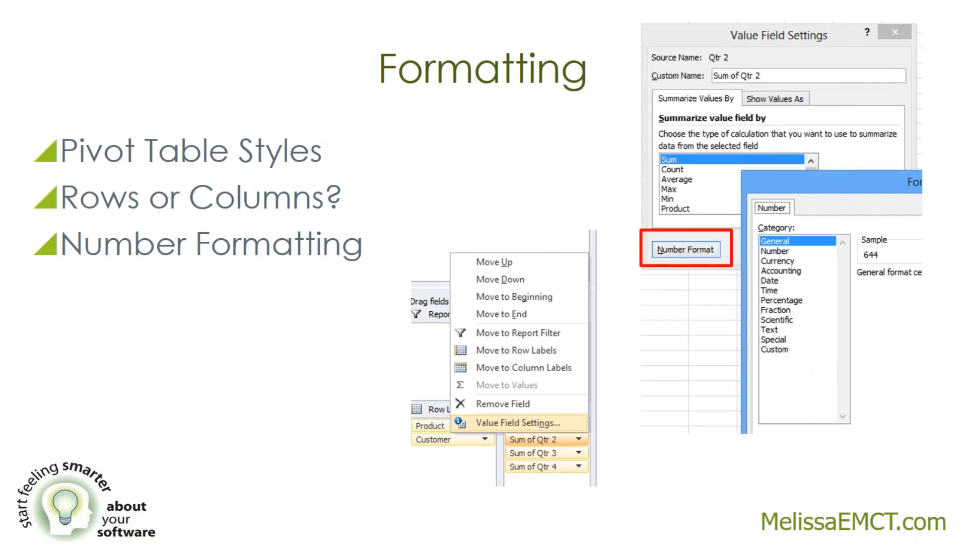
pyautogui.press('Right')
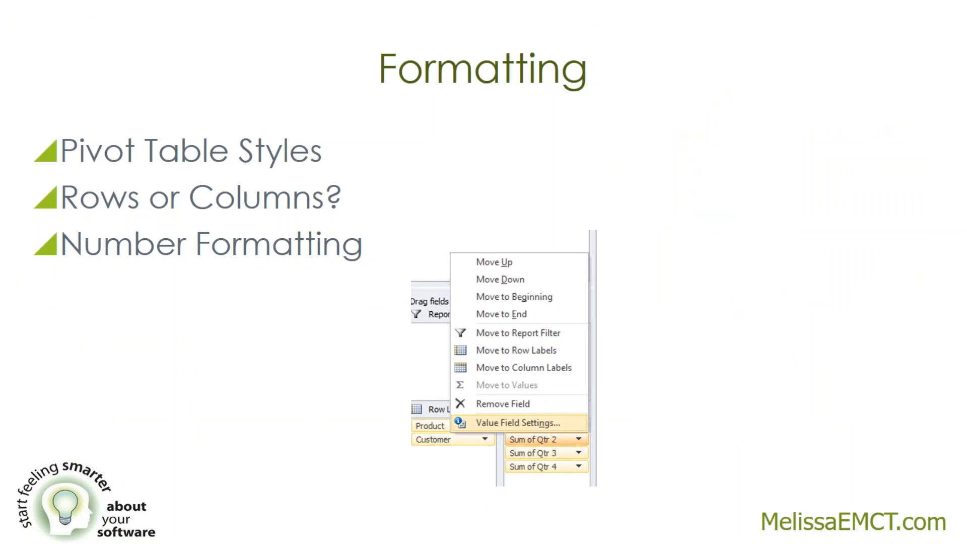
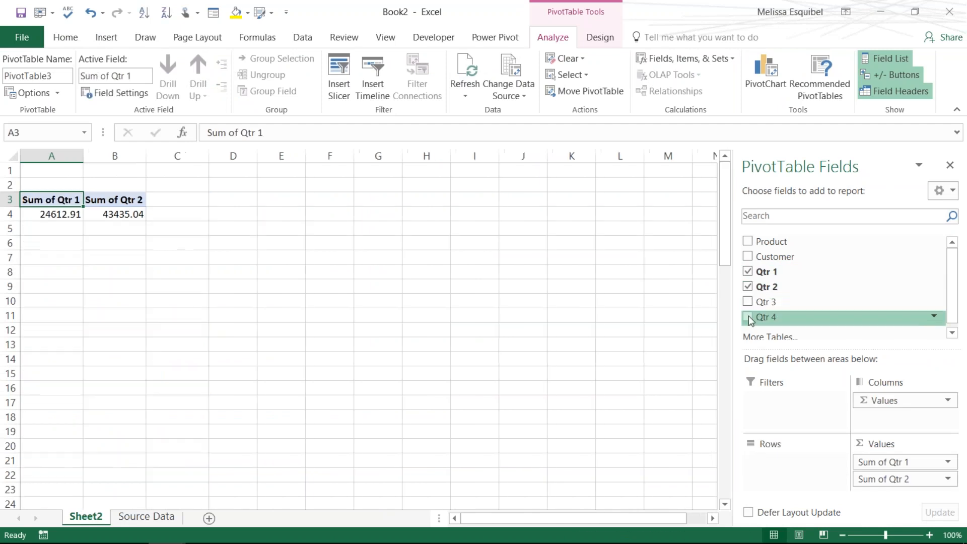
# Step: Place the Qtr 4 field in the Rows area of the Book2 PivotTable and move it to Values
pyautogui.moveTo(748, 317); pyautogui.dragTo(786, 462)
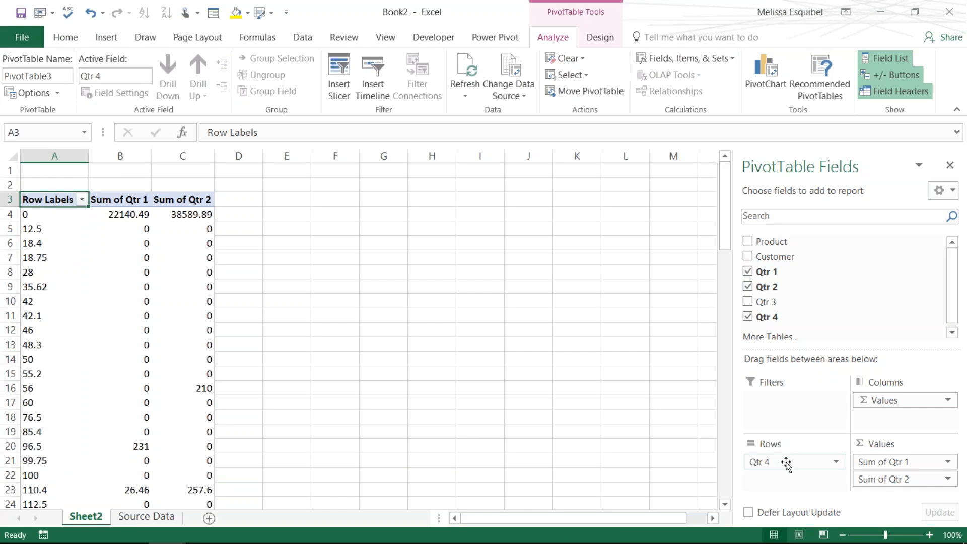
pyautogui.moveTo(786, 464); pyautogui.dragTo(859, 488)
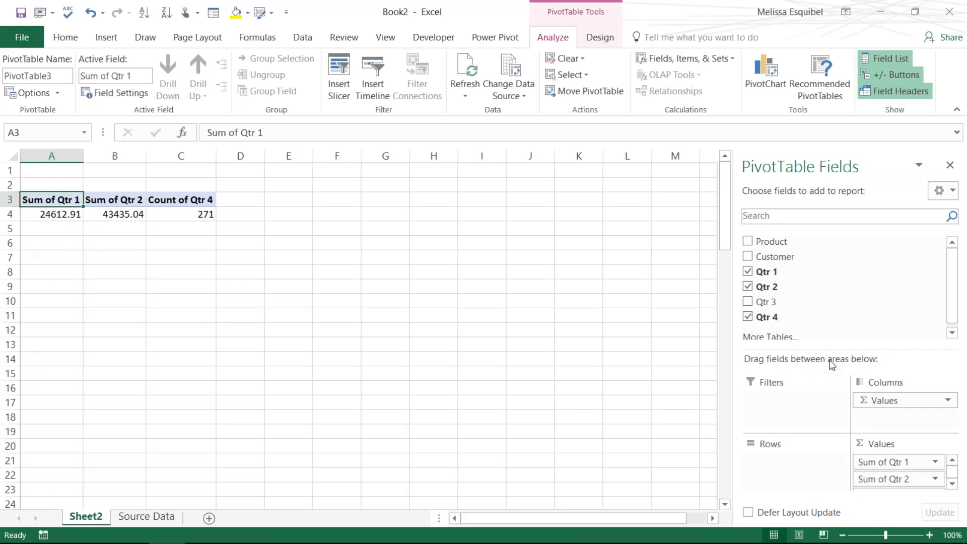
# Step: Enlarge the field areas and change the Qtr 4 value field to be summarized by Sum
pyautogui.moveTo(814, 231); pyautogui.dragTo(814, 232)
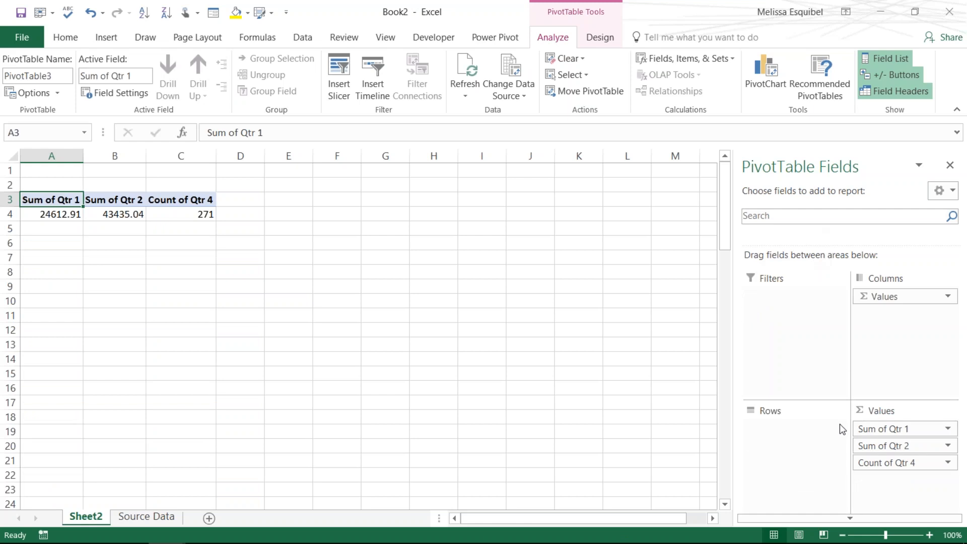
pyautogui.click(863, 464)
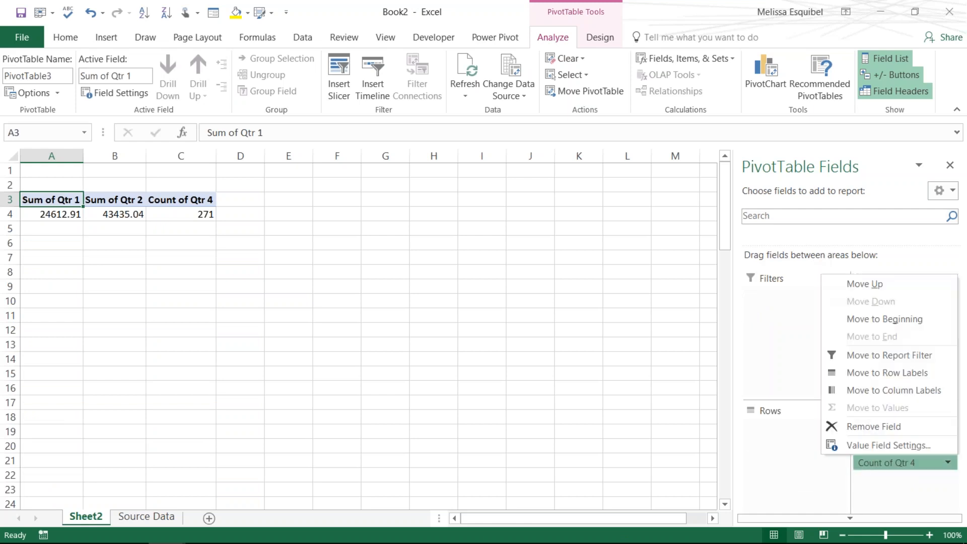
pyautogui.click(872, 445)
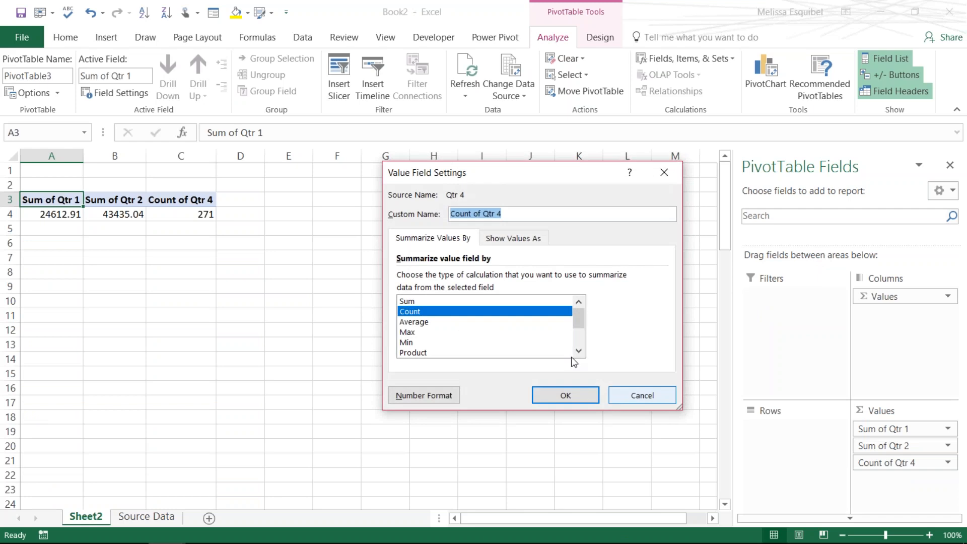
pyautogui.click(496, 301)
pyautogui.click(566, 394)
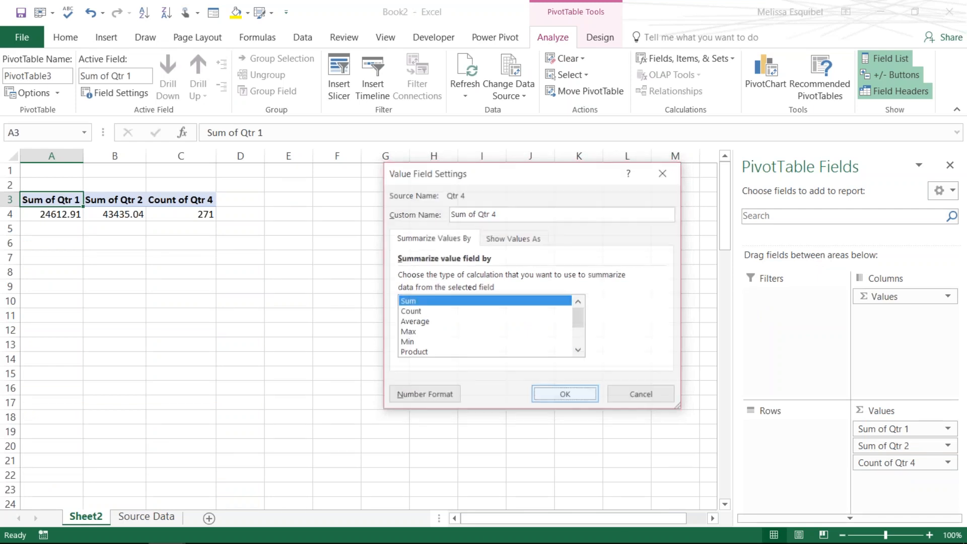
pyautogui.click(127, 221)
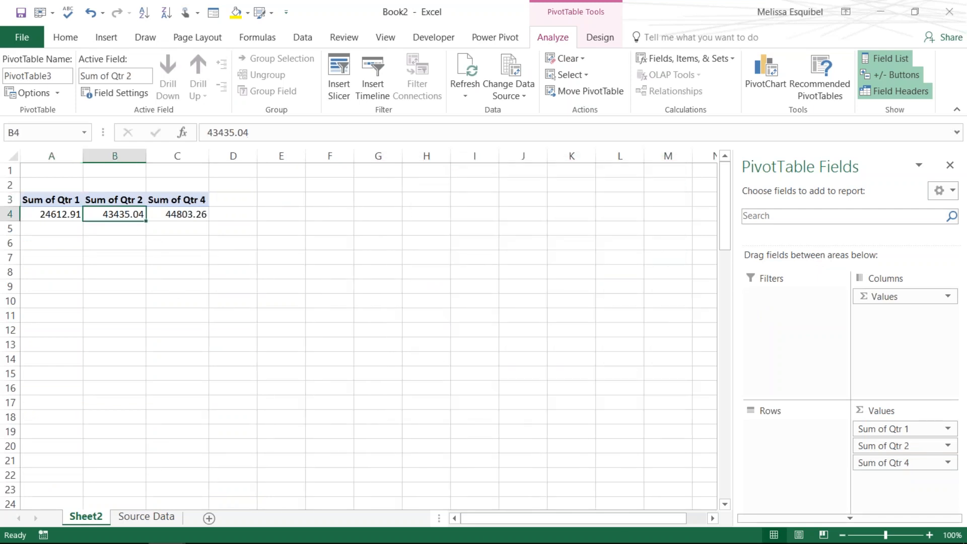
# Step: View the Source Data sheet in Sales report1.xlsx and the Formatting slide, and return to the Book2 workbook
pyautogui.hotkey('alt', 'Tab')
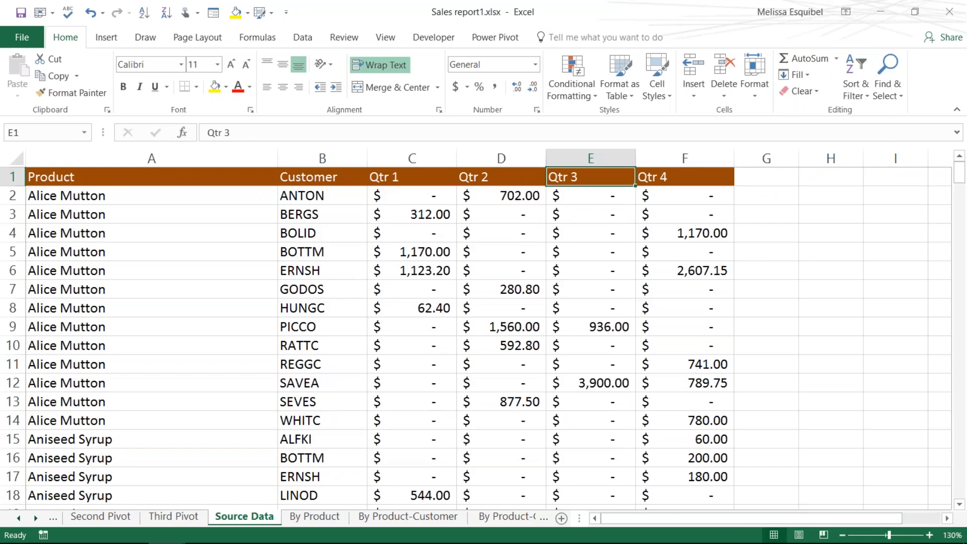
pyautogui.hotkey('alt', 'Tab')
pyautogui.hotkey('alt', 'Tab')
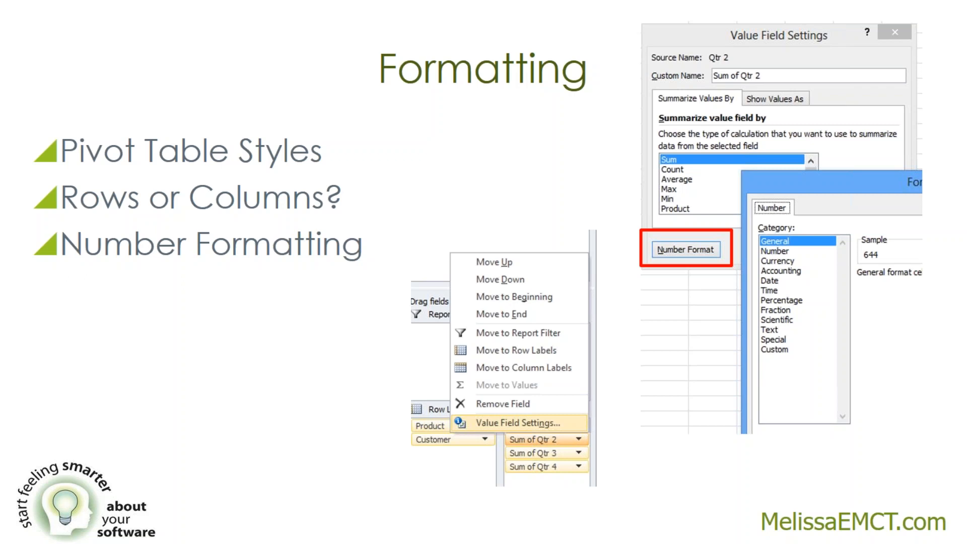
pyautogui.hotkey('alt', 'Tab')
pyautogui.hotkey('alt', 'Tab')
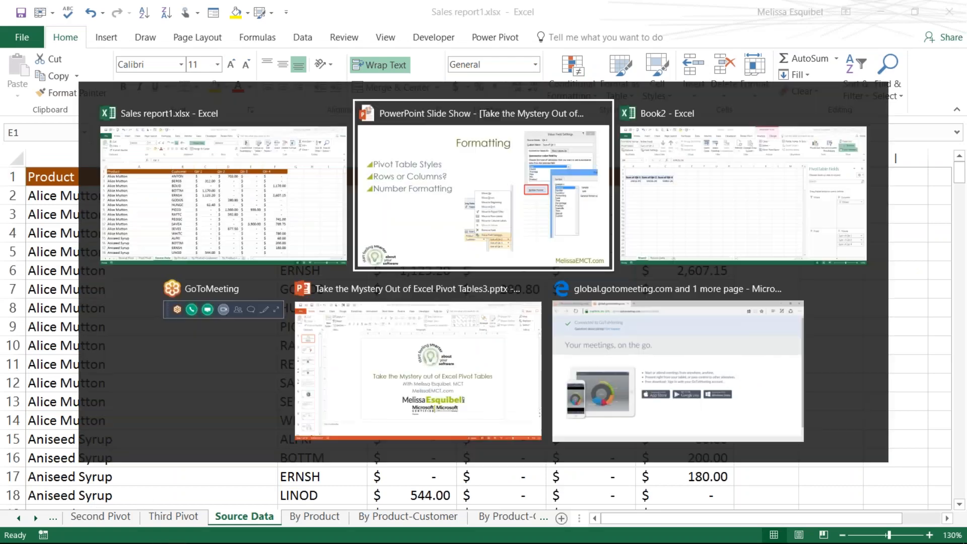
pyautogui.hotkey('alt', 'Tab')
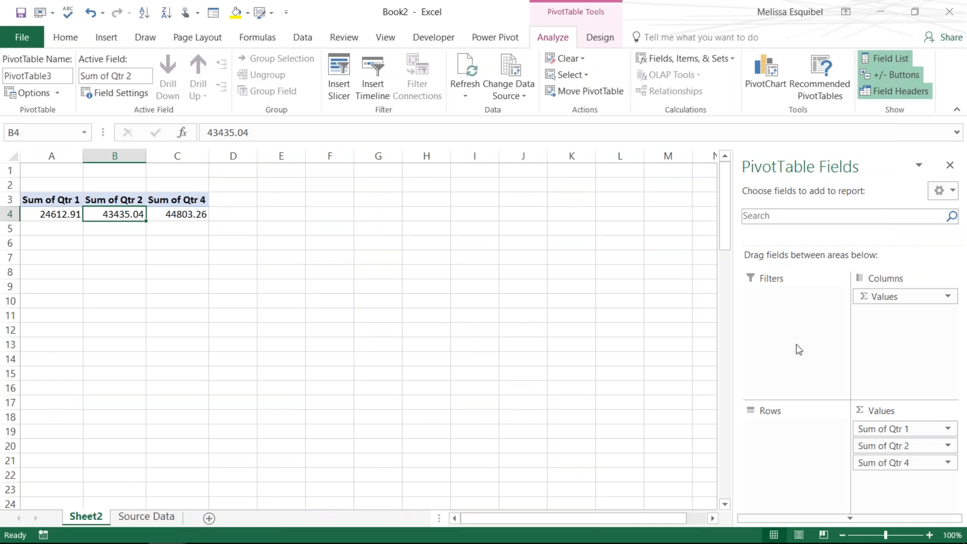
# Step: Bring back the field list and add the Product field to the PivotTable's Rows area
pyautogui.click(183, 216)
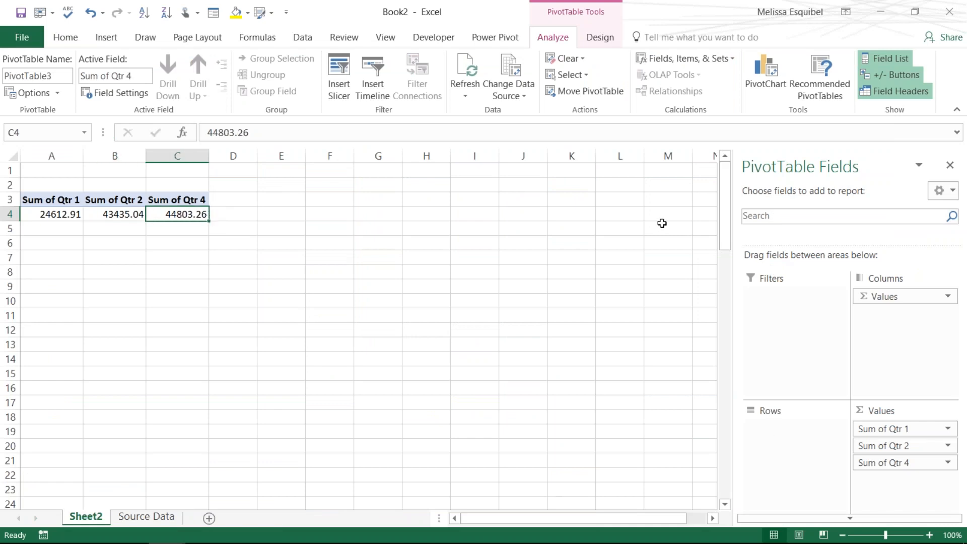
pyautogui.moveTo(800, 246); pyautogui.dragTo(801, 347)
pyautogui.moveTo(760, 245); pyautogui.dragTo(765, 459)
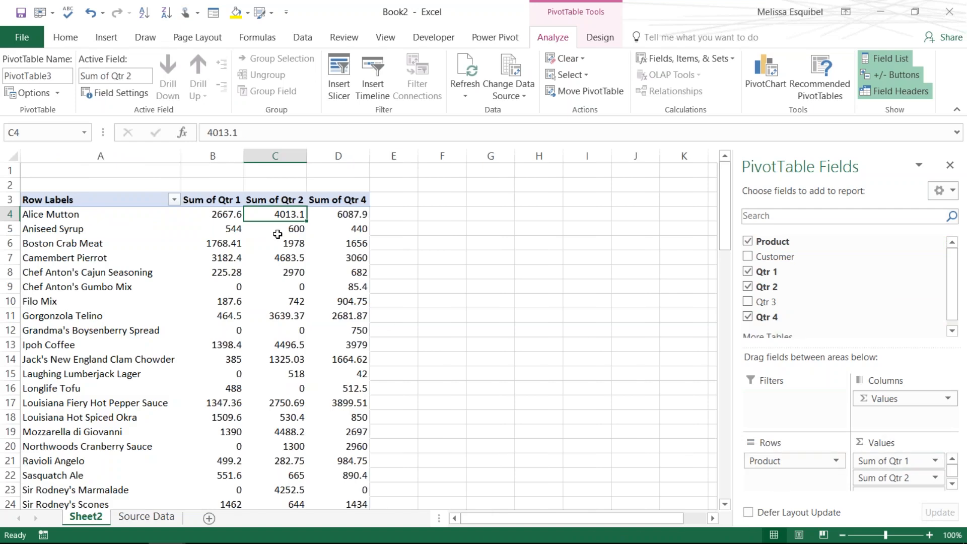
# Step: Set the number format of the Sum of Qtr 1 value field to Accounting in the PivotTable
pyautogui.click(70, 39)
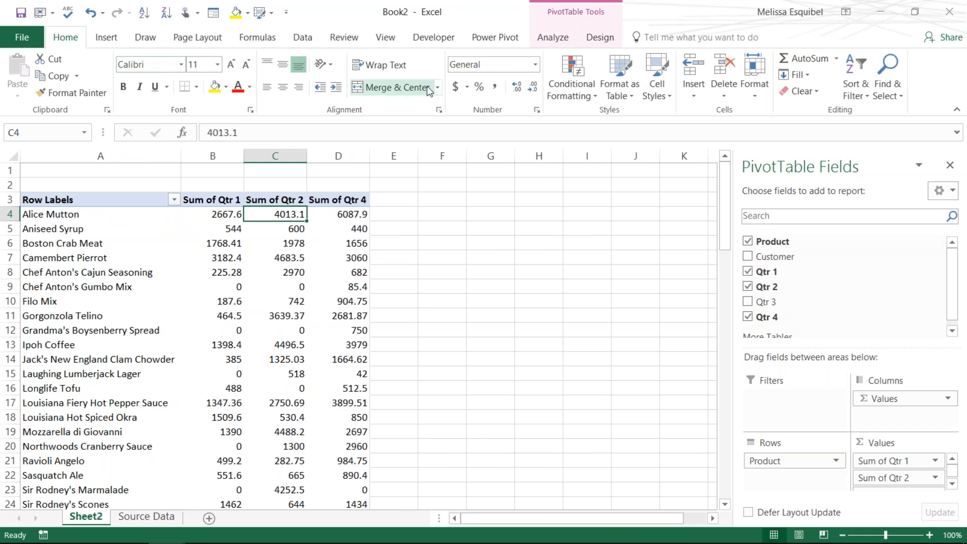
pyautogui.click(905, 461)
pyautogui.click(876, 444)
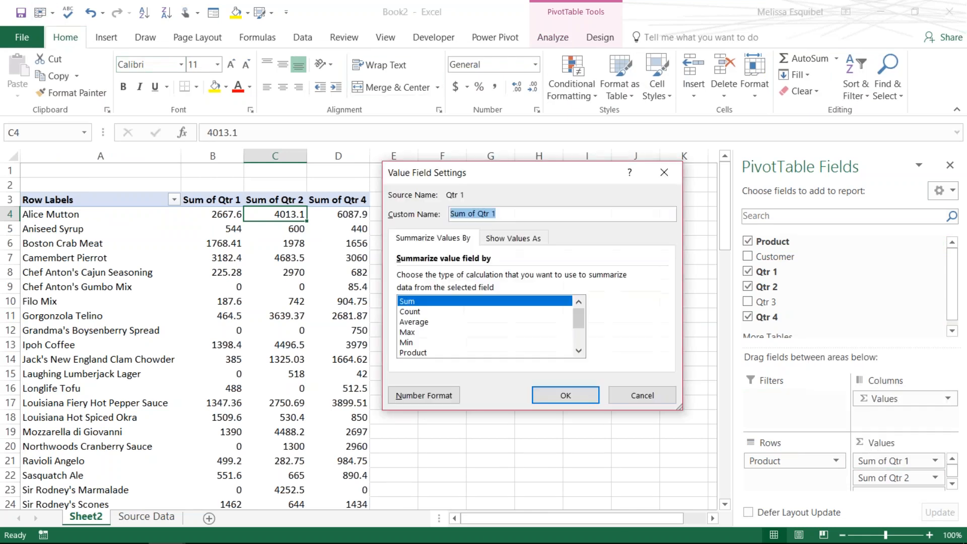
pyautogui.click(432, 401)
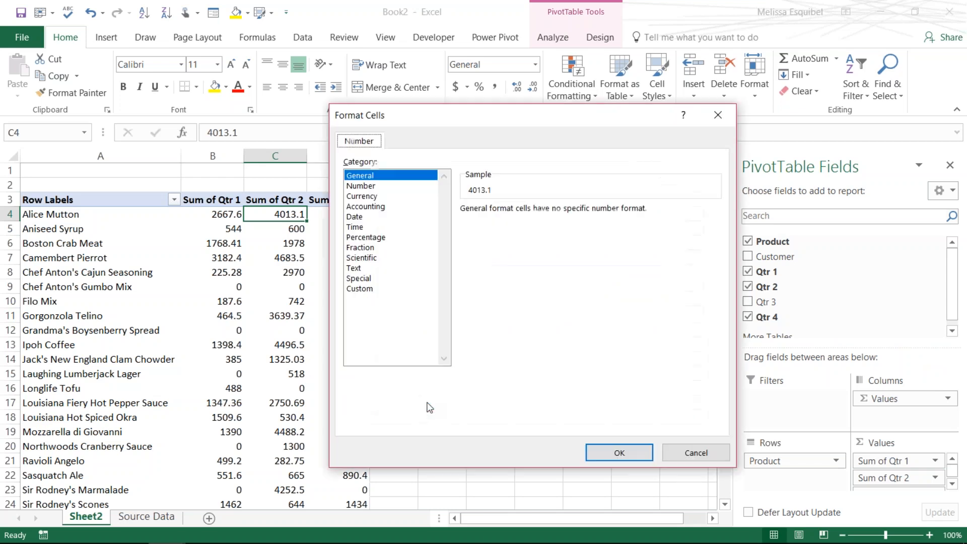
pyautogui.click(371, 208)
pyautogui.click(628, 453)
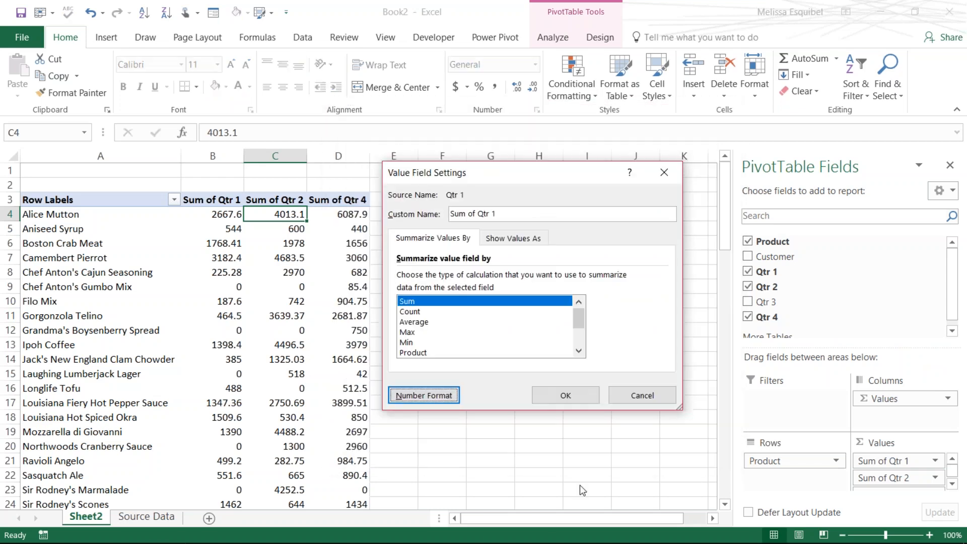
pyautogui.click(566, 395)
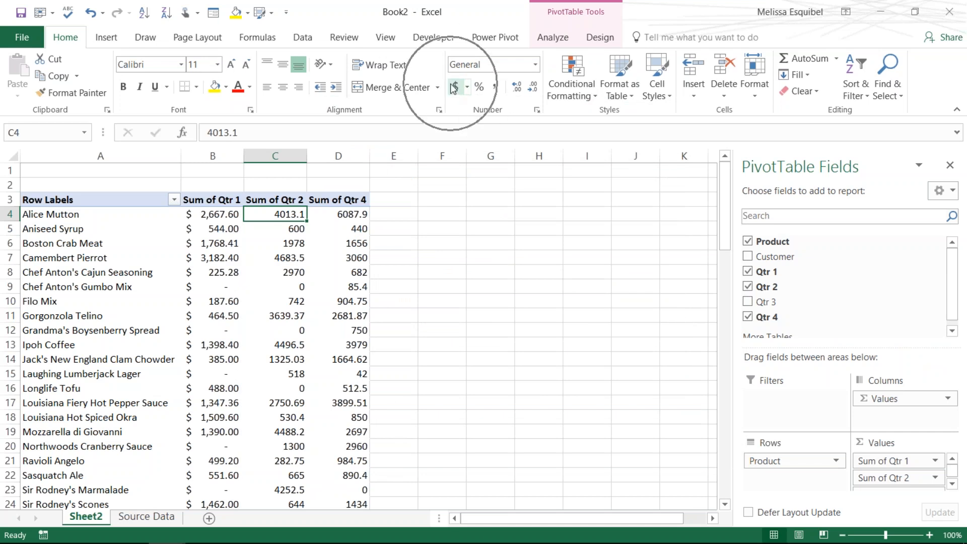
# Step: Apply the Accounting number format to the Sum of Qtr 2 value field through its value field settings
pyautogui.rightClick(280, 220)
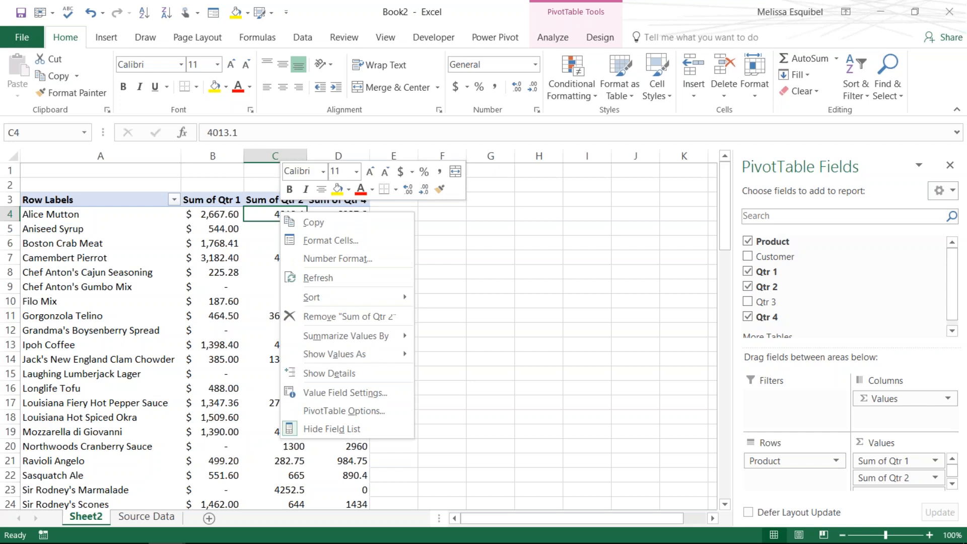
pyautogui.click(356, 401)
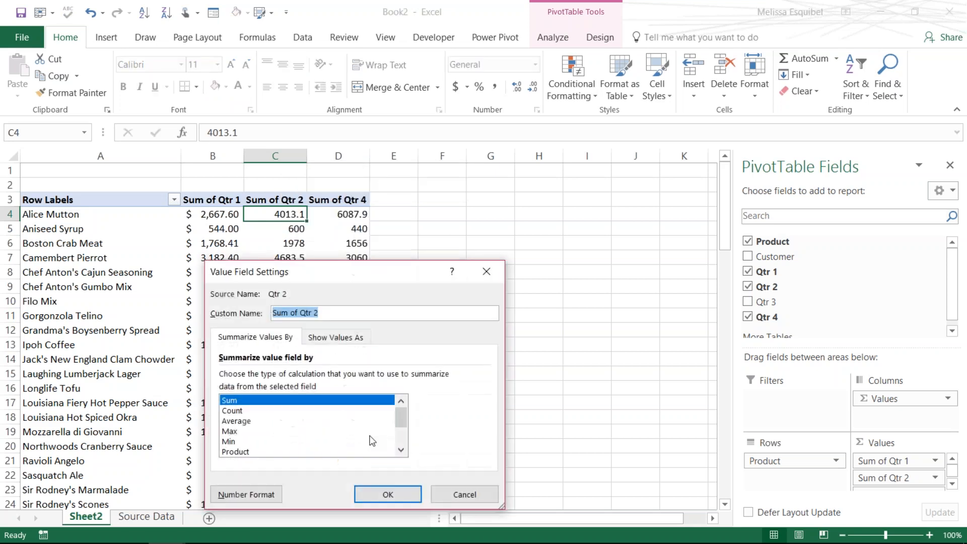
pyautogui.click(244, 494)
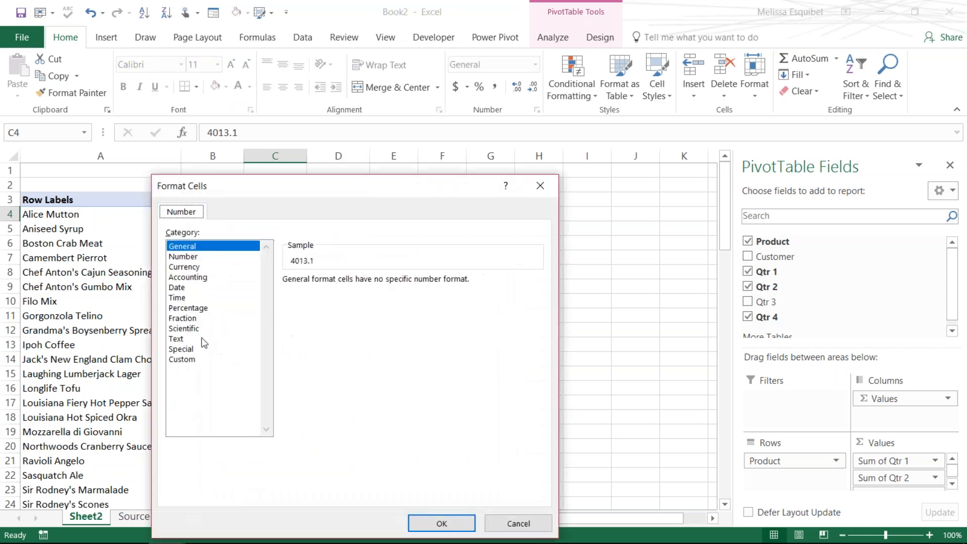
pyautogui.click(205, 277)
pyautogui.click(441, 523)
pyautogui.click(410, 494)
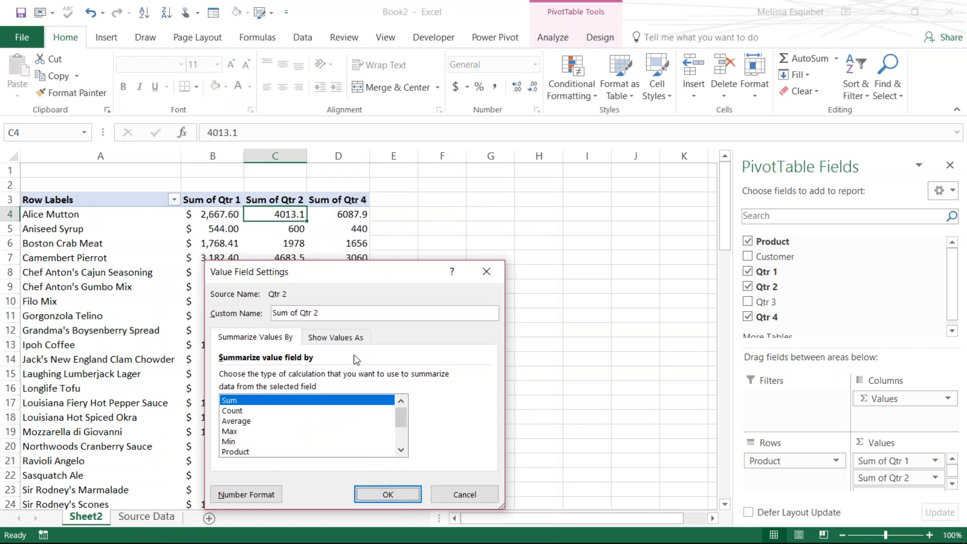
pyautogui.click(398, 493)
# Step: Give the Sum of Qtr 4 value field the Accounting number format in its value field settings
pyautogui.click(337, 211)
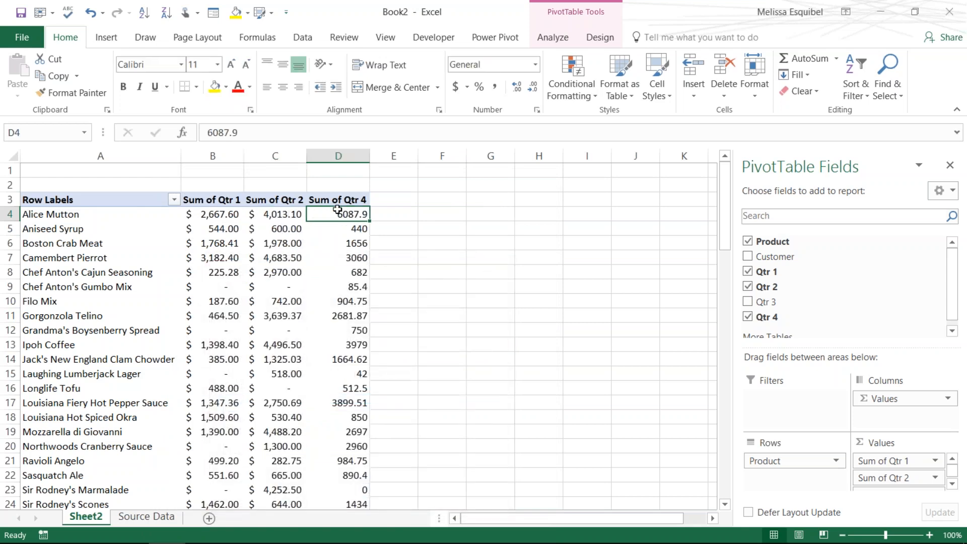
pyautogui.rightClick(338, 211)
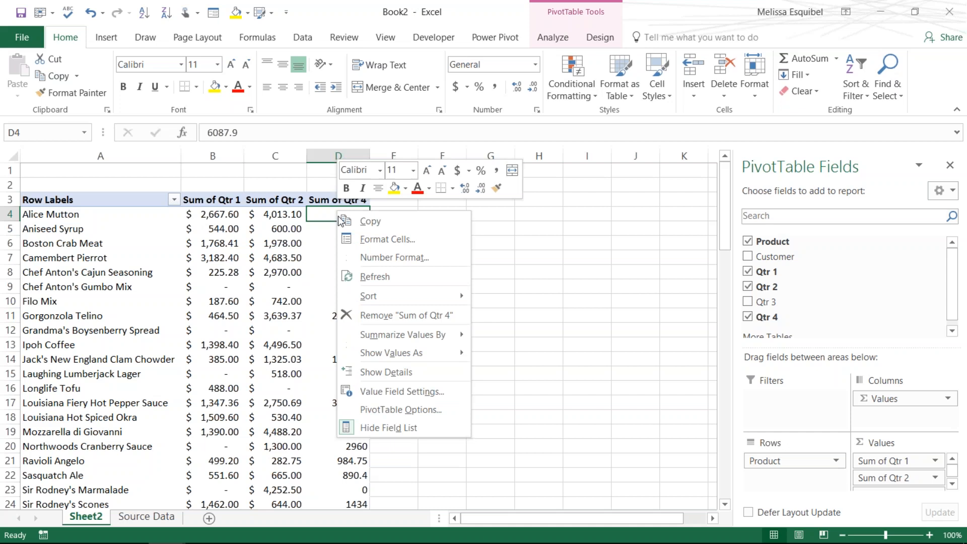
pyautogui.click(398, 392)
pyautogui.click(301, 494)
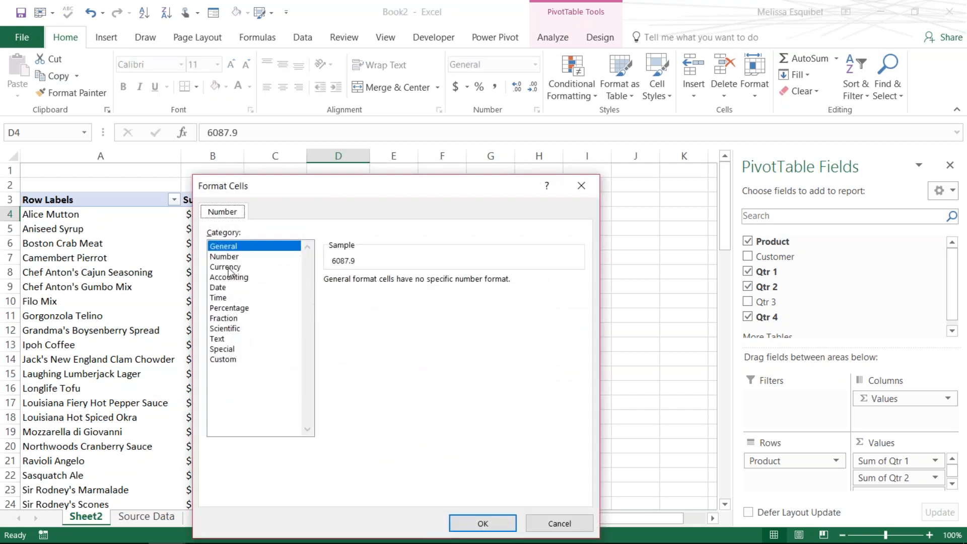
pyautogui.click(230, 276)
pyautogui.click(461, 524)
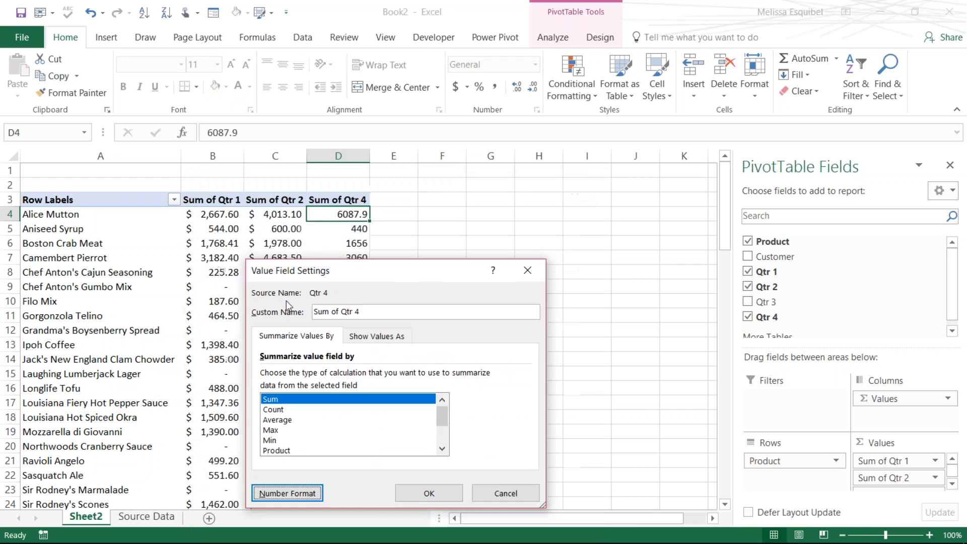
pyautogui.click(427, 492)
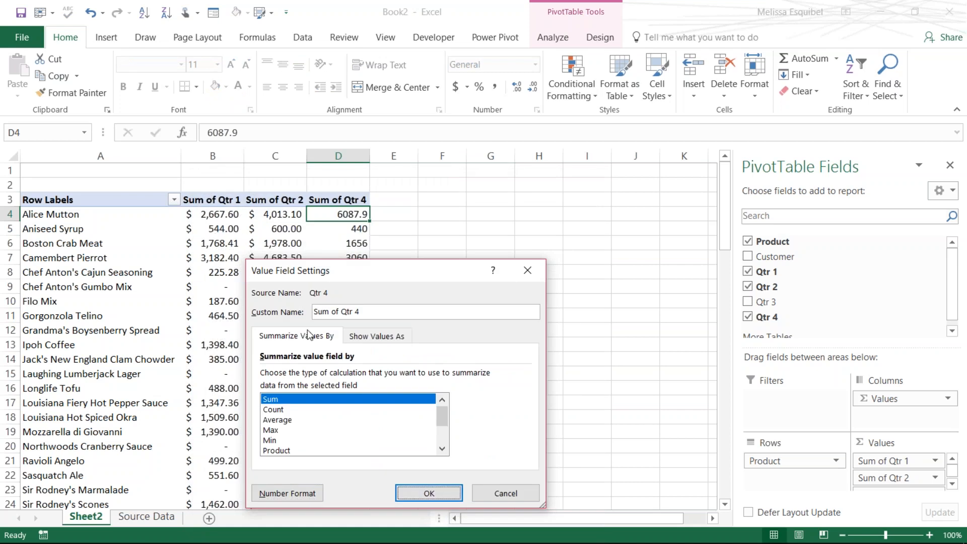
pyautogui.click(258, 257)
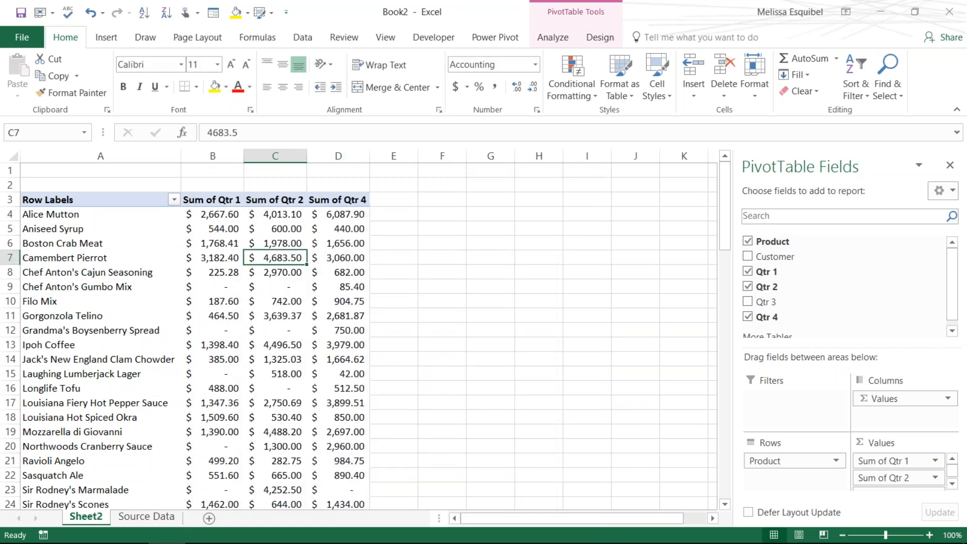
# Step: Switch to the slide show, advance from the Formatting slide to the Sparklines slide, and return to the Book2 workbook
pyautogui.click(552, 37)
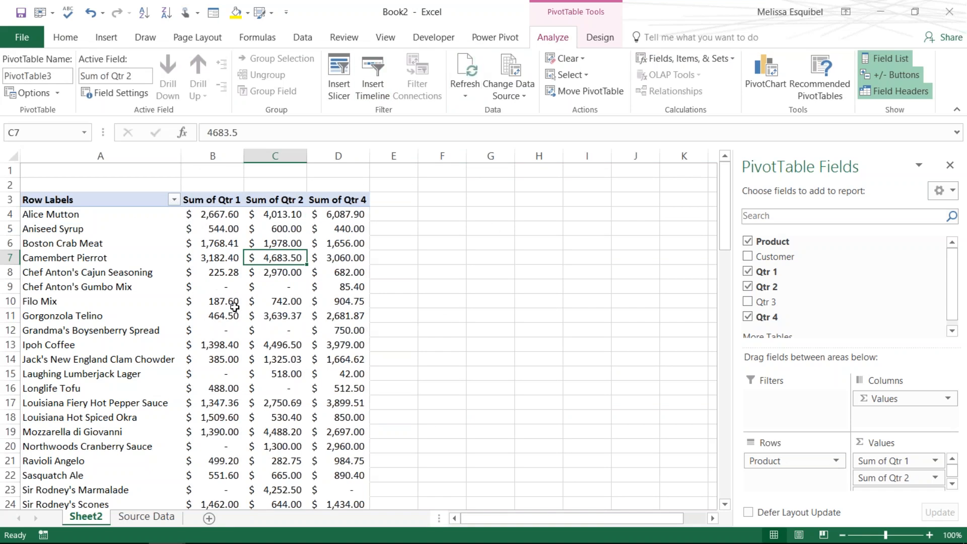
pyautogui.moveTo(235, 307)
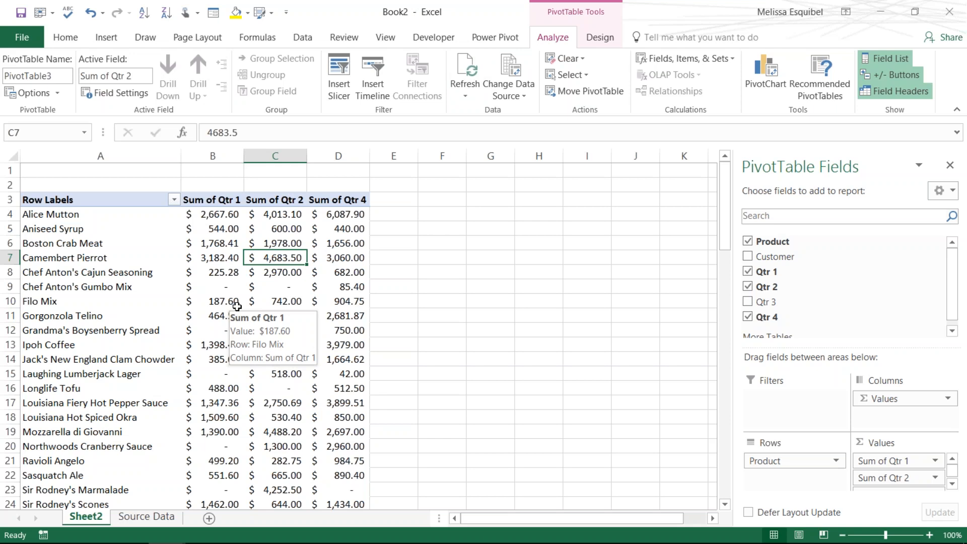
pyautogui.hotkey('alt', 'Tab')
pyautogui.press('Tab')
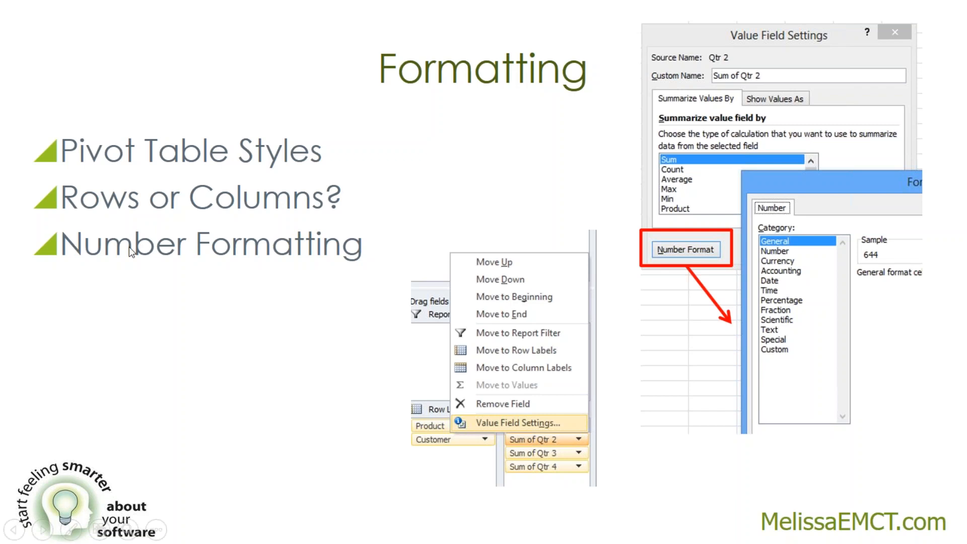
pyautogui.click(211, 128)
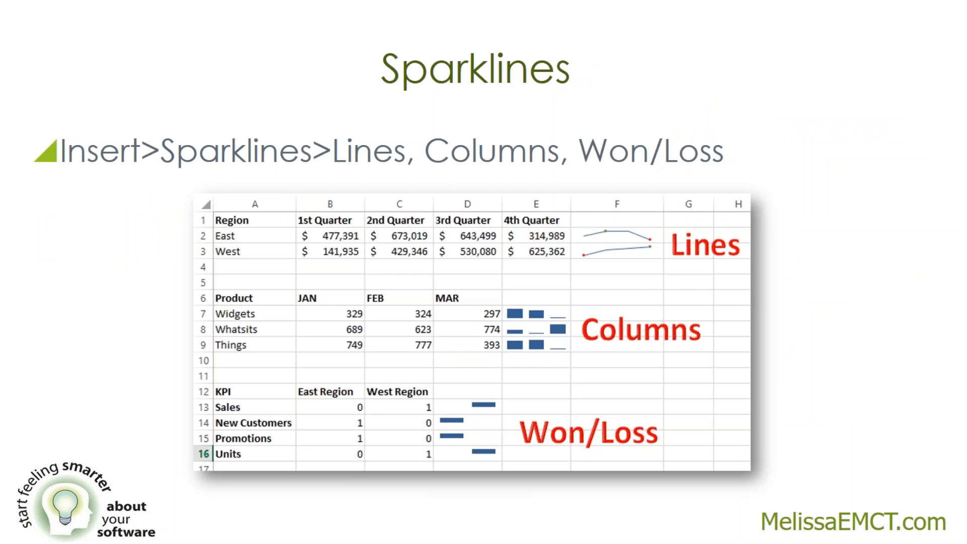
pyautogui.hotkey('alt', 'Tab')
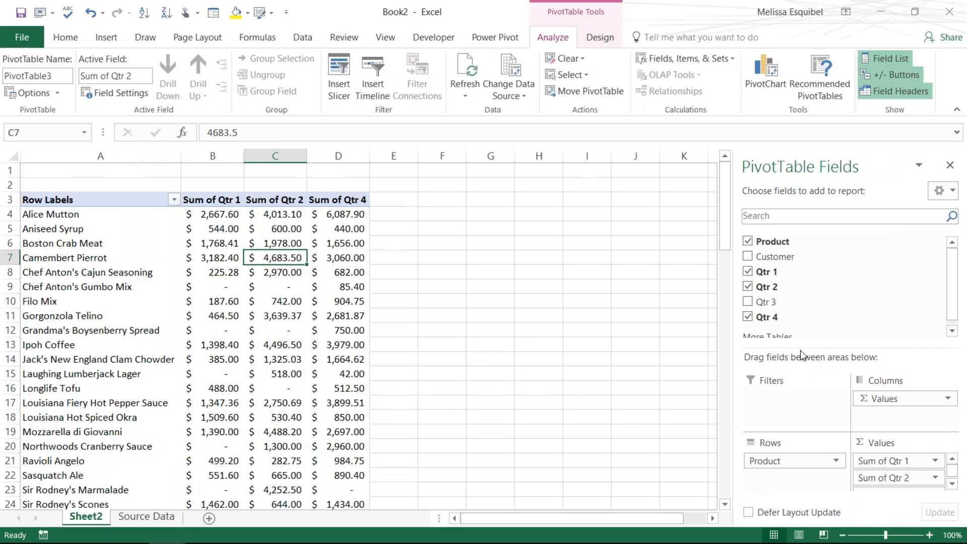
# Step: Close the Book2 workbook, saving it to the Desktop as Book2-format
pyautogui.click(949, 7)
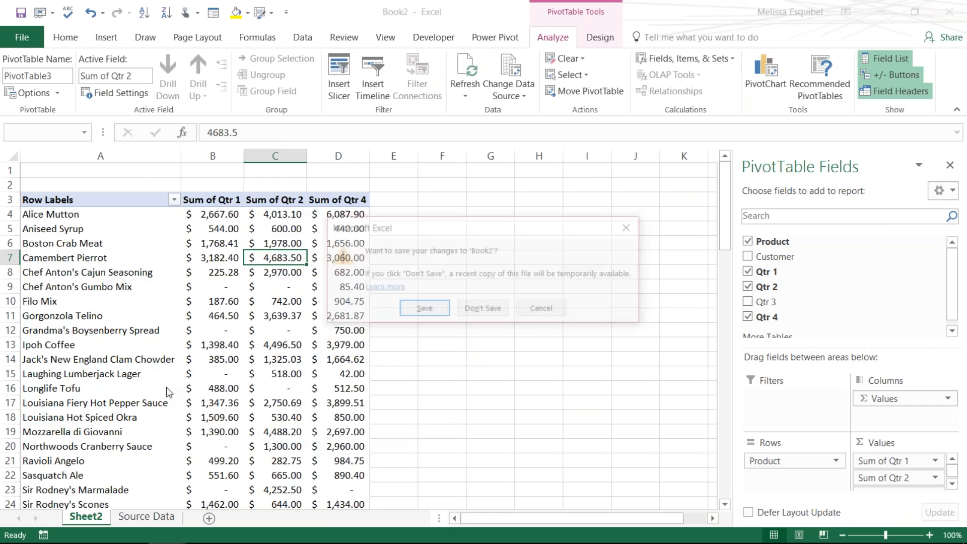
pyautogui.click(421, 310)
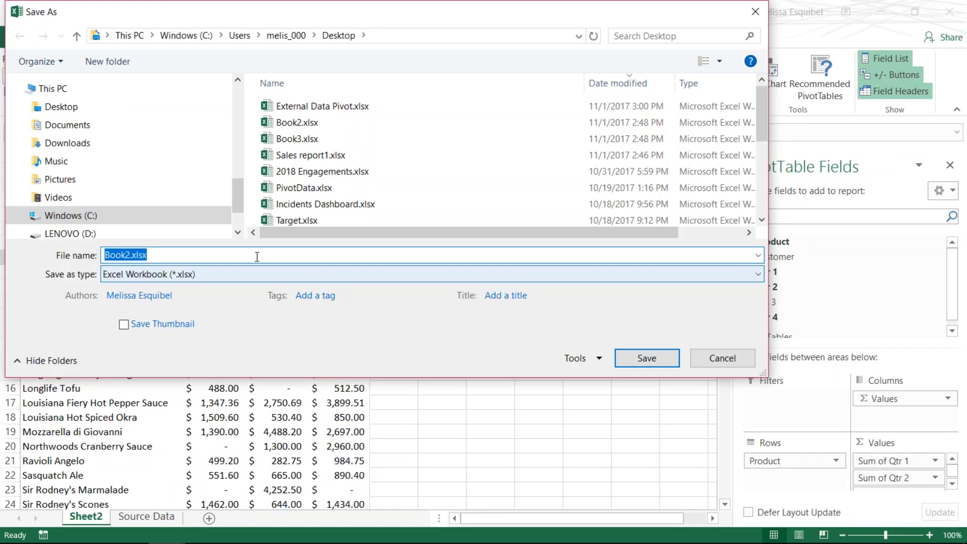
pyautogui.click(257, 256)
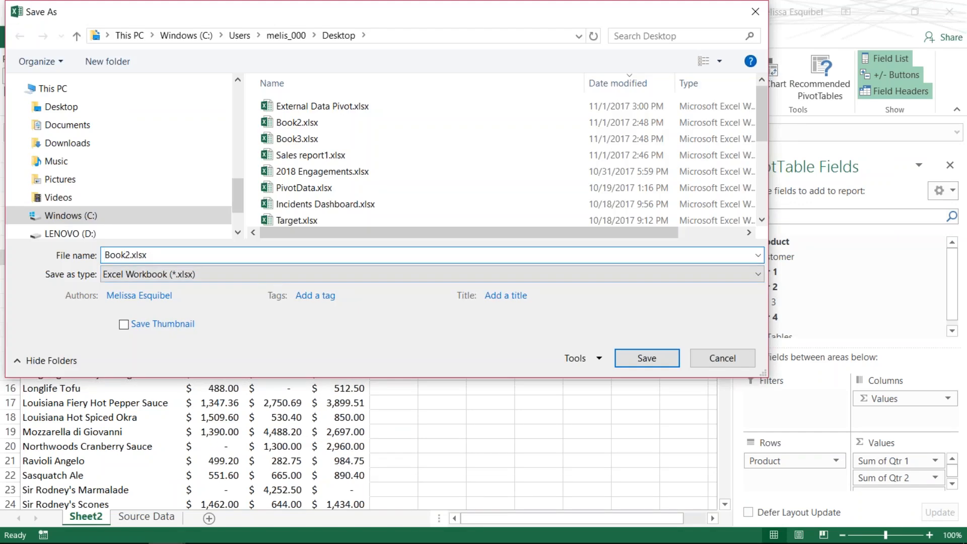
pyautogui.press('BackSpace')
pyautogui.press('BackSpace')
pyautogui.press('BackSpace')
pyautogui.press('BackSpace')
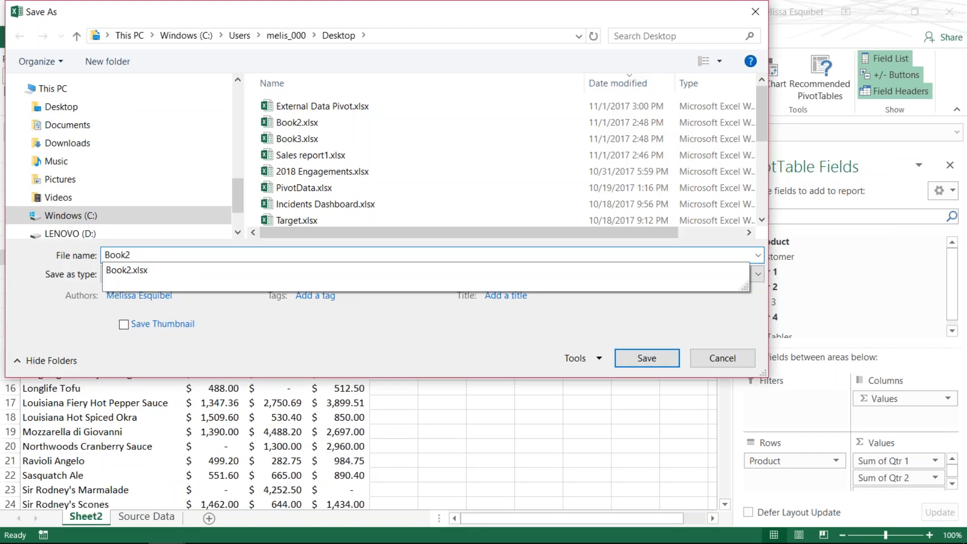
pyautogui.write('-format')
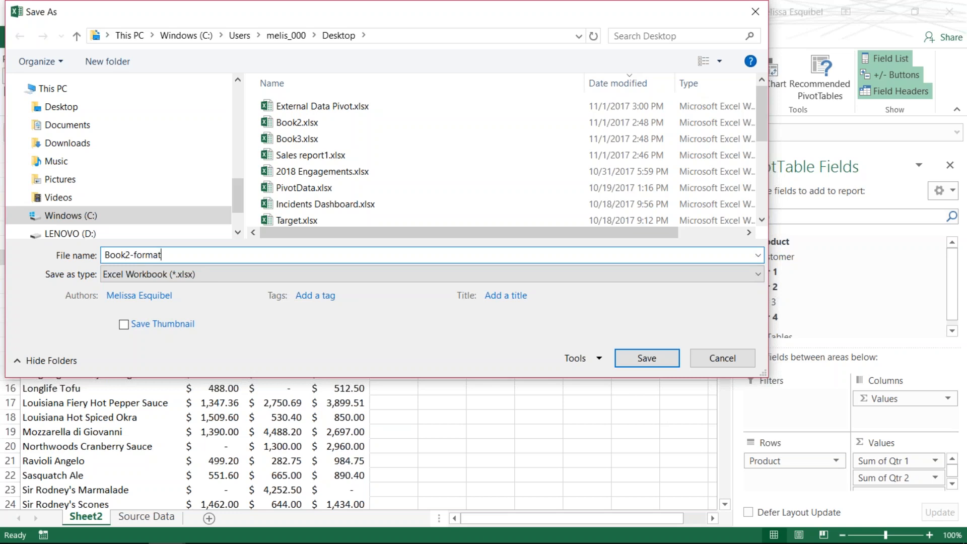
pyautogui.press('Return')
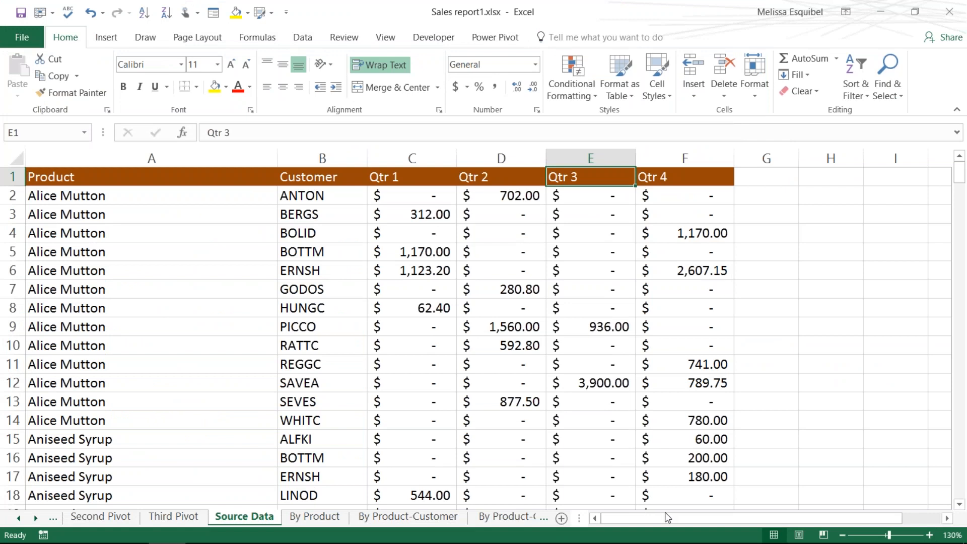
# Step: Open the By Product-Customer Filtered sheet in Sales report1.xlsx
pyautogui.hotkey('ctrl', 'n')
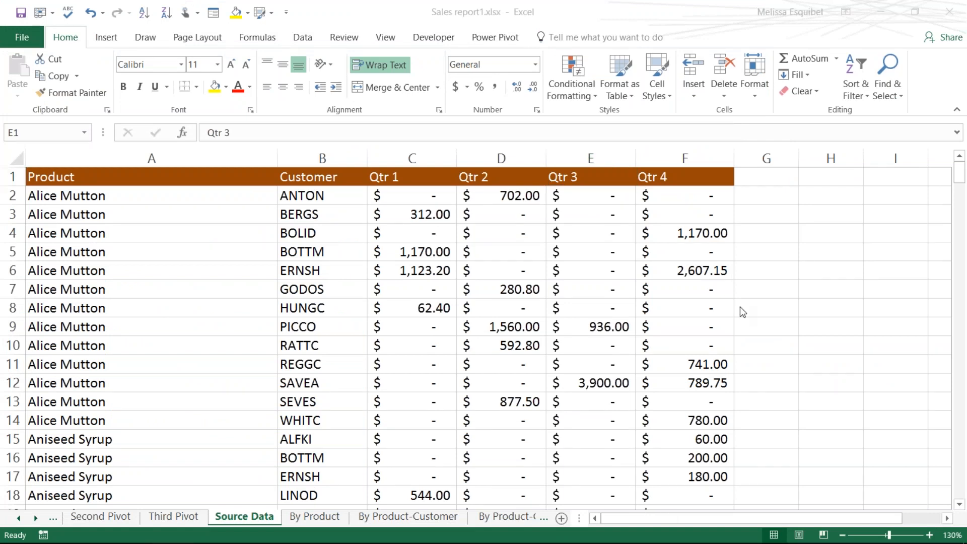
pyautogui.click(35, 519)
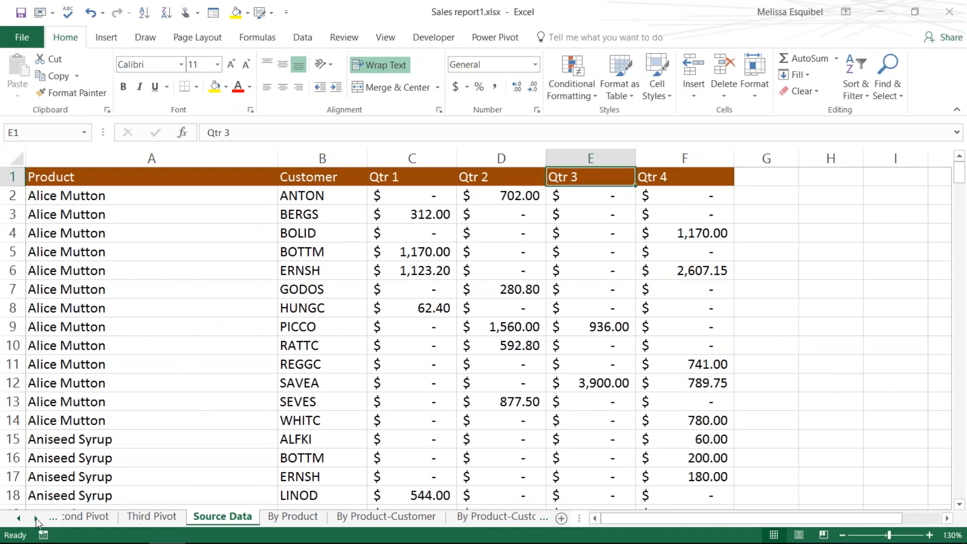
pyautogui.click(35, 519)
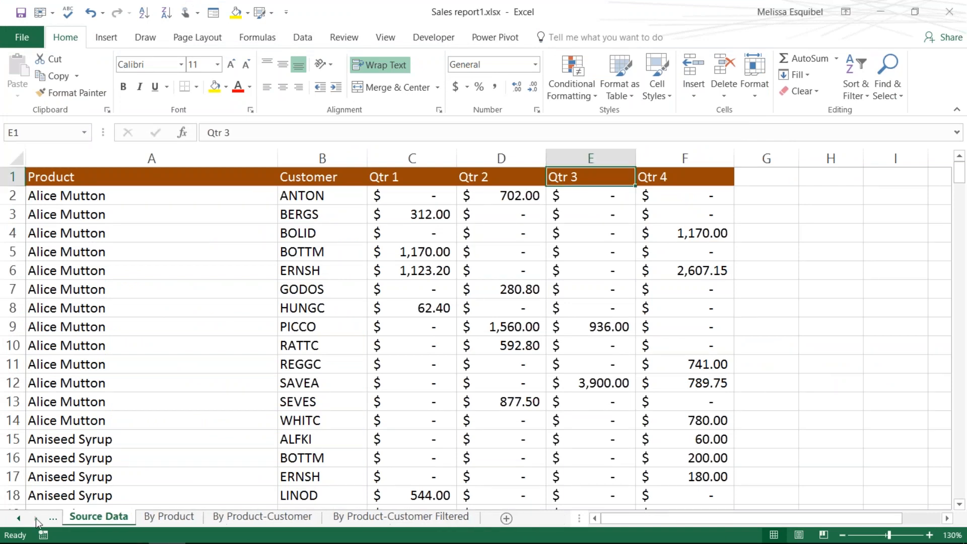
pyautogui.click(389, 516)
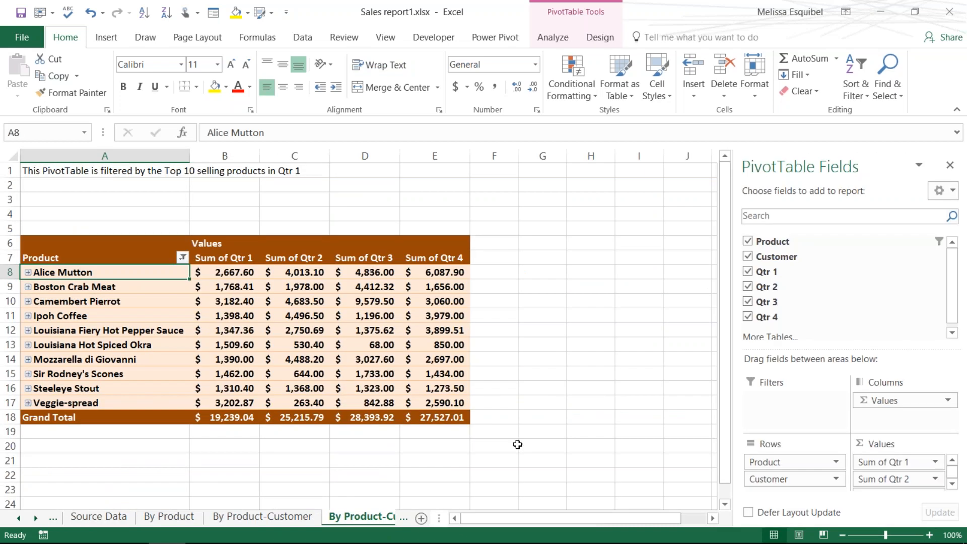
pyautogui.click(367, 521)
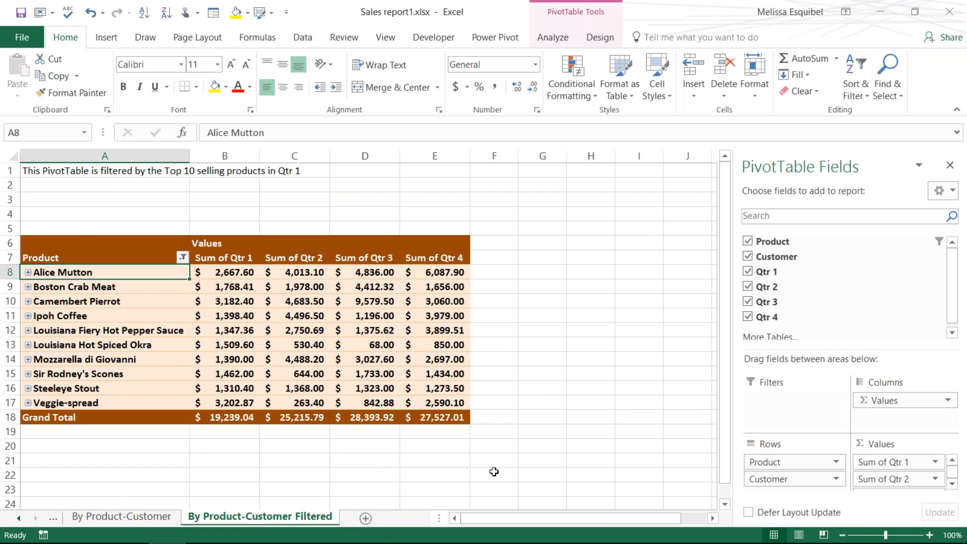
pyautogui.scroll(1, 676, 430)
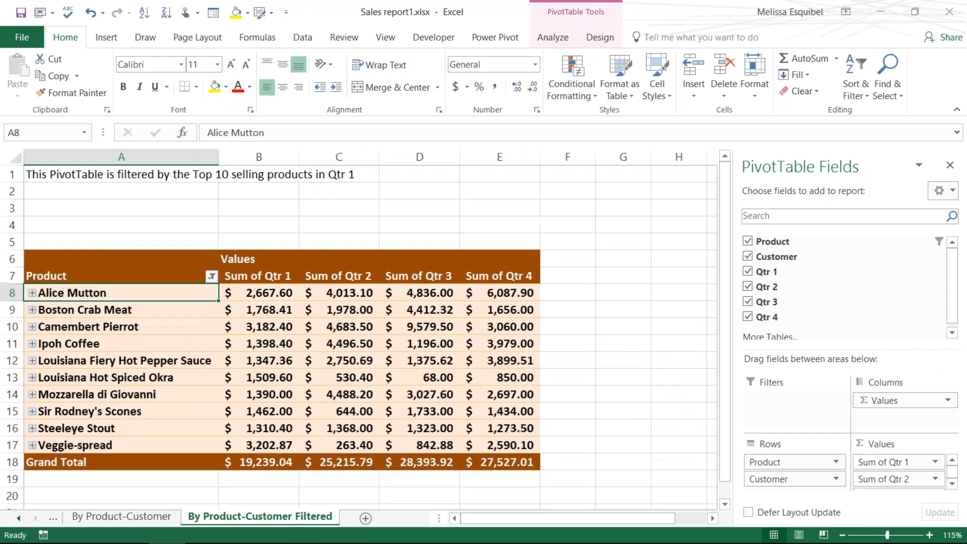
# Step: Insert line sparklines in F8:F17 beside the PivotTable, using the quarterly values in B8:E17 as the data range
pyautogui.moveTo(724, 469); pyautogui.dragTo(721, 485)
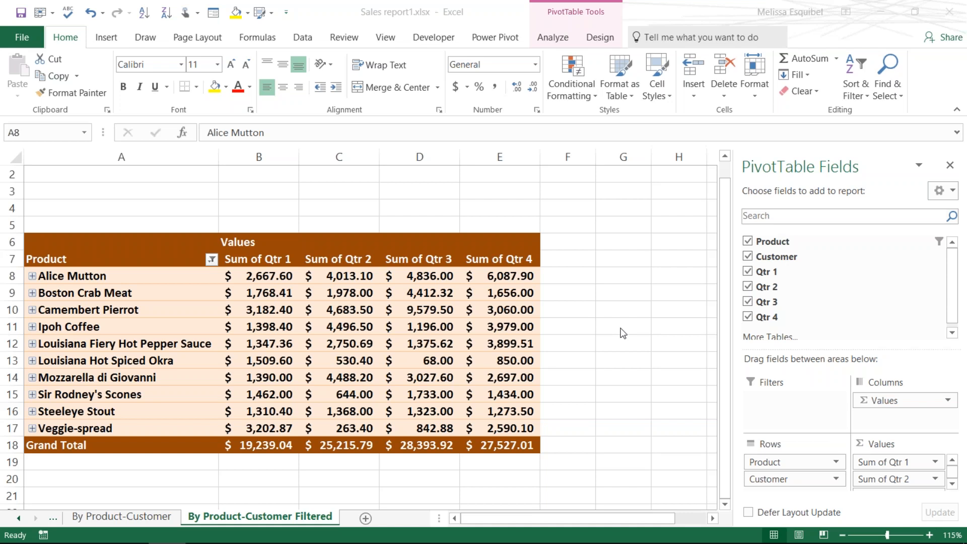
pyautogui.click(567, 274)
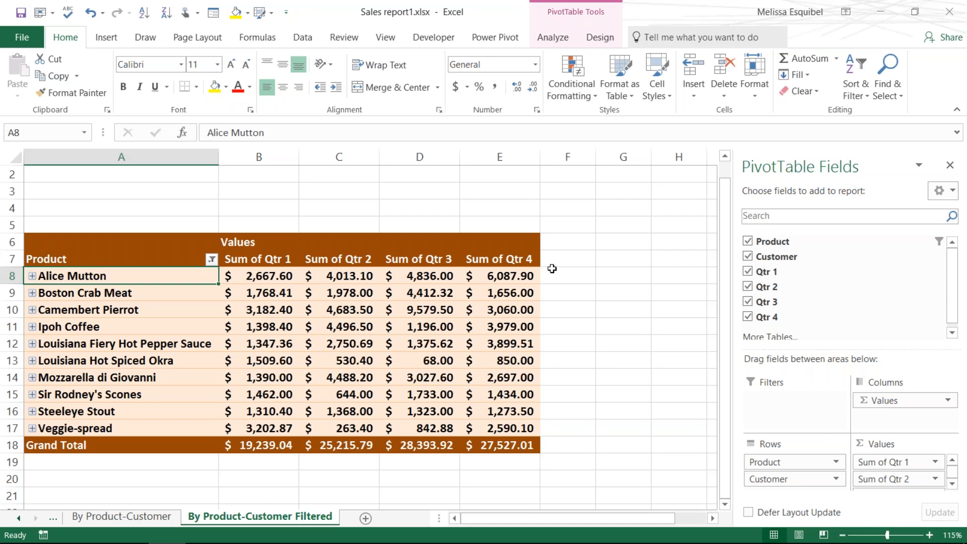
pyautogui.moveTo(554, 272); pyautogui.dragTo(566, 423)
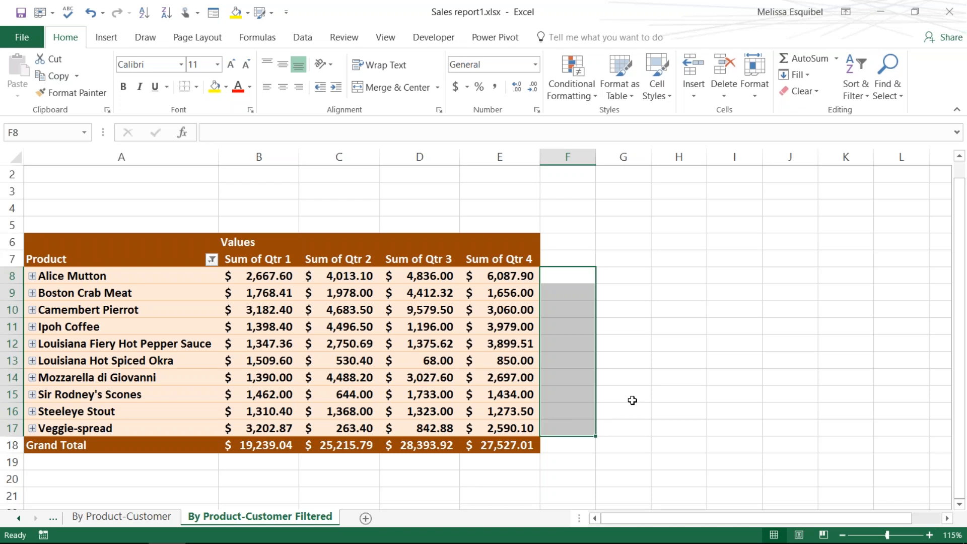
pyautogui.click(110, 39)
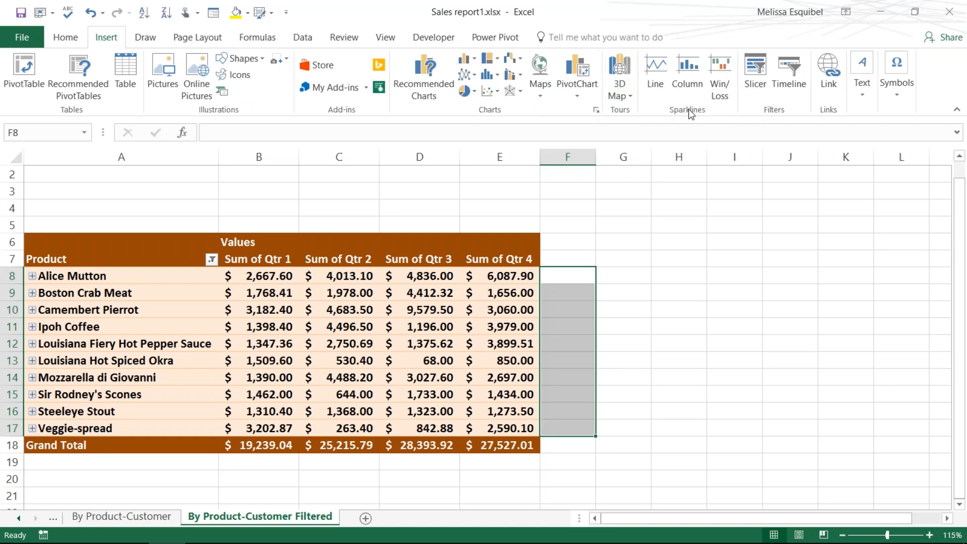
pyautogui.click(656, 82)
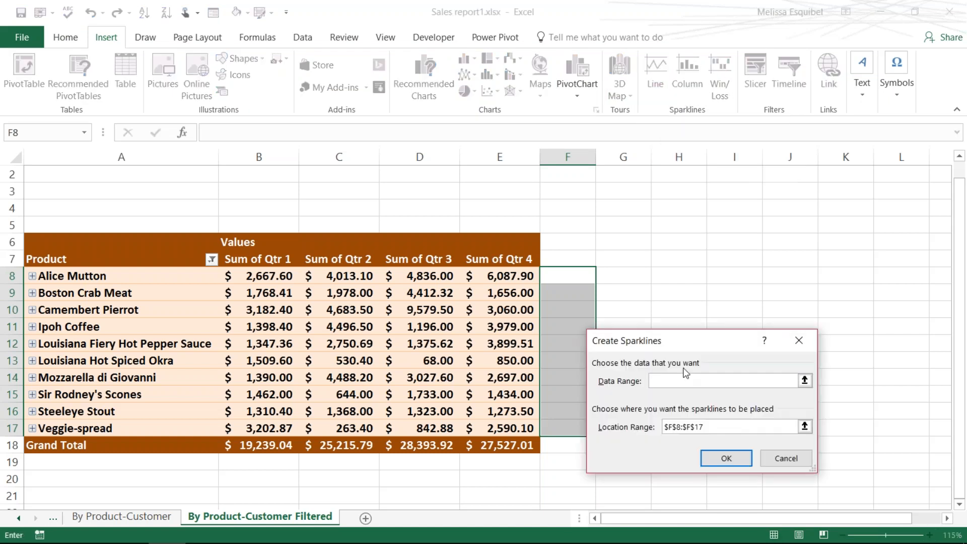
pyautogui.moveTo(694, 344); pyautogui.dragTo(758, 139)
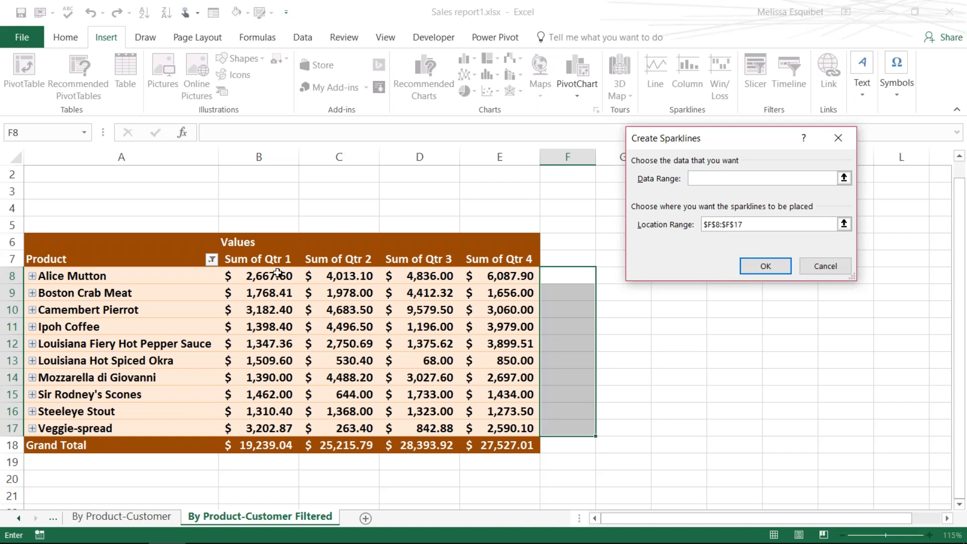
pyautogui.moveTo(280, 272); pyautogui.dragTo(493, 425)
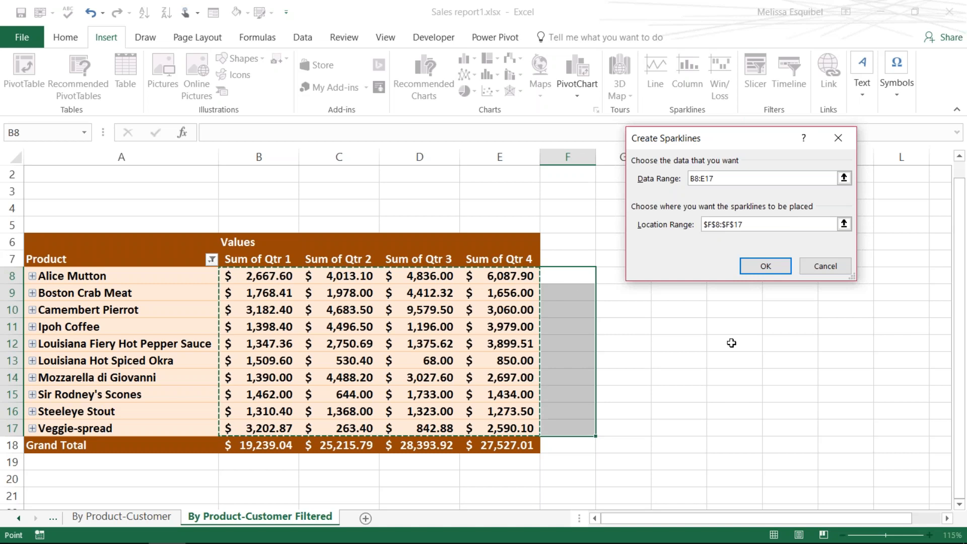
pyautogui.click(765, 266)
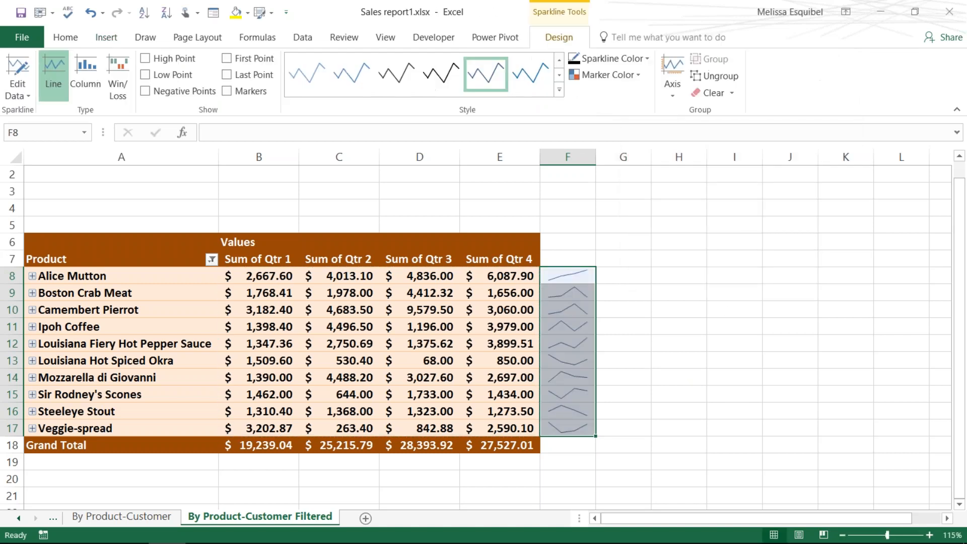
pyautogui.click(734, 360)
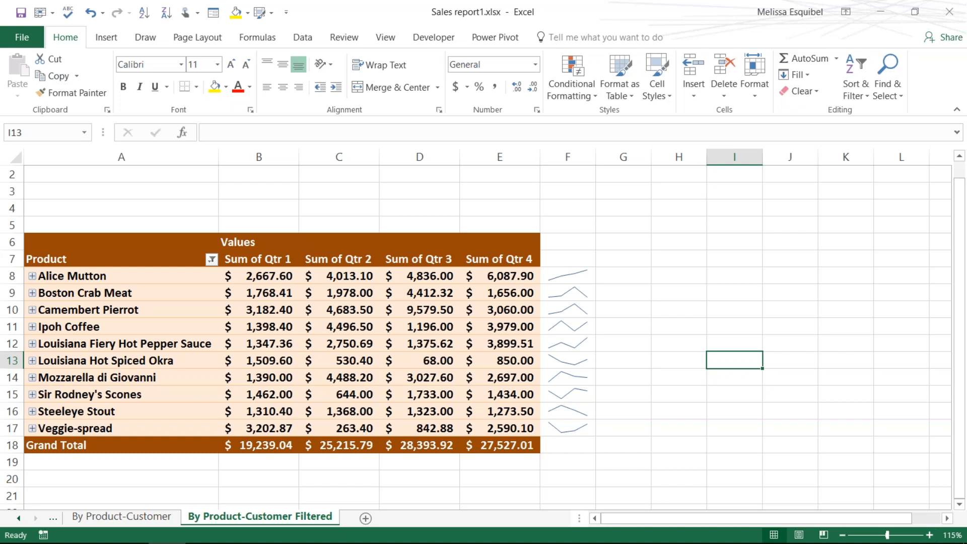
# Step: Examine the grouped line sparklines in column F and the other sparkline types available for insertion
pyautogui.click(585, 309)
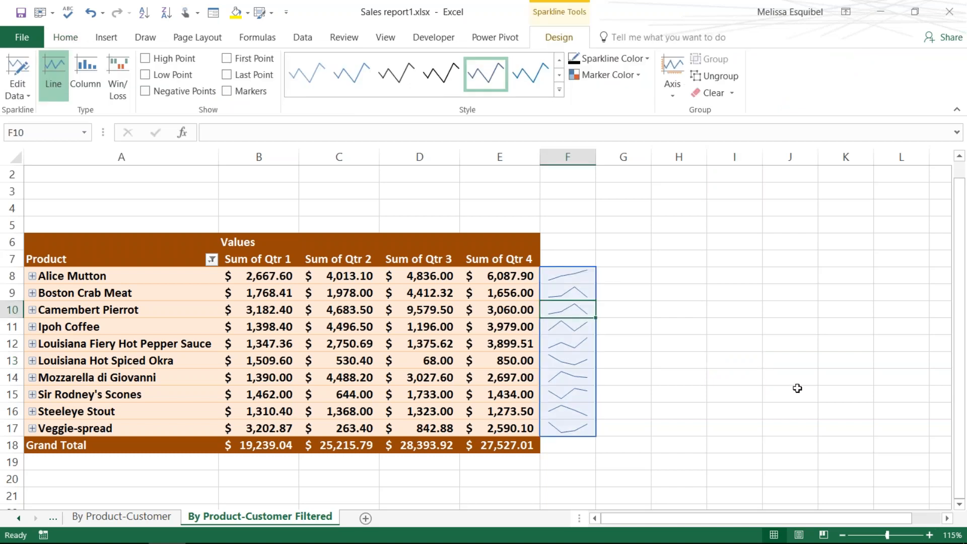
pyautogui.click(582, 306)
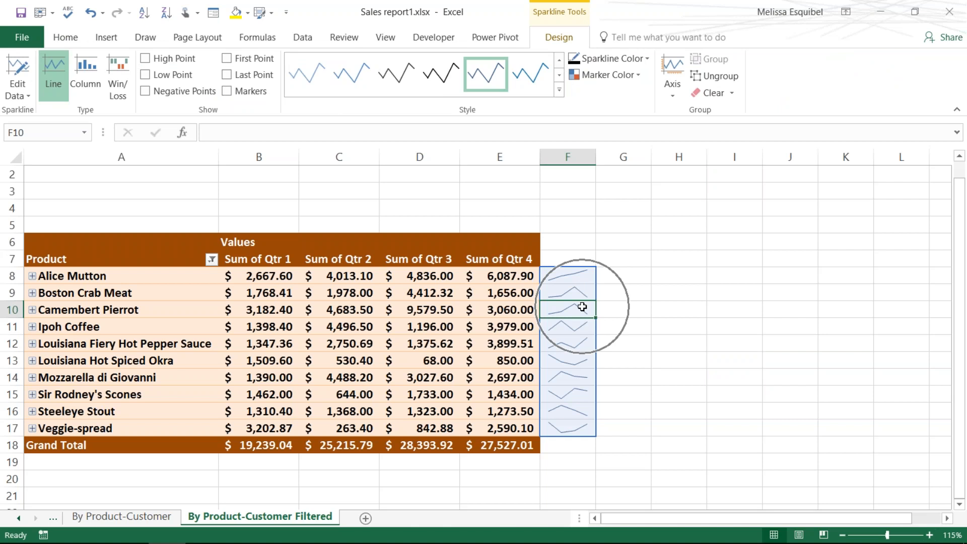
pyautogui.click(580, 374)
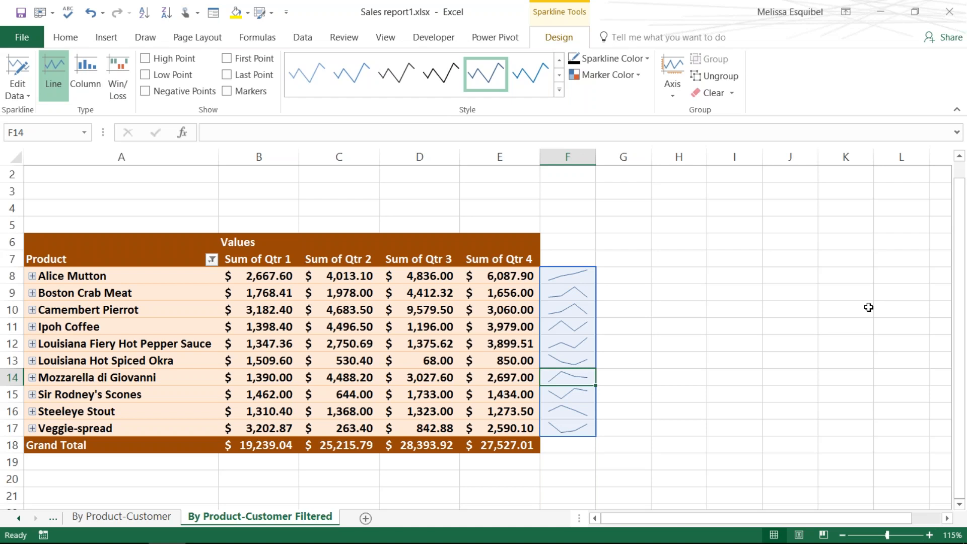
pyautogui.click(576, 414)
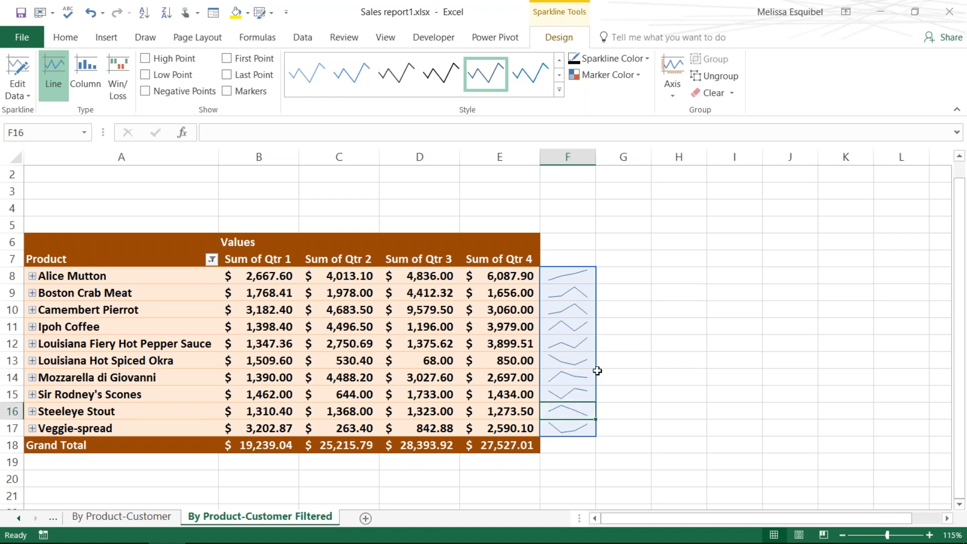
pyautogui.click(575, 314)
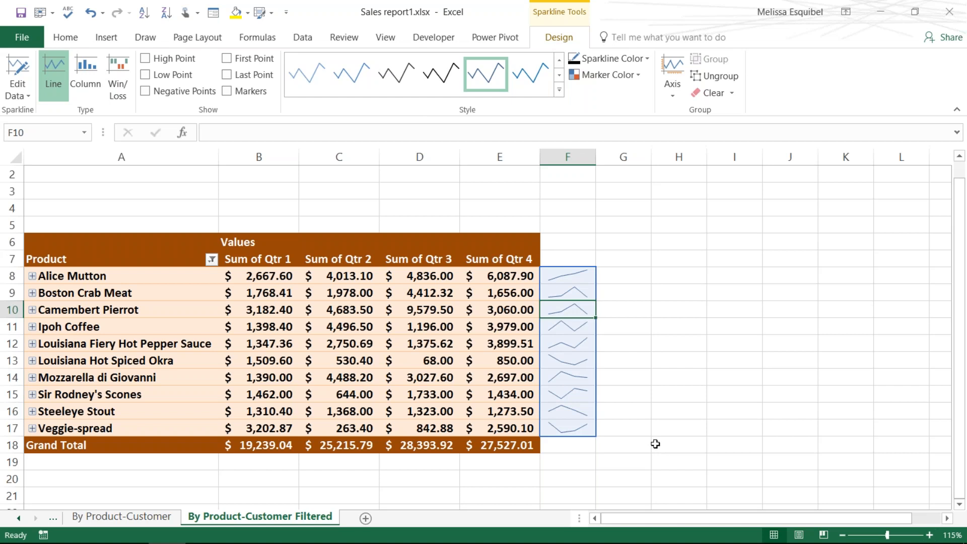
pyautogui.click(651, 395)
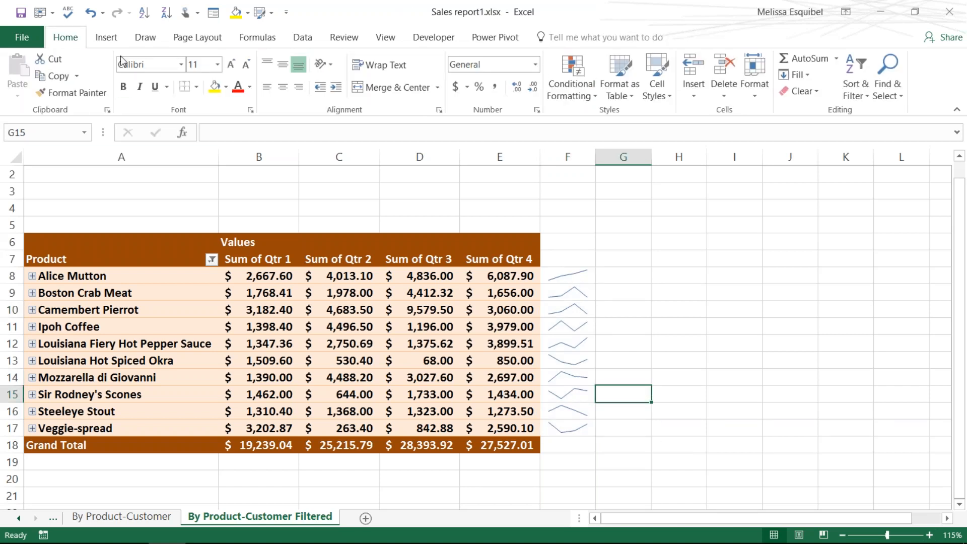
pyautogui.click(107, 38)
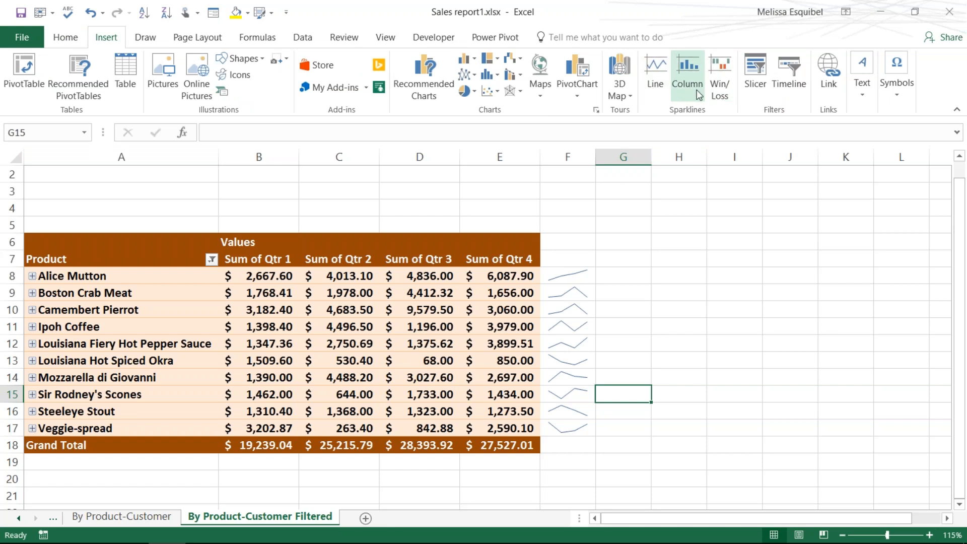
pyautogui.click(725, 294)
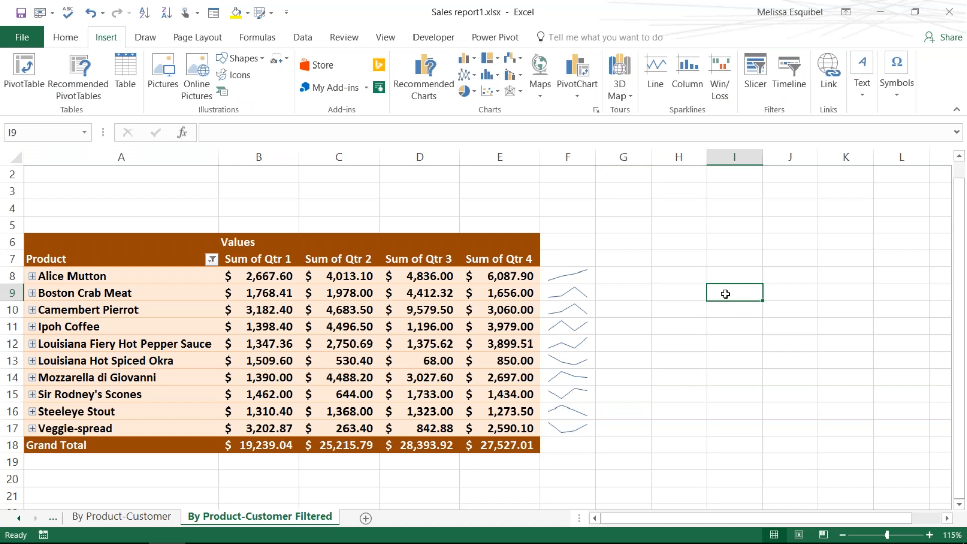
# Step: Switch to the slide show, advance from the Sparklines slide to the Validating slide, and return to the Sales report1.xlsx workbook
pyautogui.hotkey('alt', 'Tab')
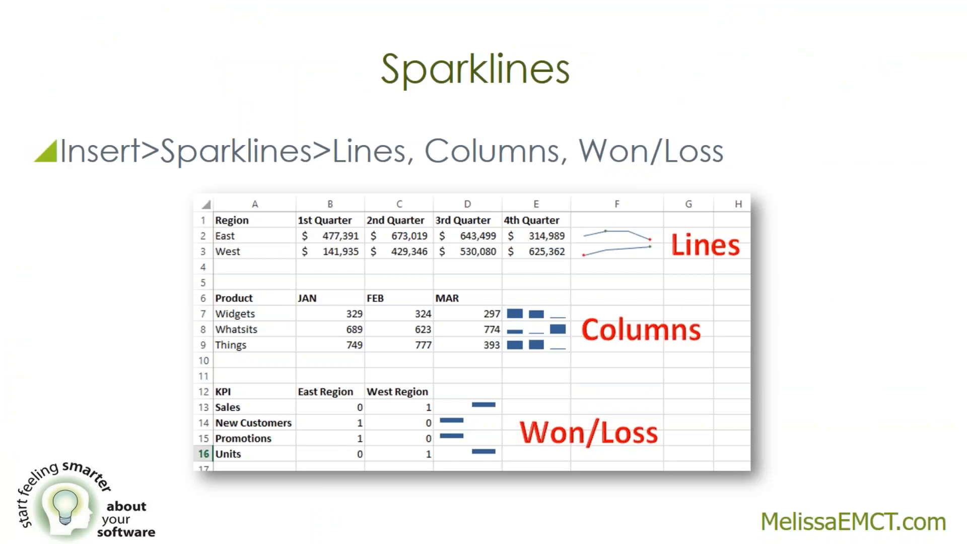
pyautogui.press('Right')
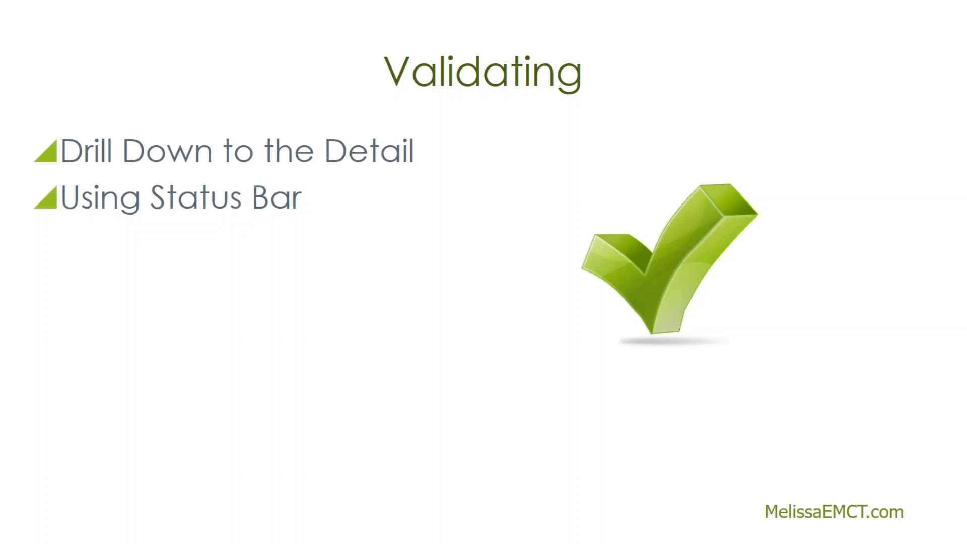
pyautogui.hotkey('alt', 'Tab')
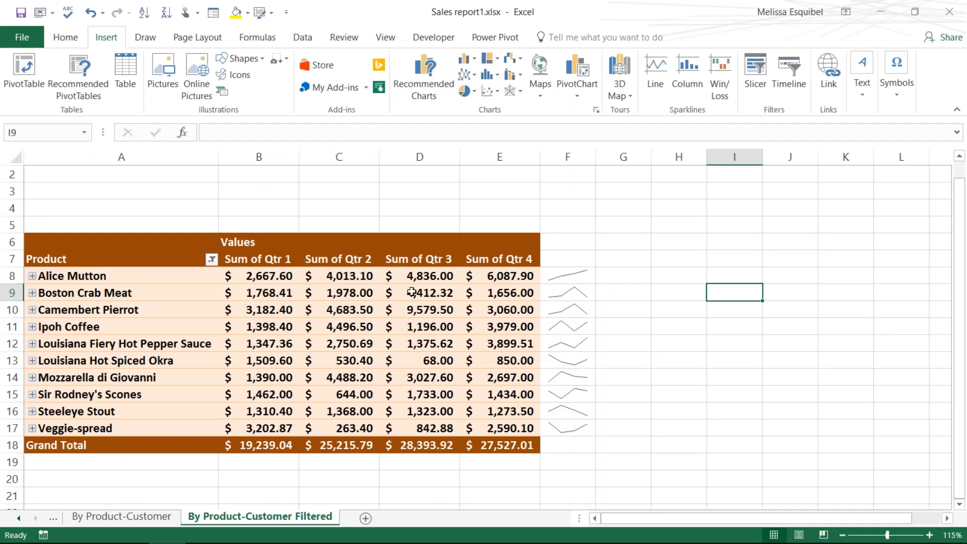
# Step: Open the Second Pivot sheet and look over its quarterly values by customer
pyautogui.click(513, 280)
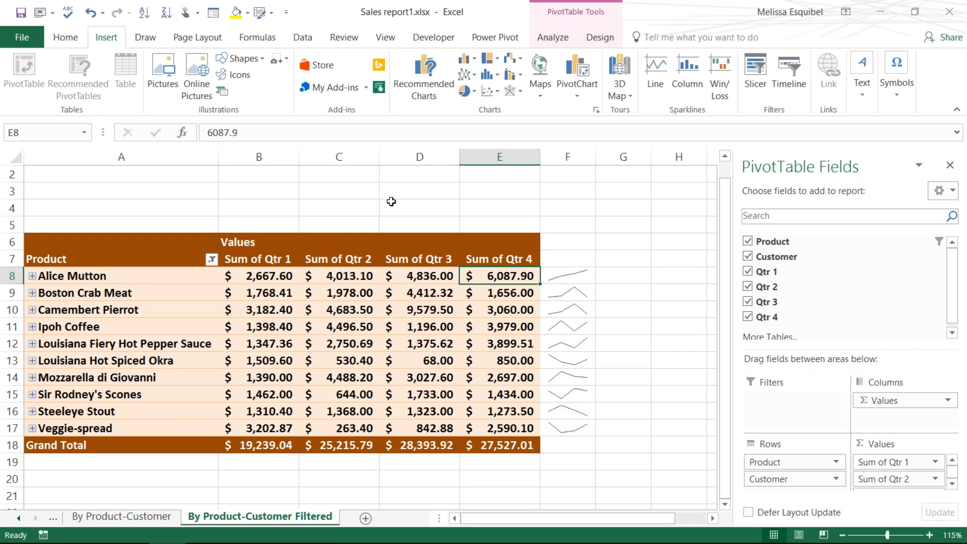
pyautogui.click(15, 519)
pyautogui.click(15, 519)
pyautogui.click(76, 519)
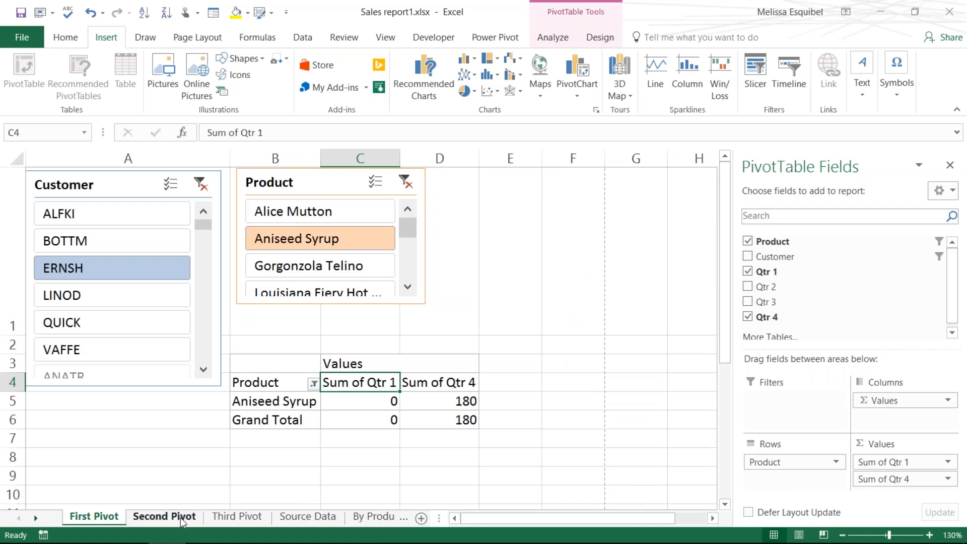
pyautogui.click(166, 517)
pyautogui.scroll(-3, 521, 420)
pyautogui.scroll(3, 522, 419)
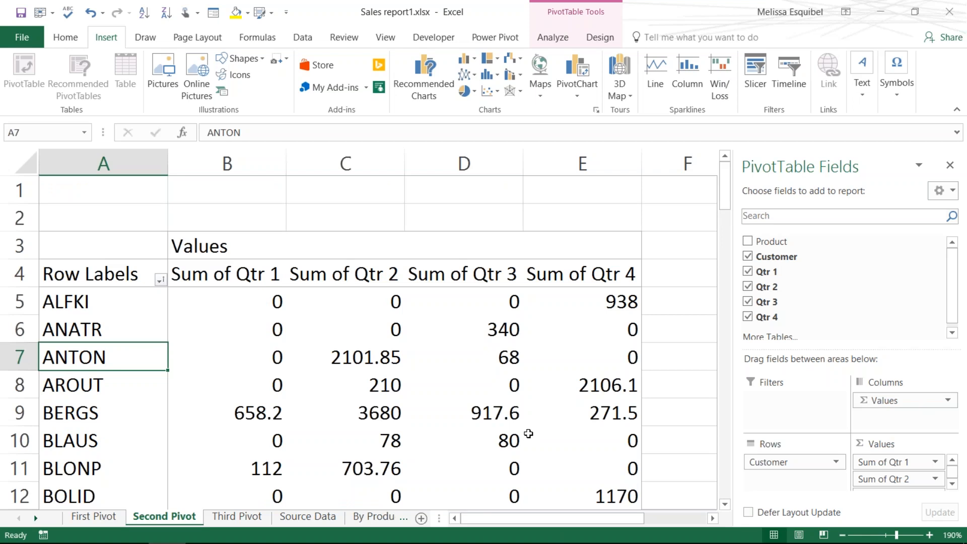
# Step: Drill down into AROUT's Sum of Qtr 4 value on a new detail sheet and autofit its Product column
pyautogui.click(591, 381)
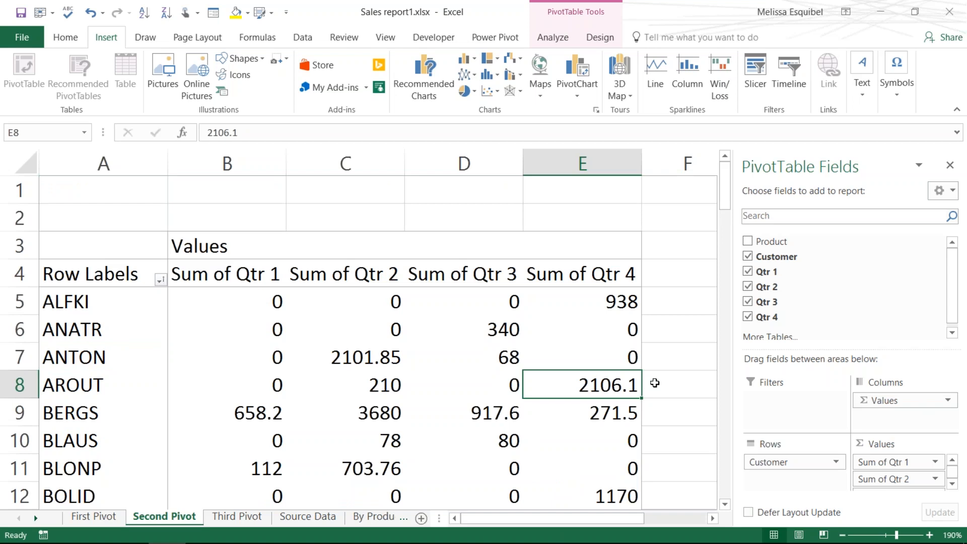
pyautogui.doubleClick(592, 384)
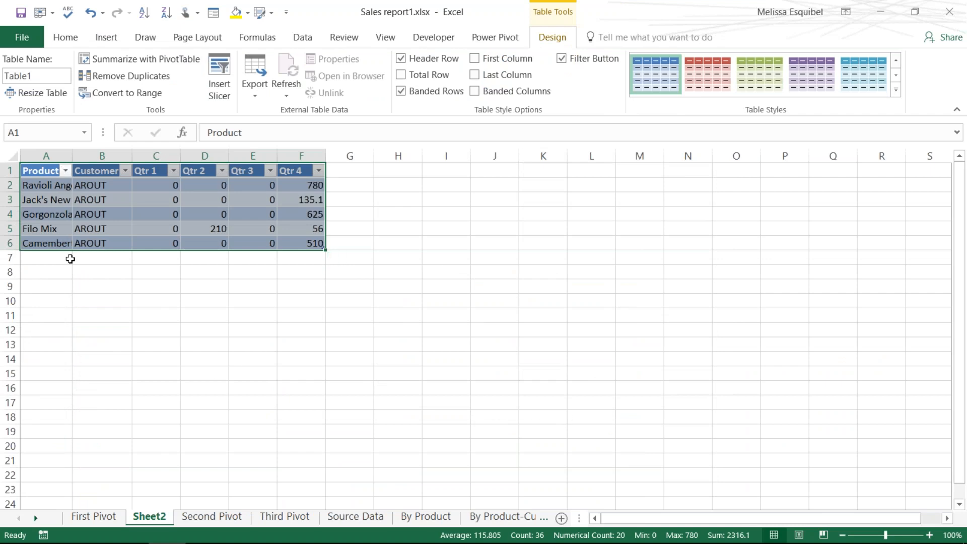
pyautogui.doubleClick(72, 156)
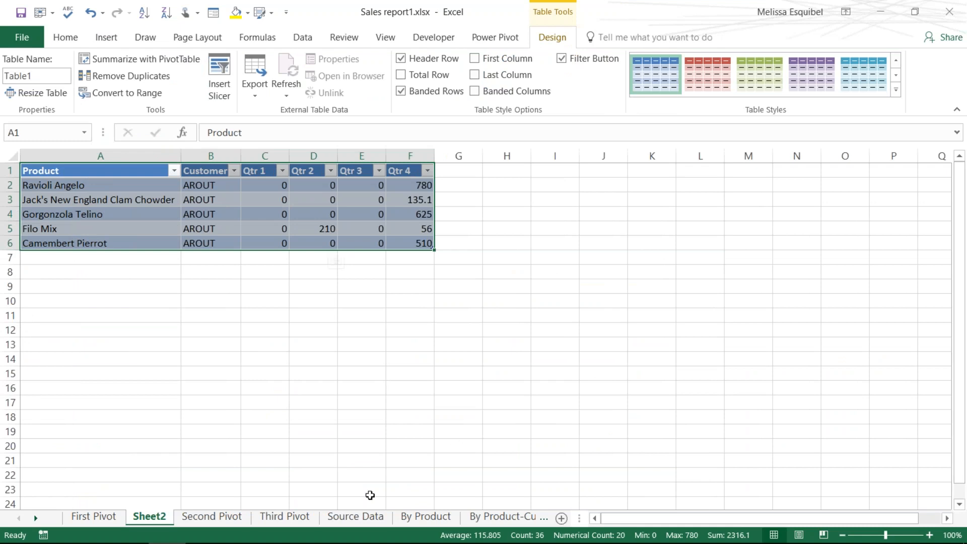
# Step: Check AROUT's Qtr 4 value on Second Pivot against the status bar sum of the Qtr 4 column on Sheet2
pyautogui.click(207, 517)
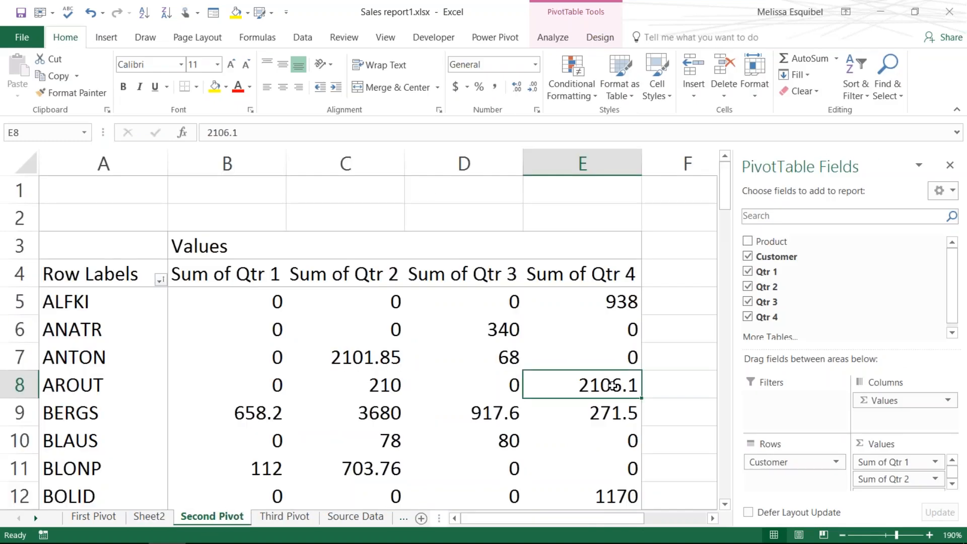
pyautogui.click(155, 520)
pyautogui.click(477, 433)
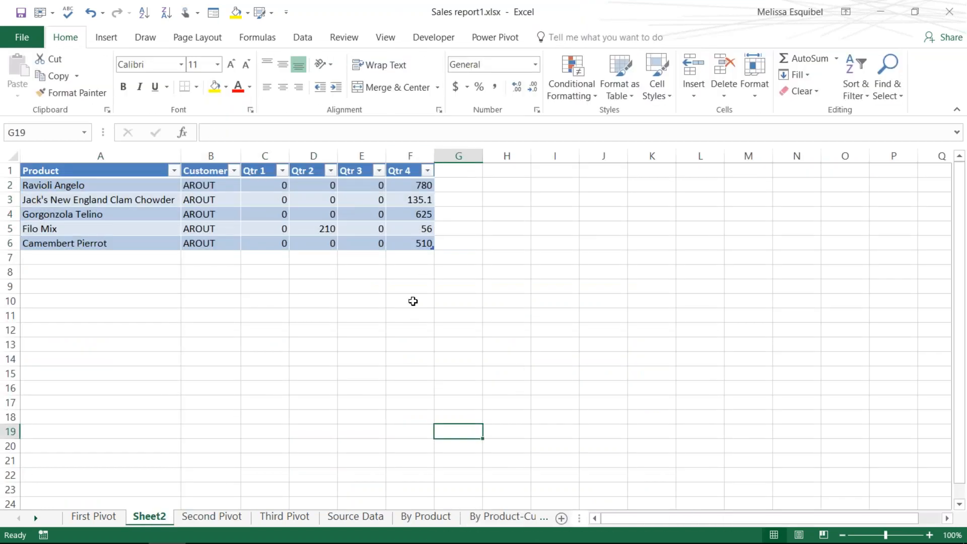
pyautogui.click(410, 156)
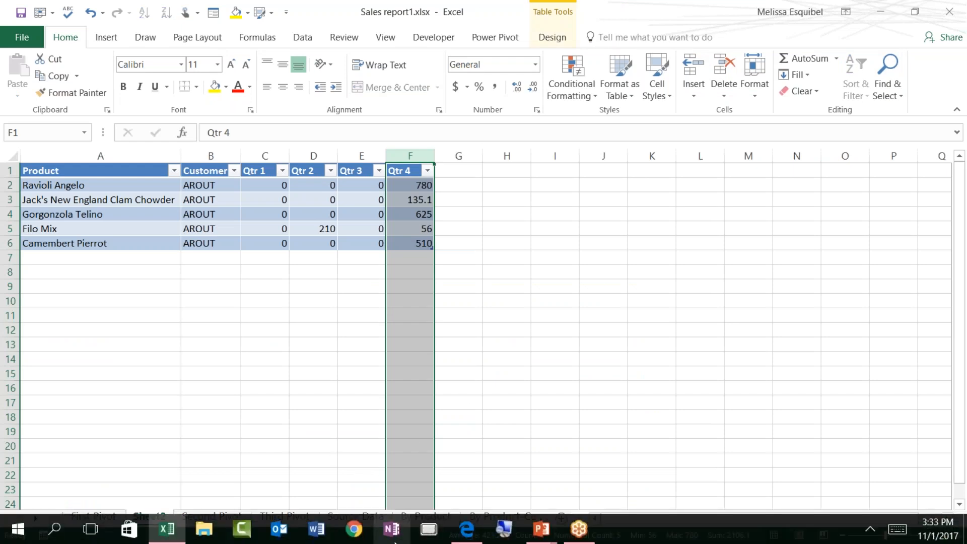
# Step: Reduce the maximized Excel window to a smaller floating window over the slide show
pyautogui.click(429, 532)
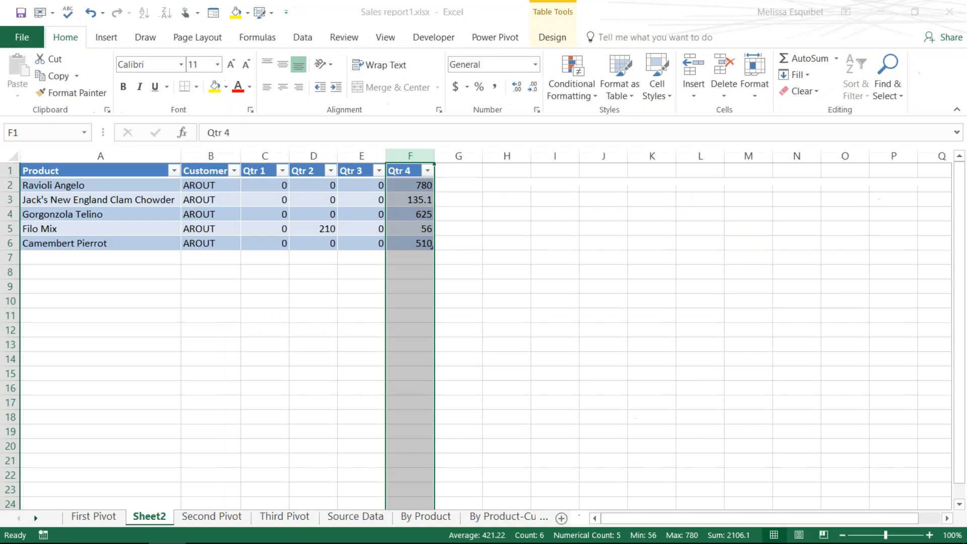
pyautogui.click(442, 12)
pyautogui.doubleClick(438, 26)
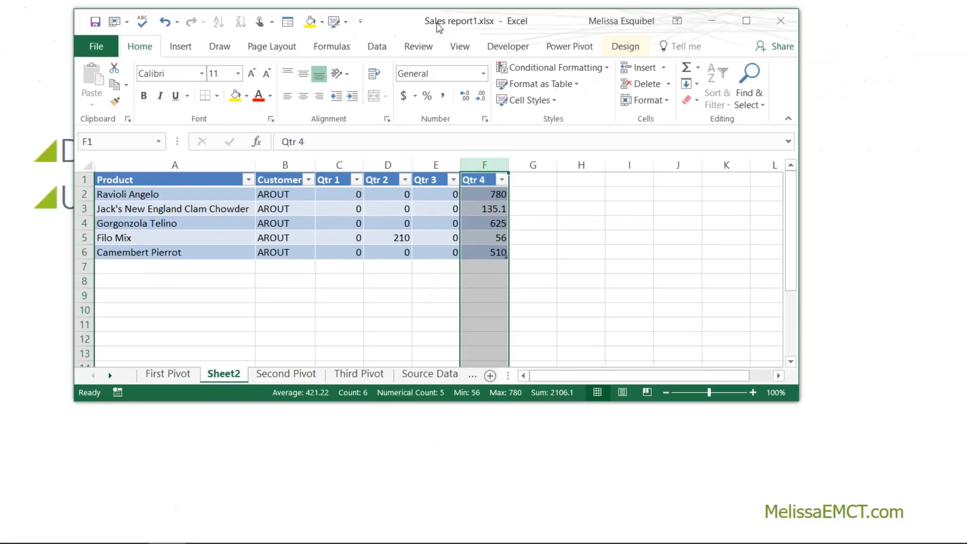
pyautogui.moveTo(428, 541)
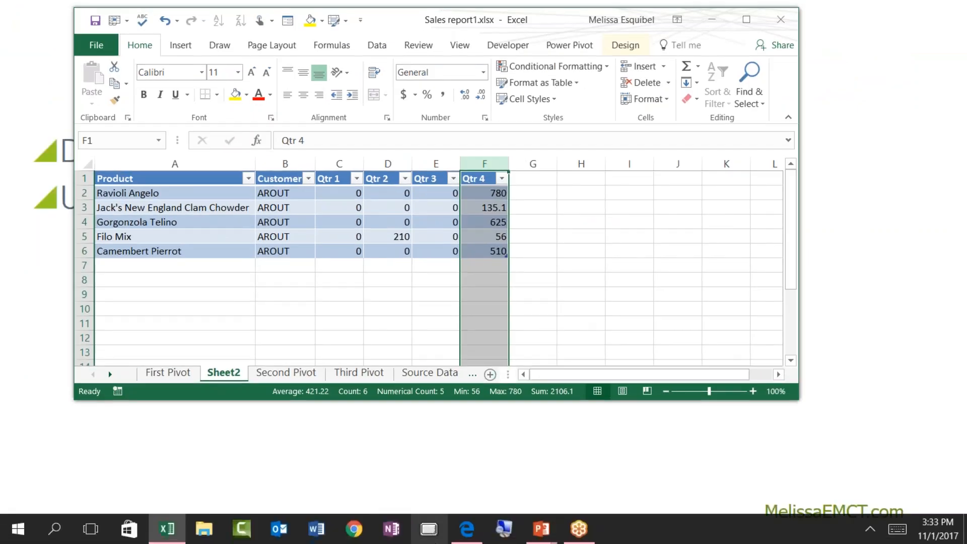
pyautogui.click(433, 531)
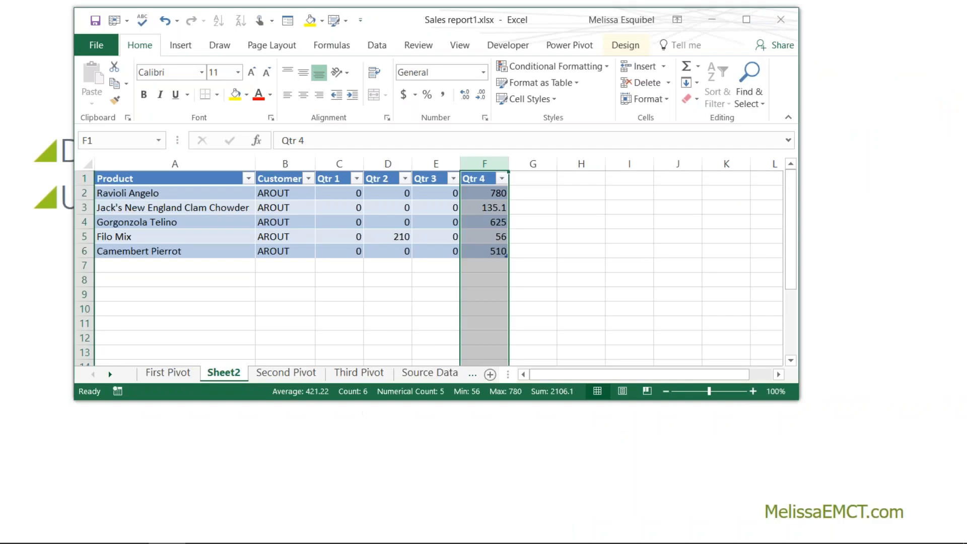
# Step: Go back to the Second Pivot sheet and select the Sum of Qtr 2 header cell
pyautogui.click(286, 375)
pyautogui.click(472, 288)
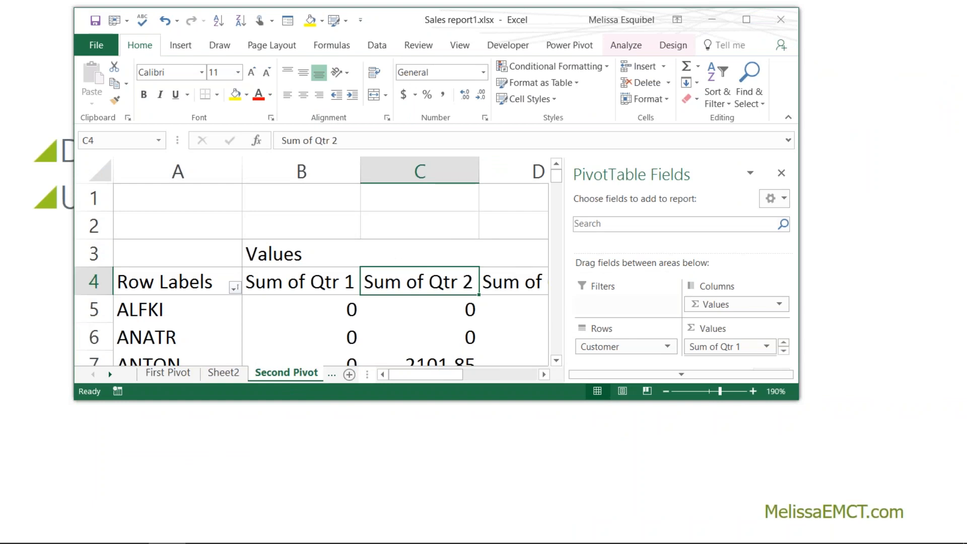
pyautogui.moveTo(230, 532)
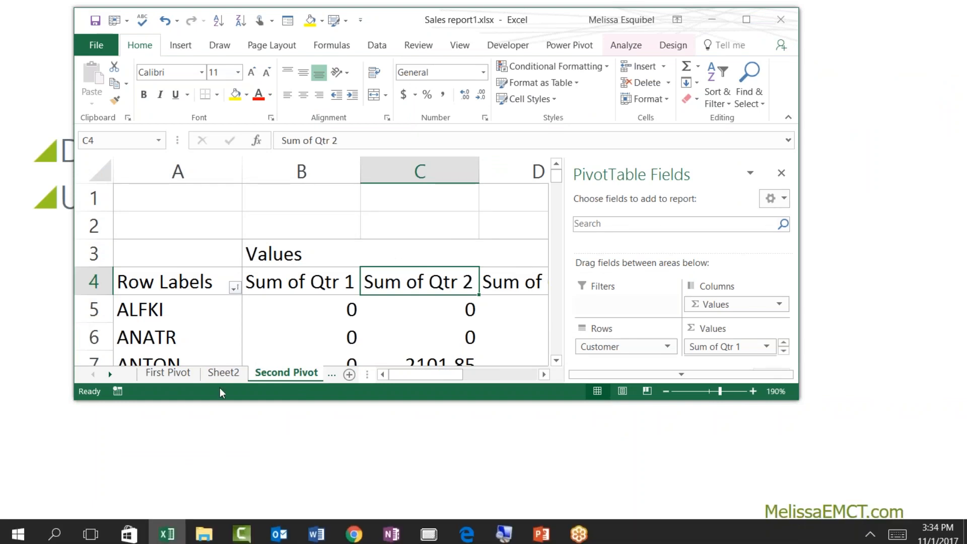
# Step: Permanently delete the Sheet2 detail sheet from the workbook and switch back to the slide show
pyautogui.click(221, 372)
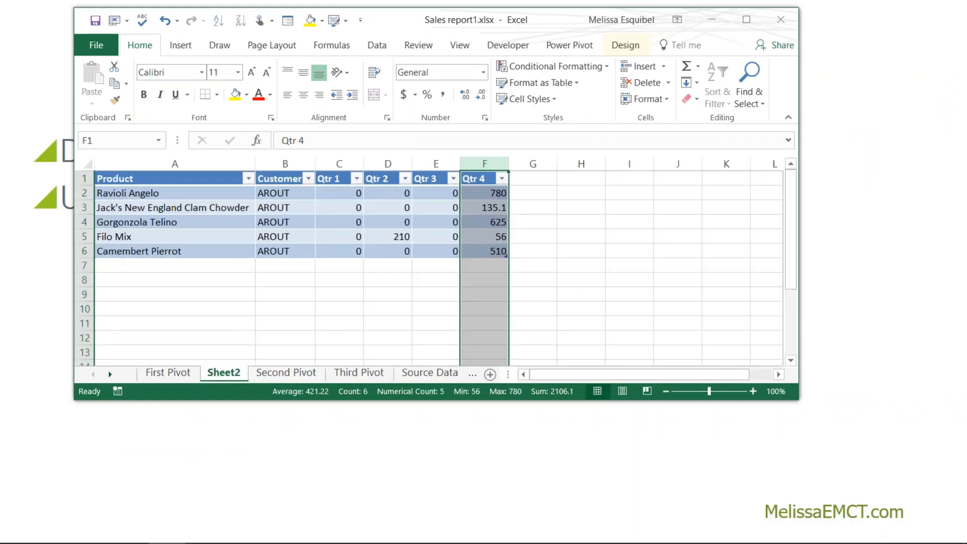
pyautogui.click(581, 294)
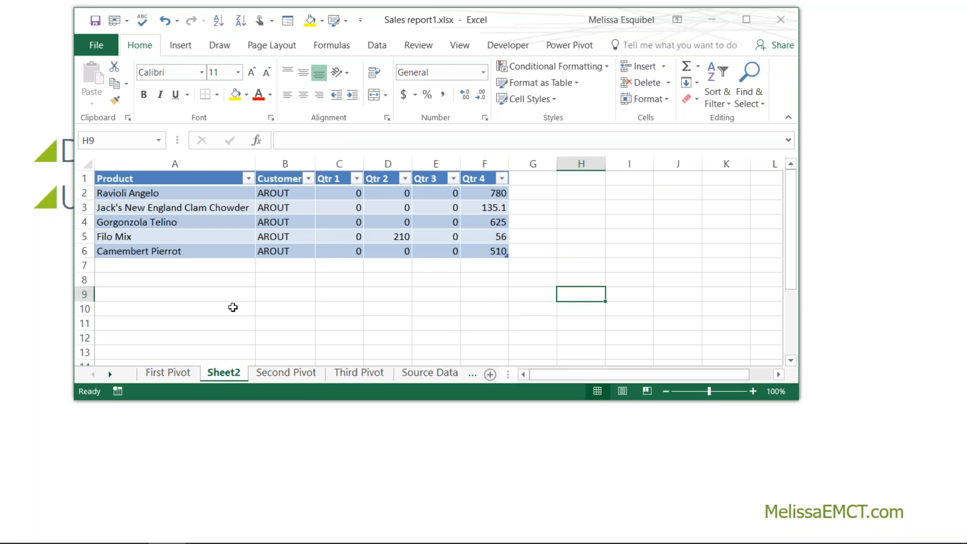
pyautogui.rightClick(224, 376)
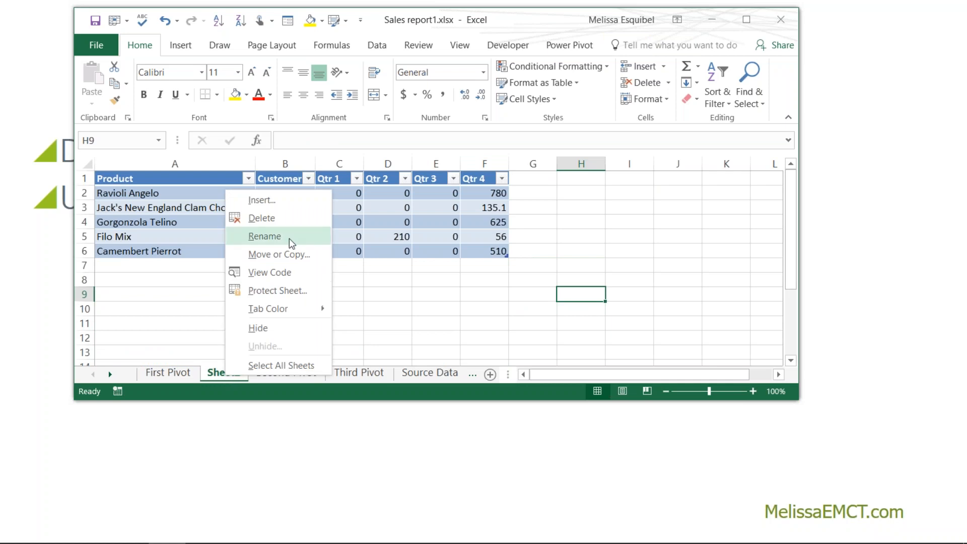
pyautogui.click(295, 222)
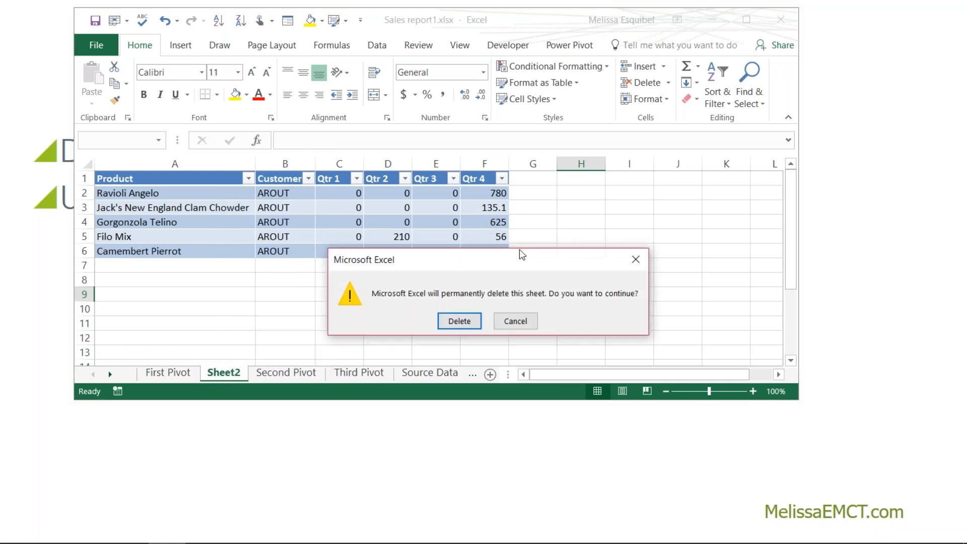
pyautogui.click(459, 321)
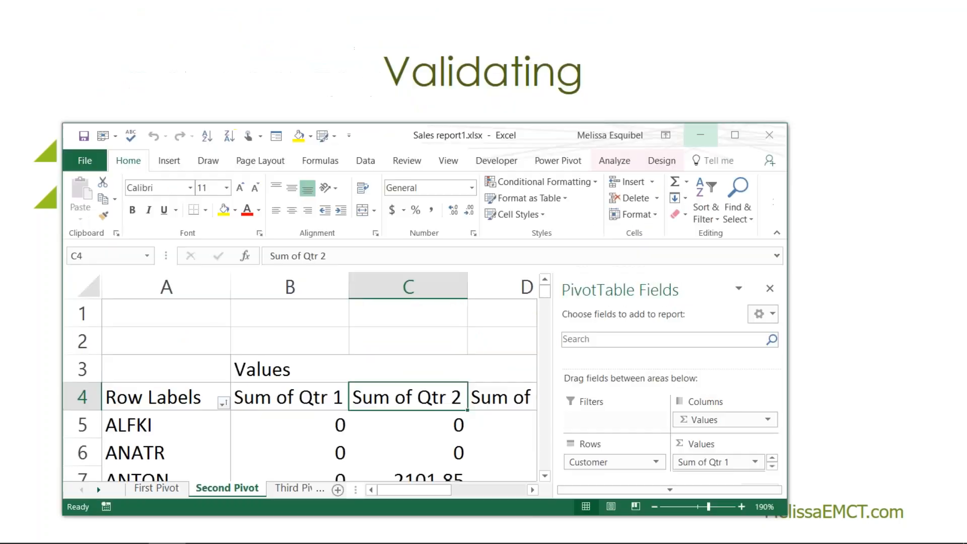
pyautogui.hotkey('alt', 'Tab')
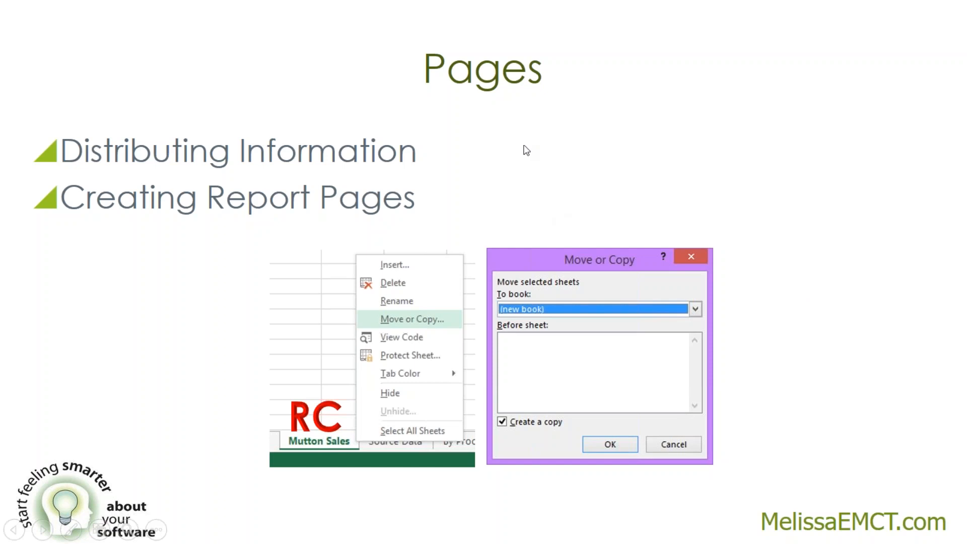
# Step: Switch to the Second Pivot sheet in Excel and add the Product field to the PivotTable's report filters
pyautogui.click(527, 248)
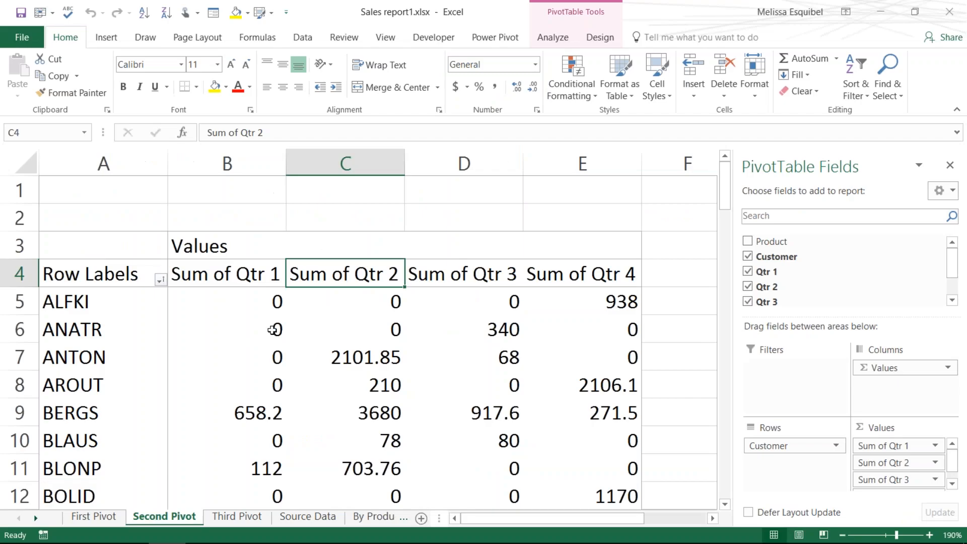
pyautogui.click(333, 401)
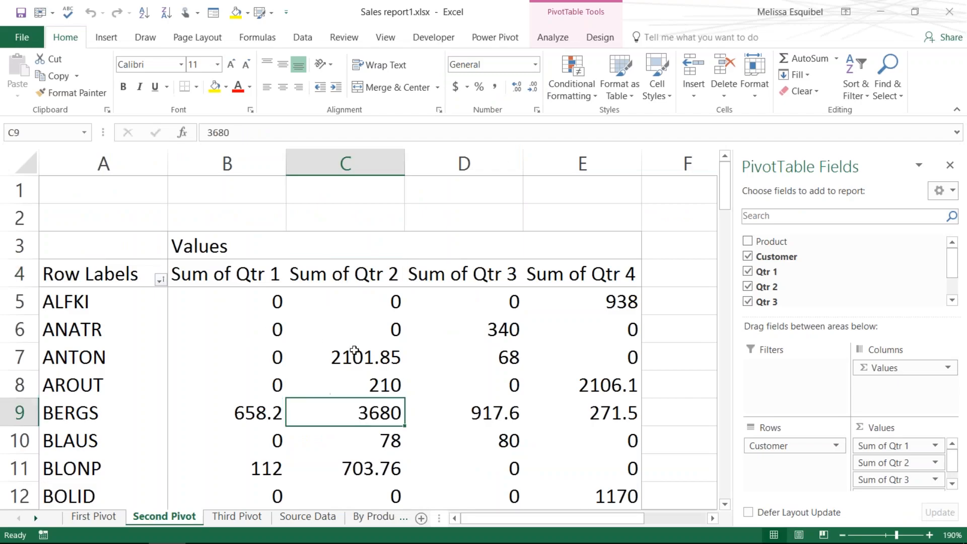
pyautogui.scroll(-1, 405, 416)
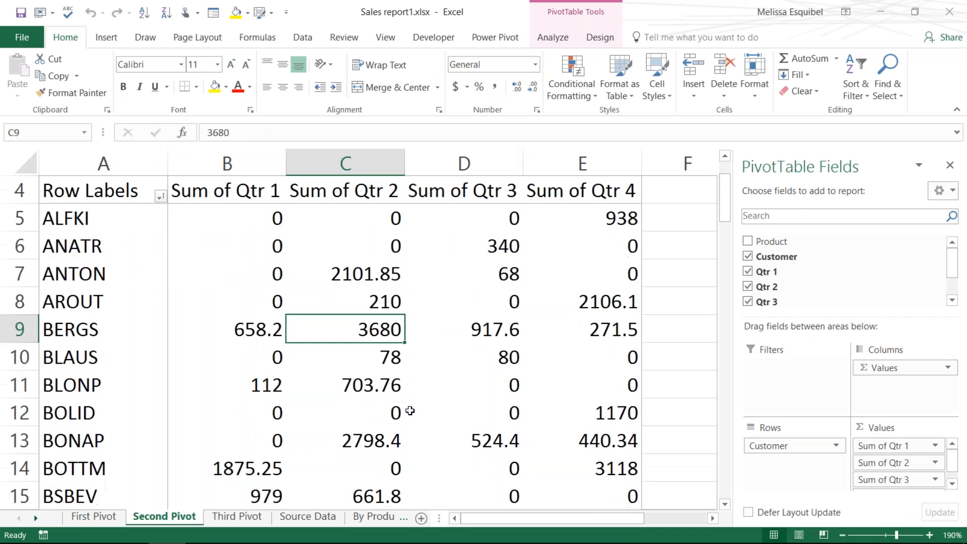
pyautogui.scroll(1, 412, 410)
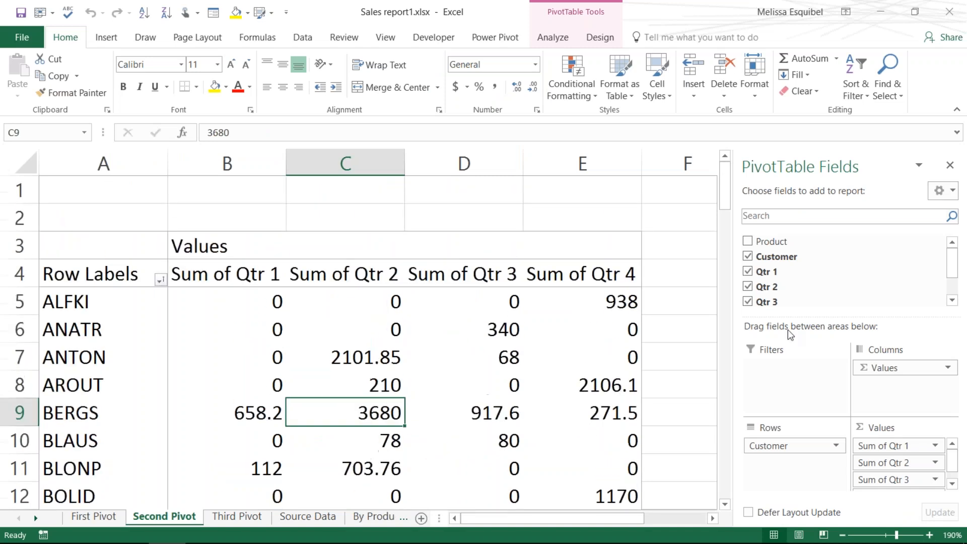
pyautogui.scroll(-1, 954, 292)
pyautogui.moveTo(952, 282); pyautogui.dragTo(957, 245)
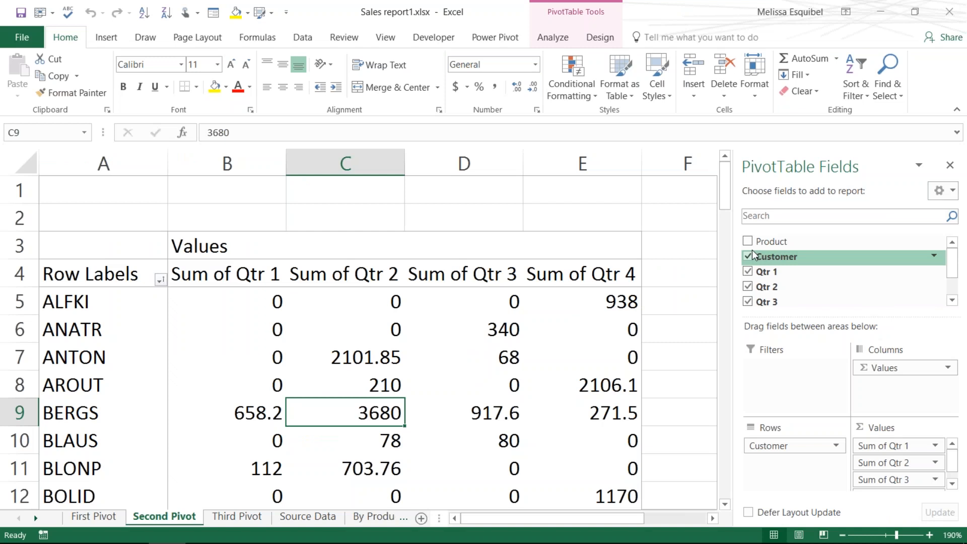
pyautogui.moveTo(754, 247); pyautogui.dragTo(790, 388)
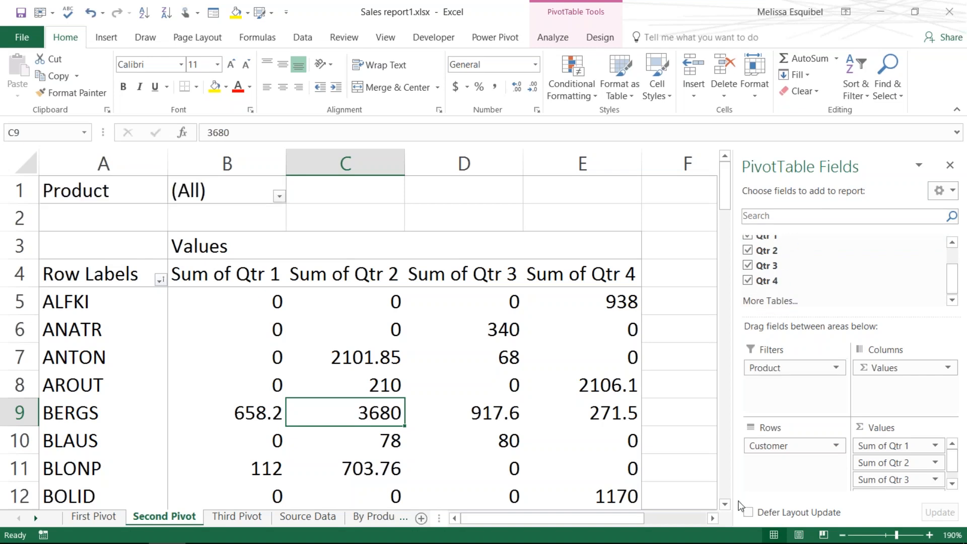
# Step: Filter Product to multiple items: Alice Mutton, Aniseed Syrup, Boston Crab Meat, Camembert Pierrot and Chef Anton's Cajun Seasoning
pyautogui.click(278, 197)
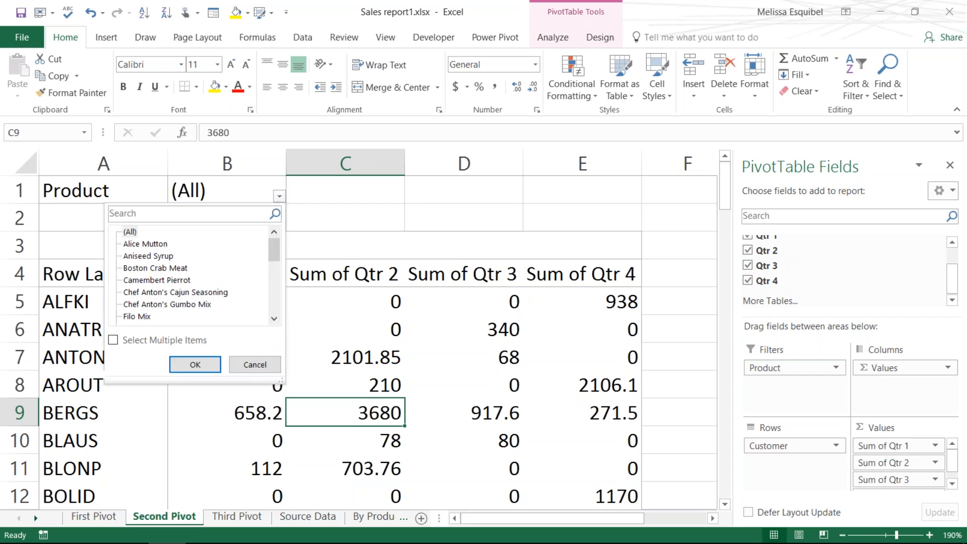
pyautogui.click(113, 340)
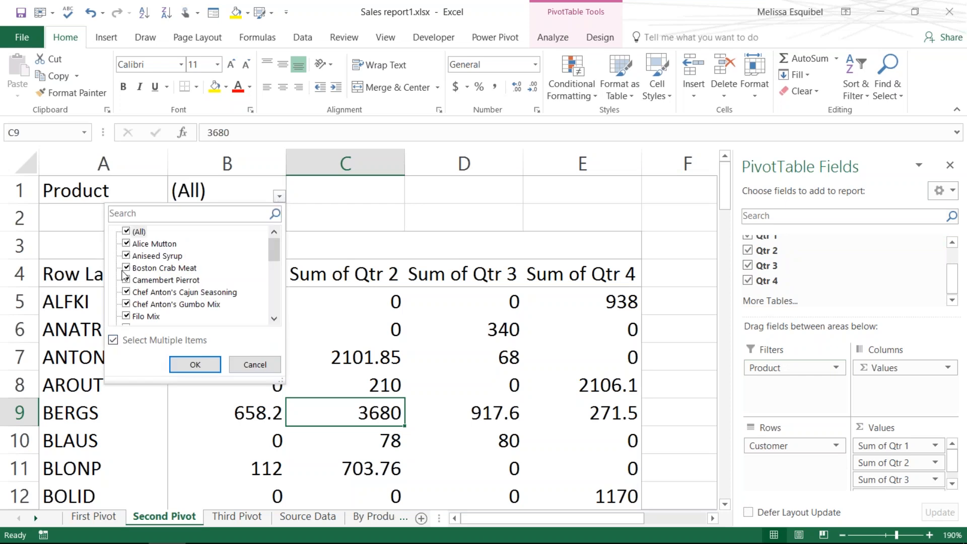
pyautogui.click(127, 232)
pyautogui.click(127, 244)
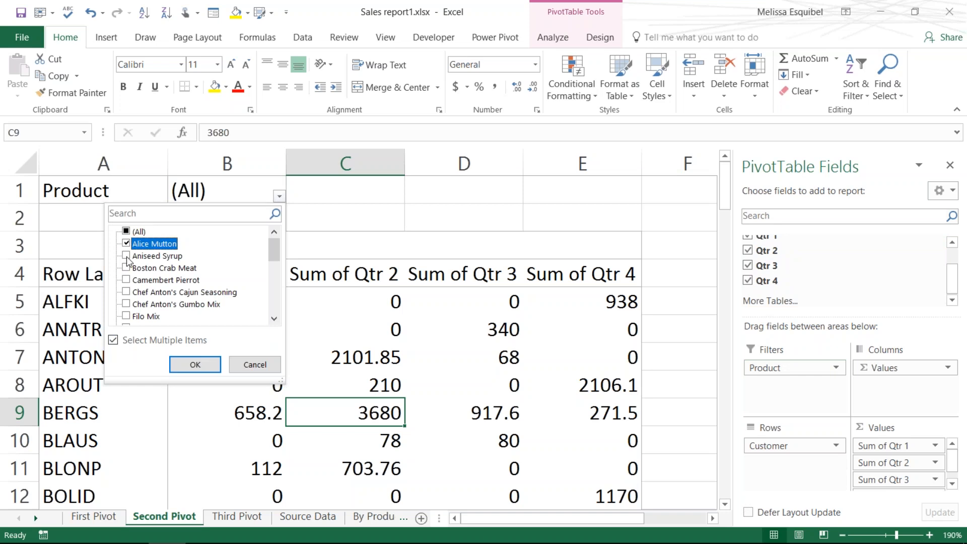
pyautogui.click(126, 255)
pyautogui.click(127, 268)
pyautogui.click(126, 280)
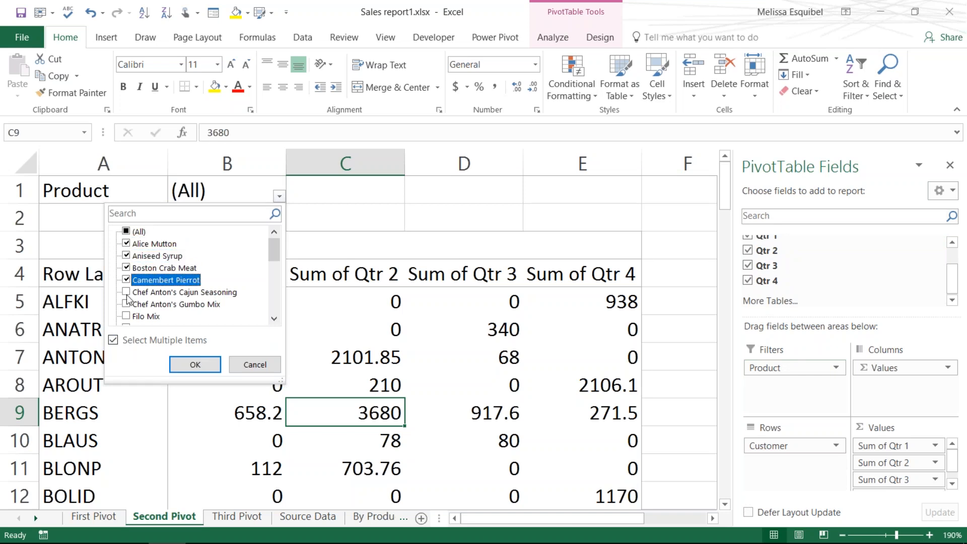
pyautogui.click(127, 292)
pyautogui.click(201, 365)
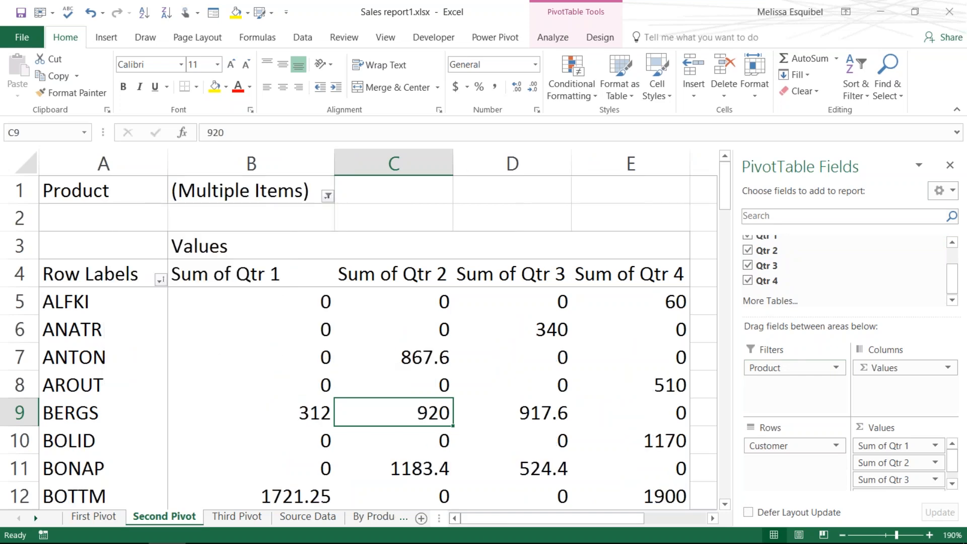
# Step: Generate separate report filter pages for the Product field of the Second Pivot PivotTable
pyautogui.moveTo(379, 421)
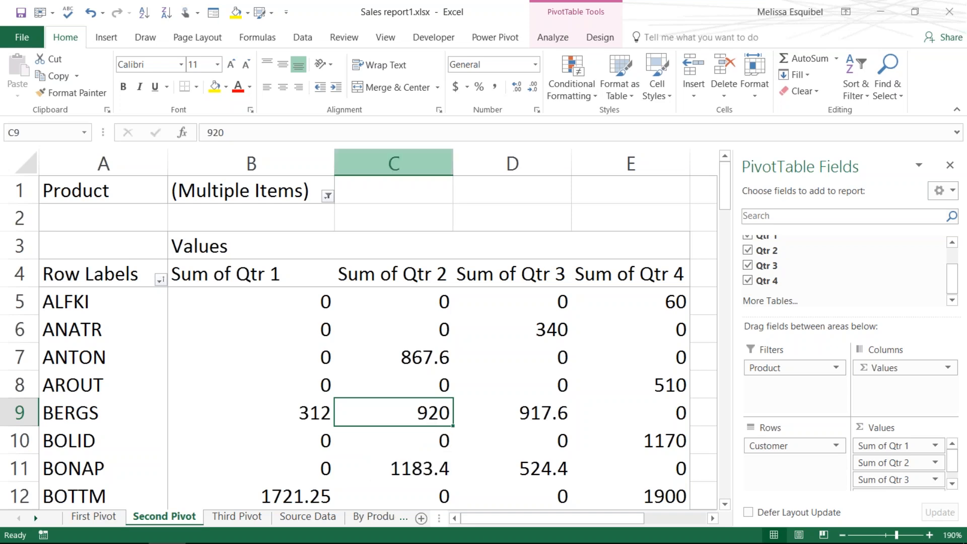
pyautogui.press('ctrl')
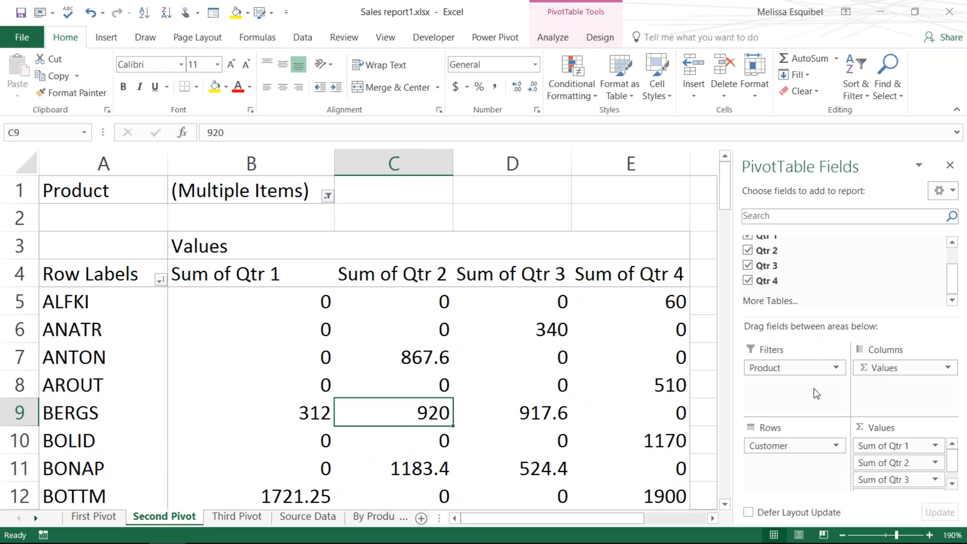
pyautogui.click(554, 44)
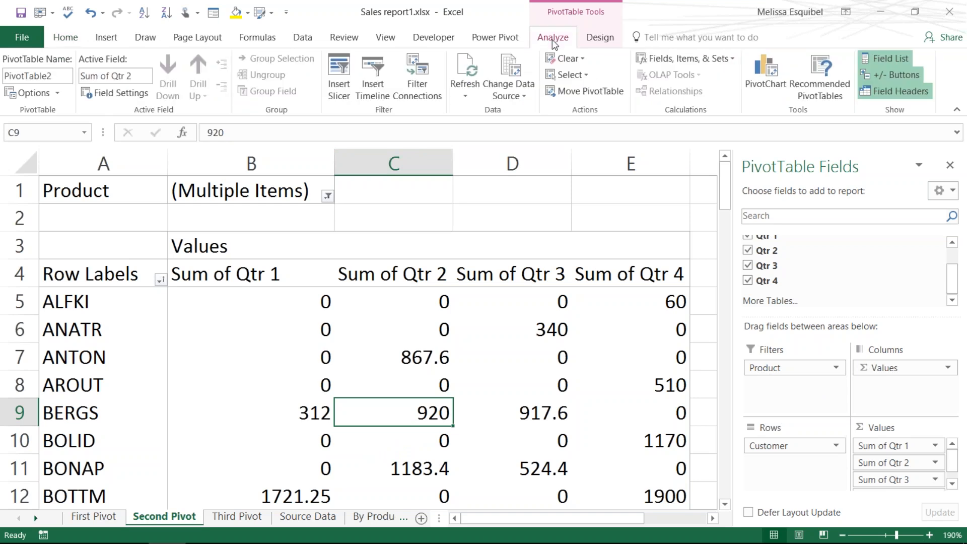
pyautogui.click(59, 98)
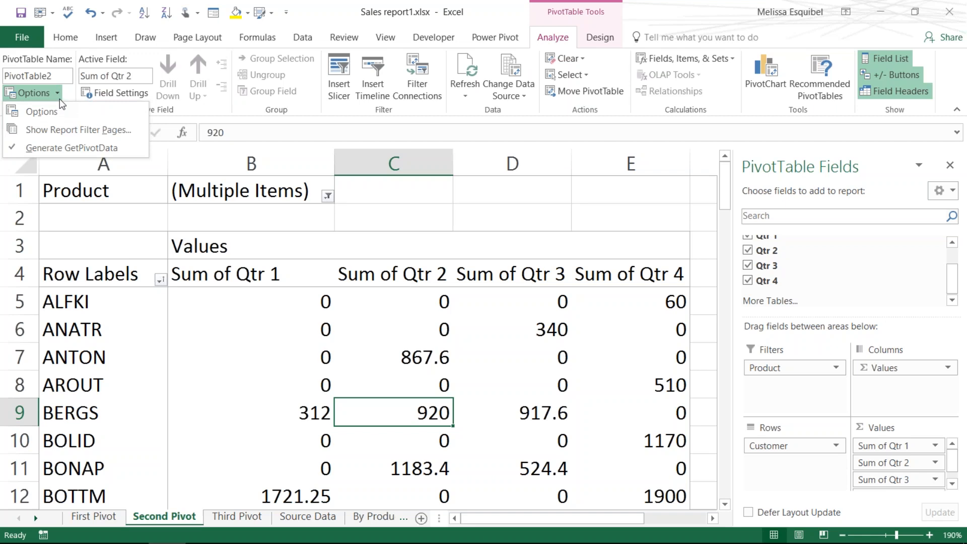
pyautogui.click(71, 132)
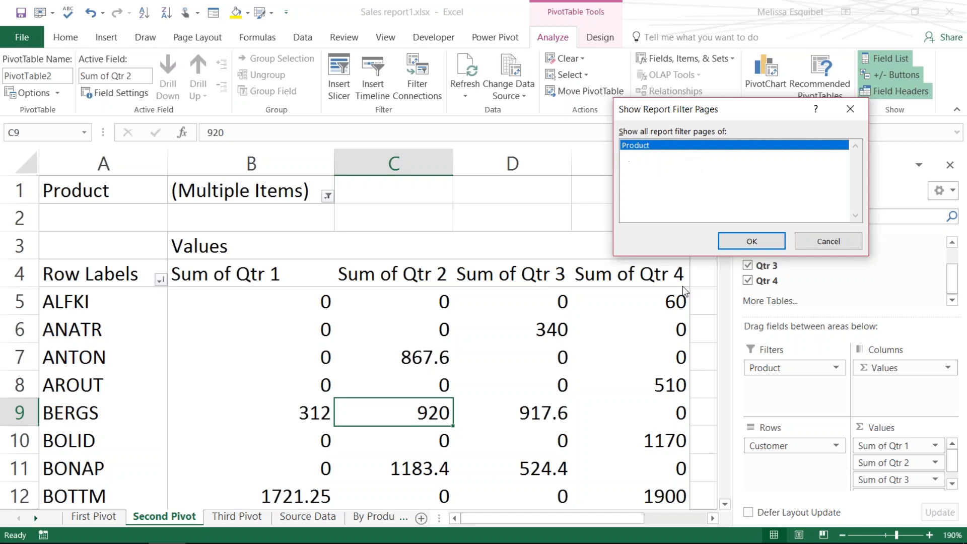
pyautogui.click(751, 242)
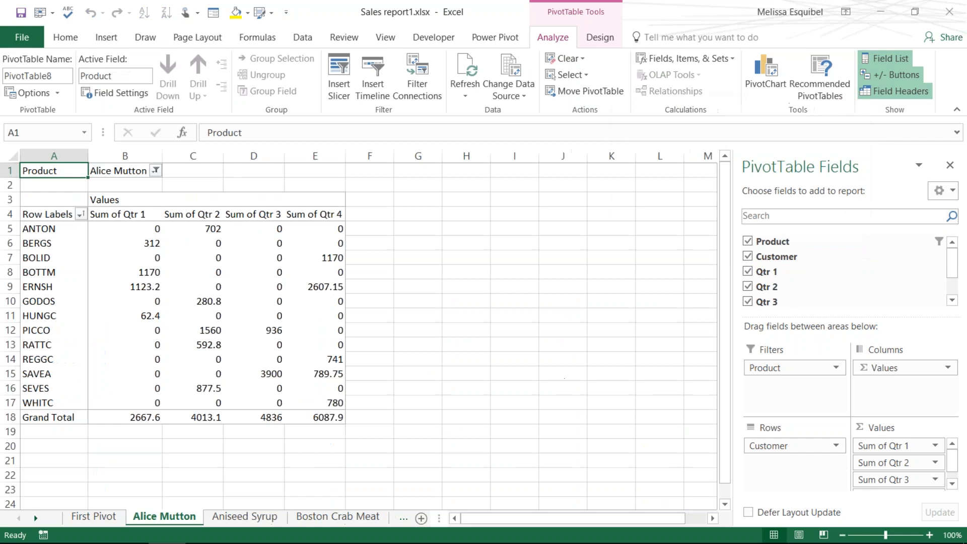
# Step: Make room for more sheet tabs and review each generated product page alongside Second Pivot, finishing on Alice Mutton
pyautogui.click(262, 517)
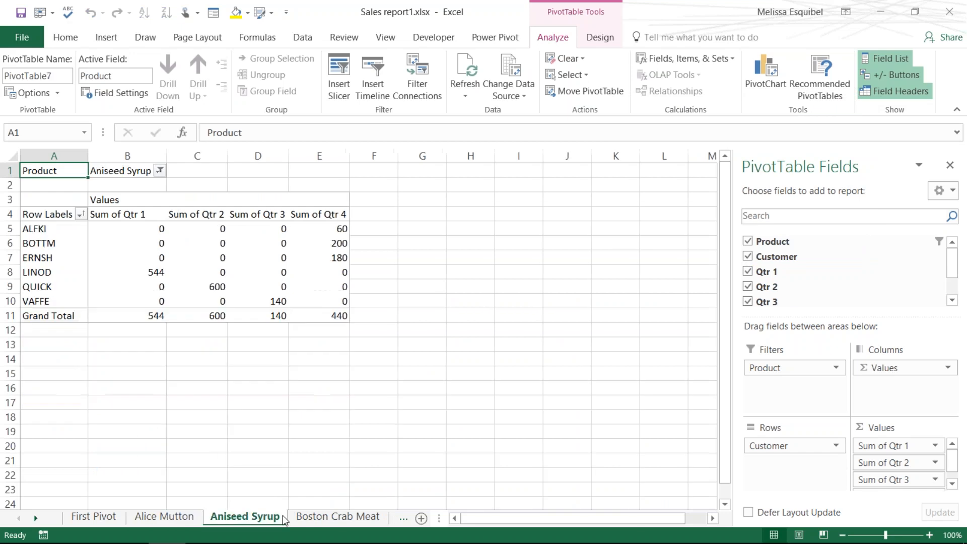
pyautogui.click(327, 518)
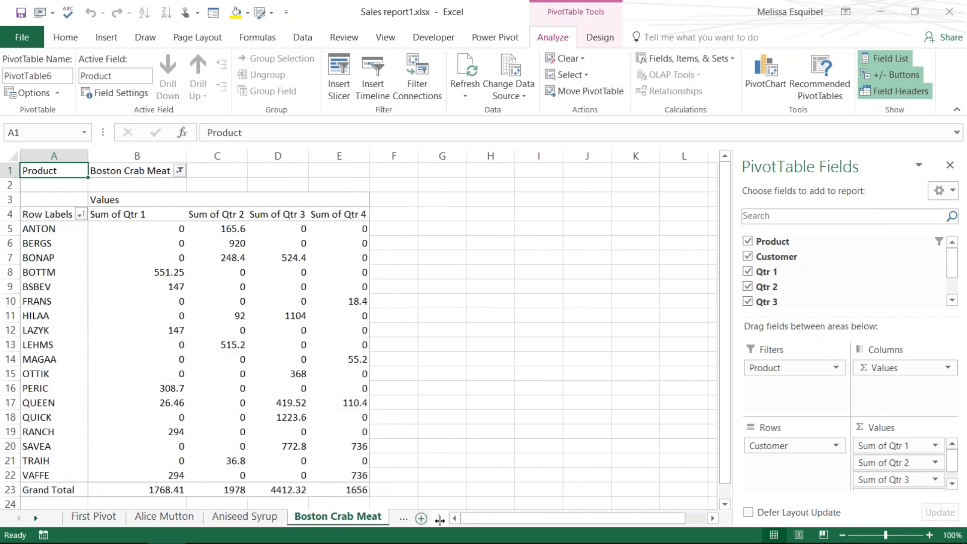
pyautogui.moveTo(440, 520); pyautogui.dragTo(706, 518)
pyautogui.click(453, 518)
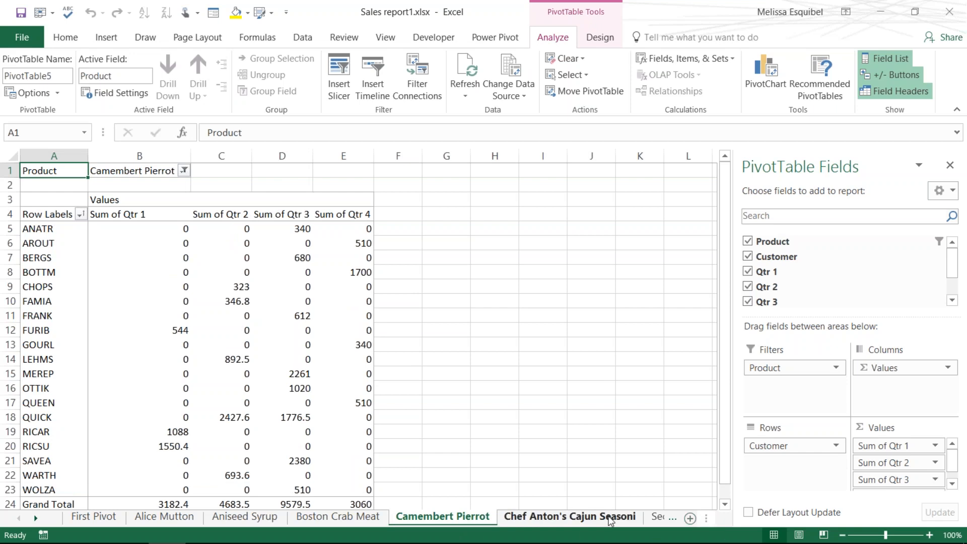
pyautogui.click(610, 519)
pyautogui.click(660, 518)
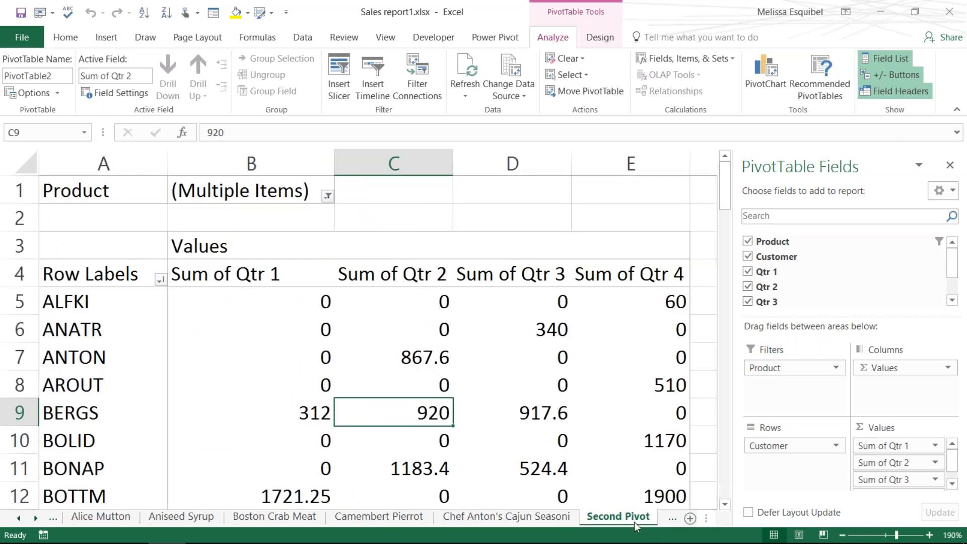
pyautogui.click(565, 519)
pyautogui.click(379, 517)
pyautogui.click(275, 518)
pyautogui.click(199, 518)
pyautogui.click(129, 524)
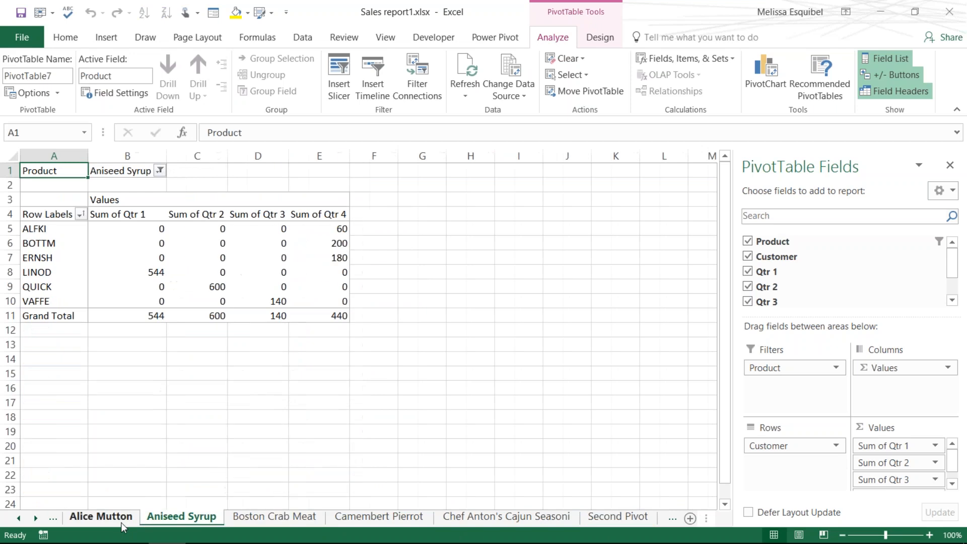
# Step: Copy the Alice Mutton sheet into a new workbook, keeping the original in Sales report1.xlsx
pyautogui.click(134, 276)
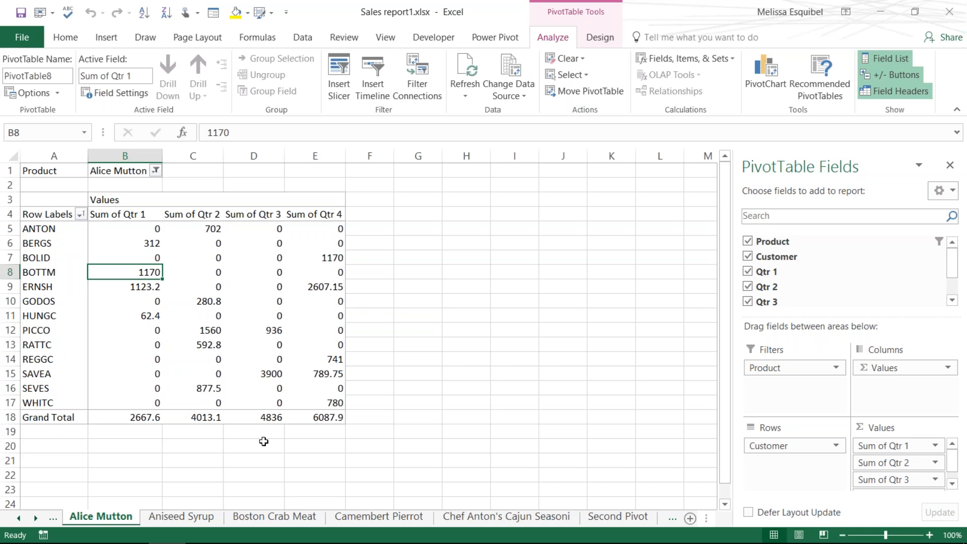
pyautogui.rightClick(120, 522)
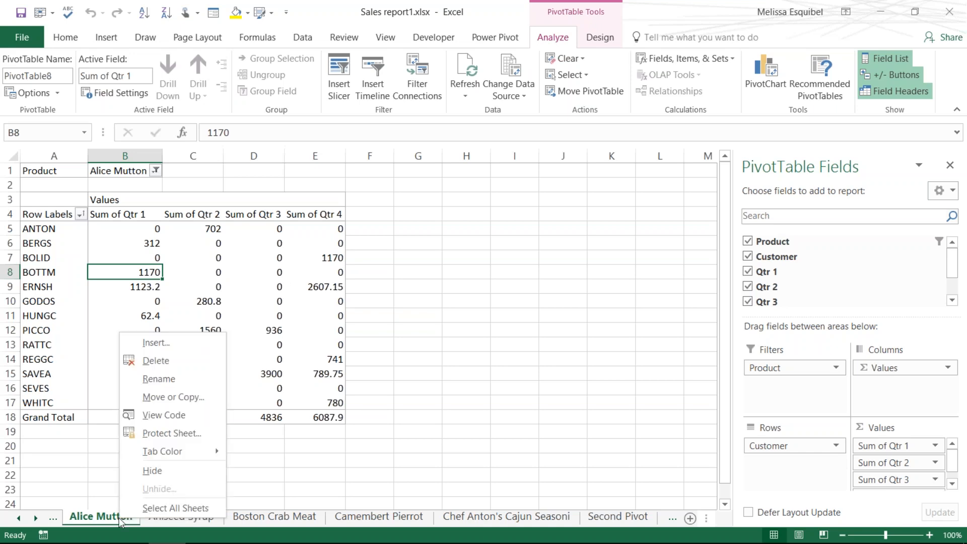
pyautogui.click(173, 397)
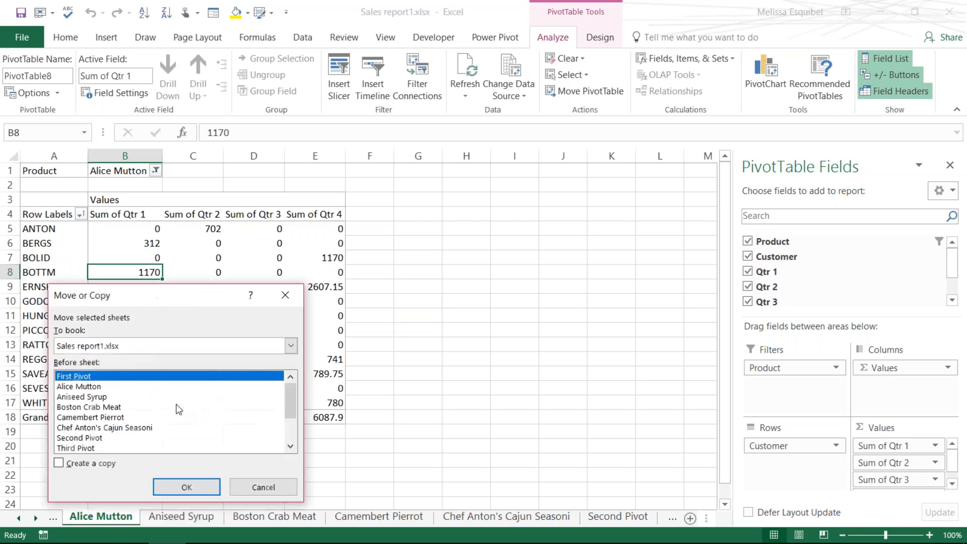
pyautogui.click(58, 462)
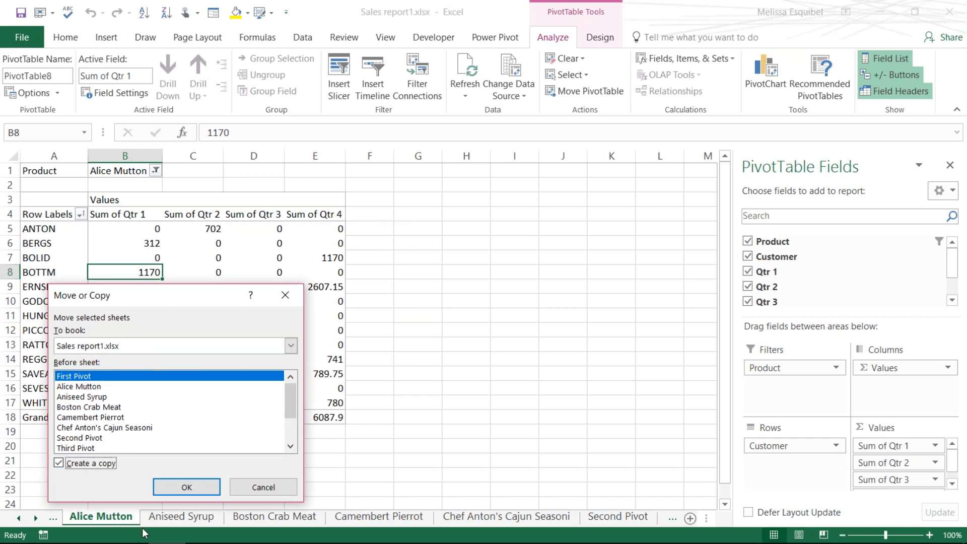
pyautogui.click(126, 349)
pyautogui.click(130, 357)
pyautogui.click(185, 484)
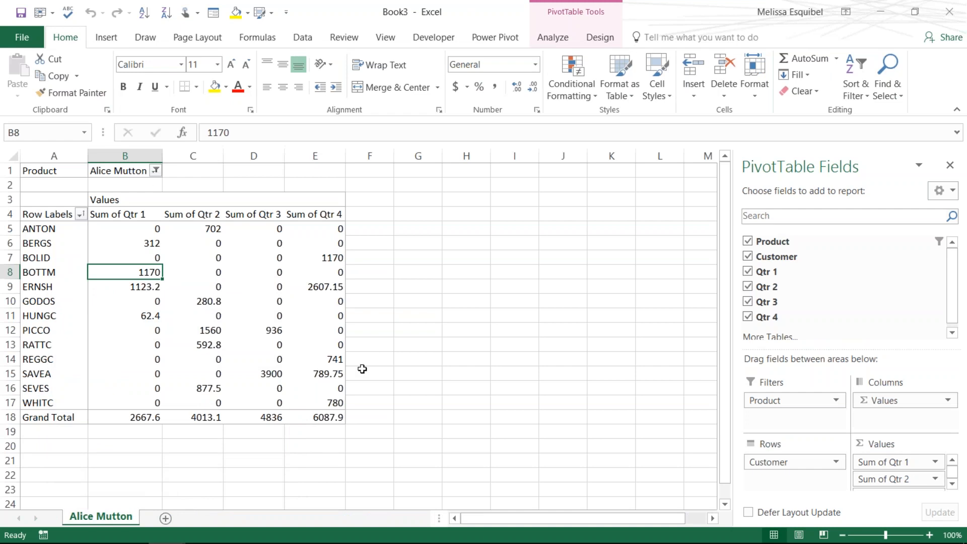
pyautogui.hotkey('alt', 'Tab')
pyautogui.click(196, 517)
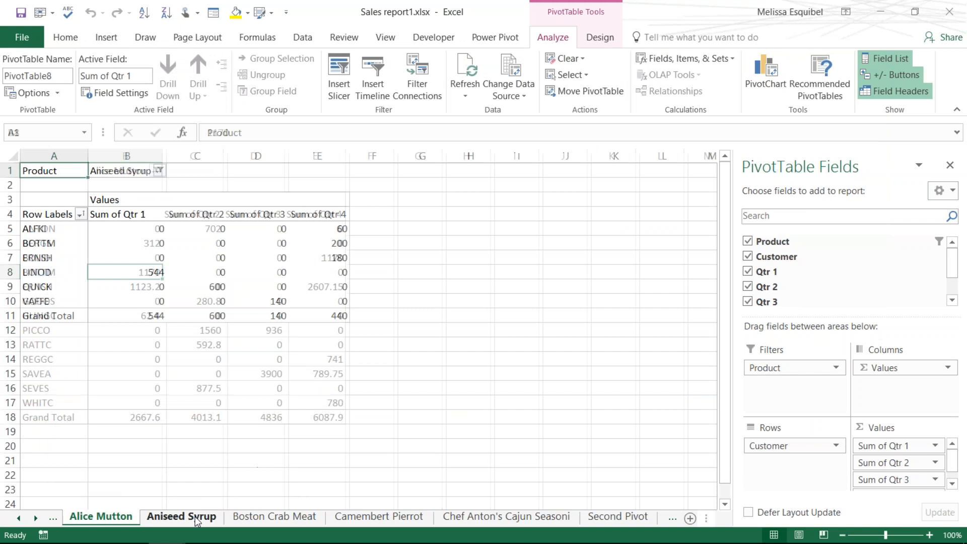
pyautogui.rightClick(198, 519)
pyautogui.click(242, 396)
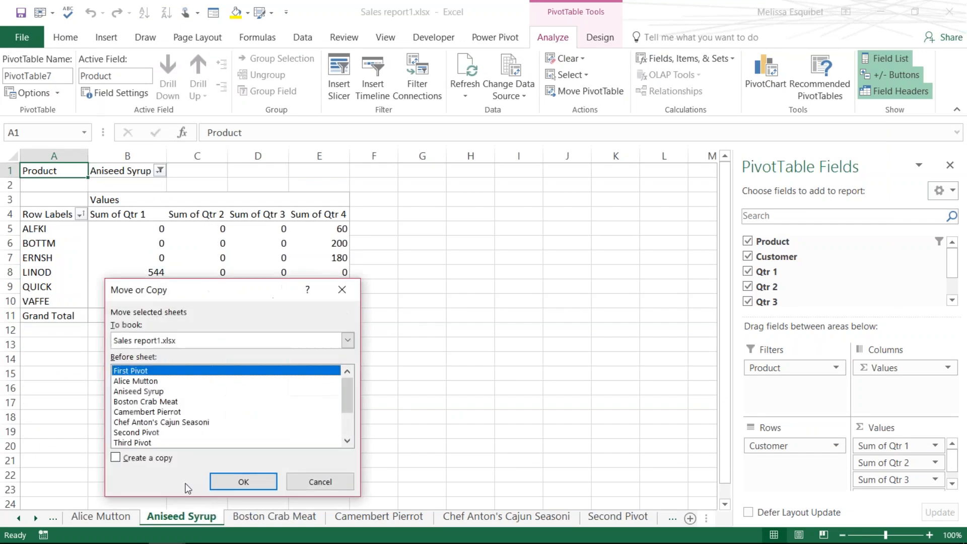
pyautogui.click(320, 482)
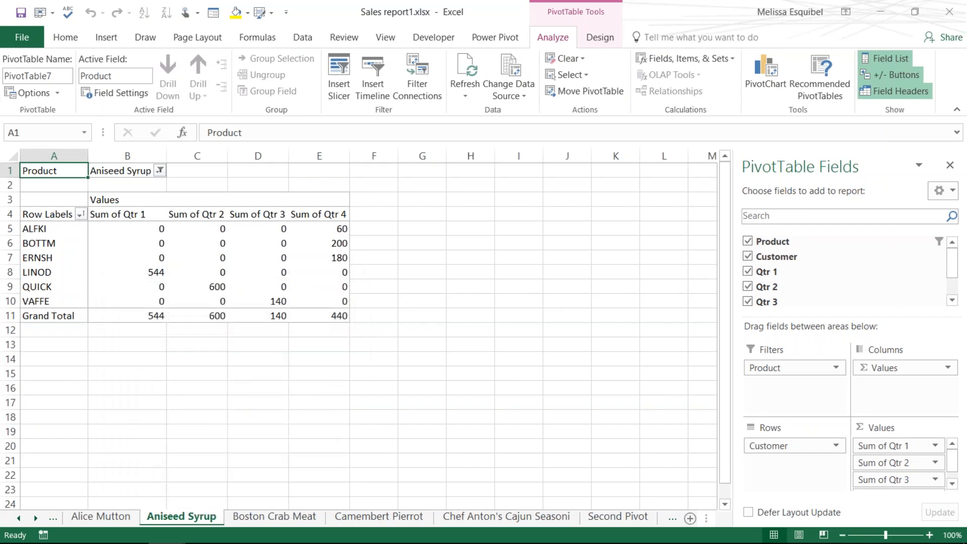
pyautogui.hotkey('alt', 'Tab')
pyautogui.hotkey('alt', 'Tab')
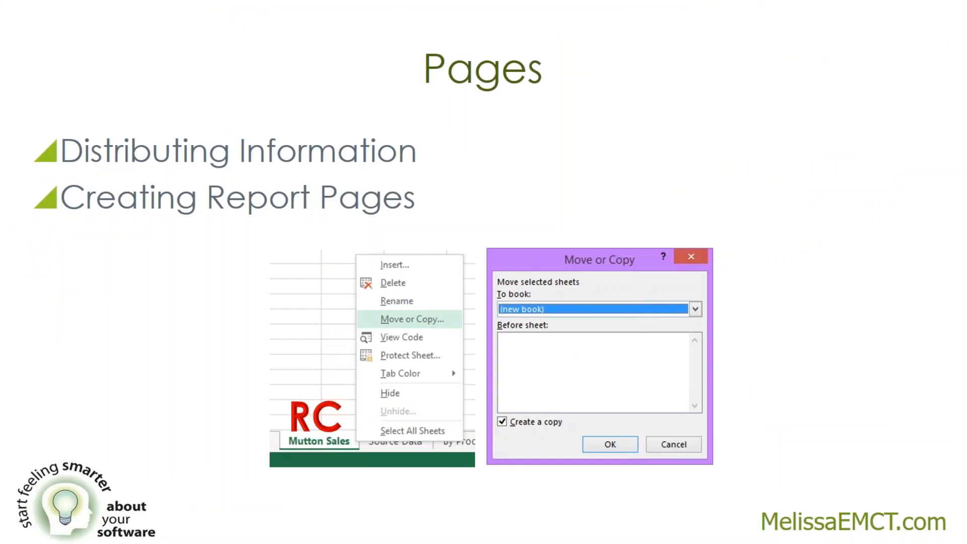
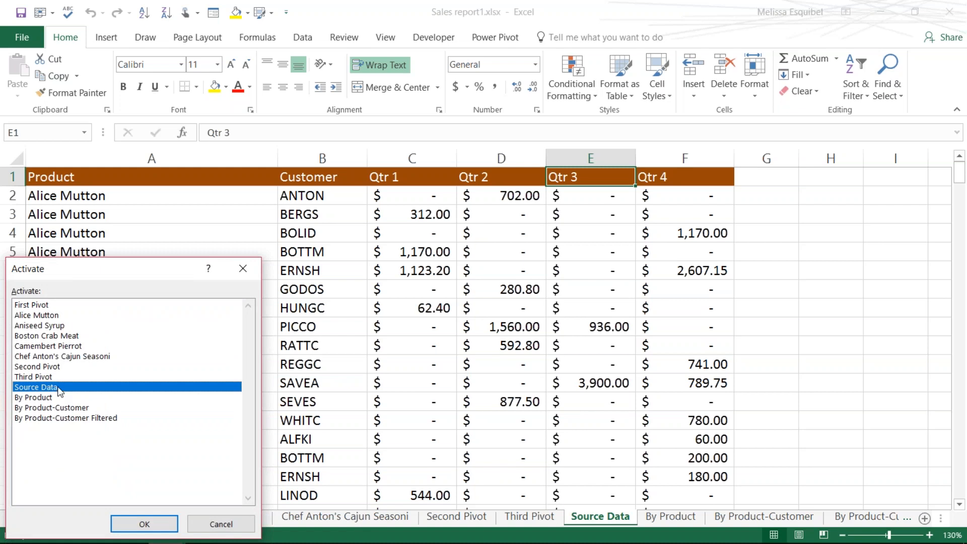
# Step: Insert a PivotTable on a new worksheet from the Source Data sheet, with Customer in rows and Sum of Qtr 1 in values
pyautogui.click(146, 521)
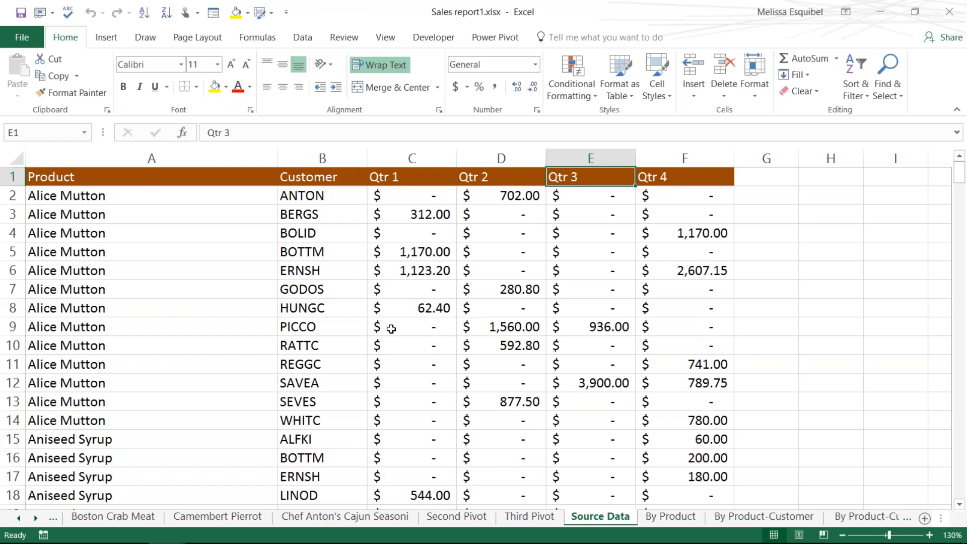
pyautogui.click(396, 307)
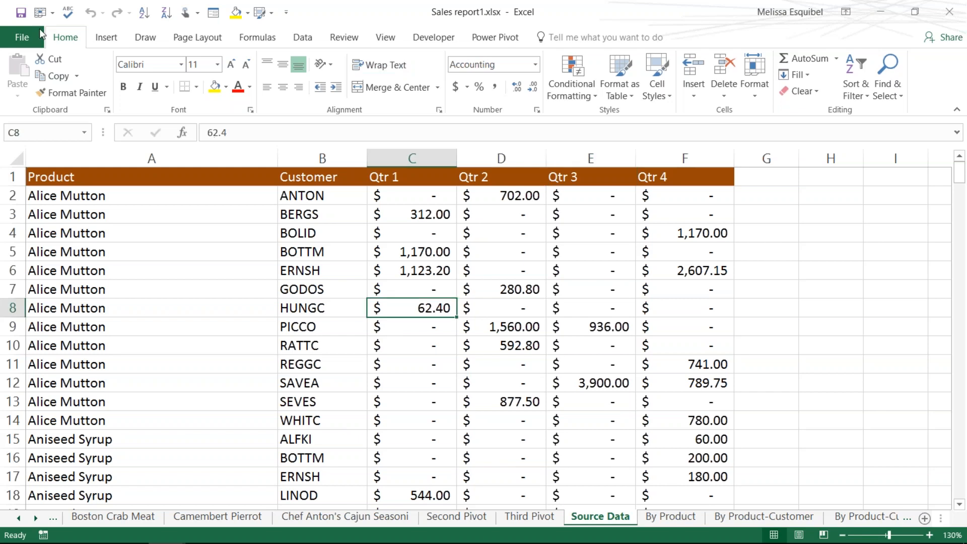
pyautogui.click(105, 38)
pyautogui.click(19, 93)
pyautogui.click(227, 517)
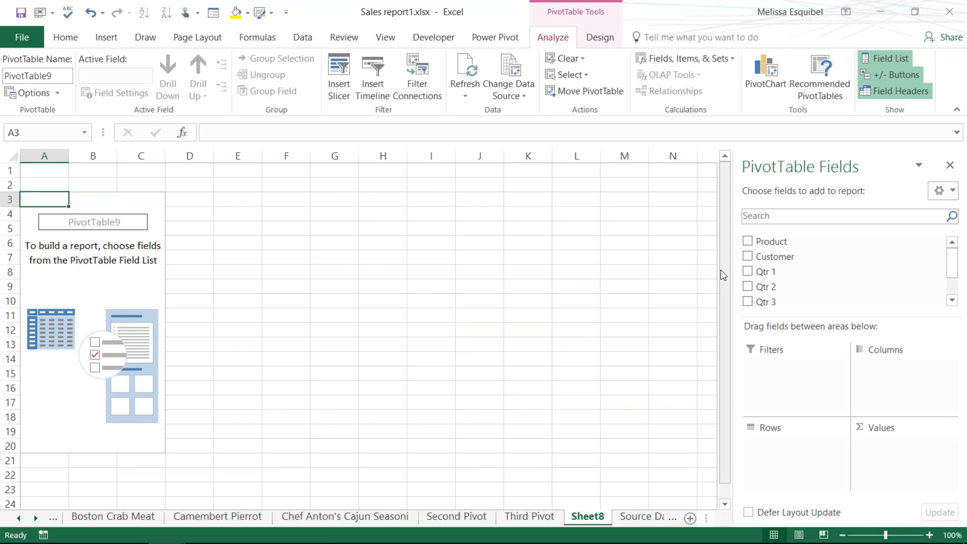
pyautogui.click(749, 256)
pyautogui.click(748, 271)
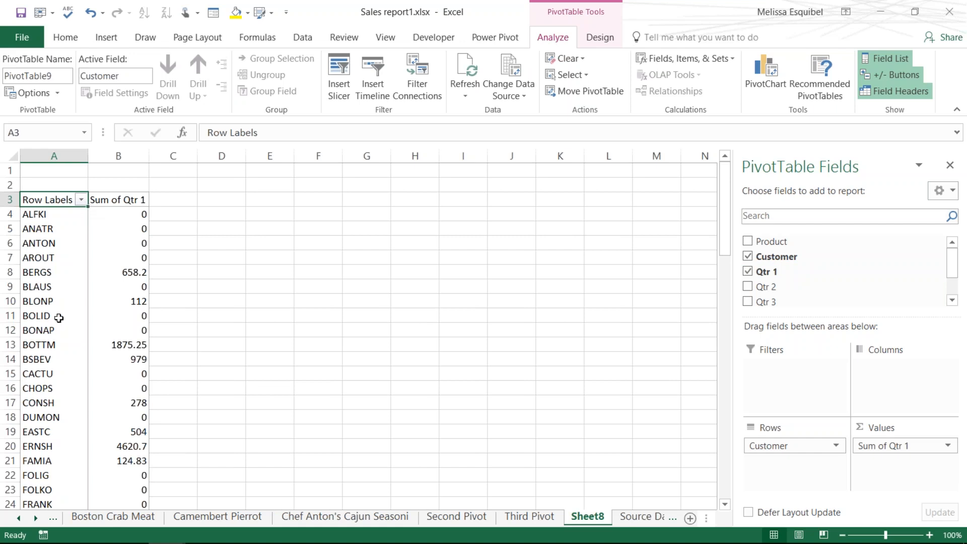
# Step: Filter the new PivotTable's Customer row labels to show only BERGS, BLONP and BOTTM
pyautogui.click(80, 199)
pyautogui.click(40, 328)
pyautogui.write('b')
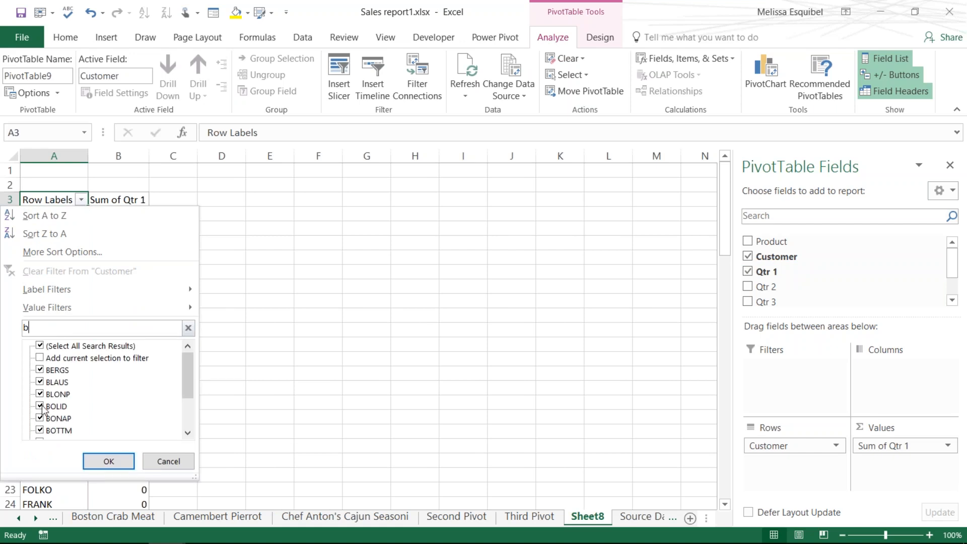
pyautogui.click(41, 382)
pyautogui.click(40, 406)
pyautogui.click(39, 418)
pyautogui.scroll(-3, 178, 383)
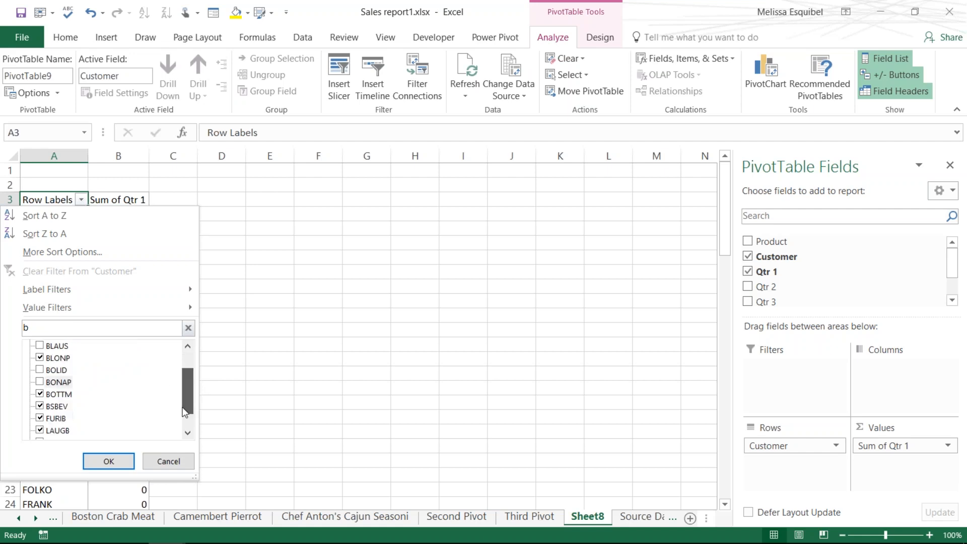
pyautogui.click(40, 382)
pyautogui.click(40, 394)
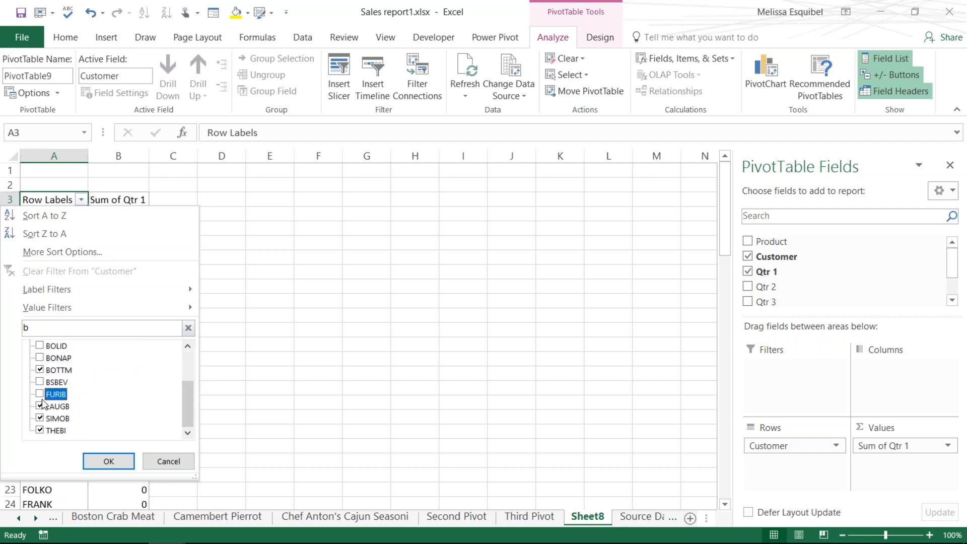
pyautogui.click(40, 406)
pyautogui.click(40, 418)
pyautogui.click(40, 430)
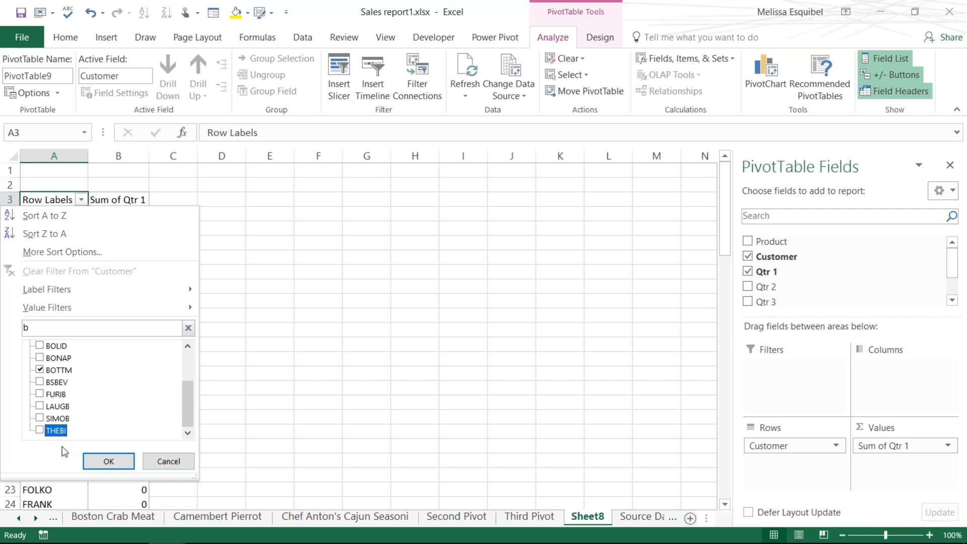
pyautogui.click(109, 463)
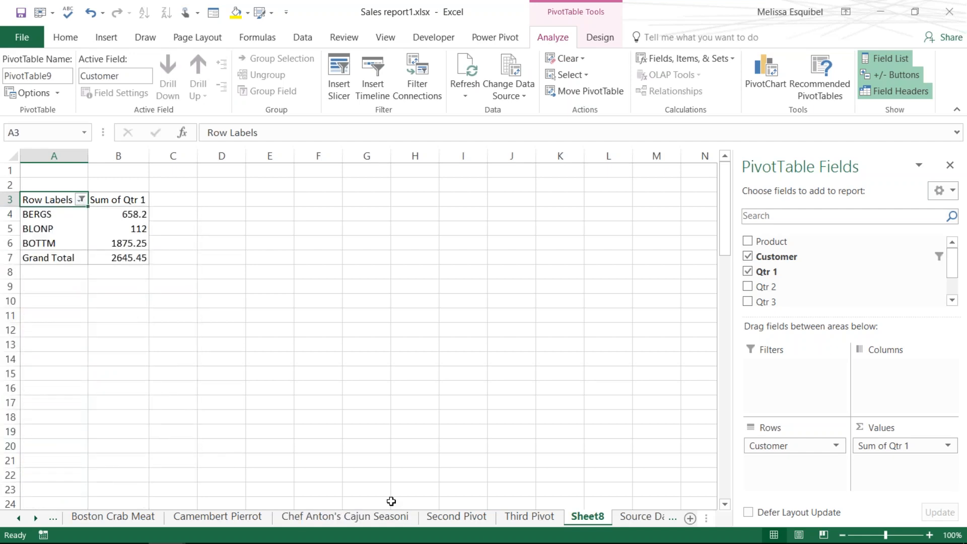
# Step: Create a PivotChart on its own chart sheet from the filtered customer PivotTable and bring up its design options
pyautogui.scroll(4, 392, 501)
pyautogui.click(166, 233)
pyautogui.scroll(1, 169, 235)
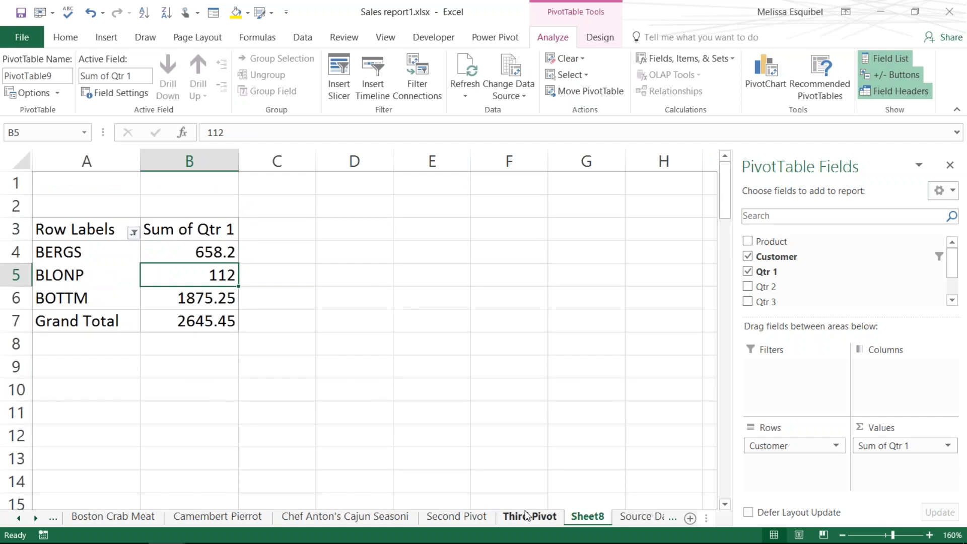
pyautogui.hotkey('alt', 'Tab')
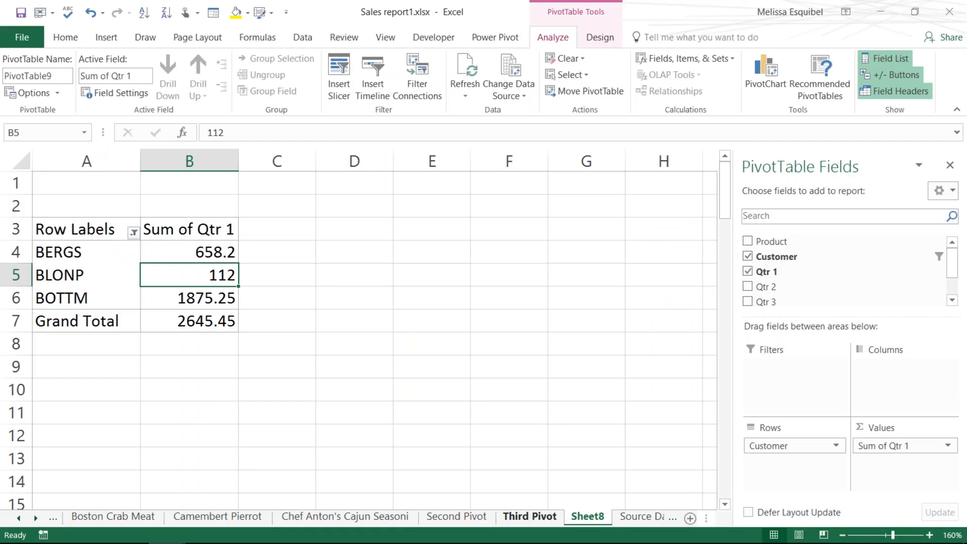
pyautogui.press('F11')
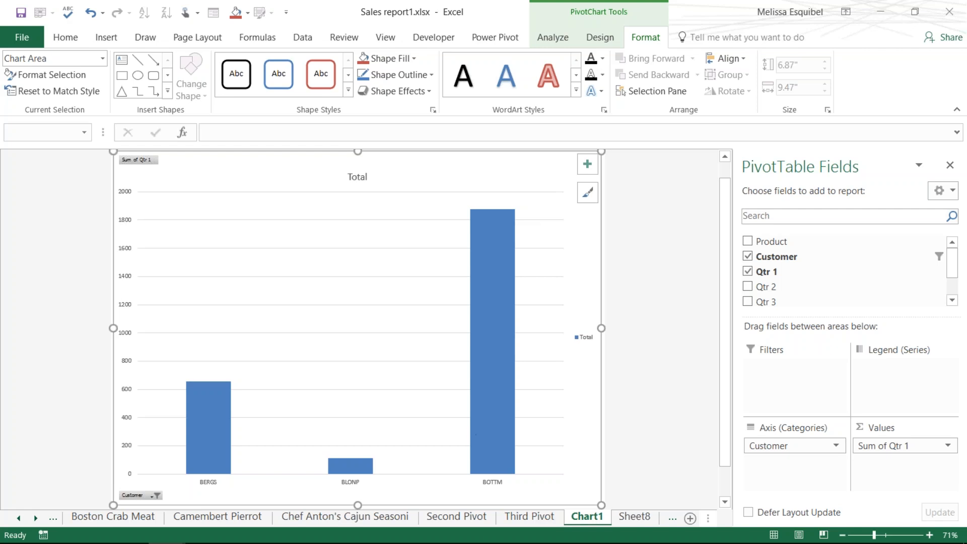
pyautogui.hotkey('alt', 'Tab')
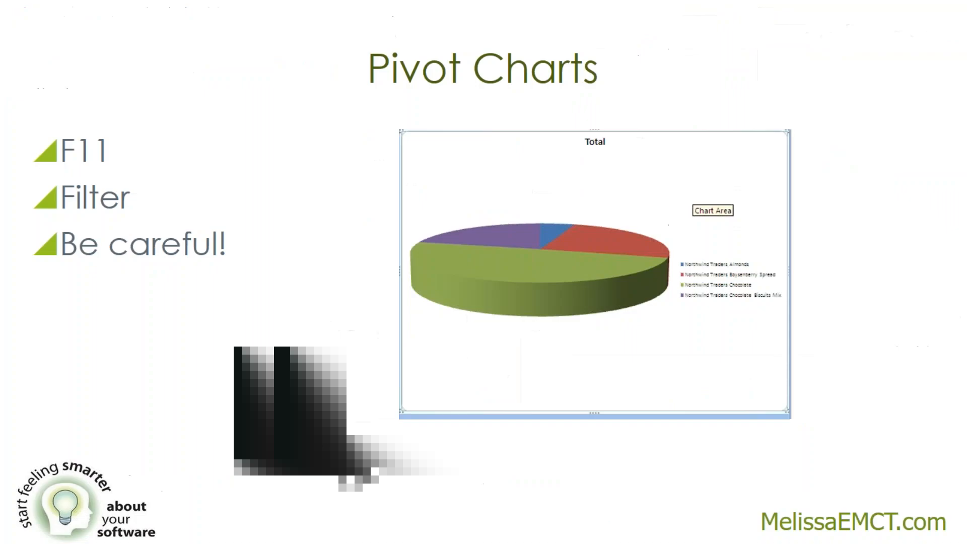
pyautogui.hotkey('alt', 'Tab')
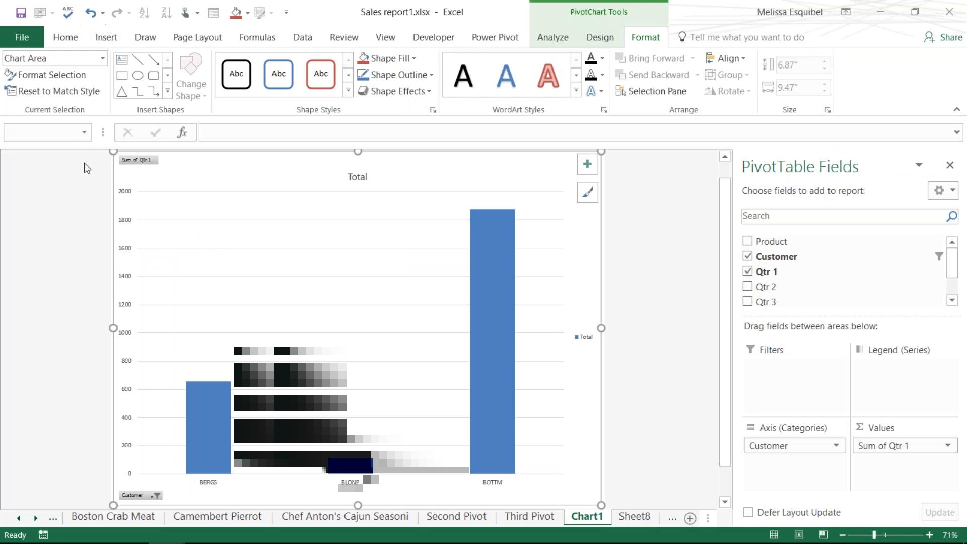
pyautogui.click(607, 42)
pyautogui.press('ctrl')
pyautogui.press('ctrl')
pyautogui.press('ctrl')
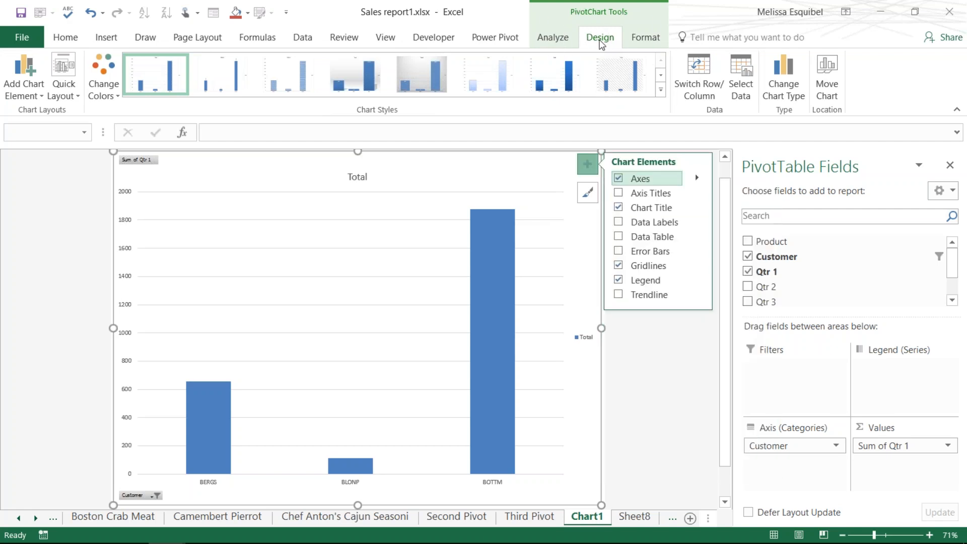
pyautogui.press('ctrl')
pyautogui.press('ctrl')
pyautogui.press('ctrl')
pyautogui.press('ctrl')
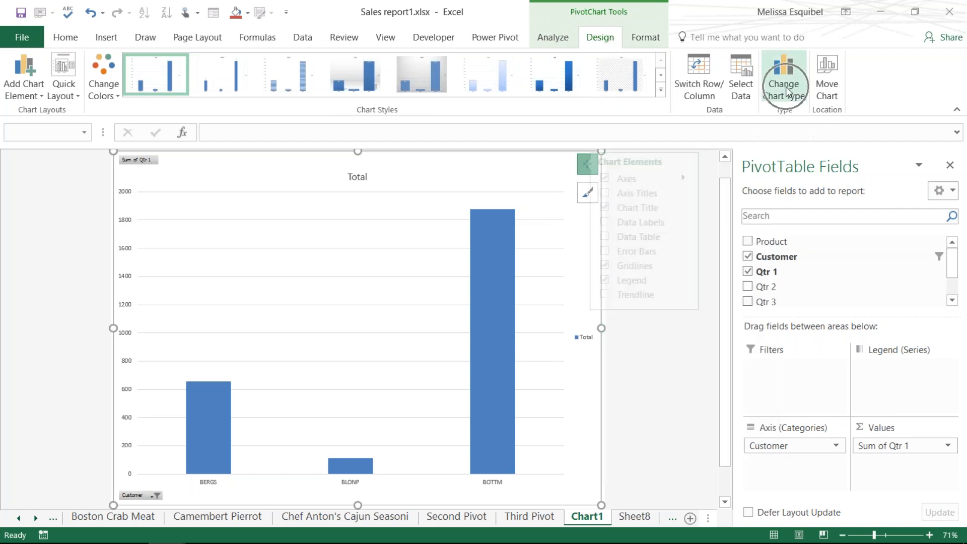
pyautogui.press('ctrl')
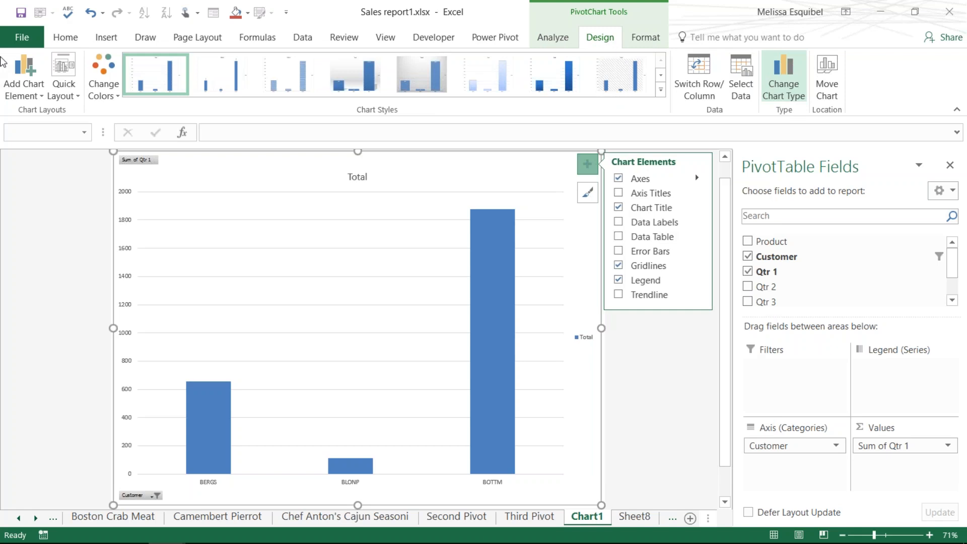
pyautogui.press('ctrl')
pyautogui.press('ctrl')
pyautogui.press('ctrl')
pyautogui.press('ctrl')
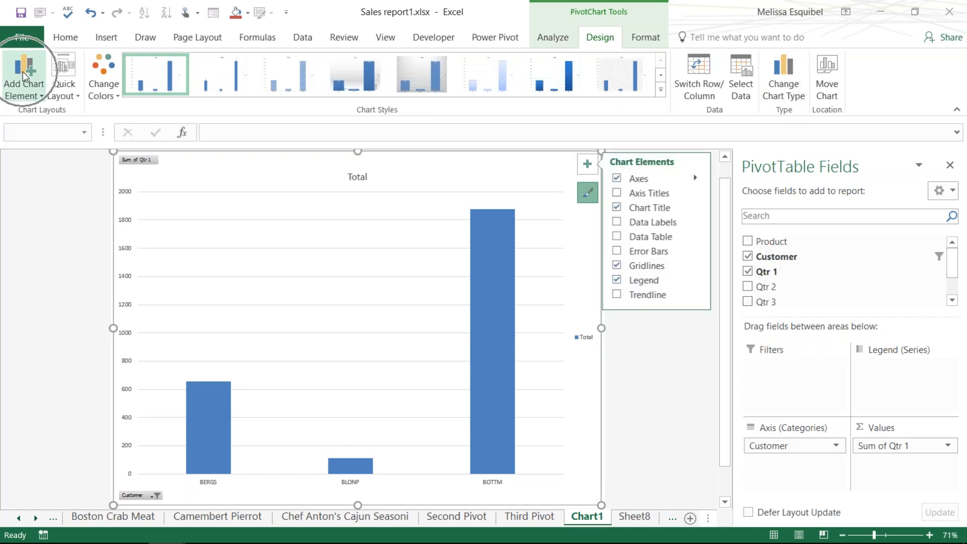
pyautogui.press('ctrl')
pyautogui.press('ctrl')
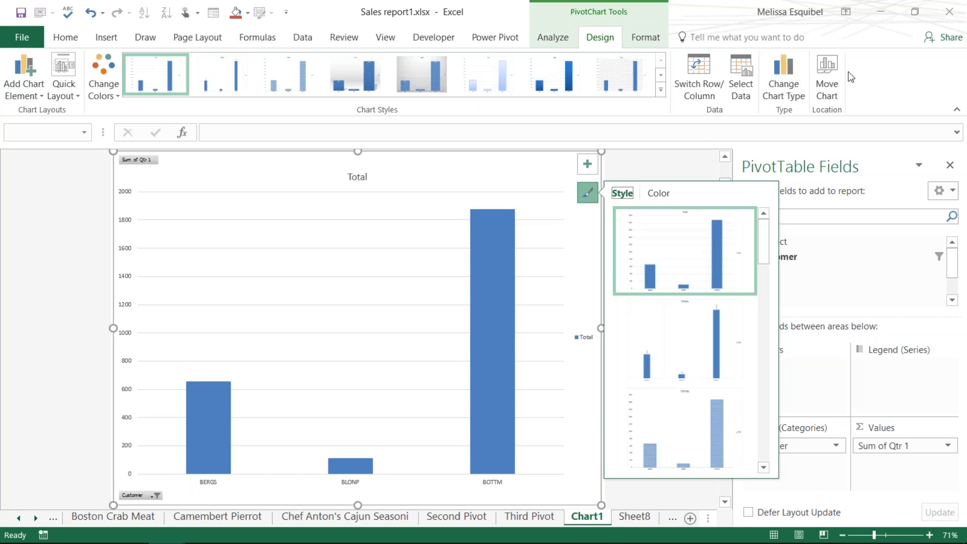
# Step: Change the PivotChart's type to Pie and apply the fifth chart style, with saturated gradient slices
pyautogui.click(784, 89)
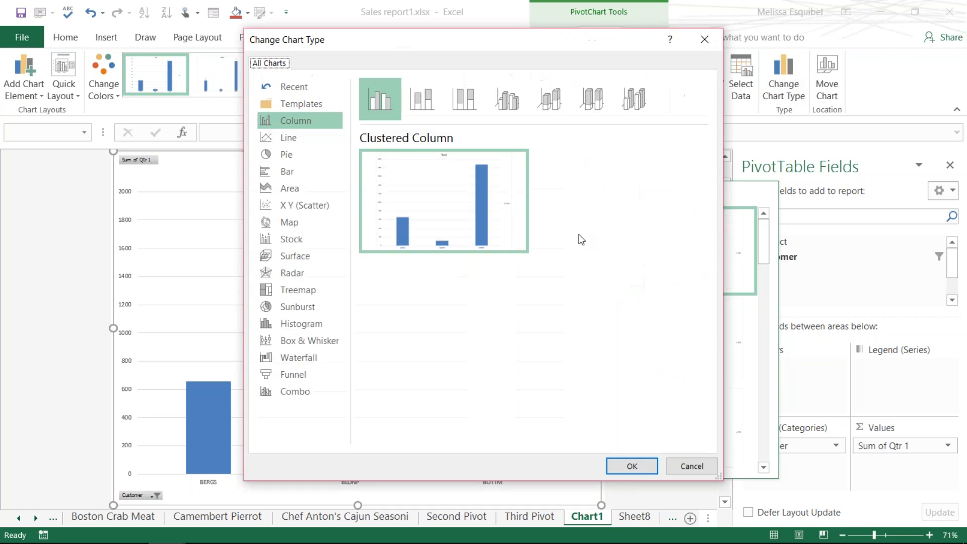
pyautogui.click(309, 156)
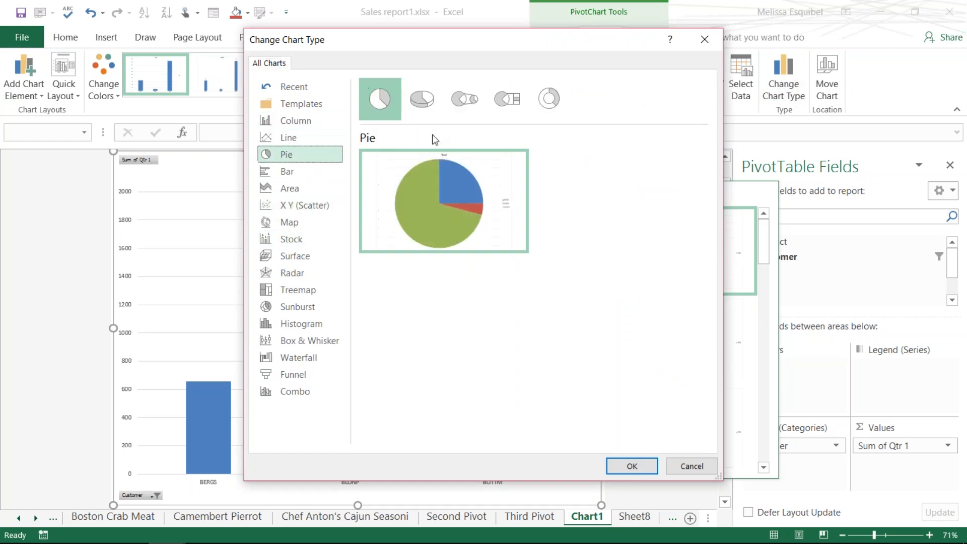
pyautogui.click(633, 466)
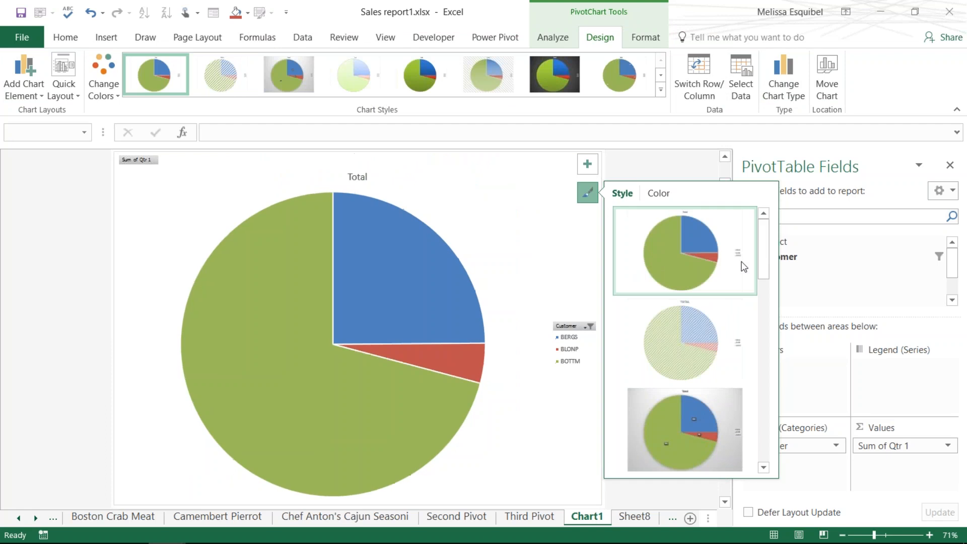
pyautogui.moveTo(765, 249); pyautogui.dragTo(764, 299)
pyautogui.click(694, 413)
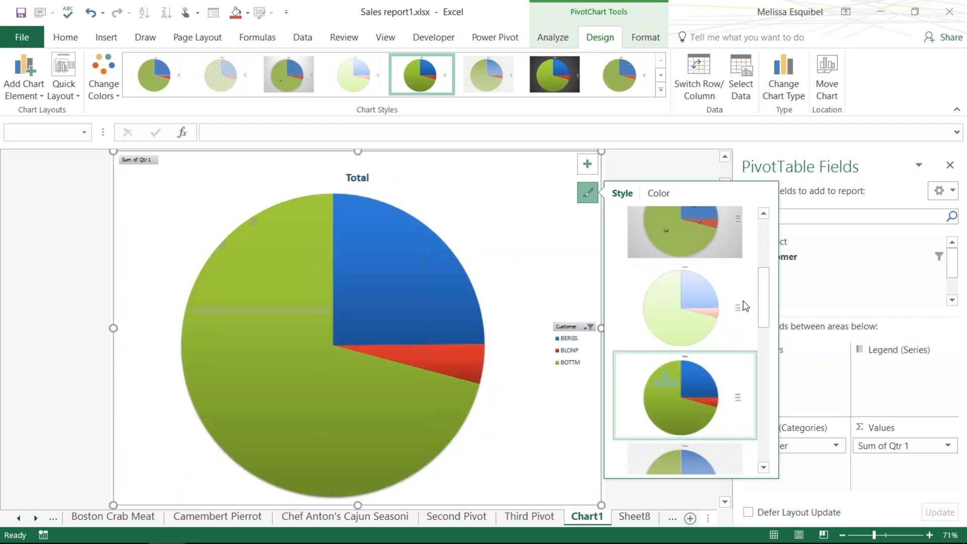
pyautogui.click(64, 305)
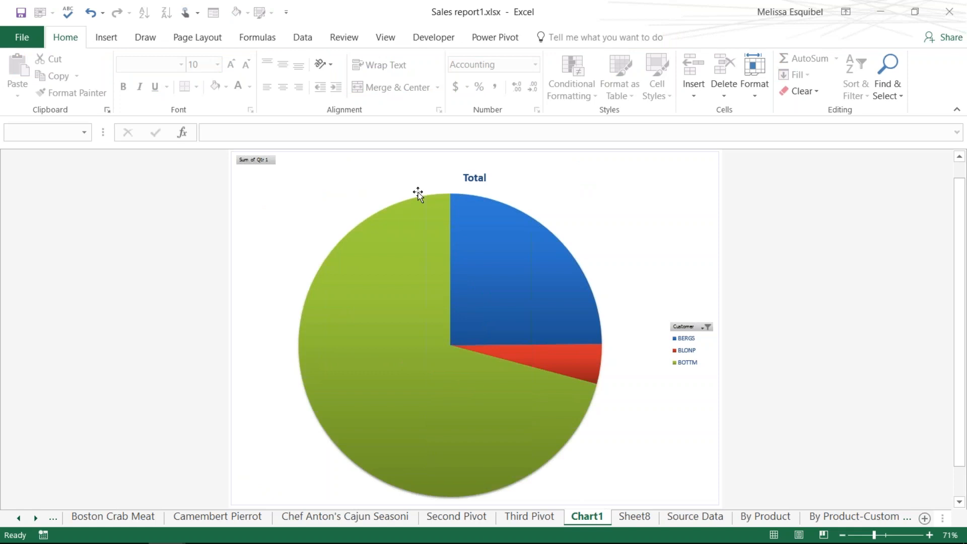
# Step: Rename Sheet8, which holds the filtered customer PivotTable, as Fourth Pivot
pyautogui.moveTo(555, 328)
pyautogui.click(634, 516)
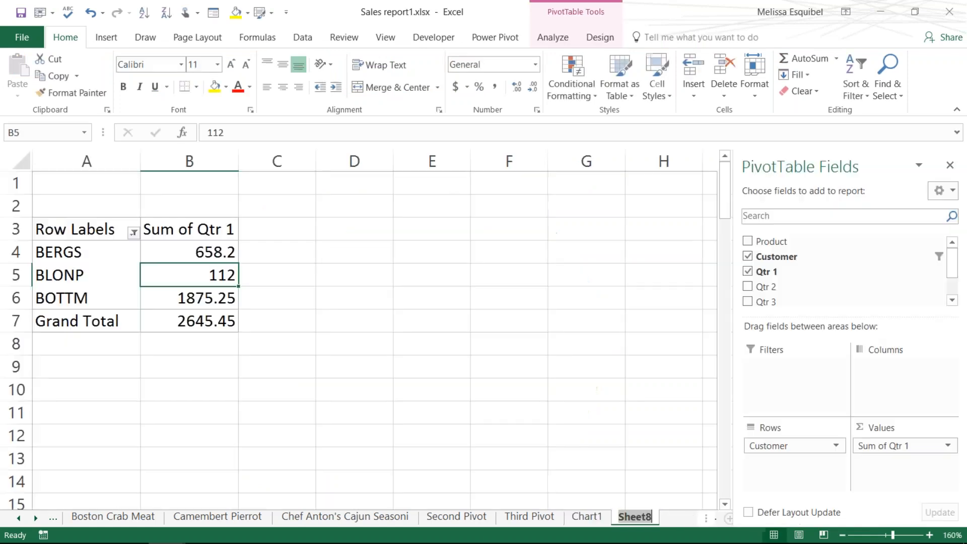
pyautogui.write('Fou')
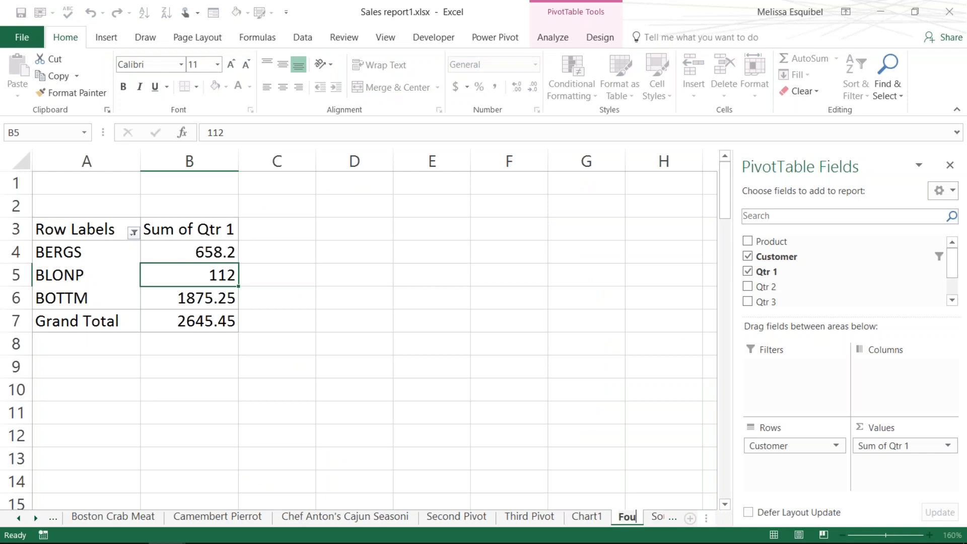
pyautogui.write('rth Pivot')
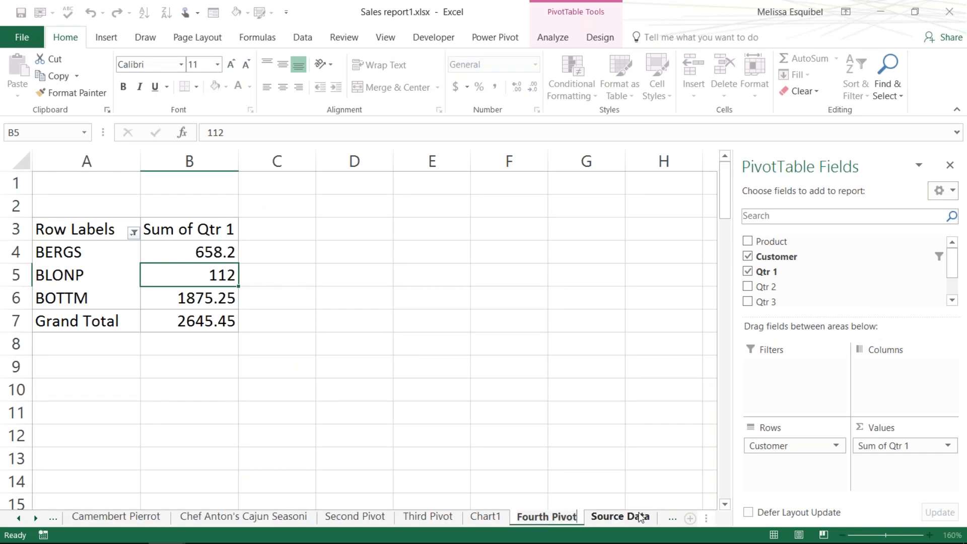
# Step: Rename the Chart1 chart sheet as Fourth Pivot Chart
pyautogui.click(487, 519)
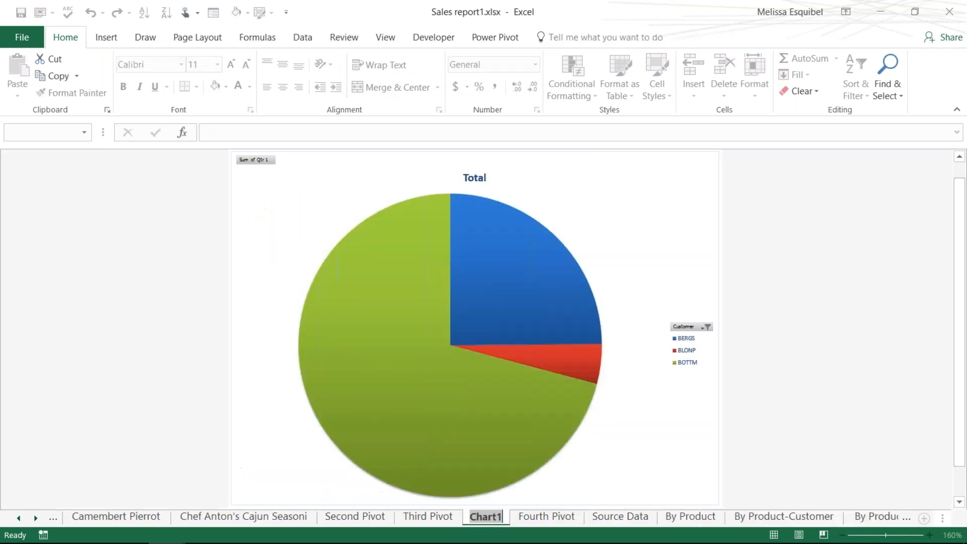
pyautogui.write('Fourth')
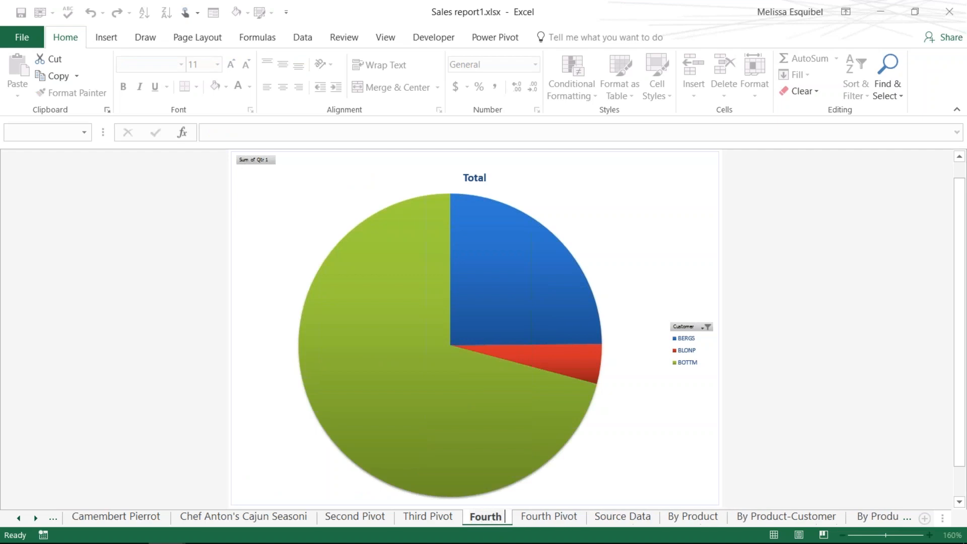
pyautogui.write(' Pivot Chart')
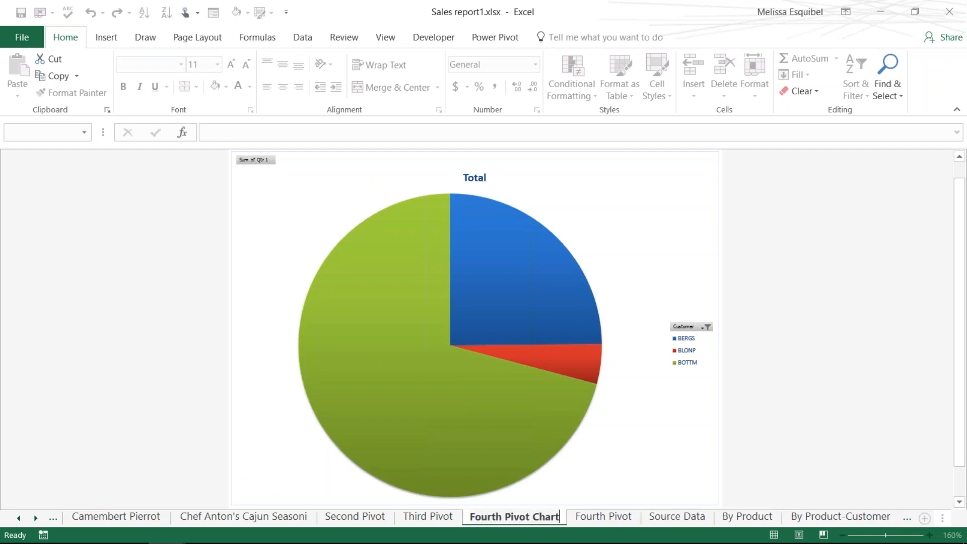
# Step: Group the Fourth Pivot Chart and Fourth Pivot sheets, color their tabs standard red, and ungroup them
pyautogui.press('Return')
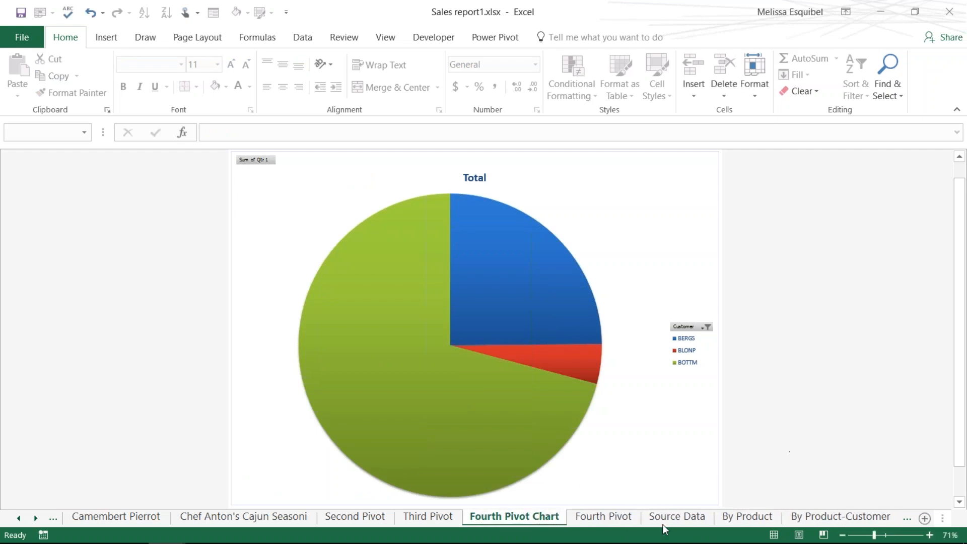
pyautogui.keyDown('ctrl'); pyautogui.click(579, 518); pyautogui.keyUp('ctrl')
pyautogui.rightClick(580, 519)
pyautogui.moveTo(631, 438)
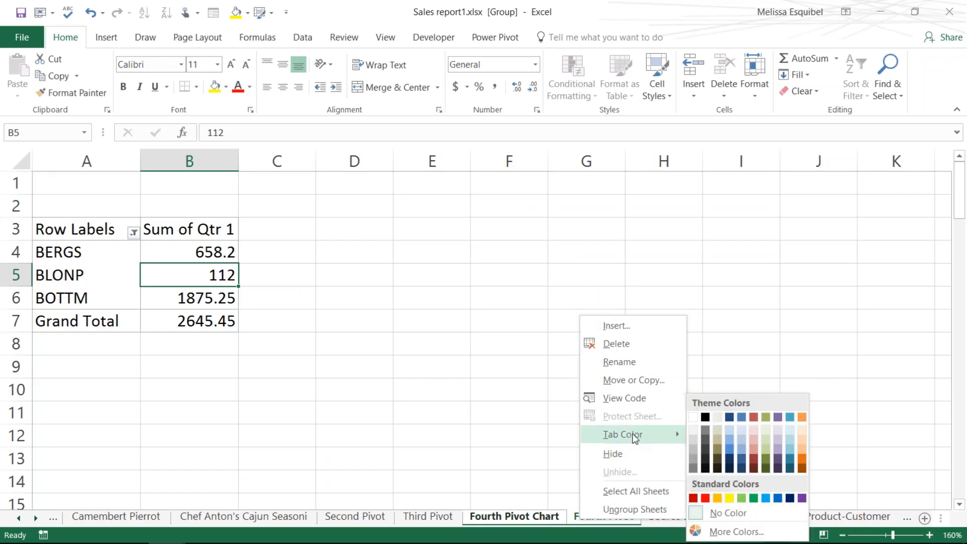
pyautogui.click(706, 498)
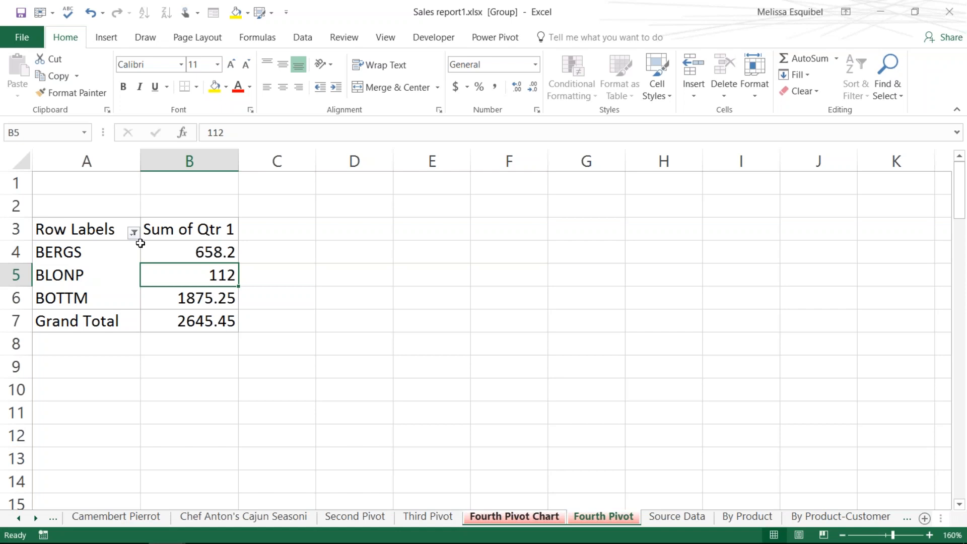
pyautogui.click(131, 233)
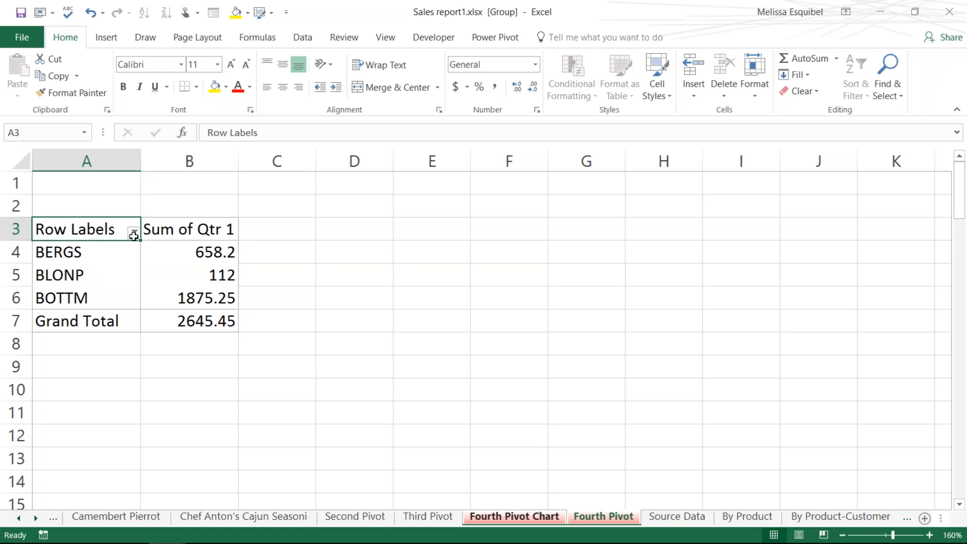
pyautogui.click(311, 353)
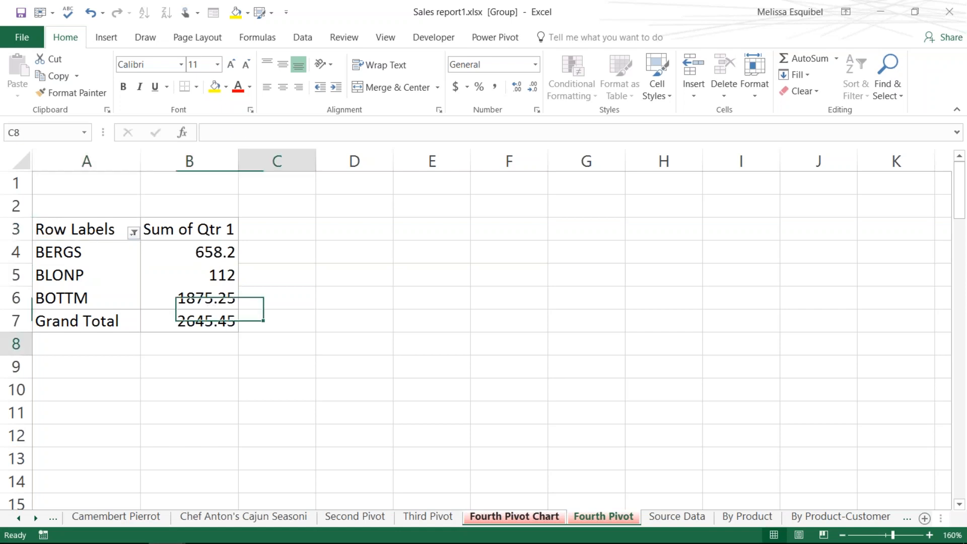
pyautogui.click(657, 521)
pyautogui.click(612, 517)
# Step: Add ANTON to the Customer filter of the Fourth Pivot table and check the pie chart on its sheet
pyautogui.click(134, 232)
pyautogui.click(39, 416)
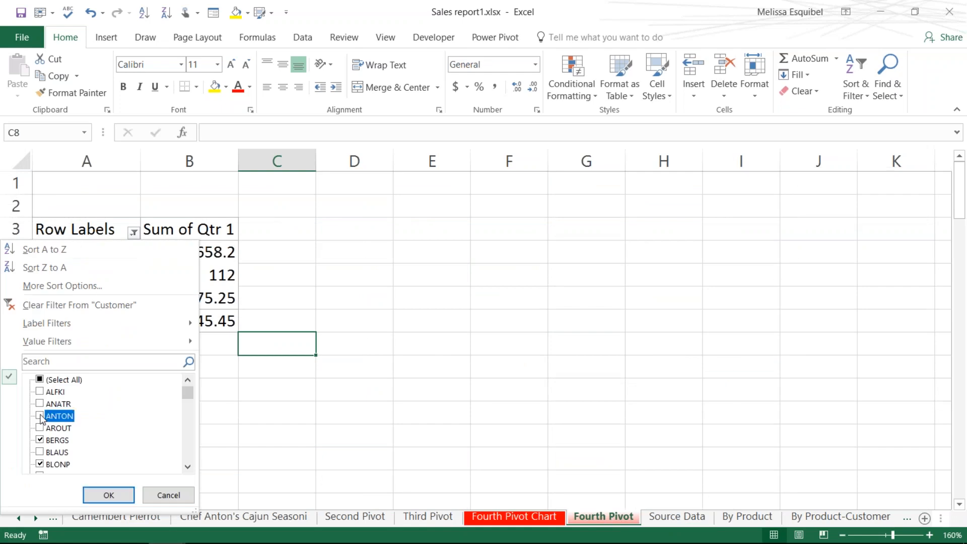
pyautogui.click(108, 497)
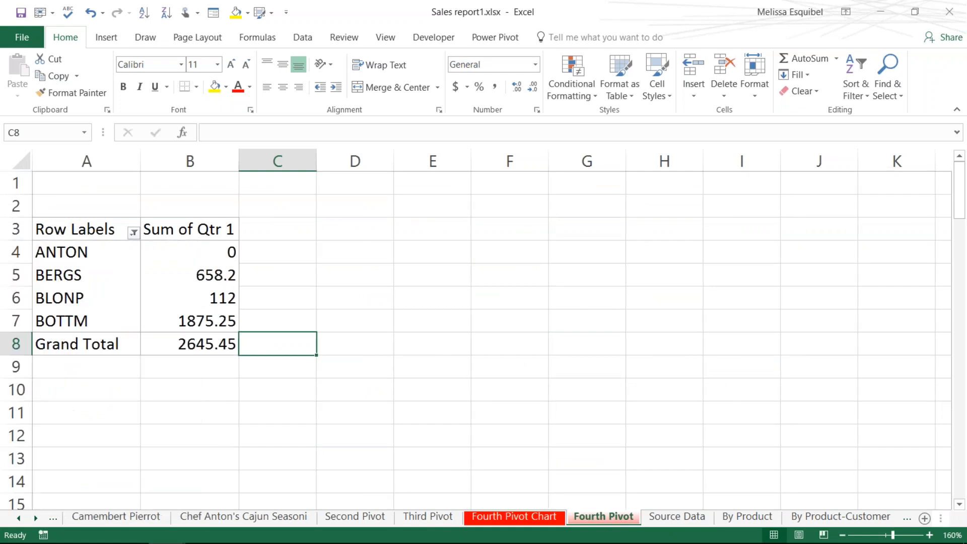
pyautogui.click(522, 518)
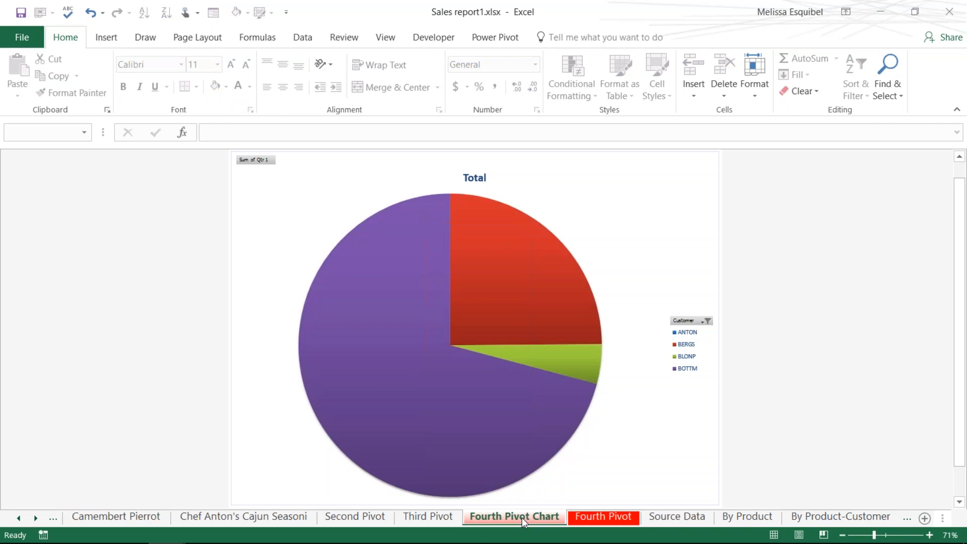
# Step: Add BSBEV to the Customer filter on the Fourth Pivot sheet and compare the table with its chart sheet
pyautogui.click(614, 515)
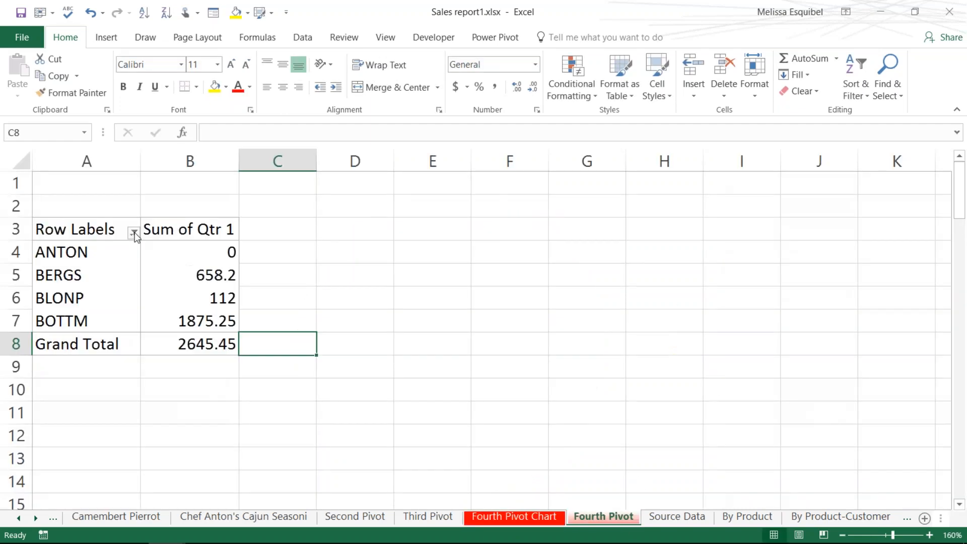
pyautogui.click(134, 232)
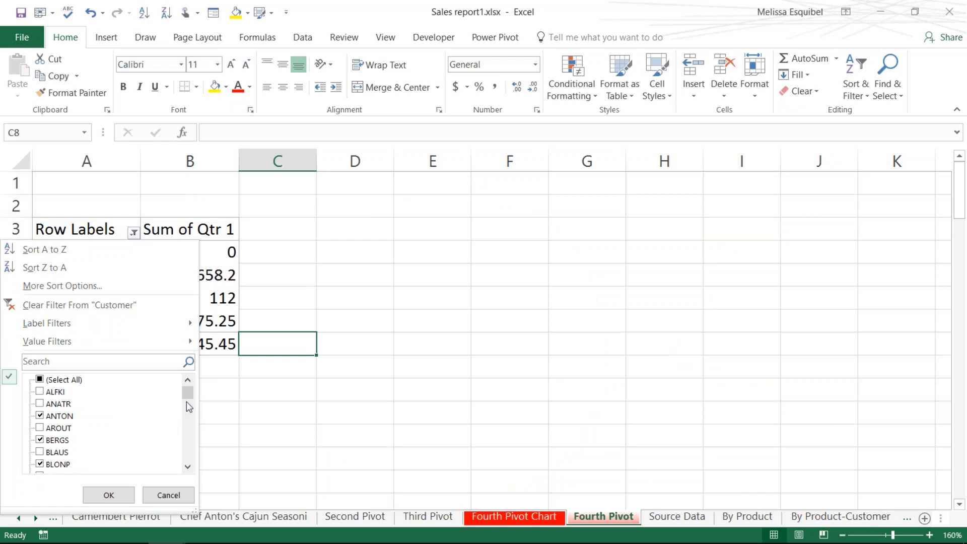
pyautogui.scroll(-2, 187, 409)
pyautogui.click(40, 452)
pyautogui.click(108, 495)
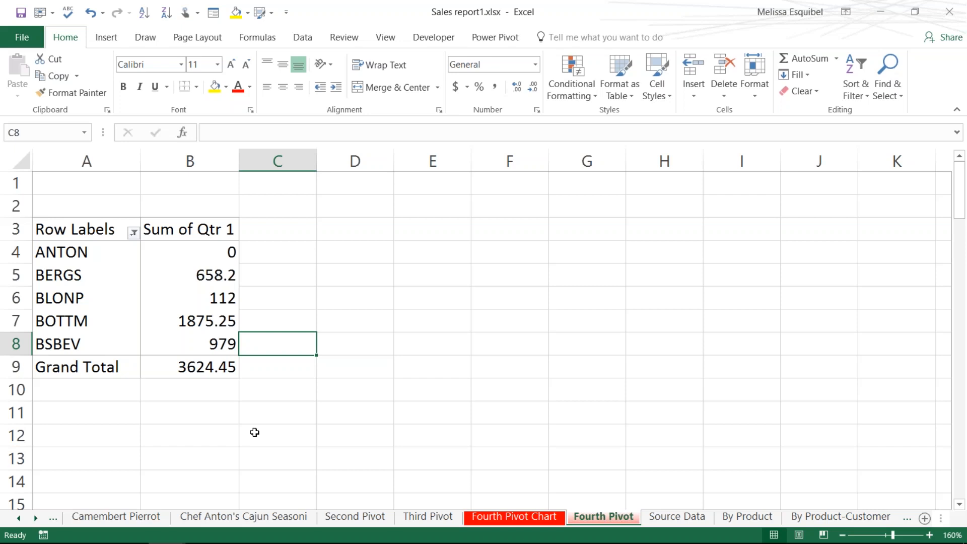
pyautogui.click(511, 520)
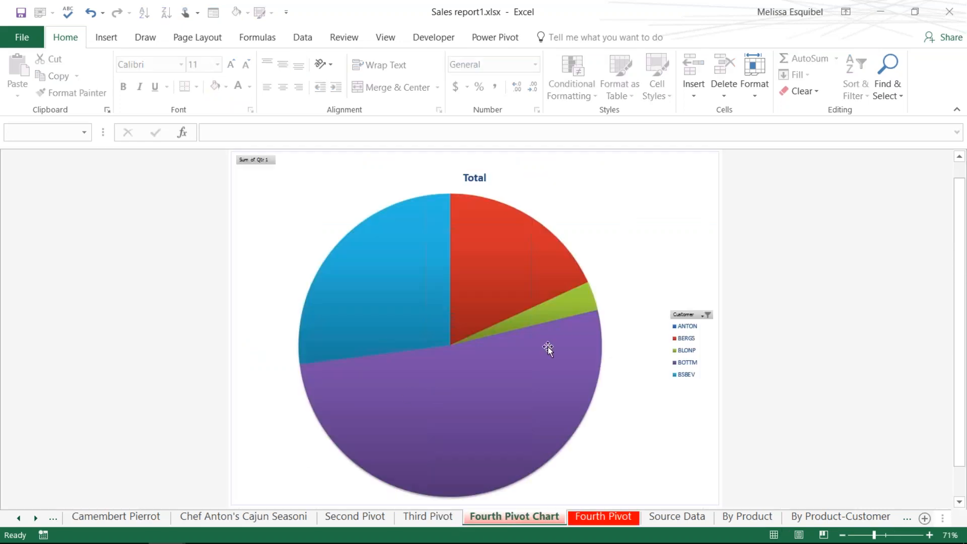
pyautogui.click(618, 517)
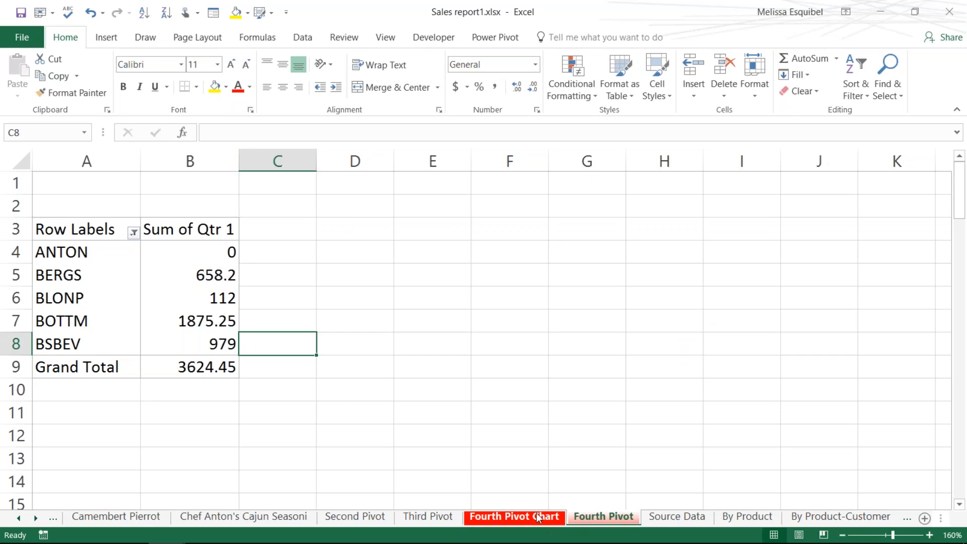
pyautogui.click(538, 518)
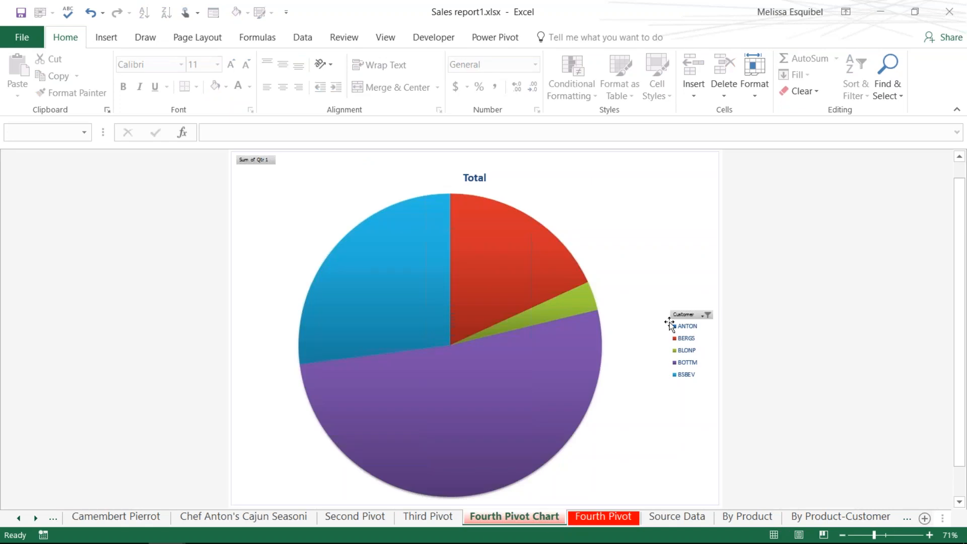
# Step: Remove ANTON and BSBEV using the PivotChart's own Customer filter and check the linked PivotTable on Fourth Pivot
pyautogui.click(707, 316)
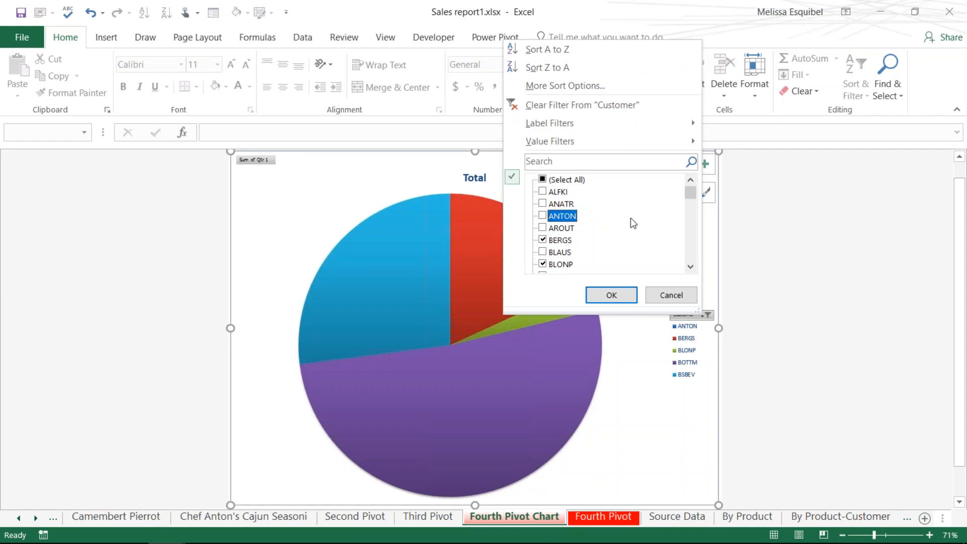
pyautogui.moveTo(691, 197)
pyautogui.mouseDown()
pyautogui.moveTo(699, 244)
pyautogui.moveTo(692, 197)
pyautogui.mouseUp()
pyautogui.click(692, 267)
pyautogui.click(692, 267)
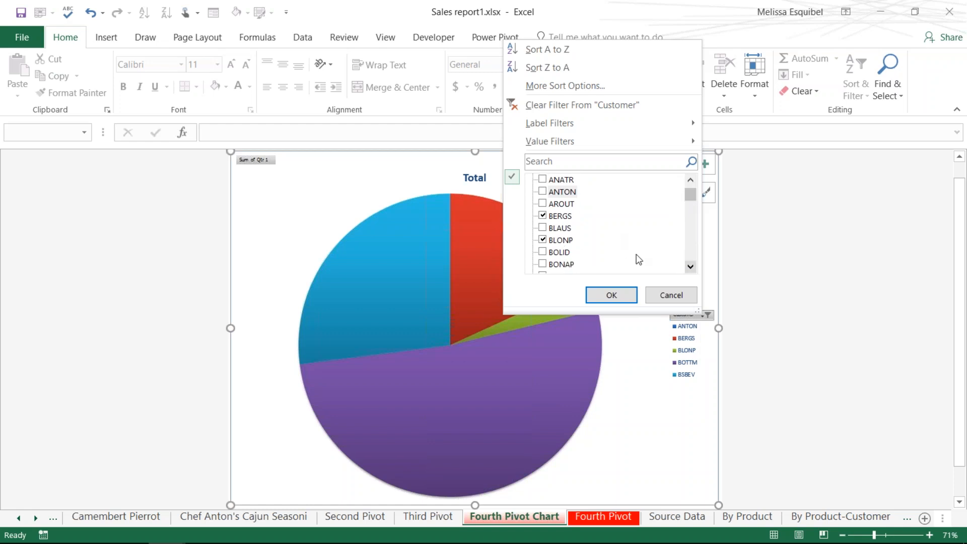
pyautogui.click(693, 271)
pyautogui.click(693, 271)
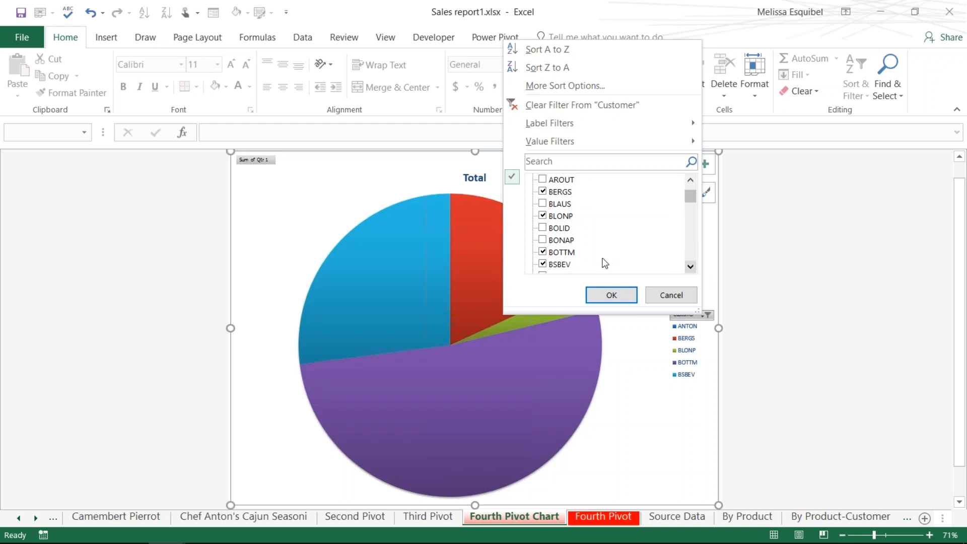
pyautogui.click(543, 263)
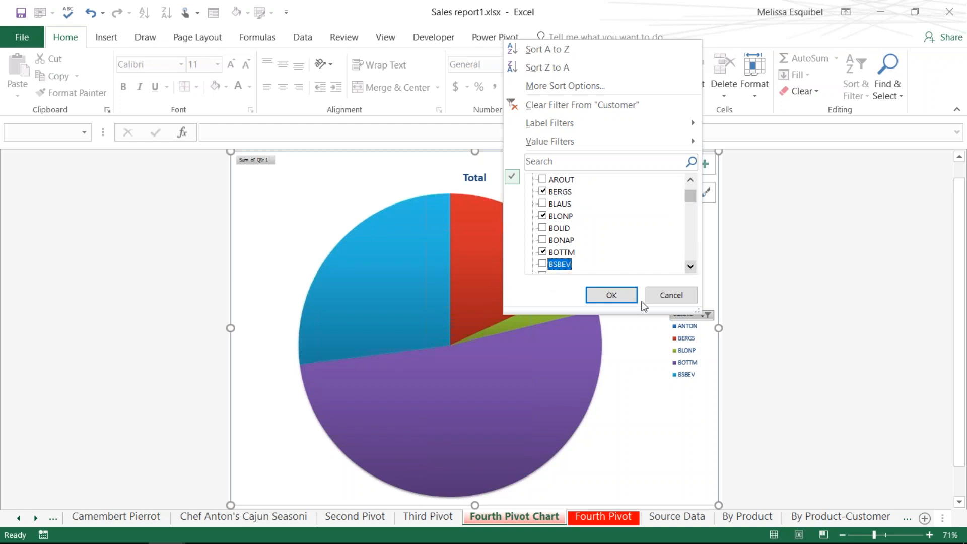
pyautogui.click(611, 295)
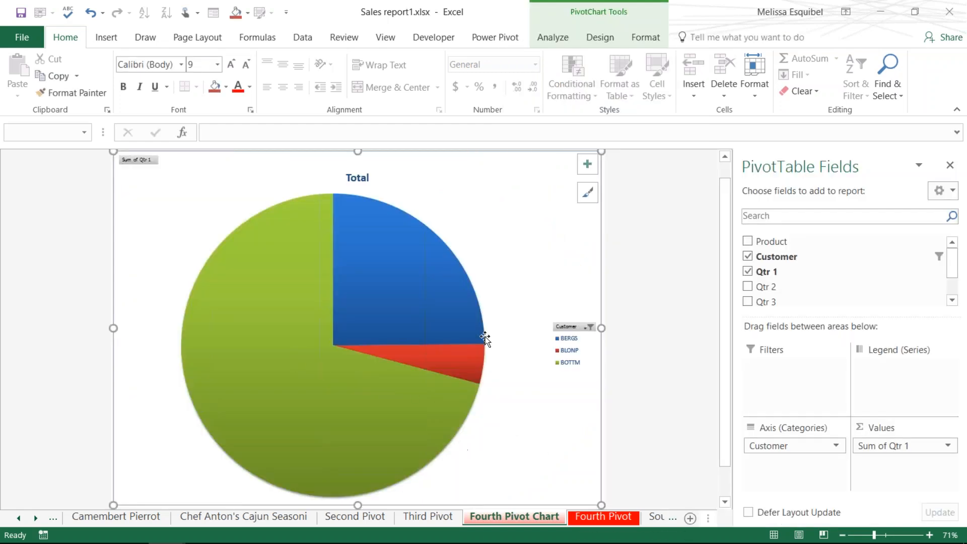
pyautogui.click(603, 517)
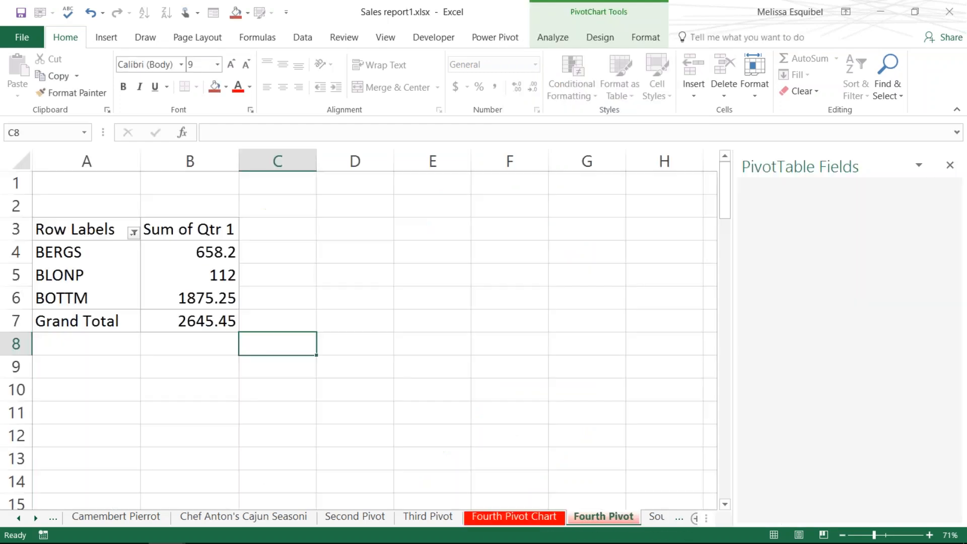
pyautogui.click(501, 520)
pyautogui.click(594, 519)
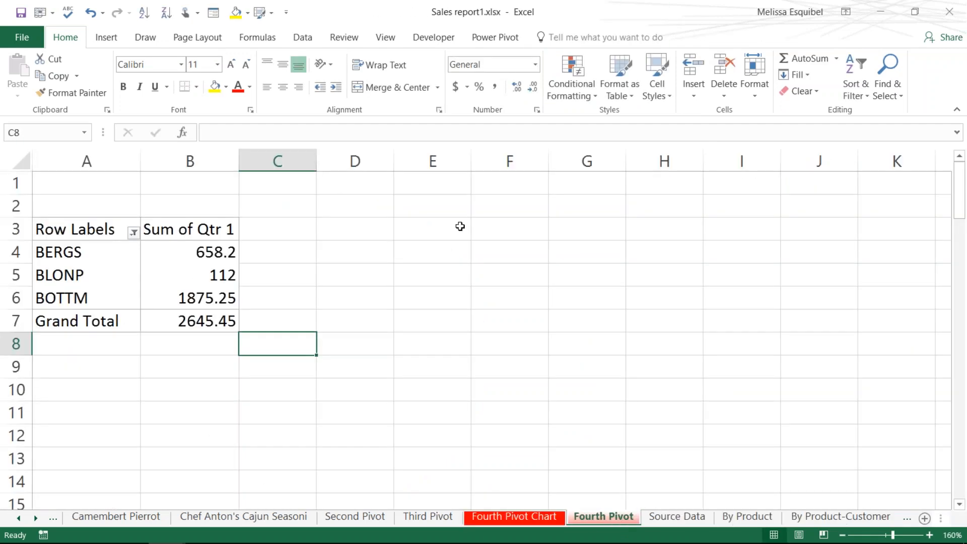
pyautogui.hotkey('alt', 'Tab')
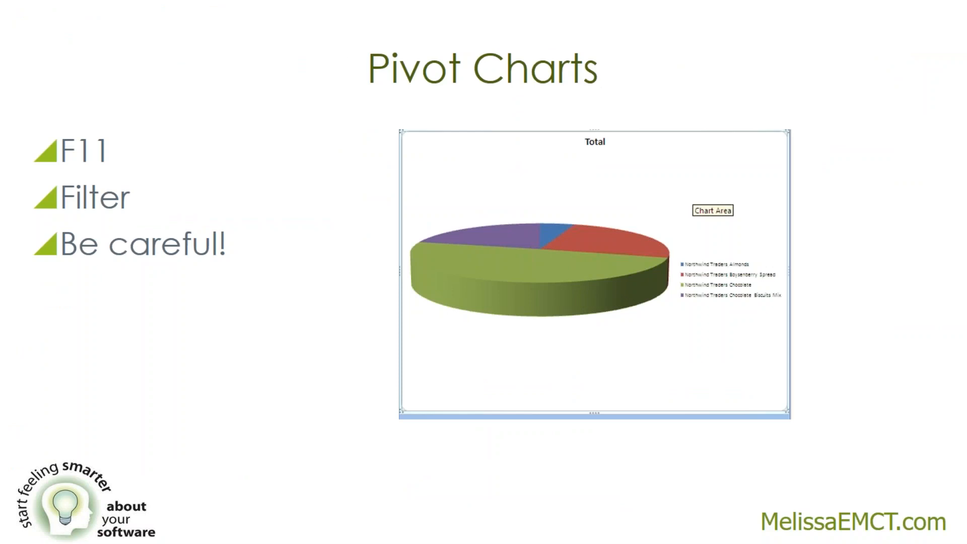
pyautogui.press('Right')
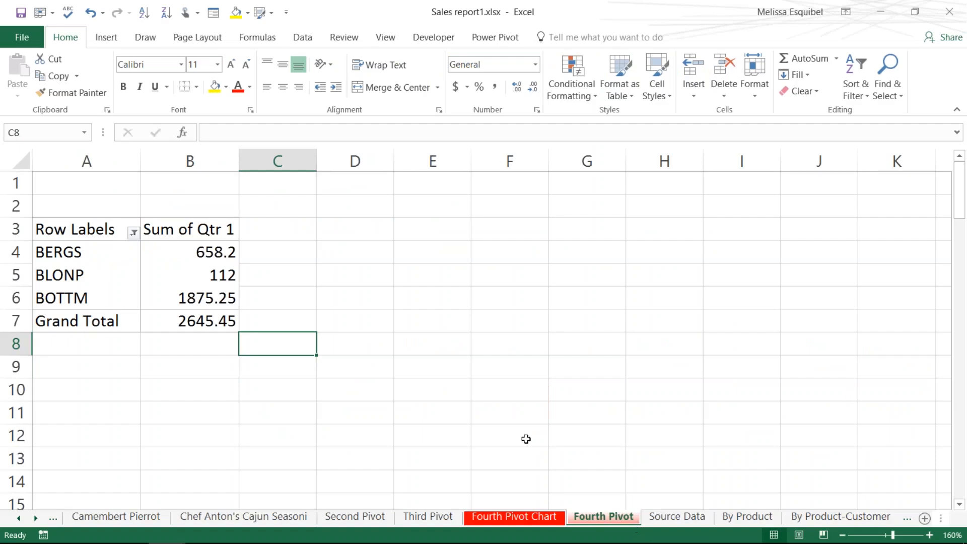
# Step: Insert a 3-D pie PivotChart from the PivotTable on the Fourth Pivot sheet and shrink it to about half its width
pyautogui.click(173, 281)
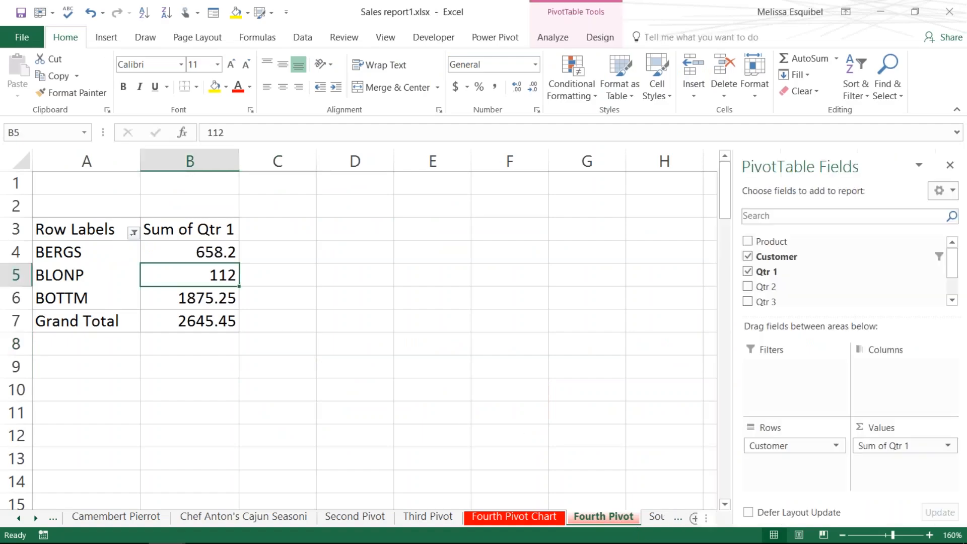
pyautogui.click(106, 39)
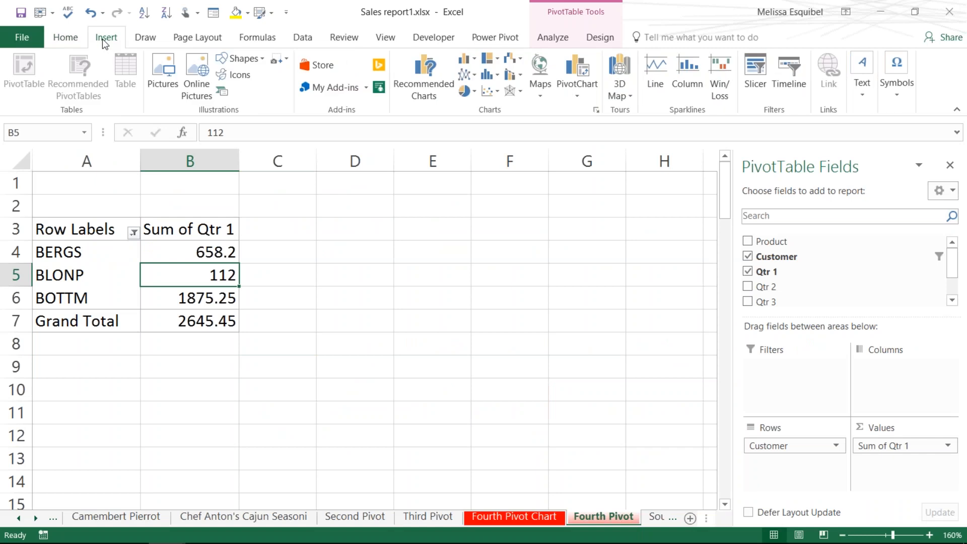
pyautogui.click(582, 99)
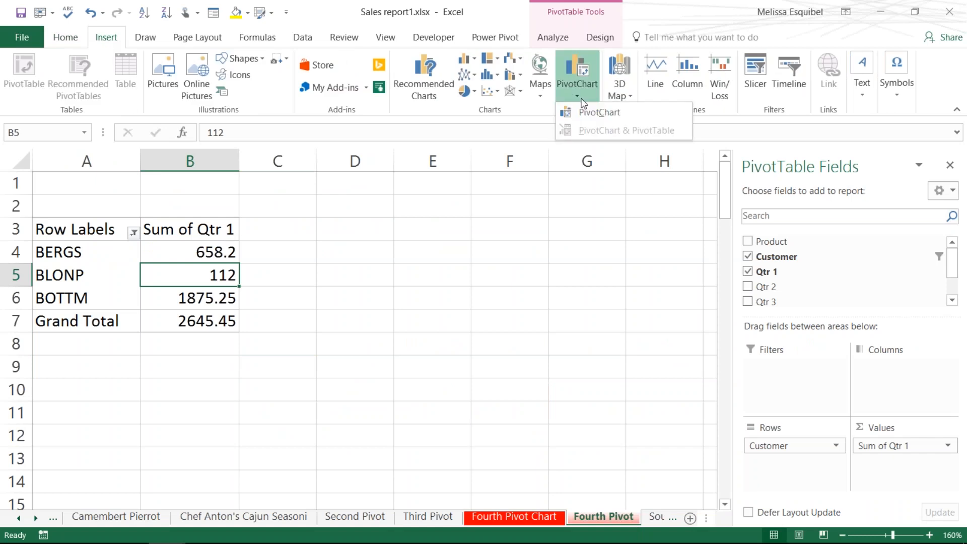
pyautogui.click(476, 92)
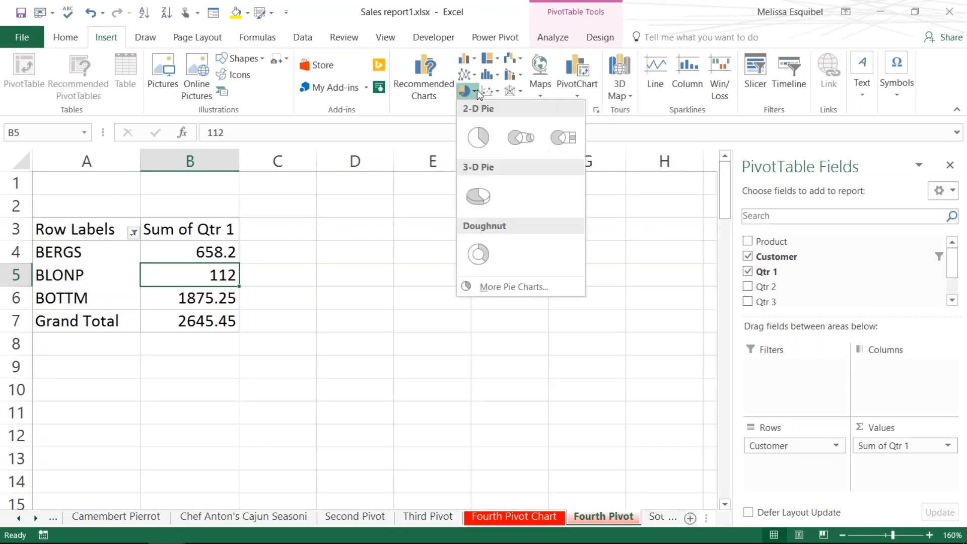
pyautogui.click(478, 196)
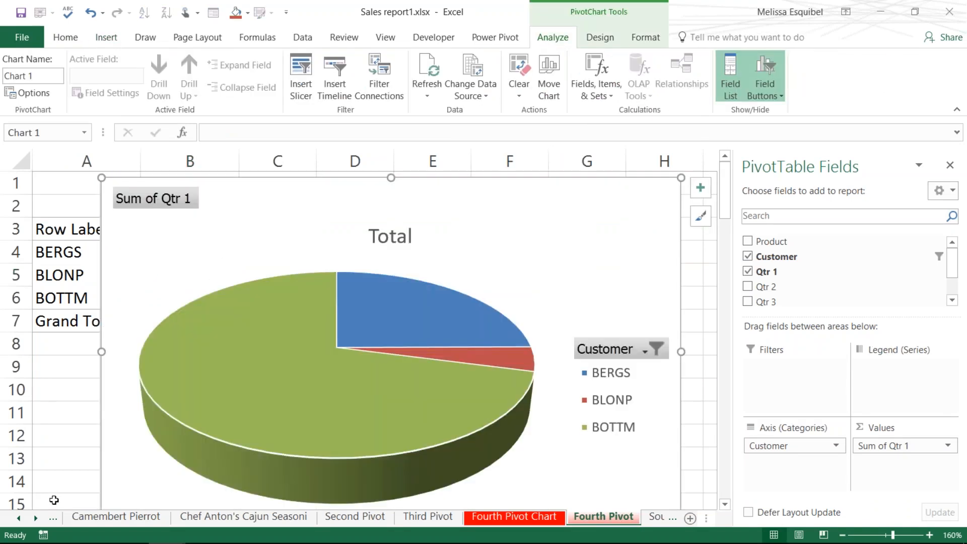
pyautogui.moveTo(101, 176); pyautogui.dragTo(364, 300)
pyautogui.click(509, 353)
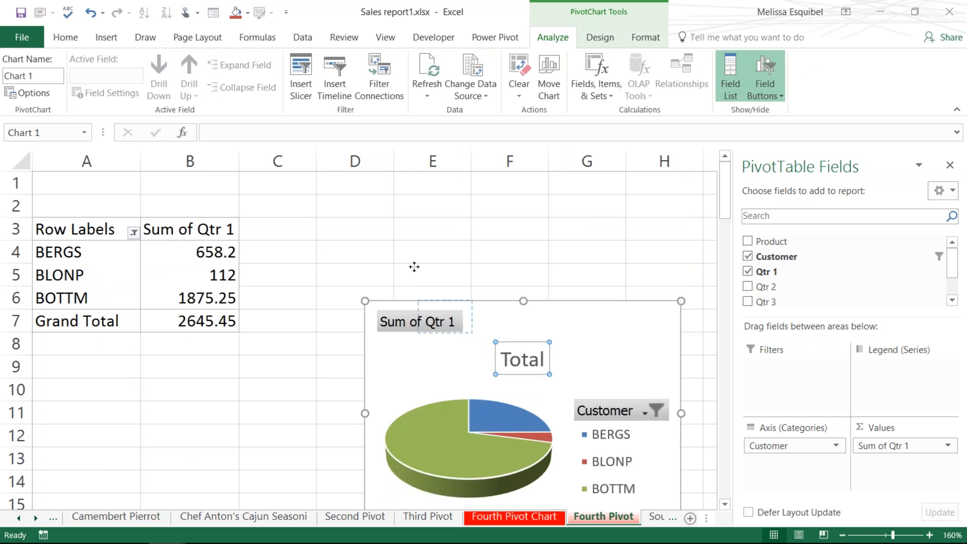
pyautogui.press('Delete')
pyautogui.click(450, 315)
pyautogui.hotkey('ctrl', 'z')
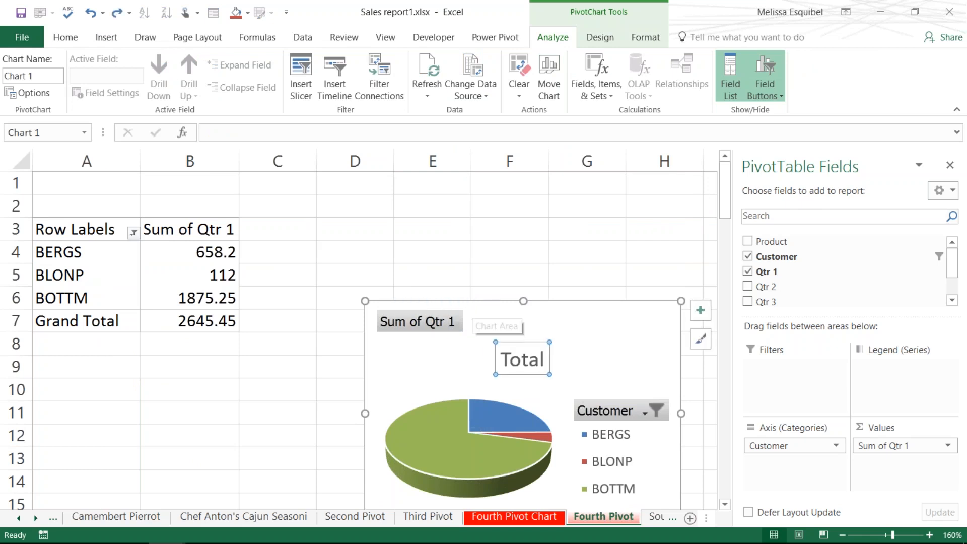
# Step: Move the 3-D pie PivotChart beside the PivotTable, spanning about columns C to G, and deselect it
pyautogui.moveTo(546, 308); pyautogui.dragTo(561, 194)
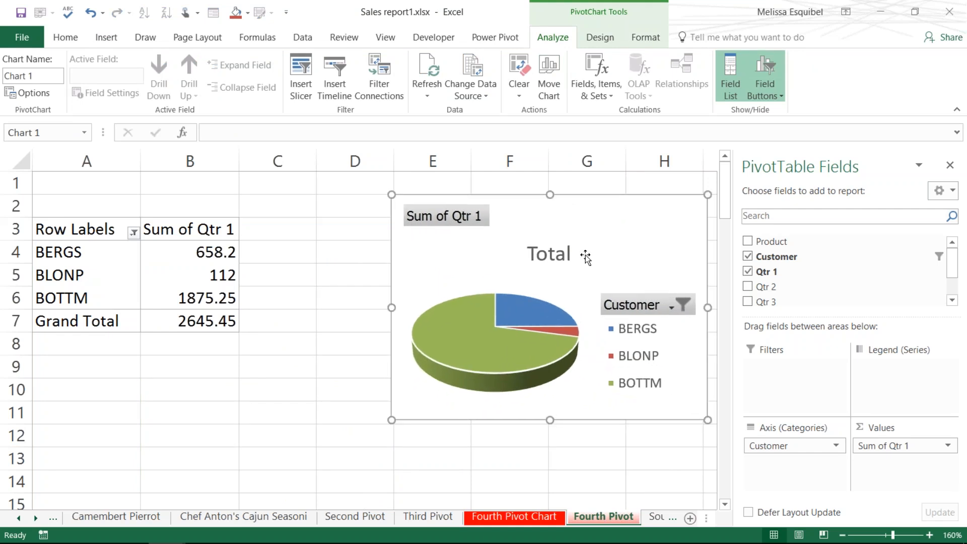
pyautogui.moveTo(624, 197); pyautogui.dragTo(496, 192)
pyautogui.click(599, 251)
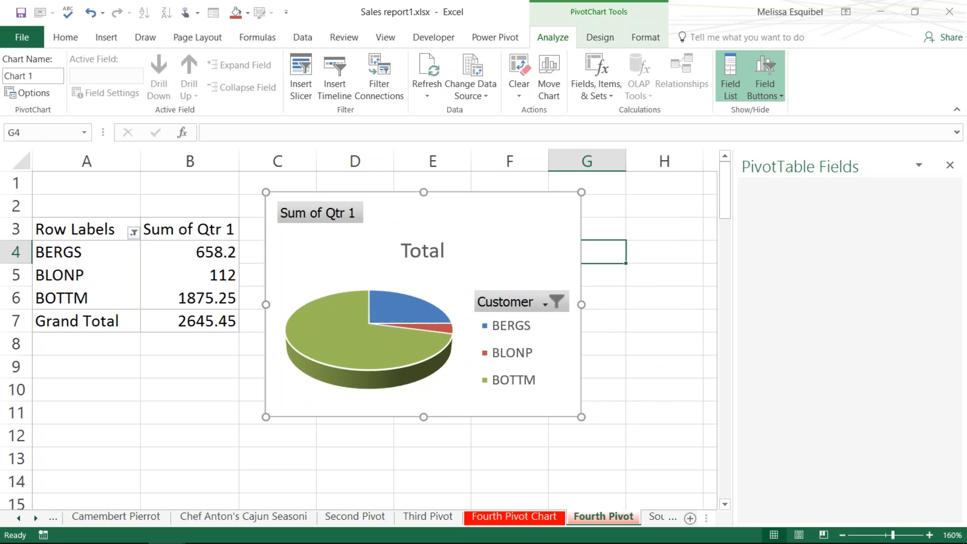
# Step: Add ALFKI to the PivotTable's Customer filter
pyautogui.click(134, 232)
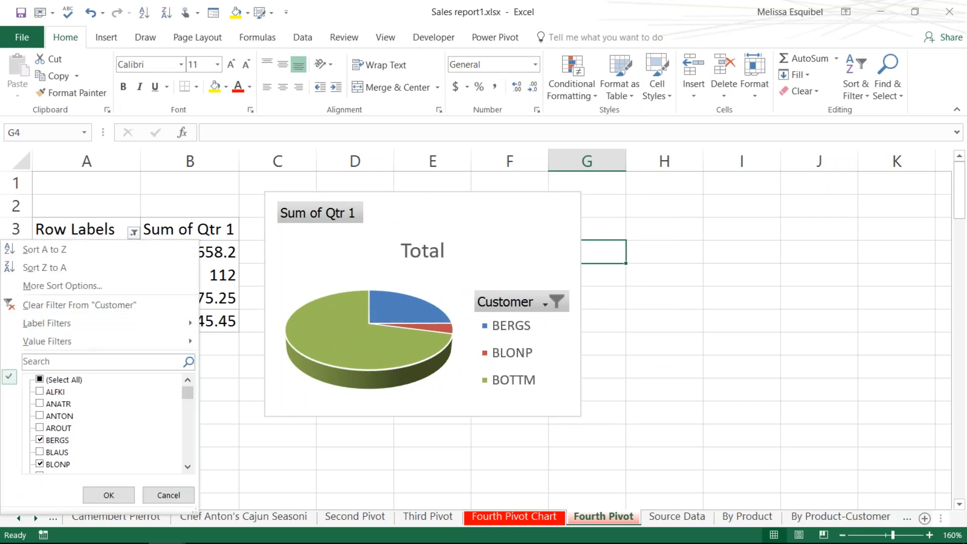
pyautogui.click(117, 495)
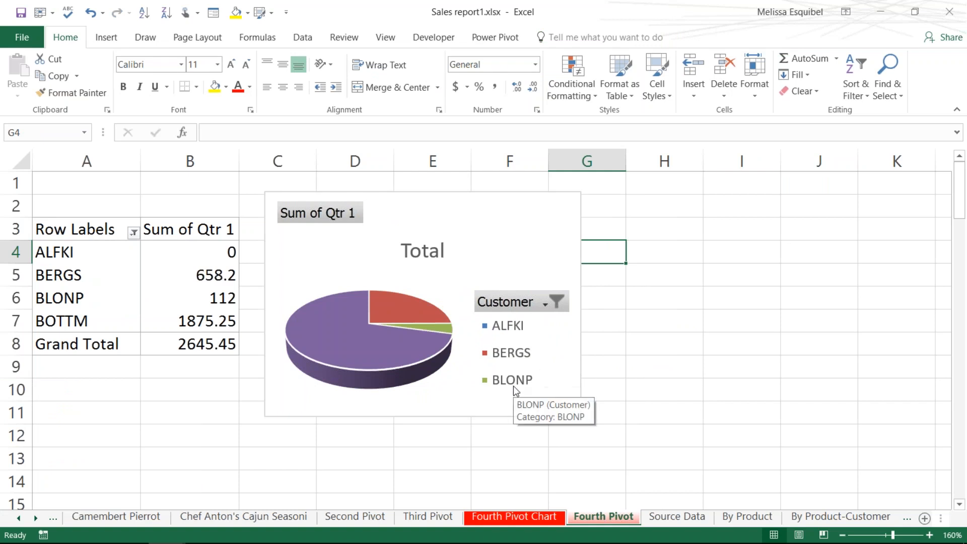
# Step: Change the PivotTable's Customer filter on Fourth Pivot by removing ALFKI and adding BSBEV
pyautogui.click(133, 232)
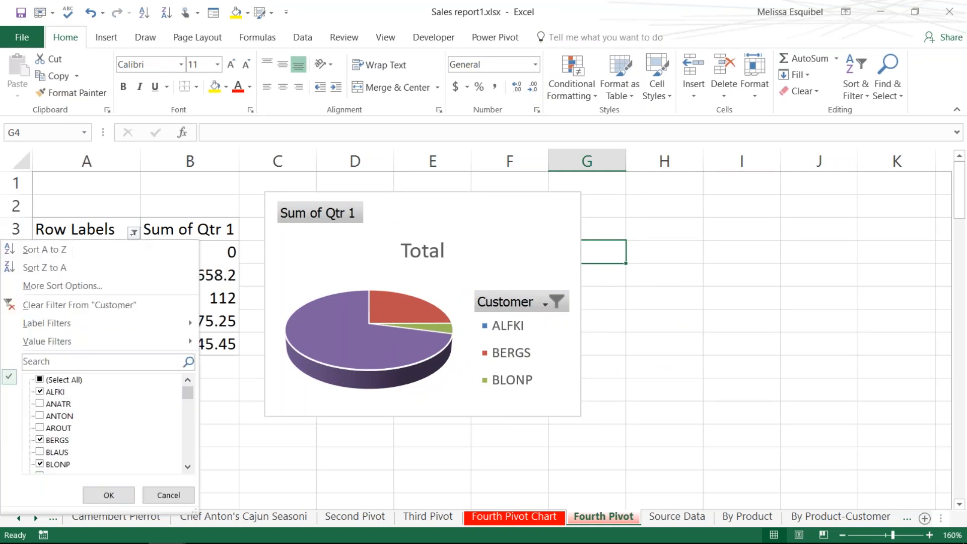
pyautogui.click(40, 392)
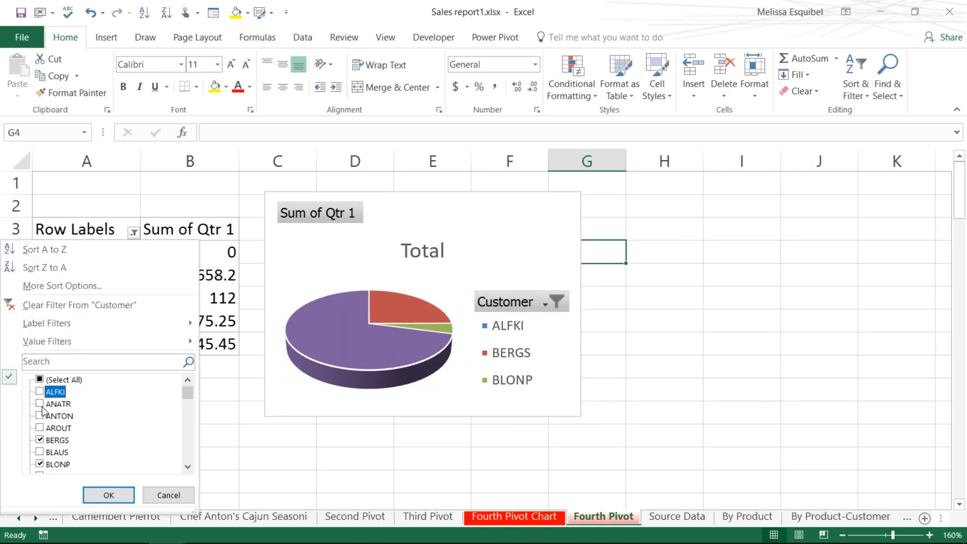
pyautogui.scroll(-2, 46, 454)
pyautogui.click(41, 440)
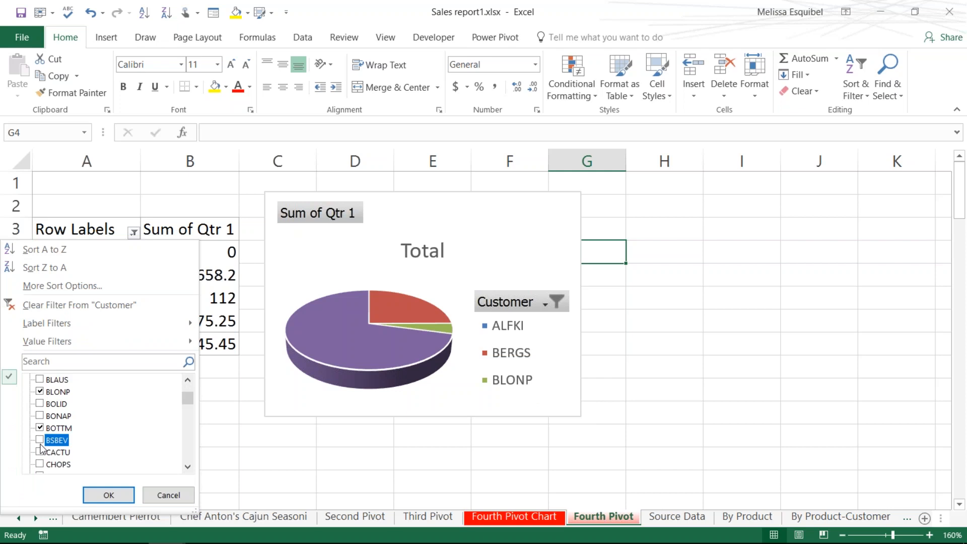
pyautogui.click(102, 500)
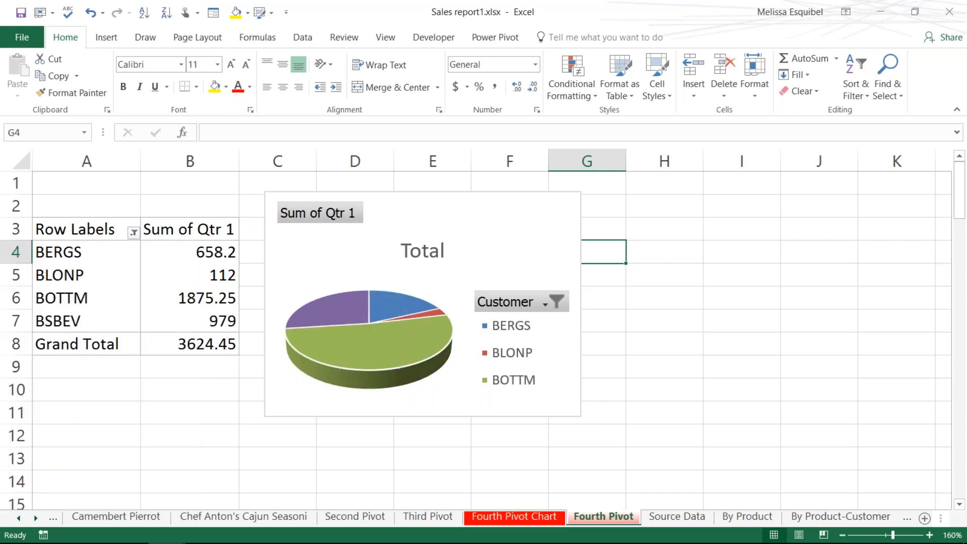
# Step: Delete the 3-D pie PivotChart from the Fourth Pivot sheet
pyautogui.click(809, 398)
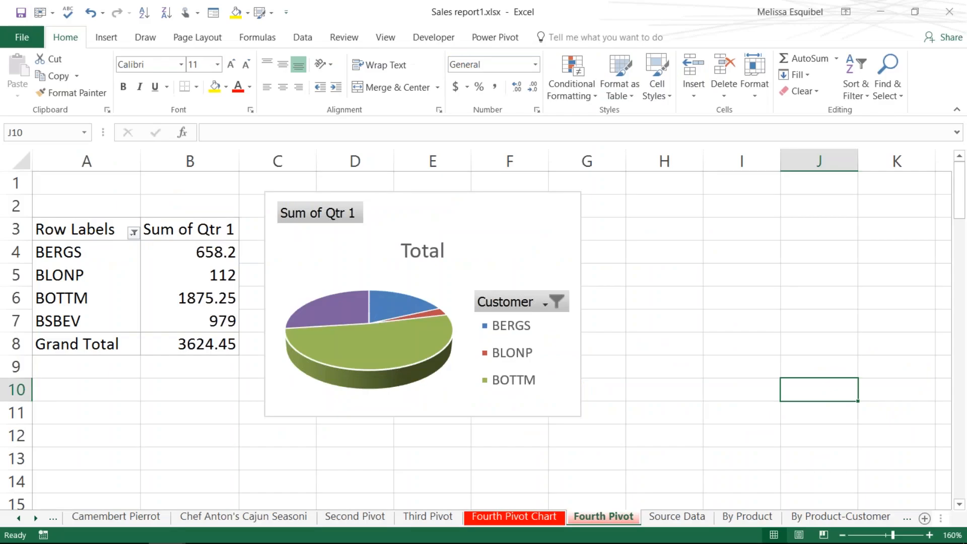
pyautogui.click(496, 211)
pyautogui.press('Delete')
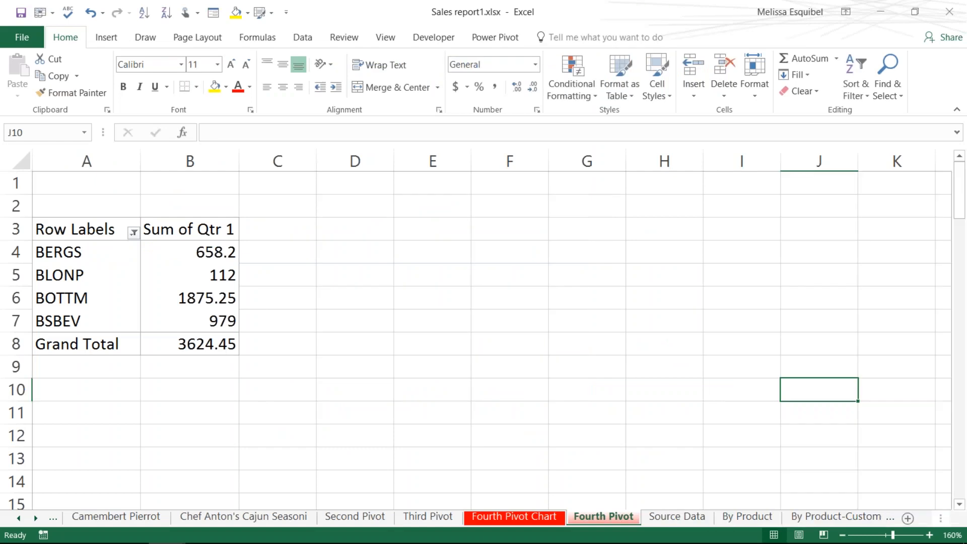
# Step: Insert a new worksheet after the Fourth Pivot Chart sheet and rename it Dashboard
pyautogui.click(529, 519)
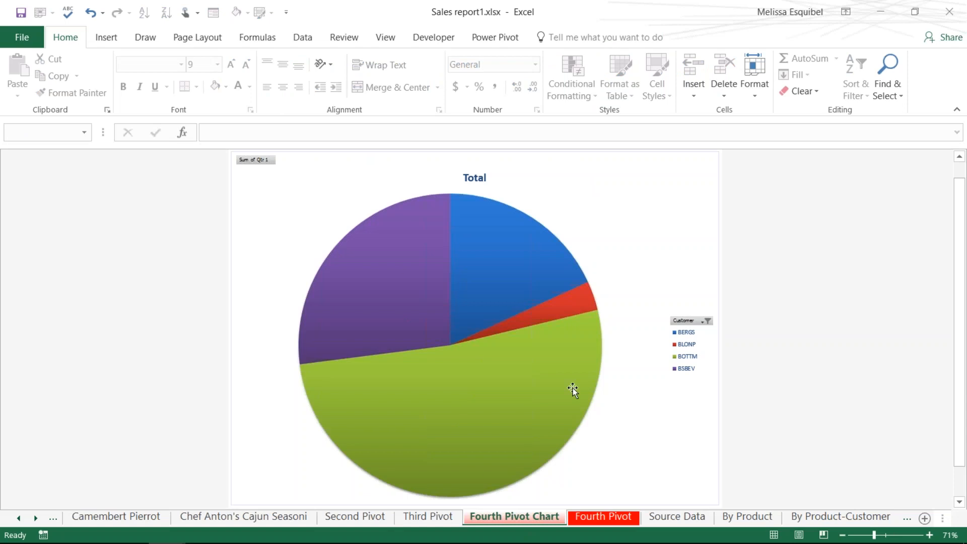
pyautogui.click(925, 518)
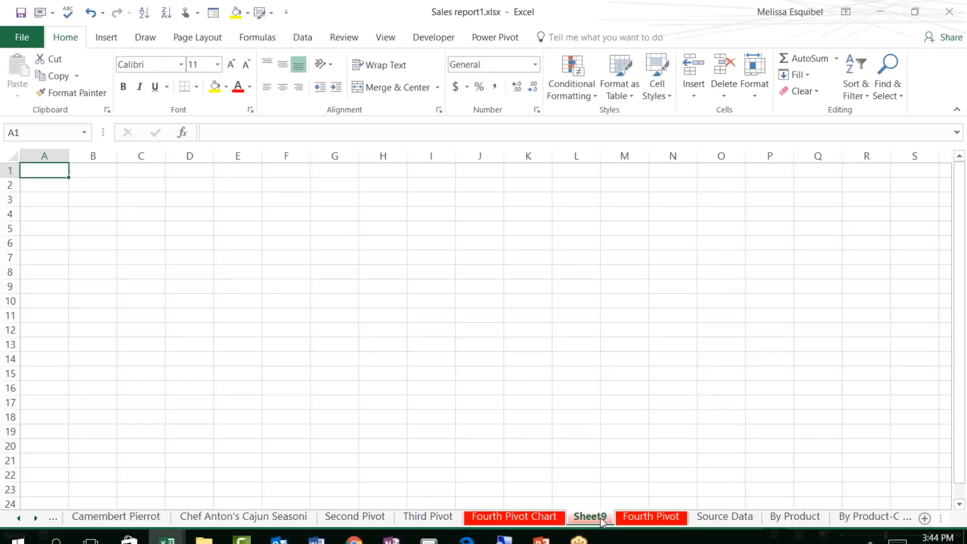
pyautogui.write('D')
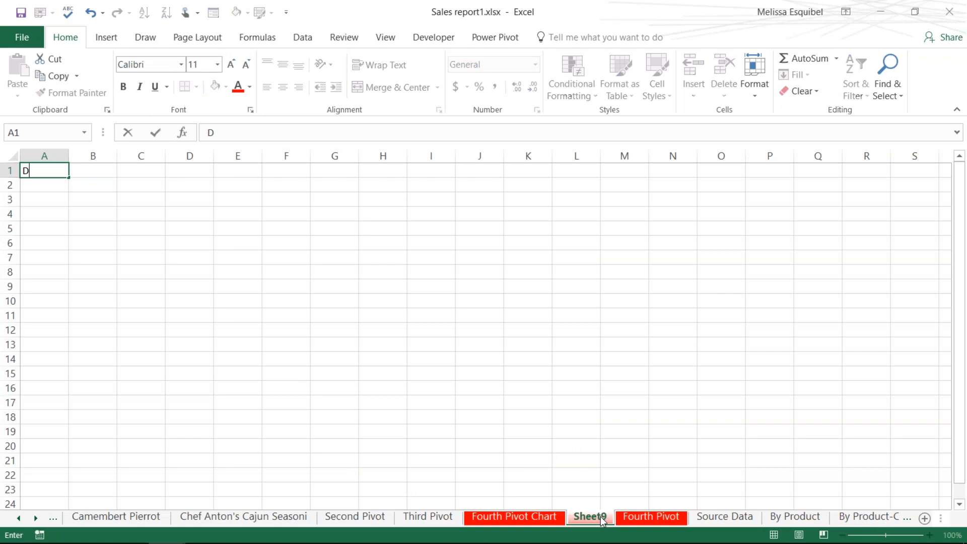
pyautogui.click(607, 505)
pyautogui.doubleClick(595, 516)
pyautogui.write('Dashboard')
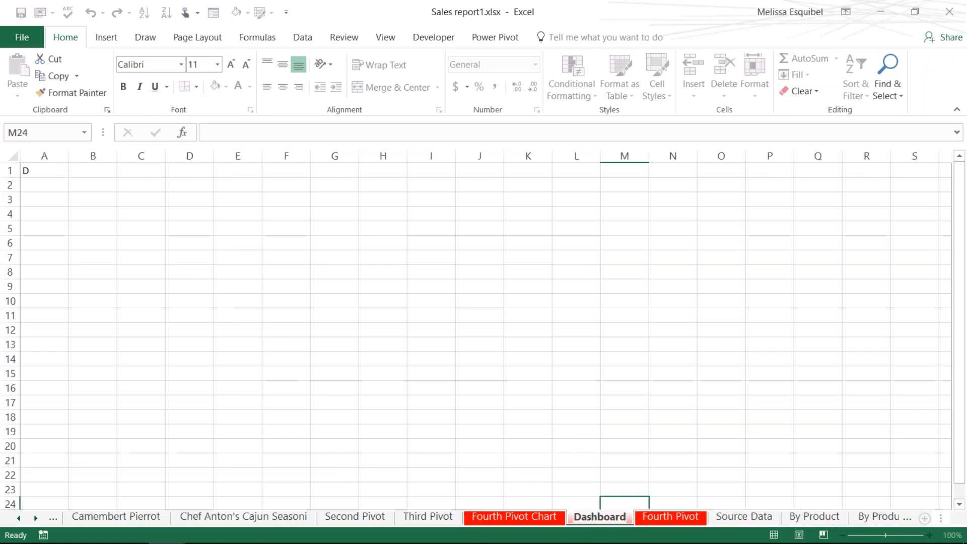
# Step: Replace the entry in cell A1 of the Dashboard sheet with a single period as placeholder content
pyautogui.click(47, 172)
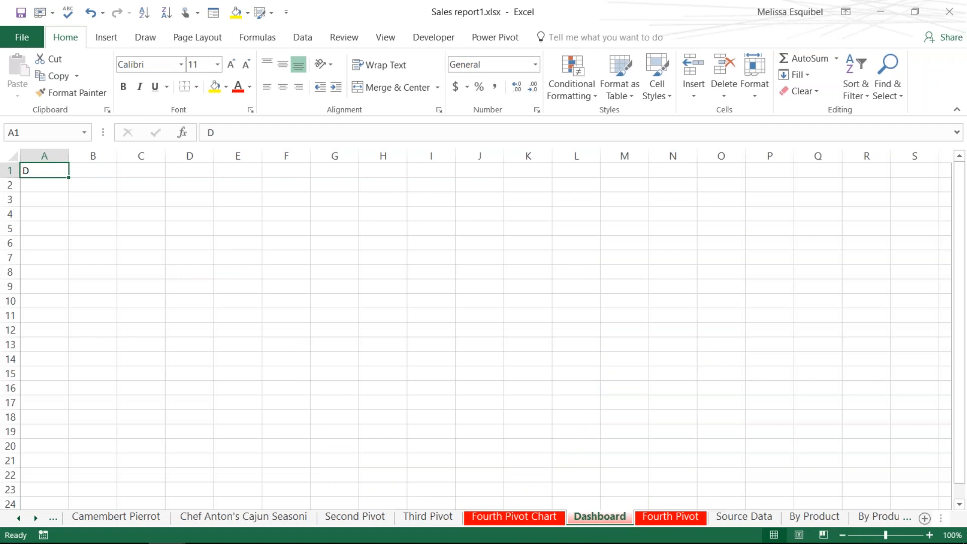
pyautogui.click(657, 519)
pyautogui.click(556, 519)
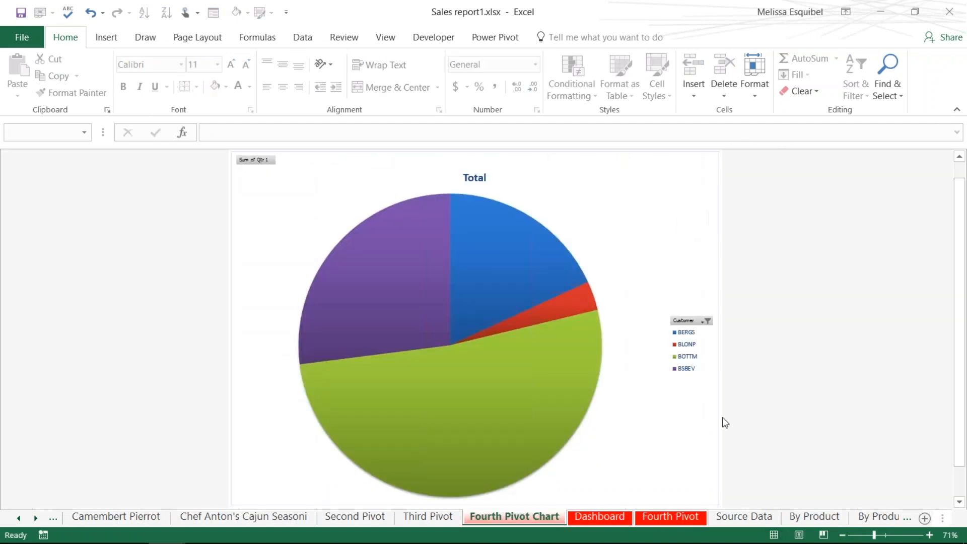
pyautogui.click(613, 519)
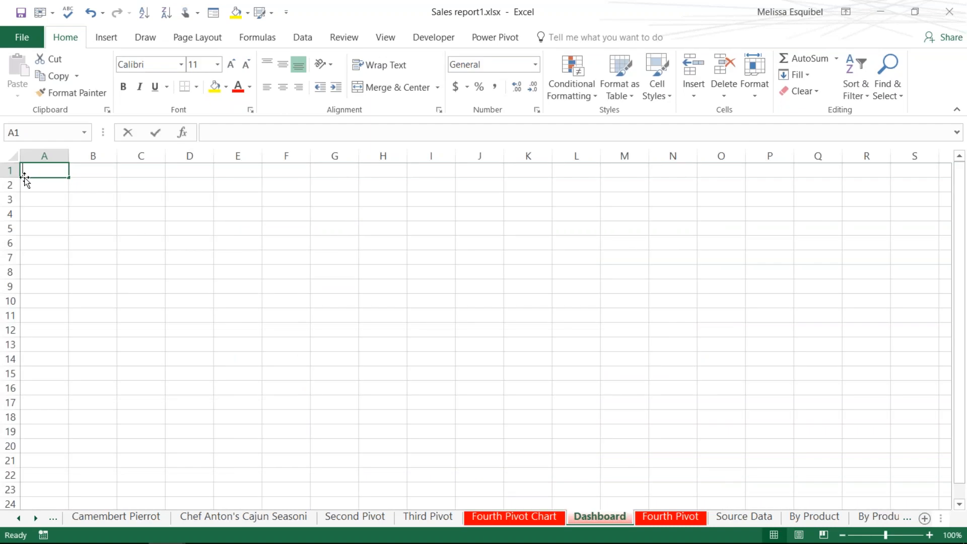
pyautogui.write('.')
pyautogui.press('Return')
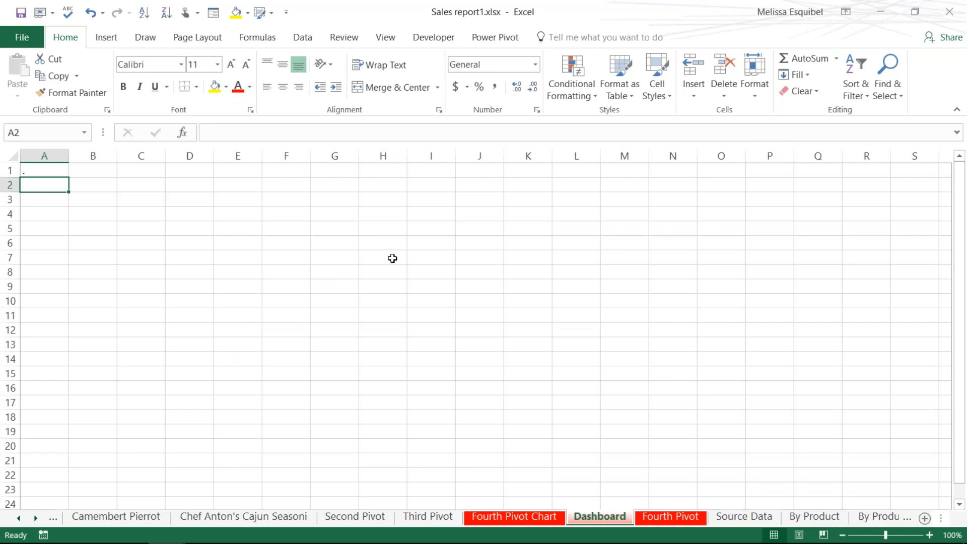
# Step: Move the Fourth Pivot Chart pie into the Dashboard sheet as an object and place it from cell A1 to about H15
pyautogui.click(536, 524)
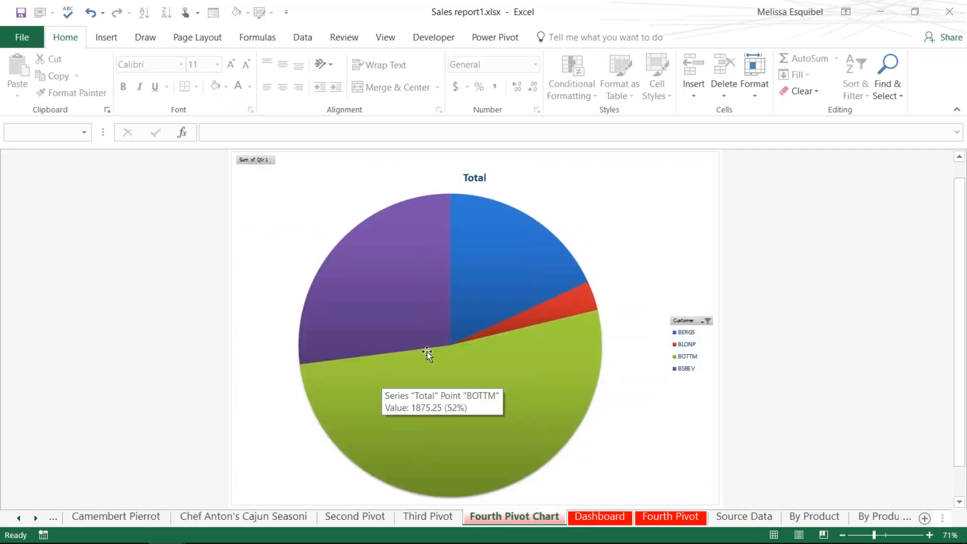
pyautogui.click(385, 168)
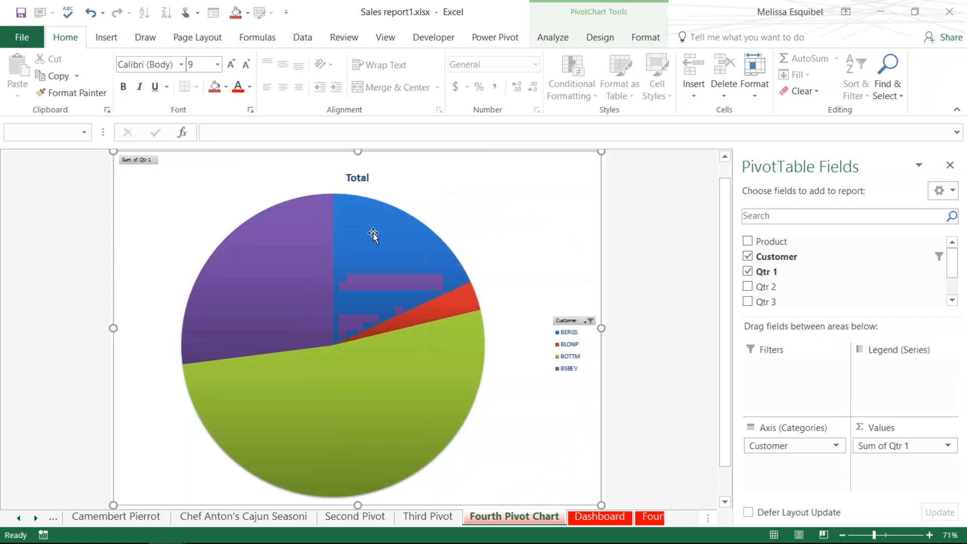
pyautogui.click(591, 38)
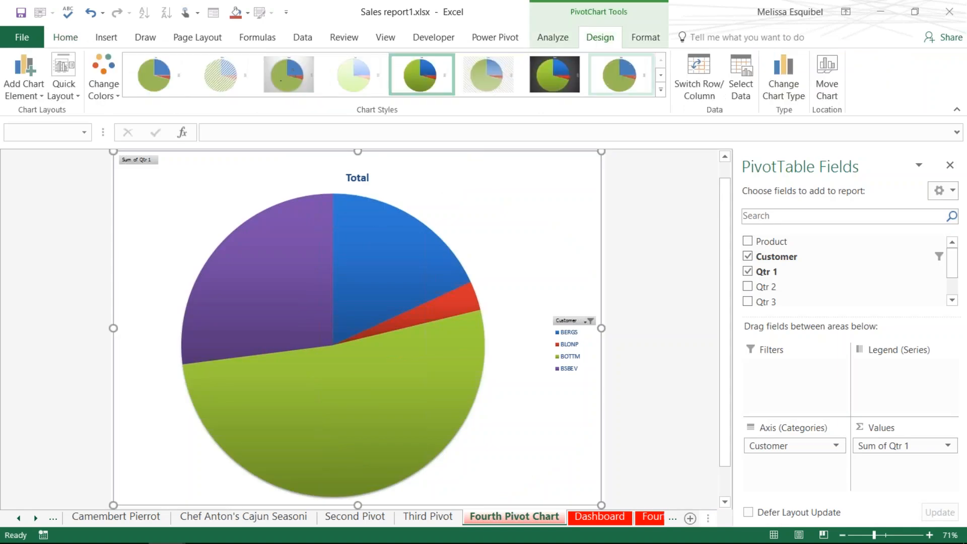
pyautogui.click(834, 71)
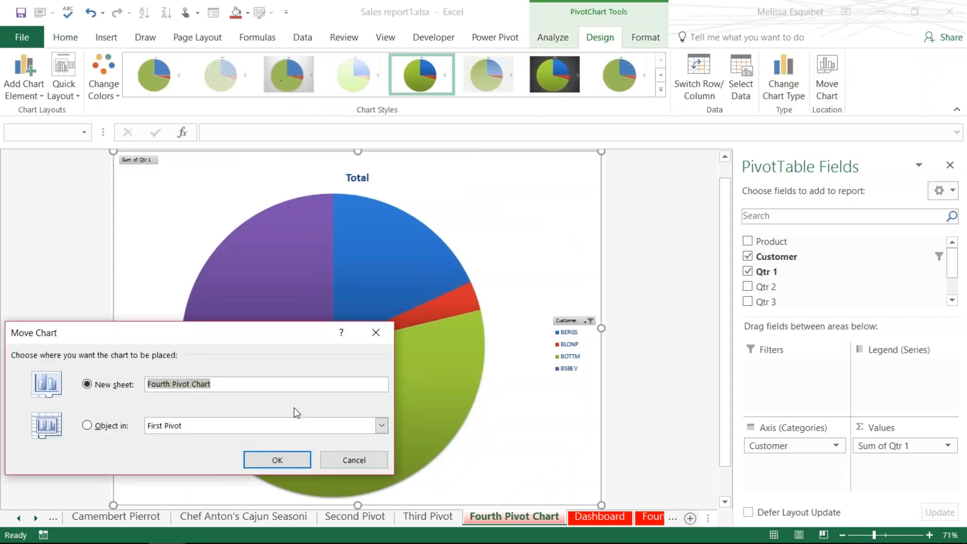
pyautogui.click(240, 426)
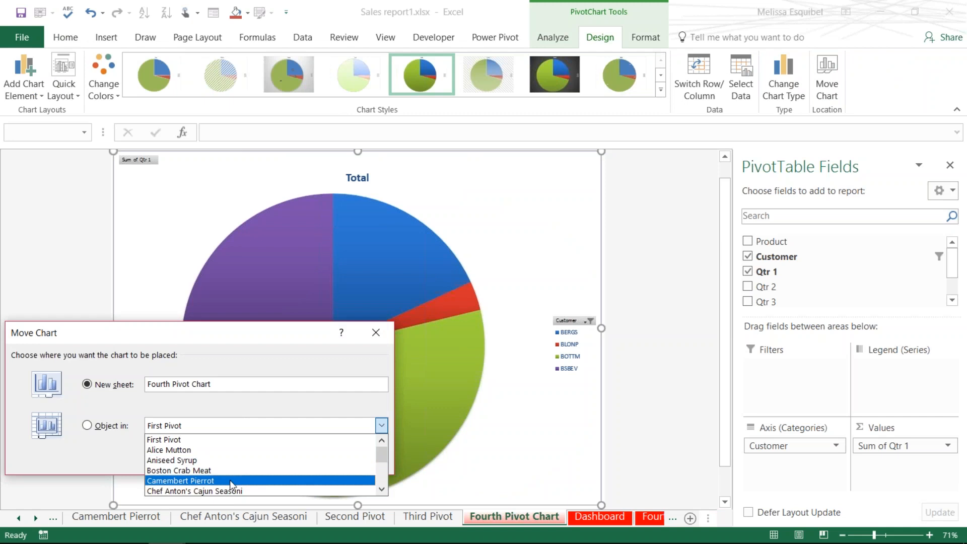
pyautogui.moveTo(377, 458); pyautogui.dragTo(375, 478)
pyautogui.click(257, 450)
pyautogui.click(261, 460)
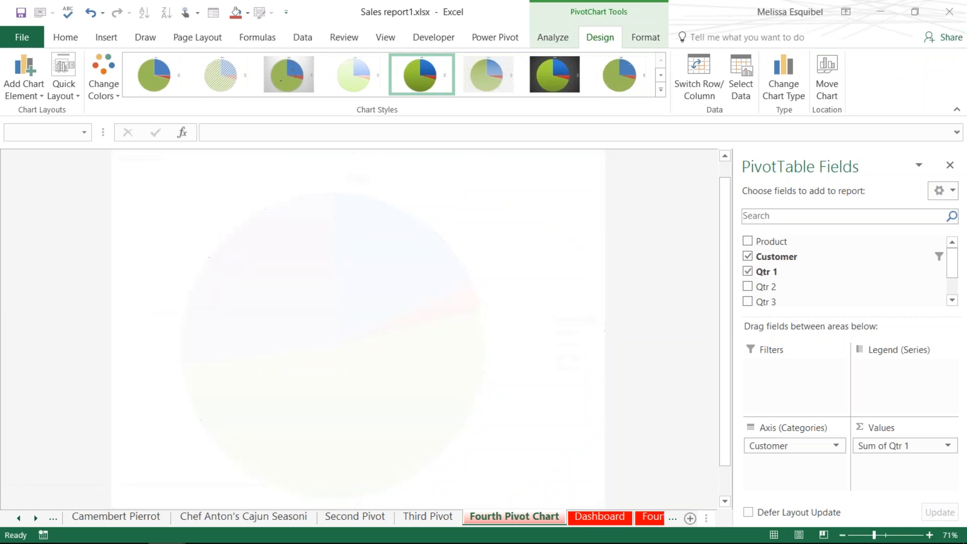
pyautogui.moveTo(428, 280)
pyautogui.mouseDown()
pyautogui.moveTo(118, 231)
pyautogui.moveTo(117, 202)
pyautogui.mouseUp()
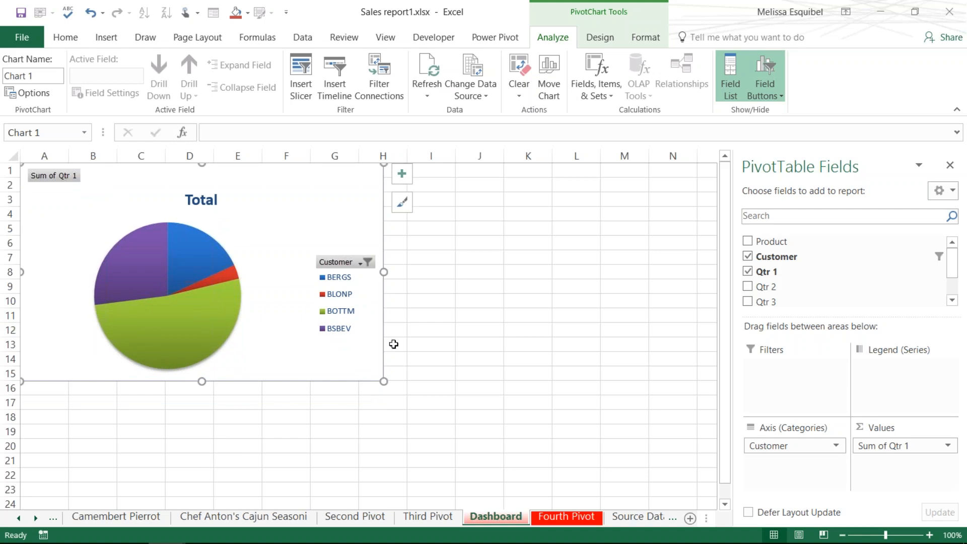
# Step: Insert a clustered column PivotChart from the PivotTable on the Second Pivot sheet
pyautogui.click(373, 517)
pyautogui.click(407, 433)
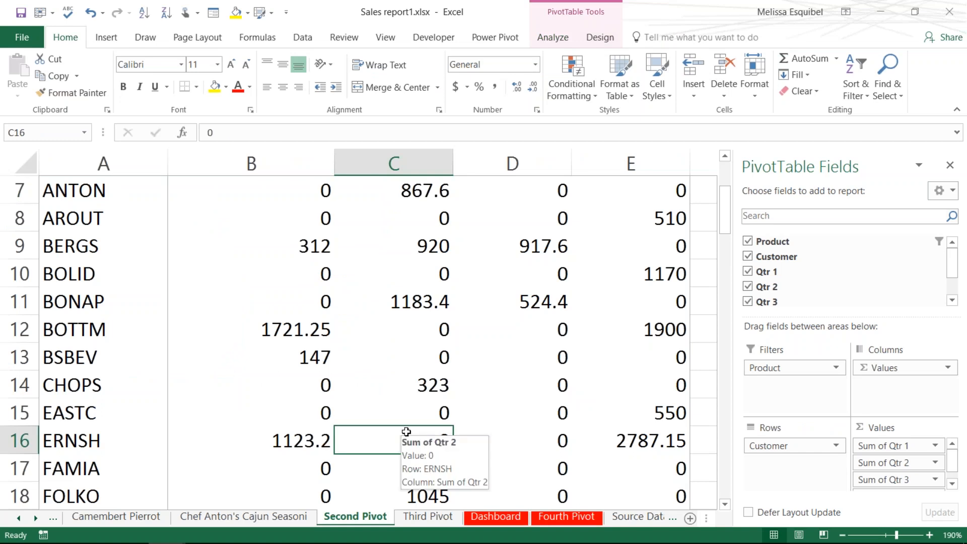
pyautogui.click(97, 39)
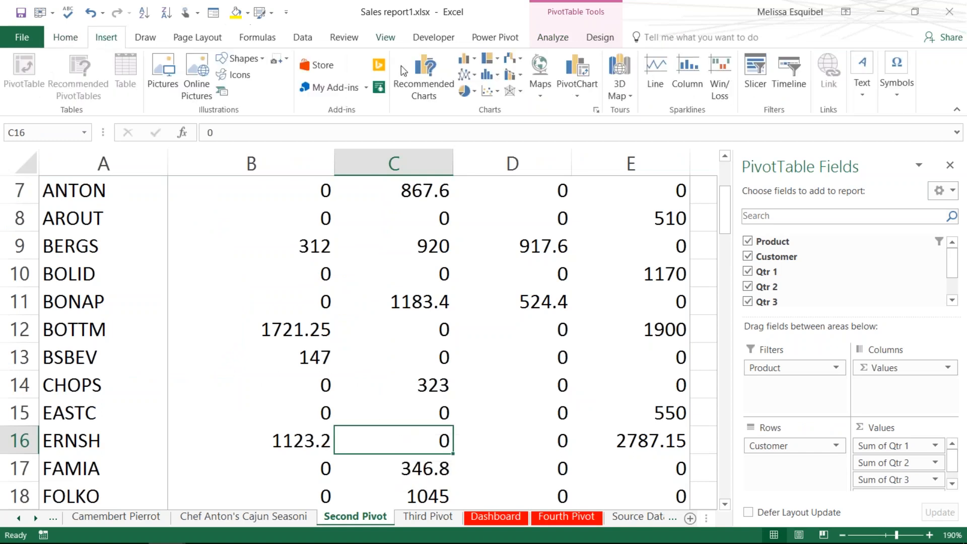
pyautogui.click(466, 66)
pyautogui.click(477, 101)
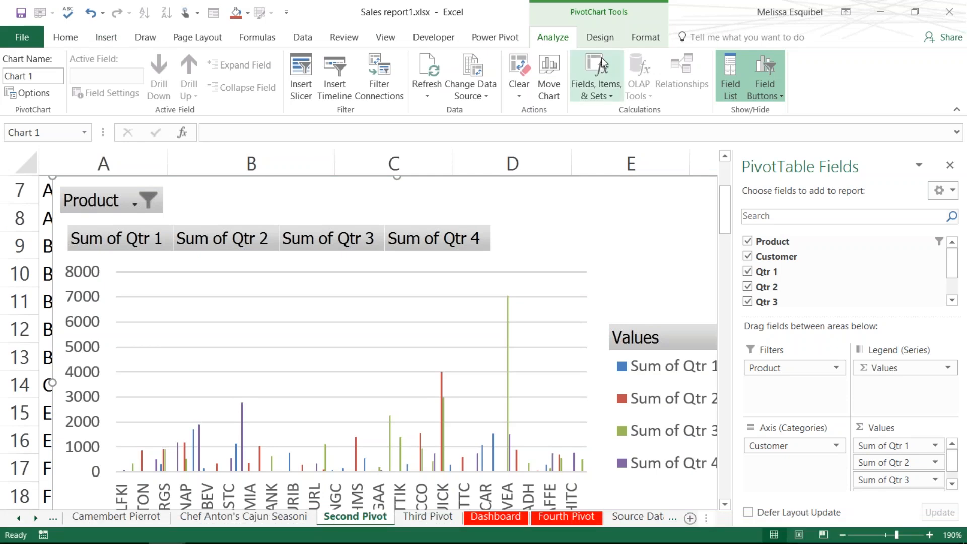
# Step: Move the column PivotChart into the Dashboard sheet as an object, place it beside the pie chart, and deselect it
pyautogui.click(598, 40)
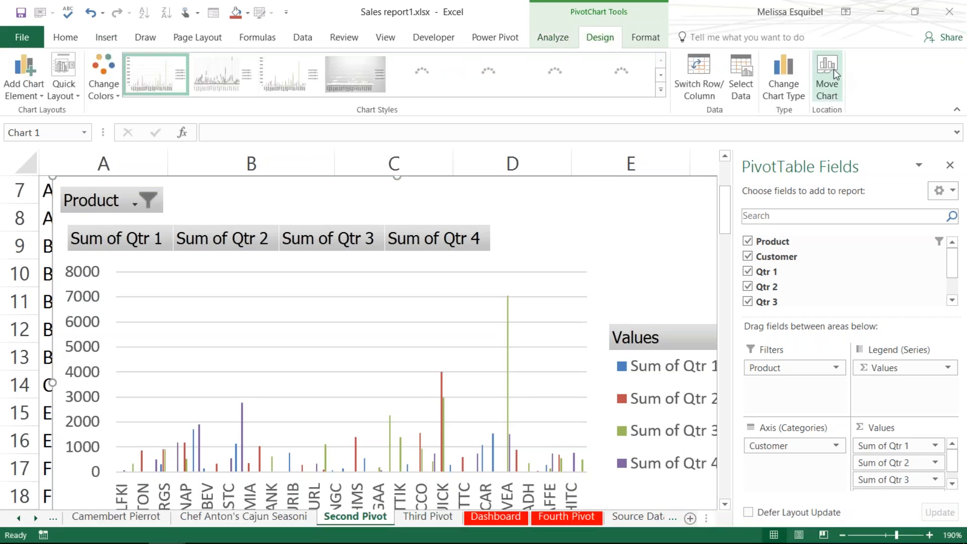
pyautogui.click(833, 68)
pyautogui.click(382, 426)
pyautogui.click(174, 481)
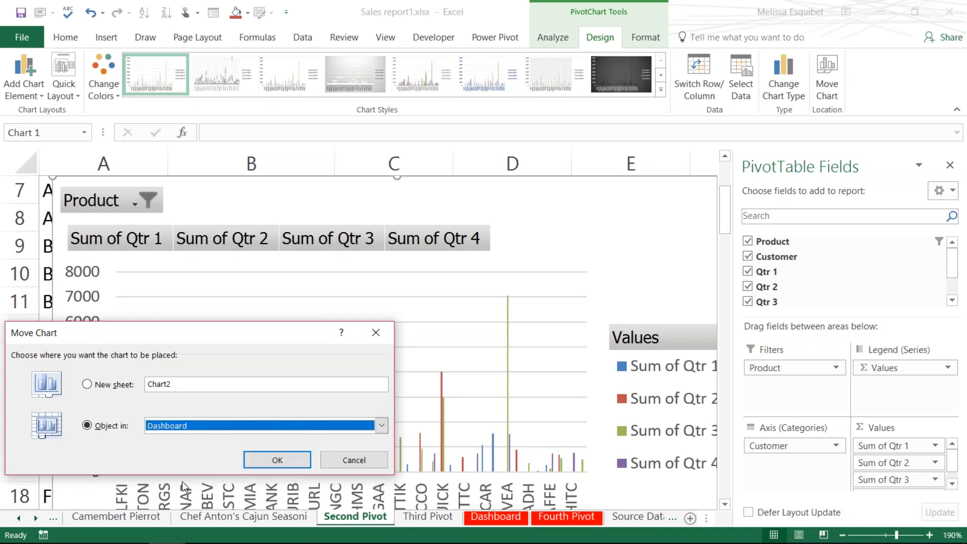
pyautogui.click(292, 459)
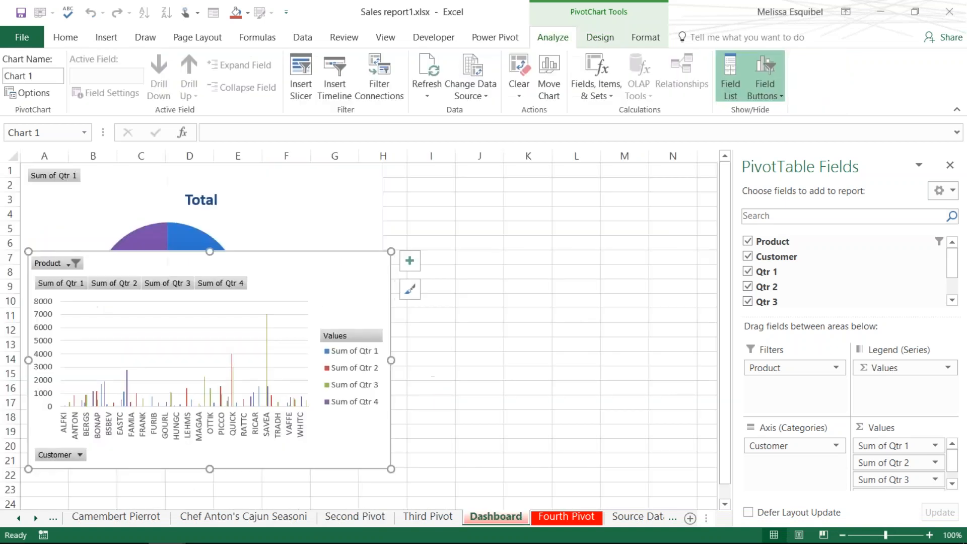
pyautogui.moveTo(258, 297); pyautogui.dragTo(622, 193)
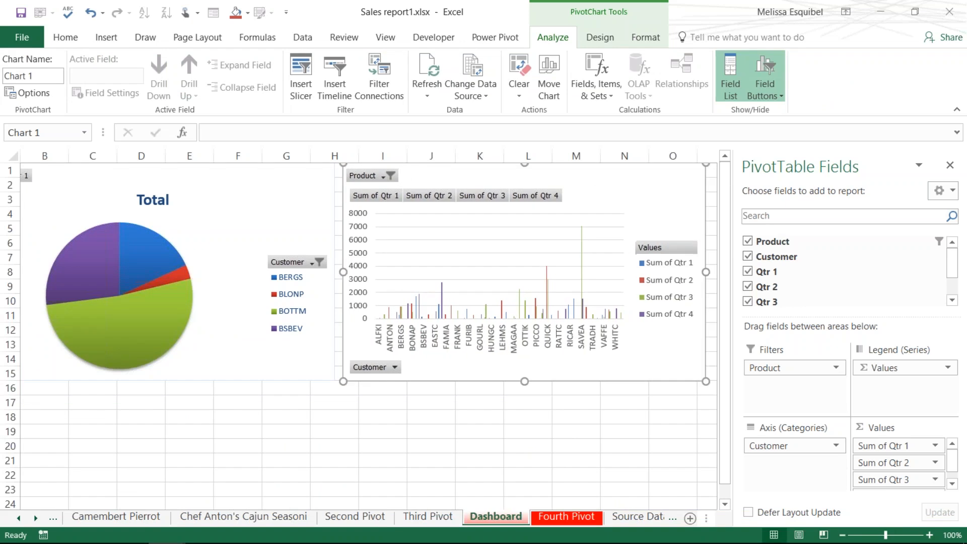
pyautogui.click(273, 459)
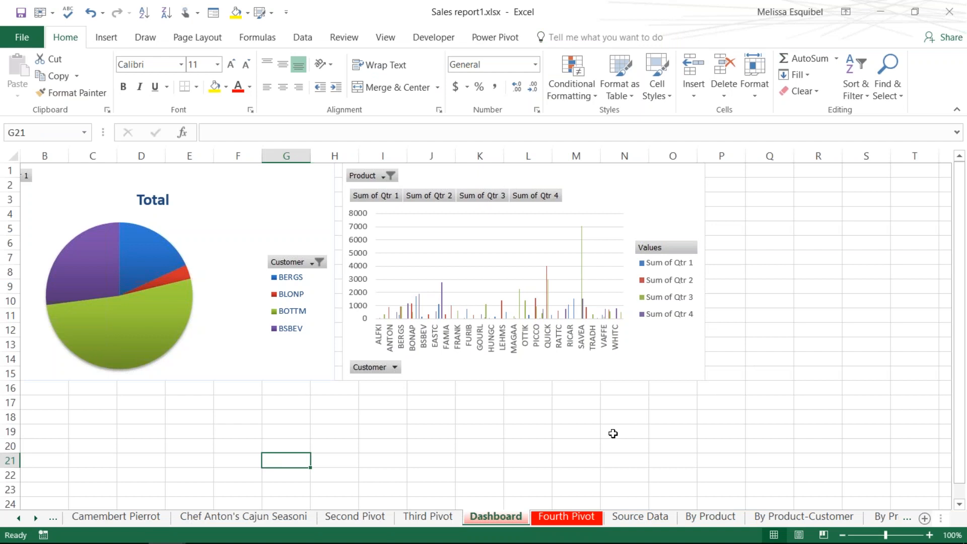
pyautogui.hotkey('alt', 'Tab')
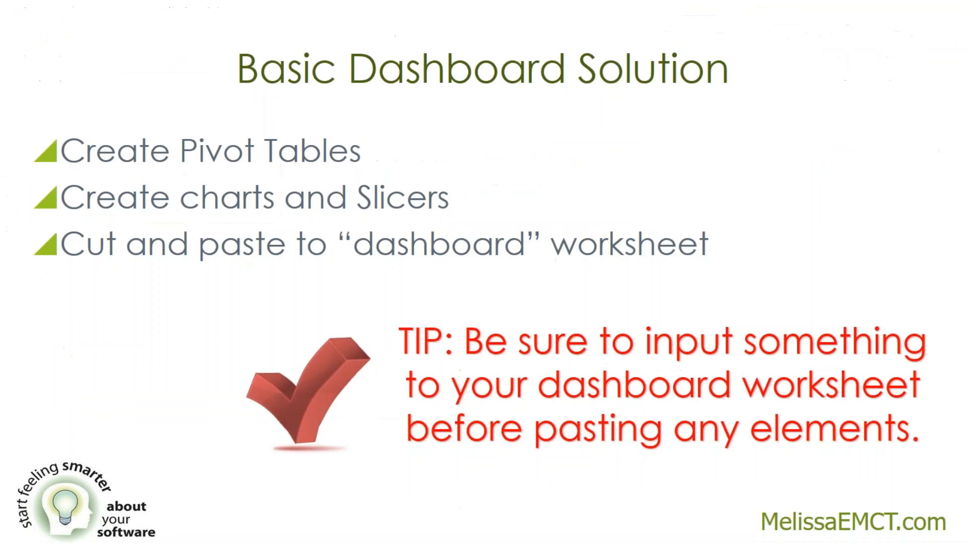
pyautogui.press('Right')
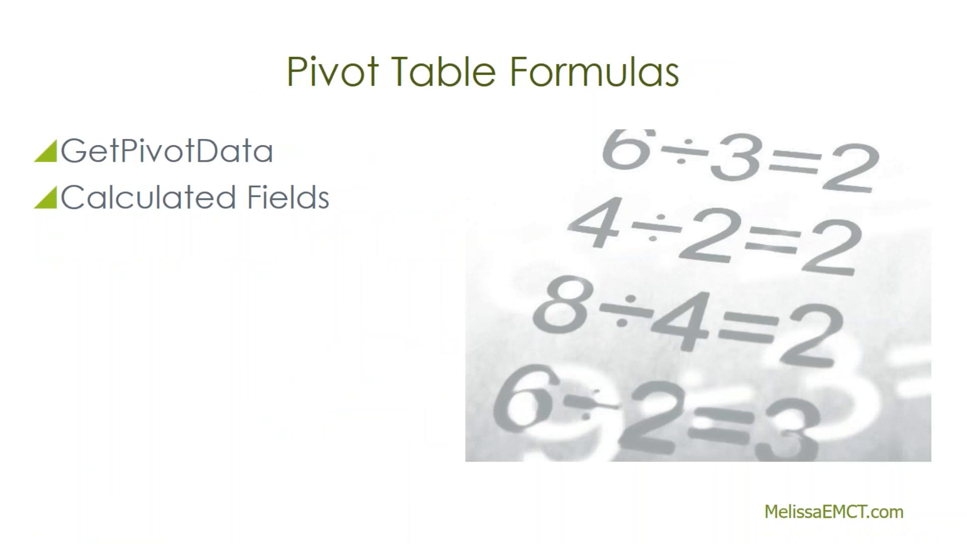
pyautogui.rightClick(361, 327)
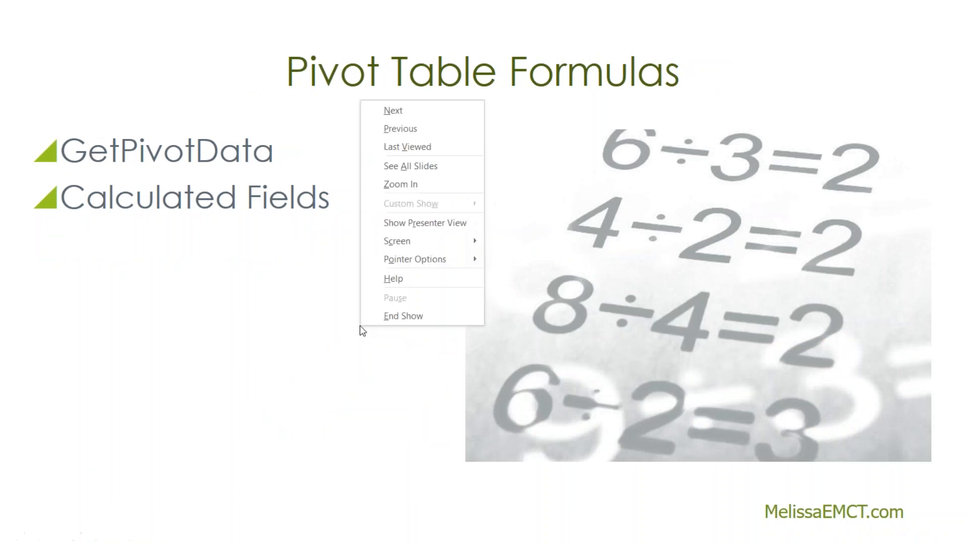
pyautogui.press('Escape')
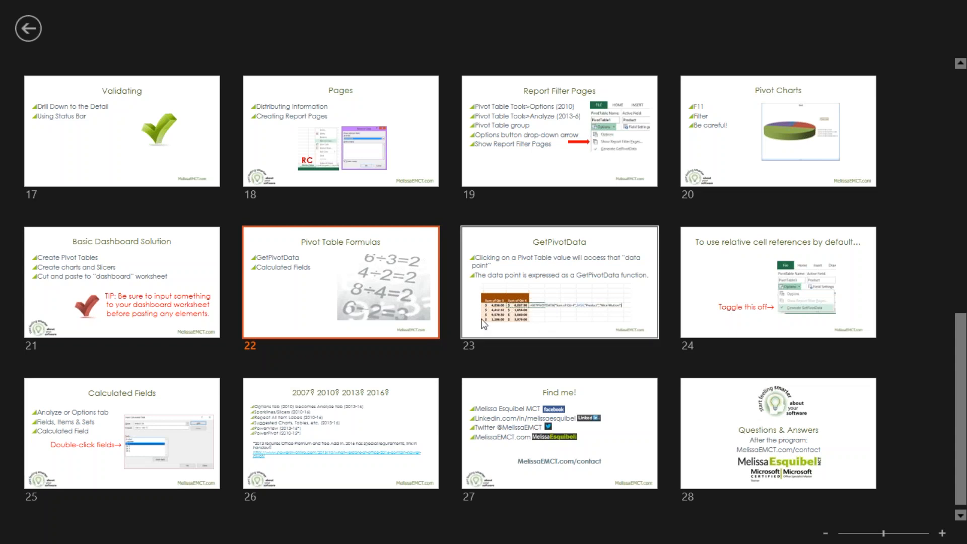
# Step: Switch back to Excel, open the Fourth Pivot sheet and select empty cell D7 beside the PivotTable
pyautogui.hotkey('alt', 'Tab')
pyautogui.click(430, 419)
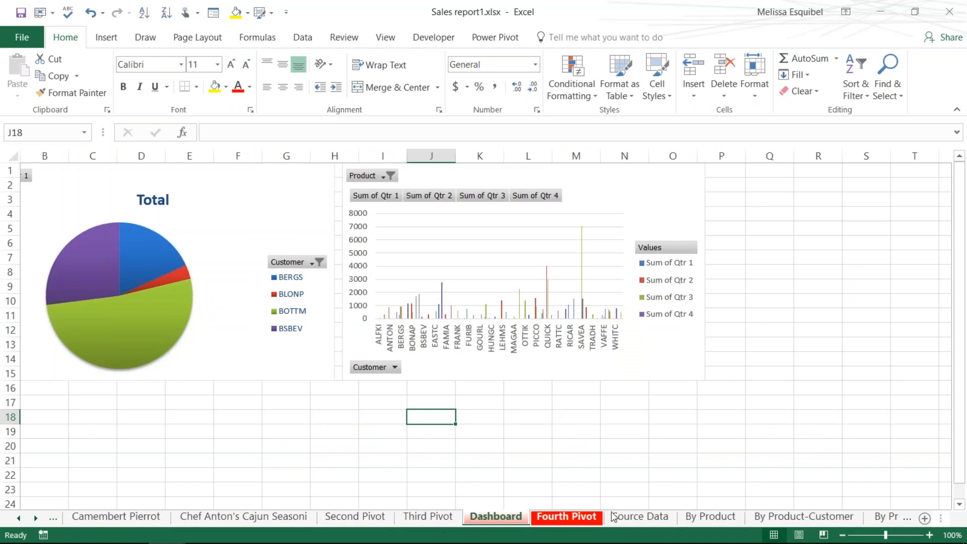
pyautogui.click(558, 519)
pyautogui.click(325, 325)
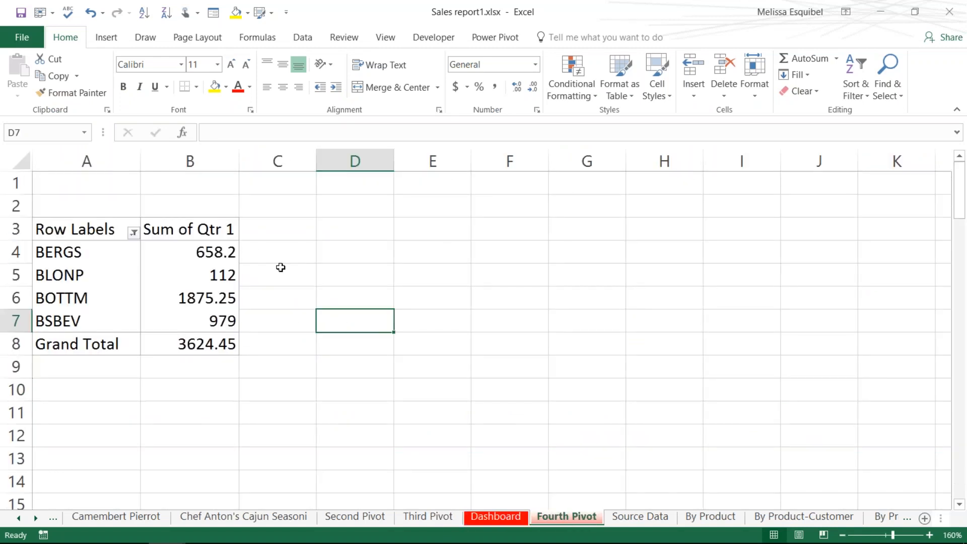
# Step: Select the BERGS value in the PivotTable, switch to PowerPoint to present the Pivot Table Formulas slide, and return to Excel
pyautogui.click(280, 268)
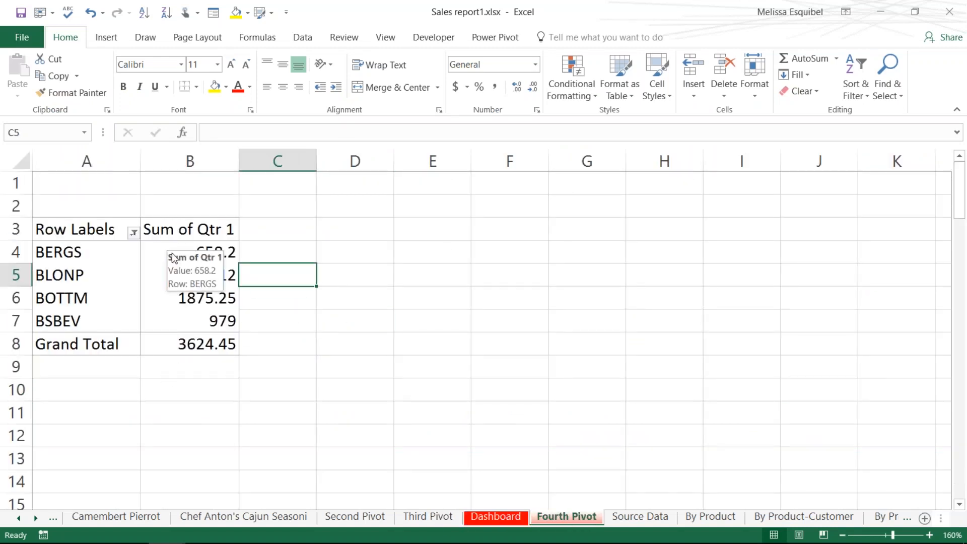
pyautogui.click(153, 252)
pyautogui.hotkey('alt', 'Tab')
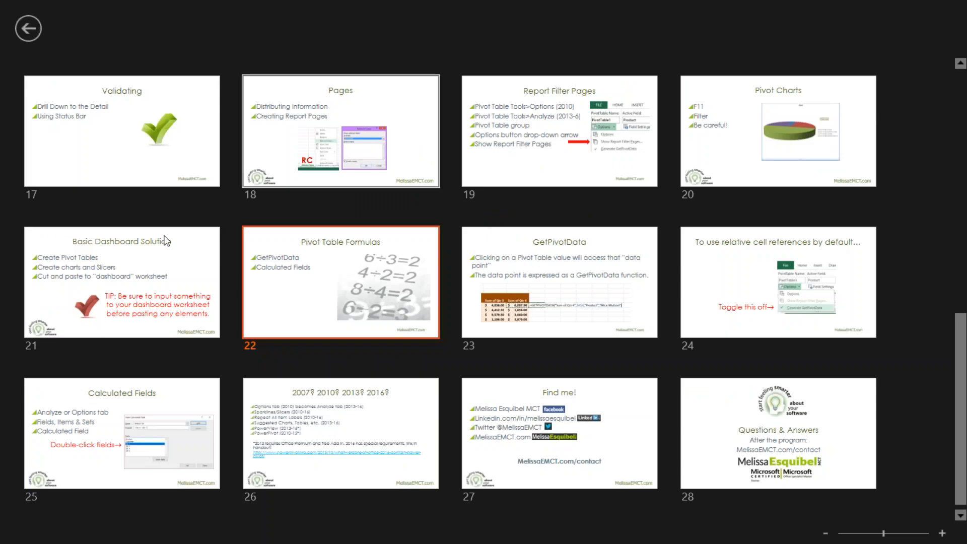
pyautogui.click(291, 292)
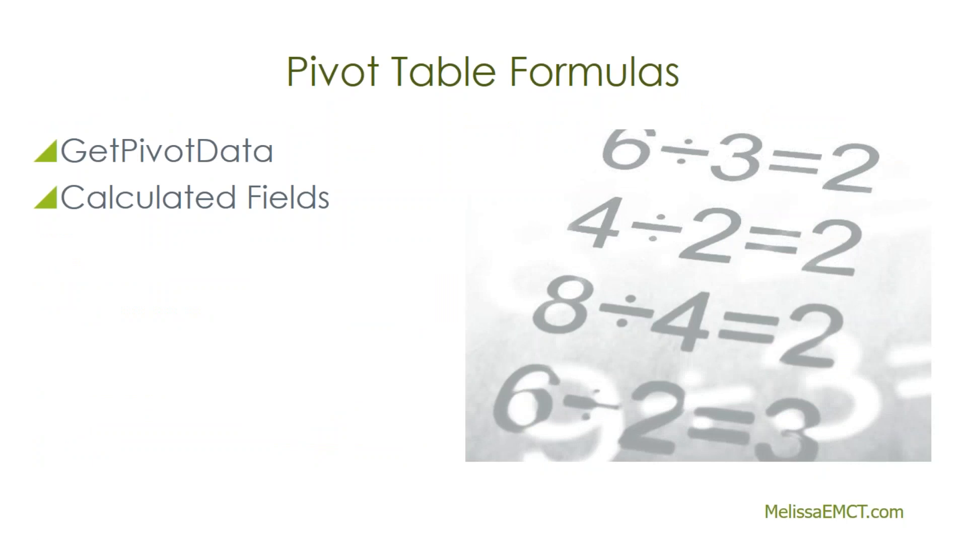
pyautogui.press('Right')
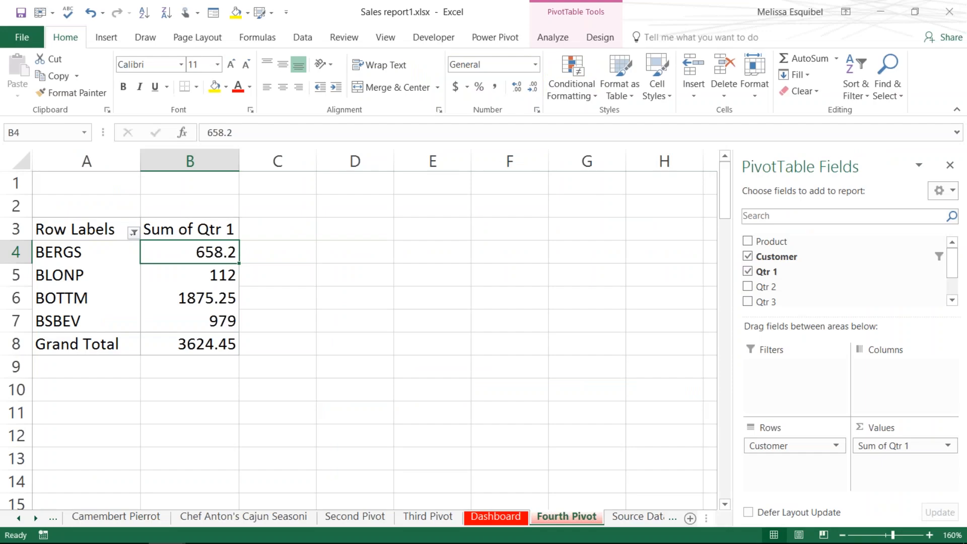
# Step: Enter =GETPIVOTDATA("Qtr 1",$A$3,"Customer","BERGS")*1.15 in C4 by referencing the BERGS value, and fill it down to C8
pyautogui.click(256, 258)
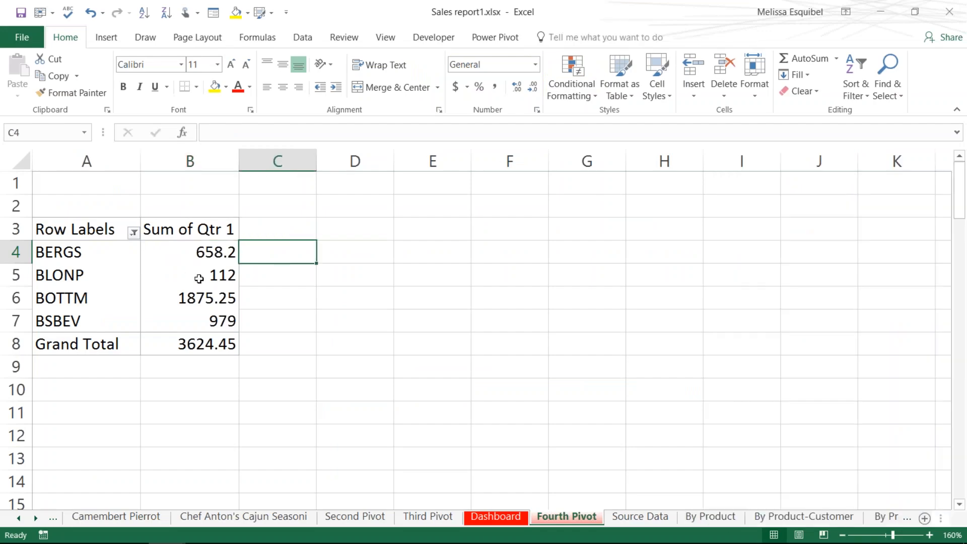
pyautogui.write('=')
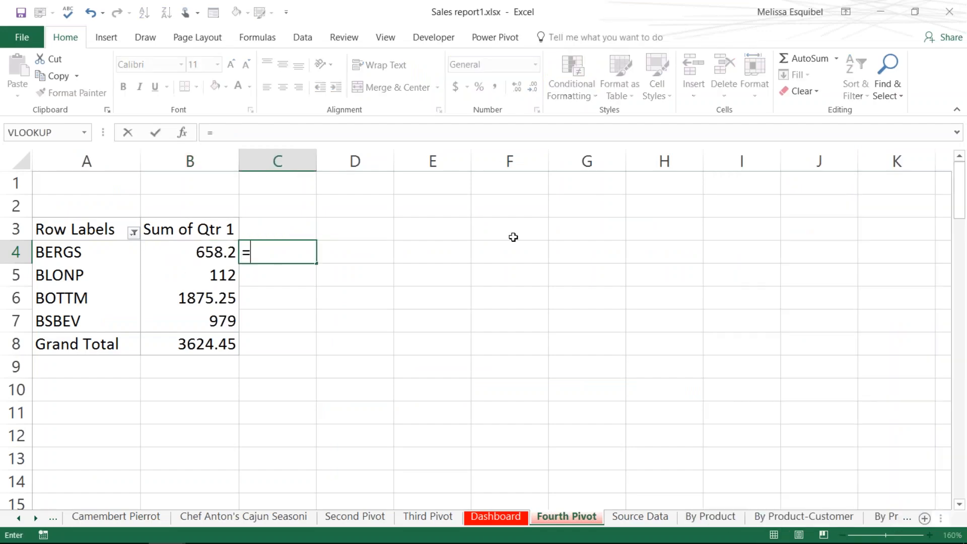
pyautogui.click(202, 256)
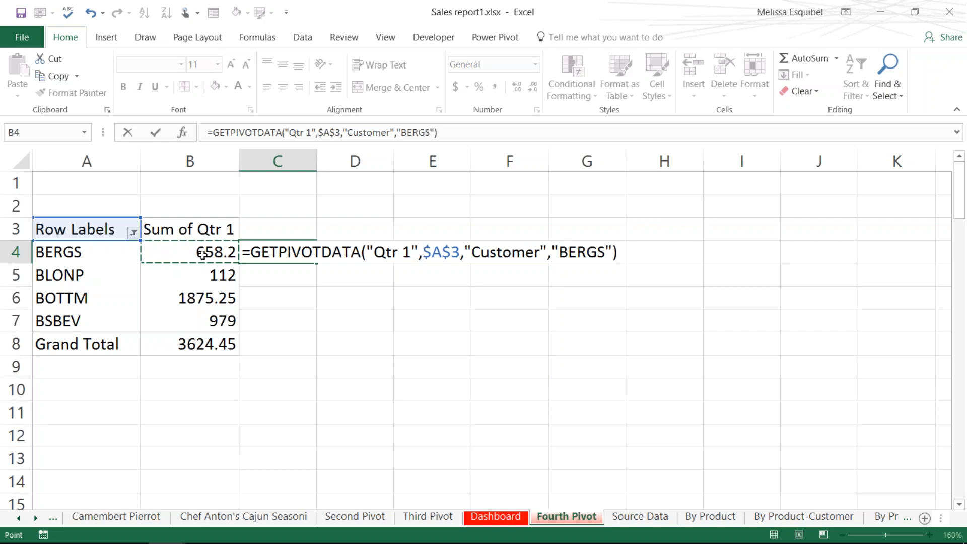
pyautogui.write('*1.15')
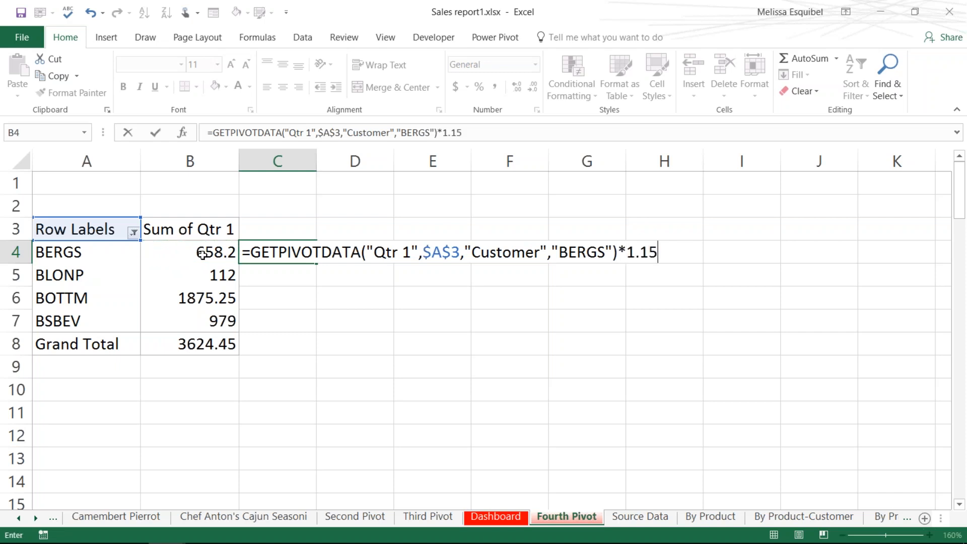
pyautogui.press('Return')
pyautogui.click(270, 249)
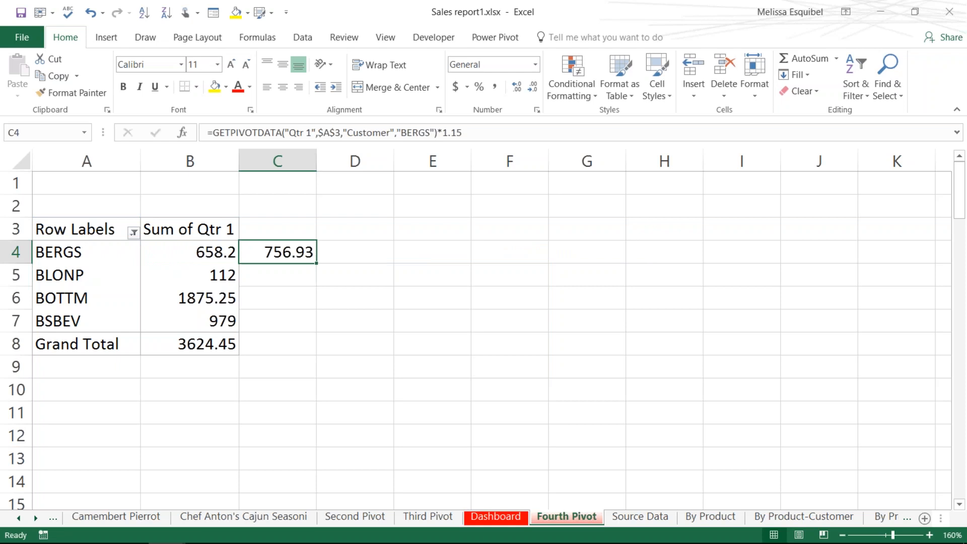
pyautogui.doubleClick(317, 264)
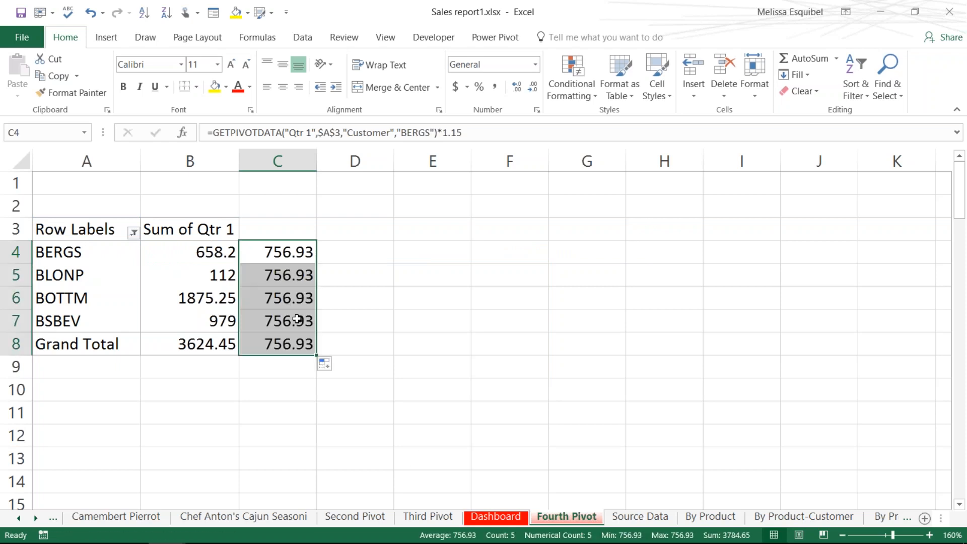
# Step: Inspect the formula in C4 without changing it, and clear the contents of column C
pyautogui.doubleClick(278, 252)
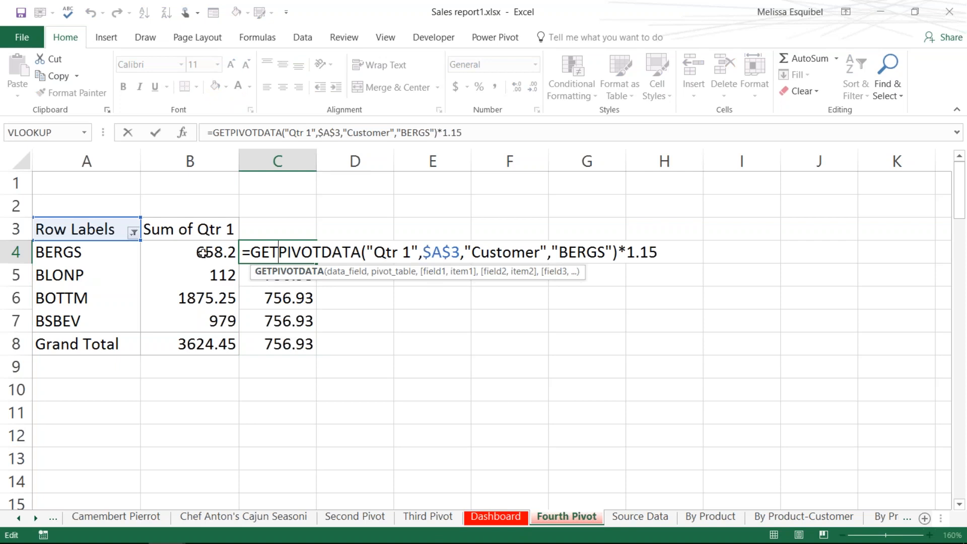
pyautogui.press('Escape')
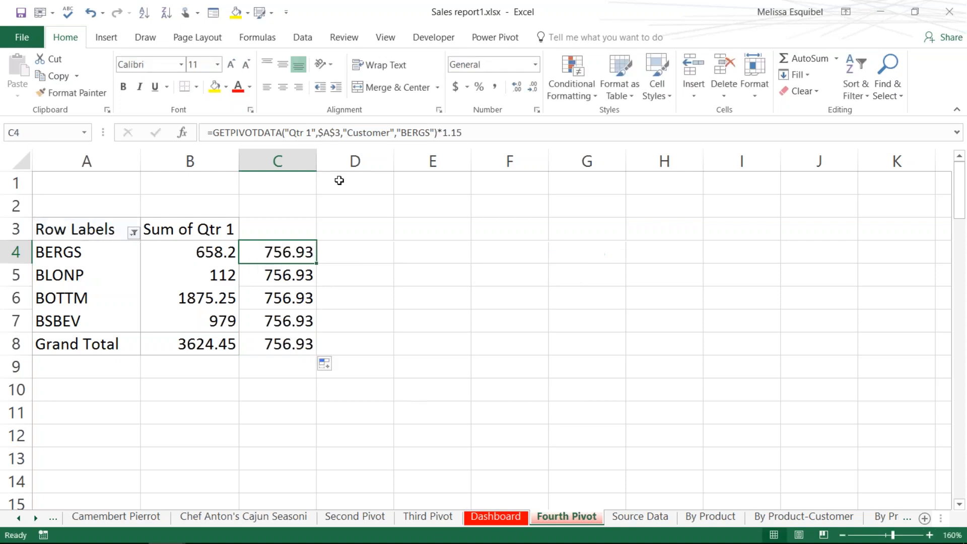
pyautogui.click(308, 160)
pyautogui.press('Delete')
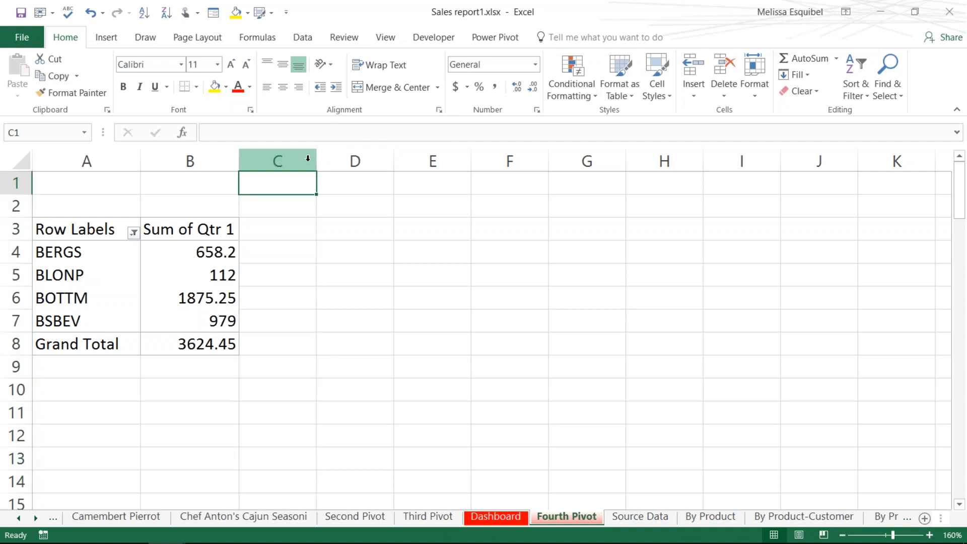
# Step: Enter =B8 in C1 and, by referencing the Grand Total value, =GETPIVOTDATA("Qtr 1",$A$3) in D1
pyautogui.write('=')
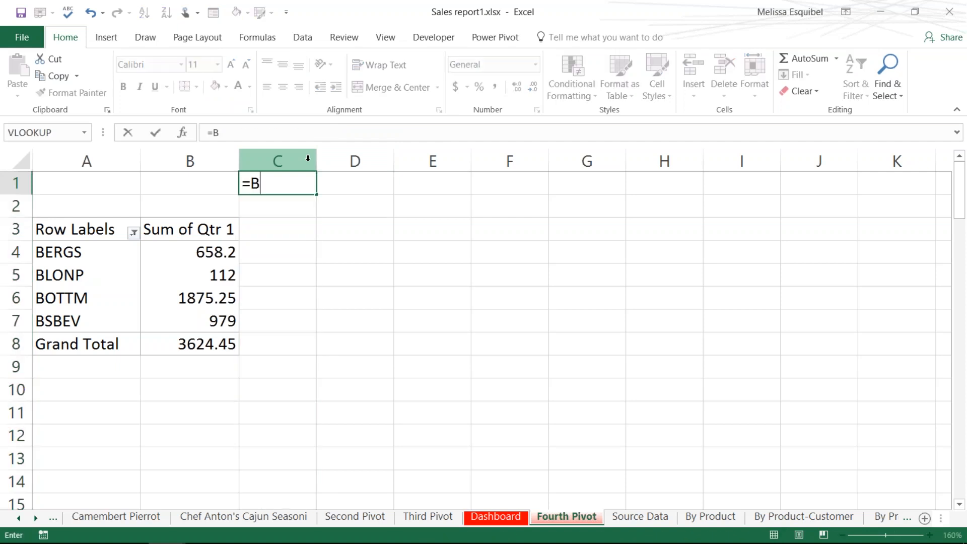
pyautogui.write('B8')
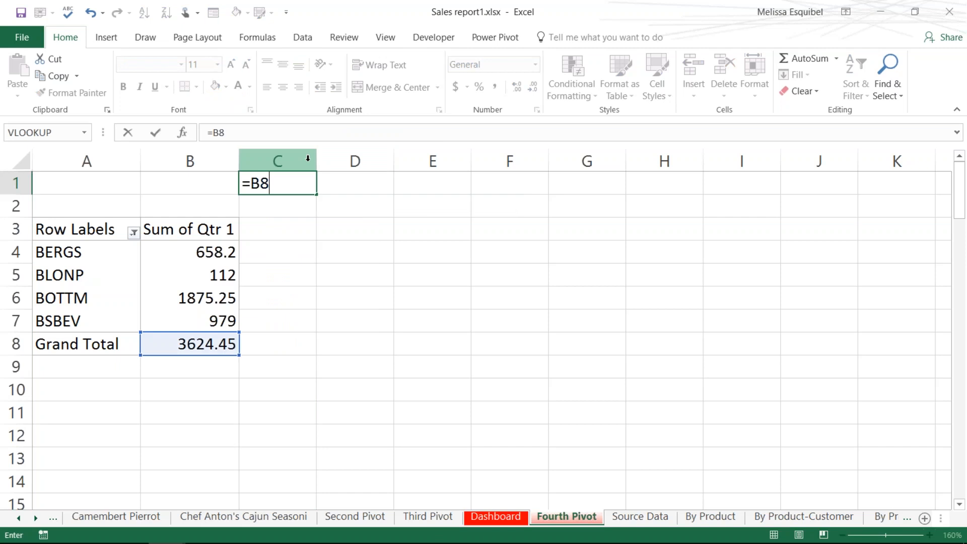
pyautogui.press('Return')
pyautogui.press('Up')
pyautogui.press('Right')
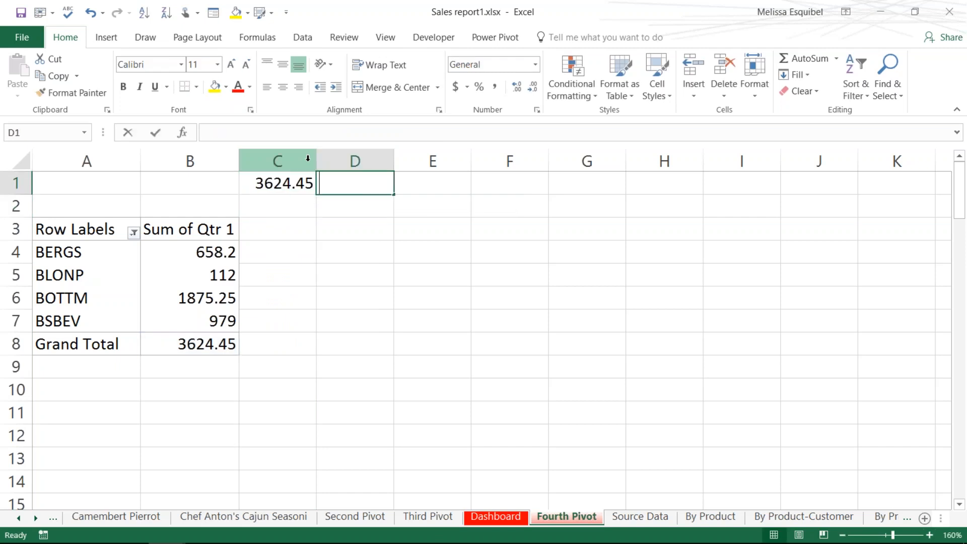
pyautogui.write('=')
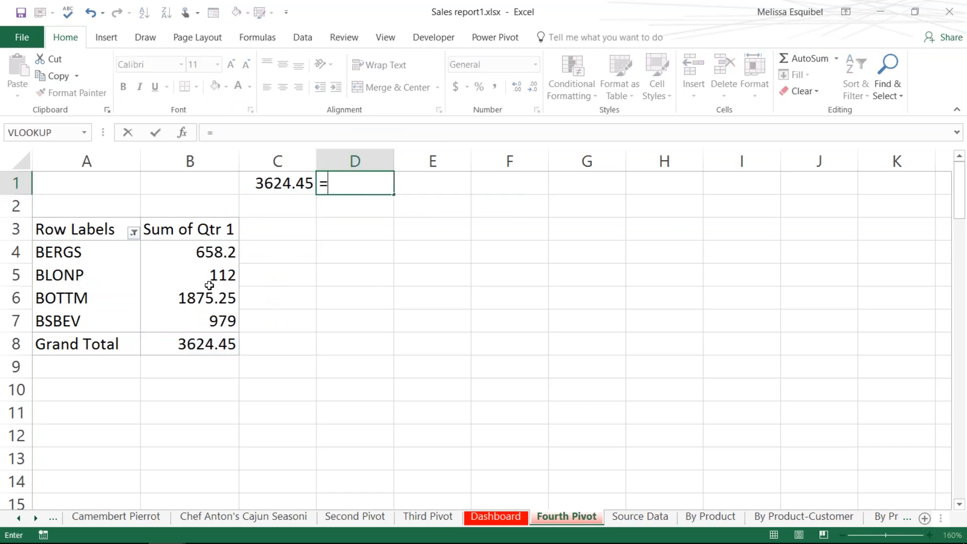
pyautogui.click(214, 345)
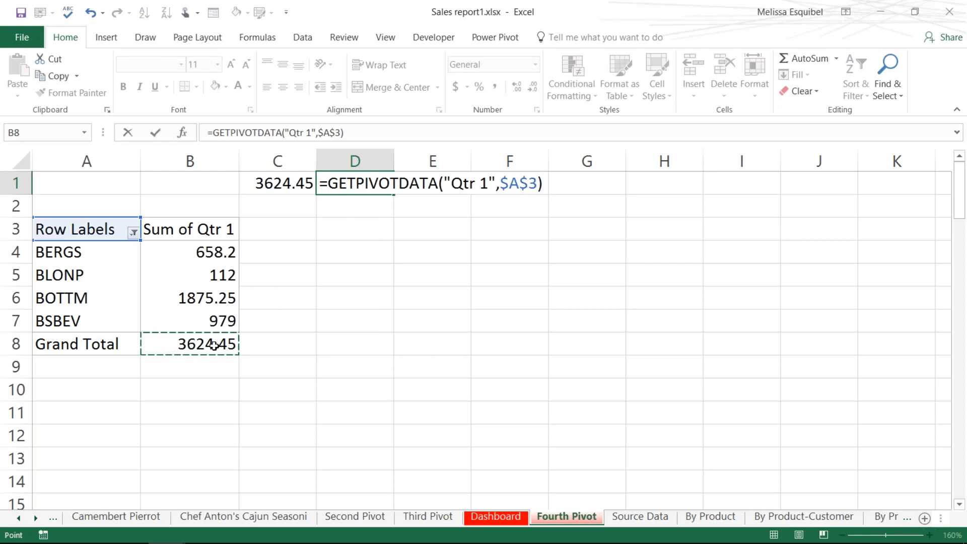
pyautogui.press('Return')
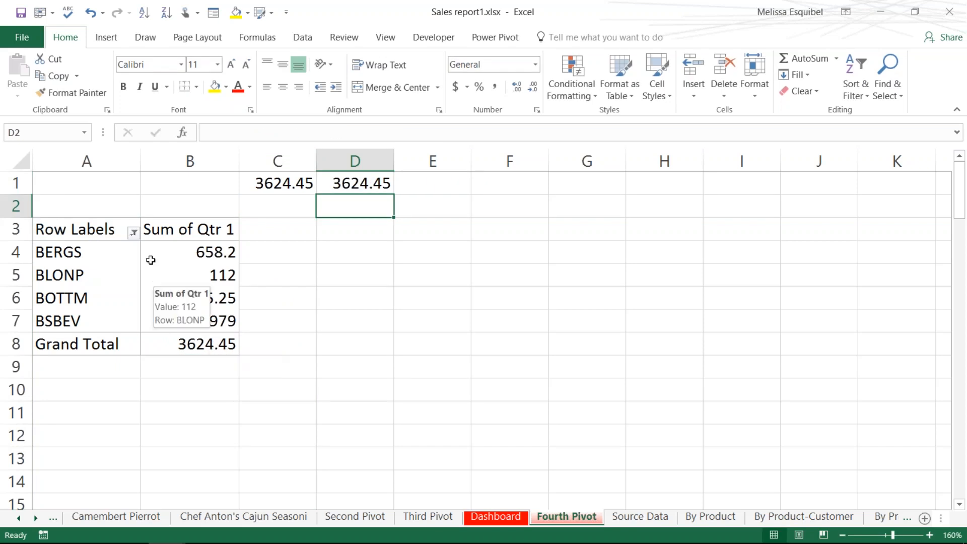
# Step: Filter customer BSBEV out of the PivotTable, and compare the formulas in D1 and C1 with cells B8 and B7
pyautogui.click(134, 233)
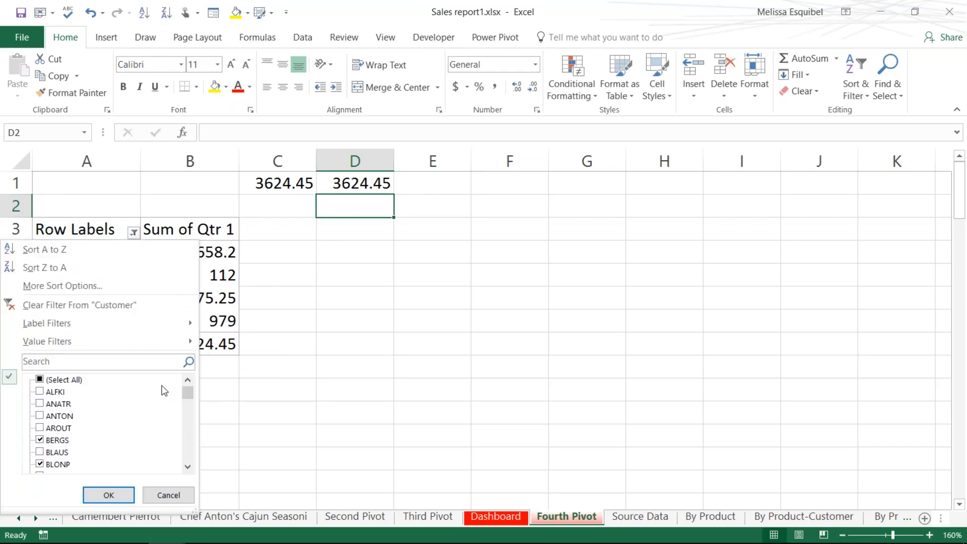
pyautogui.click(187, 466)
pyautogui.click(188, 466)
pyautogui.click(187, 467)
pyautogui.click(188, 467)
pyautogui.click(187, 466)
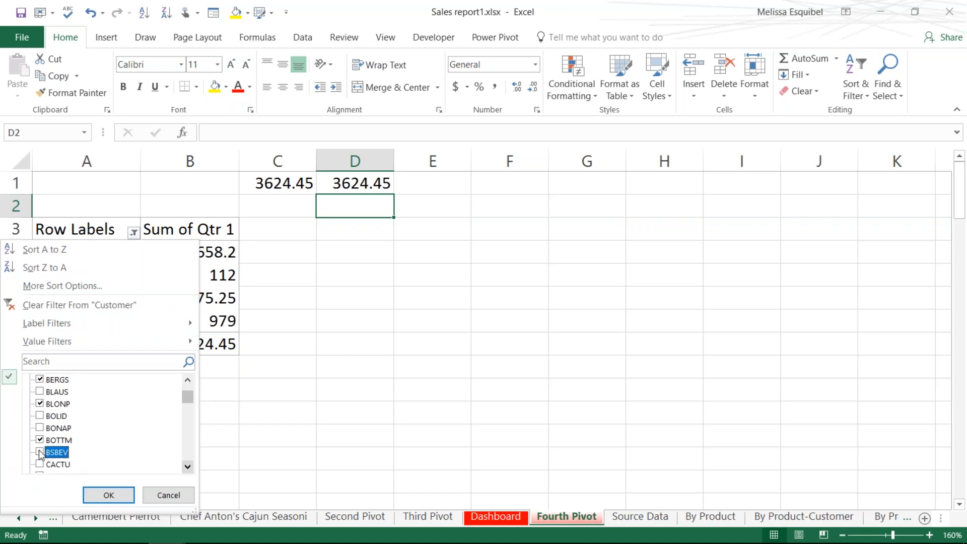
pyautogui.click(109, 498)
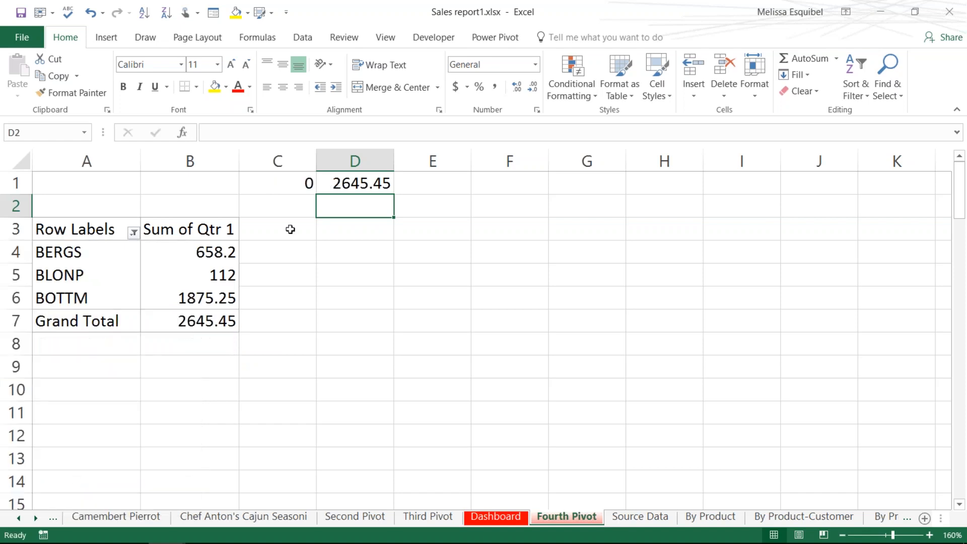
pyautogui.press('Up')
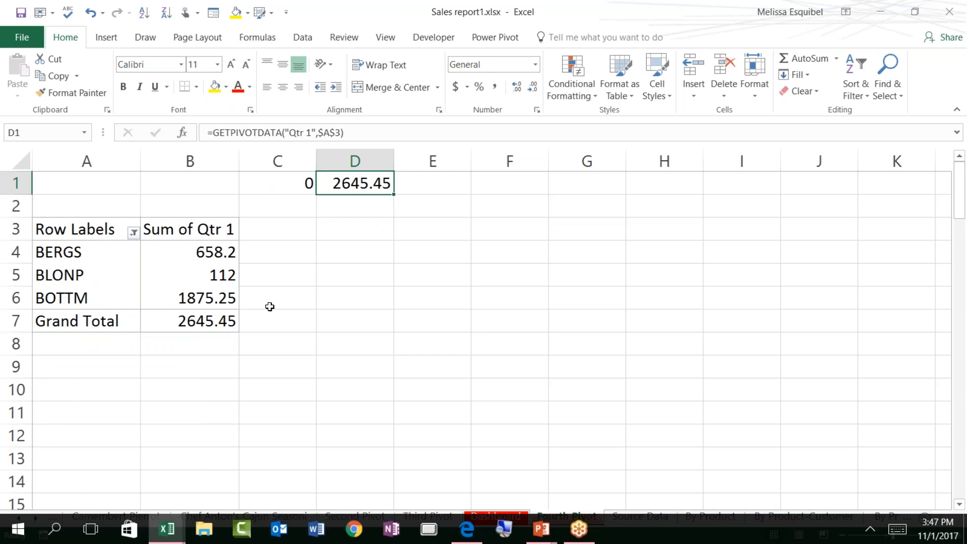
pyautogui.click(270, 183)
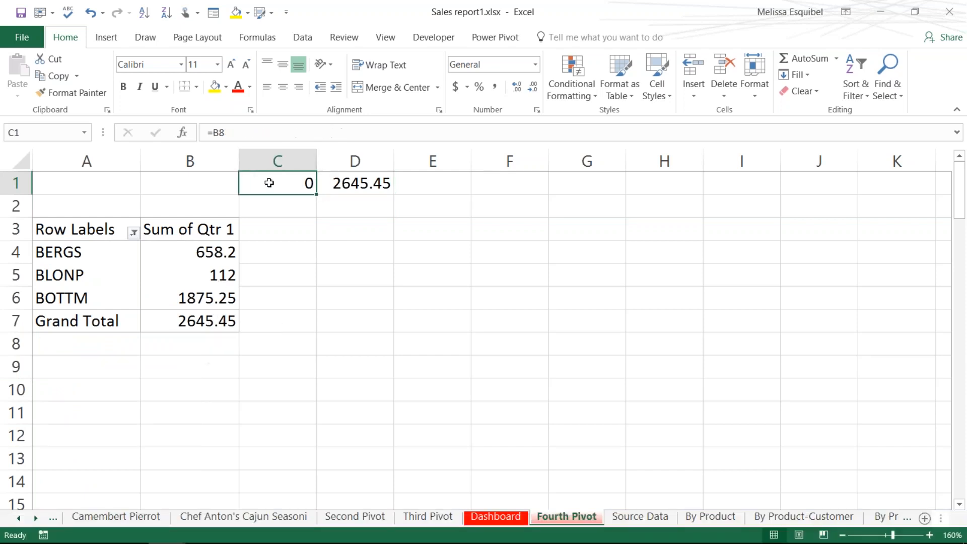
pyautogui.click(180, 340)
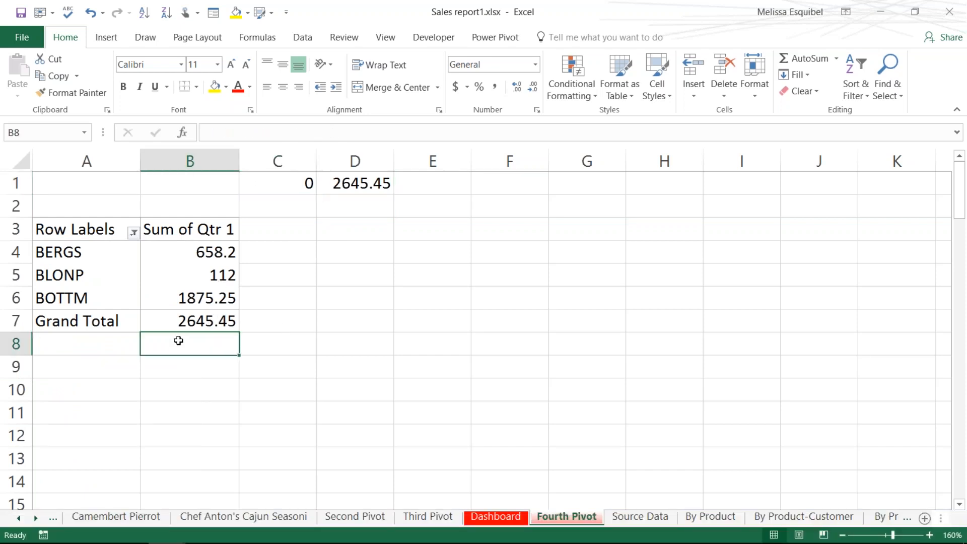
pyautogui.click(192, 316)
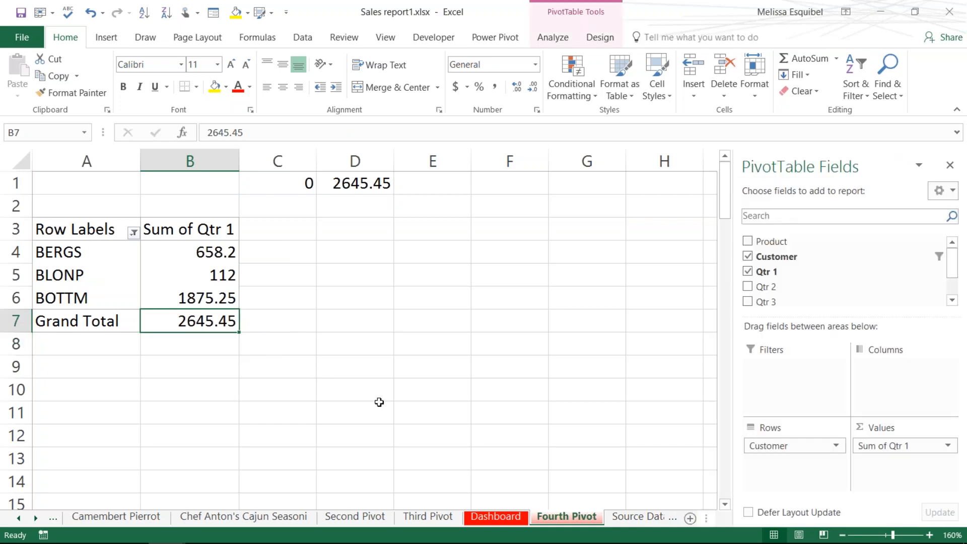
# Step: On the Dashboard sheet, select both charts and move them down together to start at about row 5
pyautogui.click(495, 516)
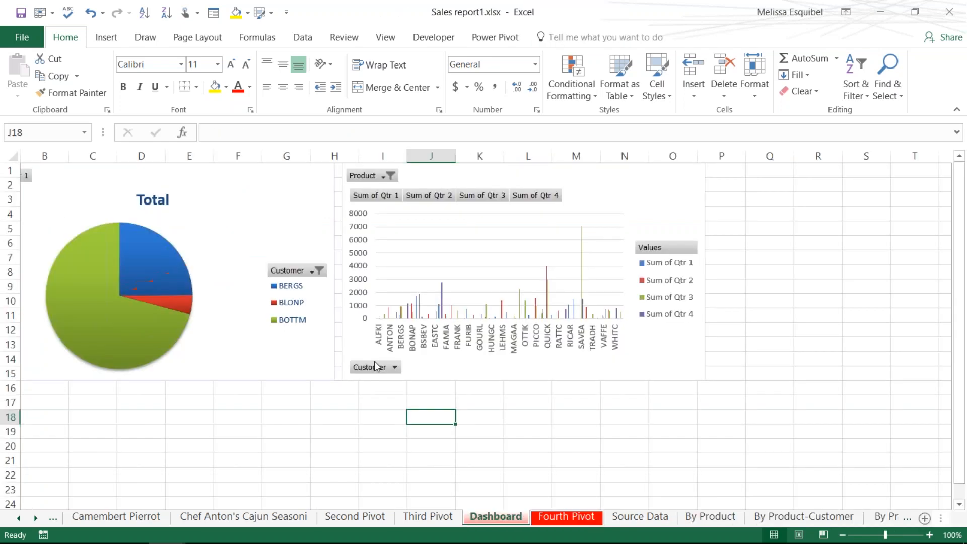
pyautogui.click(306, 314)
pyautogui.keyDown('ctrl'); pyautogui.click(668, 184); pyautogui.keyUp('ctrl')
pyautogui.moveTo(668, 184); pyautogui.dragTo(676, 250)
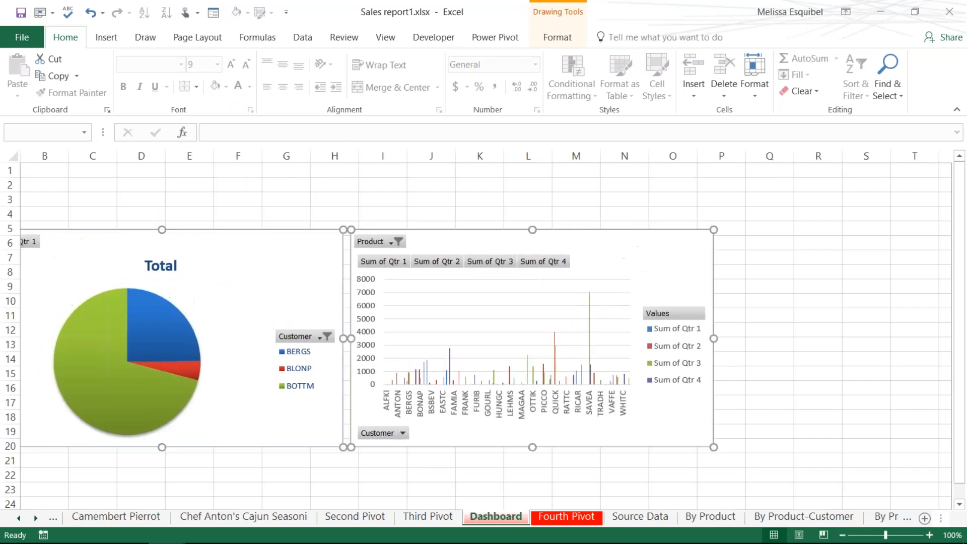
# Step: In Dashboard cell D1, reference the Grand Total of the Fourth Pivot PivotTable, and label it Total in C1
pyautogui.click(145, 170)
pyautogui.write('=')
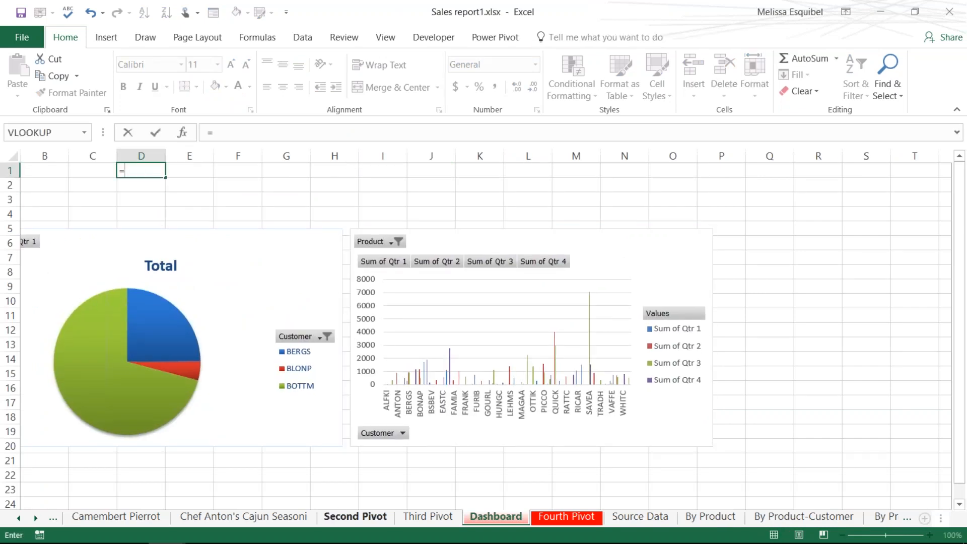
pyautogui.click(566, 517)
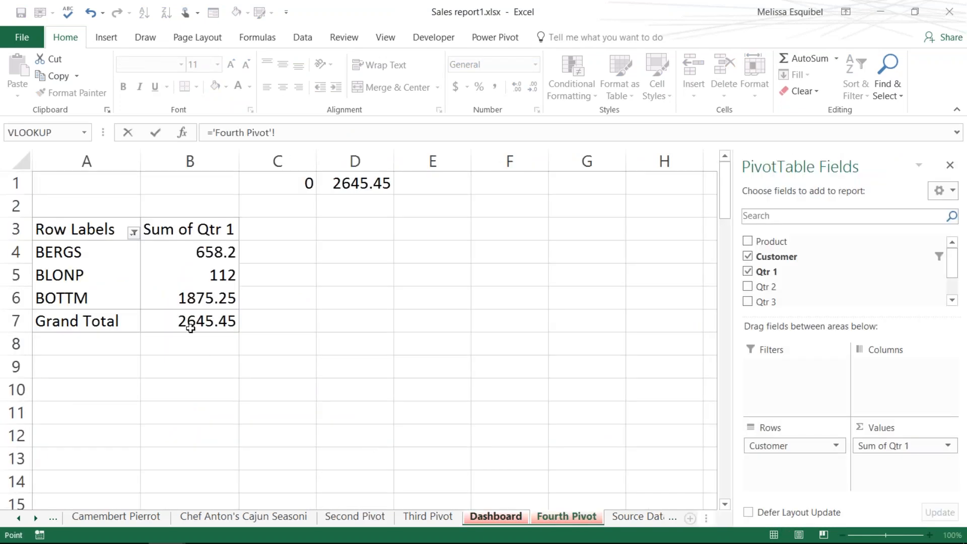
pyautogui.click(190, 326)
pyautogui.press('Return')
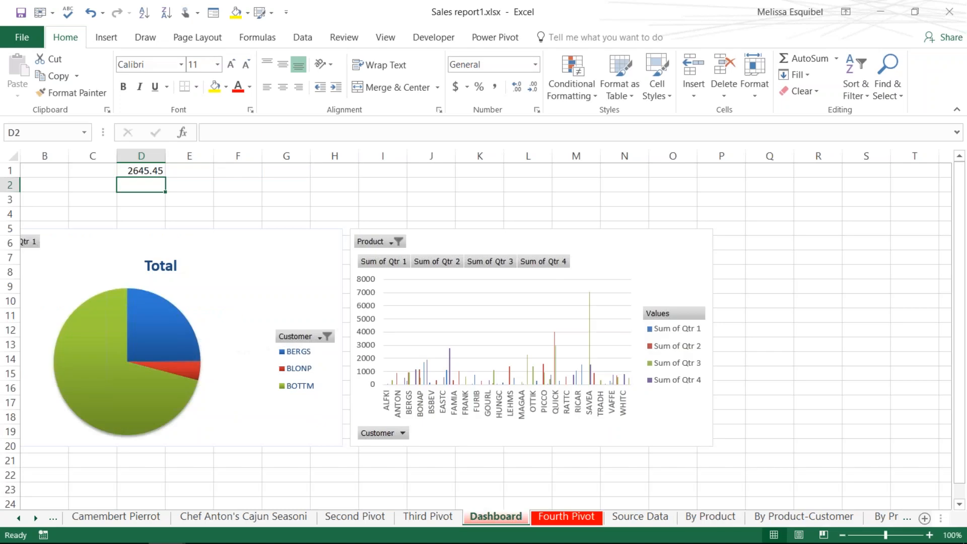
pyautogui.click(99, 169)
pyautogui.write('Total')
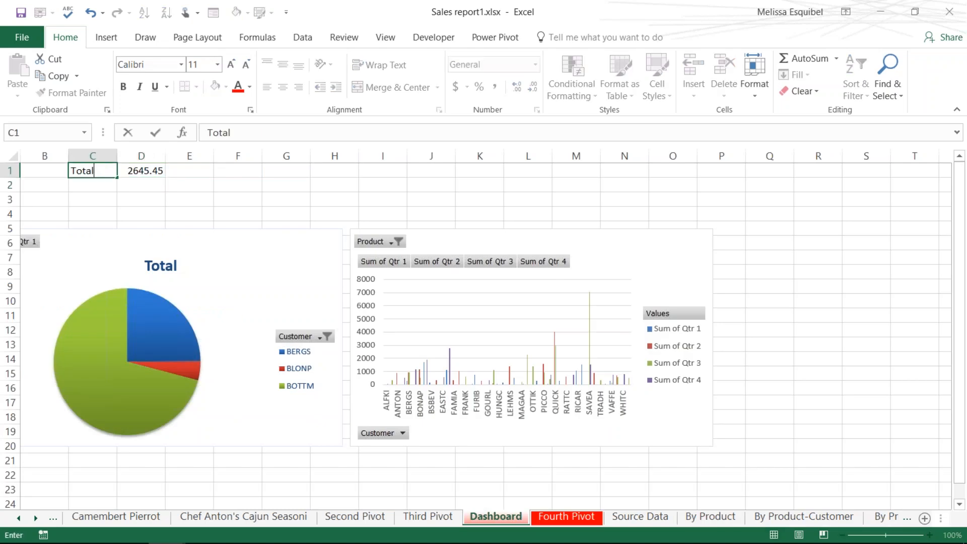
# Step: Include customer BSBEV again in the Fourth Pivot PivotTable's filter, and return to the Dashboard sheet to check cell D1
pyautogui.click(560, 516)
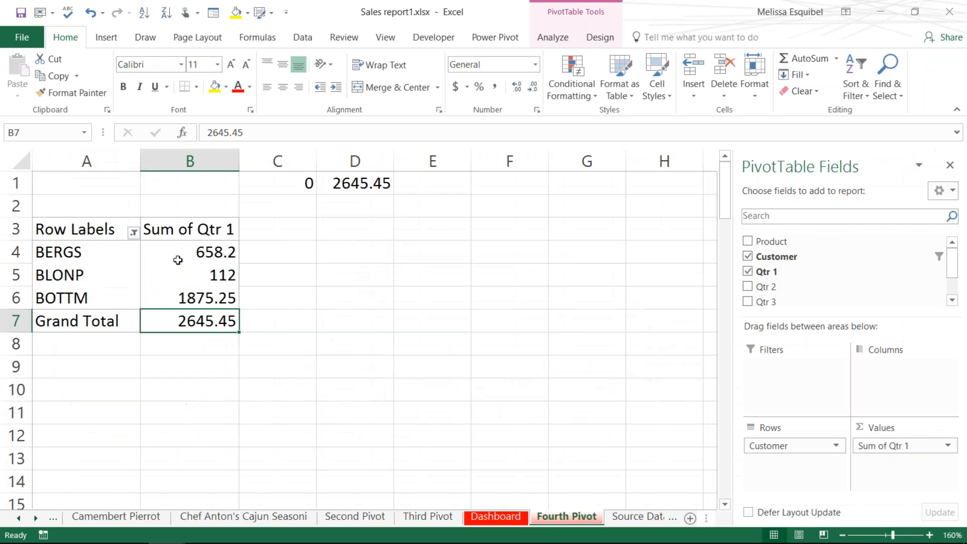
pyautogui.click(133, 233)
pyautogui.scroll(-2, 187, 443)
pyautogui.click(40, 427)
pyautogui.click(108, 495)
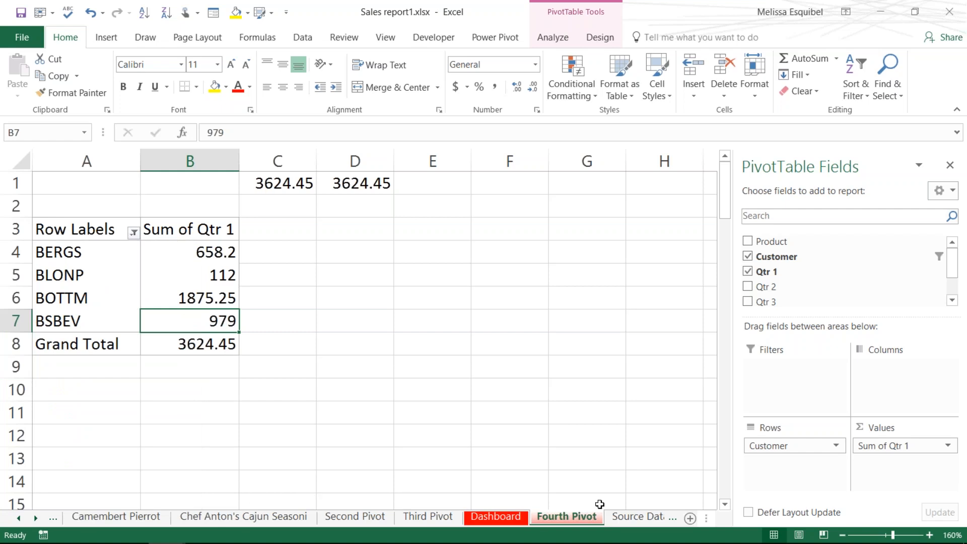
pyautogui.click(504, 517)
pyautogui.click(131, 171)
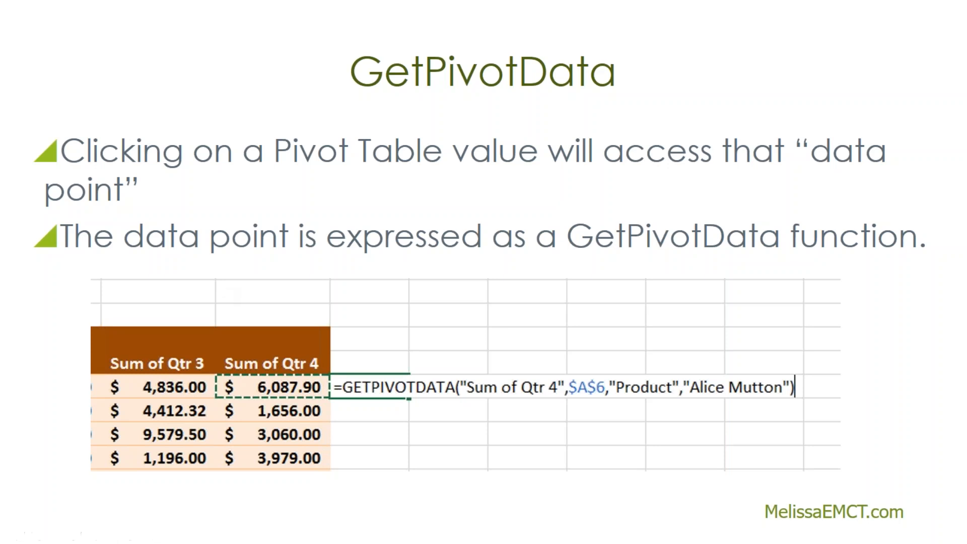
# Step: Switch from the slide show to the Excel workbook and turn off Generate GetPivotData for the Fourth Pivot PivotTable
pyautogui.press('Right')
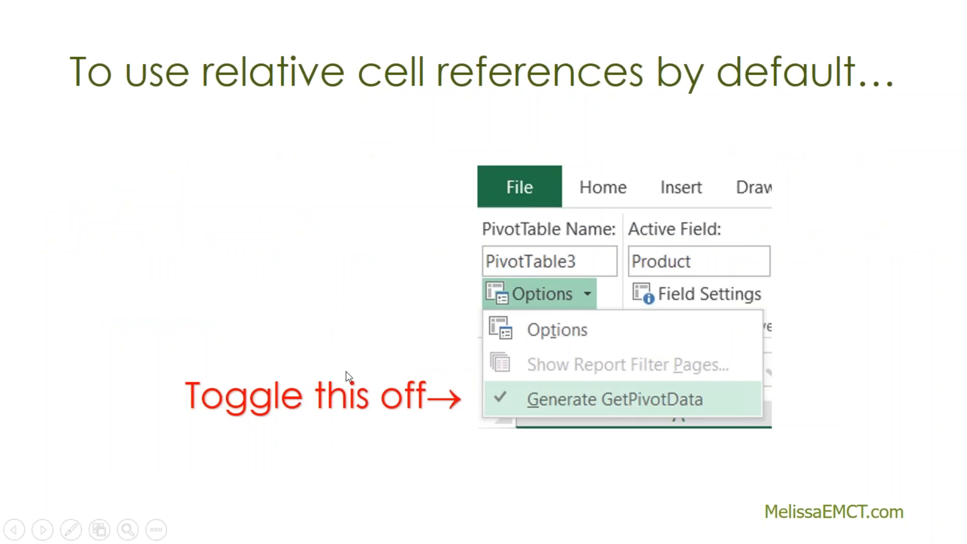
pyautogui.hotkey('alt', 'Tab')
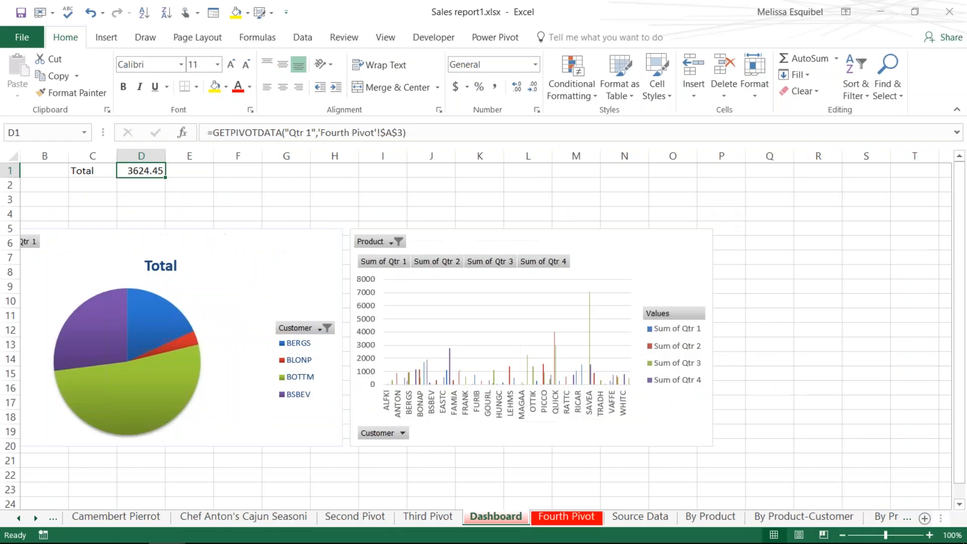
pyautogui.click(568, 517)
pyautogui.click(201, 298)
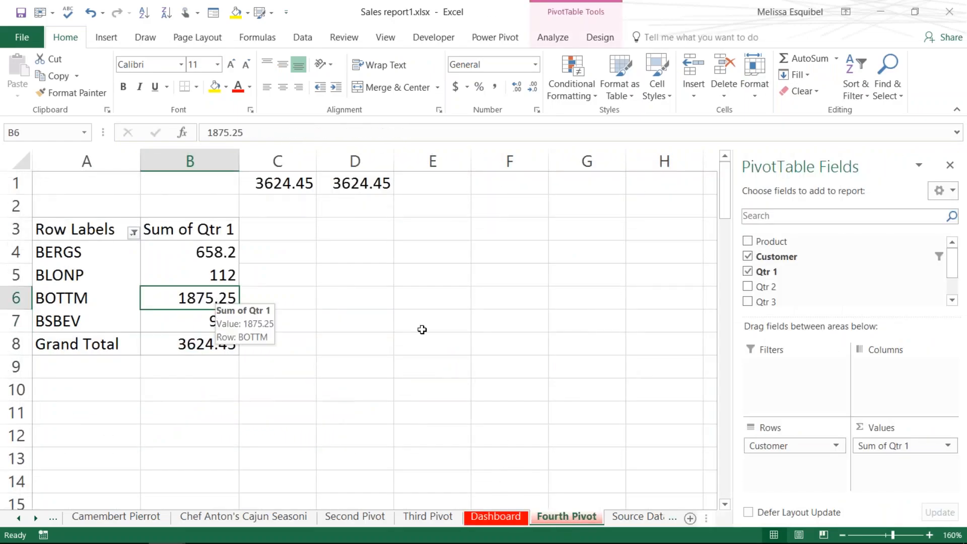
pyautogui.click(553, 38)
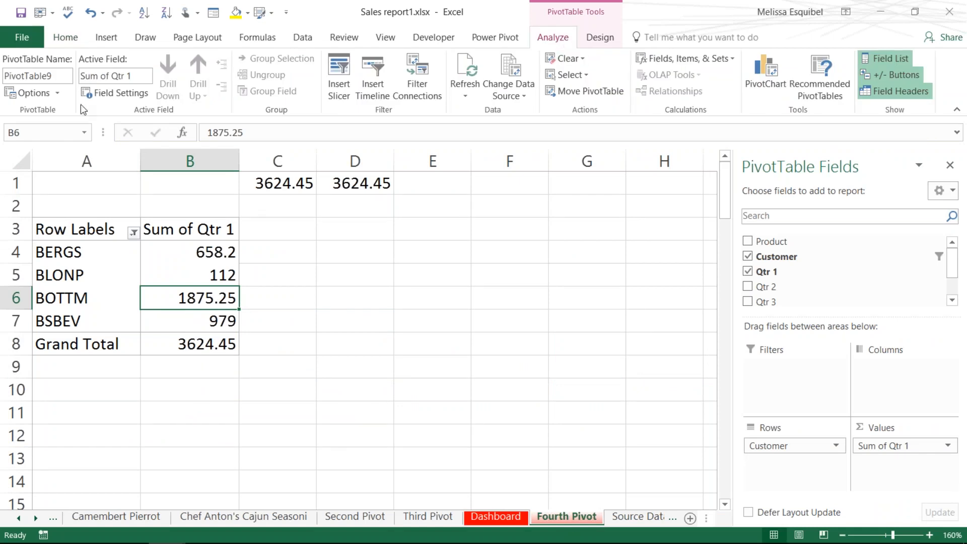
pyautogui.click(58, 92)
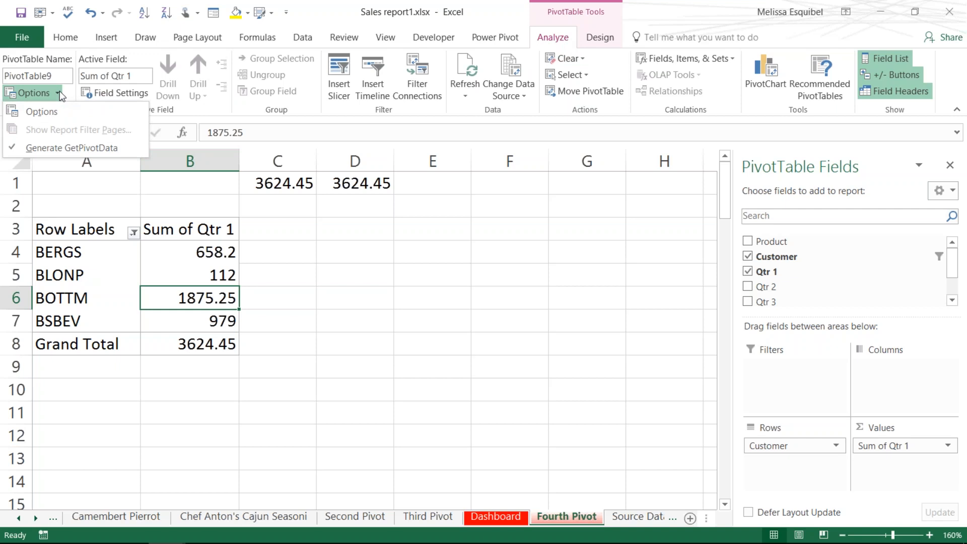
pyautogui.click(77, 150)
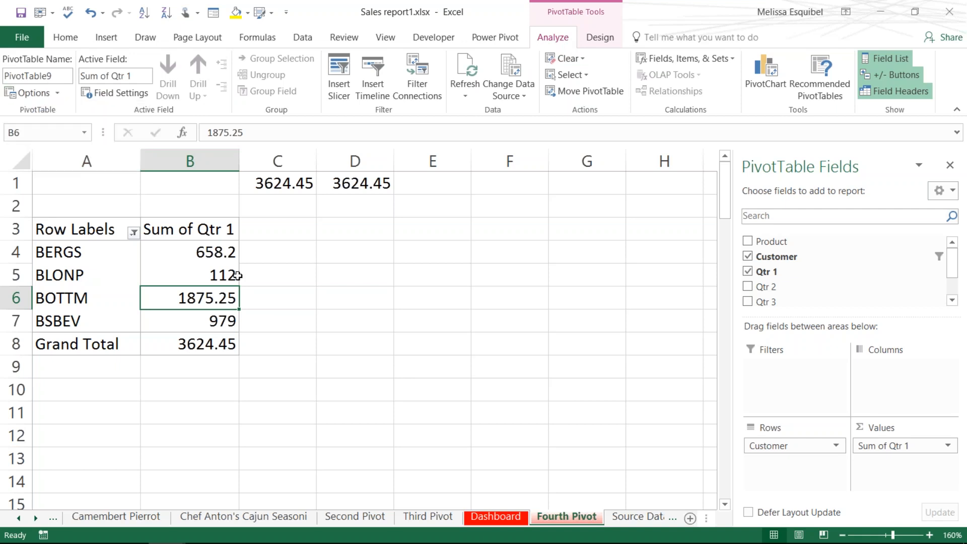
# Step: In C4 beside the PivotTable, multiply B4 by 1.15, and fill the formula down to C8
pyautogui.click(263, 251)
pyautogui.write('=')
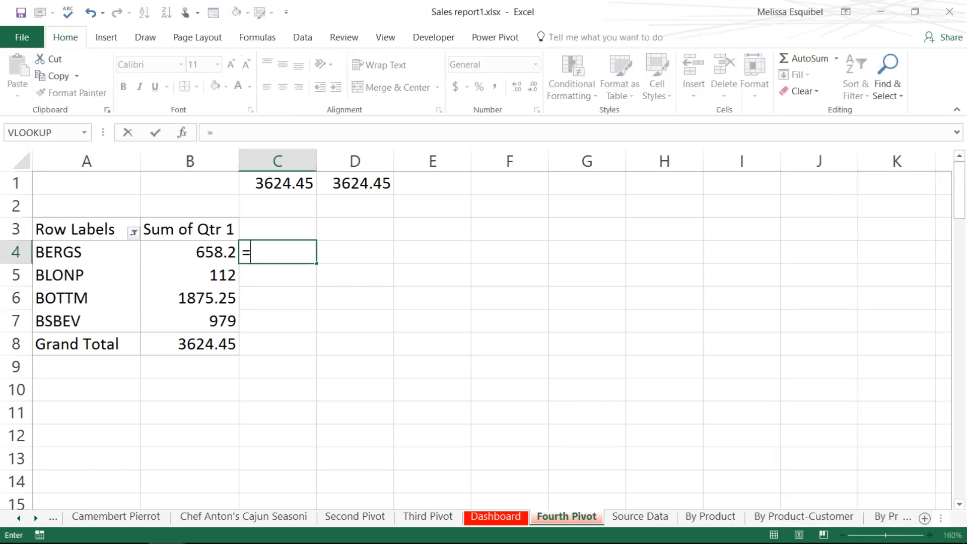
pyautogui.press('Left')
pyautogui.write('*1.15')
pyautogui.press('Return')
pyautogui.click(265, 249)
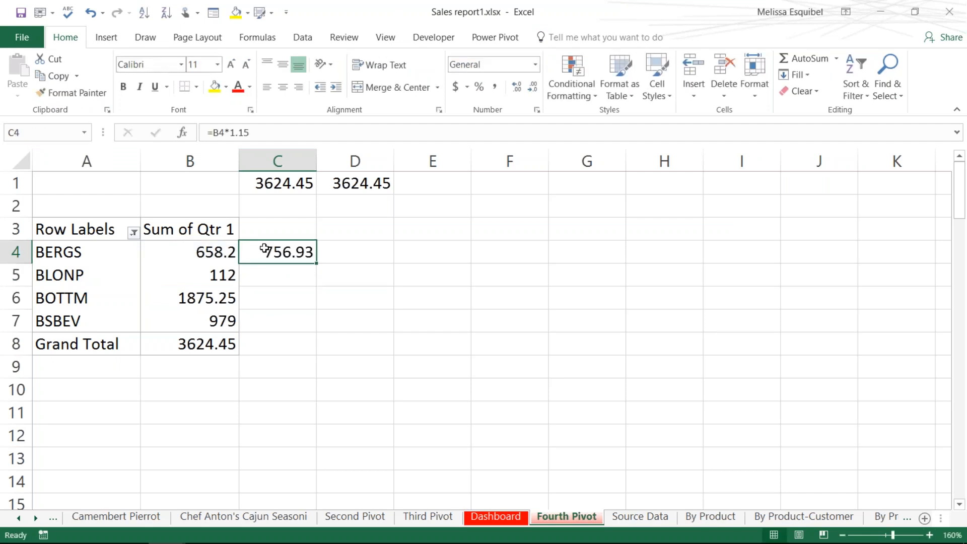
pyautogui.moveTo(317, 263); pyautogui.dragTo(322, 359)
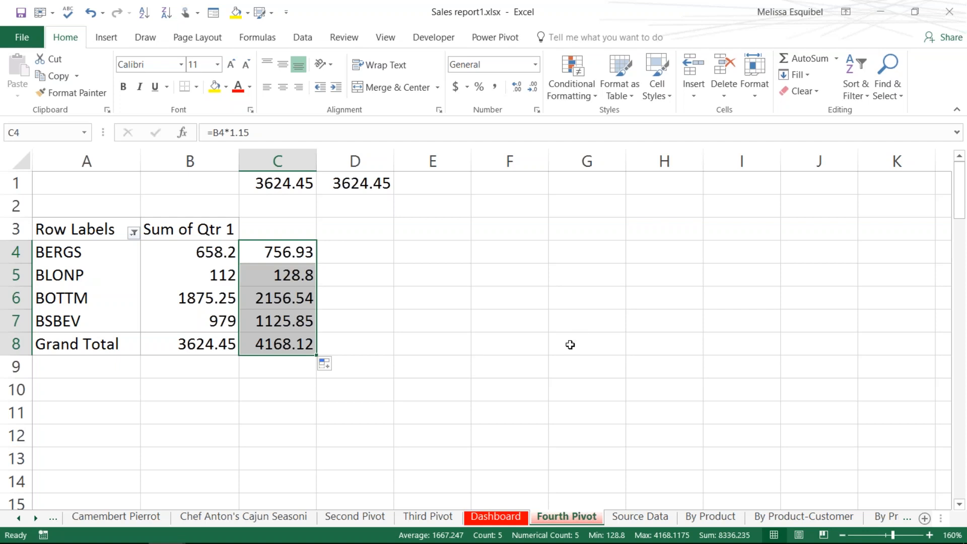
# Step: Inspect the GETPIVOTDATA formula in D1, and switch to the slide show to bring up the Calculated Fields slide
pyautogui.click(352, 191)
pyautogui.doubleClick(352, 191)
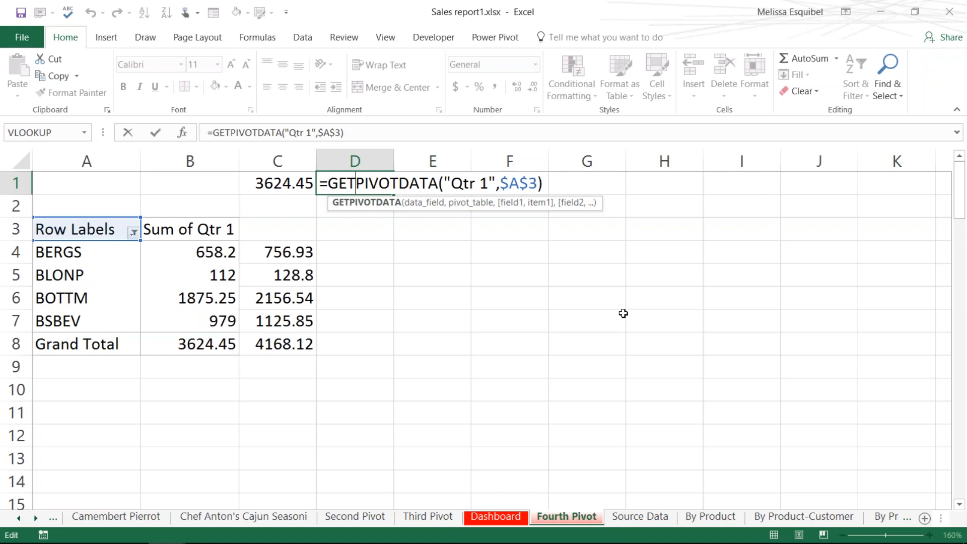
pyautogui.press('Escape')
pyautogui.press('Return')
pyautogui.hotkey('alt', 'Tab')
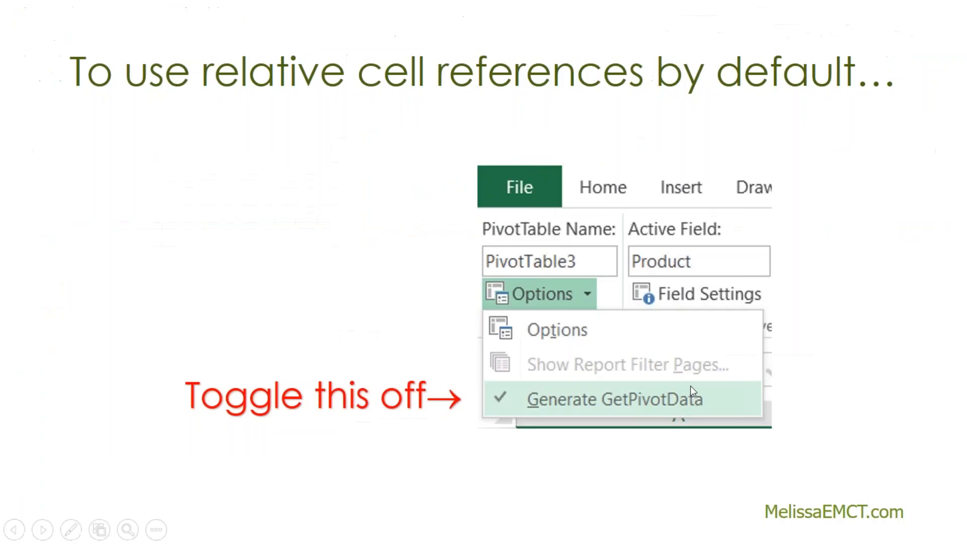
pyautogui.press('Right')
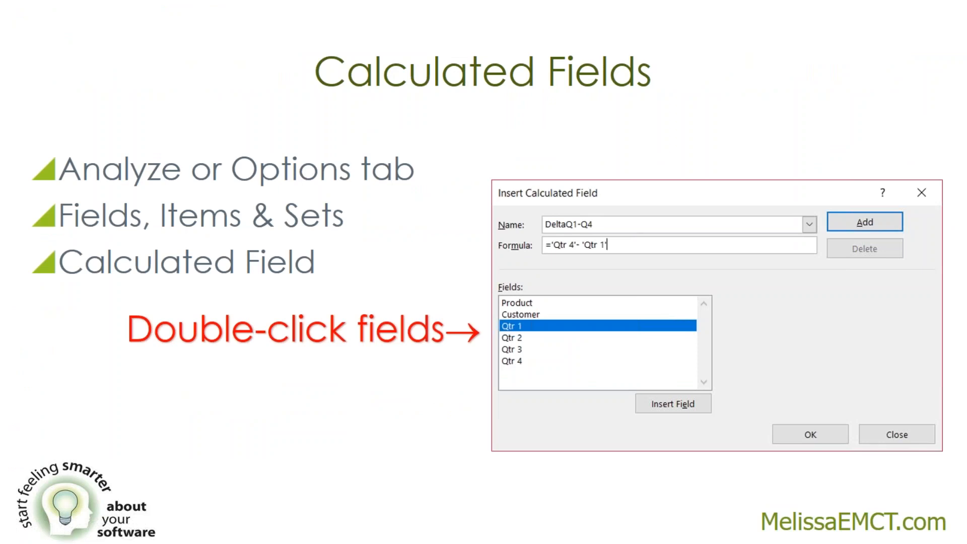
# Step: Return to the Excel workbook and clear the formulas in C4:C8 and C1:D1 on the Fourth Pivot sheet
pyautogui.hotkey('alt', 'Tab')
pyautogui.moveTo(295, 254); pyautogui.dragTo(294, 335)
pyautogui.press('Delete')
pyautogui.moveTo(301, 192); pyautogui.dragTo(387, 178)
pyautogui.press('Delete')
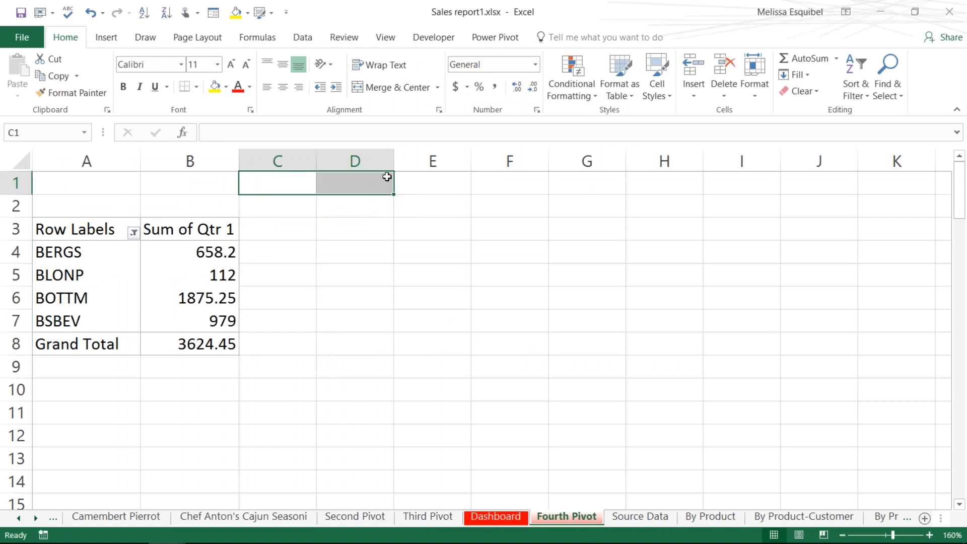
# Step: Start a new calculated field in the Fourth Pivot PivotTable and name it Retail
pyautogui.click(209, 254)
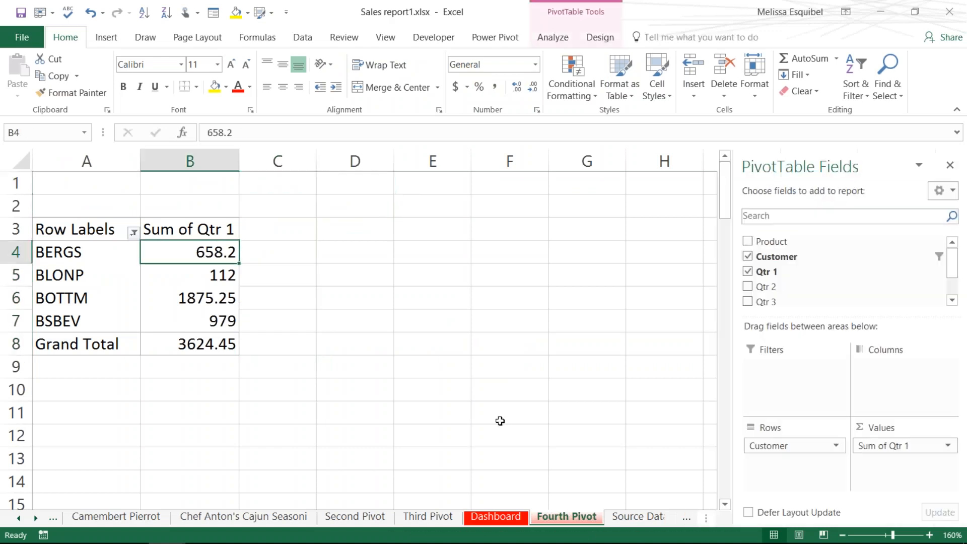
pyautogui.click(567, 44)
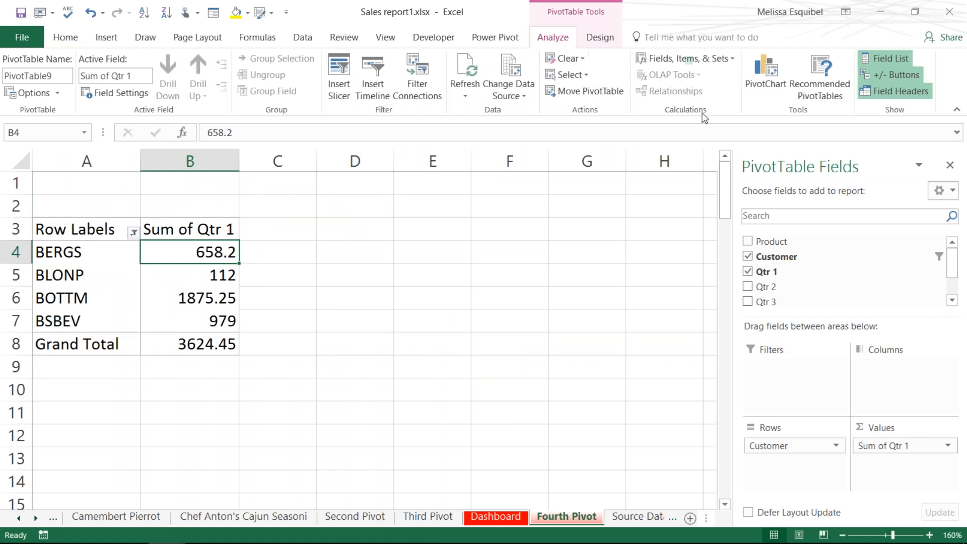
pyautogui.press('ctrl')
pyautogui.press('ctrl')
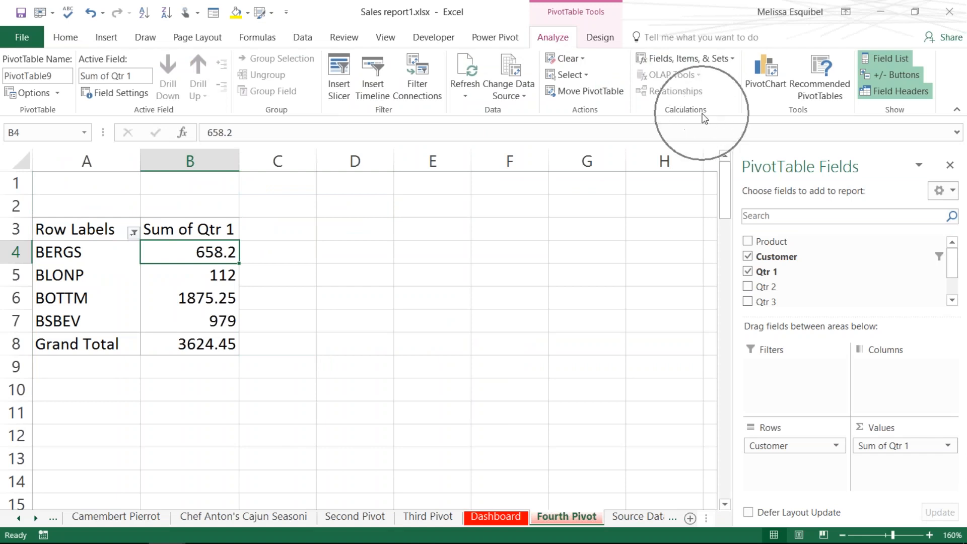
pyautogui.click(731, 67)
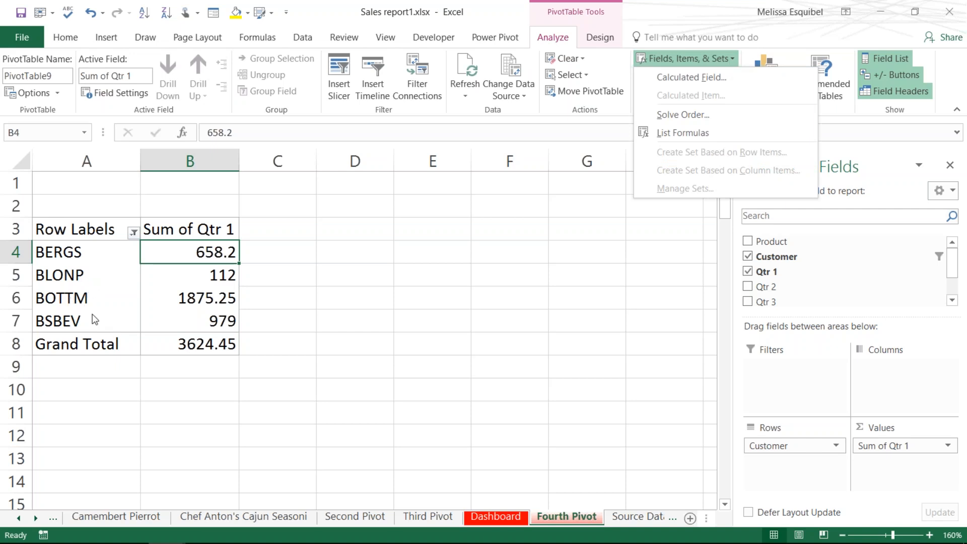
pyautogui.click(676, 79)
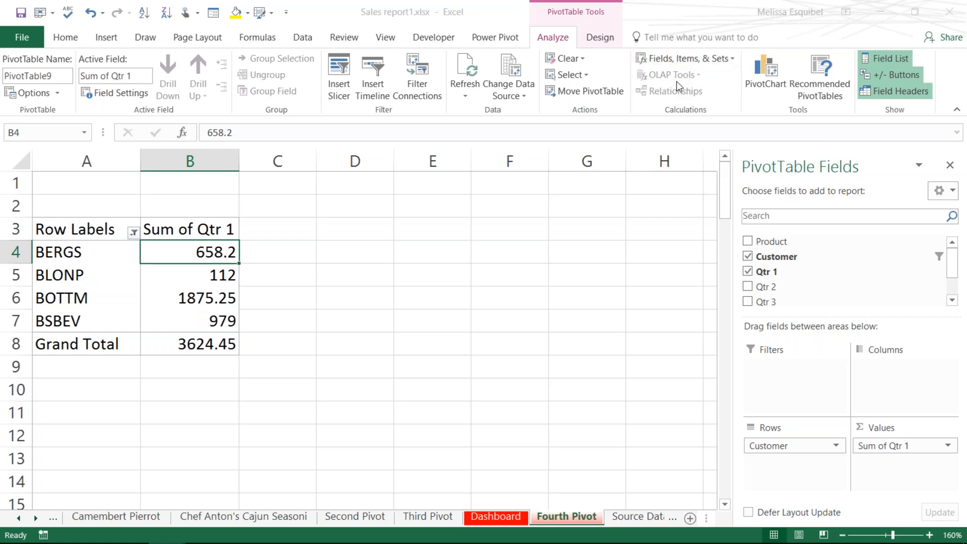
pyautogui.moveTo(123, 282); pyautogui.dragTo(447, 188)
pyautogui.write('Retail')
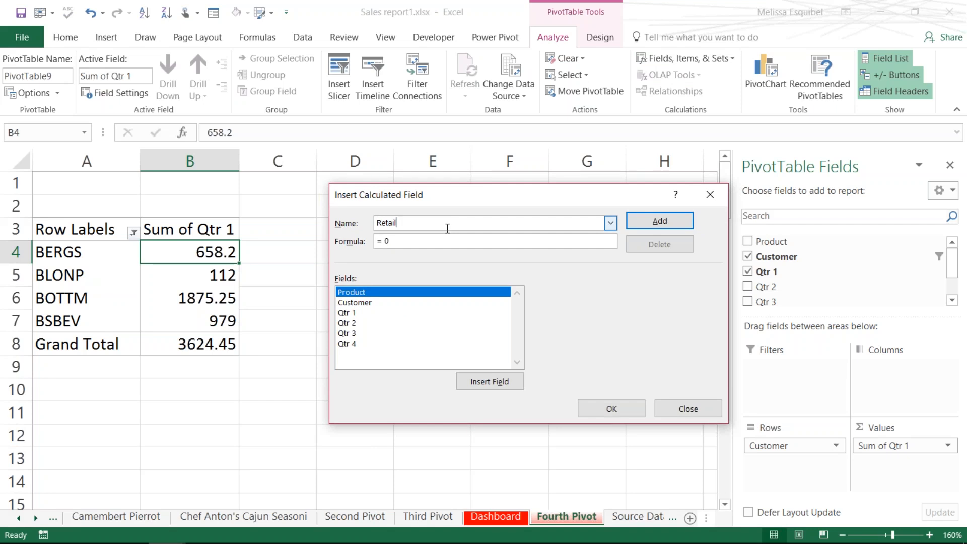
# Step: Try to enter ='Qtr 1*1.15 as the Retail field's formula, and clear the formula
pyautogui.press('Tab')
pyautogui.doubleClick(345, 314)
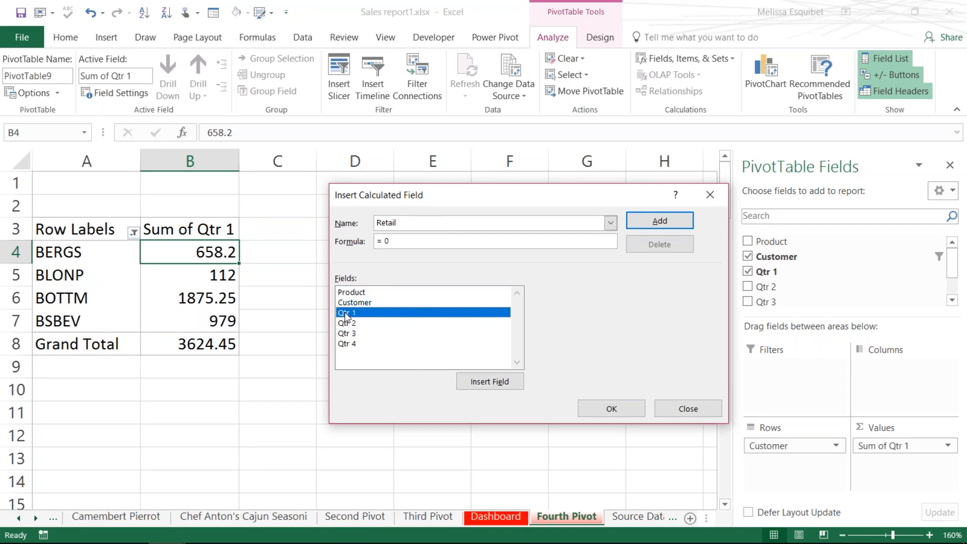
pyautogui.write('*')
pyautogui.press('BackSpace')
pyautogui.press('BackSpace')
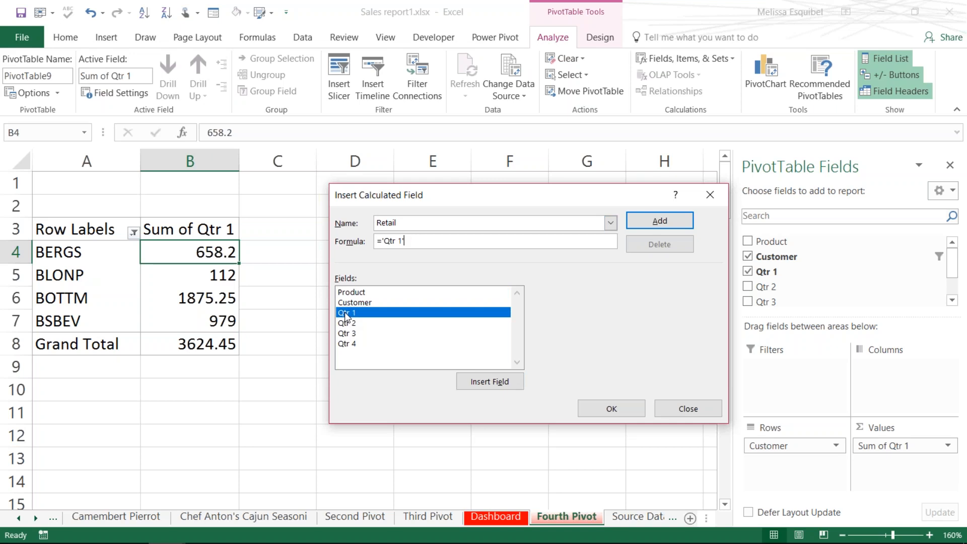
pyautogui.write('*1.15')
pyautogui.click(628, 413)
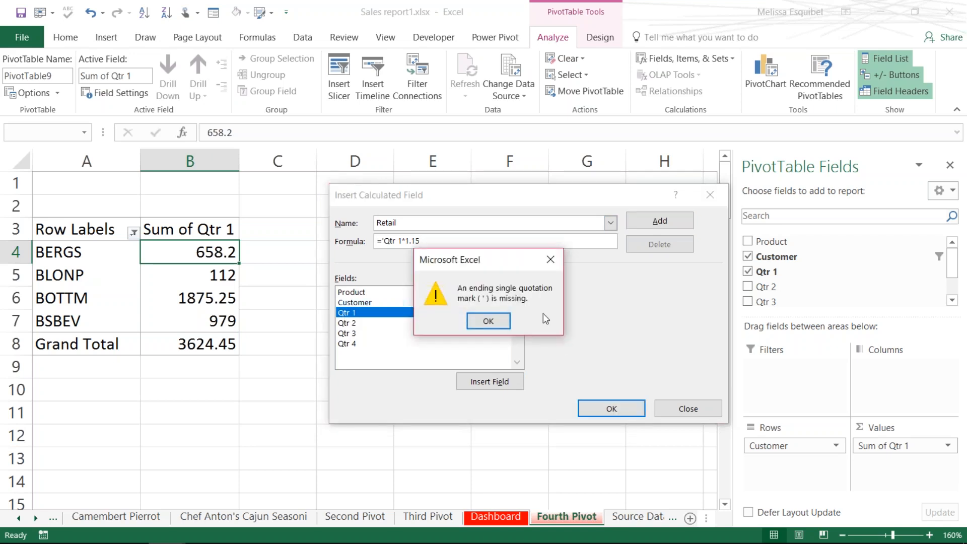
pyautogui.click(488, 321)
pyautogui.moveTo(424, 245); pyautogui.dragTo(260, 265)
pyautogui.press('BackSpace')
# Step: Set the Retail calculated field's formula to ='Qtr 1'*1.15 and add the field to the PivotTable
pyautogui.write('=')
pyautogui.doubleClick(376, 316)
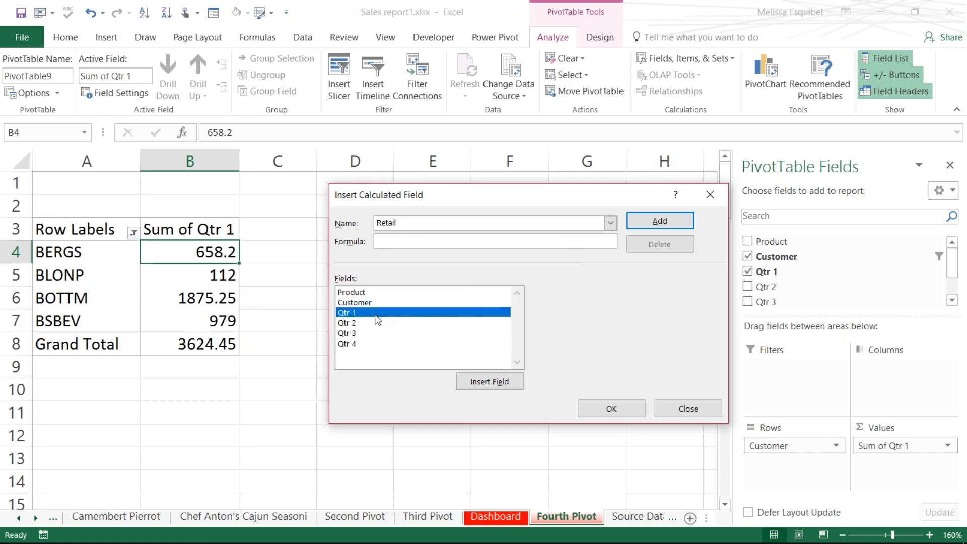
pyautogui.write('*1.15')
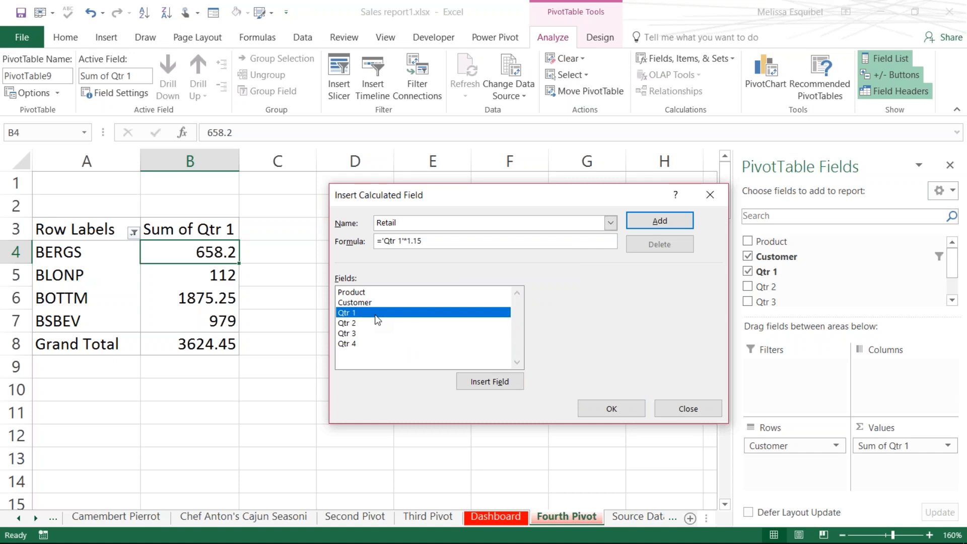
pyautogui.press('Return')
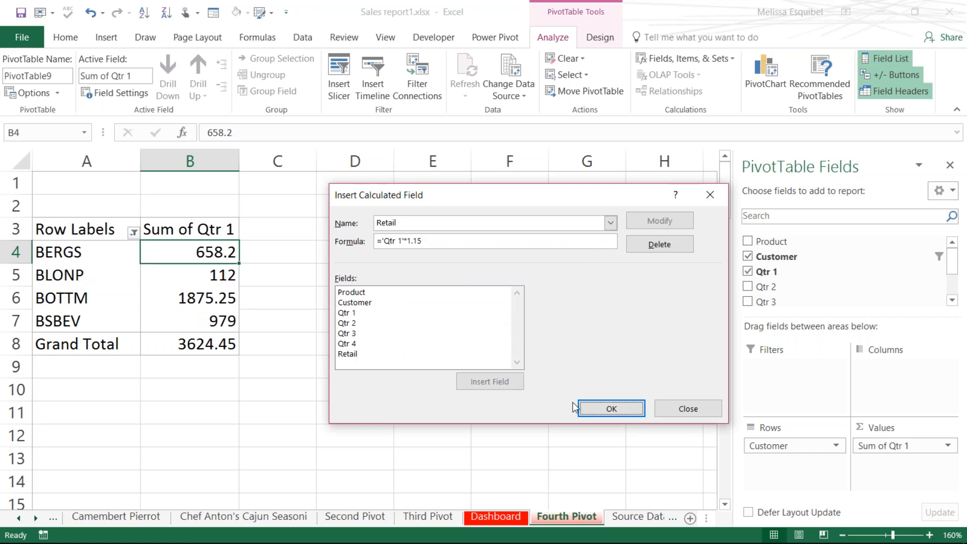
pyautogui.click(609, 408)
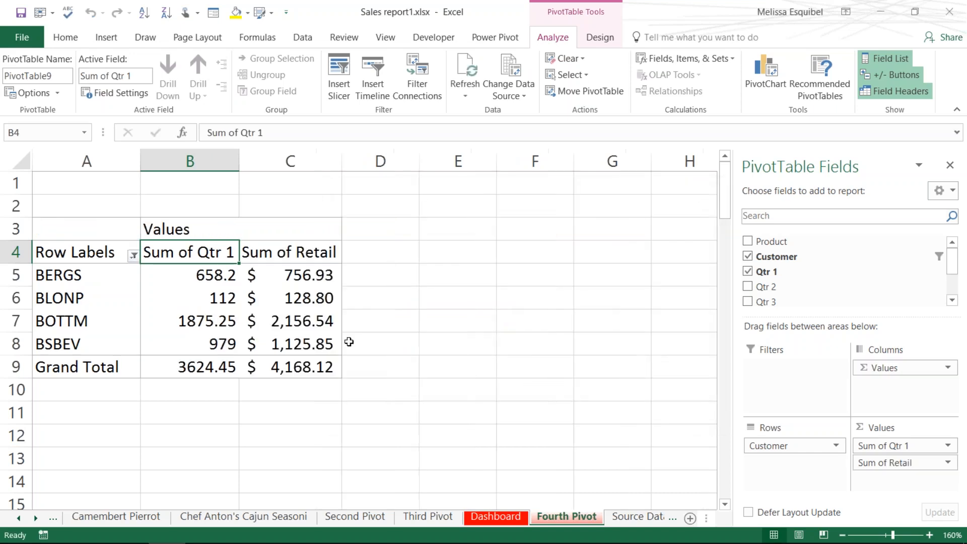
# Step: Examine the field lists of the Fourth Pivot and Third Pivot PivotTables for the Retail calculated field, and advance the slide show
pyautogui.click(295, 289)
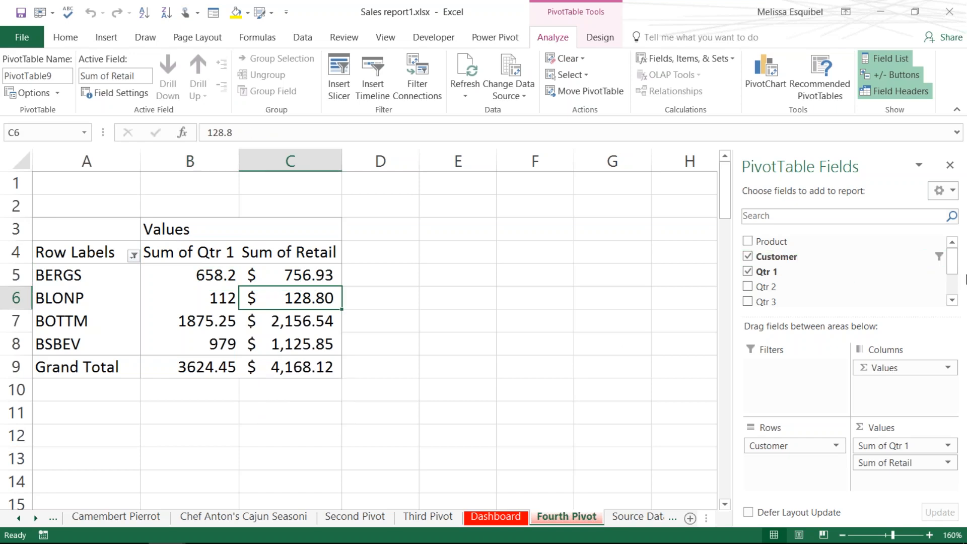
pyautogui.moveTo(952, 261); pyautogui.dragTo(917, 304)
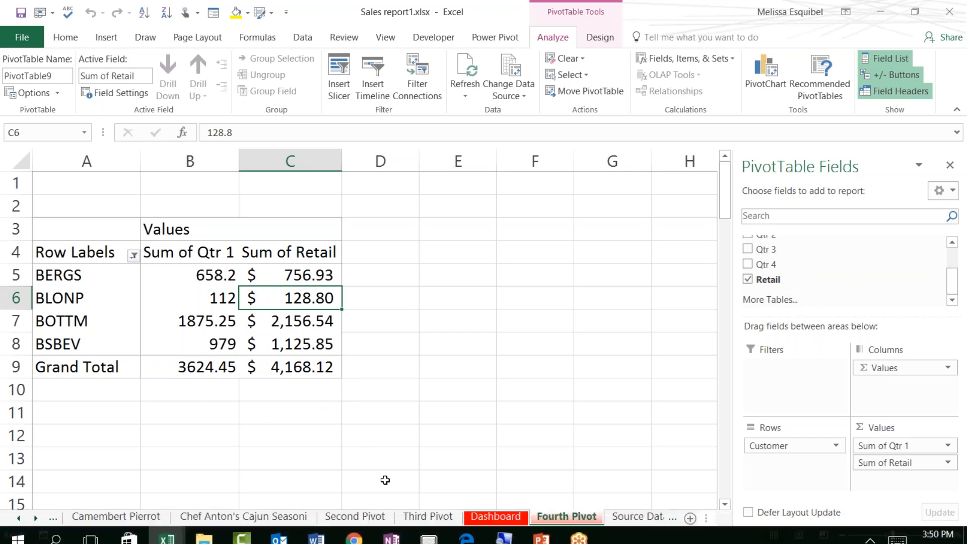
pyautogui.click(416, 518)
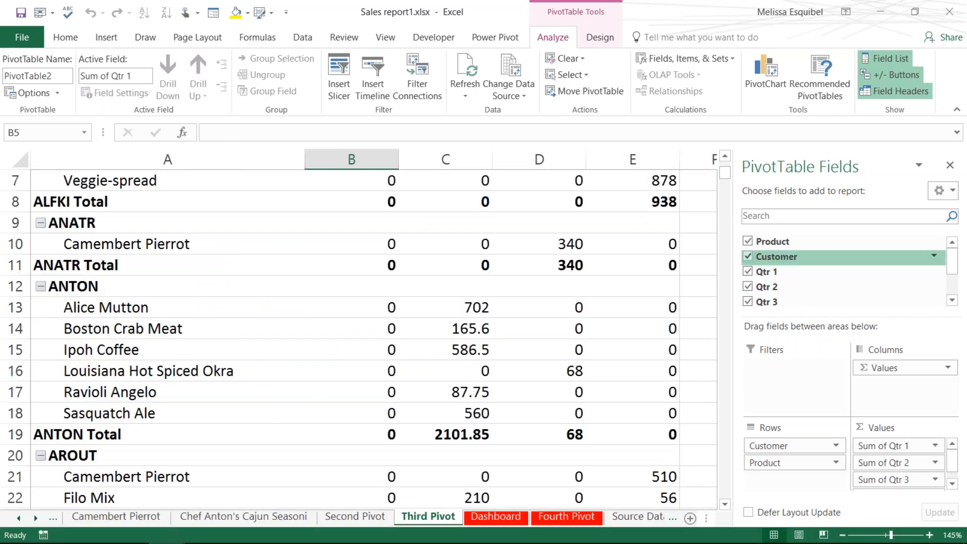
pyautogui.scroll(-2, 951, 267)
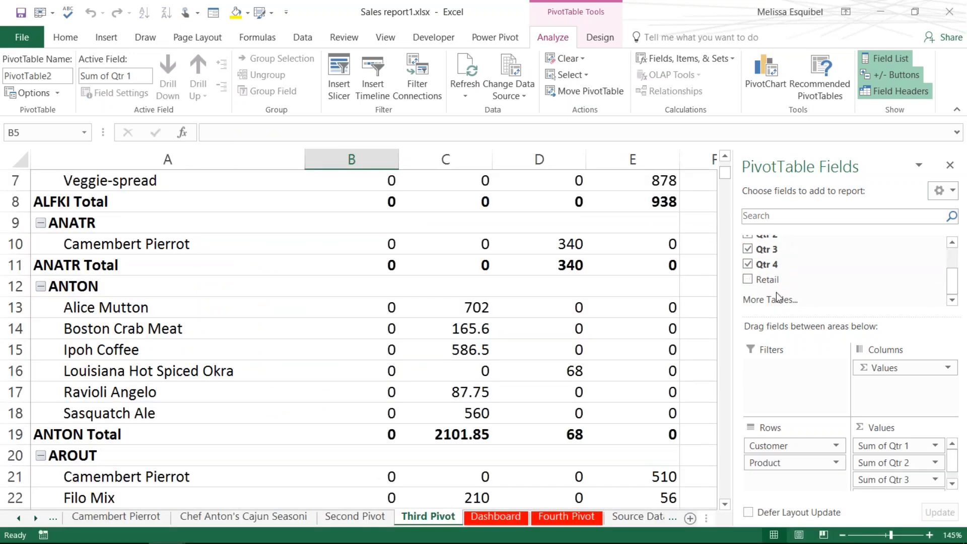
pyautogui.click(747, 280)
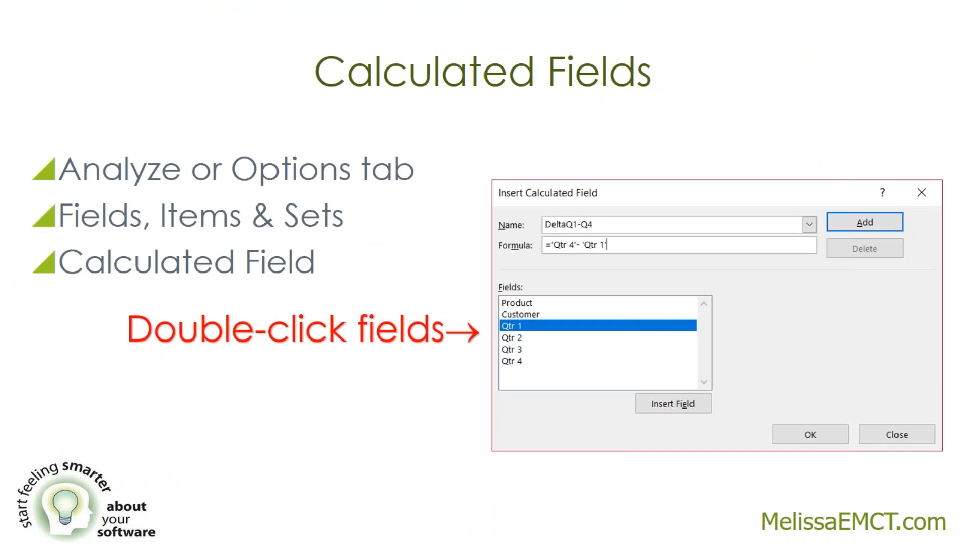
pyautogui.press('Right')
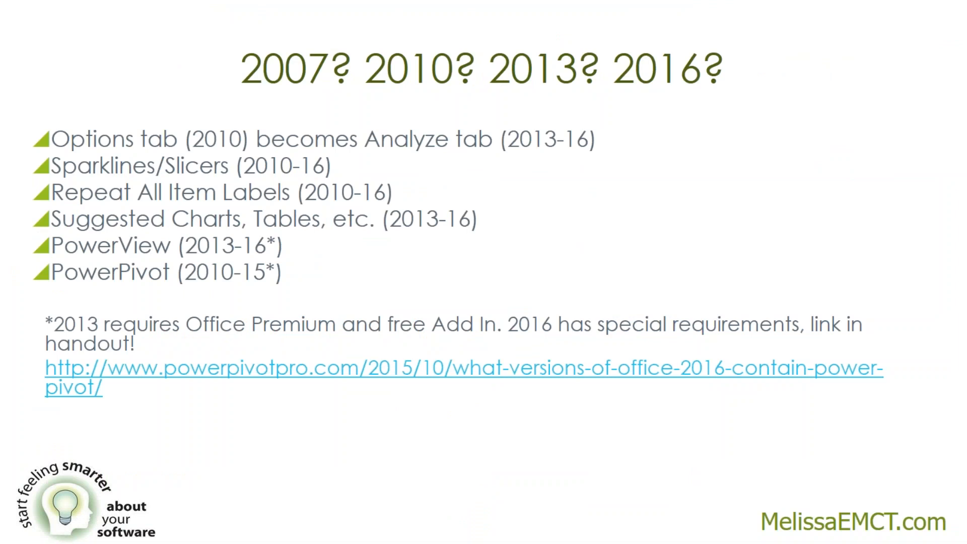
# Step: From the Third Pivot PivotTable in Excel, review the definition of the Retail calculated field, close it, and return to the slide show
pyautogui.hotkey('alt', 'Tab')
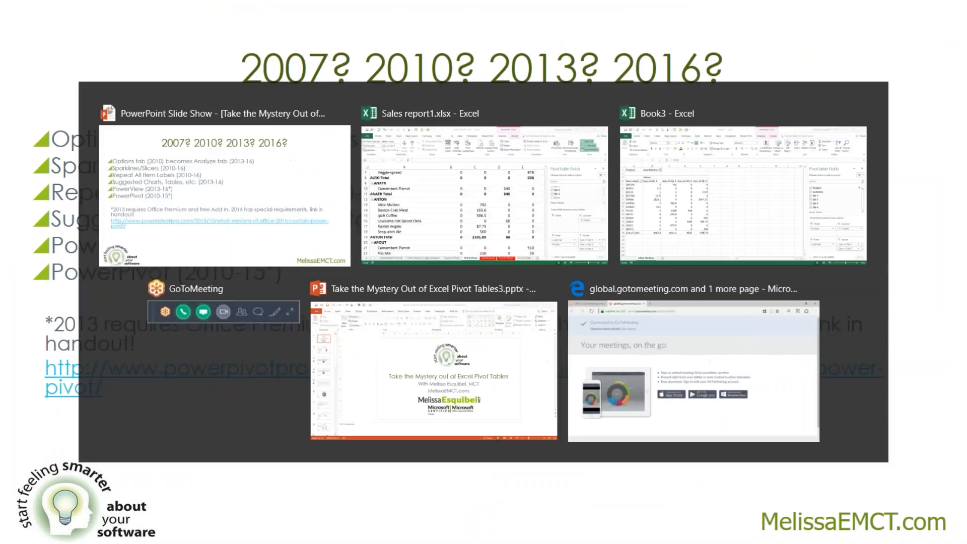
pyautogui.click(347, 328)
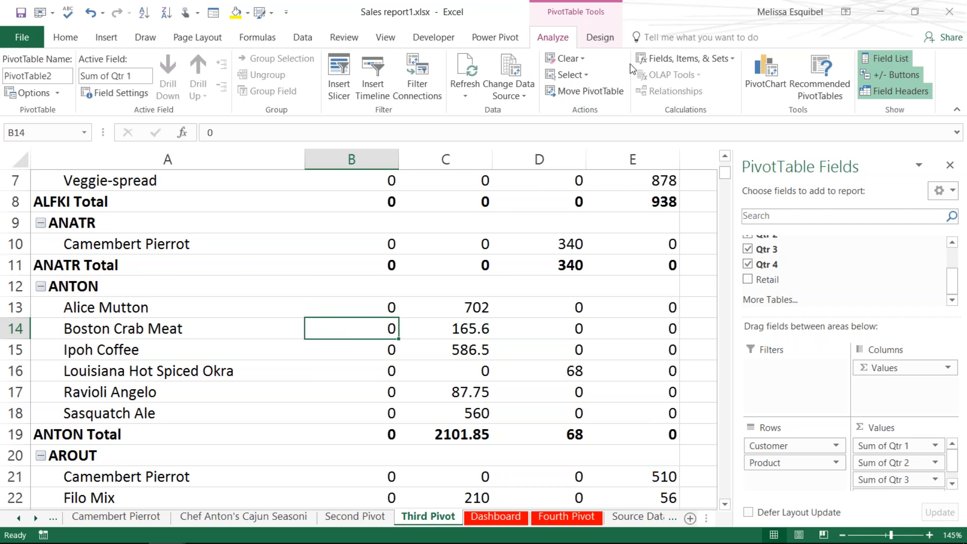
pyautogui.click(685, 59)
pyautogui.click(691, 77)
pyautogui.click(611, 223)
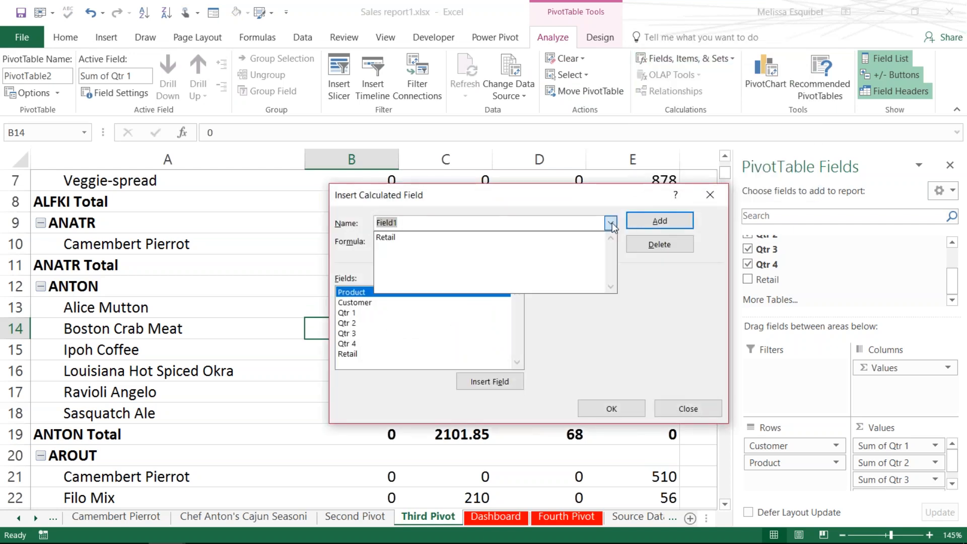
pyautogui.click(452, 239)
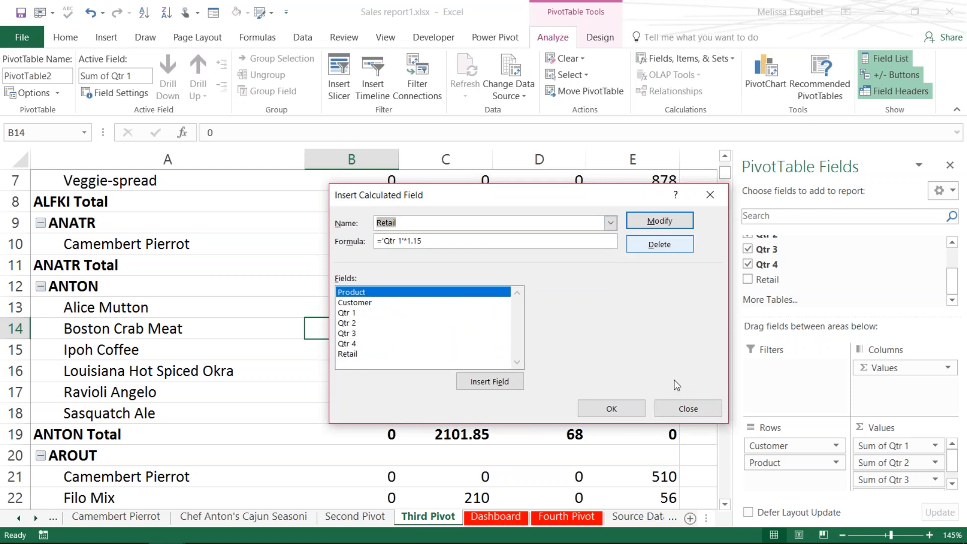
pyautogui.click(688, 409)
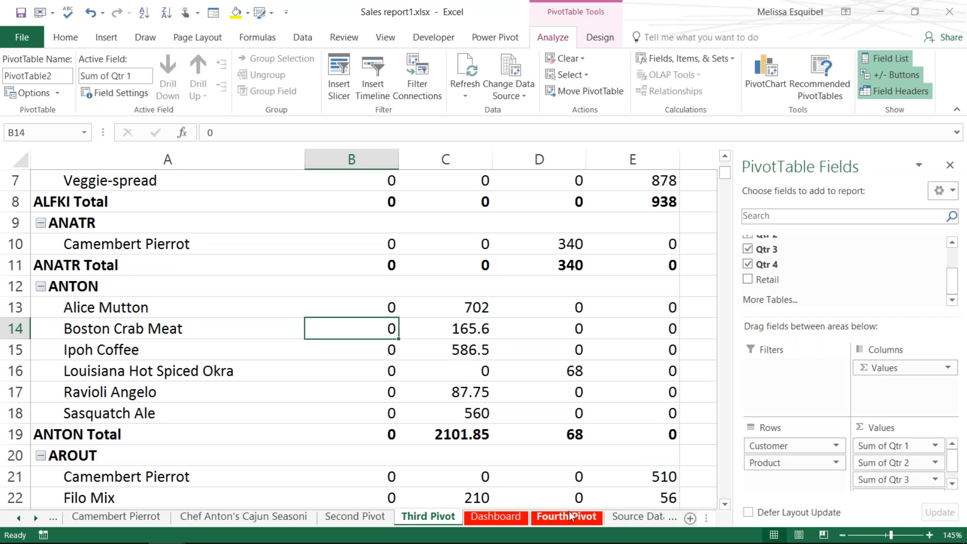
pyautogui.moveTo(535, 421)
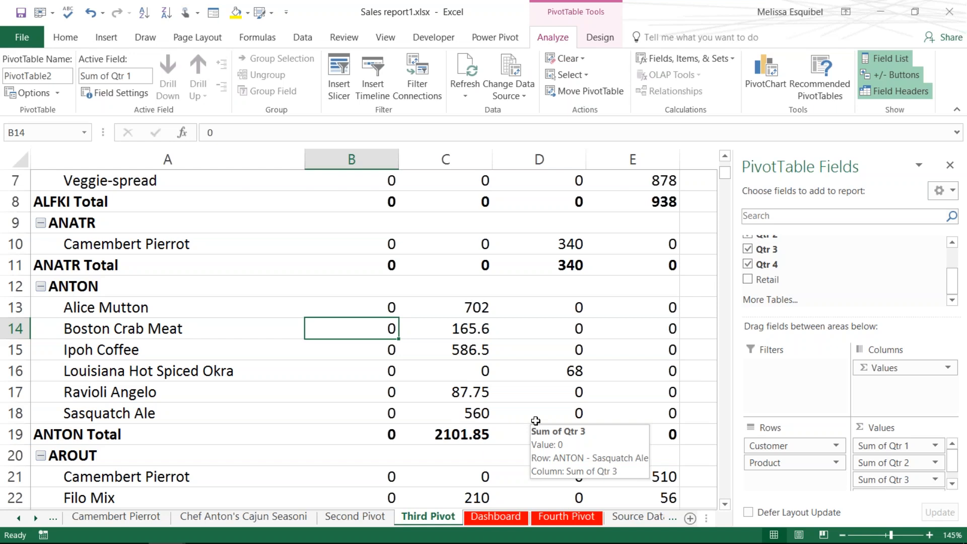
pyautogui.hotkey('alt', 'Tab')
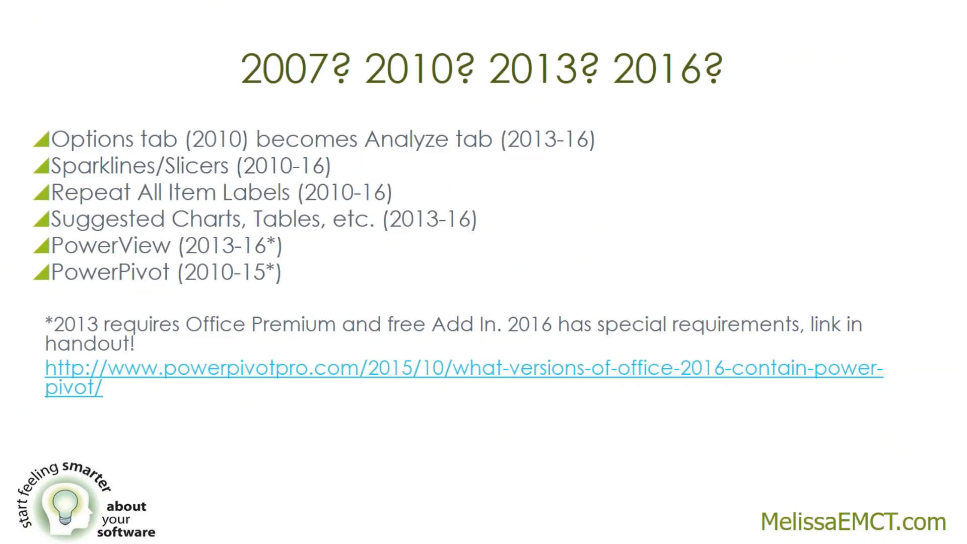